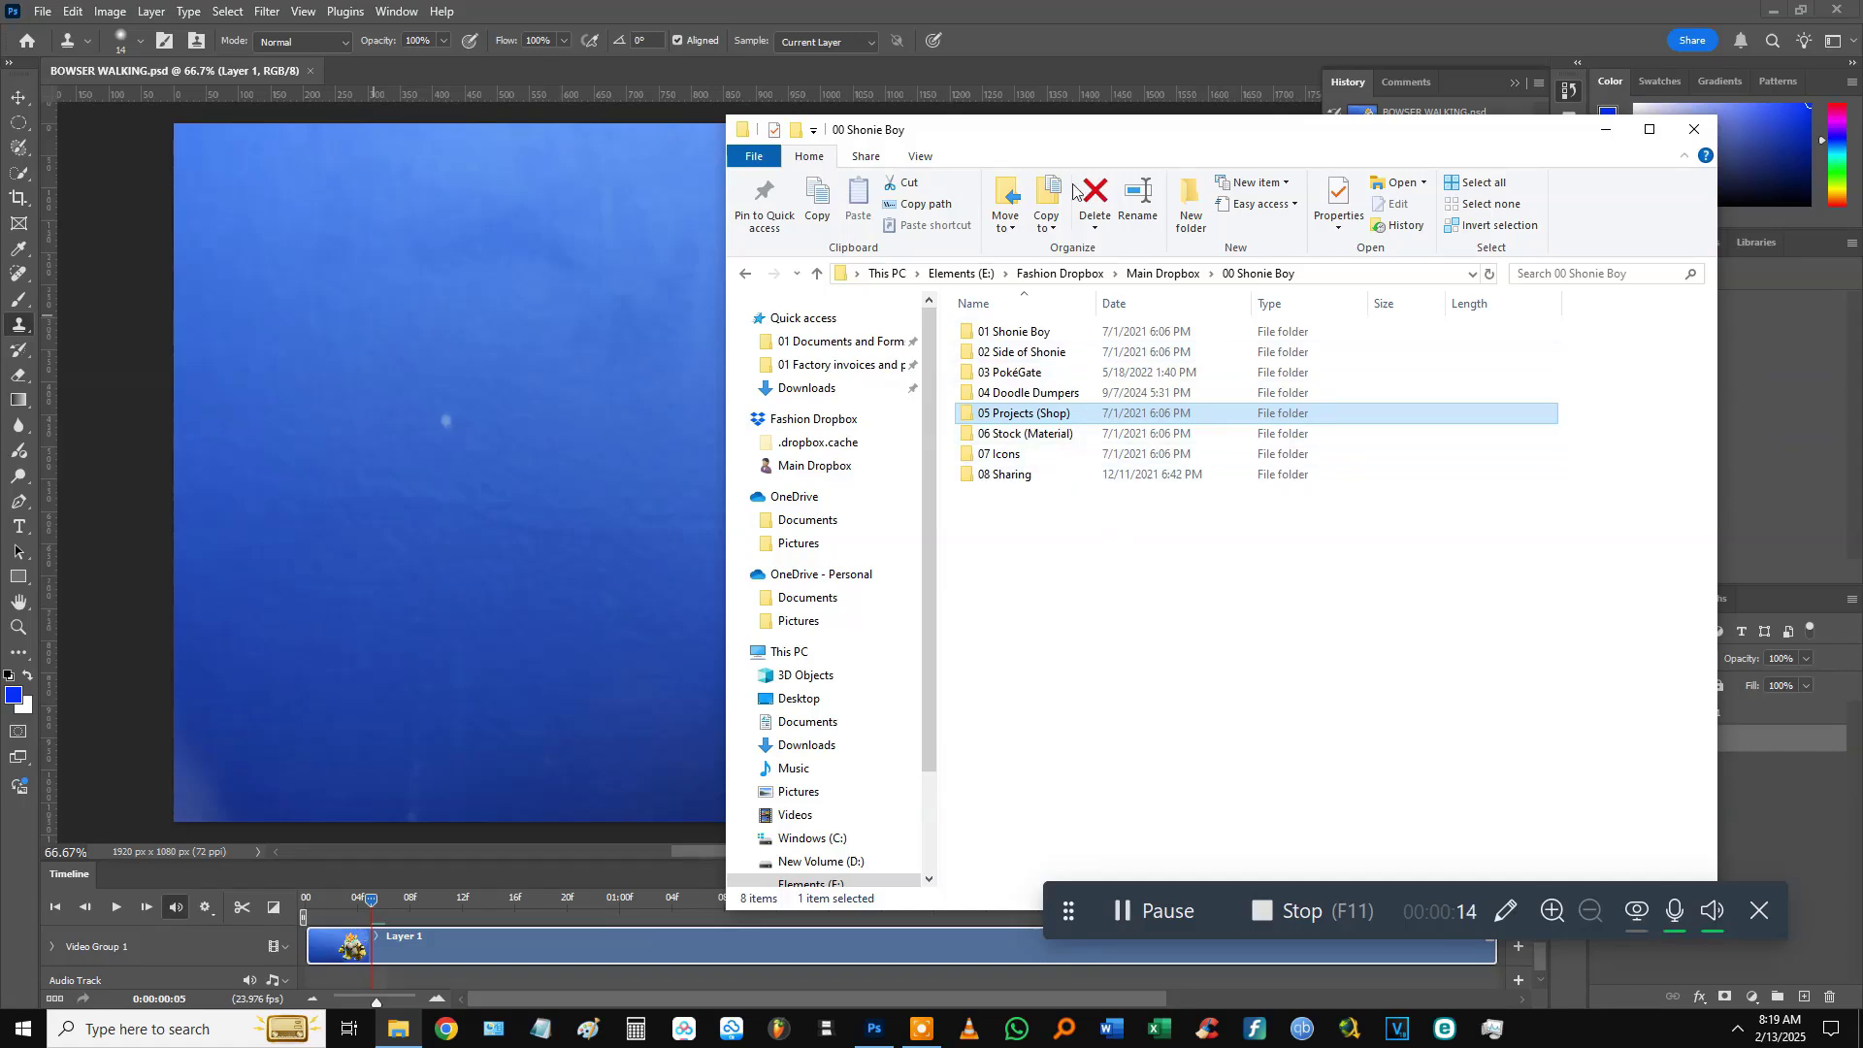
In the file browser, go through 05 Projects (Shop), Video Game Related and Mario Bros to the Bowser folder.
{"action": "left_click_drag", "start_coordinate": [1085, 140], "coordinate": [1115, 139]}
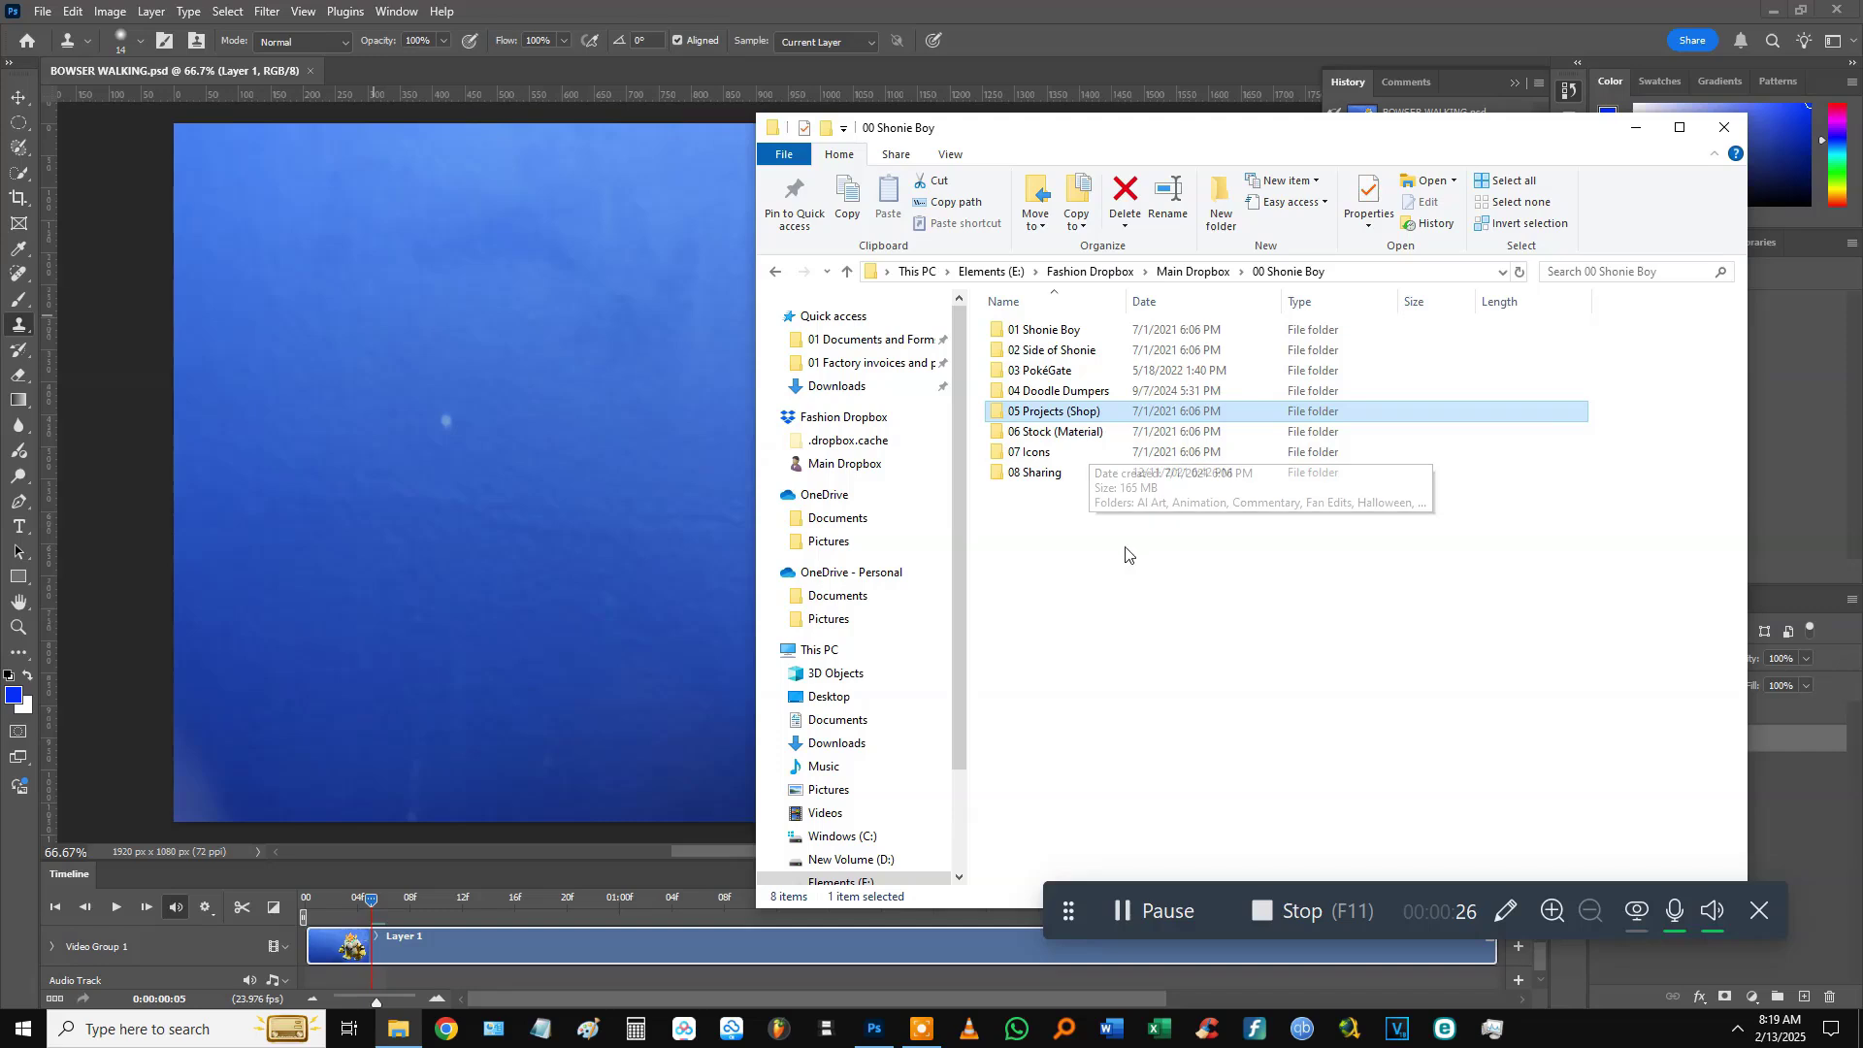
{"action": "double_click", "coordinate": [1064, 420]}
{"action": "left_click", "coordinate": [1054, 637]}
{"action": "double_click", "coordinate": [1054, 637]}
{"action": "double_click", "coordinate": [1039, 353]}
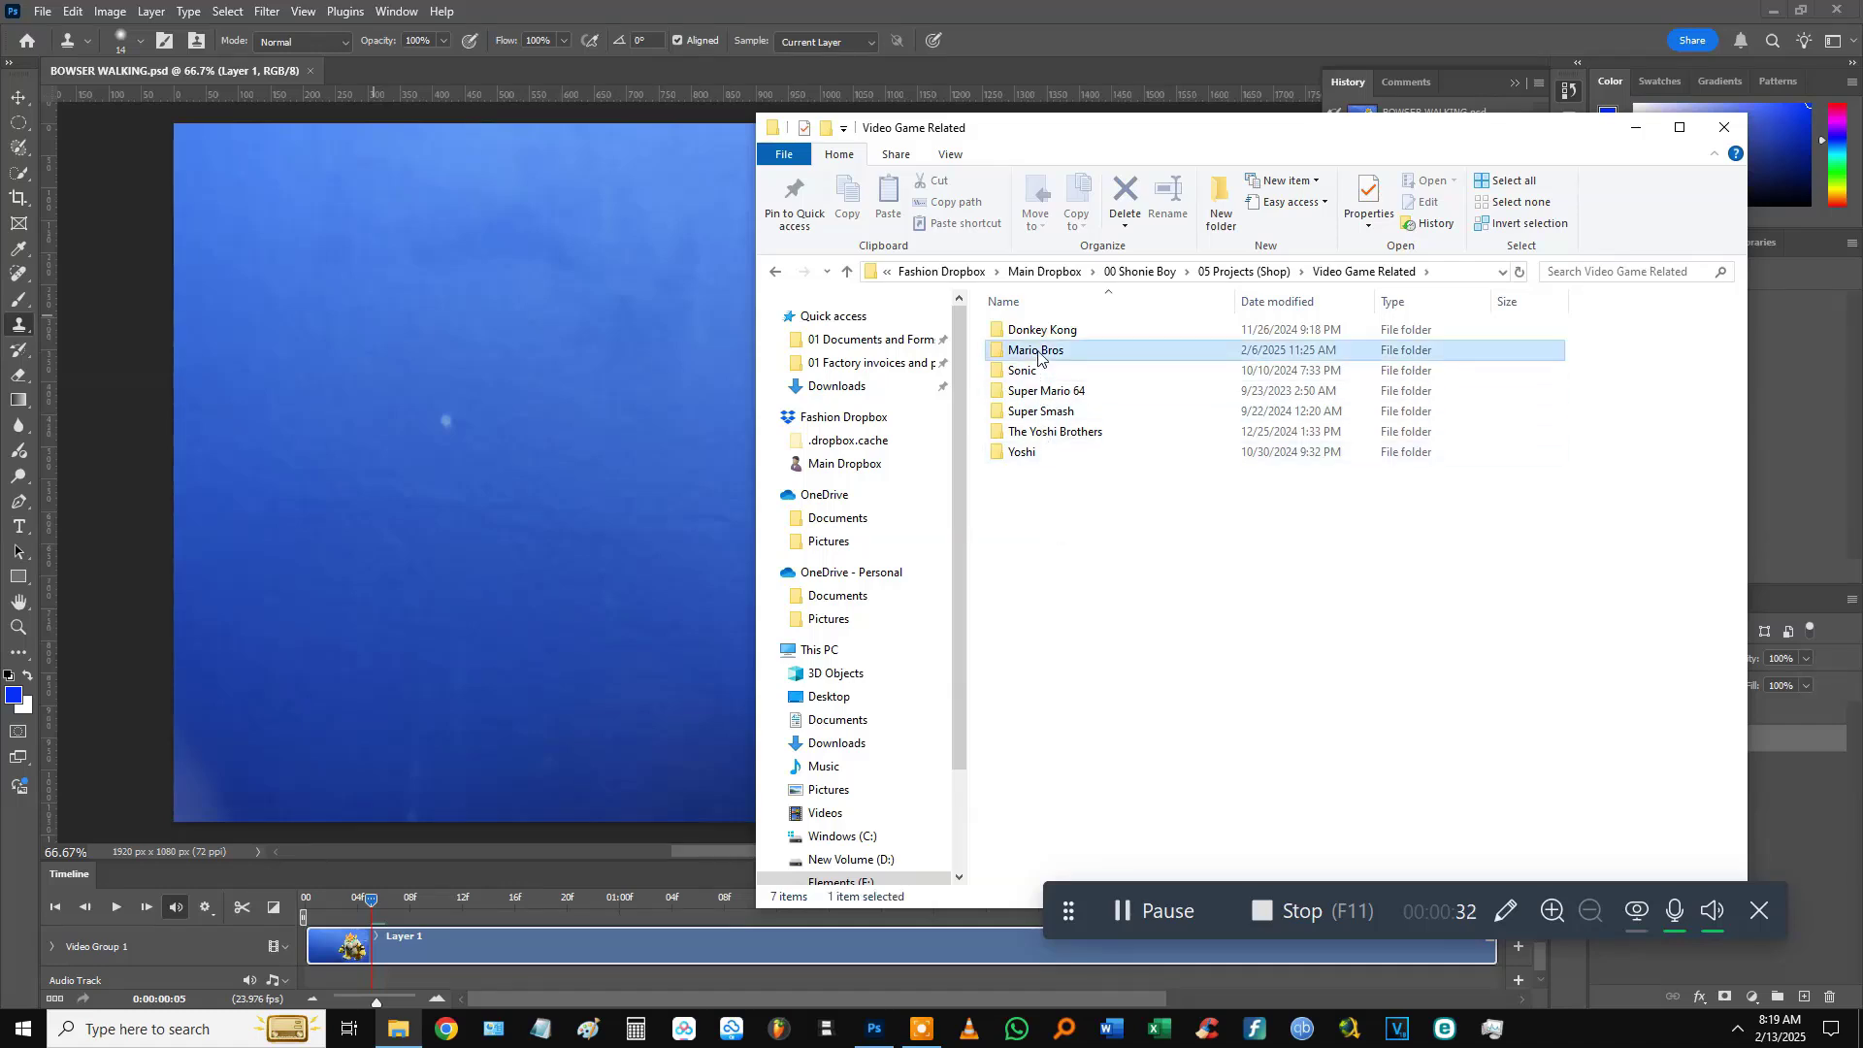
{"action": "double_click", "coordinate": [1028, 331]}
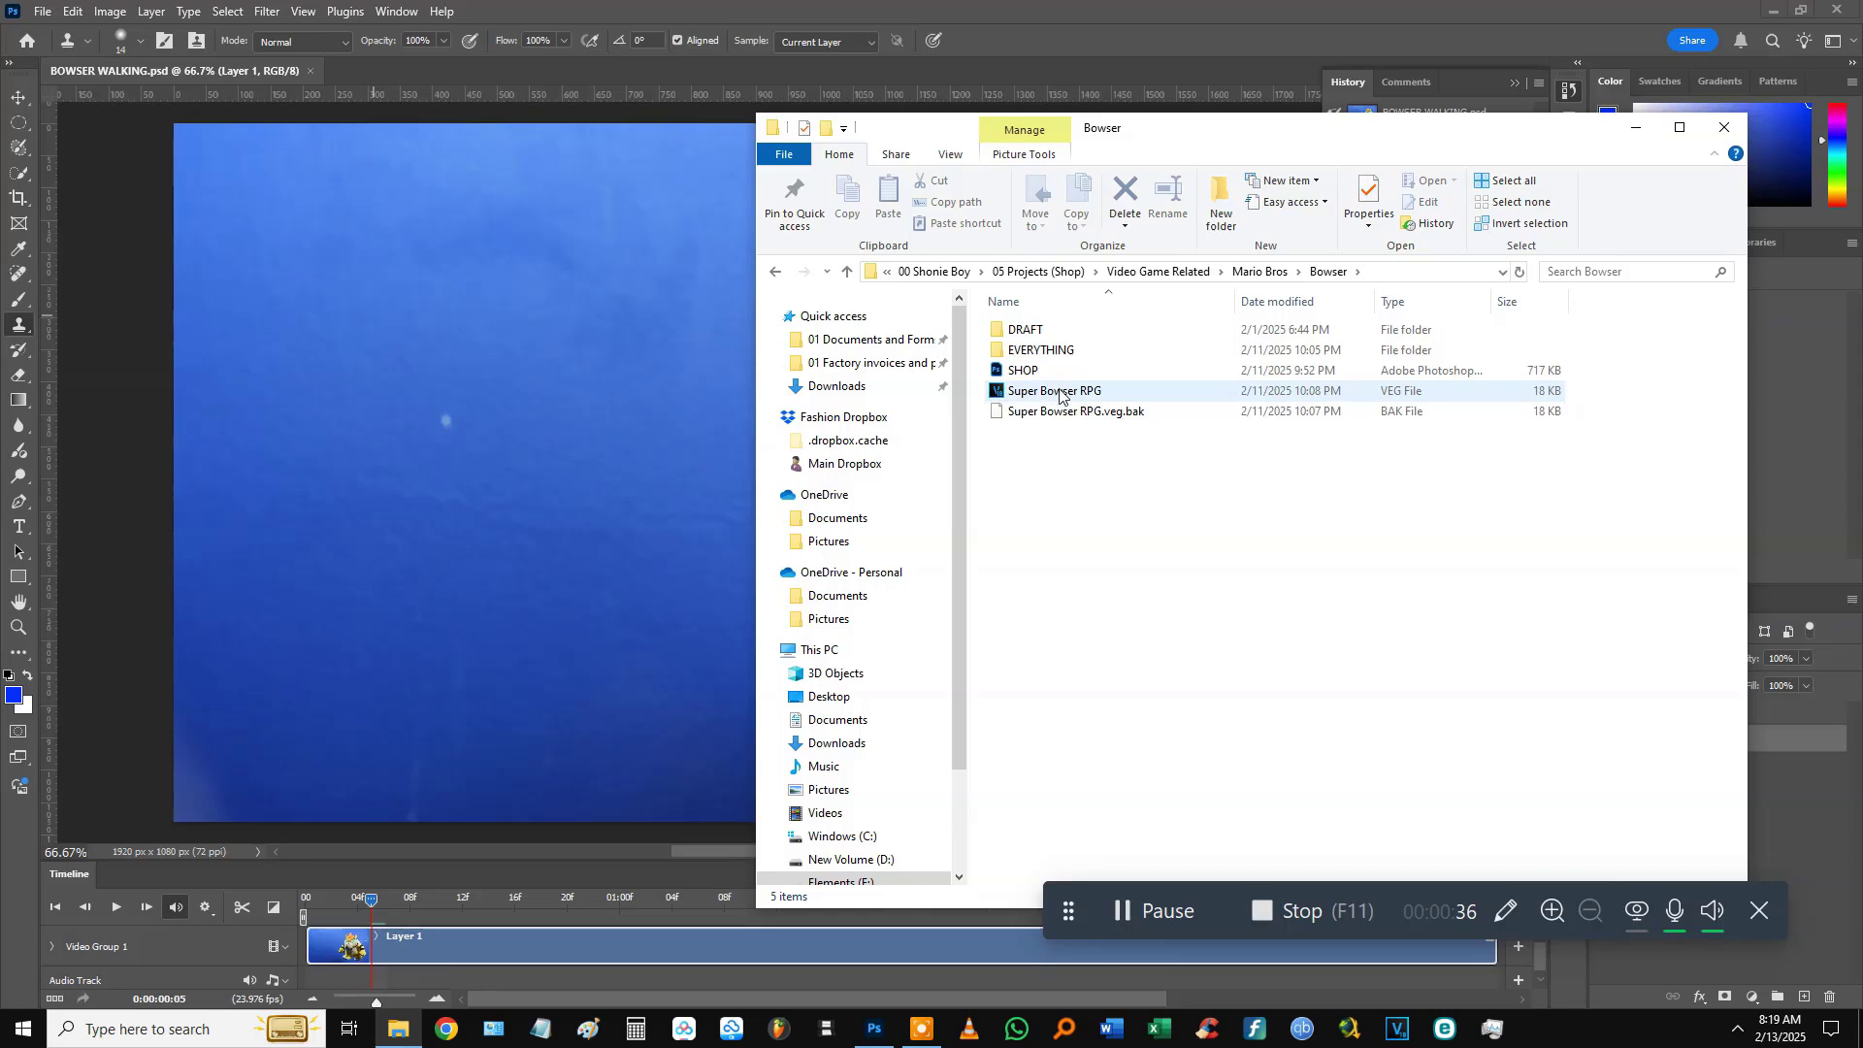
Open the BOWSER WALKING PSD from the BLUESCREEN folder inside EVERYTHING.
{"action": "double_click", "coordinate": [1044, 353]}
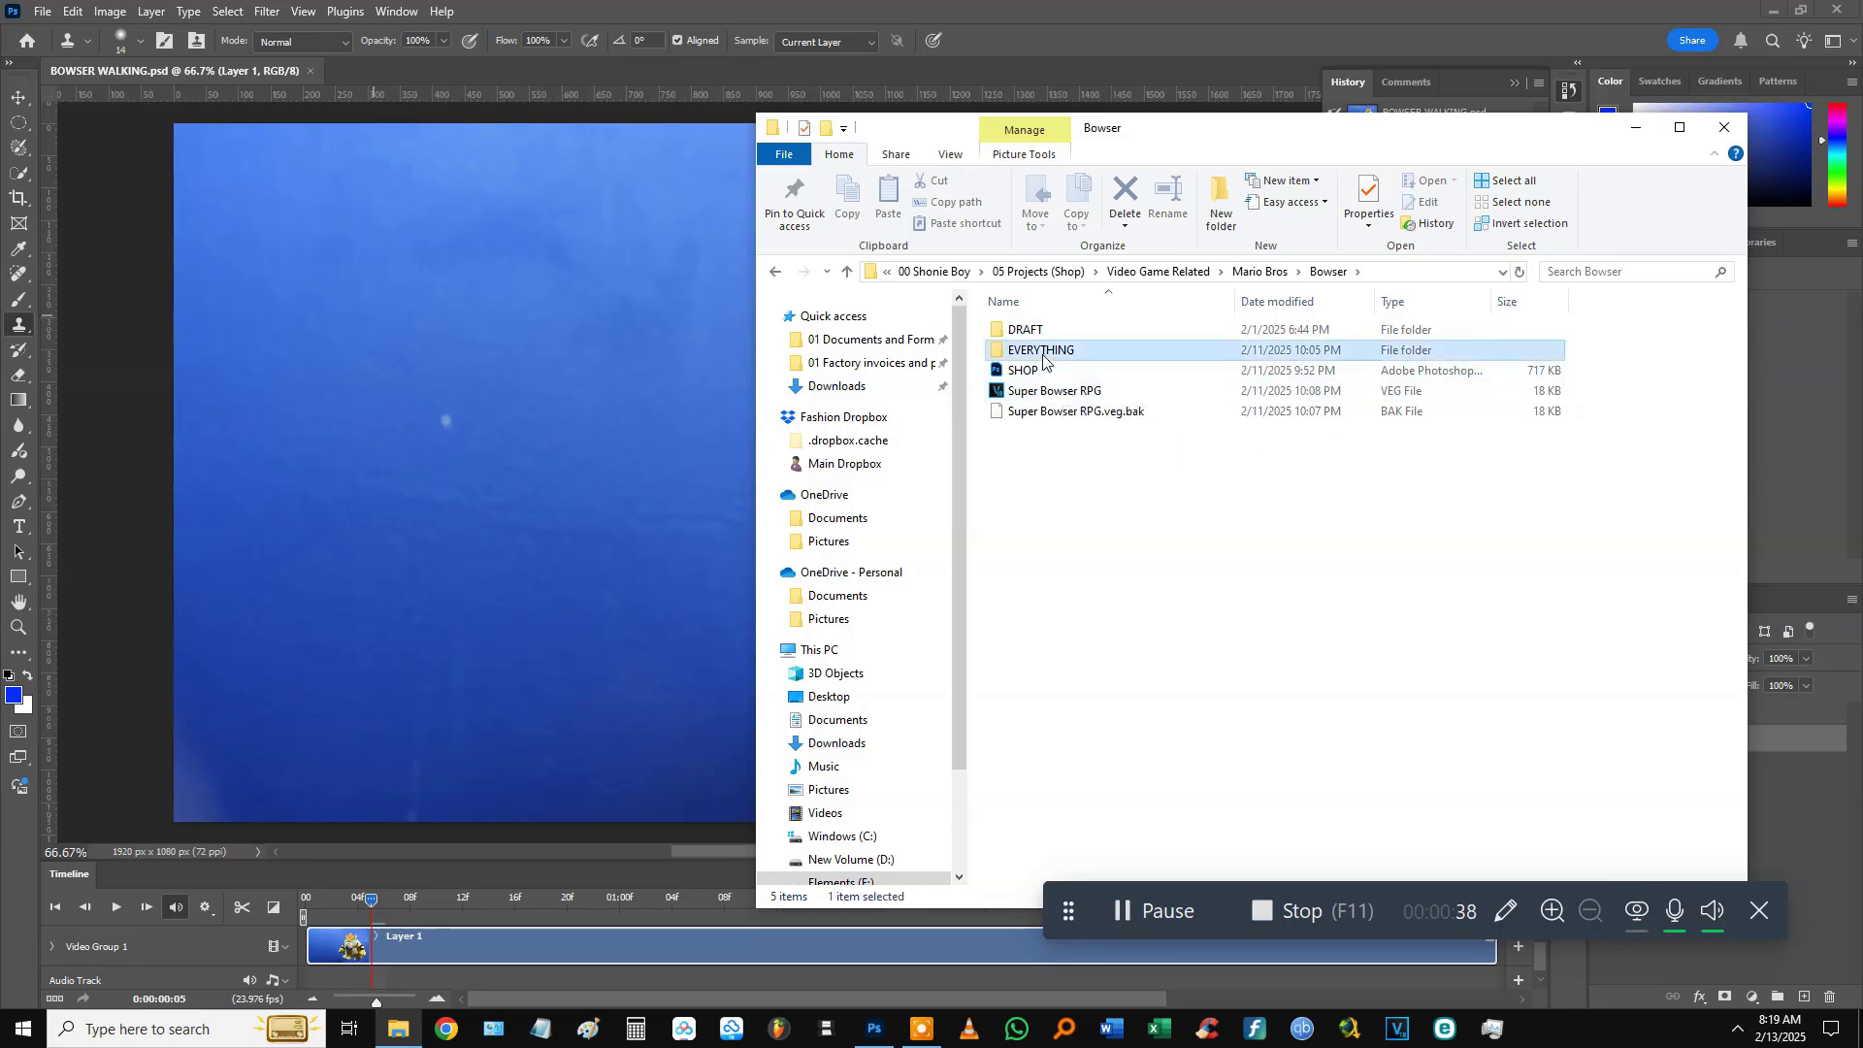
{"action": "double_click", "coordinate": [1040, 357]}
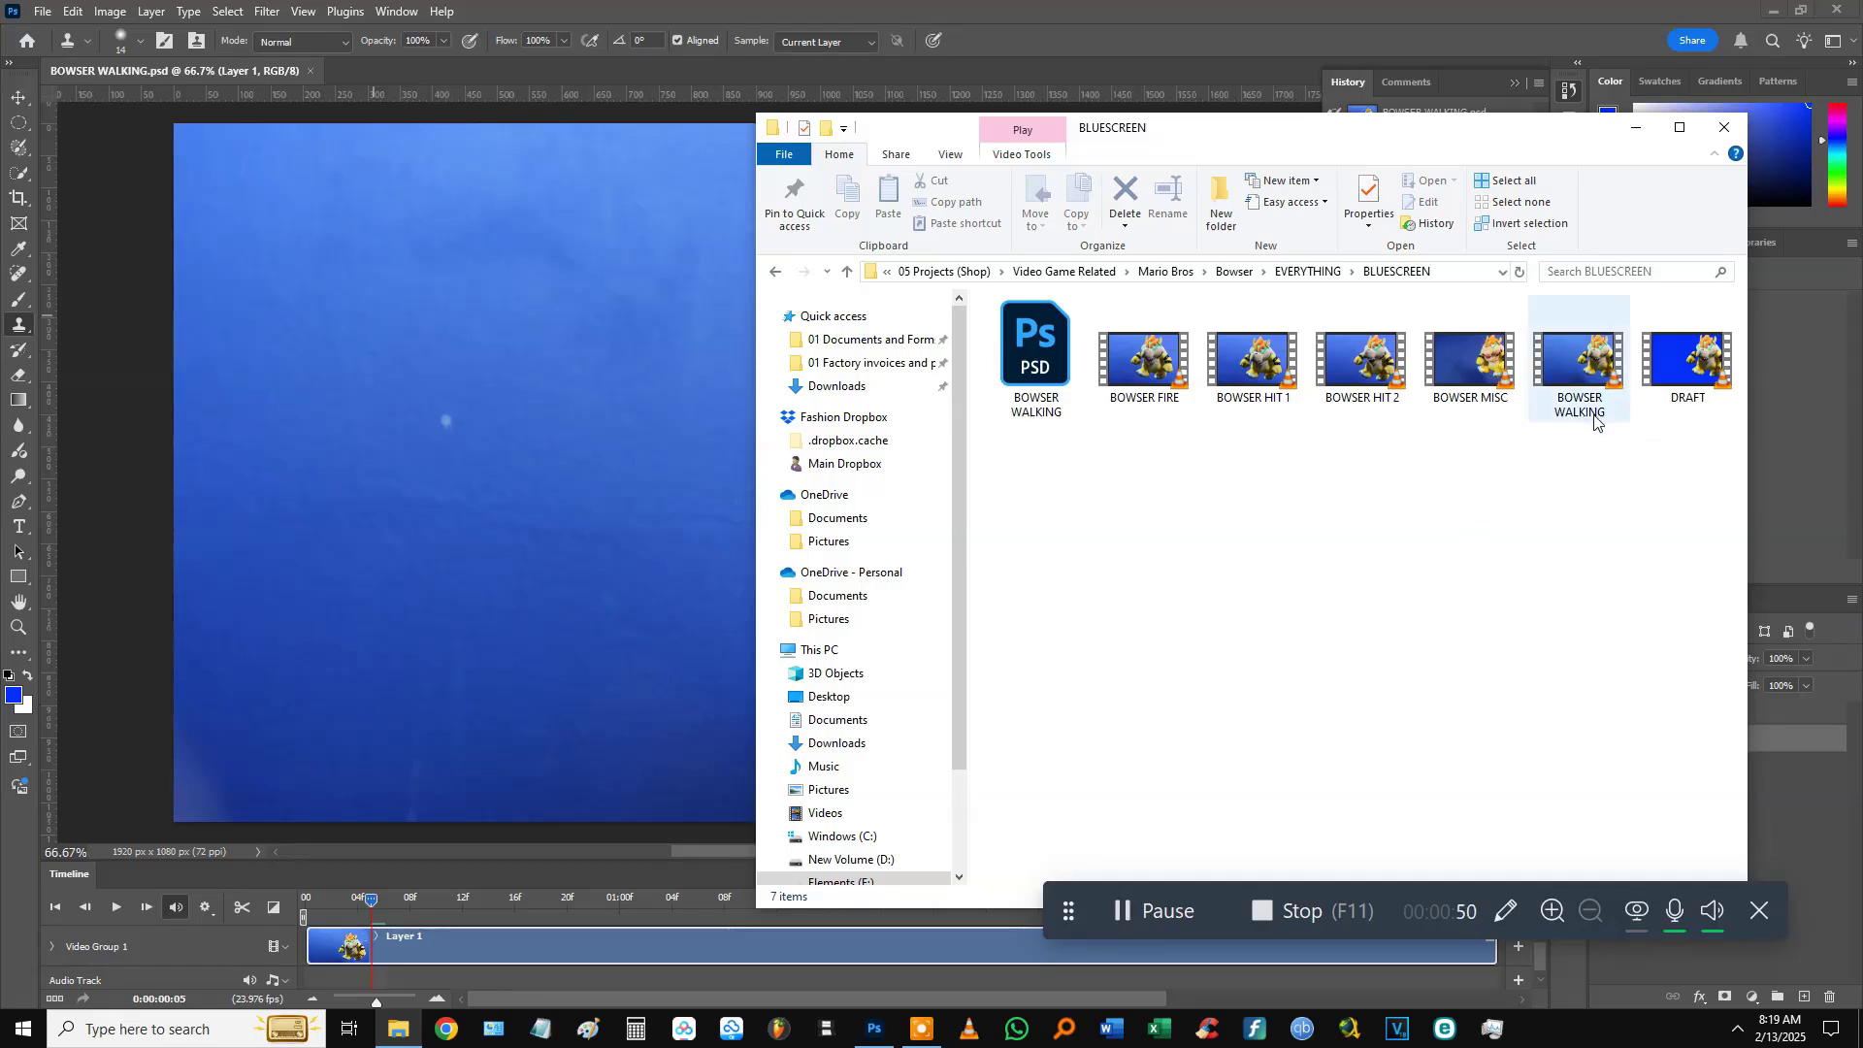
{"action": "double_click", "coordinate": [1054, 382]}
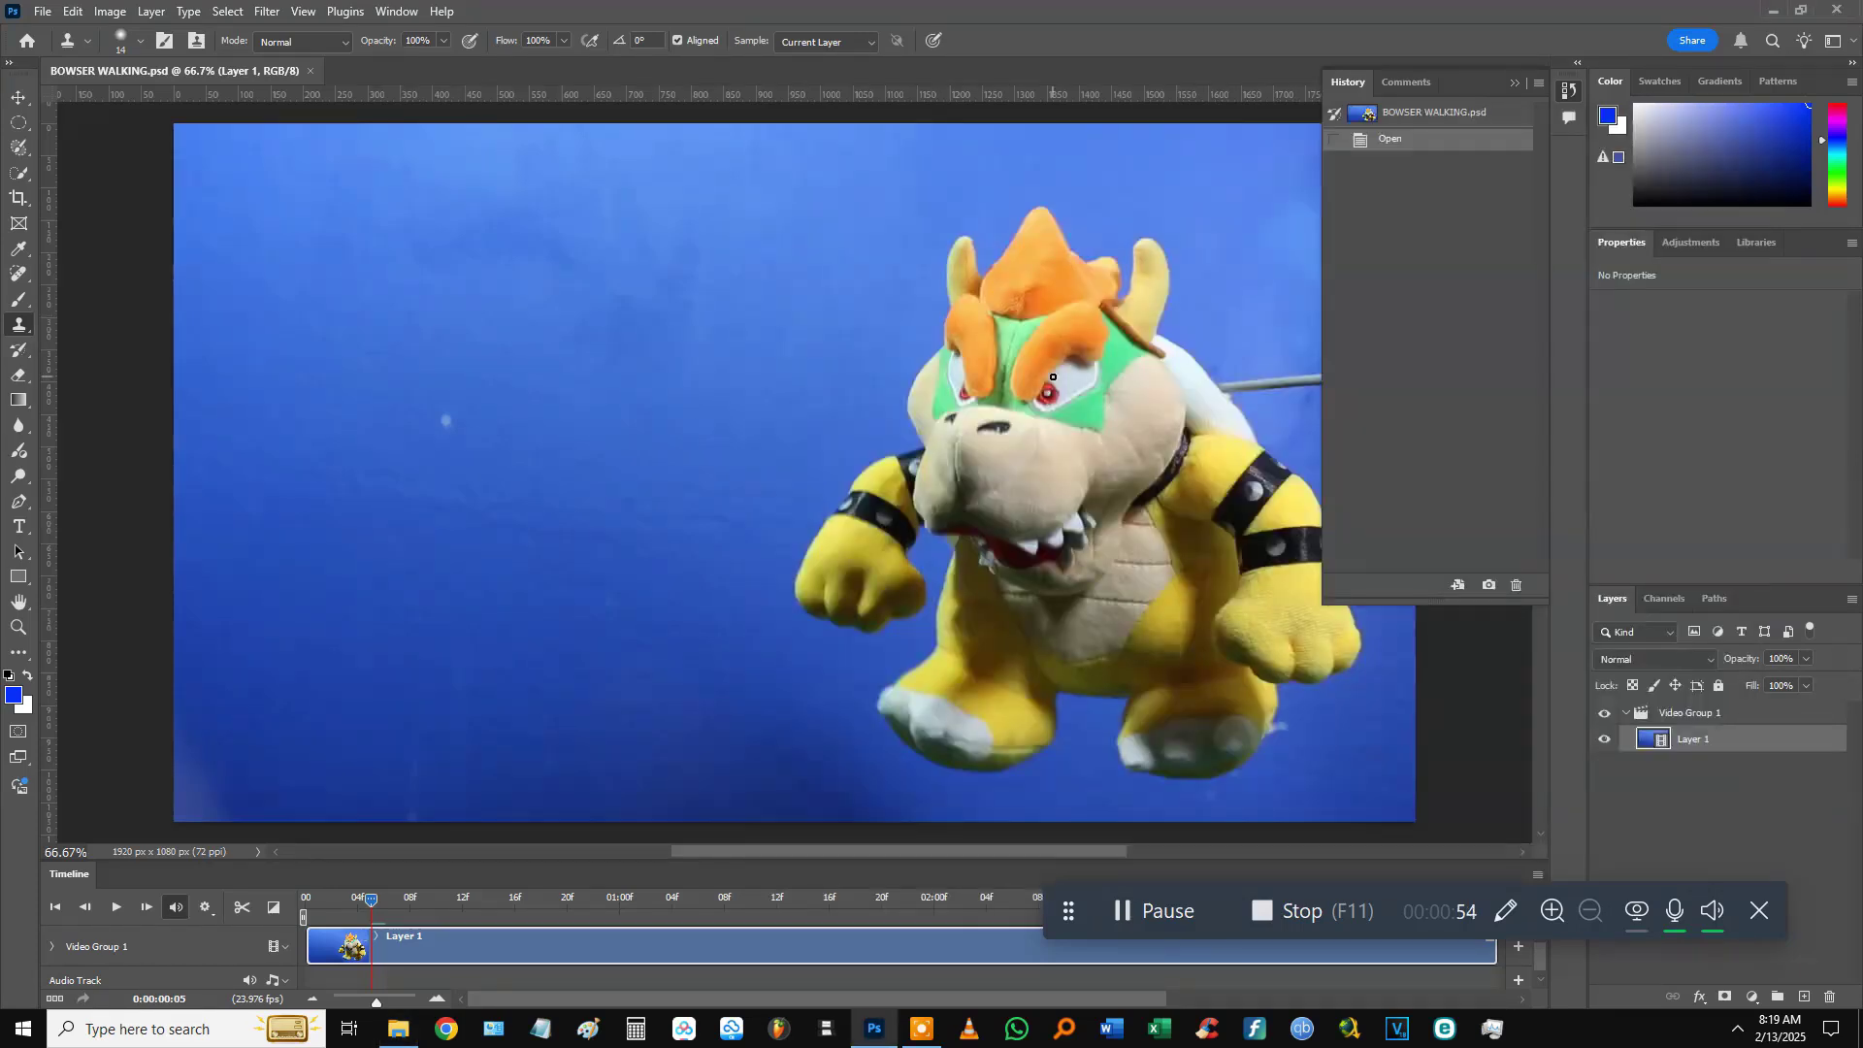
Expand the timeline scale to single-frame spacing and place the playhead on frame 5.
{"action": "left_click", "coordinate": [372, 901]}
{"action": "mouse_move", "coordinate": [372, 901]}
{"action": "left_mouse_down"}
{"action": "mouse_move", "coordinate": [298, 902]}
{"action": "mouse_move", "coordinate": [390, 904]}
{"action": "left_mouse_up"}
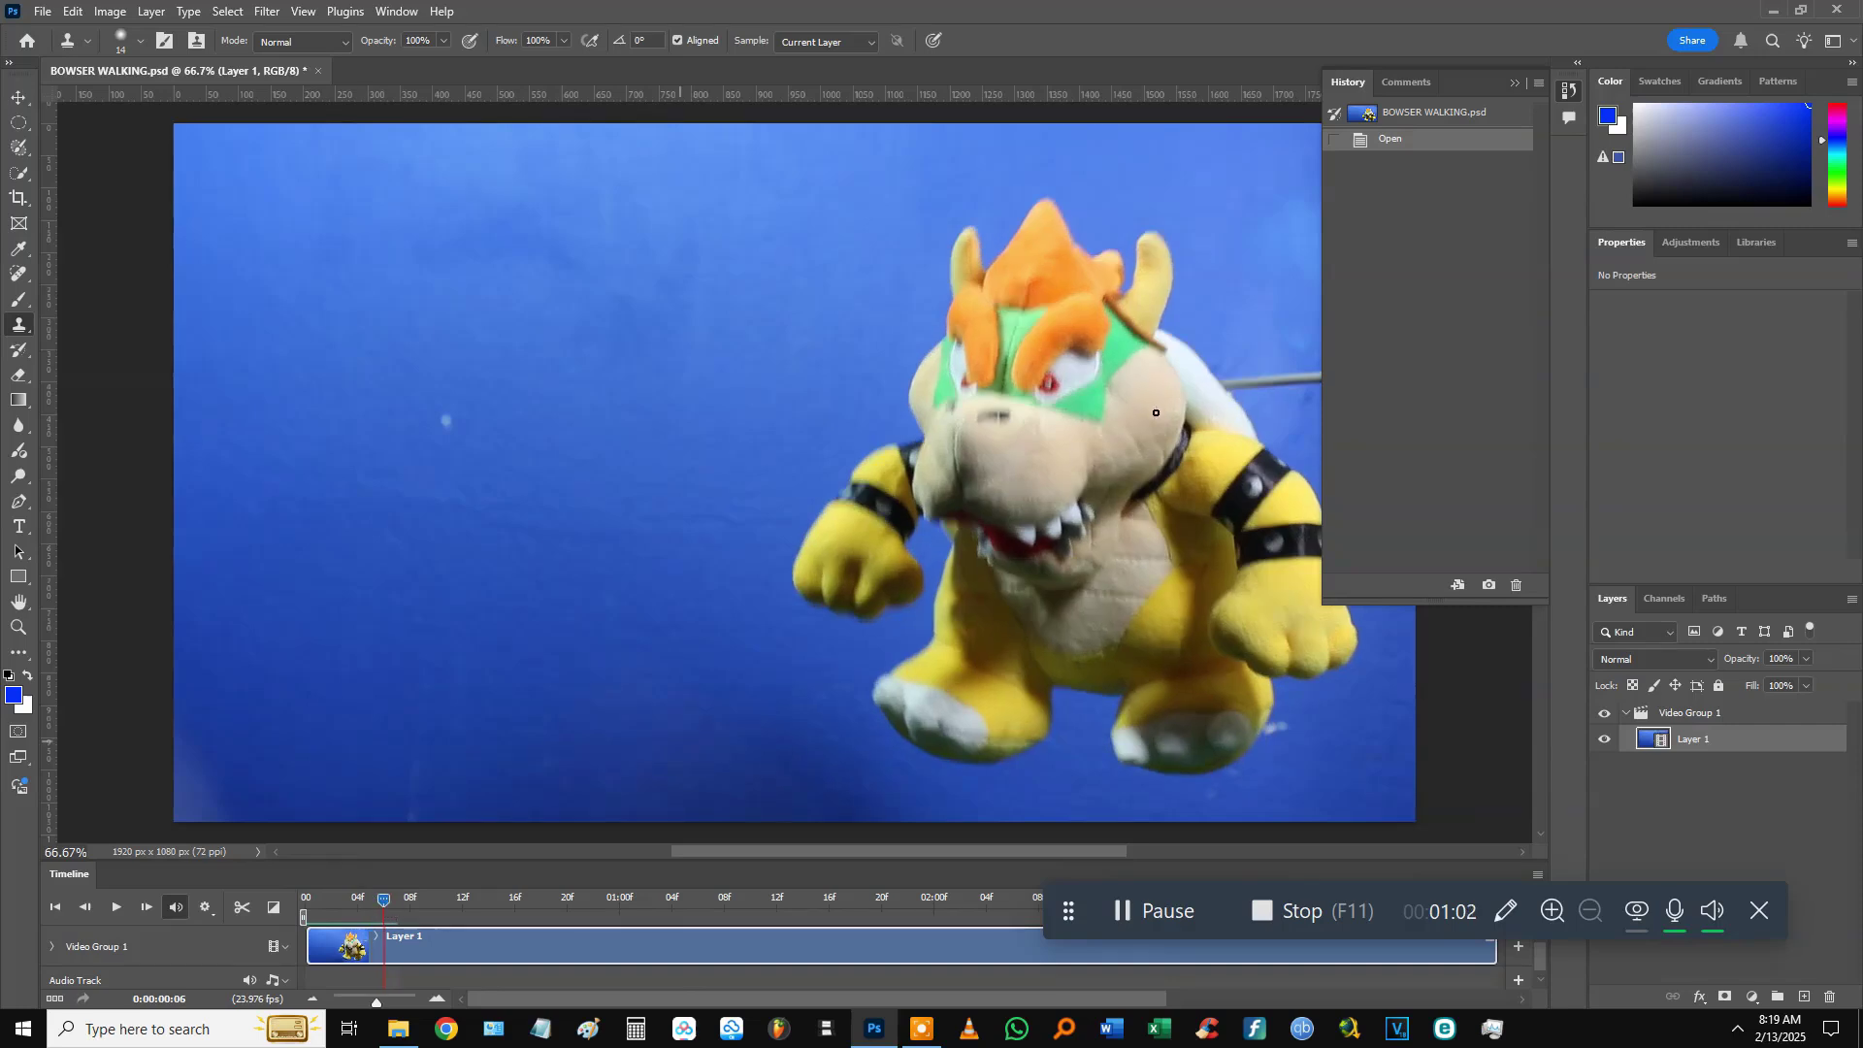
{"action": "scroll", "coordinate": [1143, 360], "scroll_direction": "down", "scroll_amount": 2}
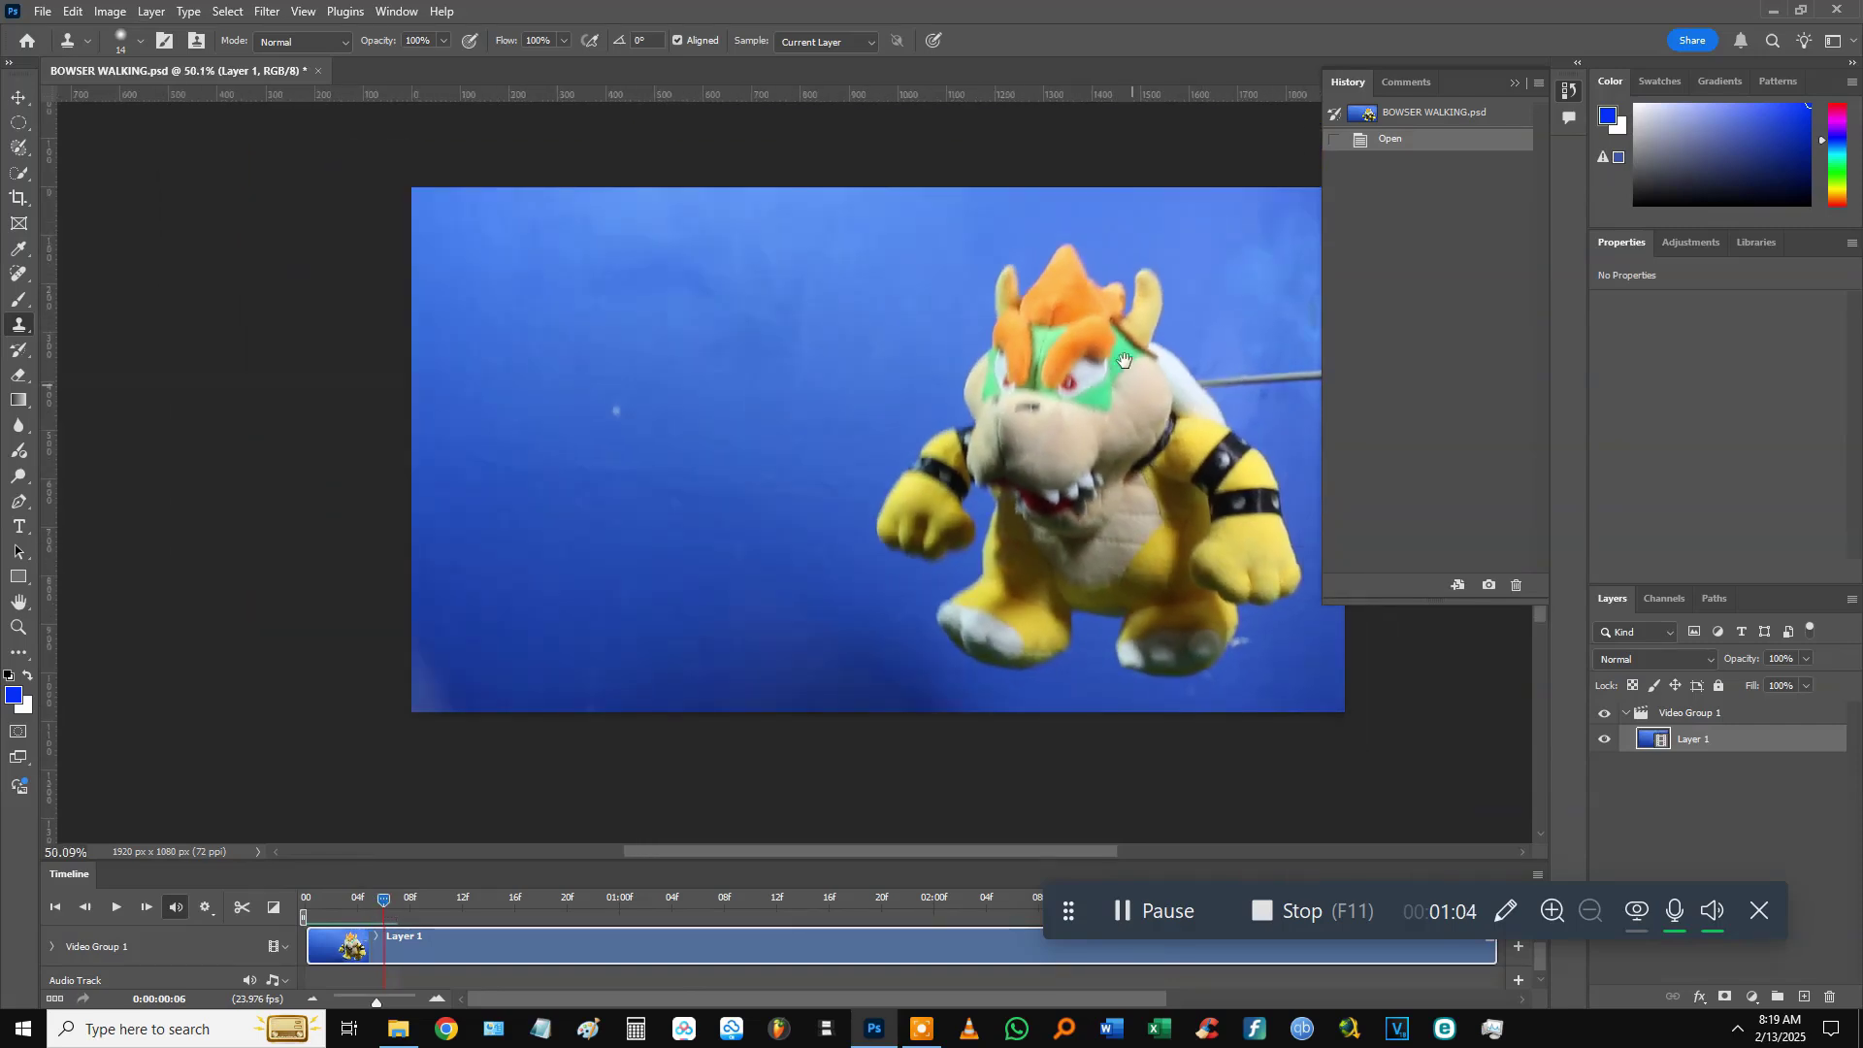
{"action": "left_click_drag", "start_coordinate": [1125, 361], "coordinate": [984, 367]}
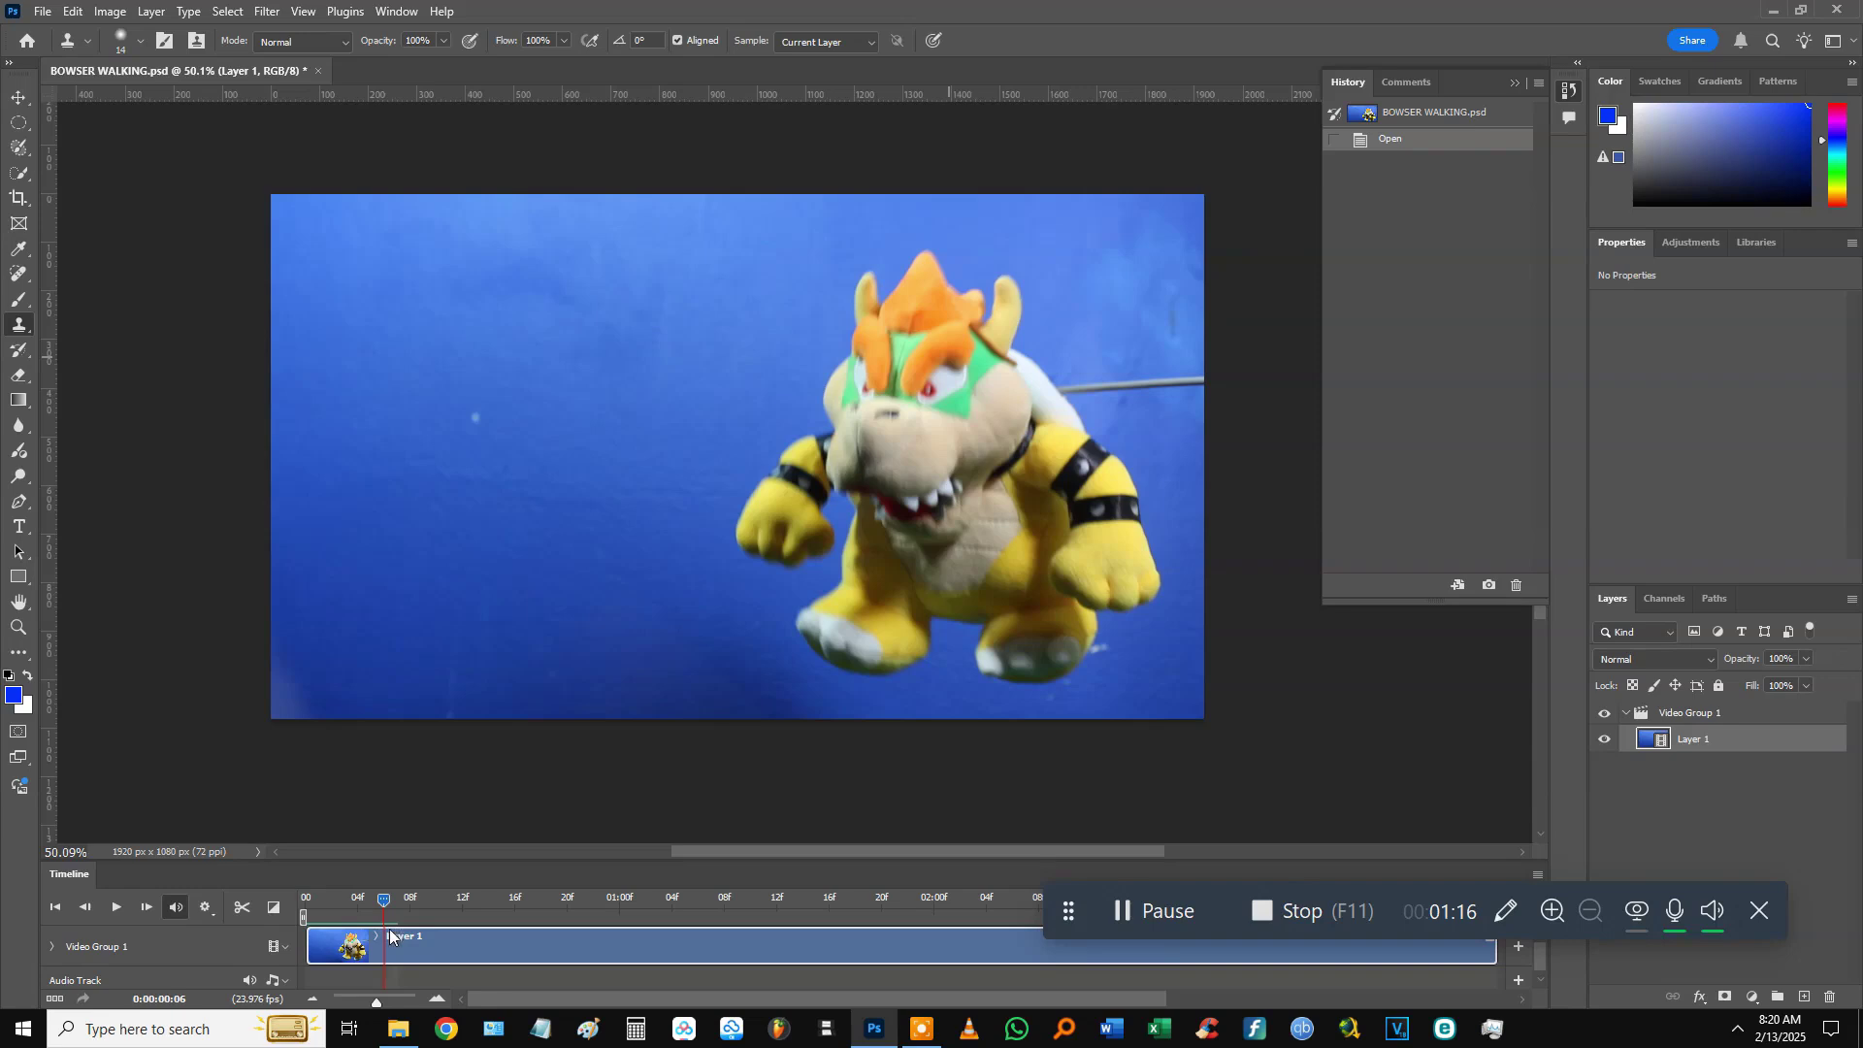
{"action": "mouse_move", "coordinate": [383, 905]}
{"action": "left_mouse_down"}
{"action": "mouse_move", "coordinate": [291, 898]}
{"action": "mouse_move", "coordinate": [378, 902]}
{"action": "left_mouse_up"}
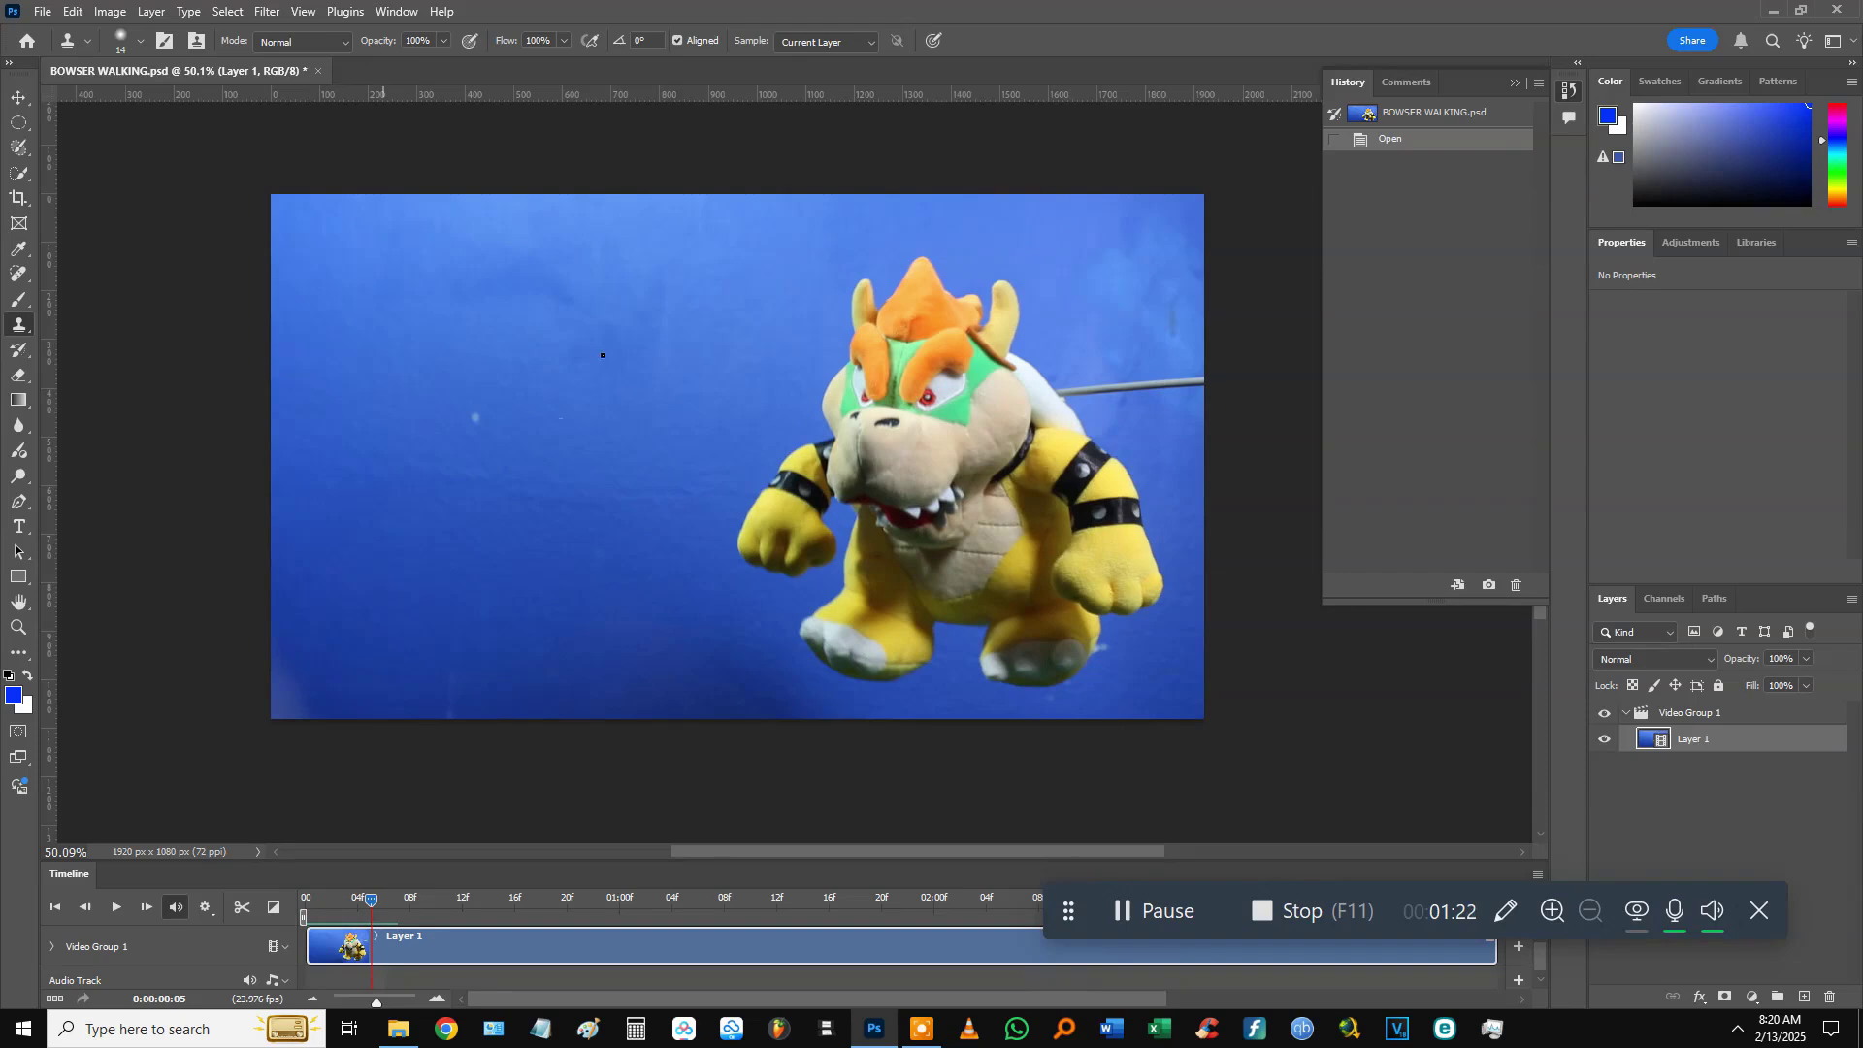
{"action": "mouse_move", "coordinate": [372, 905]}
{"action": "left_mouse_down"}
{"action": "mouse_move", "coordinate": [295, 892]}
{"action": "mouse_move", "coordinate": [367, 898]}
{"action": "left_mouse_up"}
{"action": "left_click_drag", "start_coordinate": [378, 997], "coordinate": [497, 984]}
{"action": "mouse_move", "coordinate": [614, 899]}
{"action": "left_mouse_down"}
{"action": "mouse_move", "coordinate": [263, 924]}
{"action": "mouse_move", "coordinate": [487, 895]}
{"action": "mouse_move", "coordinate": [602, 903]}
{"action": "left_mouse_up"}
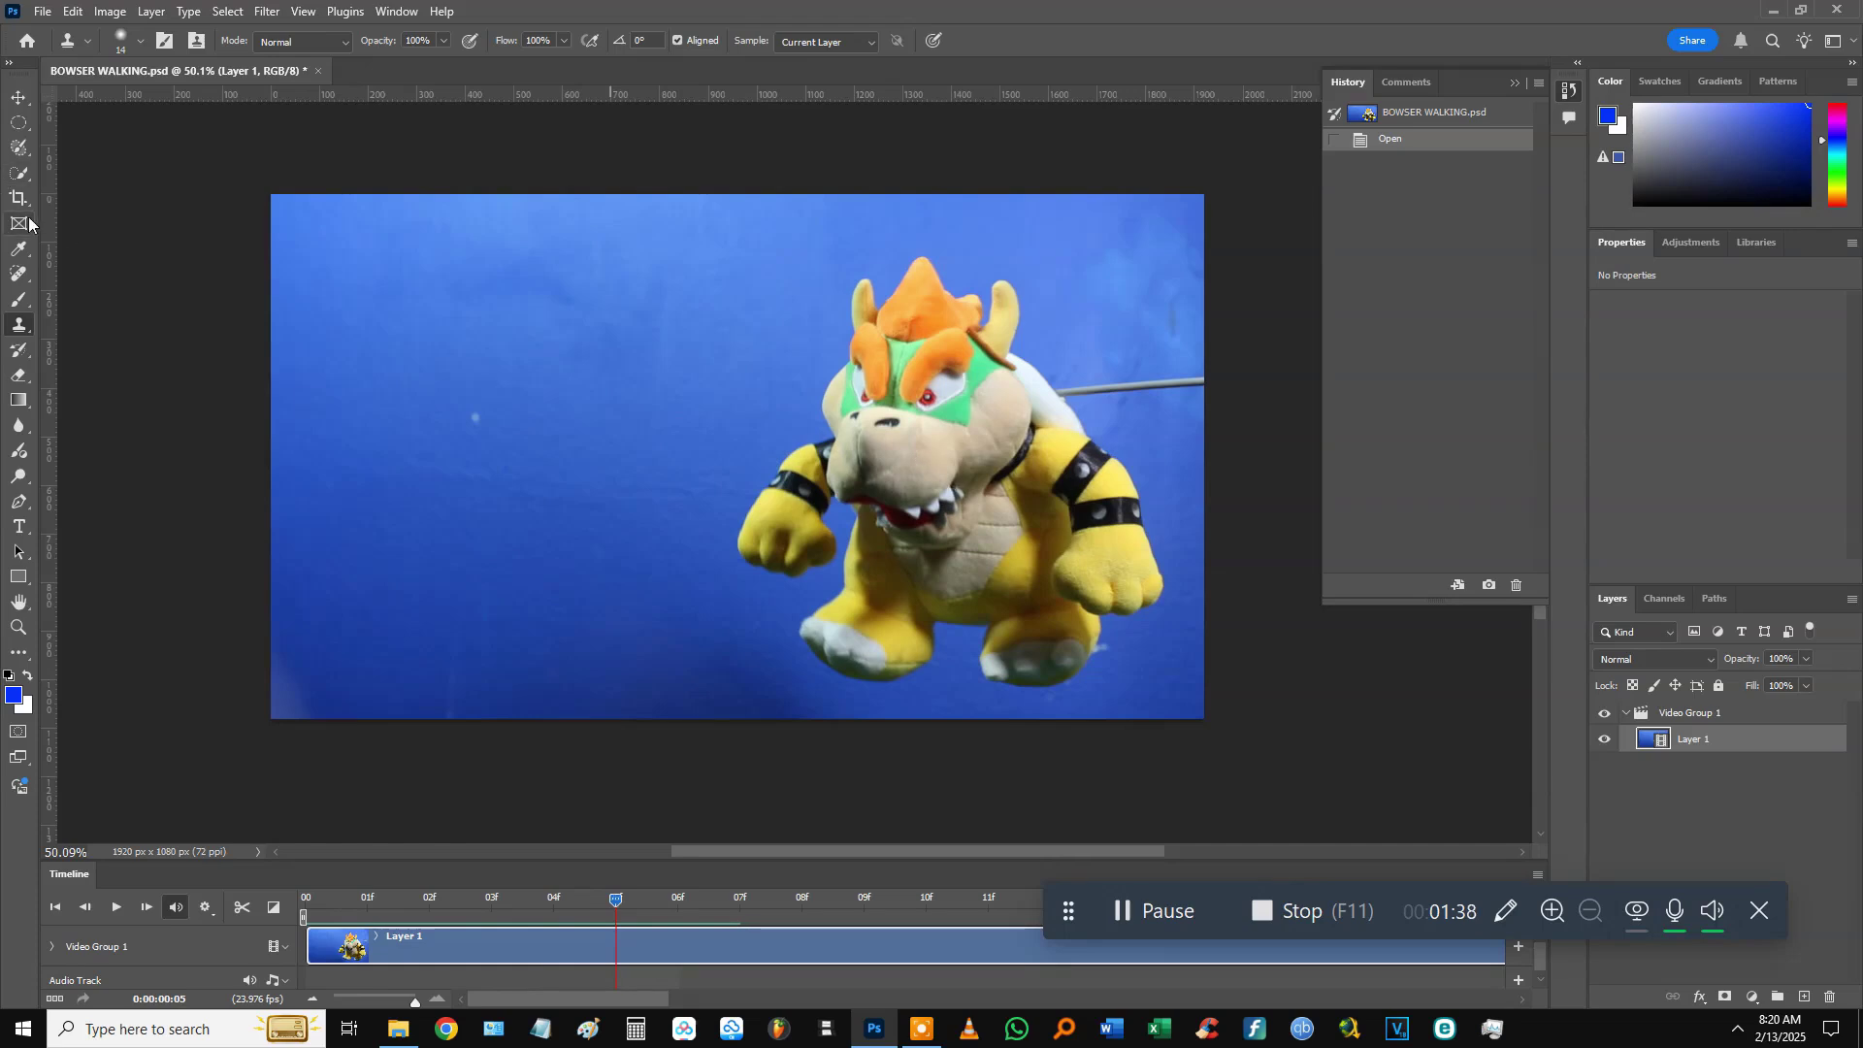
Select the Bowser plush on frame 5 by framing it with the Object Selection tool.
{"action": "left_click", "coordinate": [19, 172]}
{"action": "mouse_move", "coordinate": [22, 173]}
{"action": "left_mouse_down"}
{"action": "mouse_move", "coordinate": [68, 191]}
{"action": "mouse_move", "coordinate": [73, 174]}
{"action": "left_mouse_up"}
{"action": "left_click_drag", "start_coordinate": [726, 238], "coordinate": [1188, 705]}
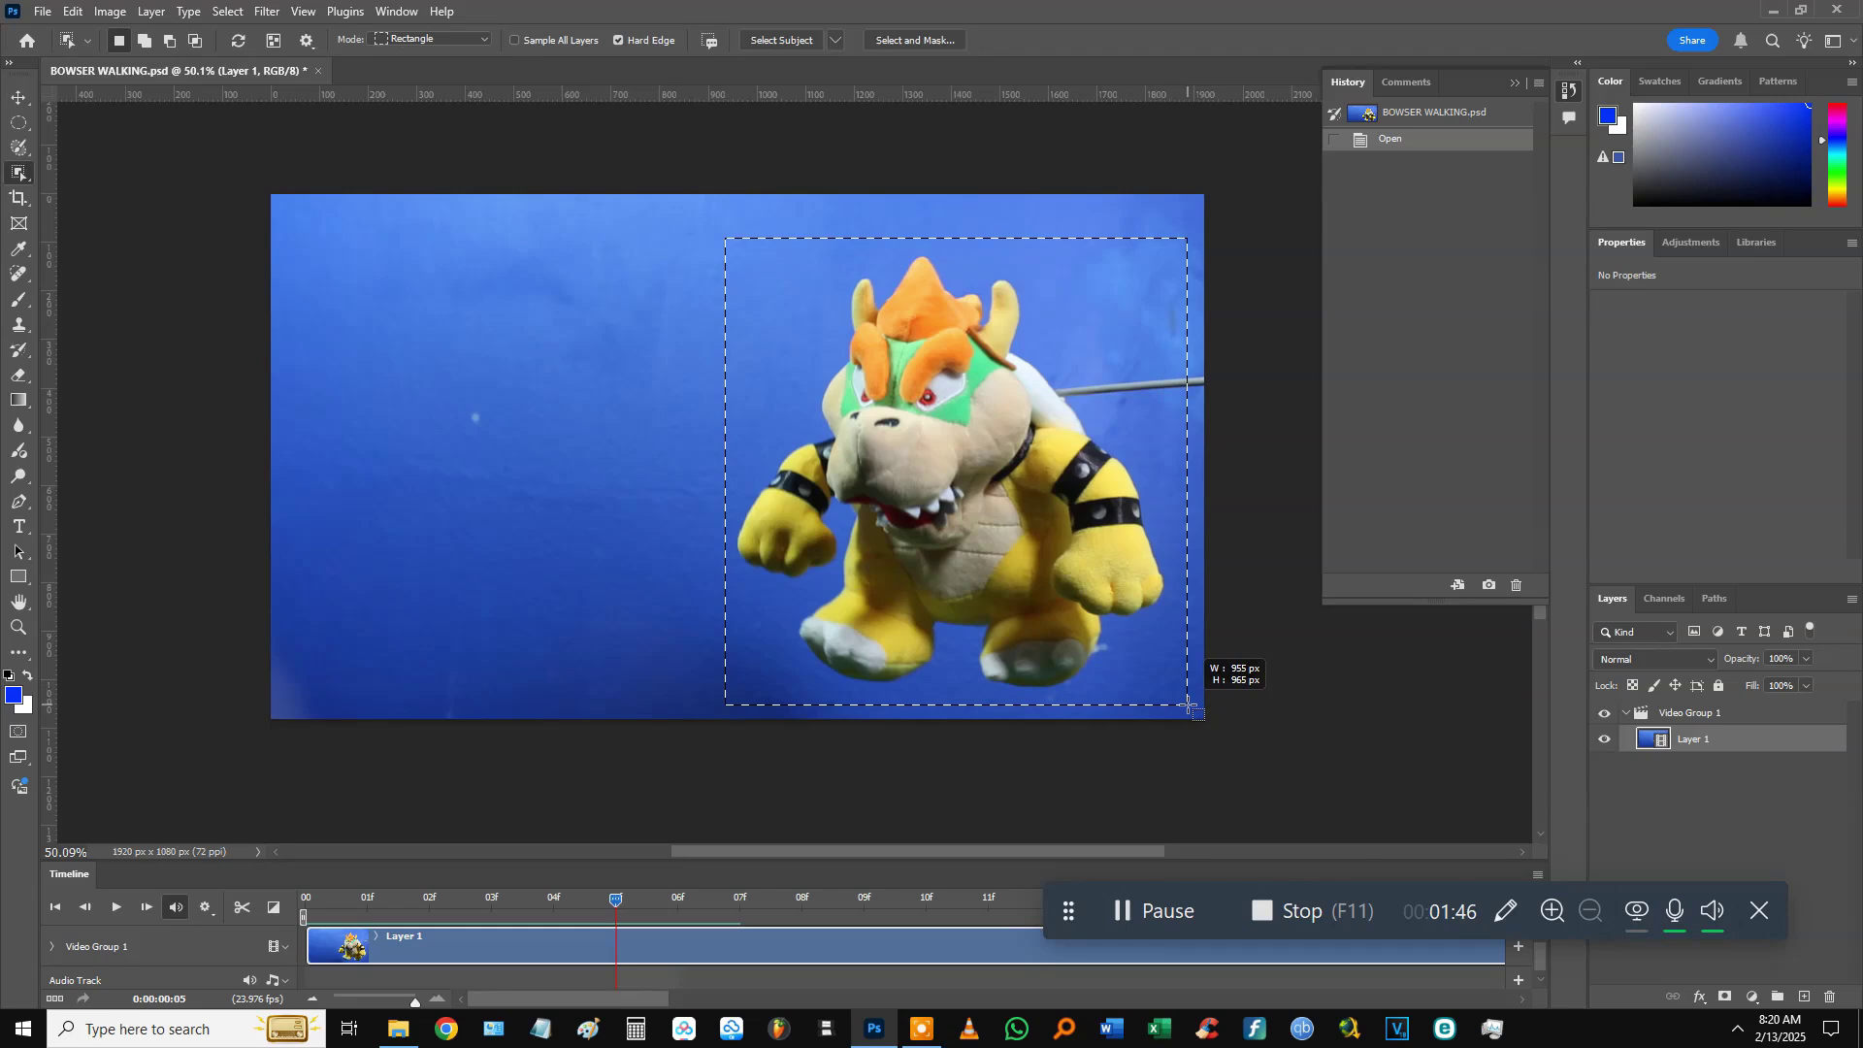
{"action": "left_click_drag", "start_coordinate": [1188, 706], "coordinate": [1188, 705]}
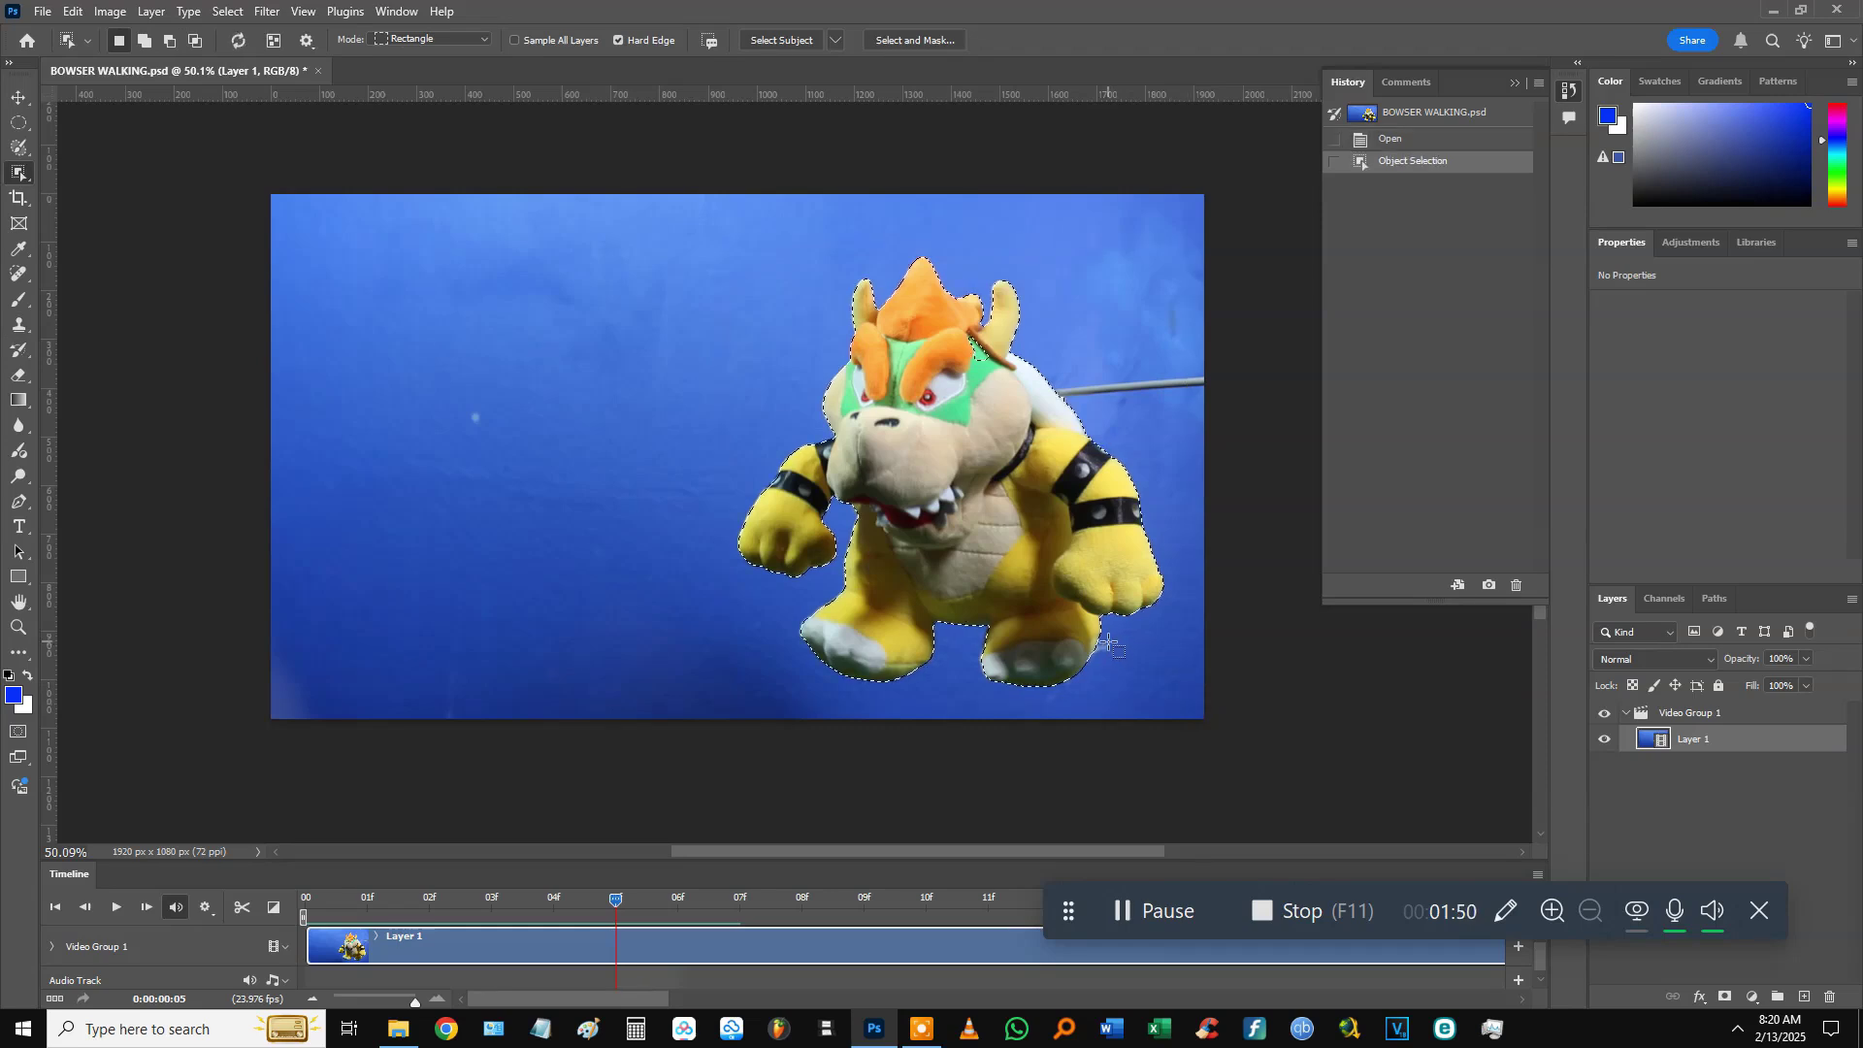
Add the missed patch below Bowser's rear horn to the selection with the Elliptical Marquee tool.
{"action": "left_click", "coordinate": [19, 122]}
{"action": "left_click", "coordinate": [97, 142]}
{"action": "left_click_drag", "start_coordinate": [963, 322], "coordinate": [1028, 361]}
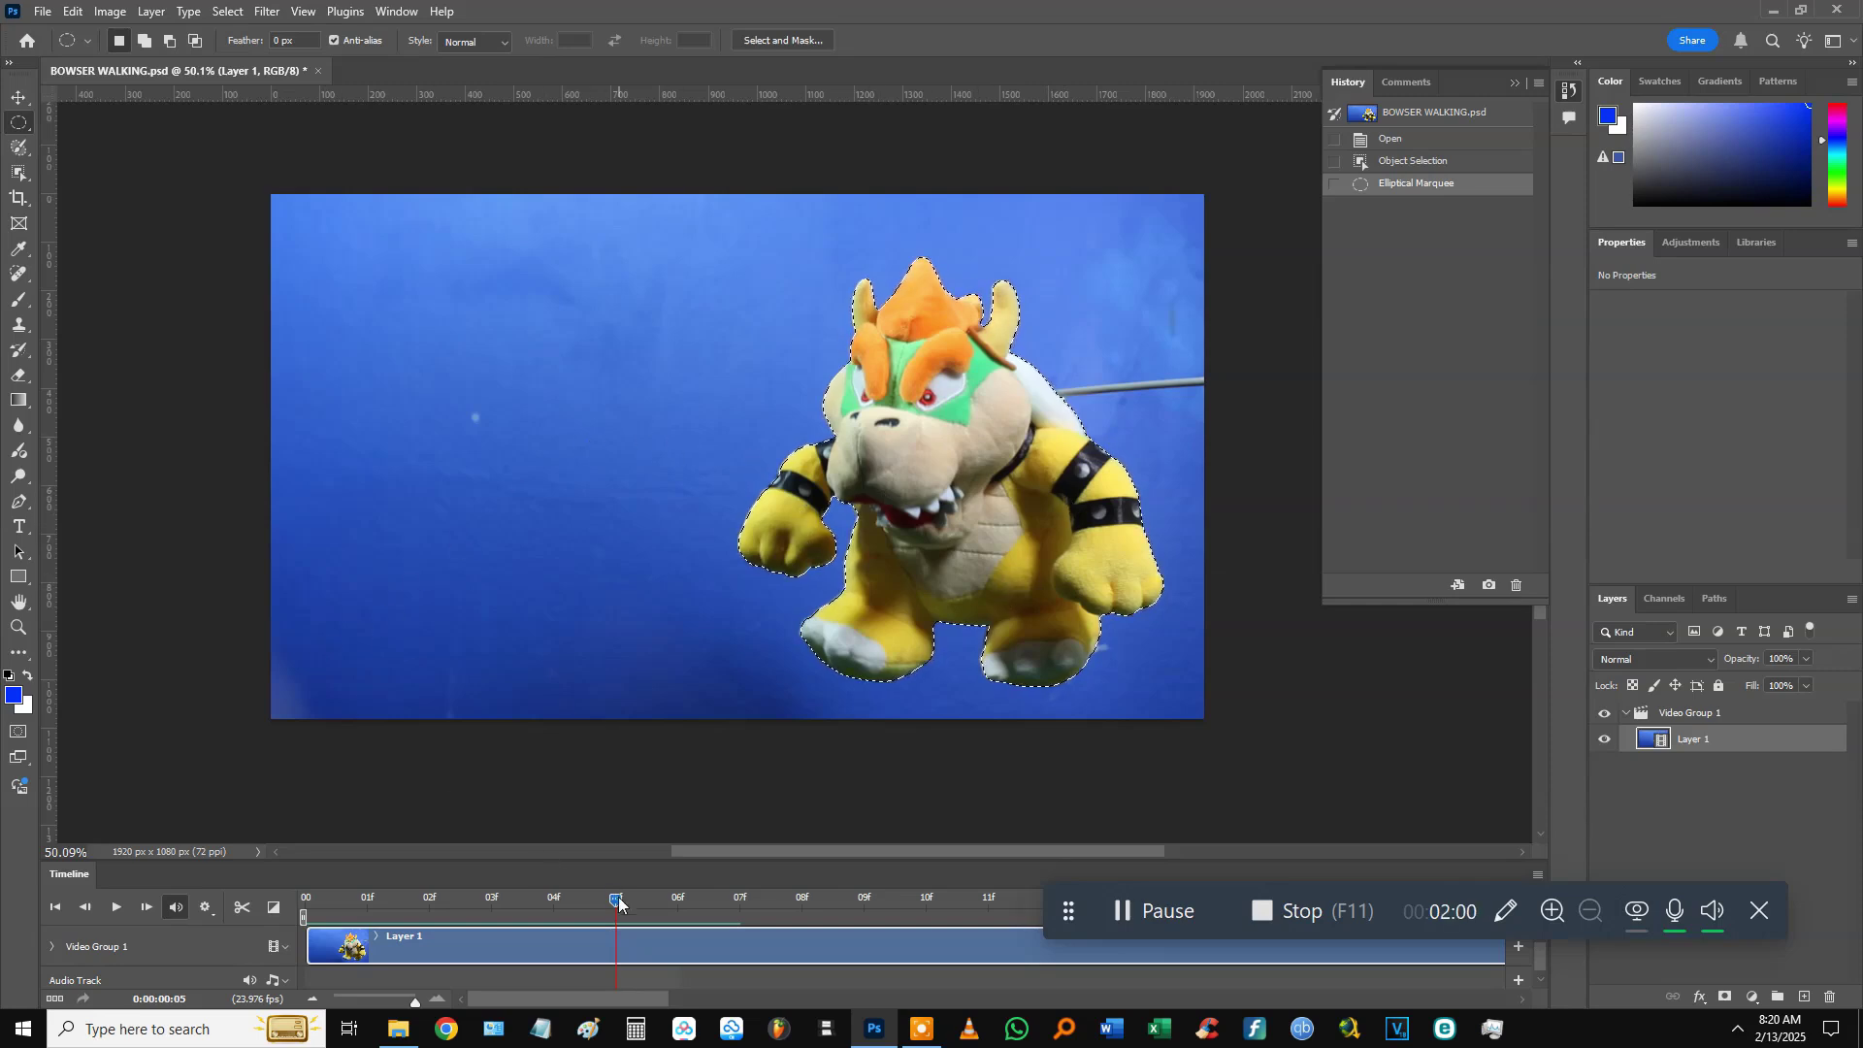
Check frame 4 for reference and try to paint blue over the current selection on frame 5.
{"action": "left_click", "coordinate": [562, 897]}
{"action": "key", "text": "b"}
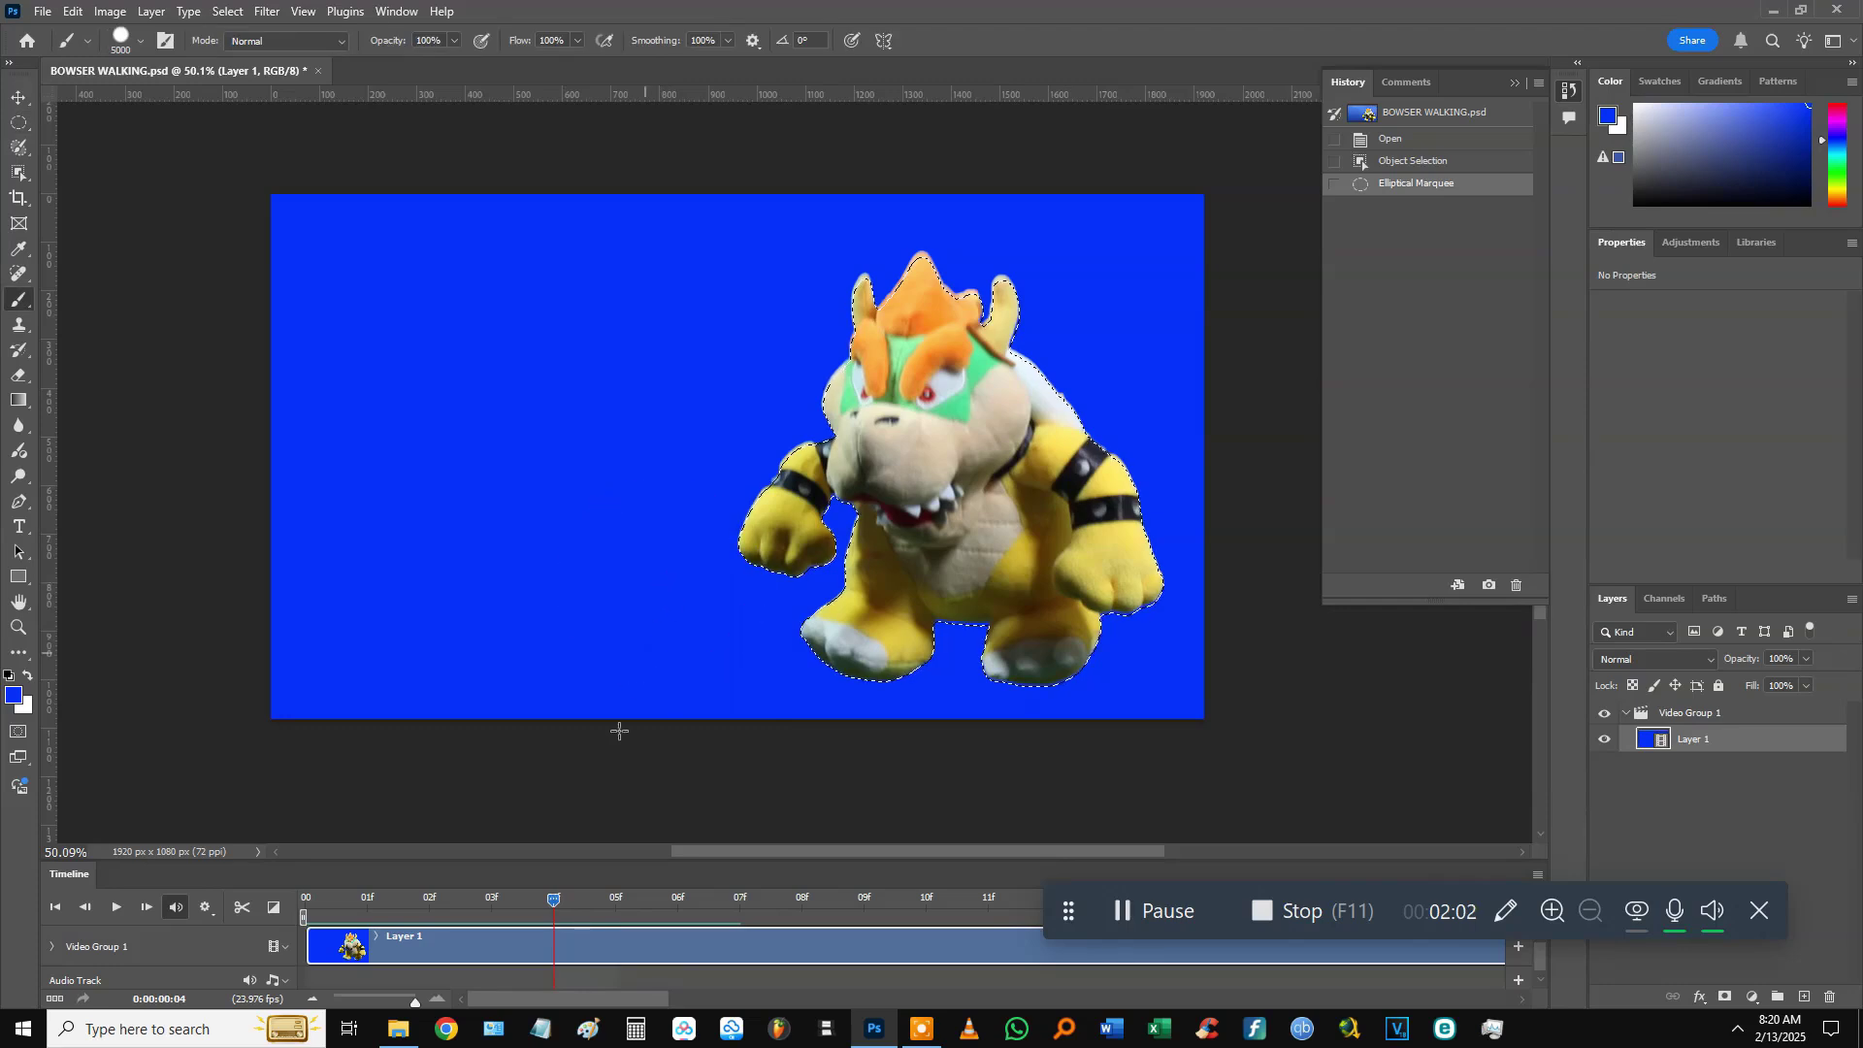
{"action": "left_click", "coordinate": [574, 899]}
{"action": "right_click", "coordinate": [603, 621]}
{"action": "key", "text": "Escape"}
{"action": "left_click", "coordinate": [638, 378]}
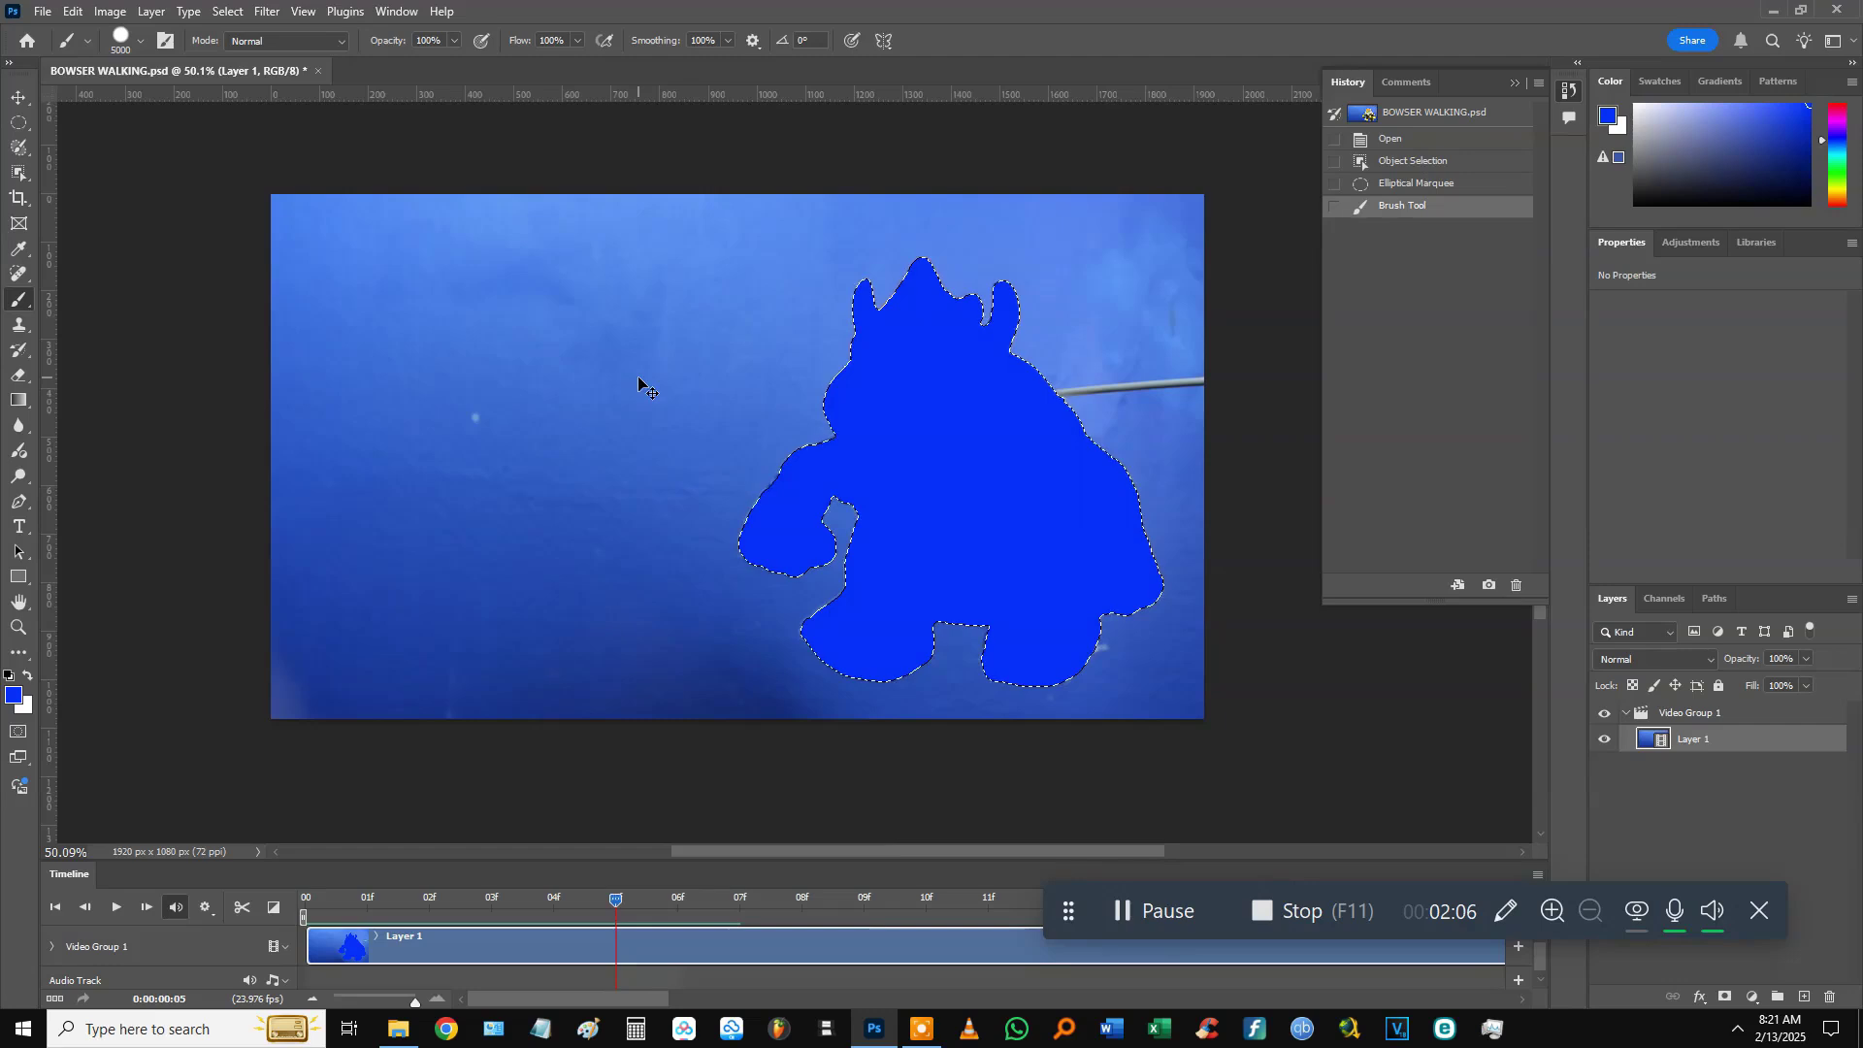
{"action": "key", "text": "ctrl+z"}
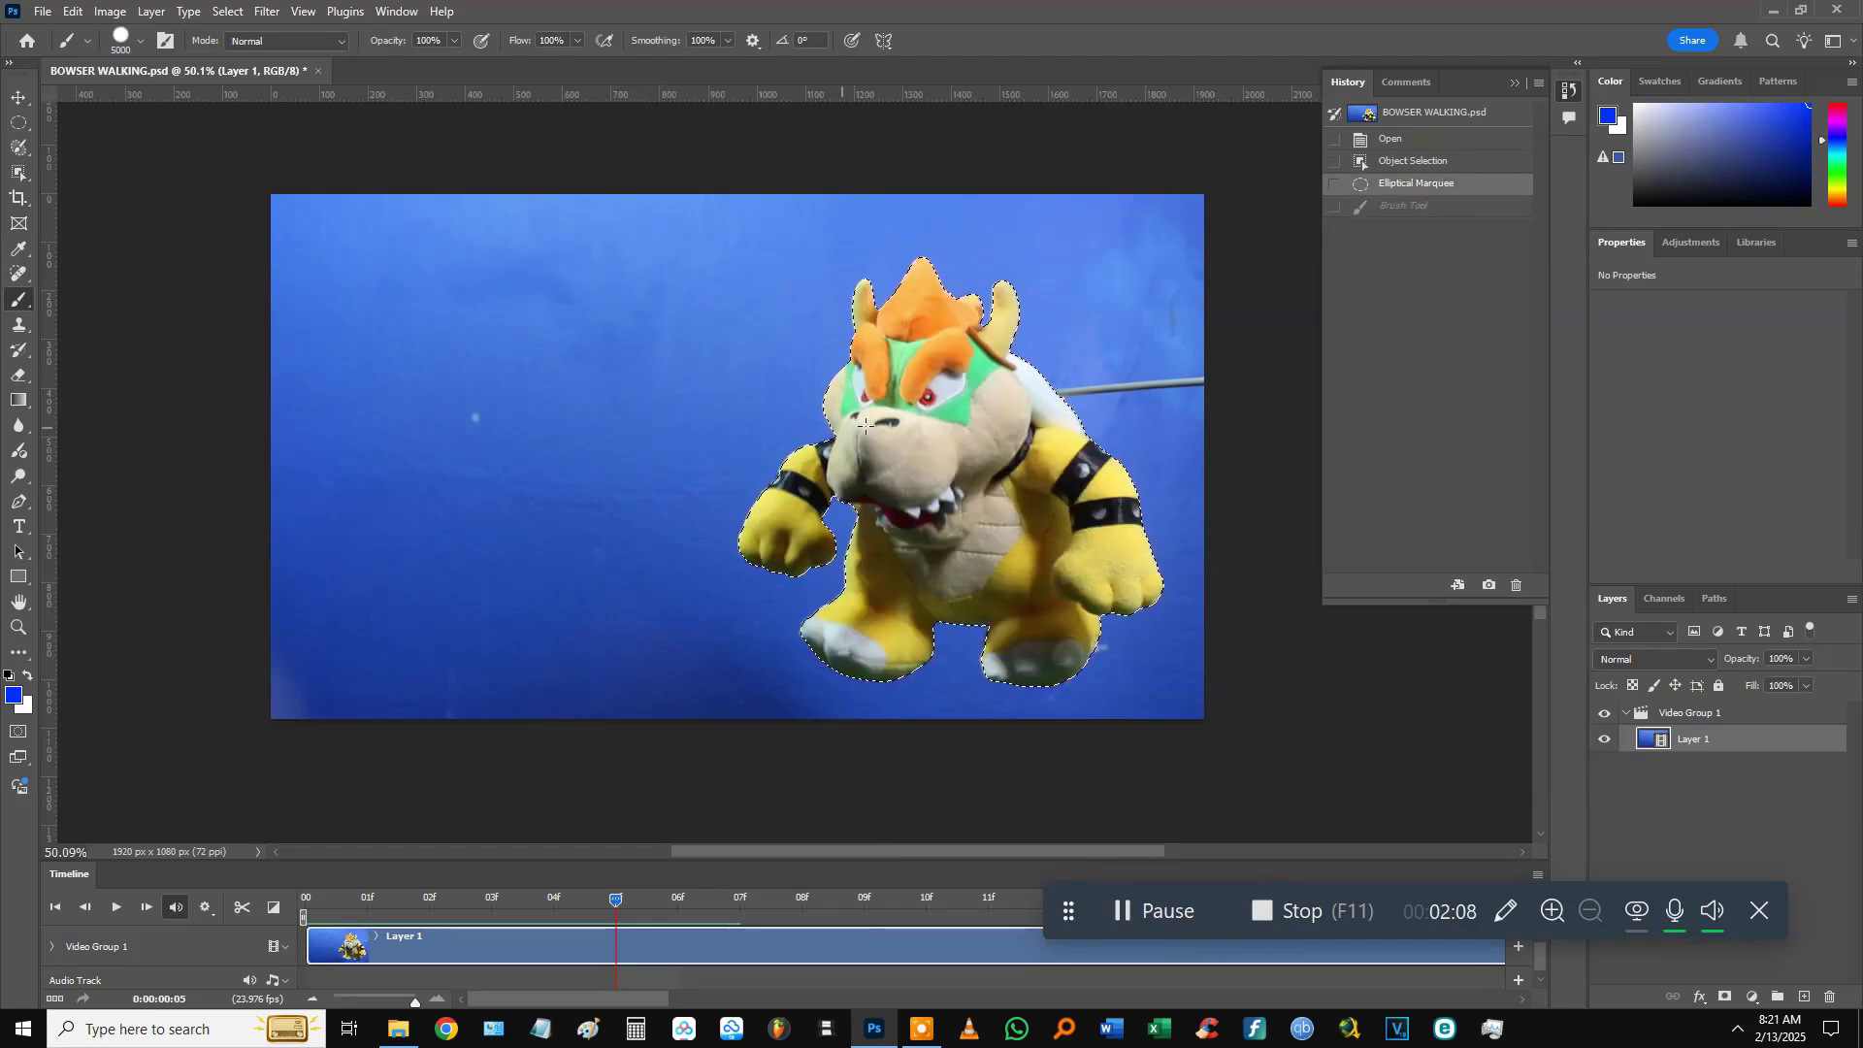
Invert the selection on frame 5 and paint the whole background solid blue with the Brush tool.
{"action": "key", "text": "w"}
{"action": "right_click", "coordinate": [884, 424]}
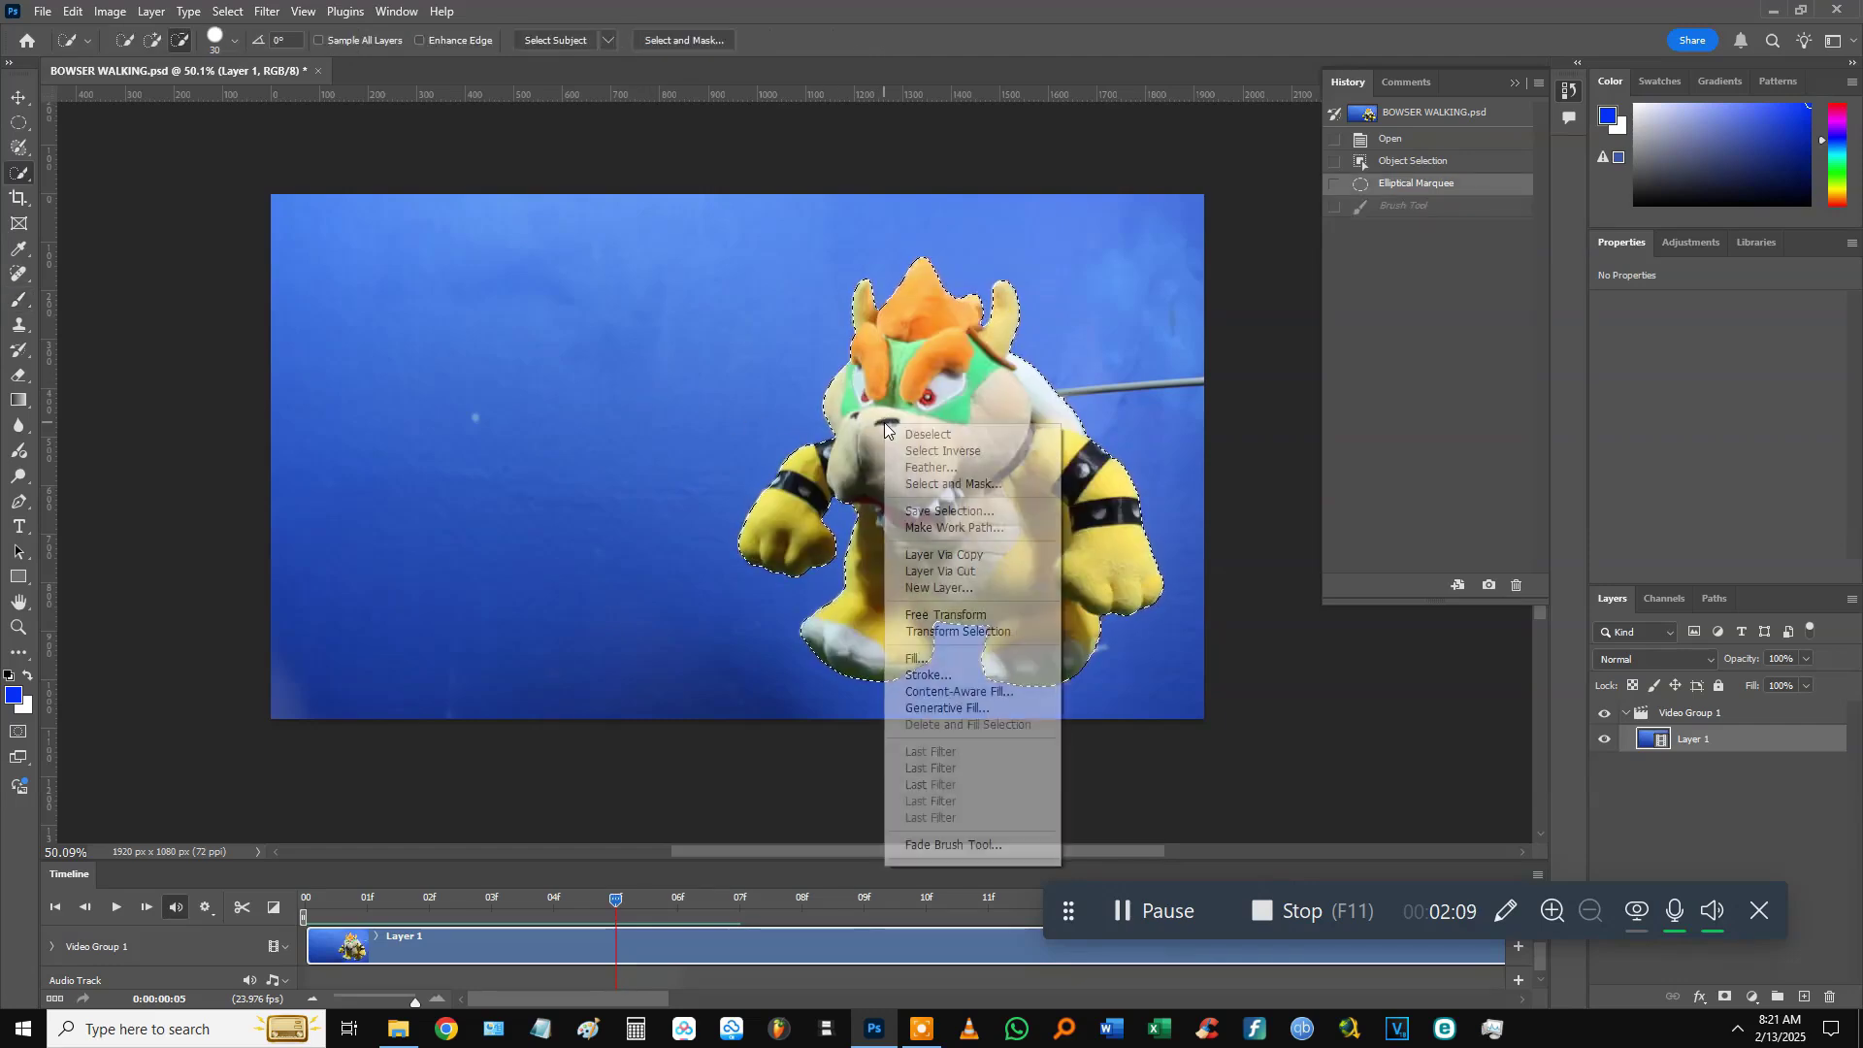
{"action": "left_click", "coordinate": [943, 452]}
{"action": "key", "text": "b"}
{"action": "left_click", "coordinate": [650, 340]}
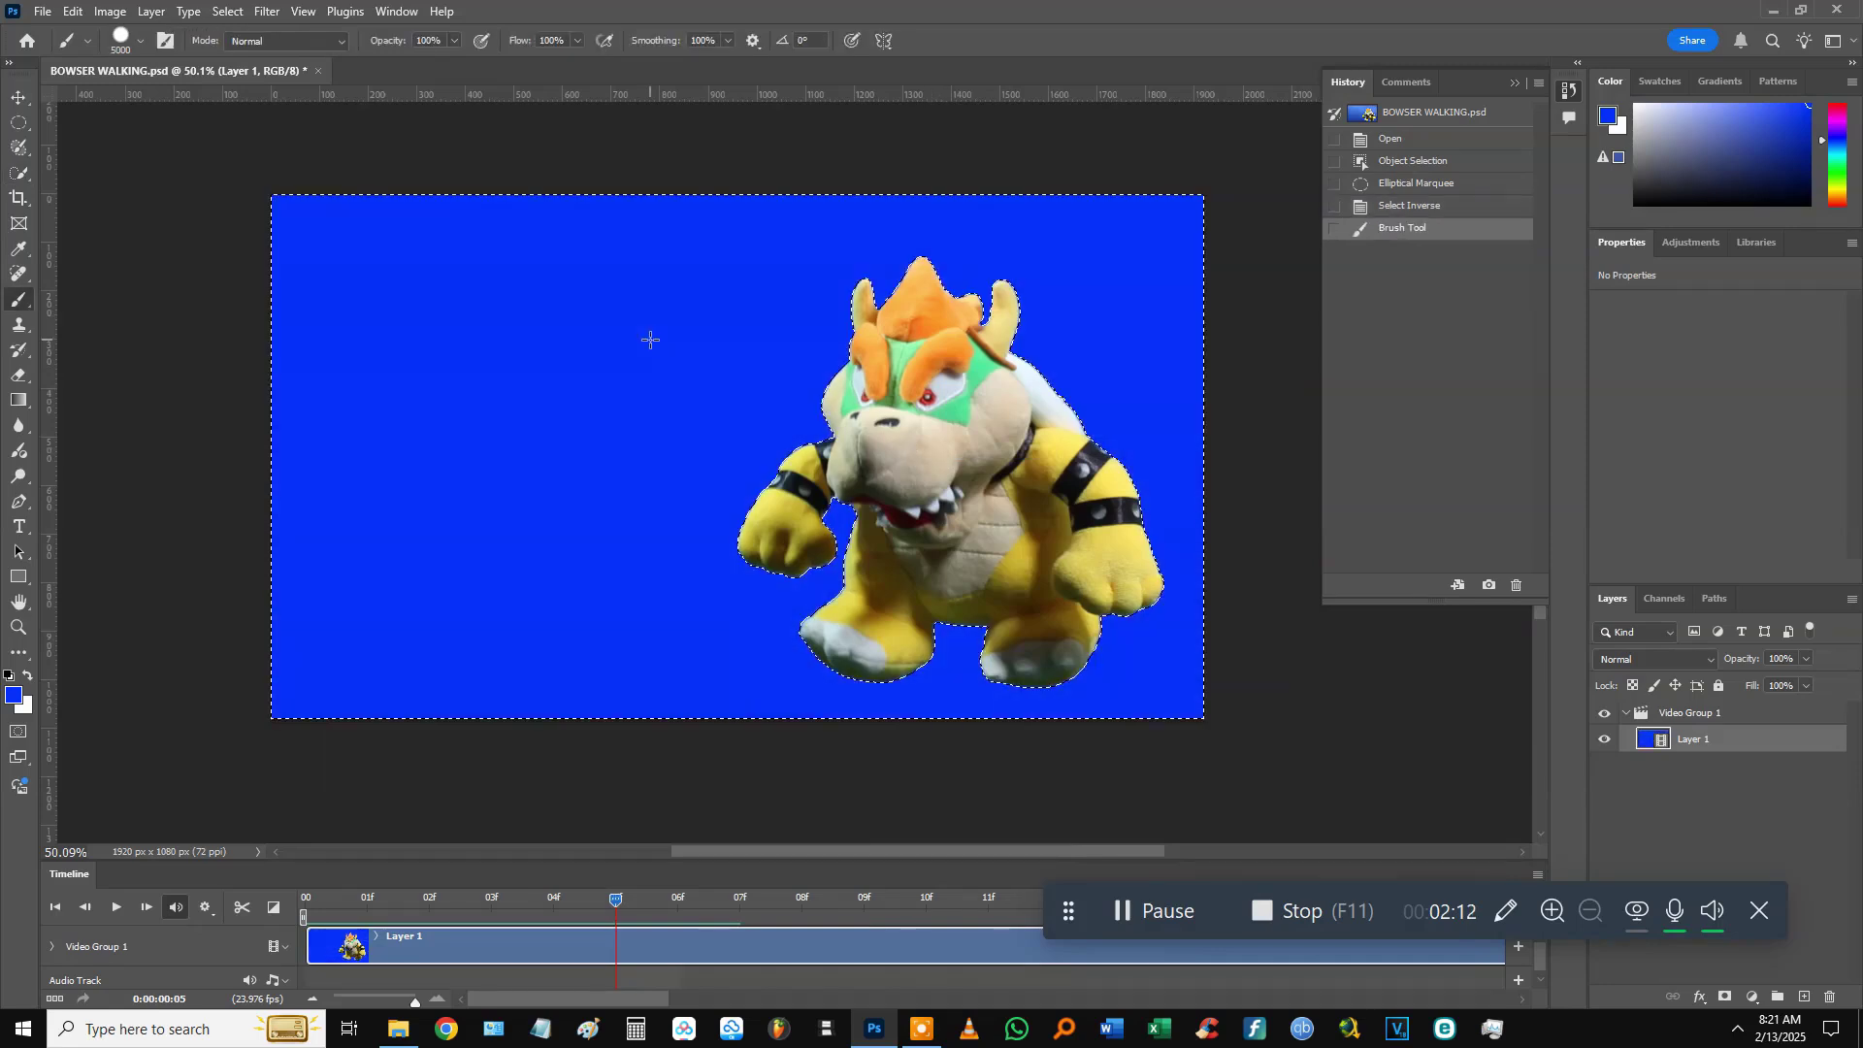
Clear the selection and move the playhead to frame 6.
{"action": "key", "text": "ctrl+d"}
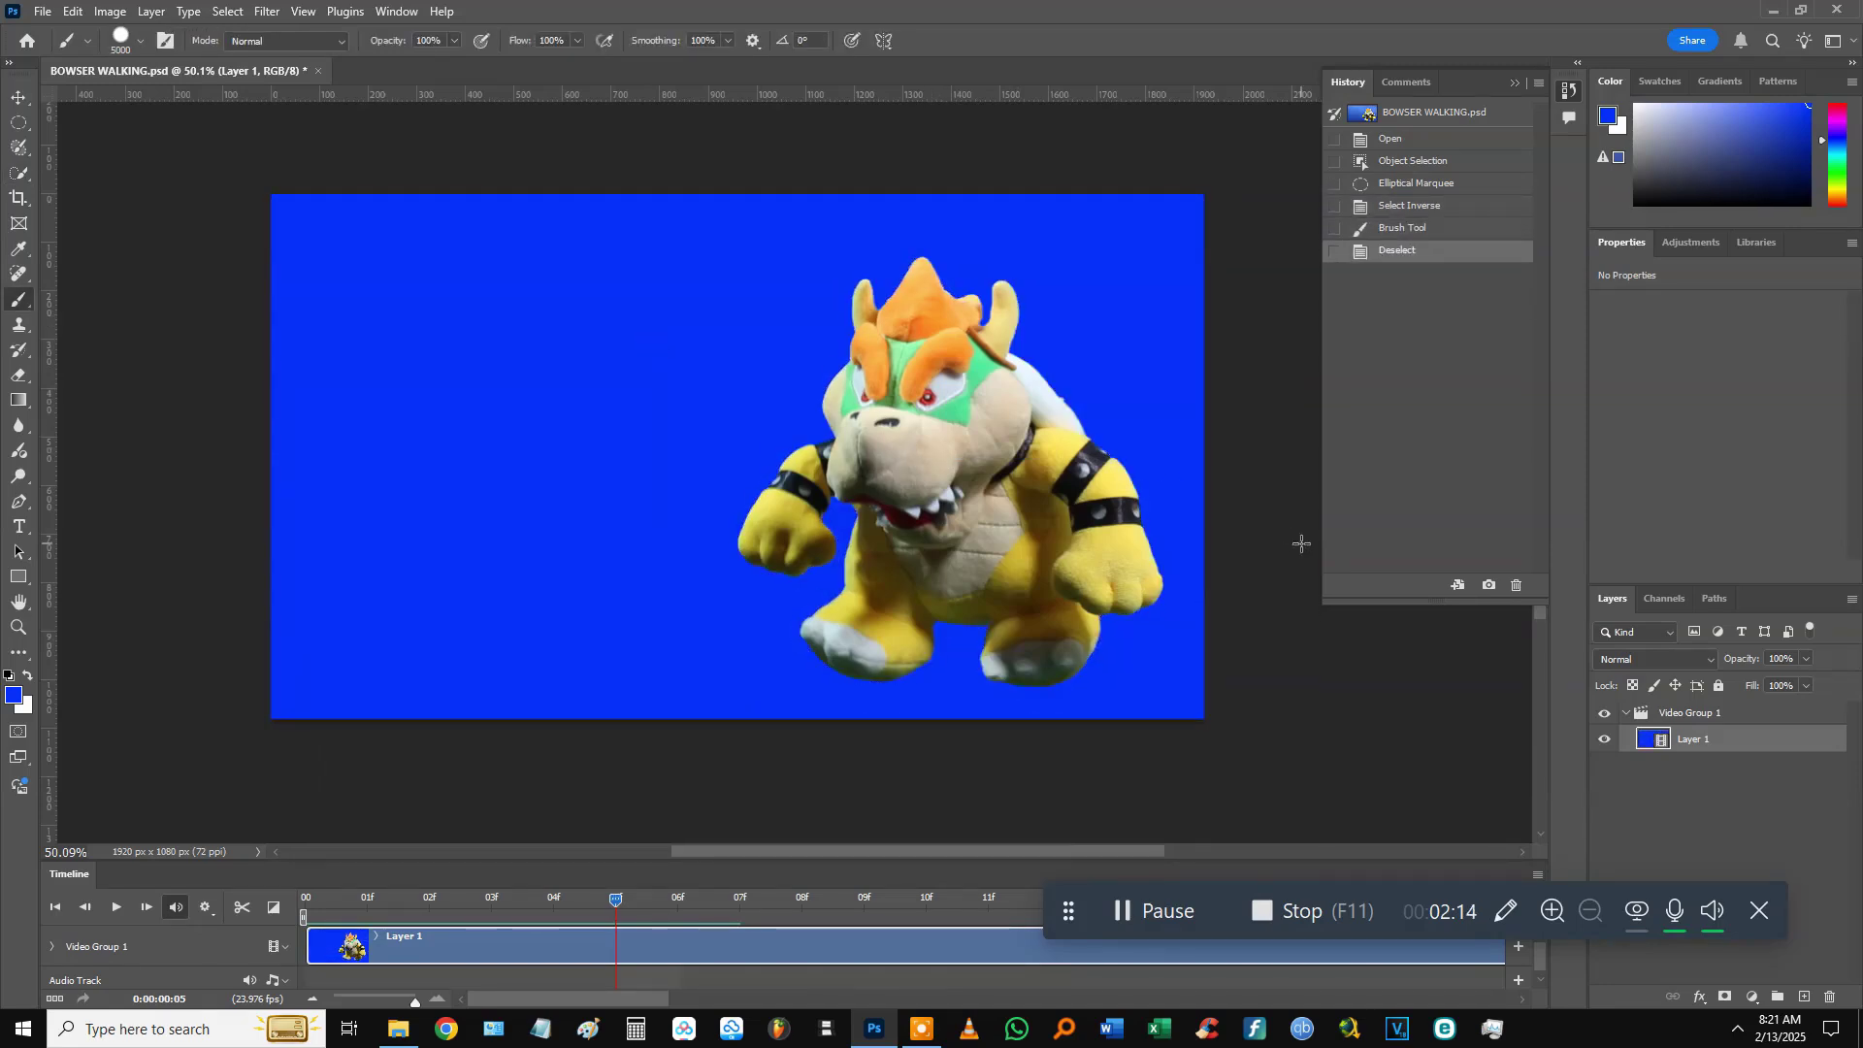
{"action": "left_click_drag", "start_coordinate": [621, 904], "coordinate": [669, 897]}
Try to select Bowser on frame 6 with the Quick Selection tool.
{"action": "left_click", "coordinate": [20, 199]}
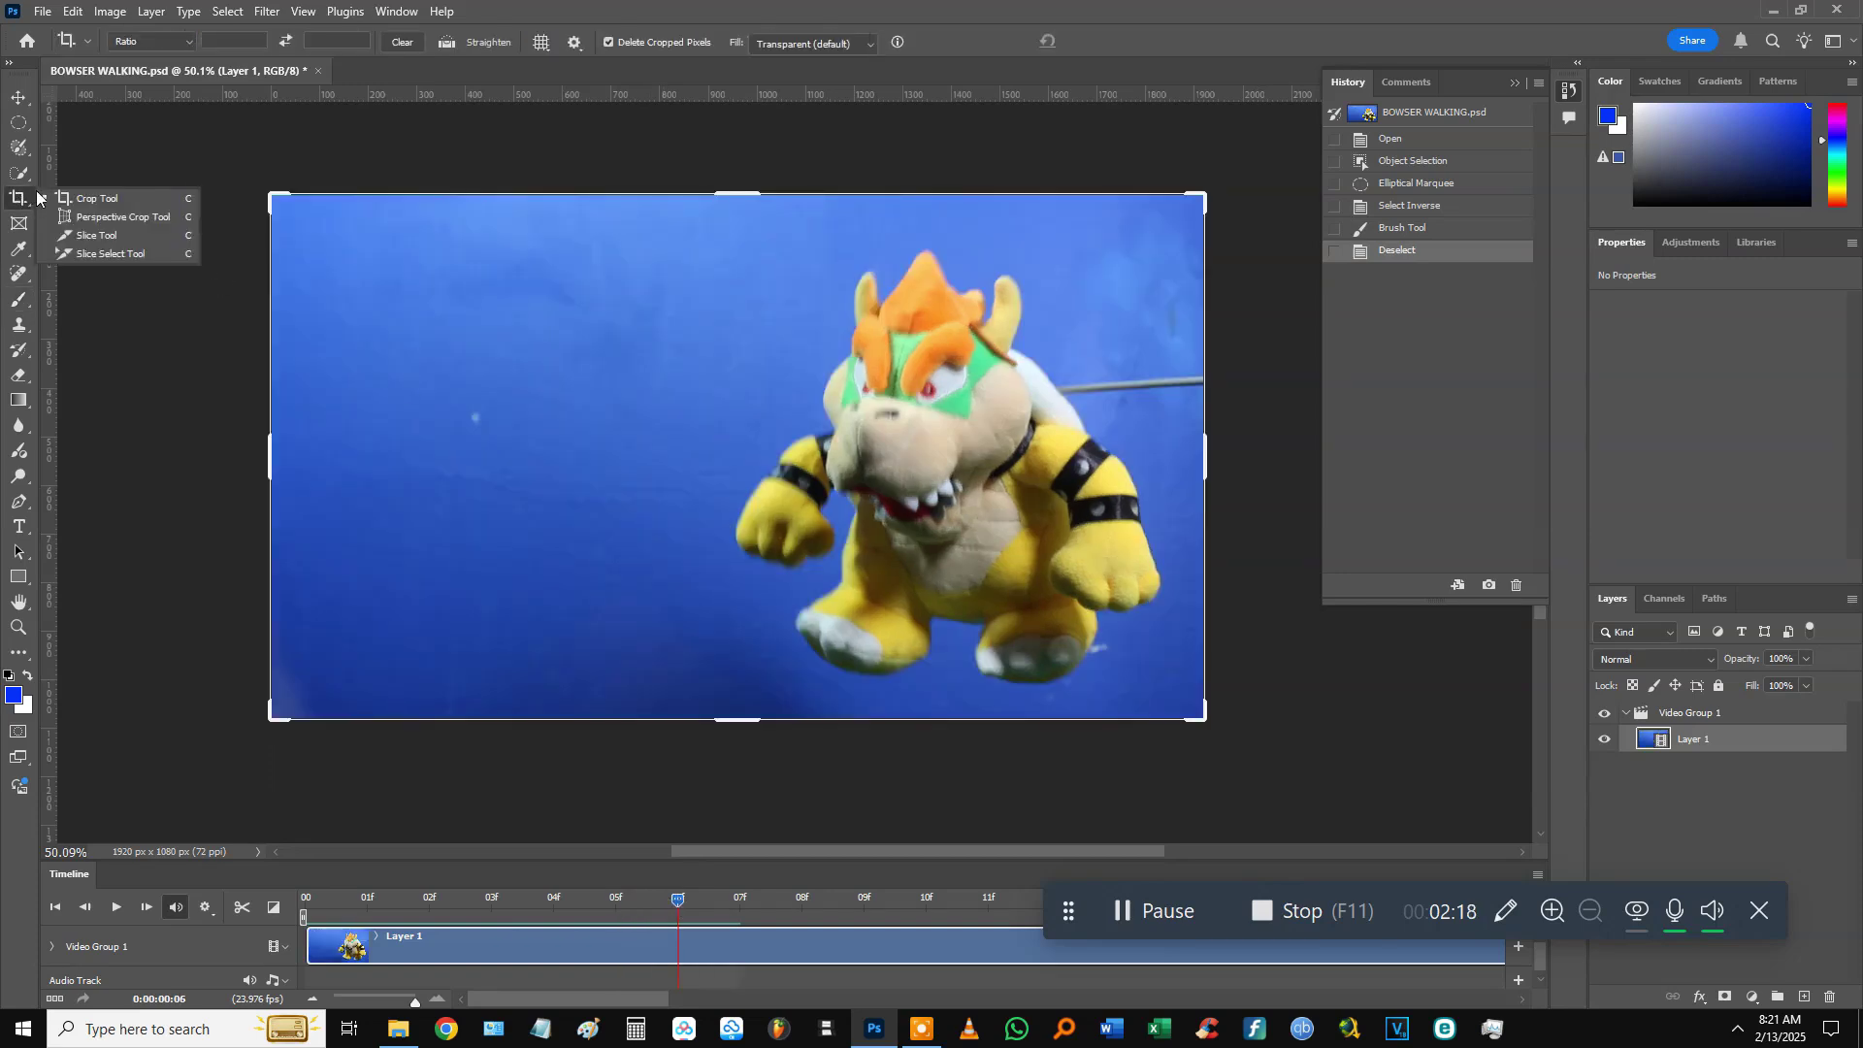
{"action": "right_click", "coordinate": [19, 173]}
{"action": "left_click", "coordinate": [97, 191]}
{"action": "left_click_drag", "start_coordinate": [706, 237], "coordinate": [777, 306]}
{"action": "left_click_drag", "start_coordinate": [986, 478], "coordinate": [1121, 485]}
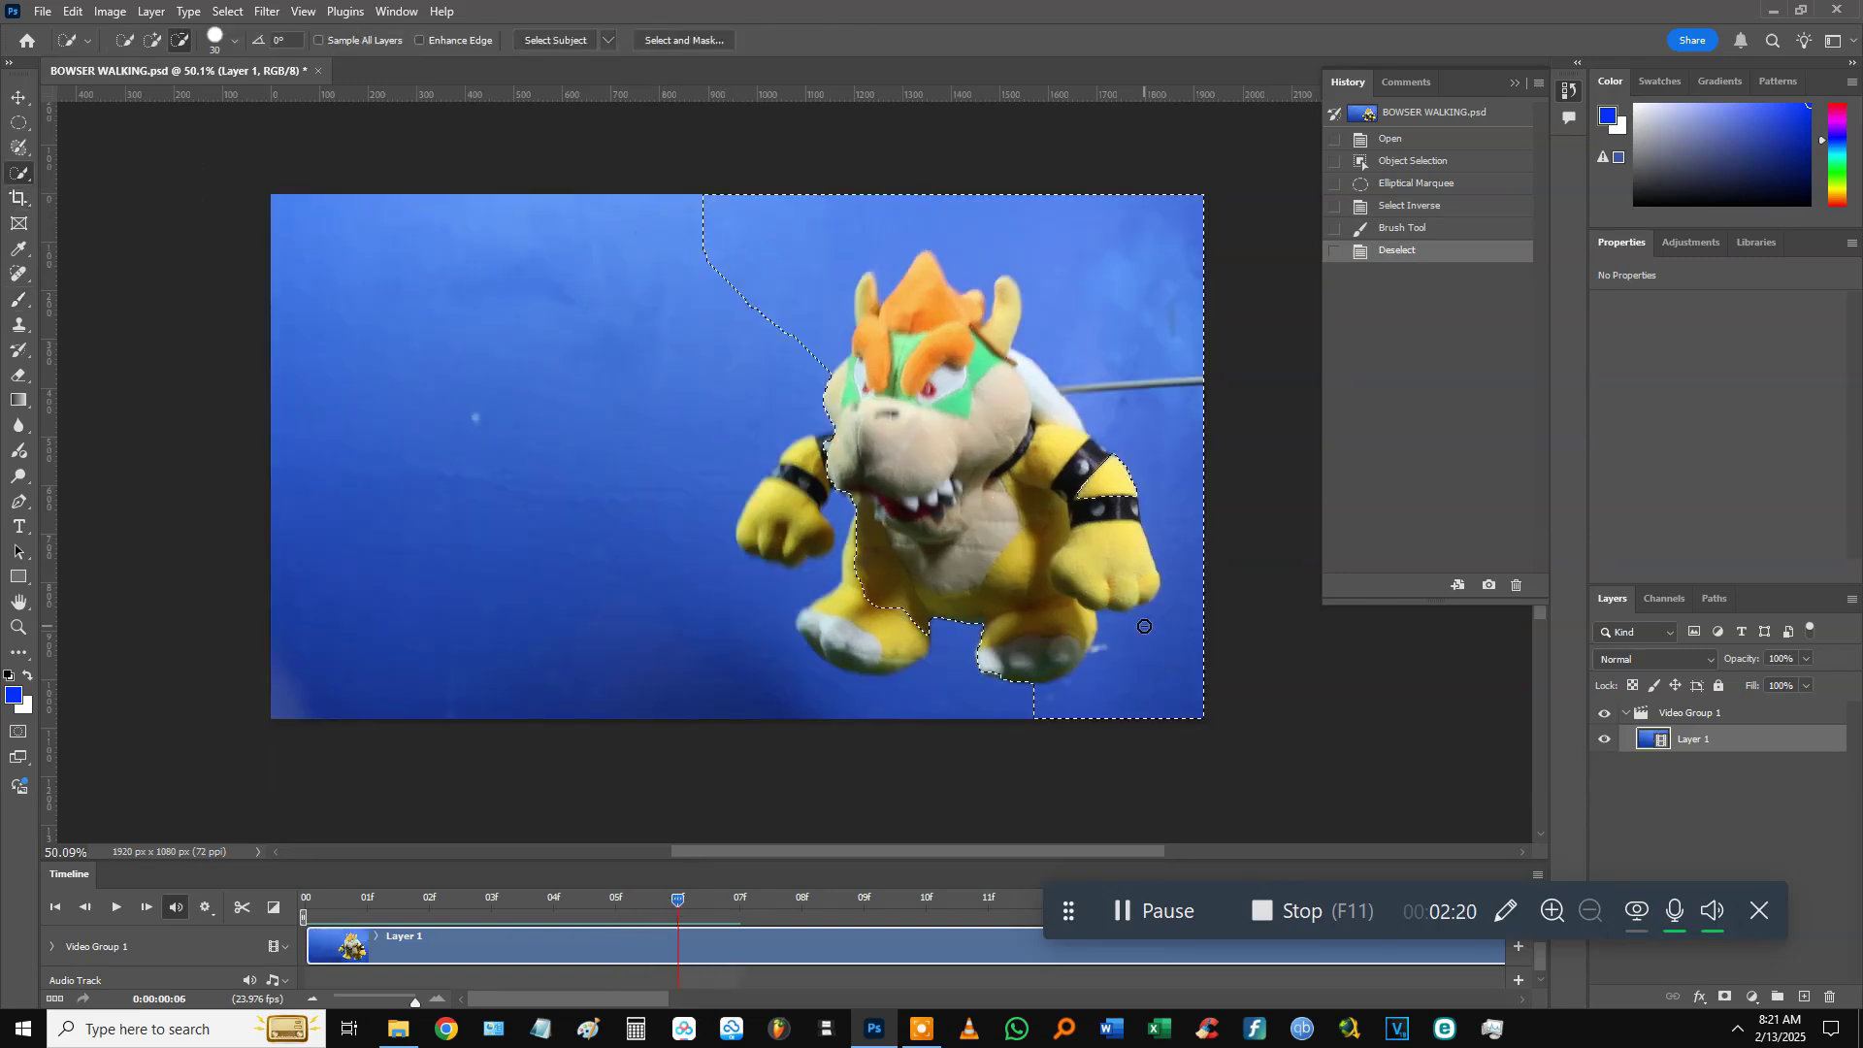
Select Bowser on frame 6 by drawing an Object Selection rectangle around the whole plush.
{"action": "right_click", "coordinate": [19, 173]}
{"action": "left_click", "coordinate": [97, 170]}
{"action": "left_click_drag", "start_coordinate": [695, 240], "coordinate": [1180, 706]}
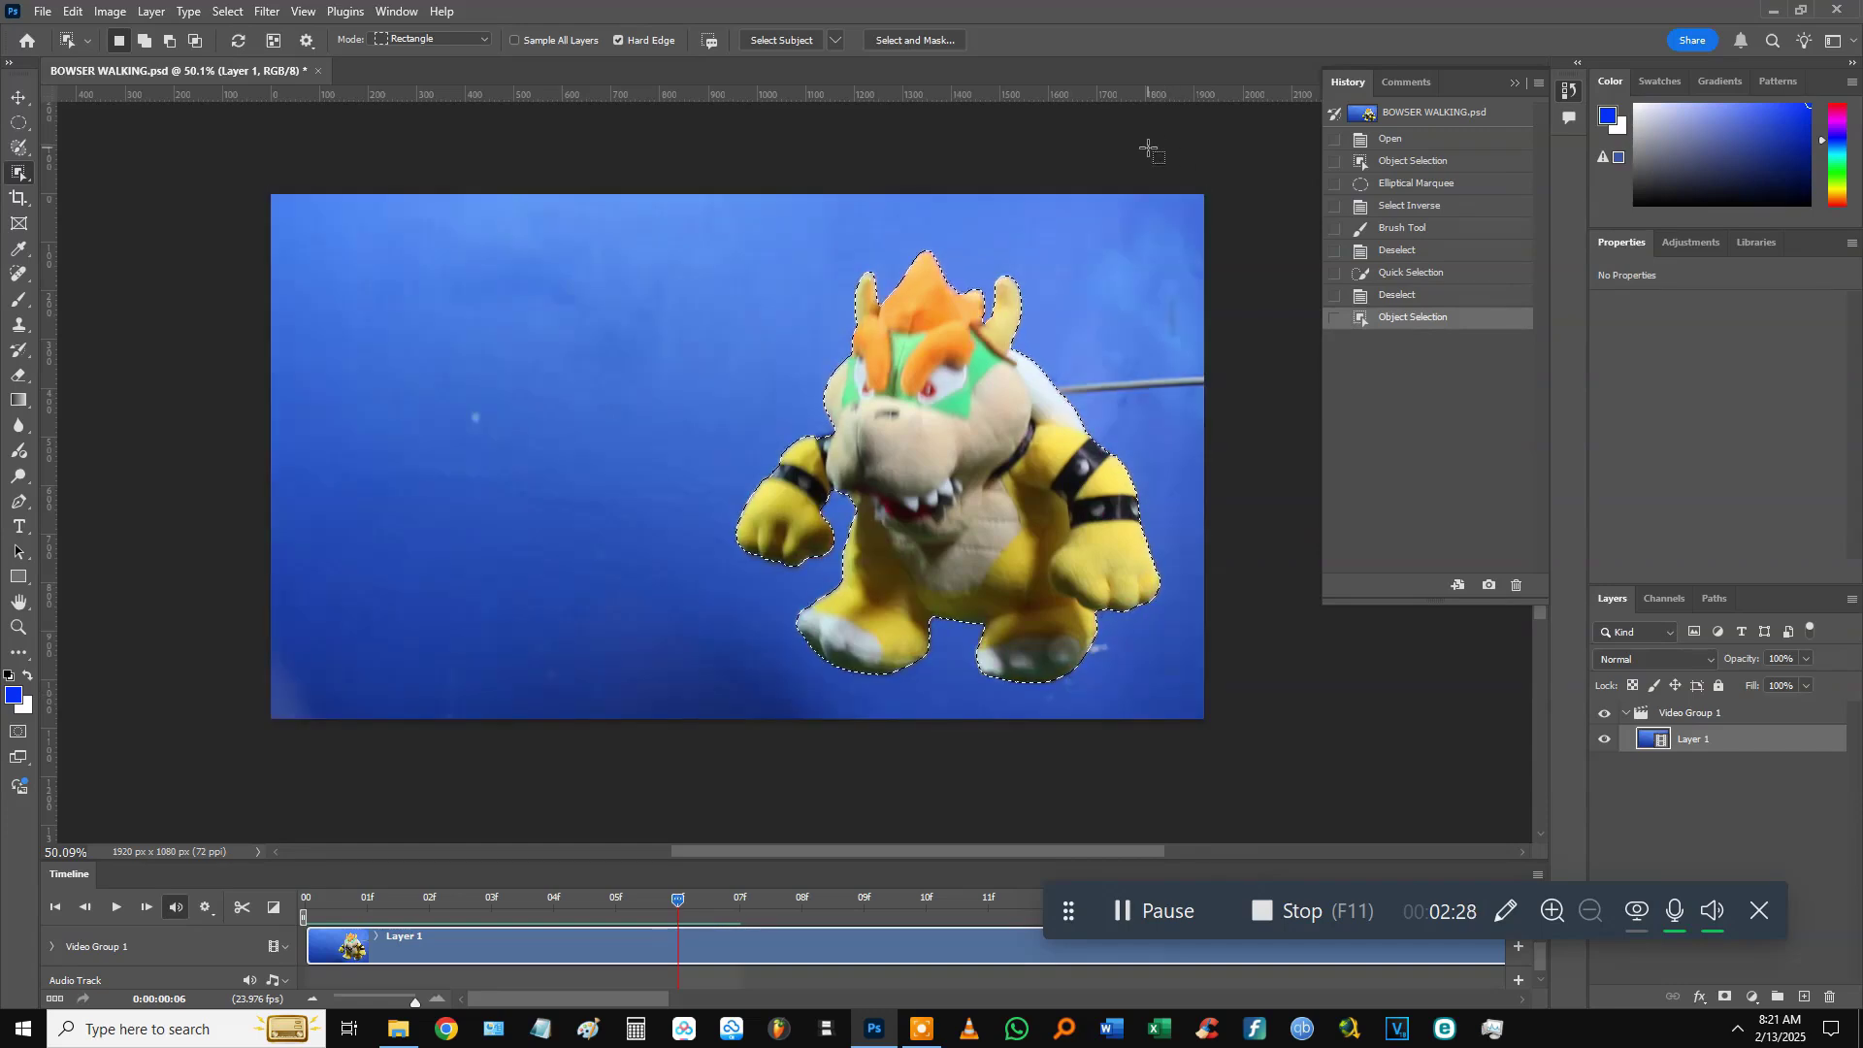
Try to paint blue with the Brush tool on frame 6 without inverting the selection.
{"action": "key", "text": "b"}
{"action": "left_click", "coordinate": [596, 369]}
{"action": "key", "text": "ctrl+z"}
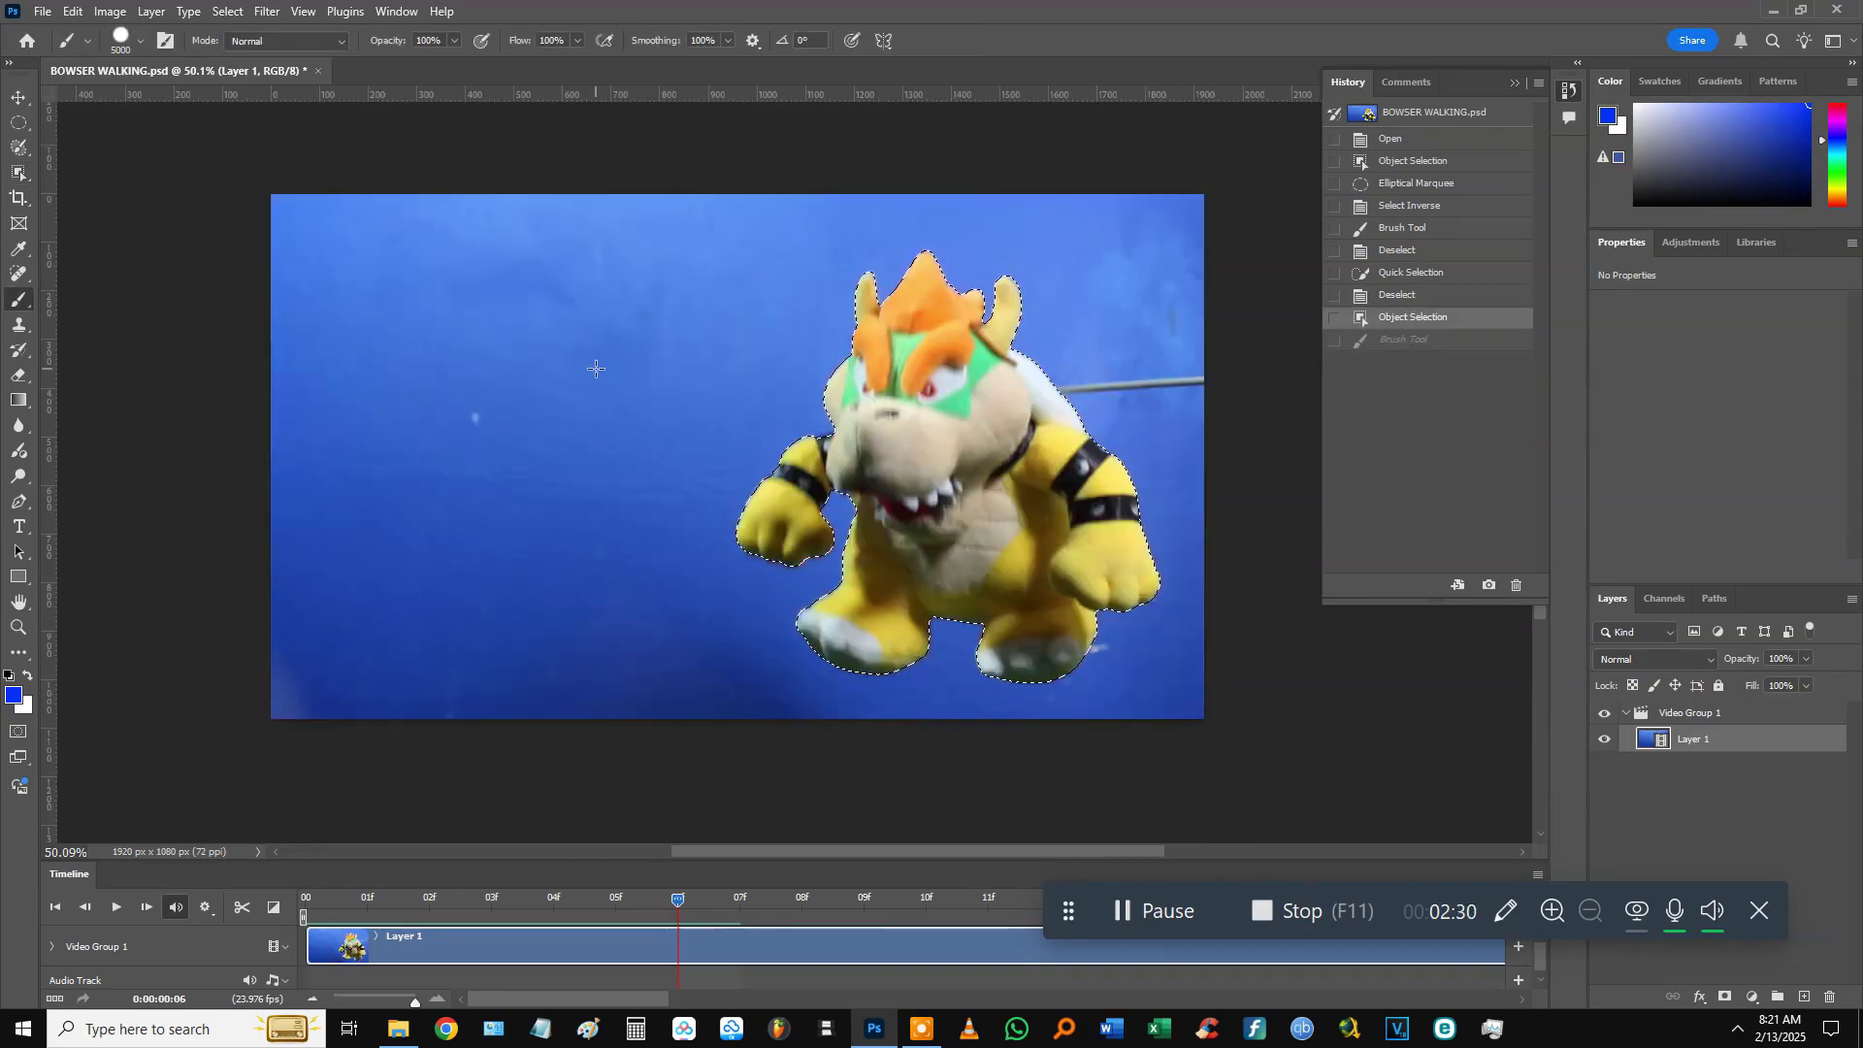
Invert the selection on frame 6, paint the background solid blue with the Brush tool, and deselect.
{"action": "key", "text": "w"}
{"action": "right_click", "coordinate": [1003, 465]}
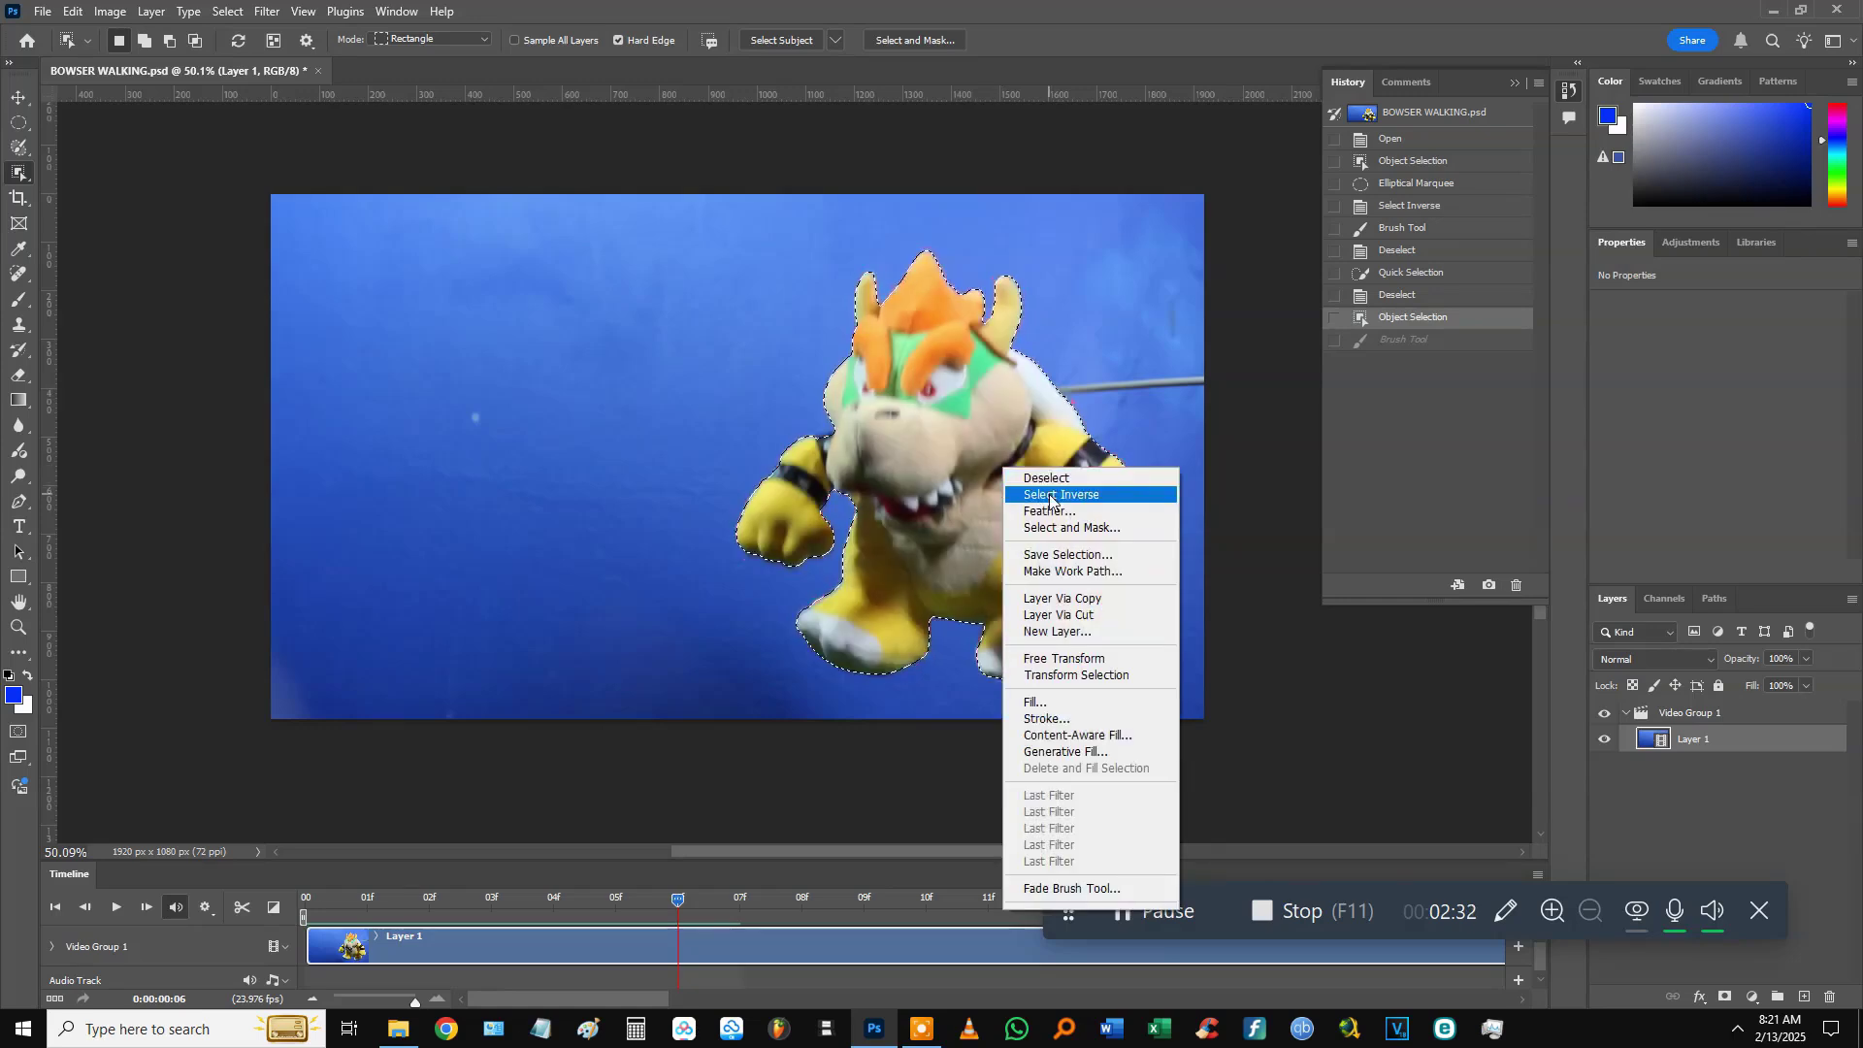
{"action": "left_click", "coordinate": [1050, 496]}
{"action": "key", "text": "b"}
{"action": "left_click", "coordinate": [524, 291]}
{"action": "key", "text": "ctrl+d"}
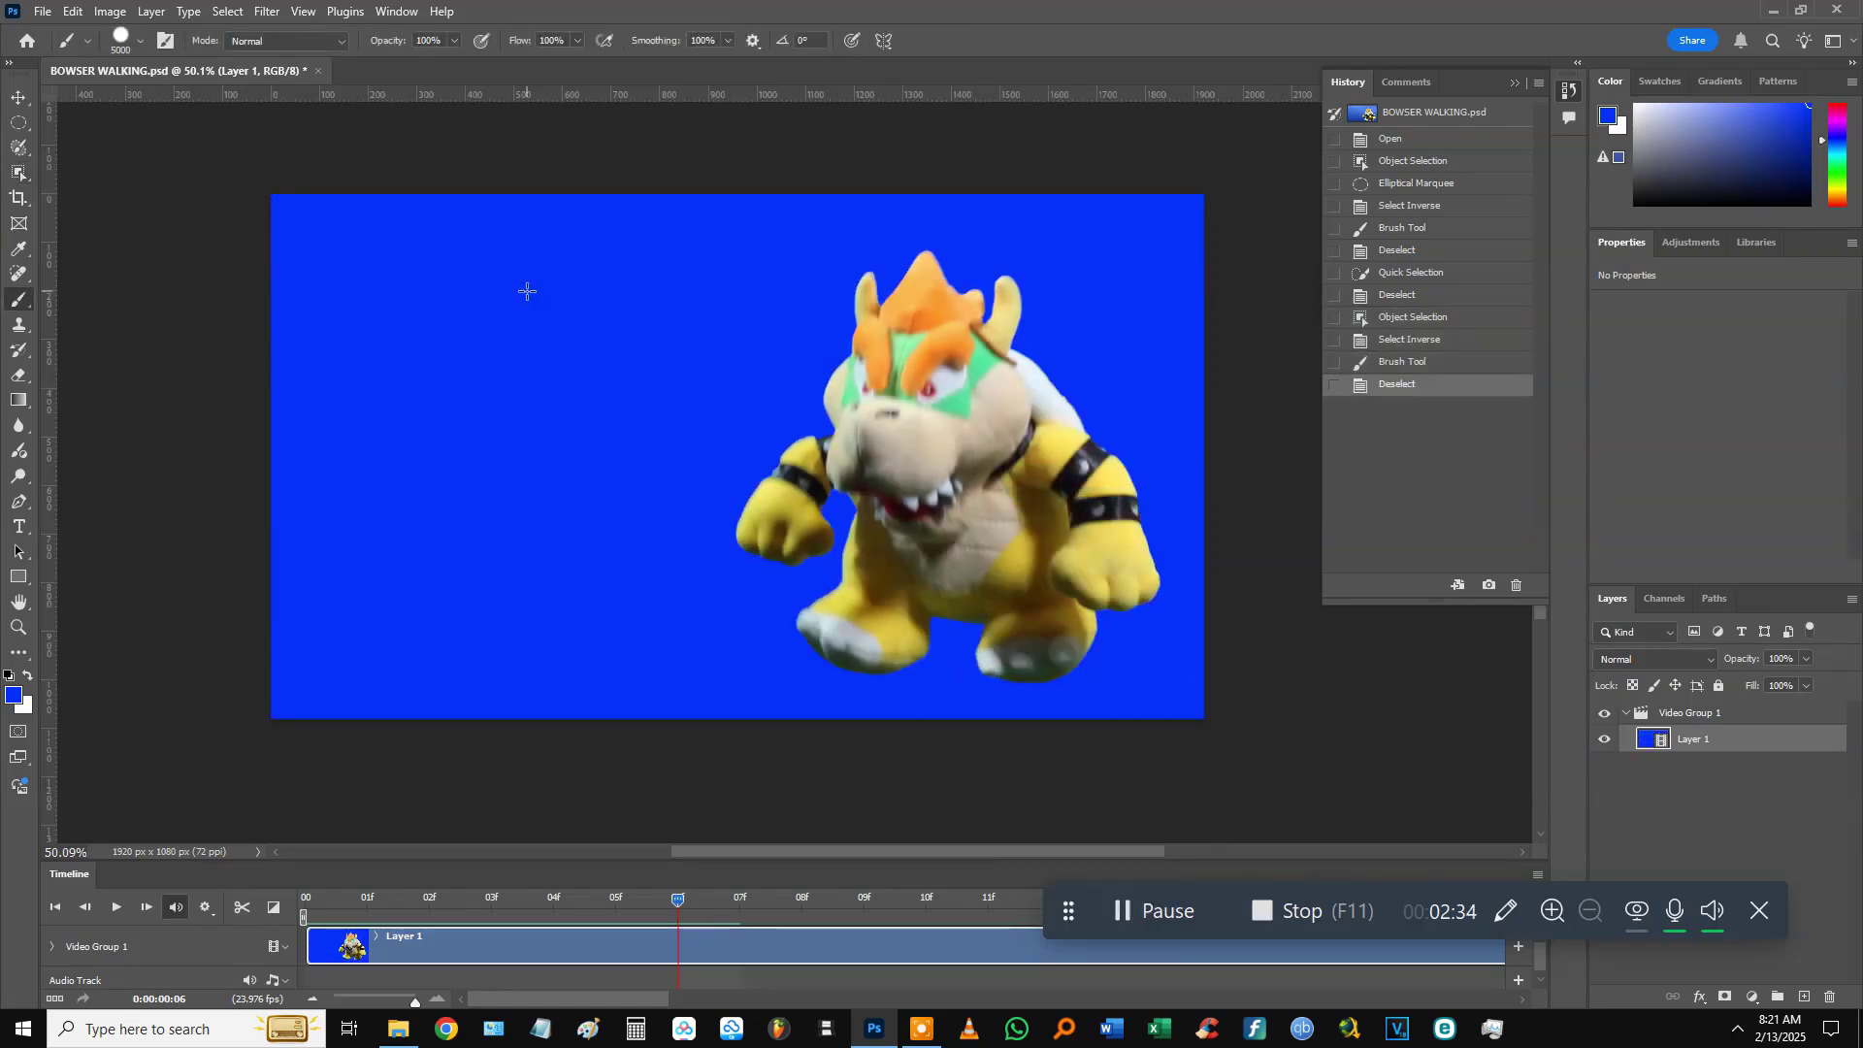
On frame 7, select Bowser with Object Selection and refine the edge between the face and raised arm using Quick Selection.
{"action": "left_click_drag", "start_coordinate": [710, 899], "coordinate": [625, 898]}
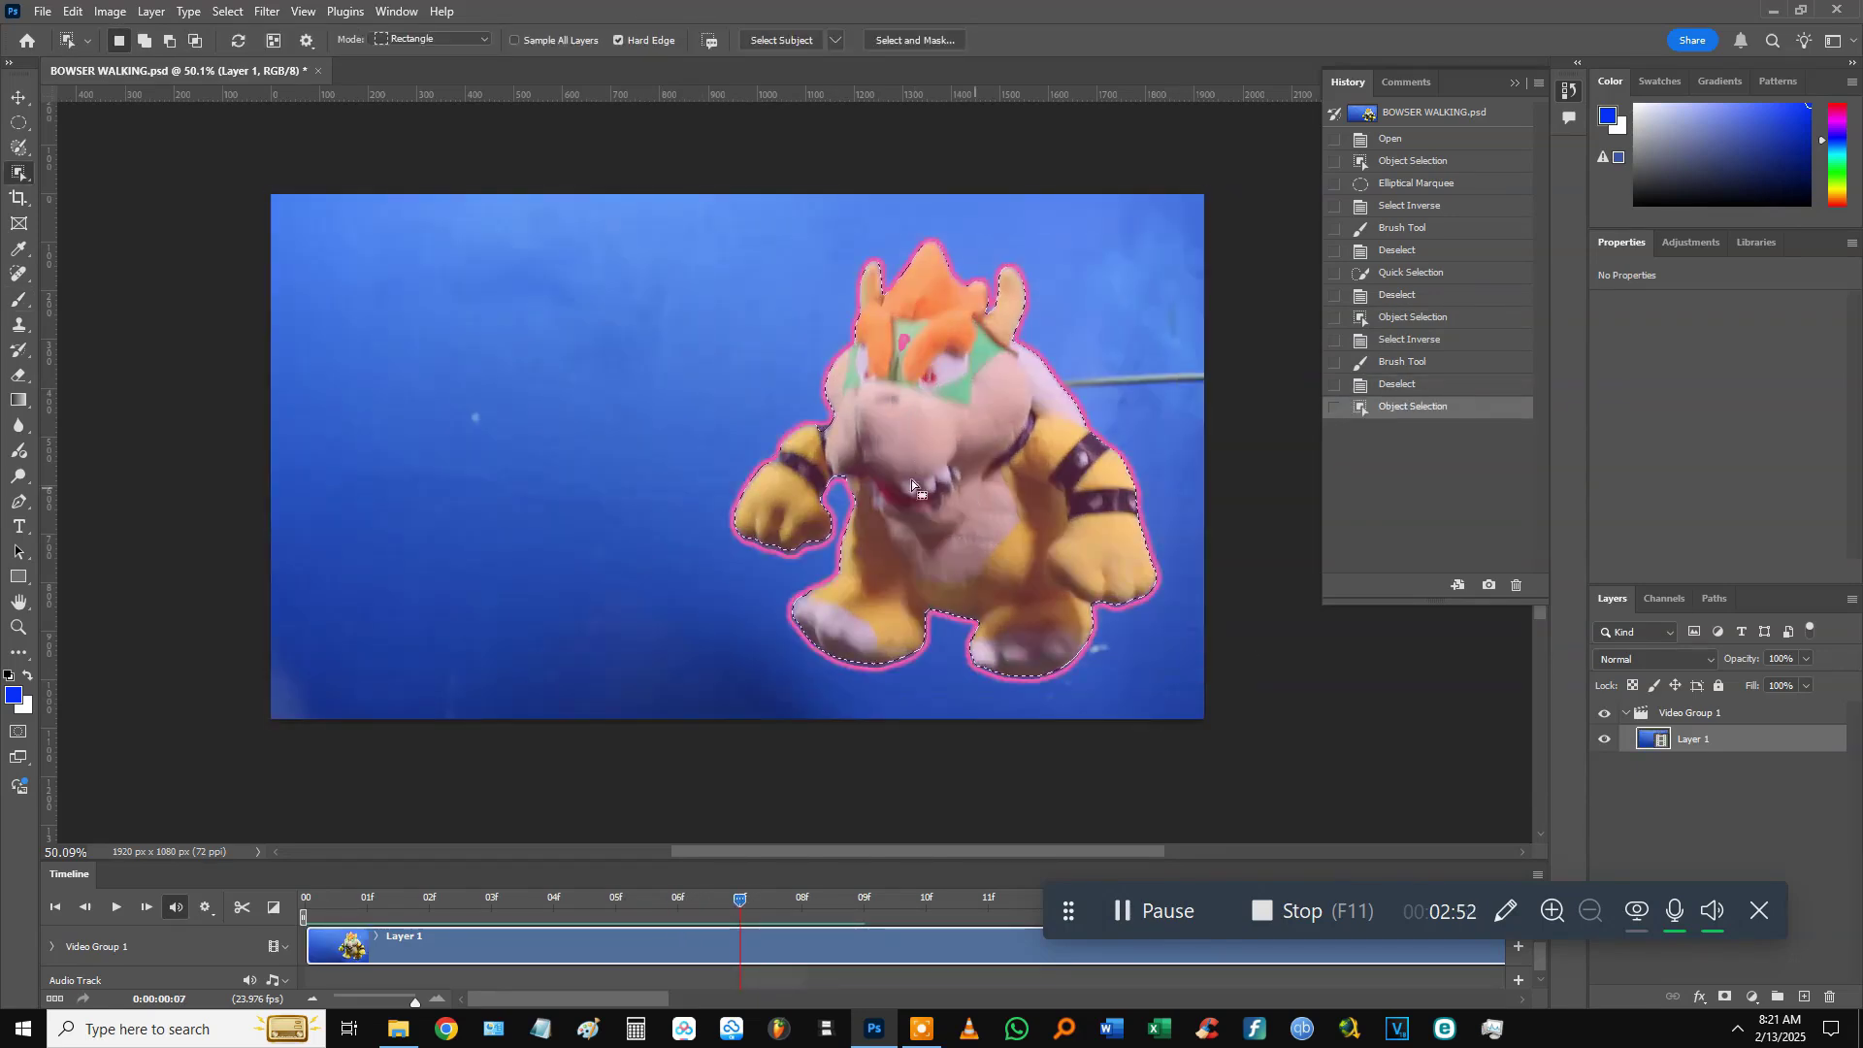
{"action": "left_click", "coordinate": [19, 125]}
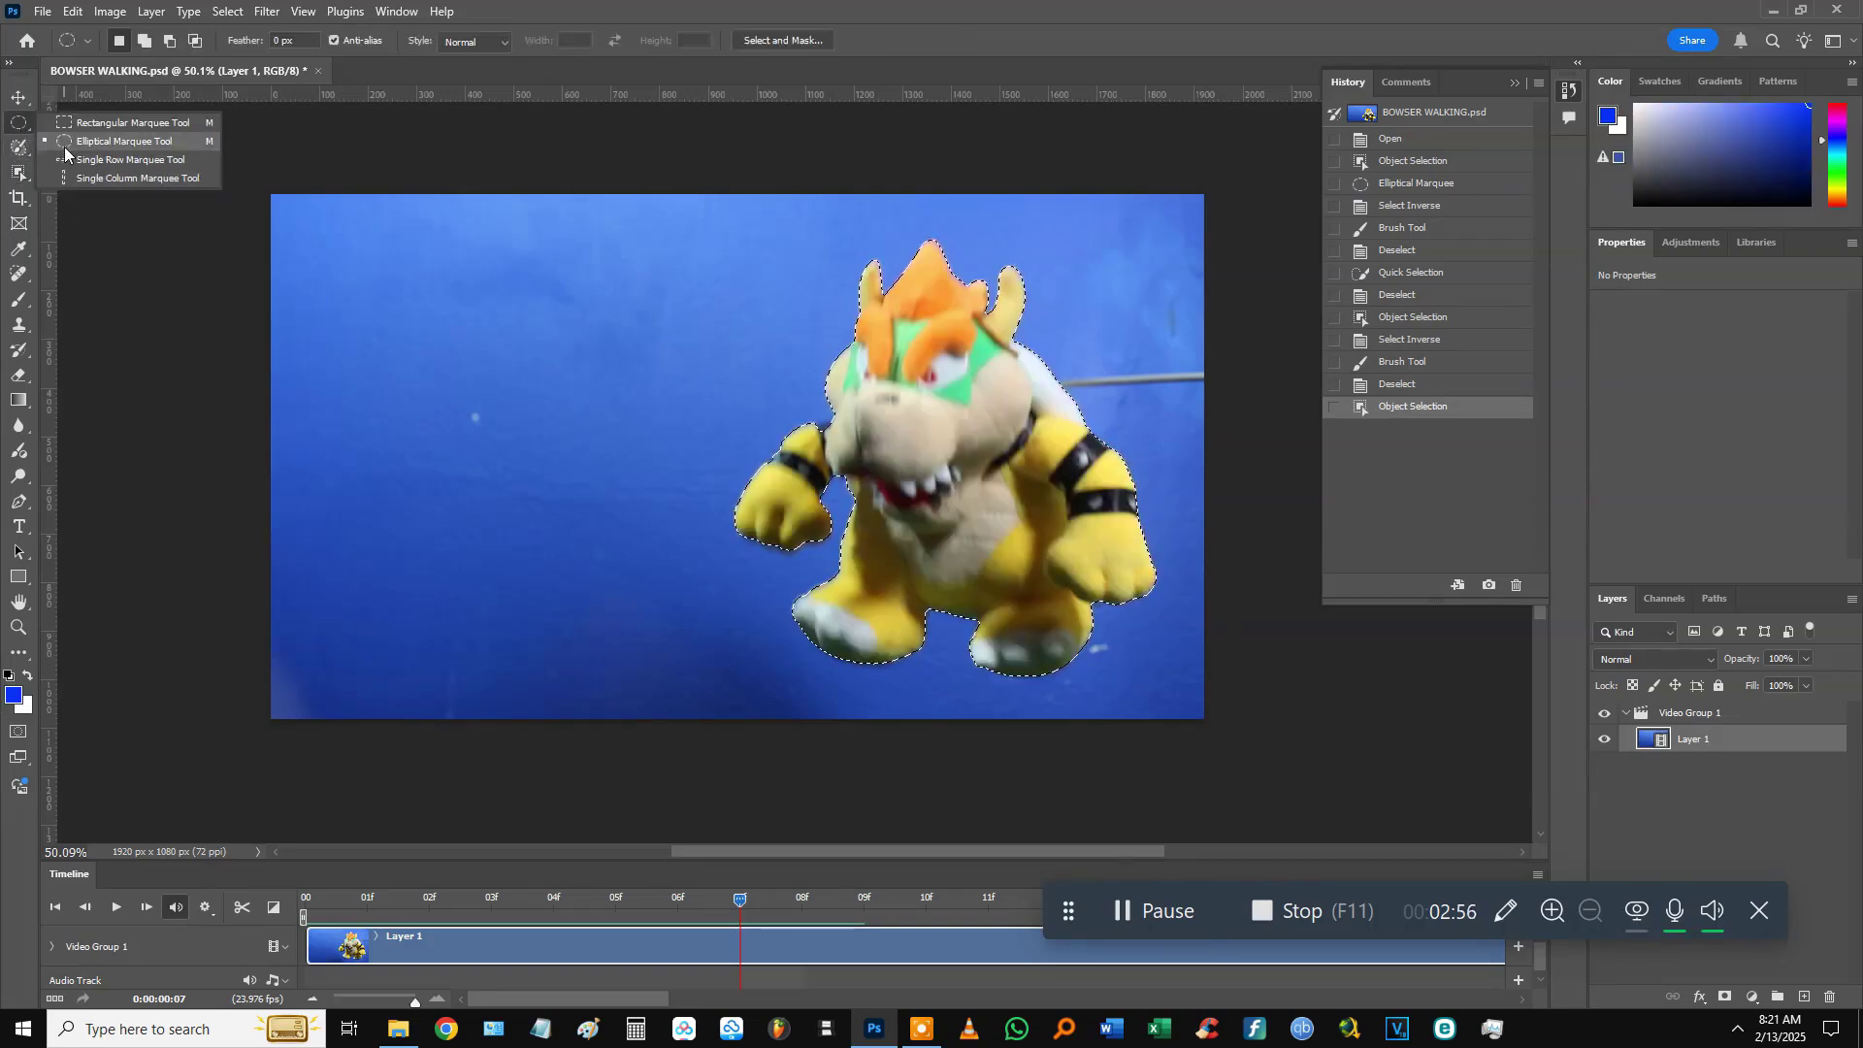
{"action": "left_click", "coordinate": [19, 173]}
{"action": "key", "text": "shift+w"}
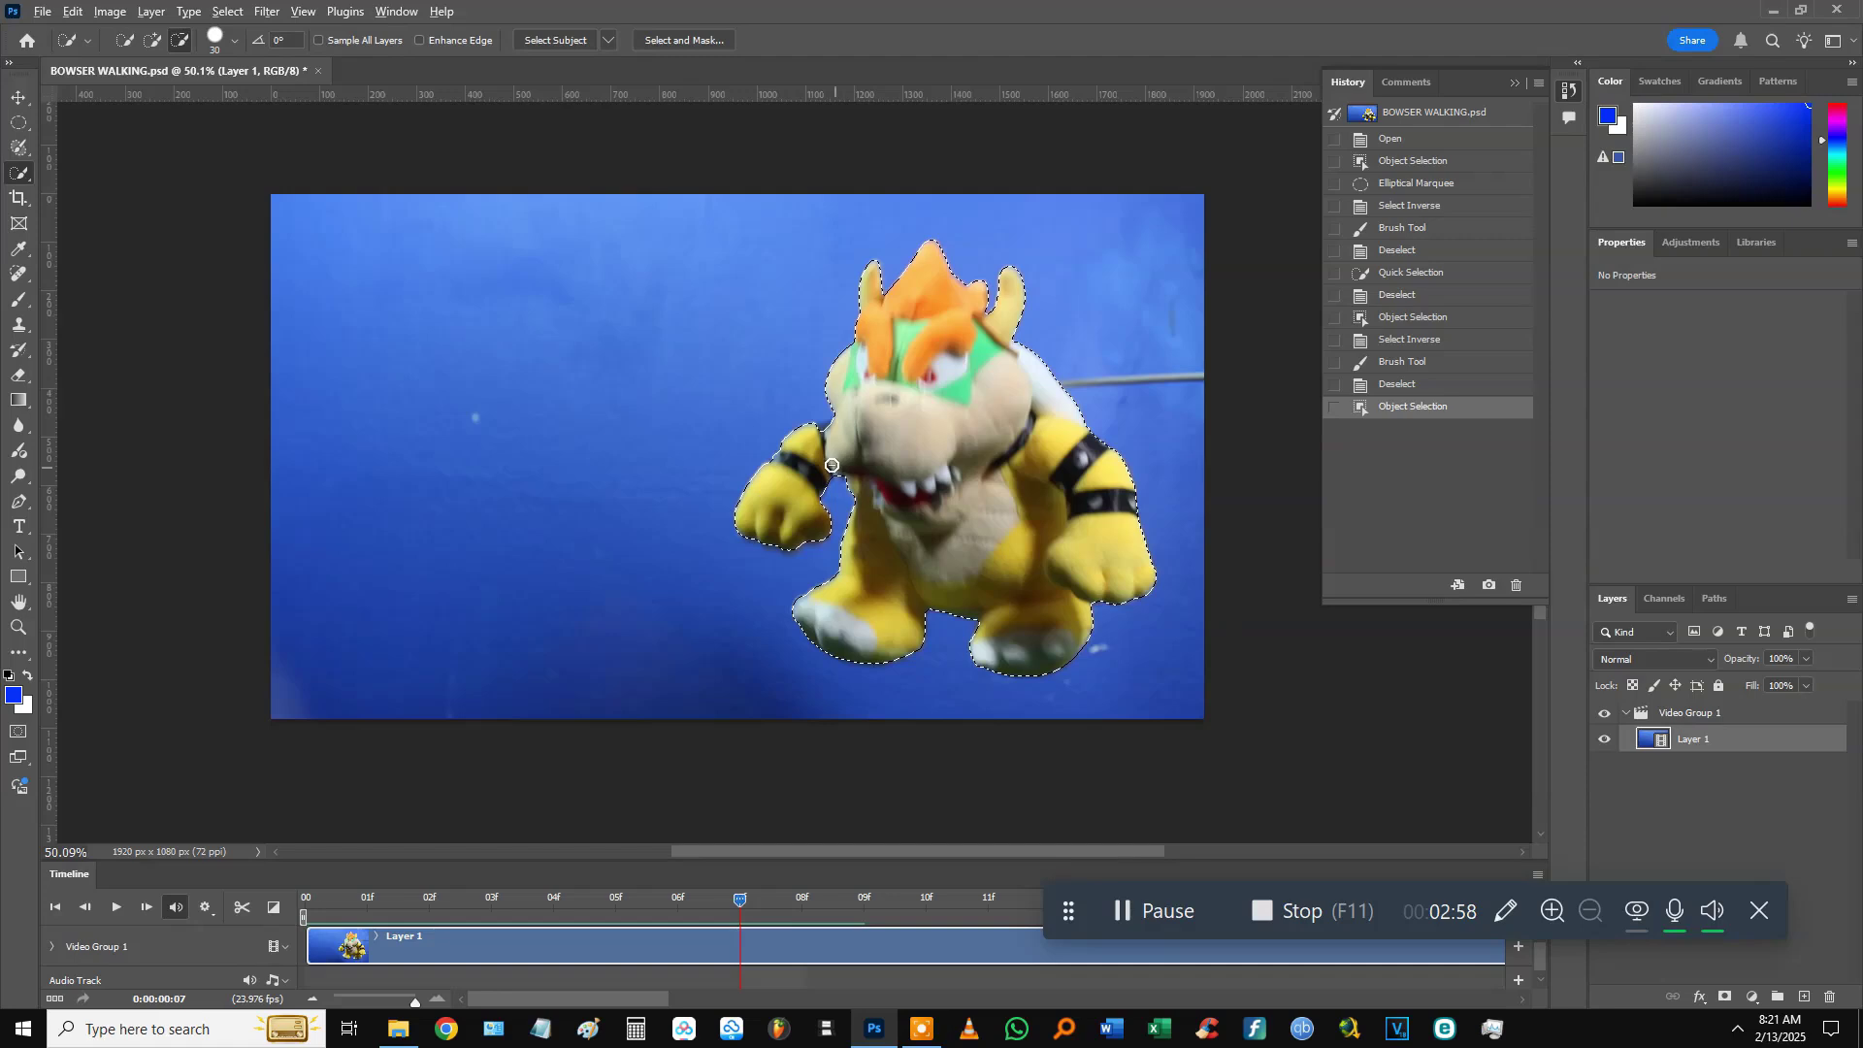
{"action": "left_click", "coordinate": [830, 431]}
{"action": "key", "text": "ctrl+z"}
{"action": "left_click", "coordinate": [830, 427]}
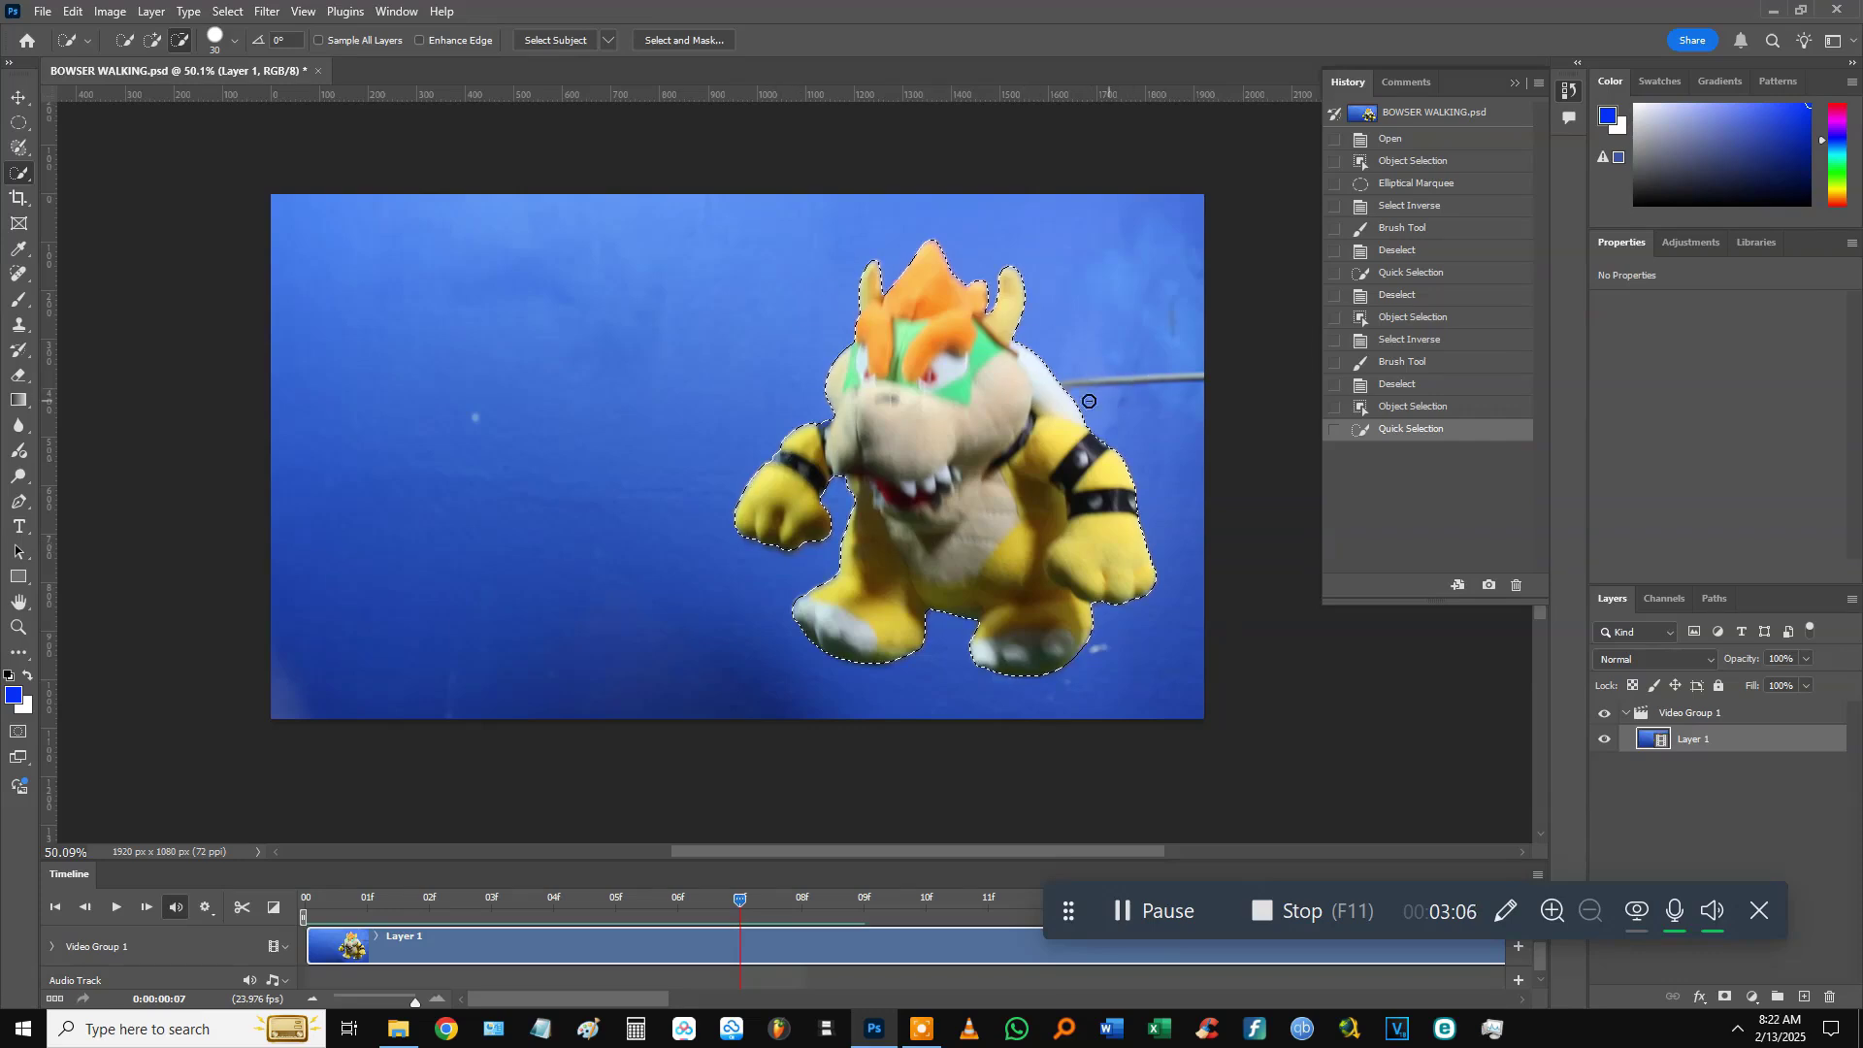
Invert the selection on frame 7 and paint the background around Bowser solid blue with the Brush tool.
{"action": "right_click", "coordinate": [992, 420]}
{"action": "left_click", "coordinate": [1051, 450]}
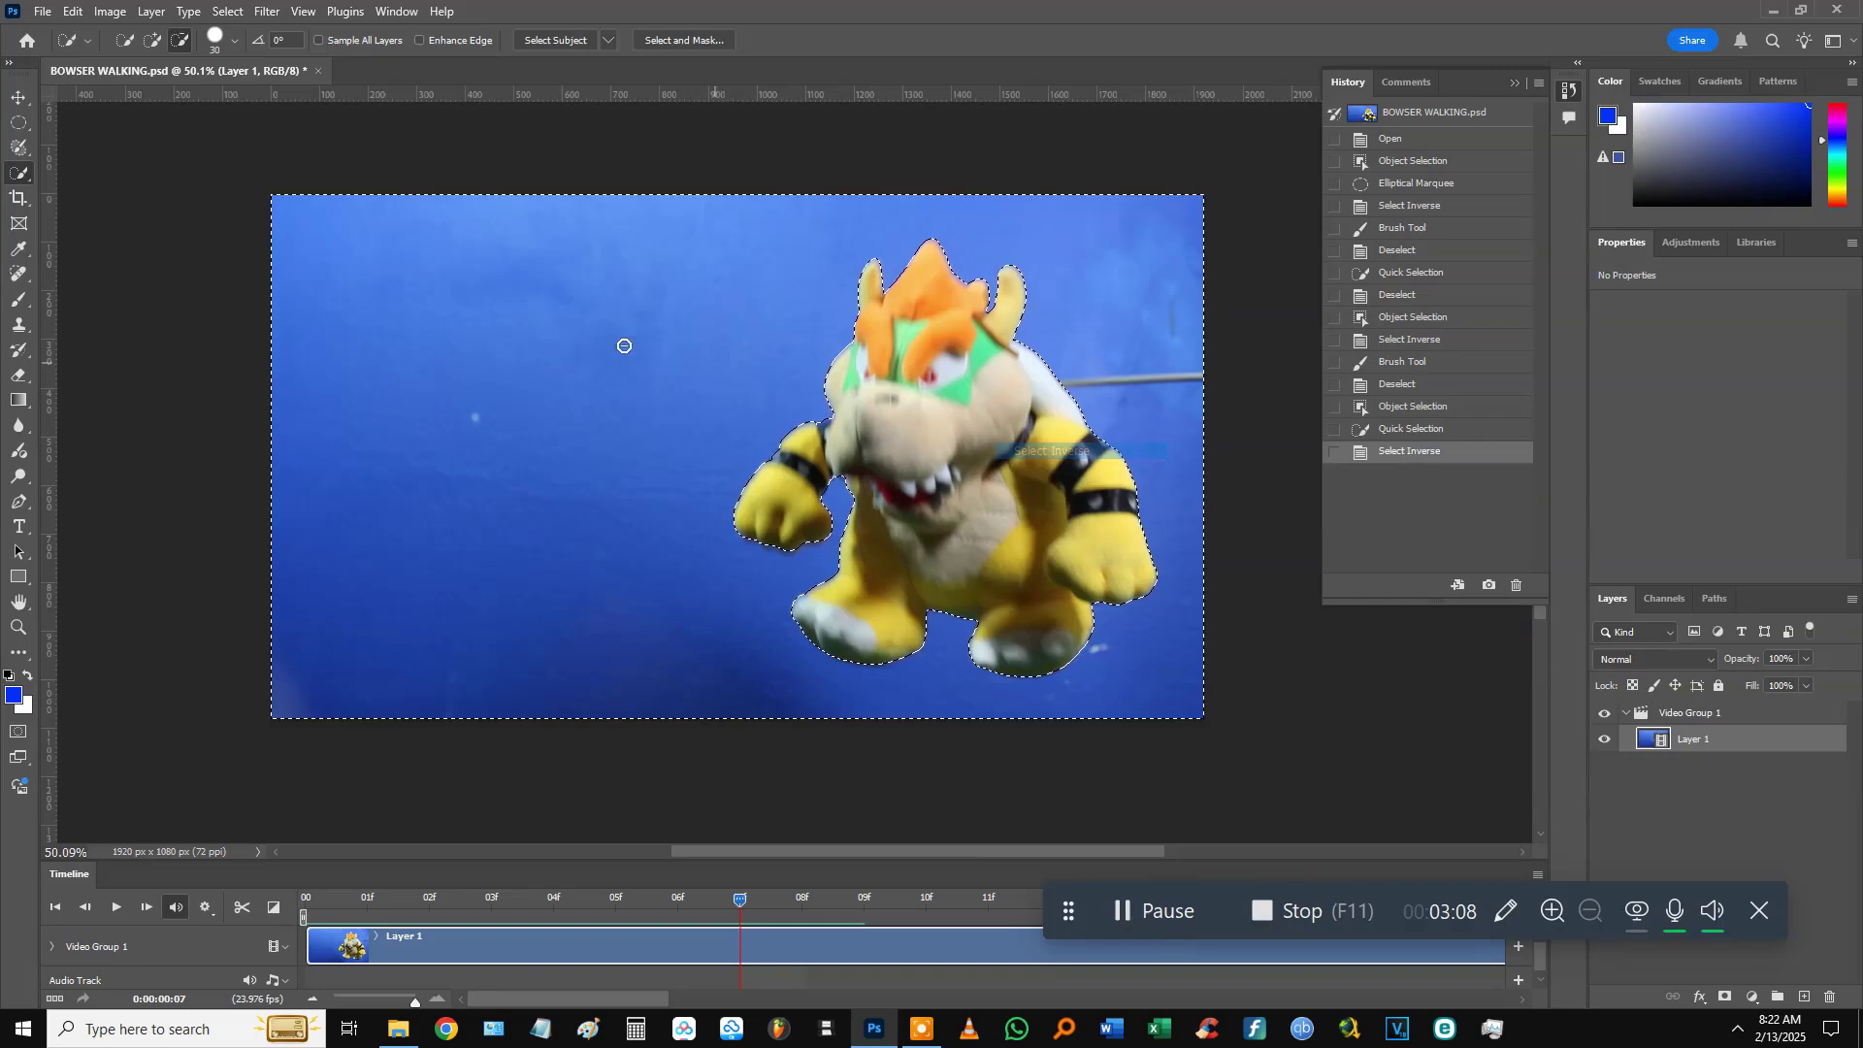
{"action": "left_click", "coordinate": [622, 345]}
{"action": "key", "text": "b"}
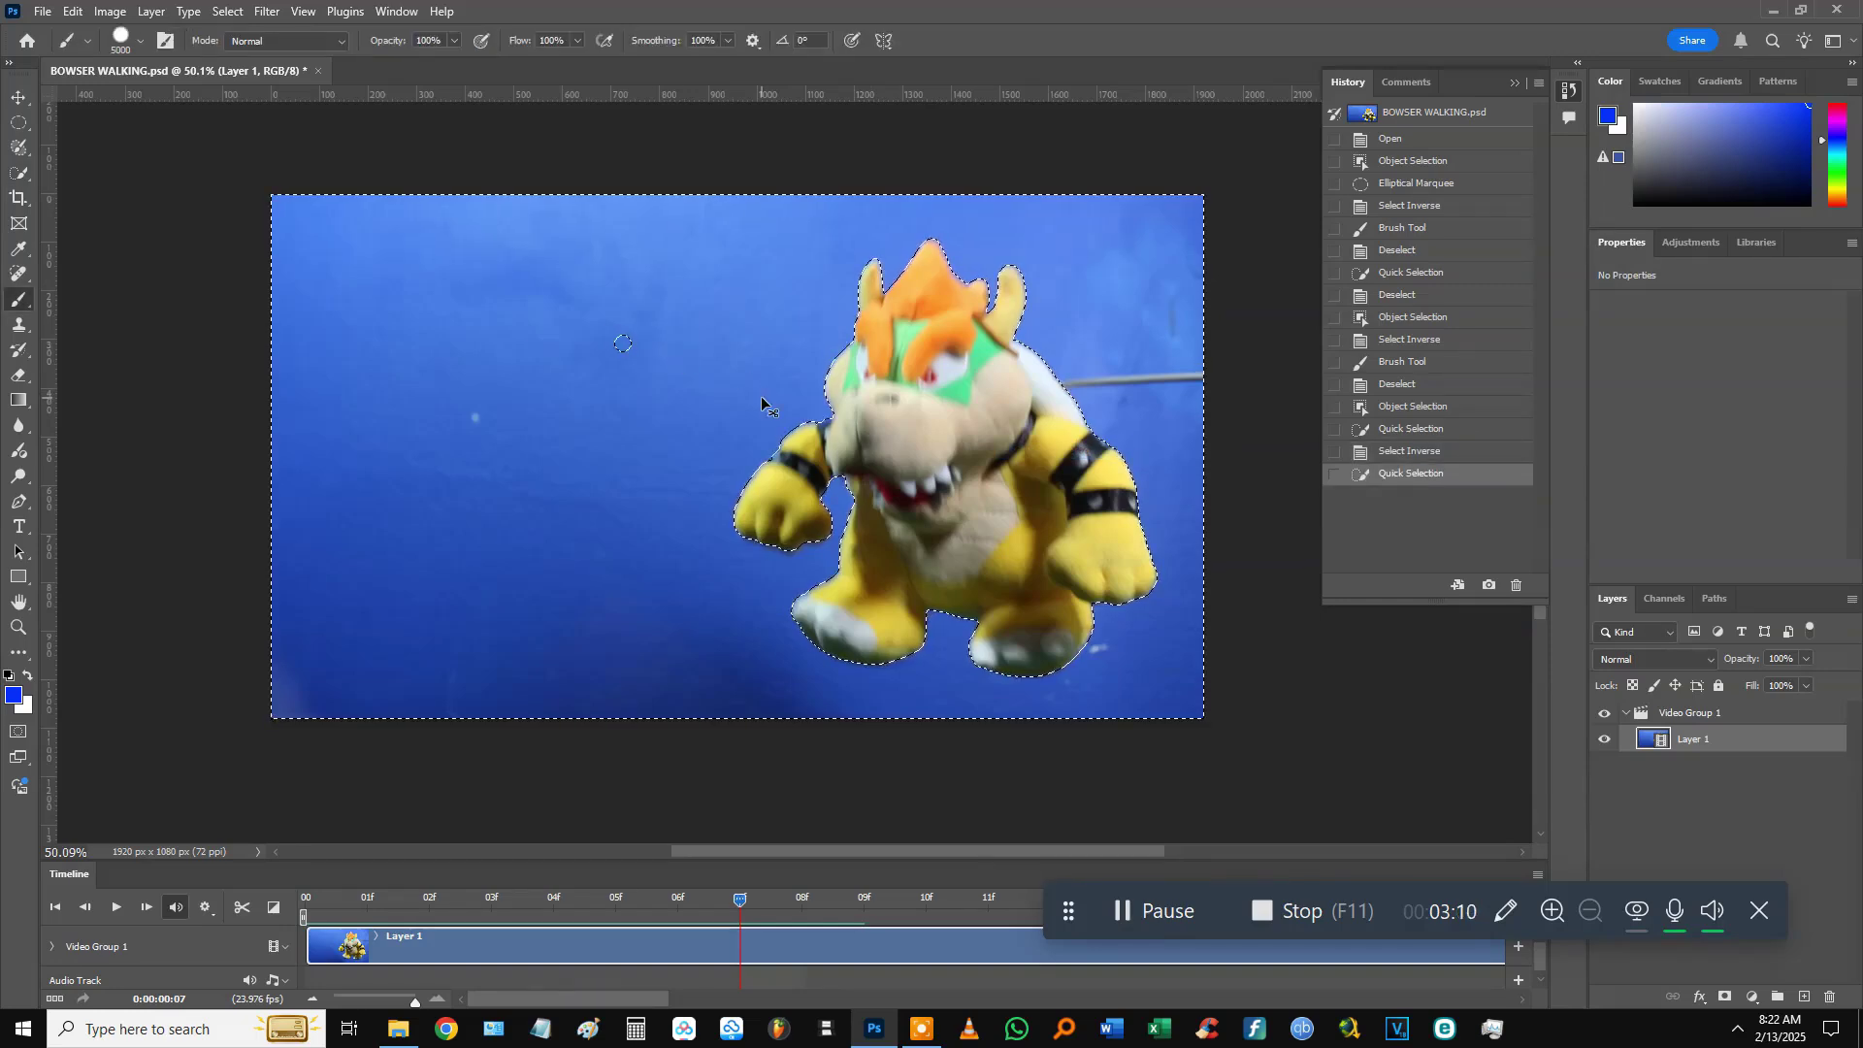
{"action": "key", "text": "ctrl+z"}
{"action": "left_click", "coordinate": [662, 309]}
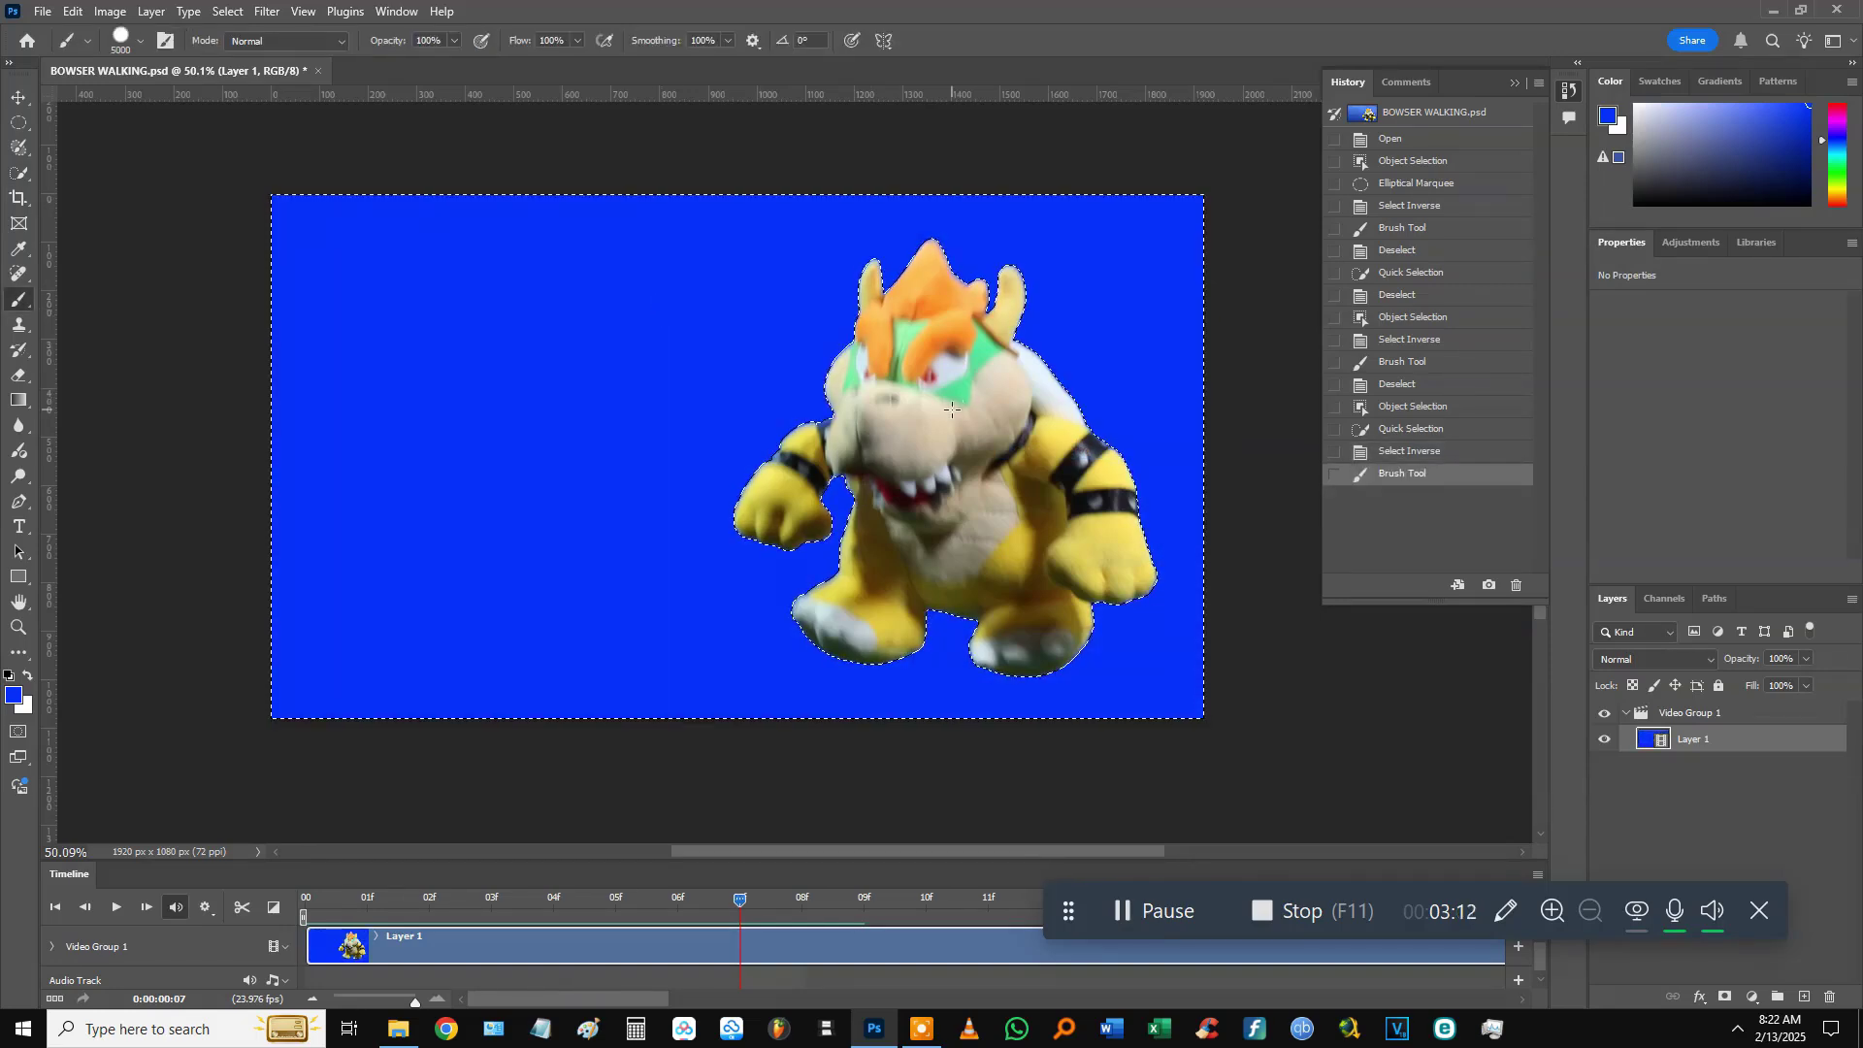
Clear the selection on frame 7 and advance the playhead to the next frame.
{"action": "key", "text": "ctrl+d"}
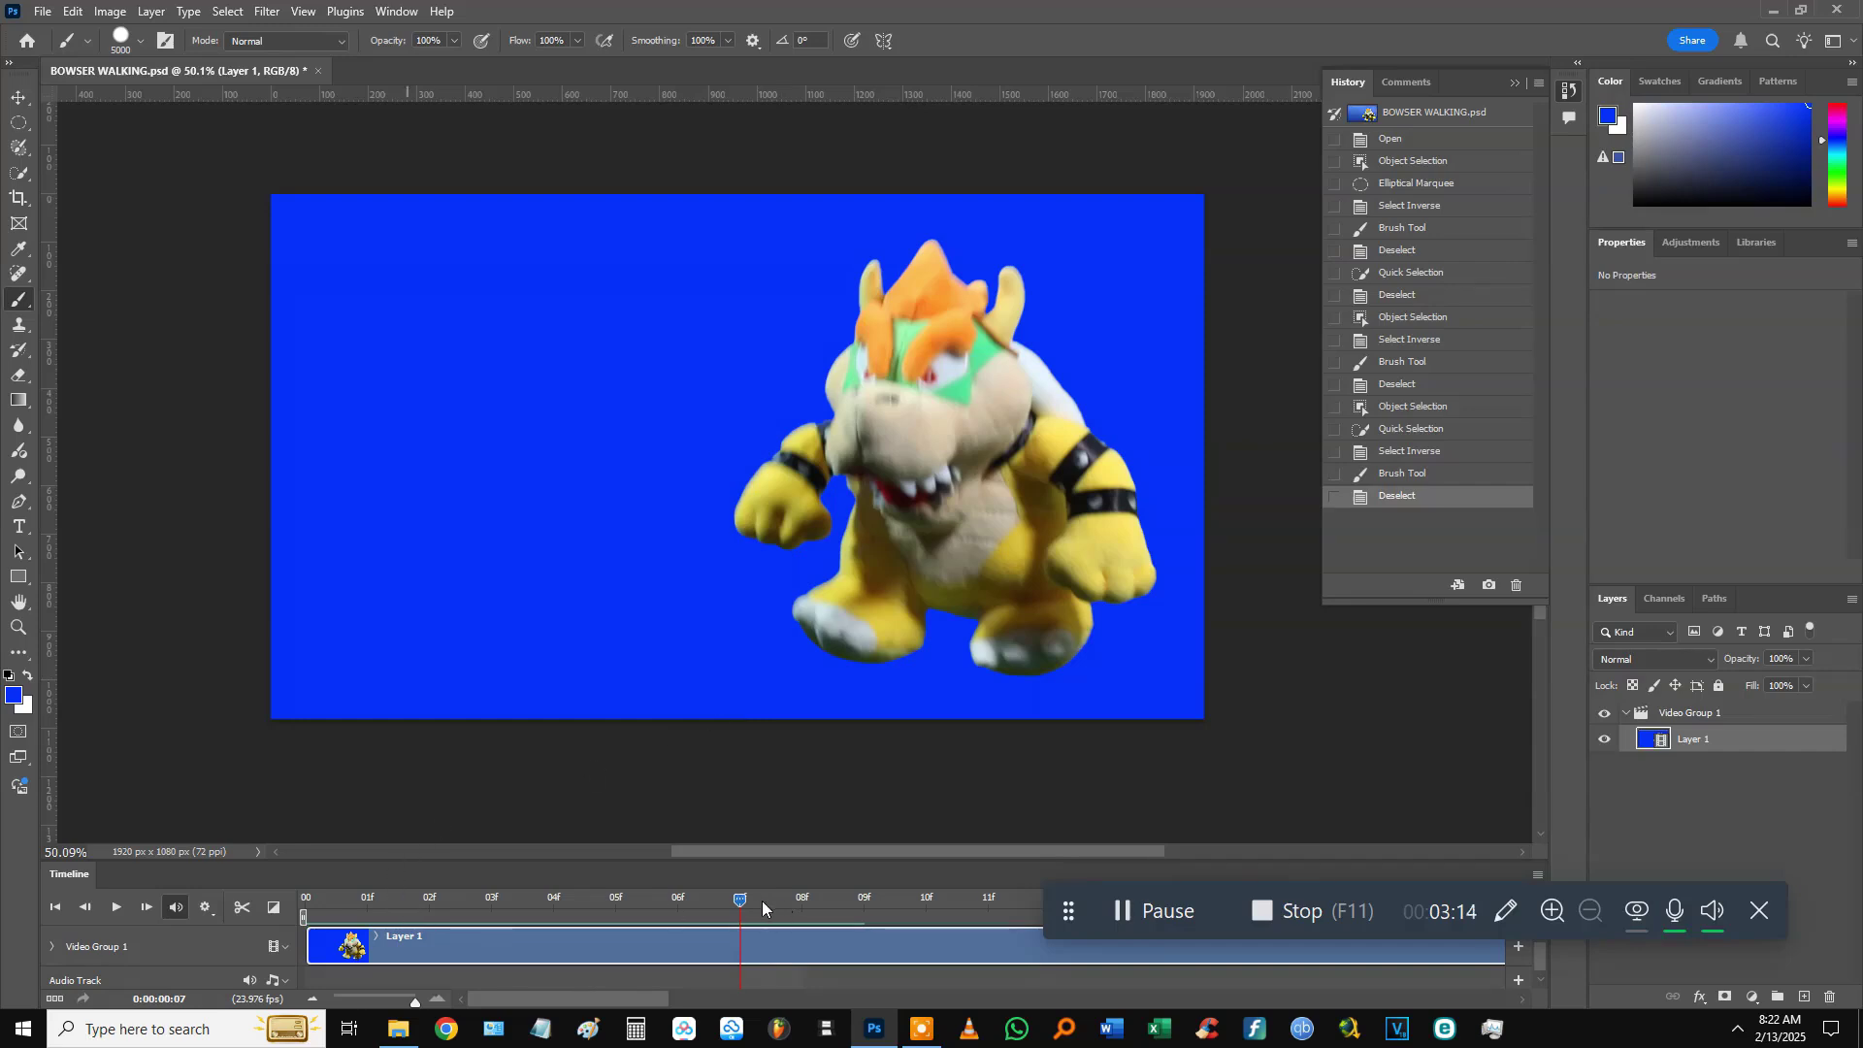
{"action": "mouse_move", "coordinate": [747, 898]}
{"action": "left_mouse_down"}
{"action": "mouse_move", "coordinate": [271, 914]}
{"action": "mouse_move", "coordinate": [790, 894]}
{"action": "mouse_move", "coordinate": [753, 895]}
{"action": "left_mouse_up"}
{"action": "left_click_drag", "start_coordinate": [746, 904], "coordinate": [788, 894]}
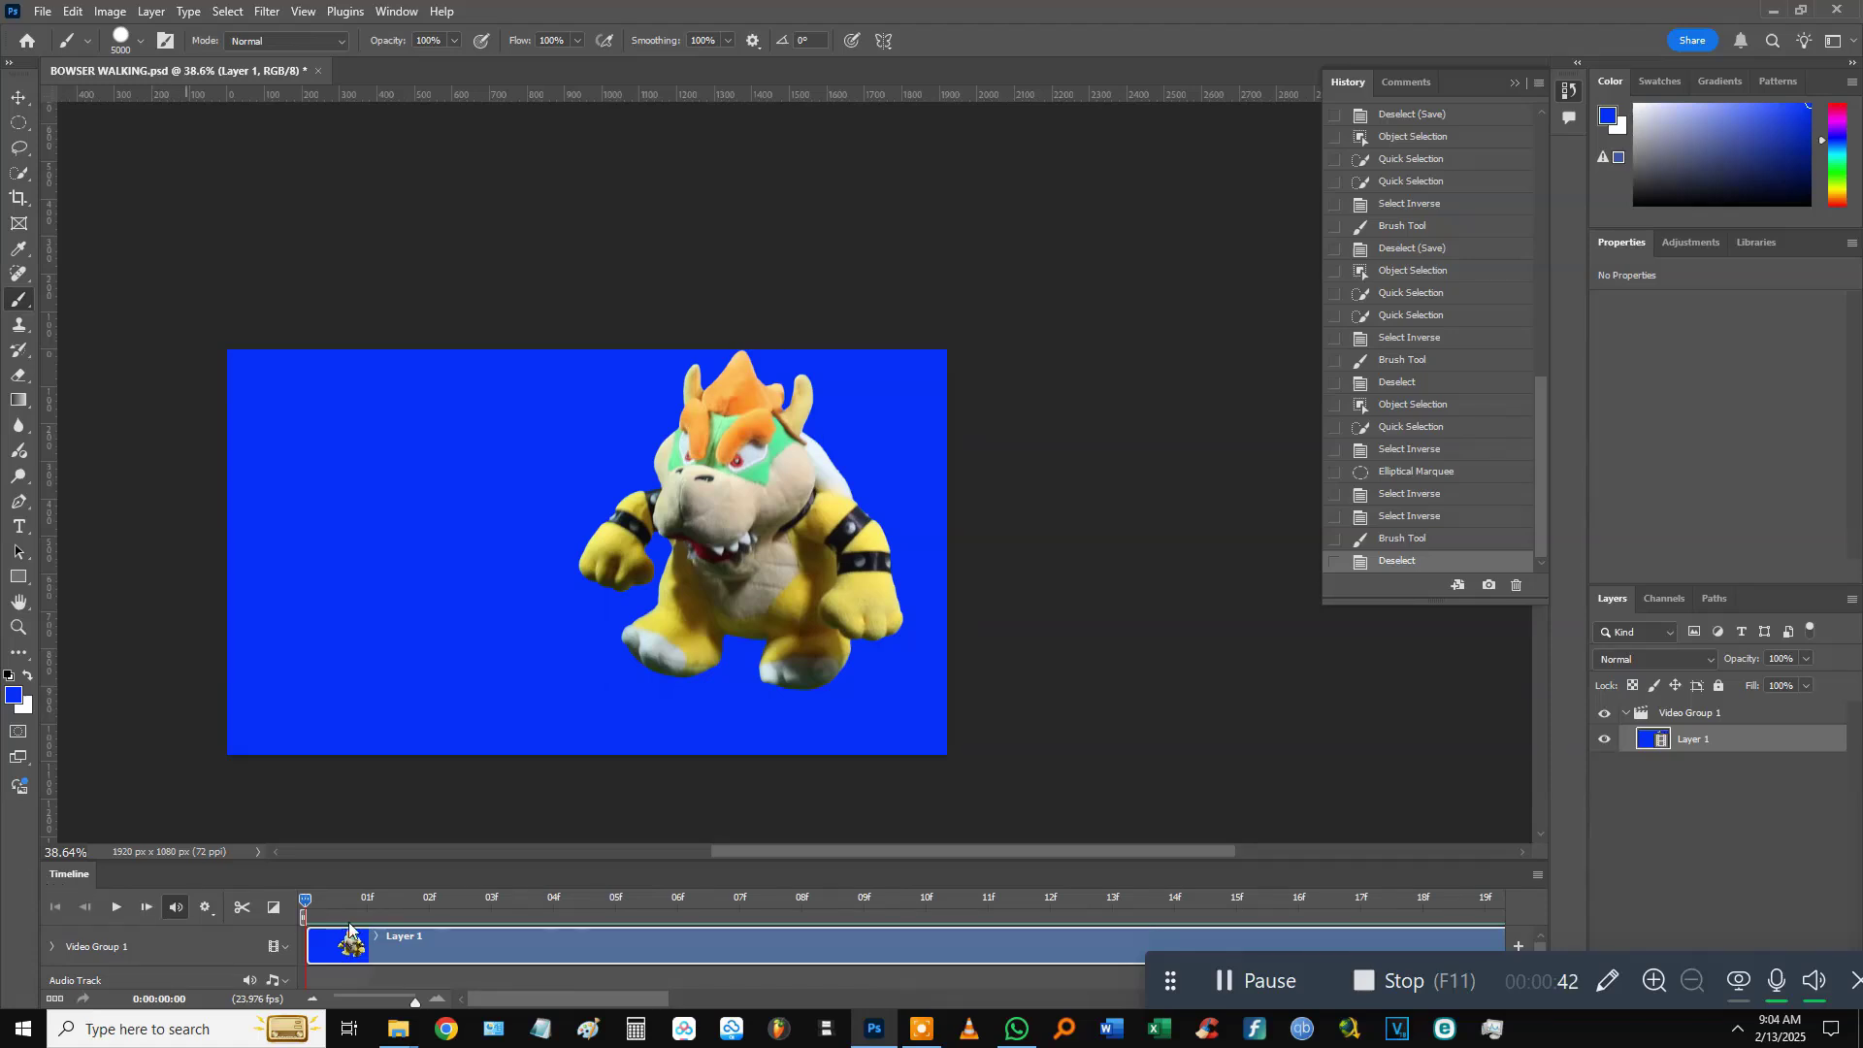
Play the BOWSER WALKING timeline from the start and scrub through its opening frames to check the solid blue background.
{"action": "key", "text": "space"}
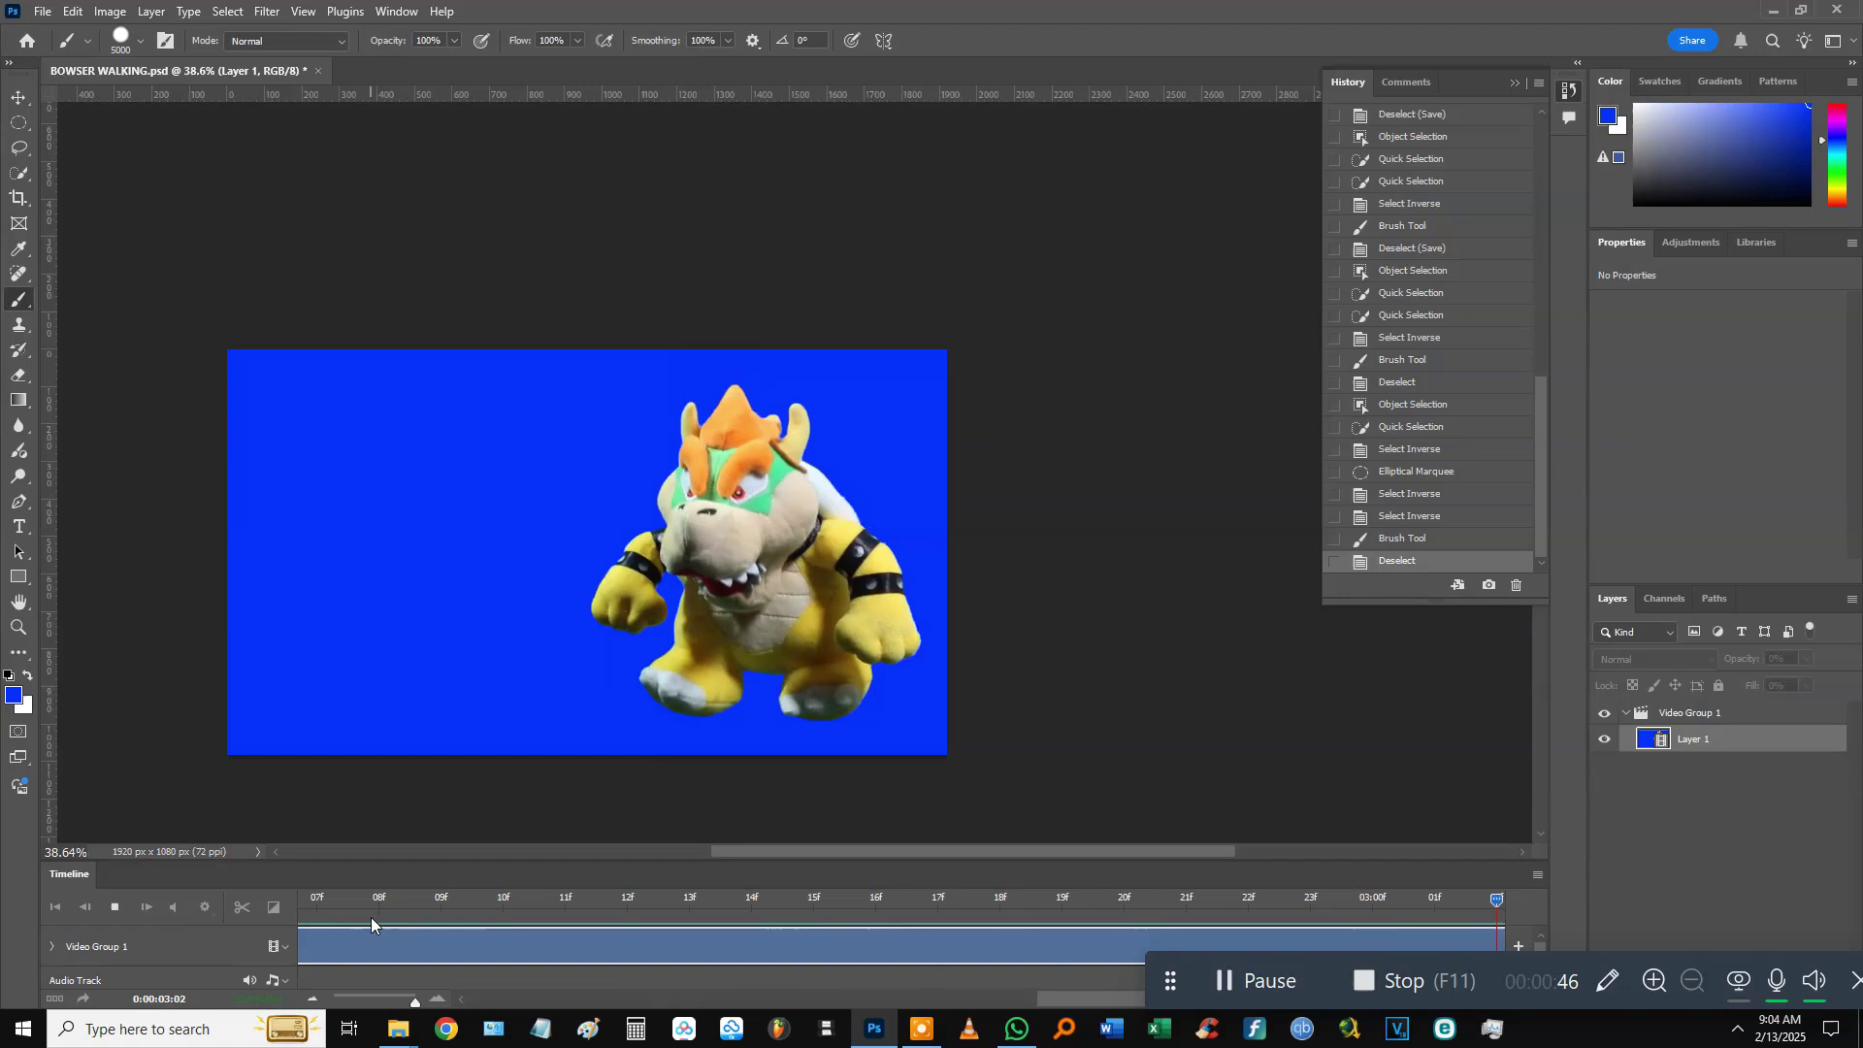
{"action": "key", "text": "space"}
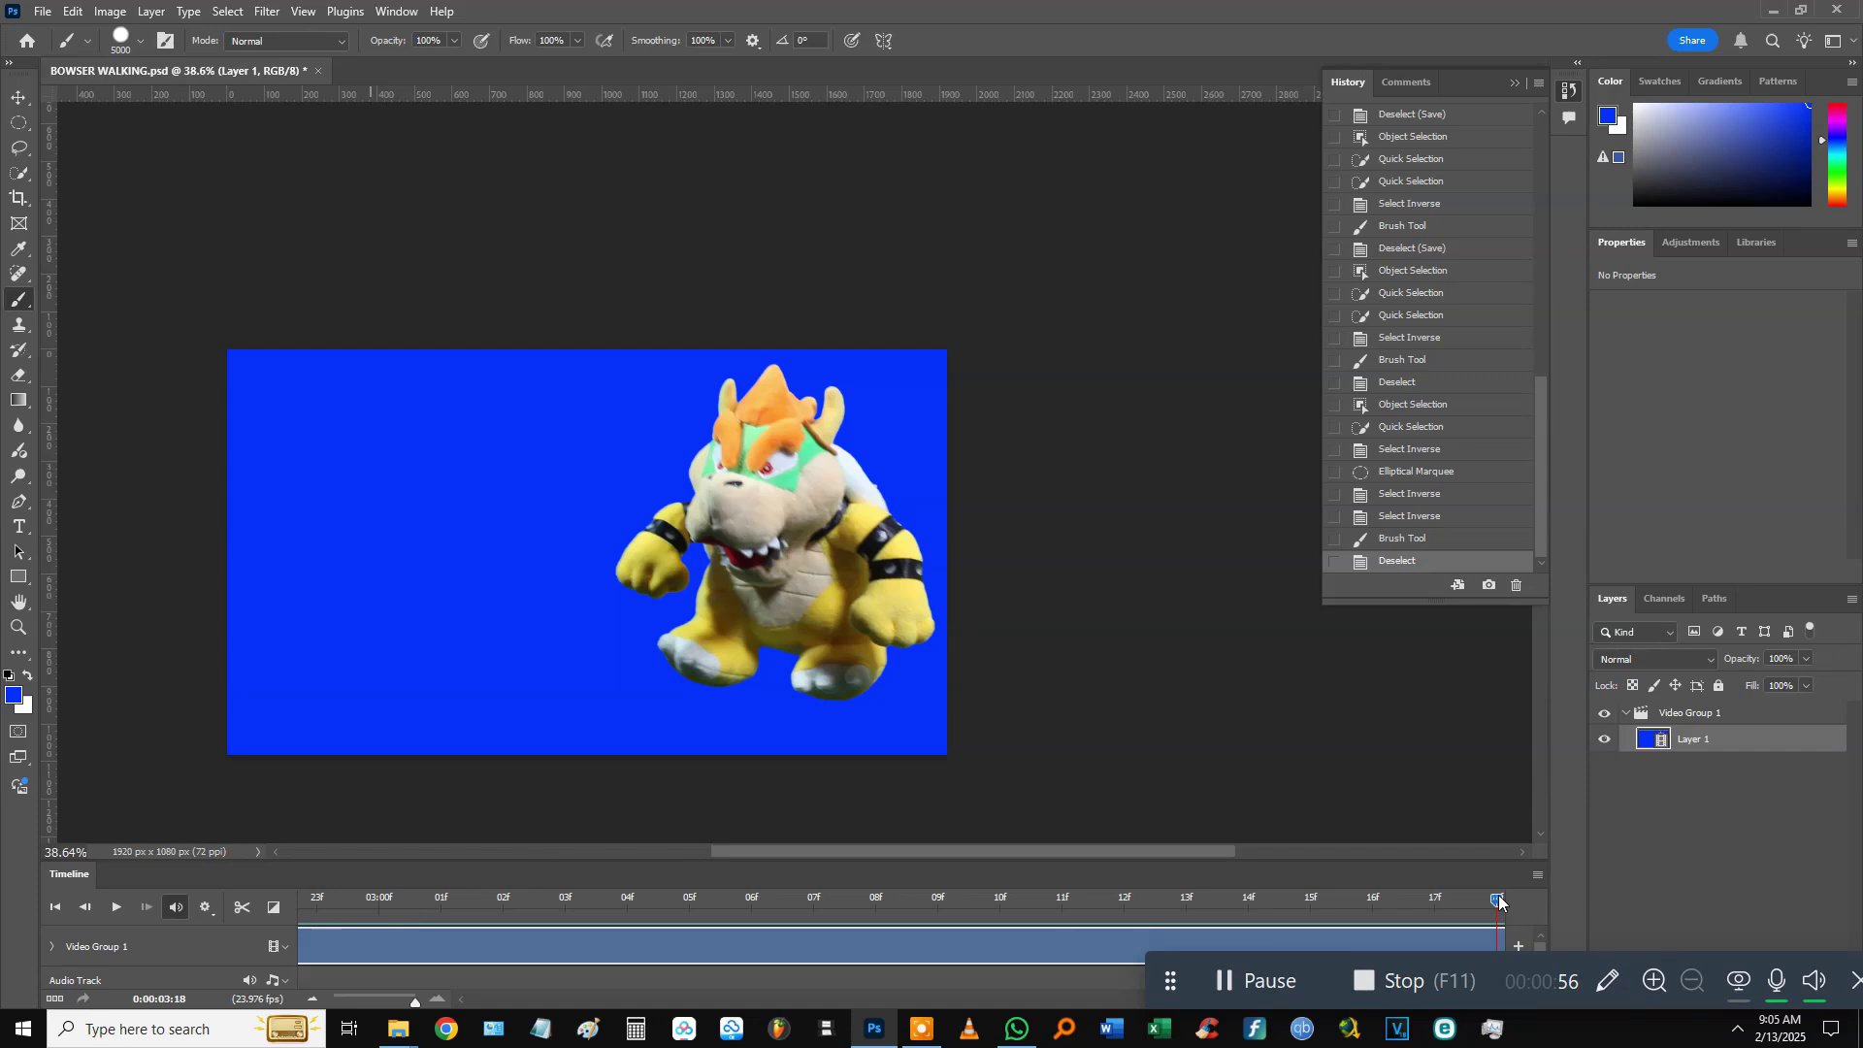
{"action": "left_click_drag", "start_coordinate": [1498, 896], "coordinate": [1, 898]}
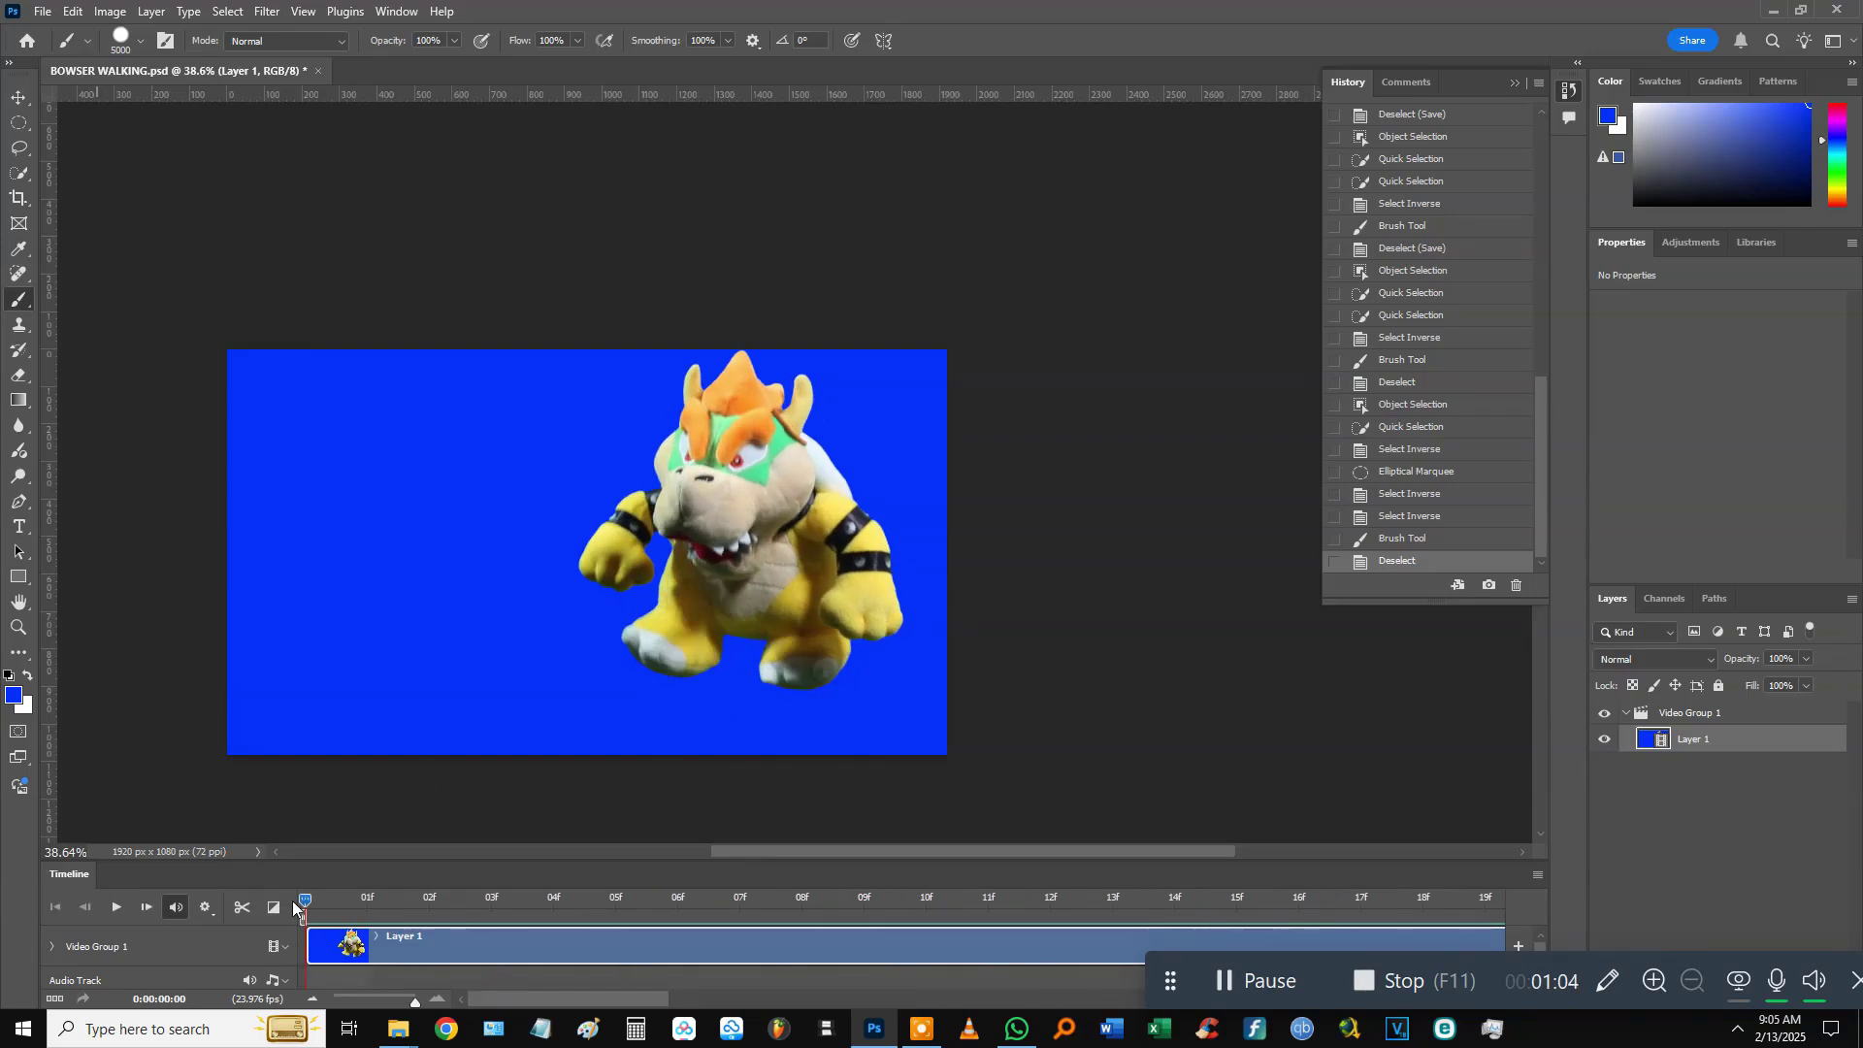
{"action": "left_click_drag", "start_coordinate": [311, 906], "coordinate": [370, 907]}
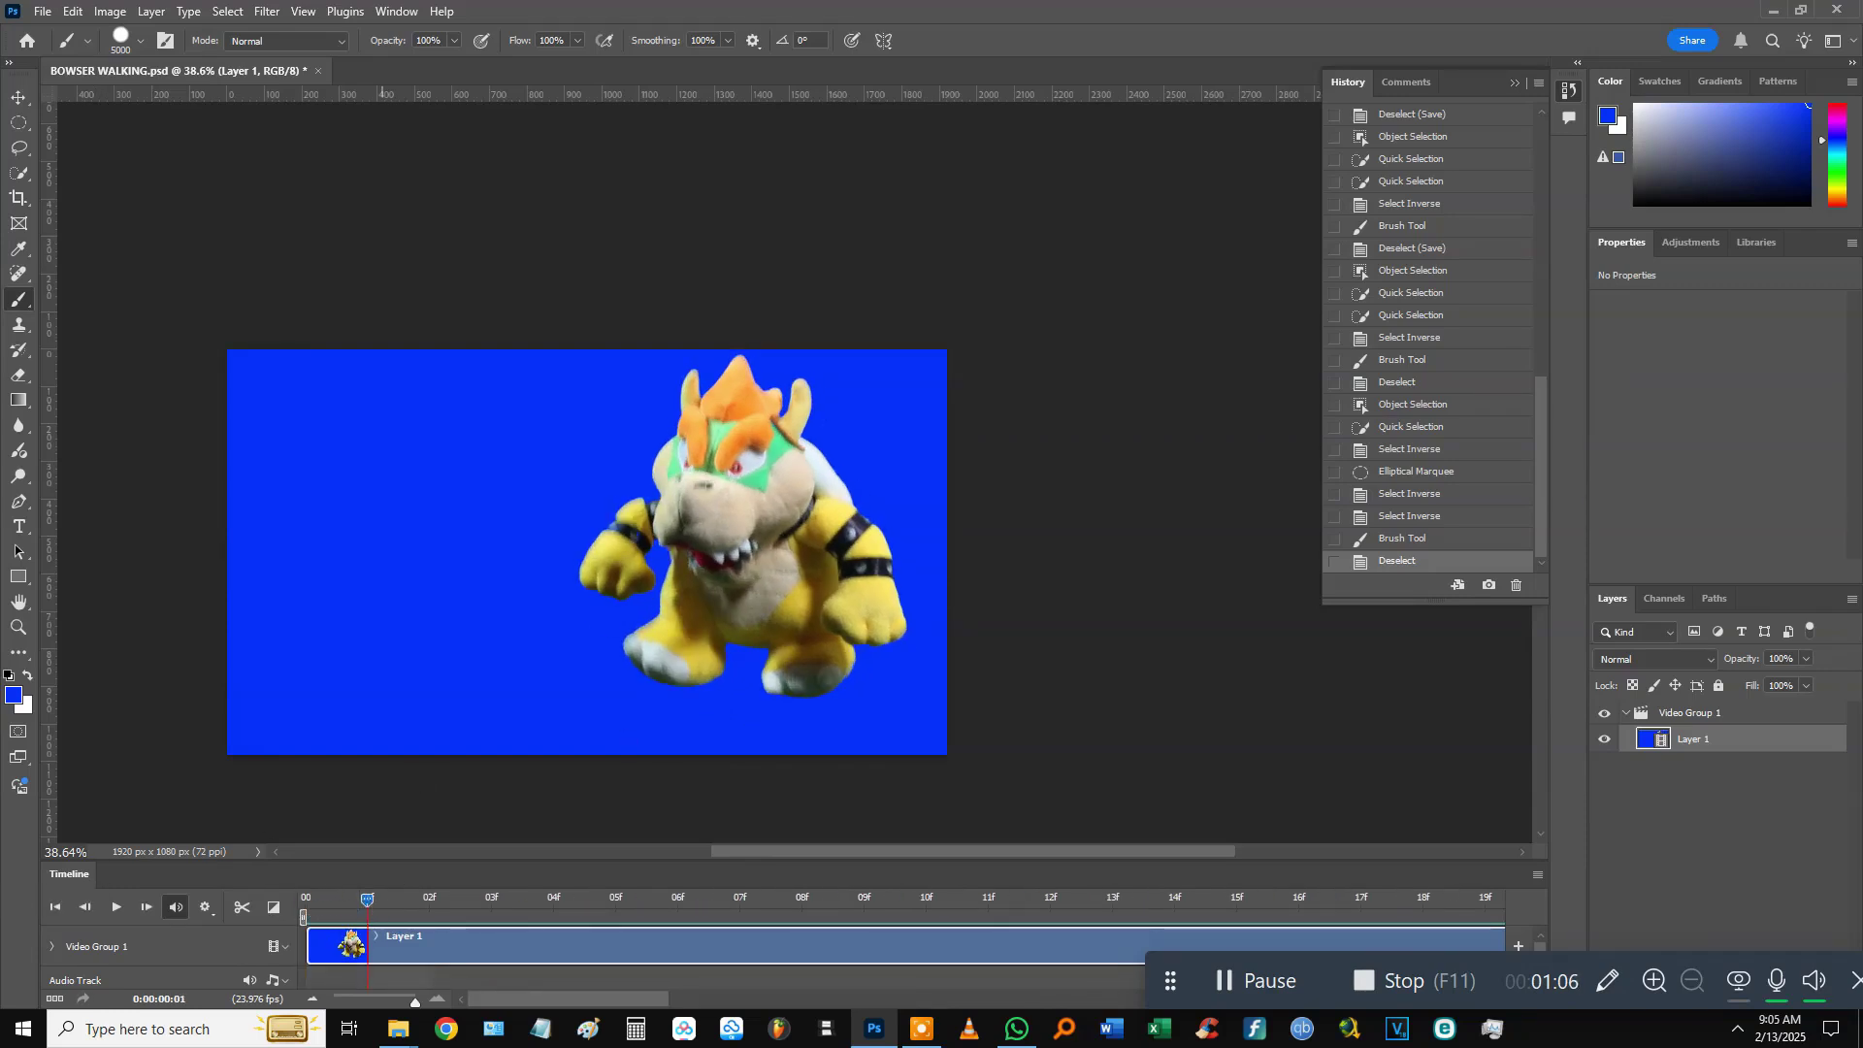
{"action": "scroll", "coordinate": [736, 646], "scroll_direction": "up", "scroll_amount": 5}
{"action": "left_click_drag", "start_coordinate": [368, 909], "coordinate": [964, 897]}
{"action": "scroll", "coordinate": [1064, 567], "scroll_direction": "down", "scroll_amount": 3}
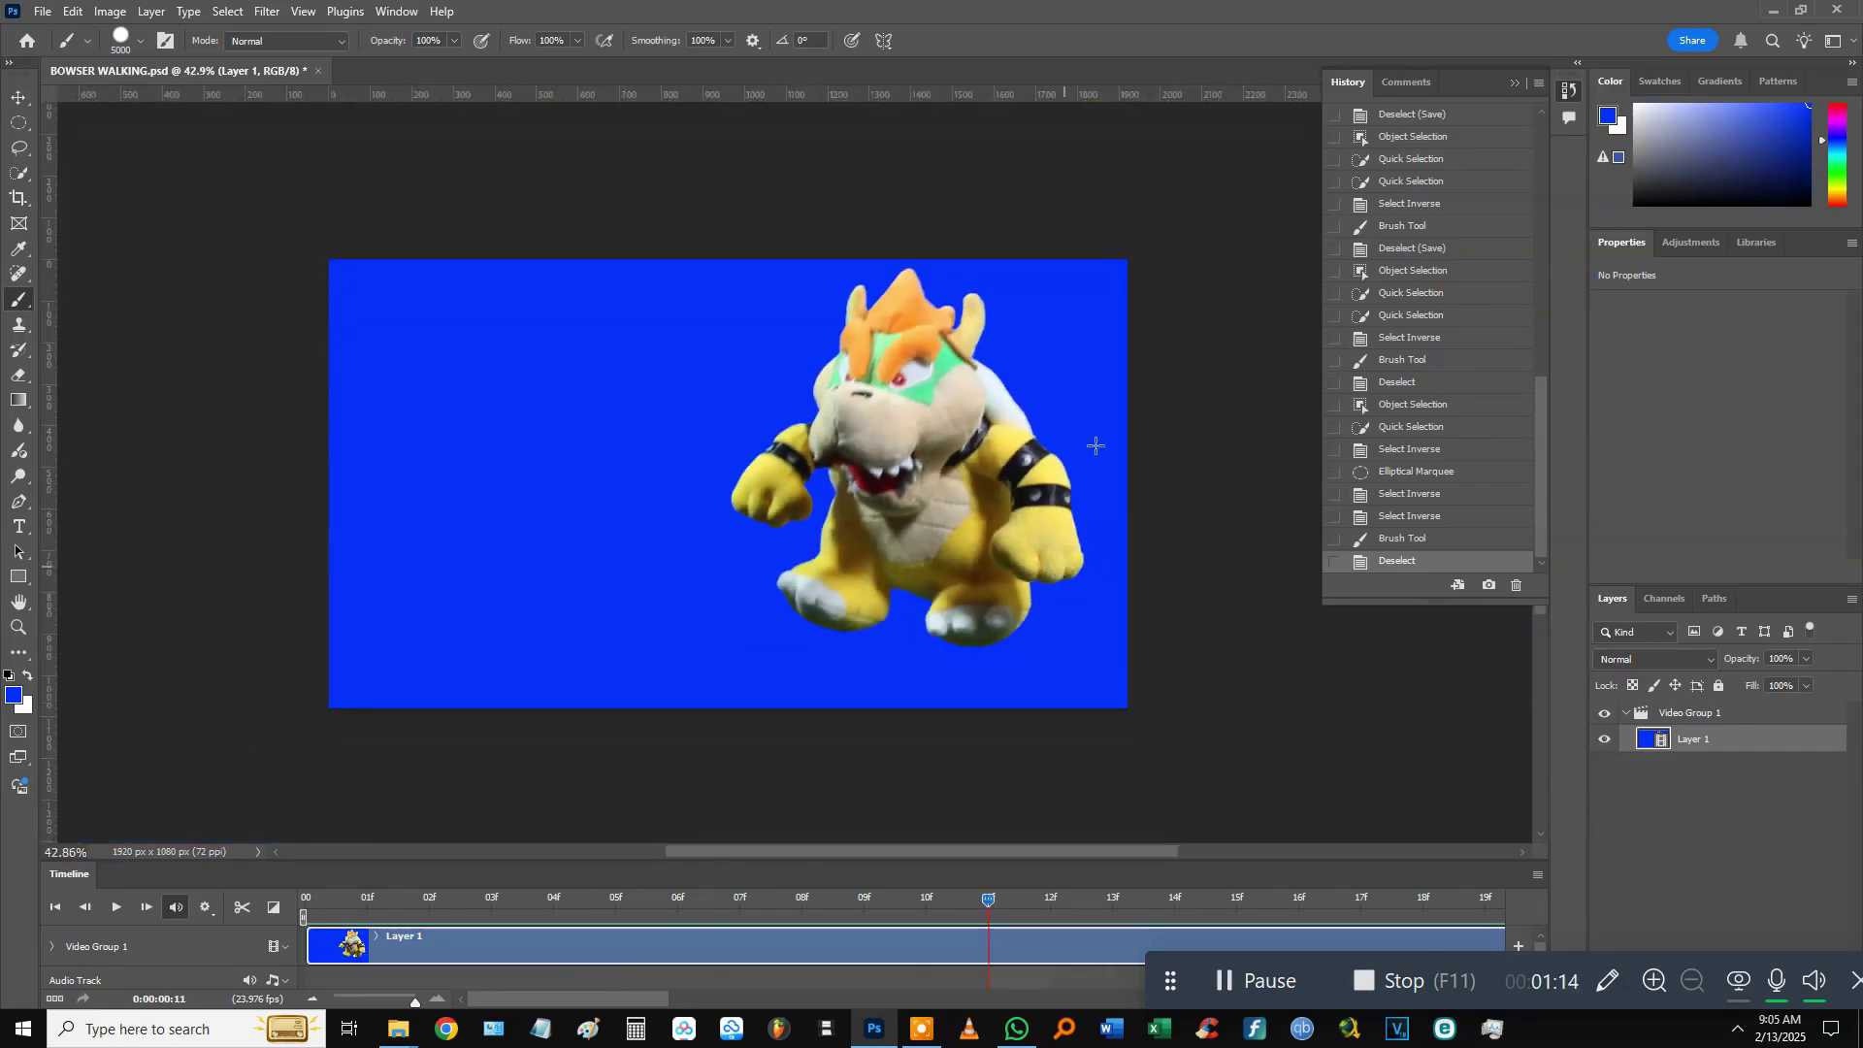
Try to render all frames to BOWSER WALKING.mp4 as H.264 with the High Quality preset at document size.
{"action": "left_click", "coordinate": [48, 13]}
{"action": "mouse_move", "coordinate": [98, 358]}
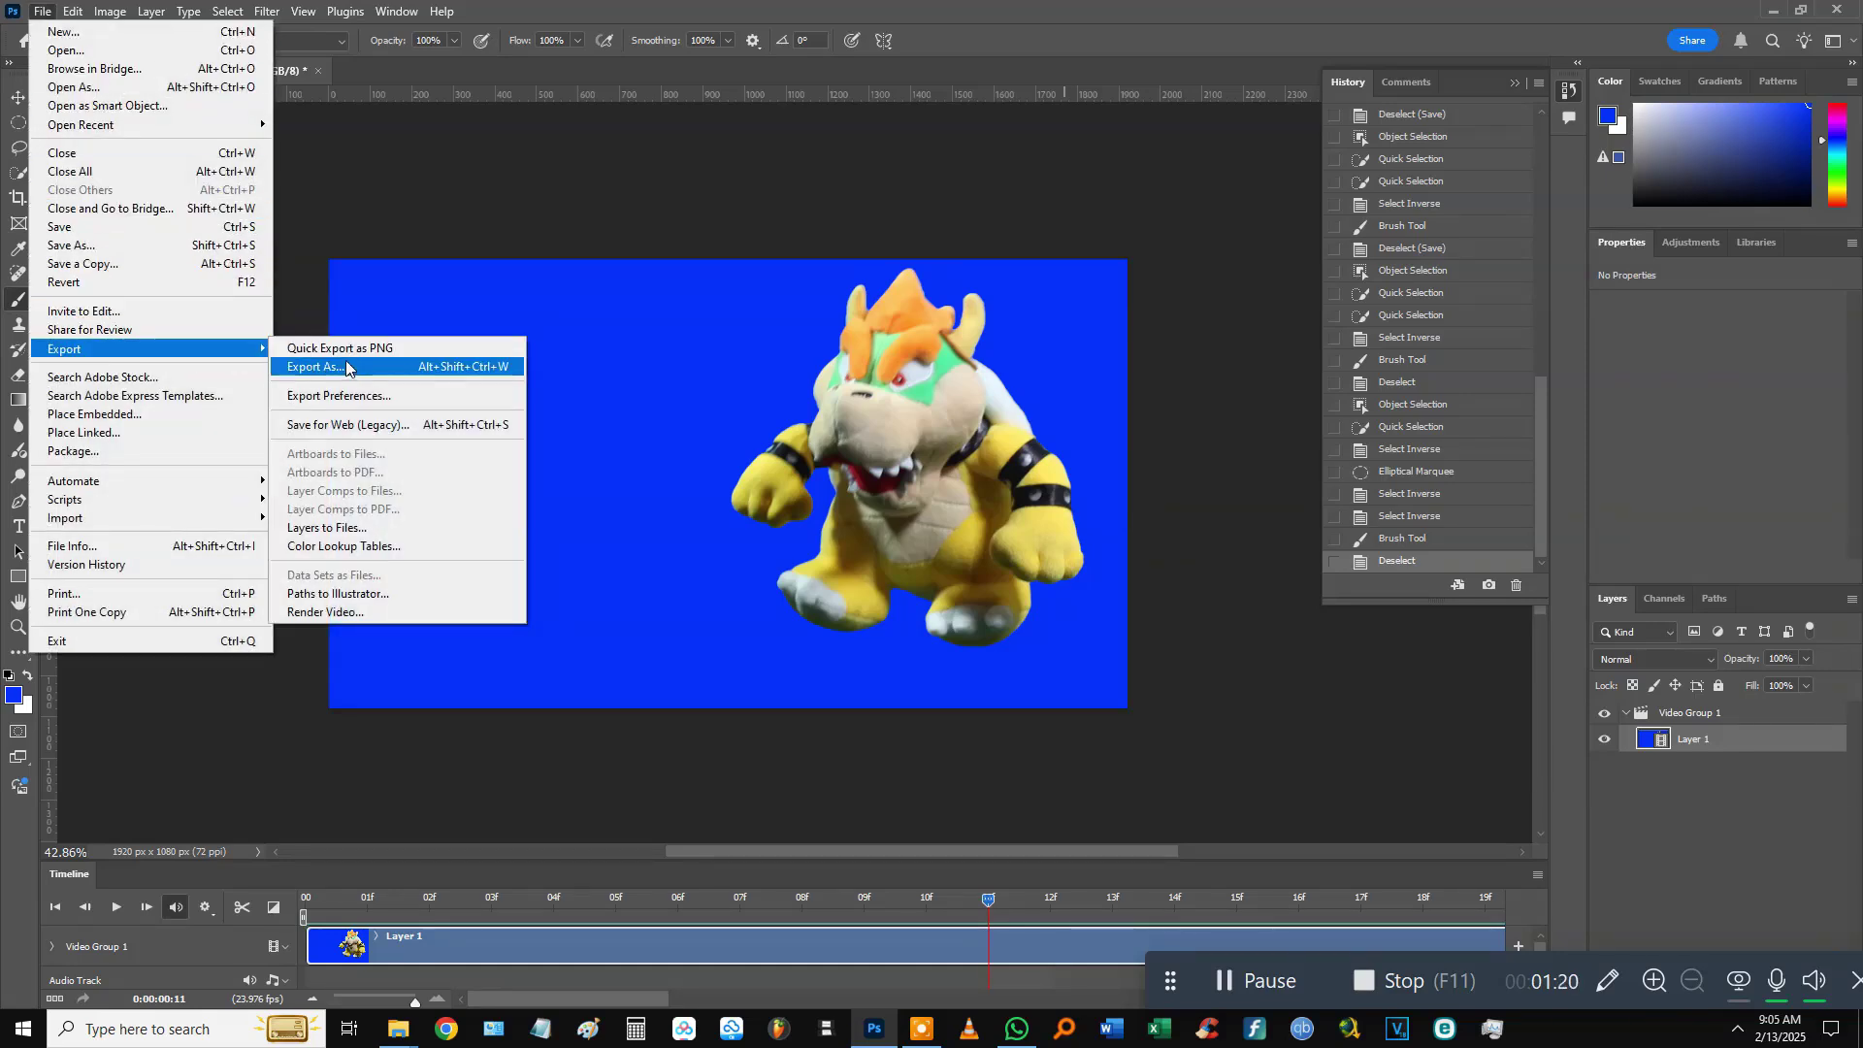
{"action": "left_click", "coordinate": [314, 616]}
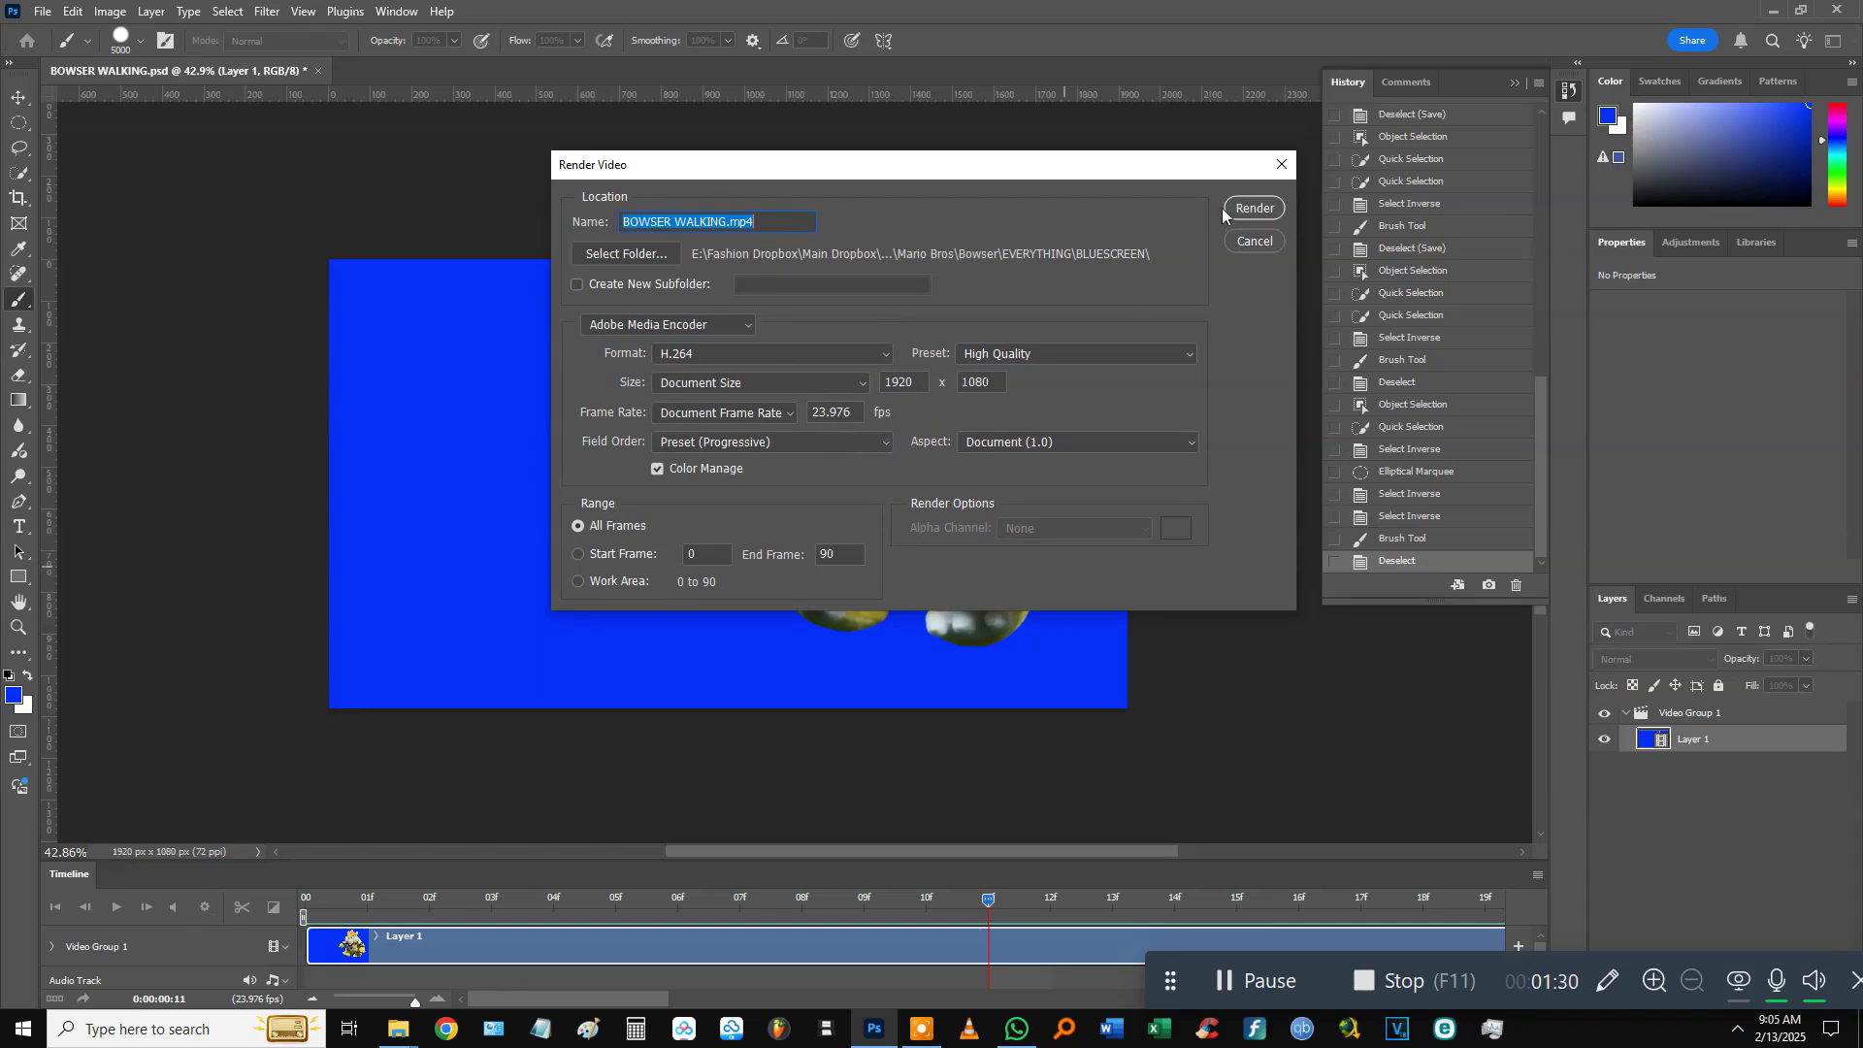
{"action": "left_click", "coordinate": [1255, 209]}
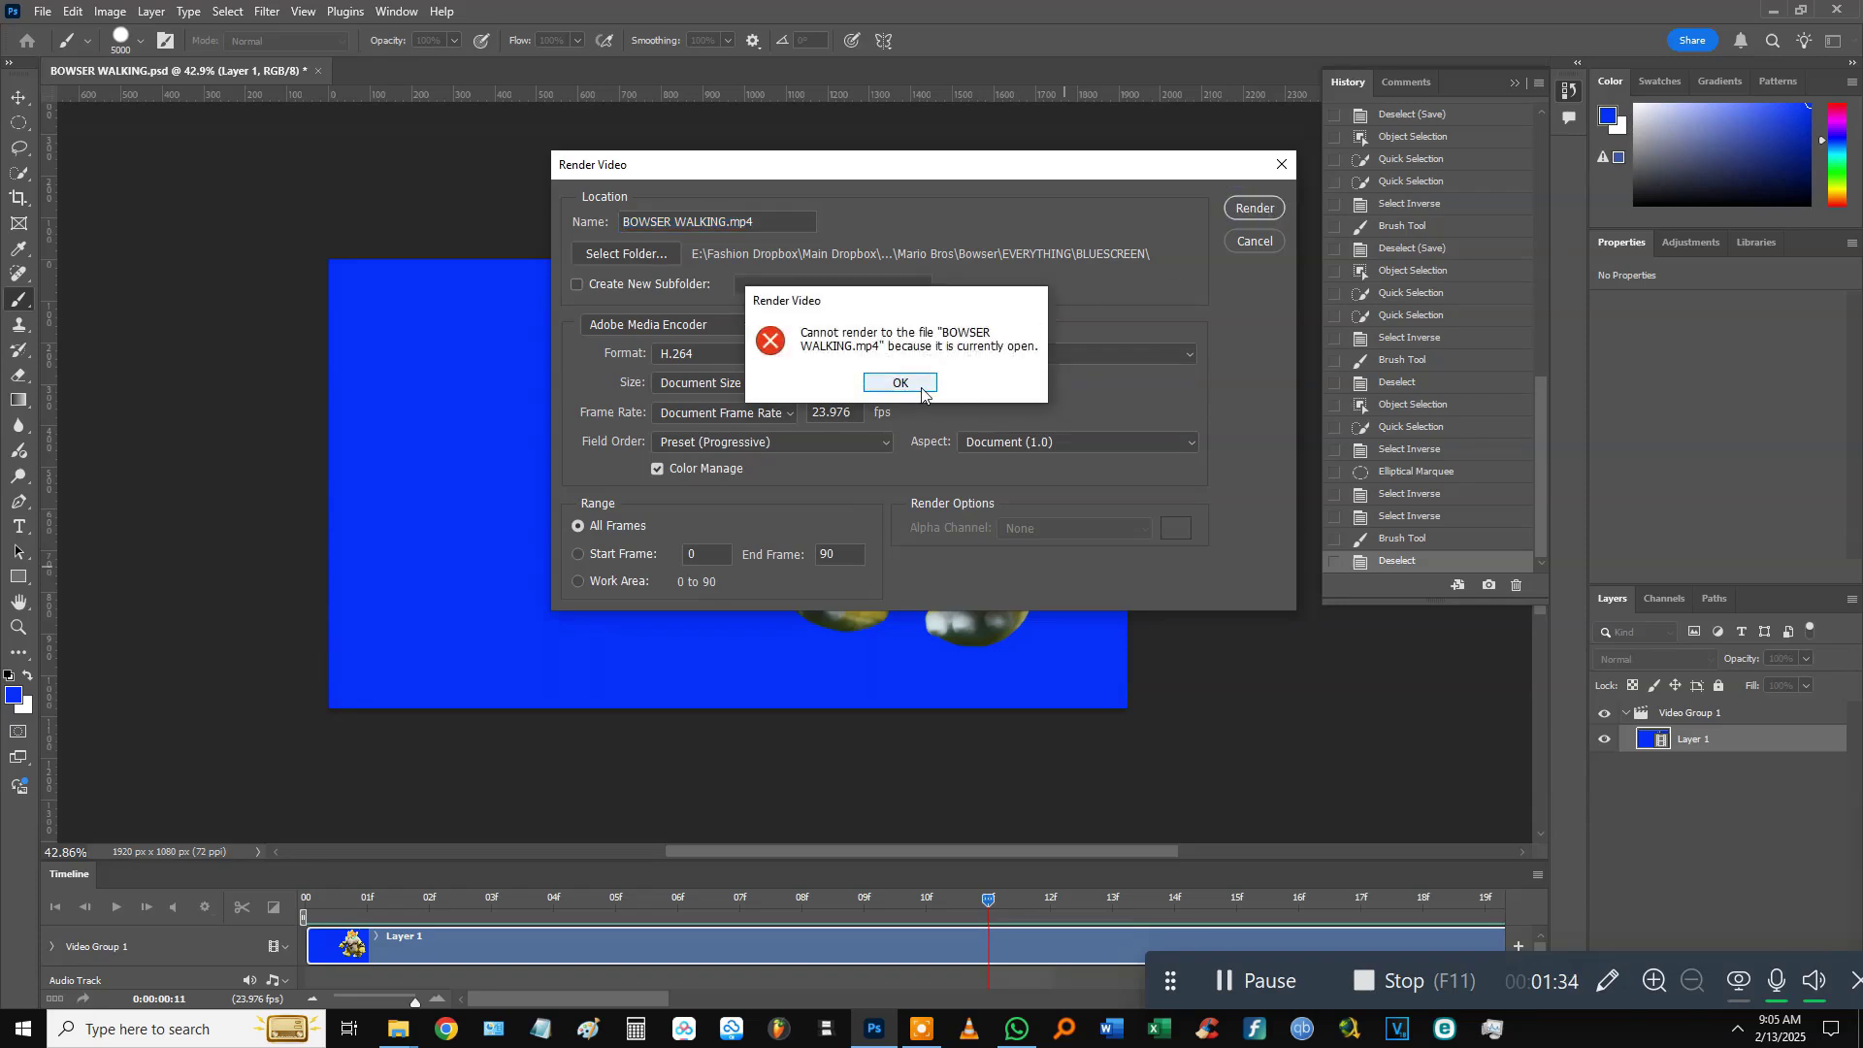
{"action": "left_click", "coordinate": [922, 388]}
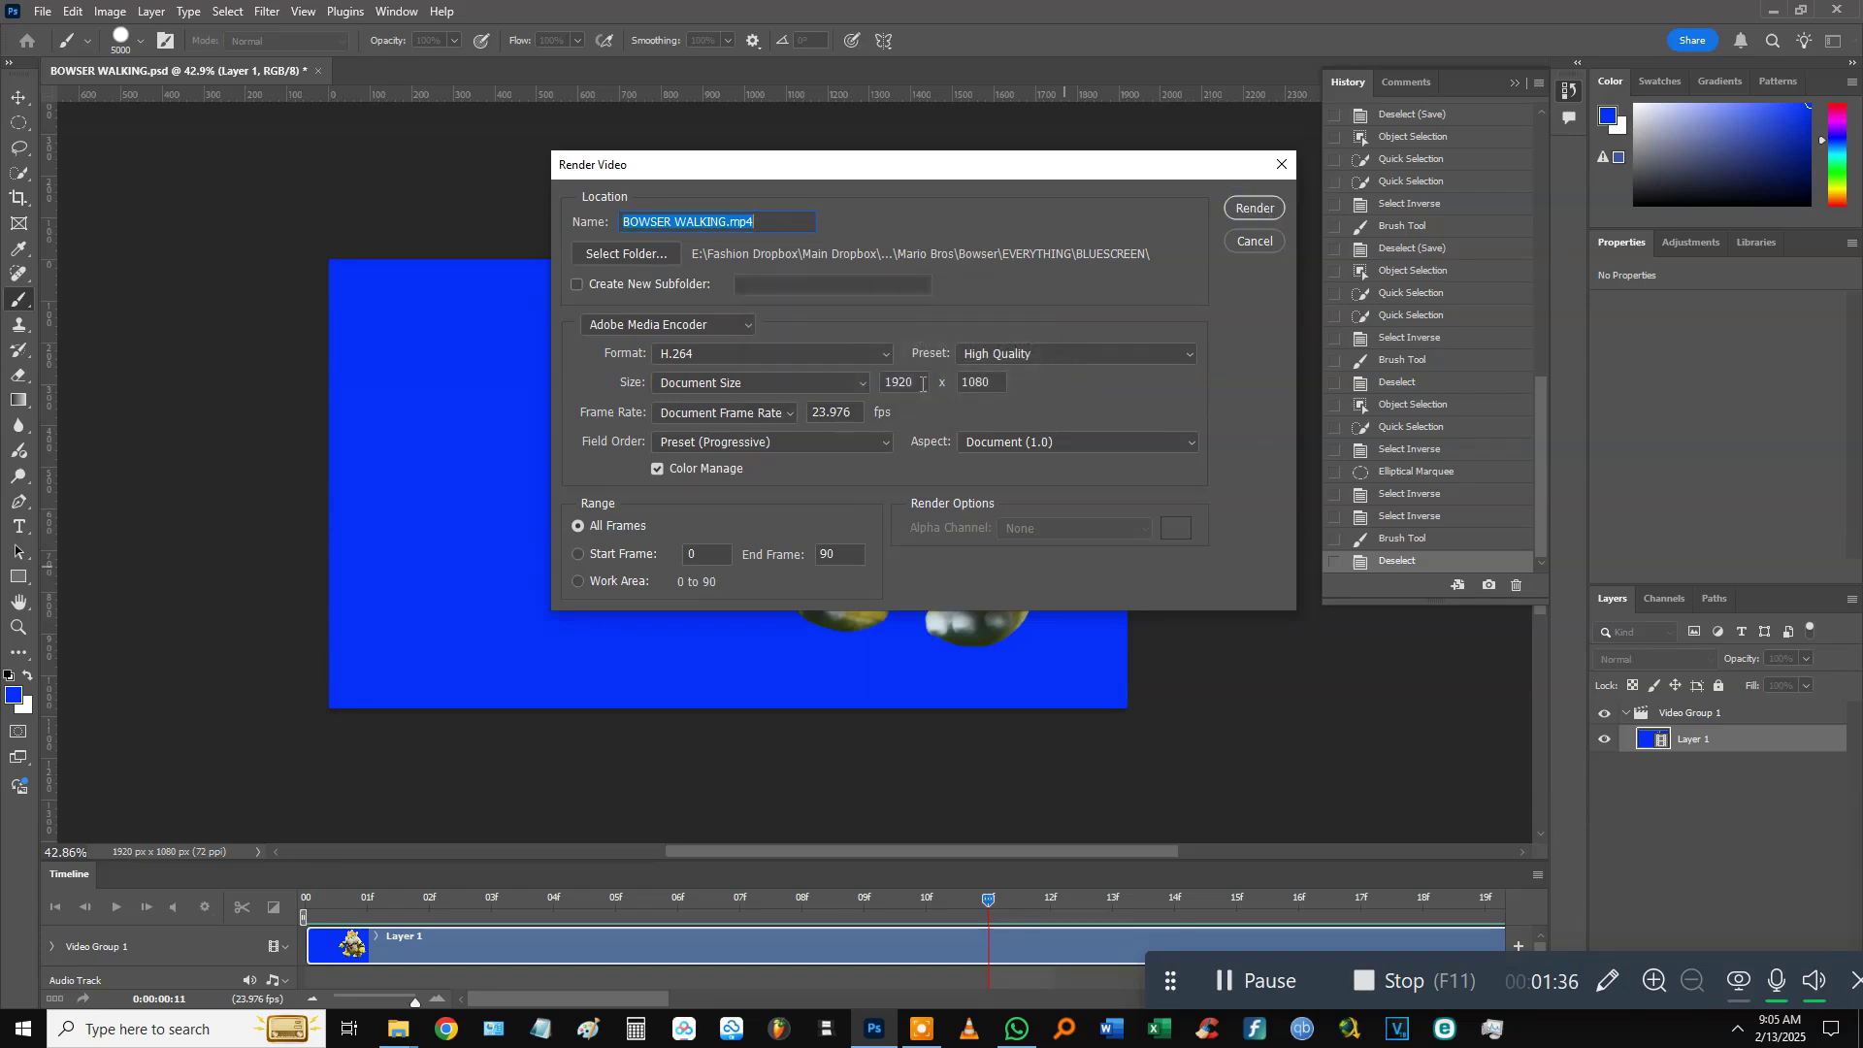
Switch to VLC to review BOWSER WALKING1.mp4, and preview the unedited BOWSER FIRE, HIT 1, HIT 2 and MISC clips from the BLUESCREEN folder.
{"action": "key", "text": "alt+Tab"}
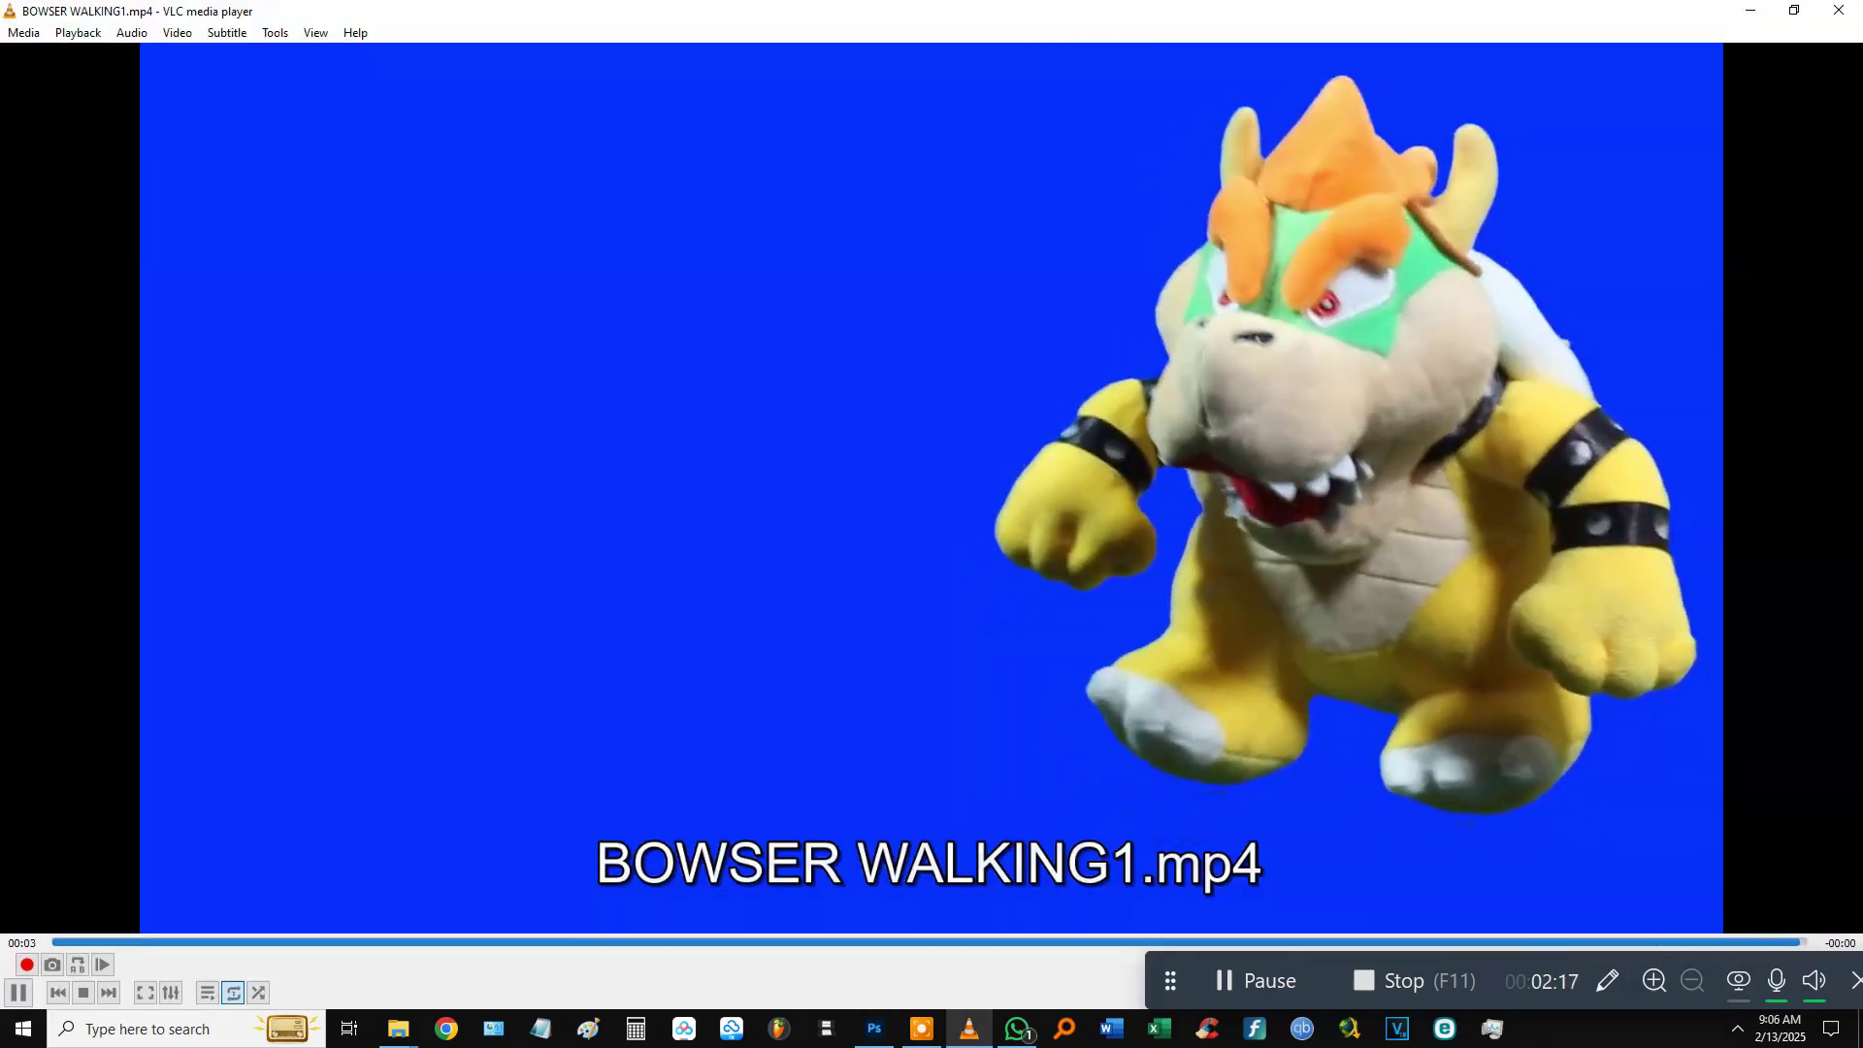
{"action": "left_click", "coordinate": [1841, 10]}
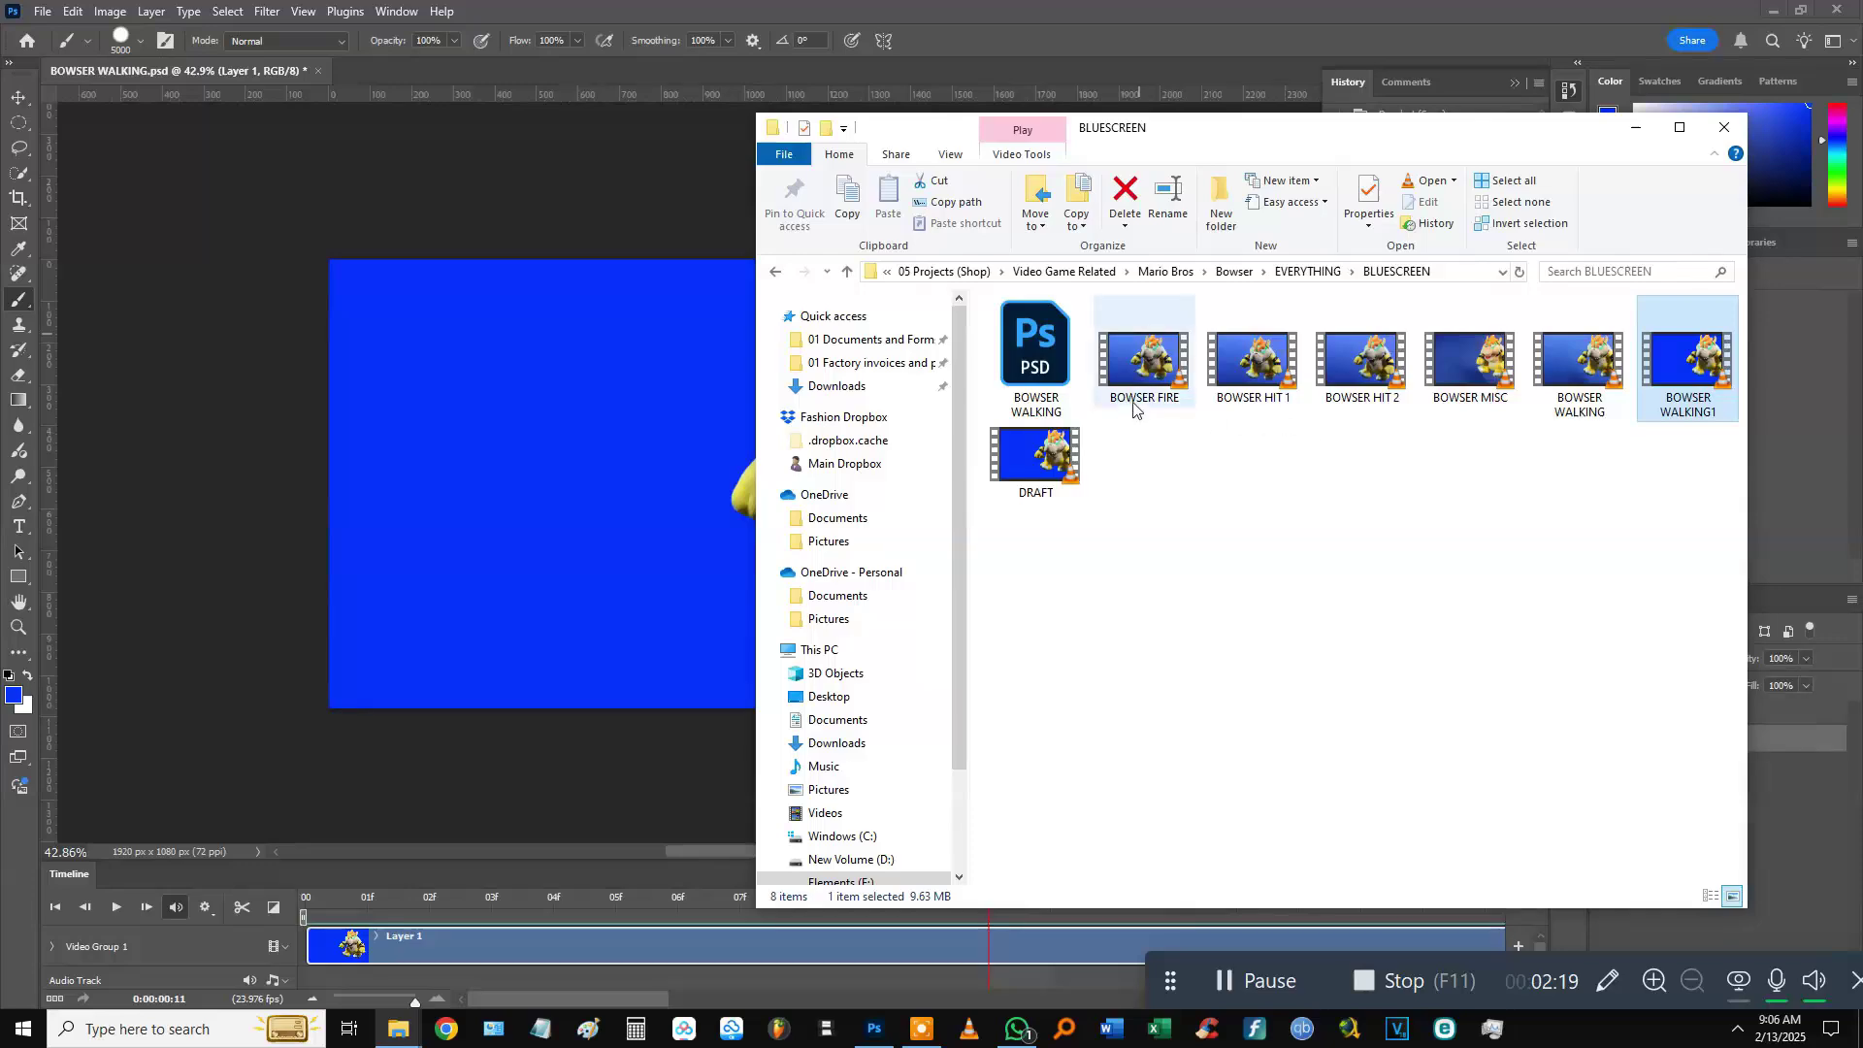
{"action": "double_click", "coordinate": [1167, 394]}
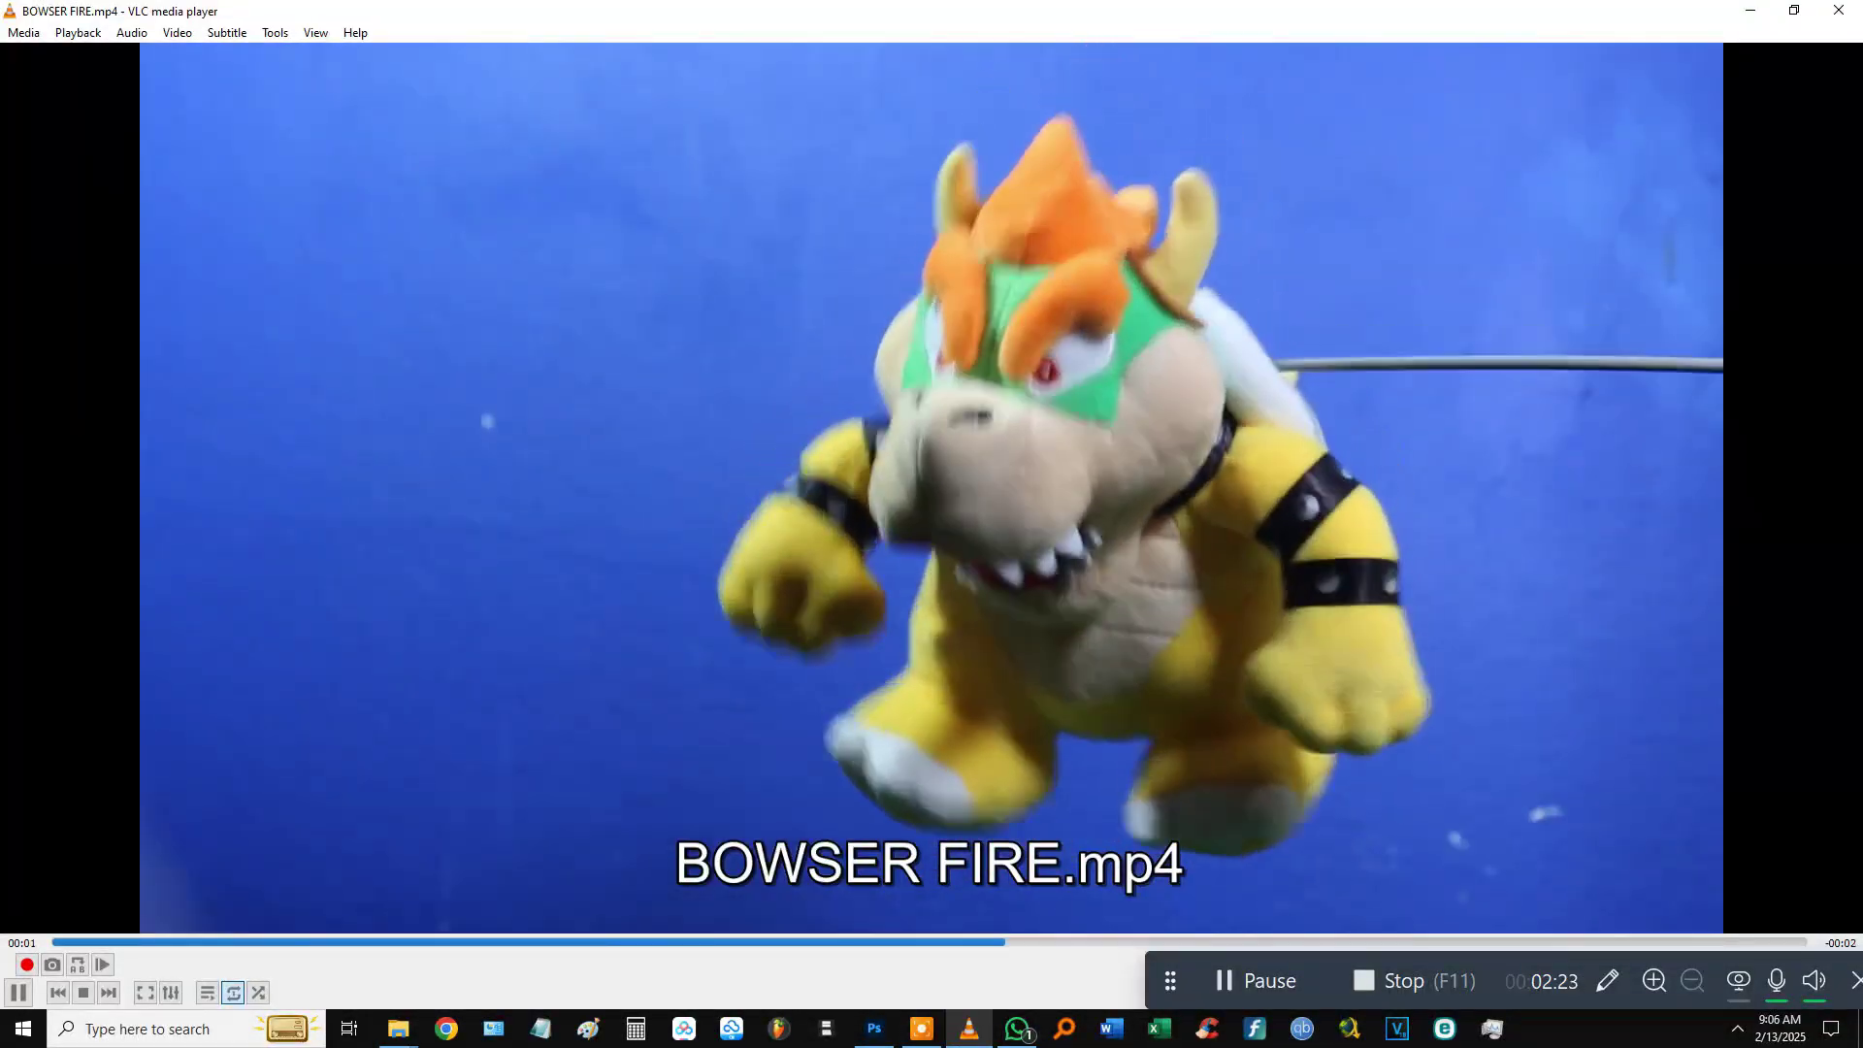
{"action": "left_click", "coordinate": [1854, 10]}
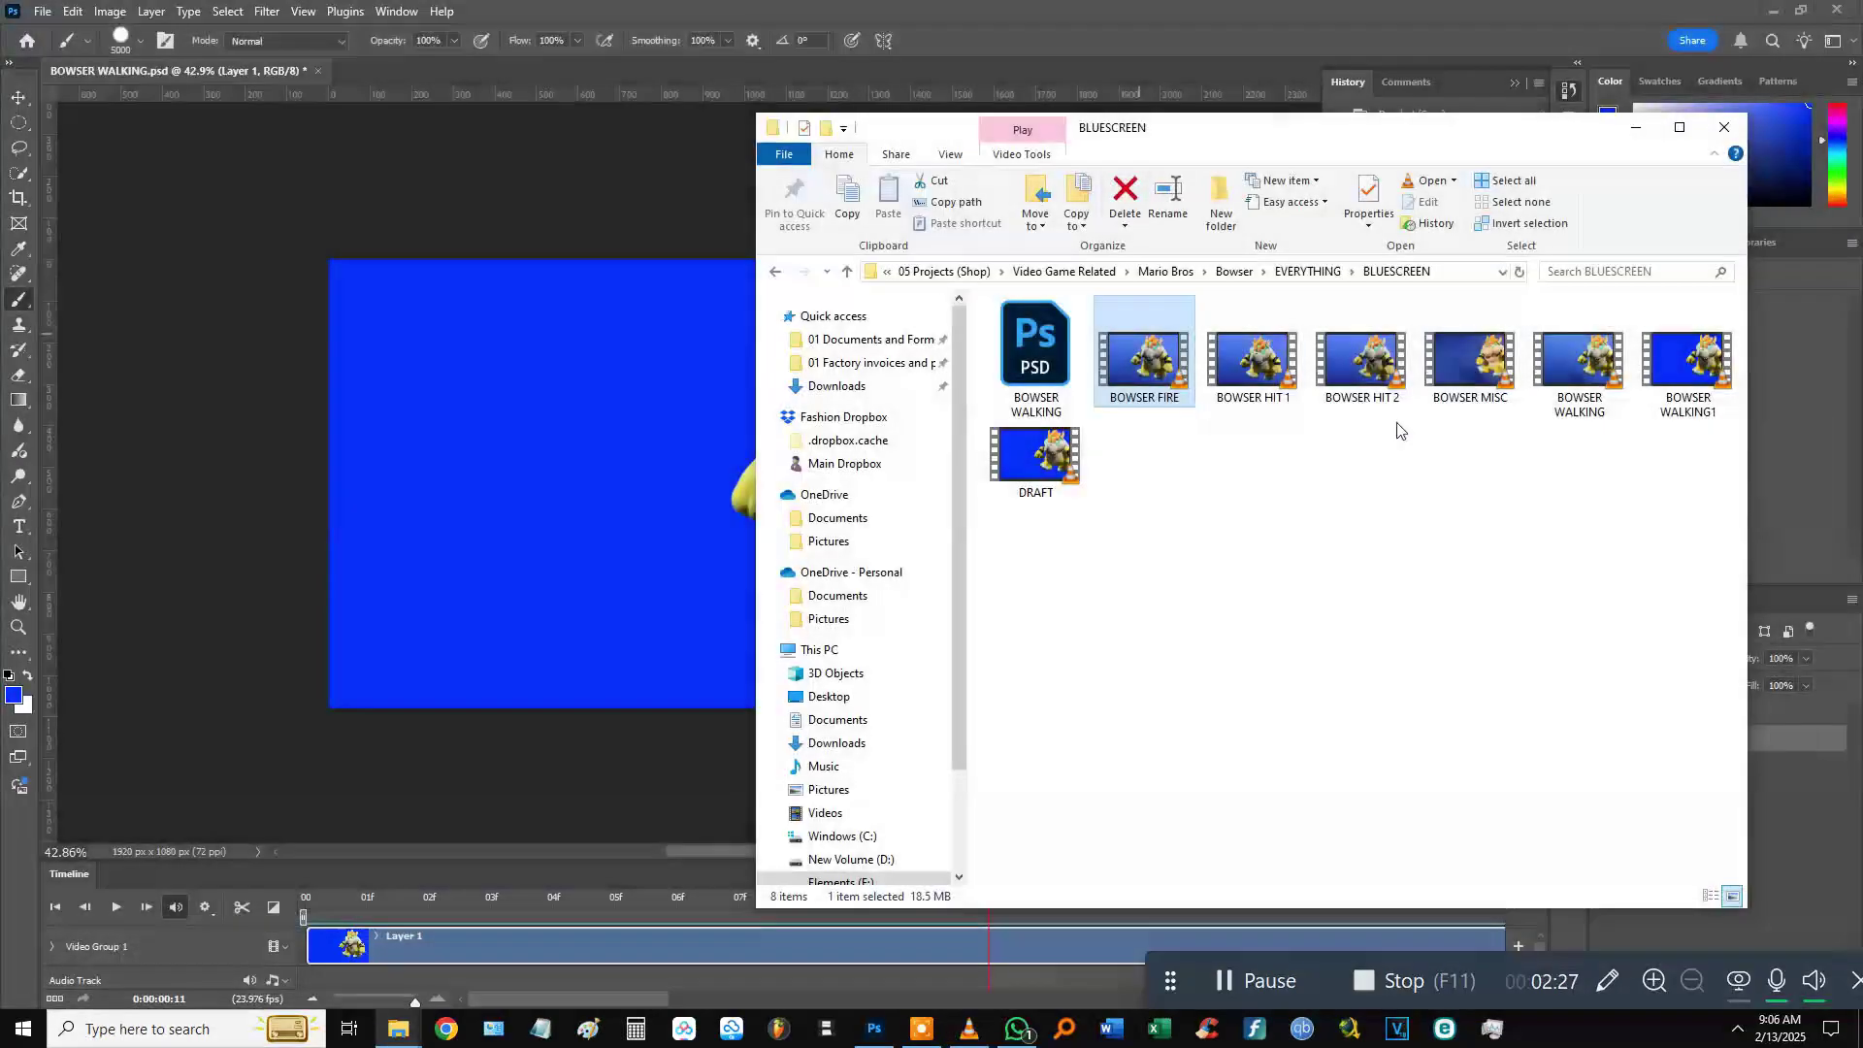
{"action": "double_click", "coordinate": [1295, 393]}
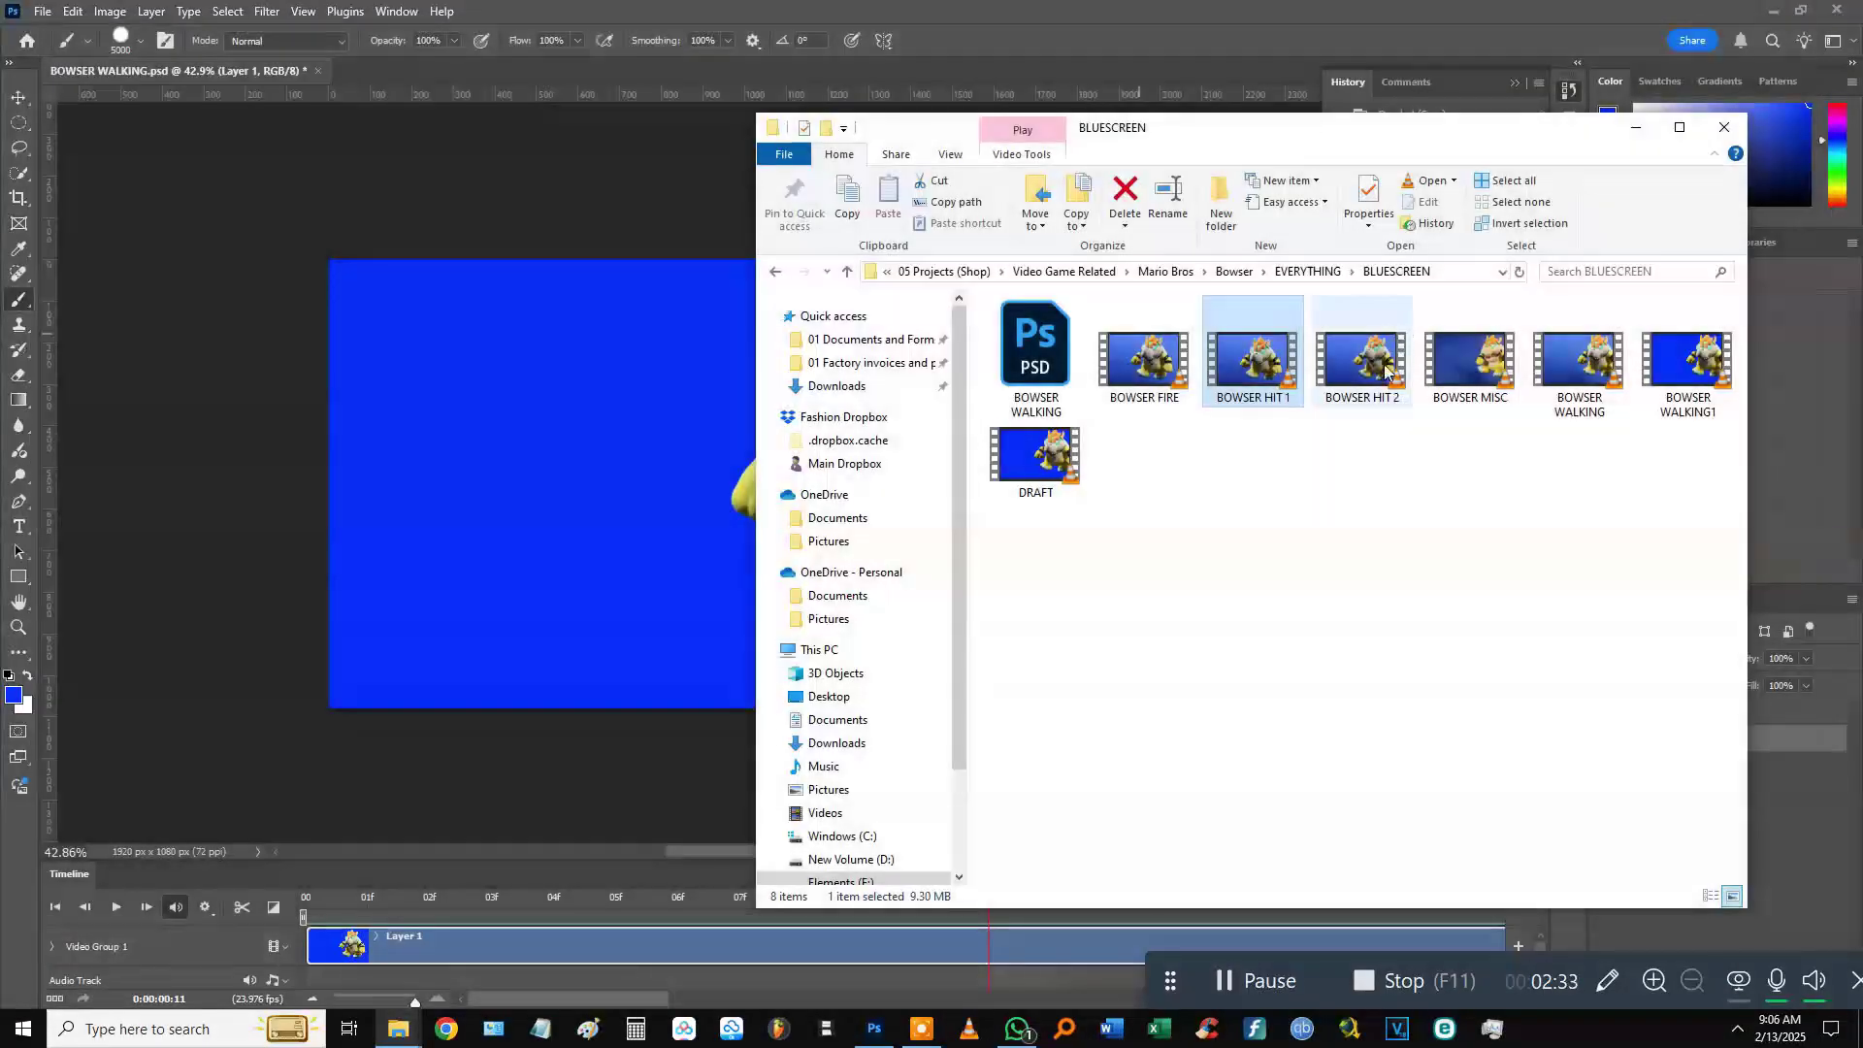
{"action": "left_click", "coordinate": [1381, 374]}
{"action": "double_click", "coordinate": [1381, 373]}
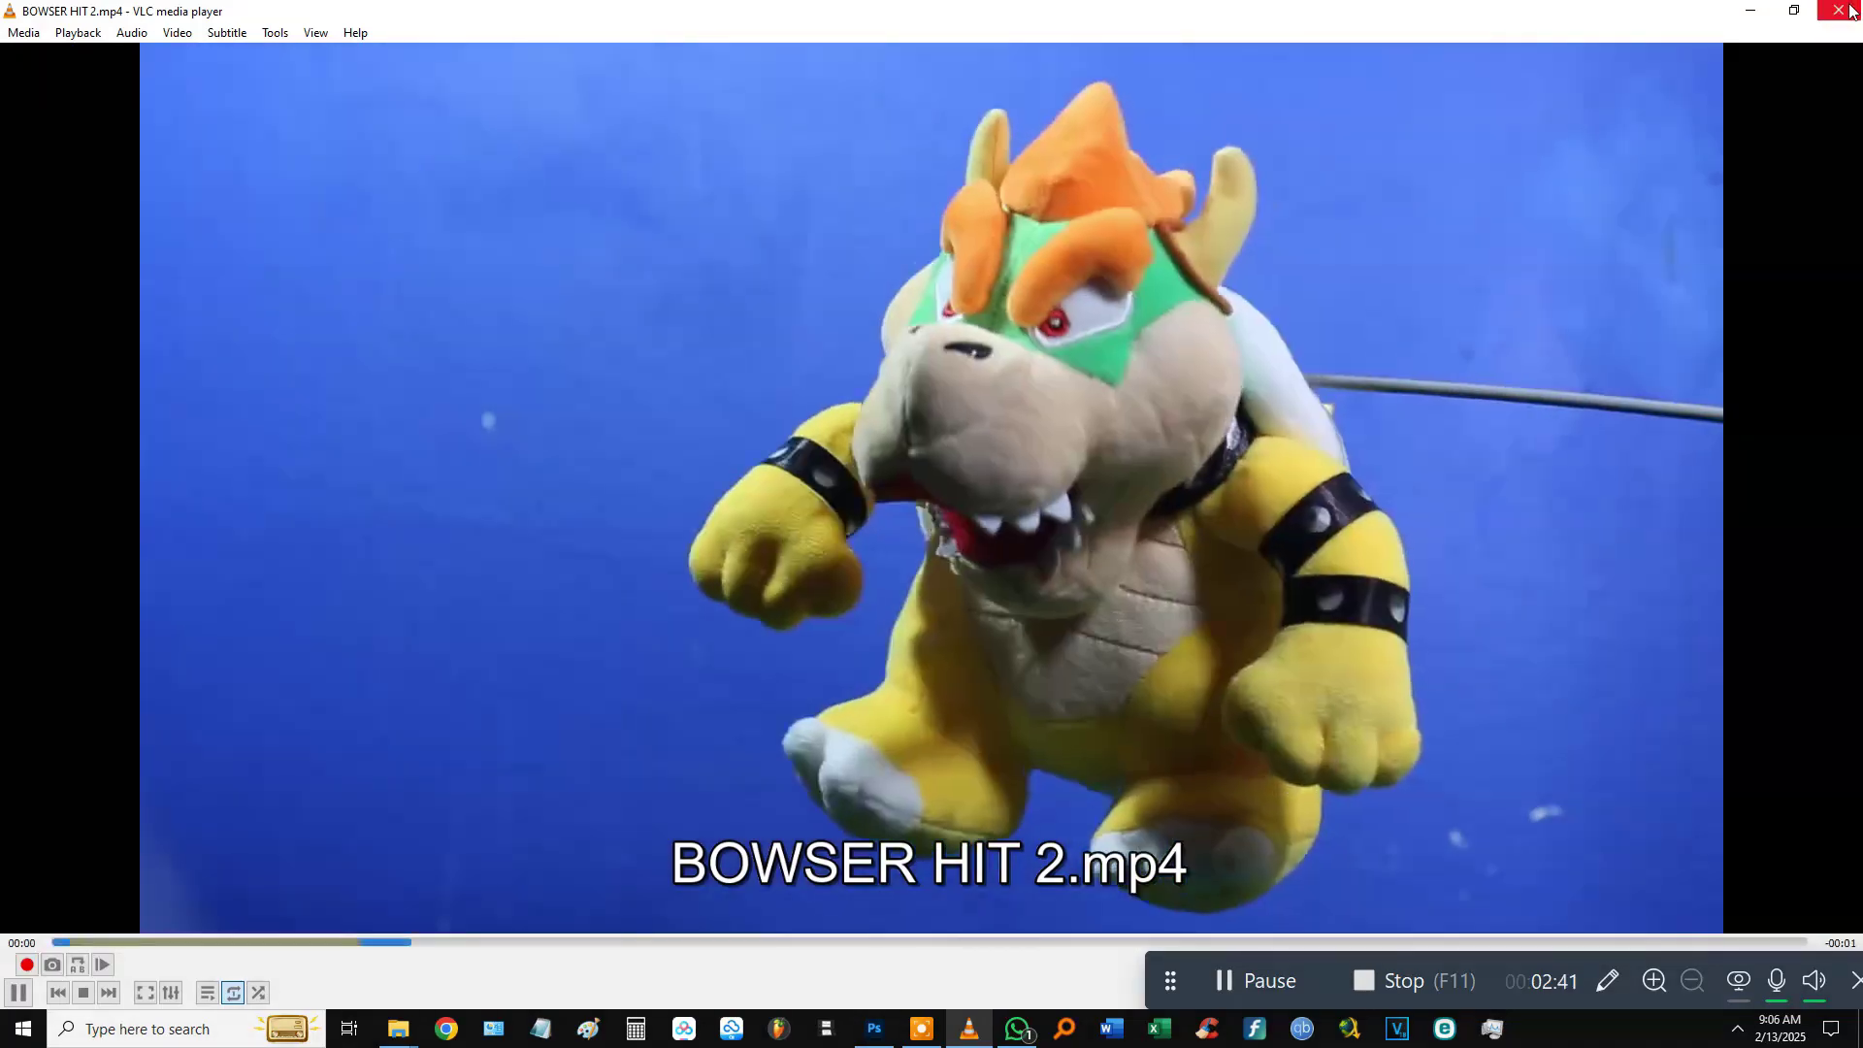
{"action": "left_click", "coordinate": [1850, 11]}
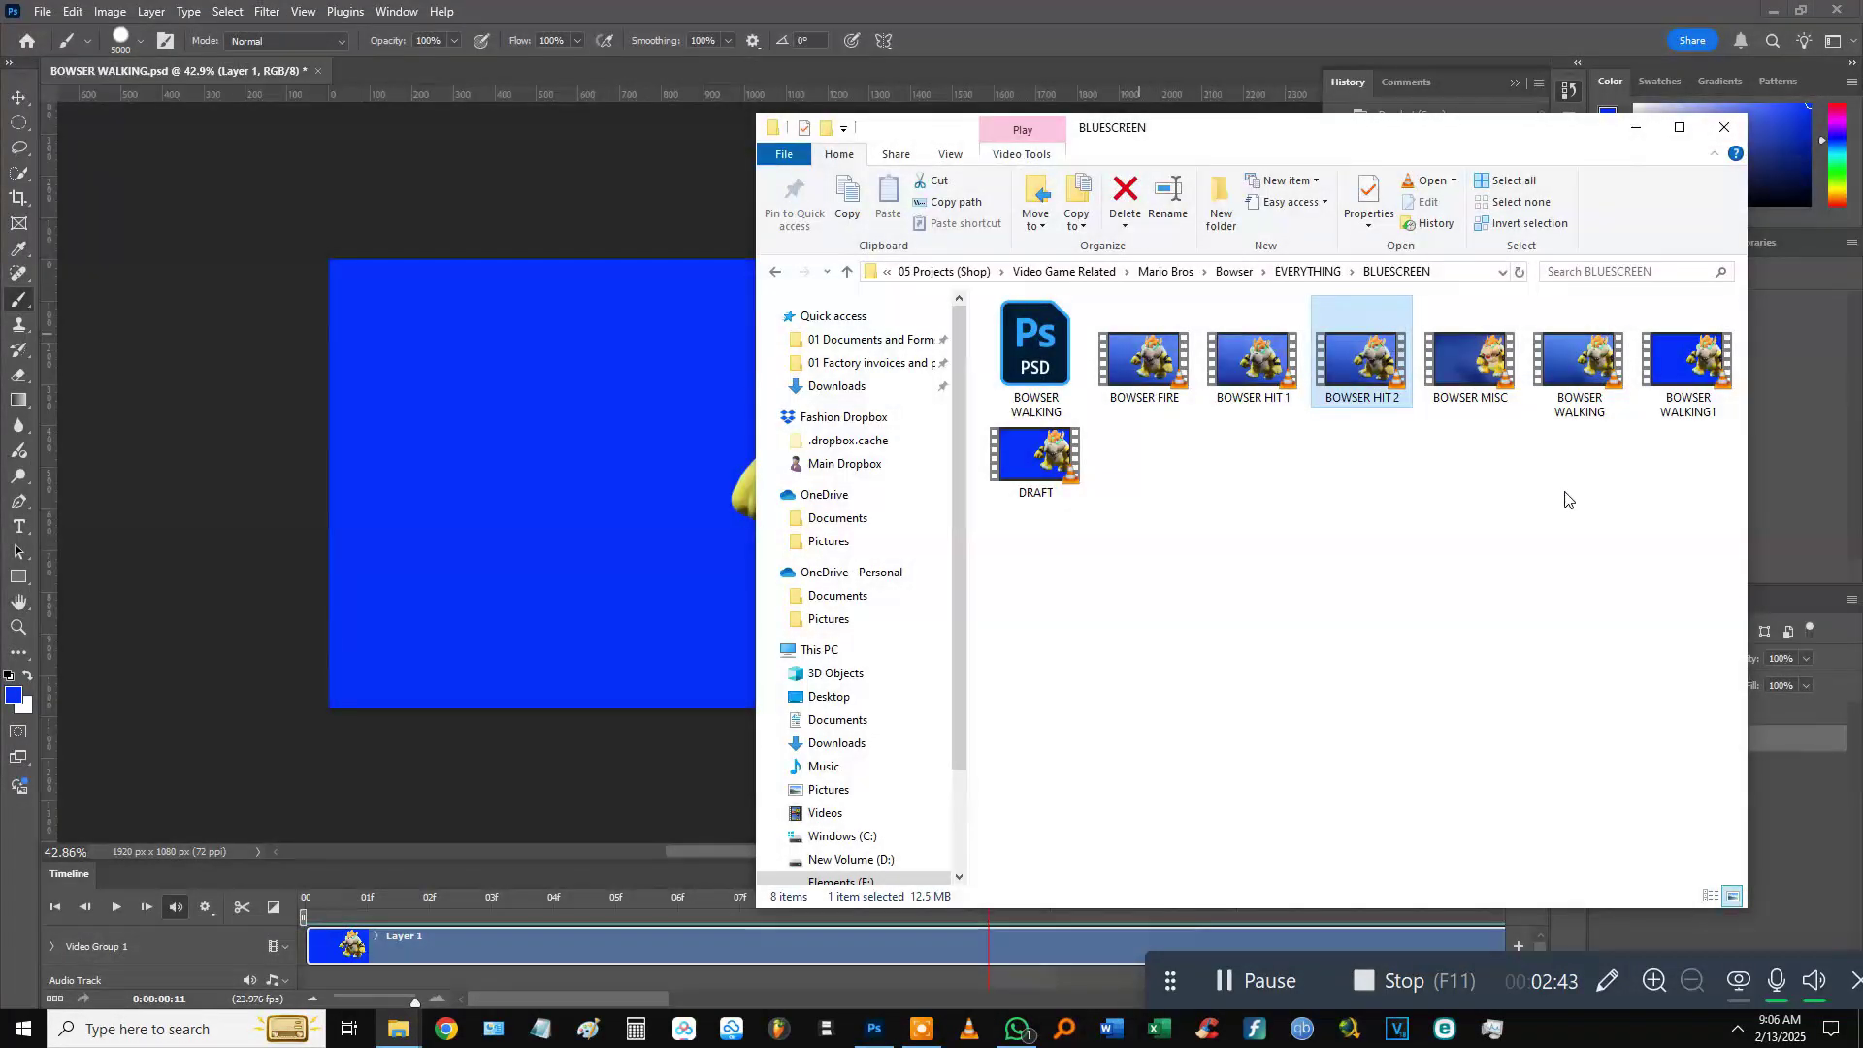
{"action": "double_click", "coordinate": [1506, 373]}
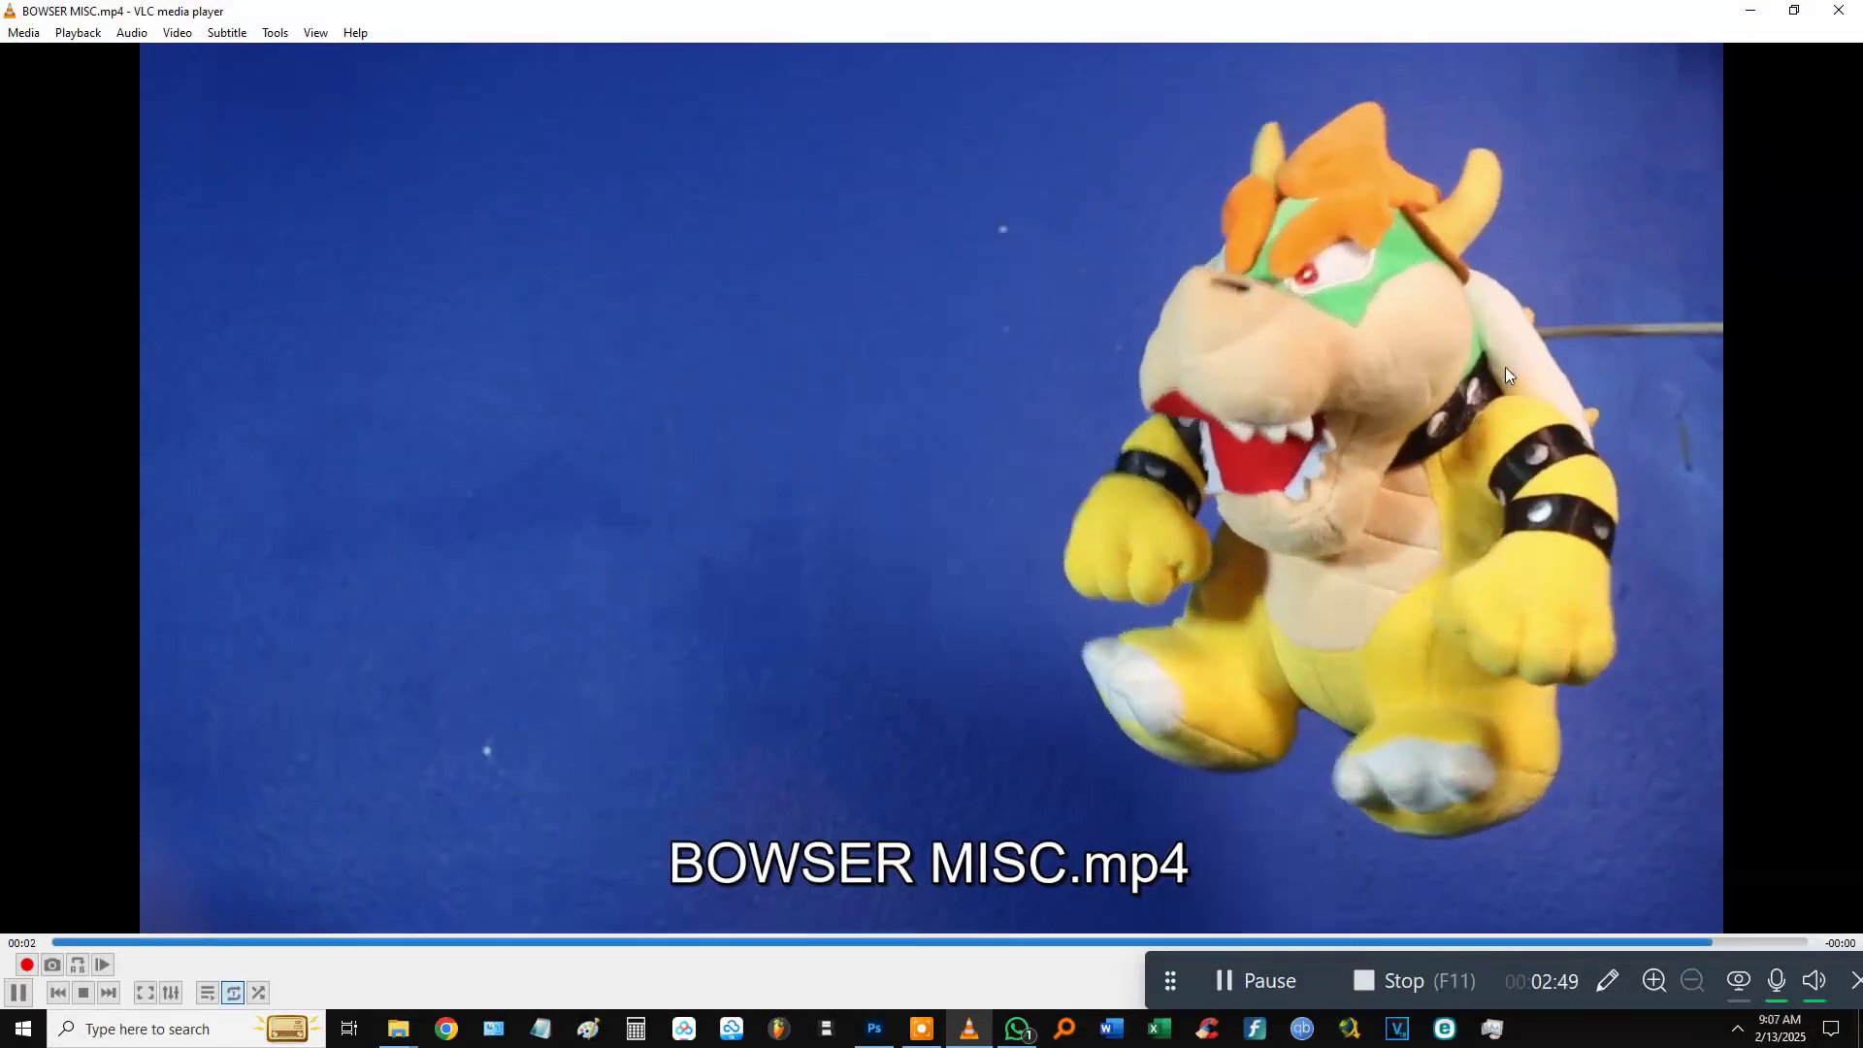
{"action": "key", "text": "alt+F4"}
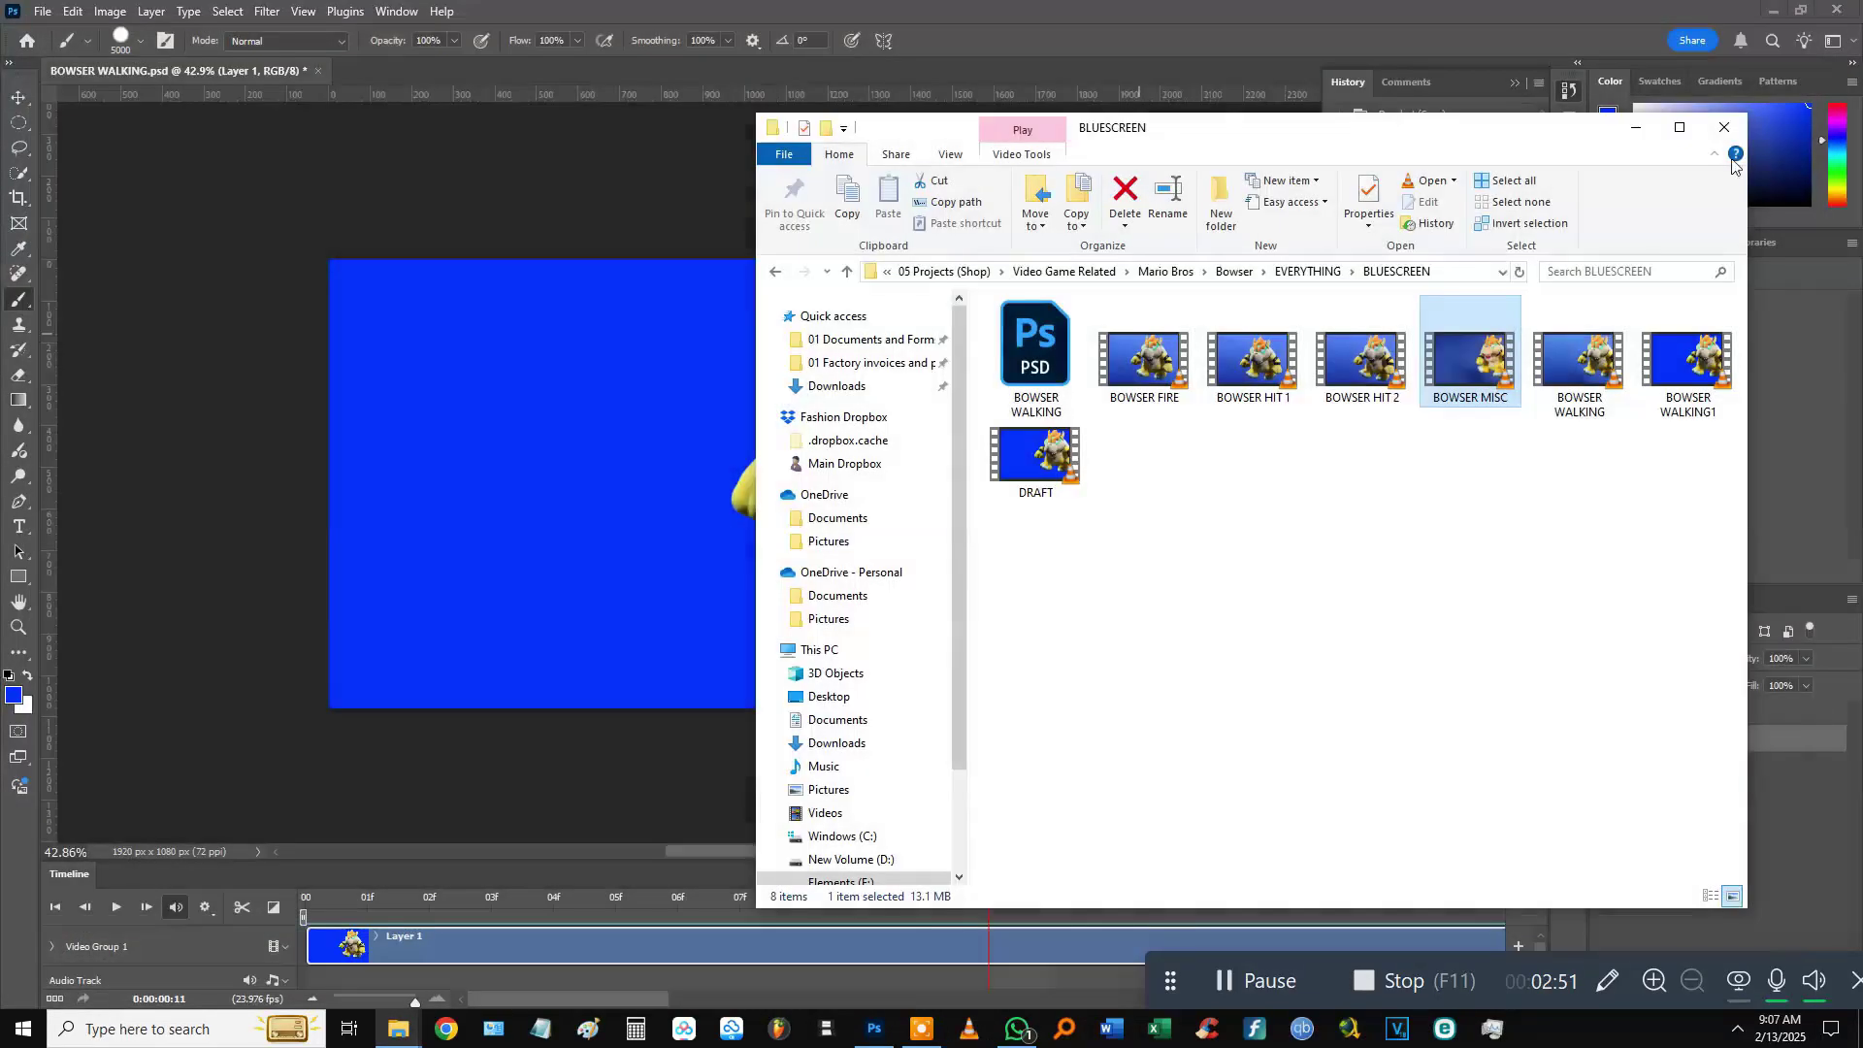
Return to Photoshop and close BOWSER WALKING.psd, saving its changes.
{"action": "left_click", "coordinate": [1495, 503]}
{"action": "left_click_drag", "start_coordinate": [1299, 131], "coordinate": [1352, 124]}
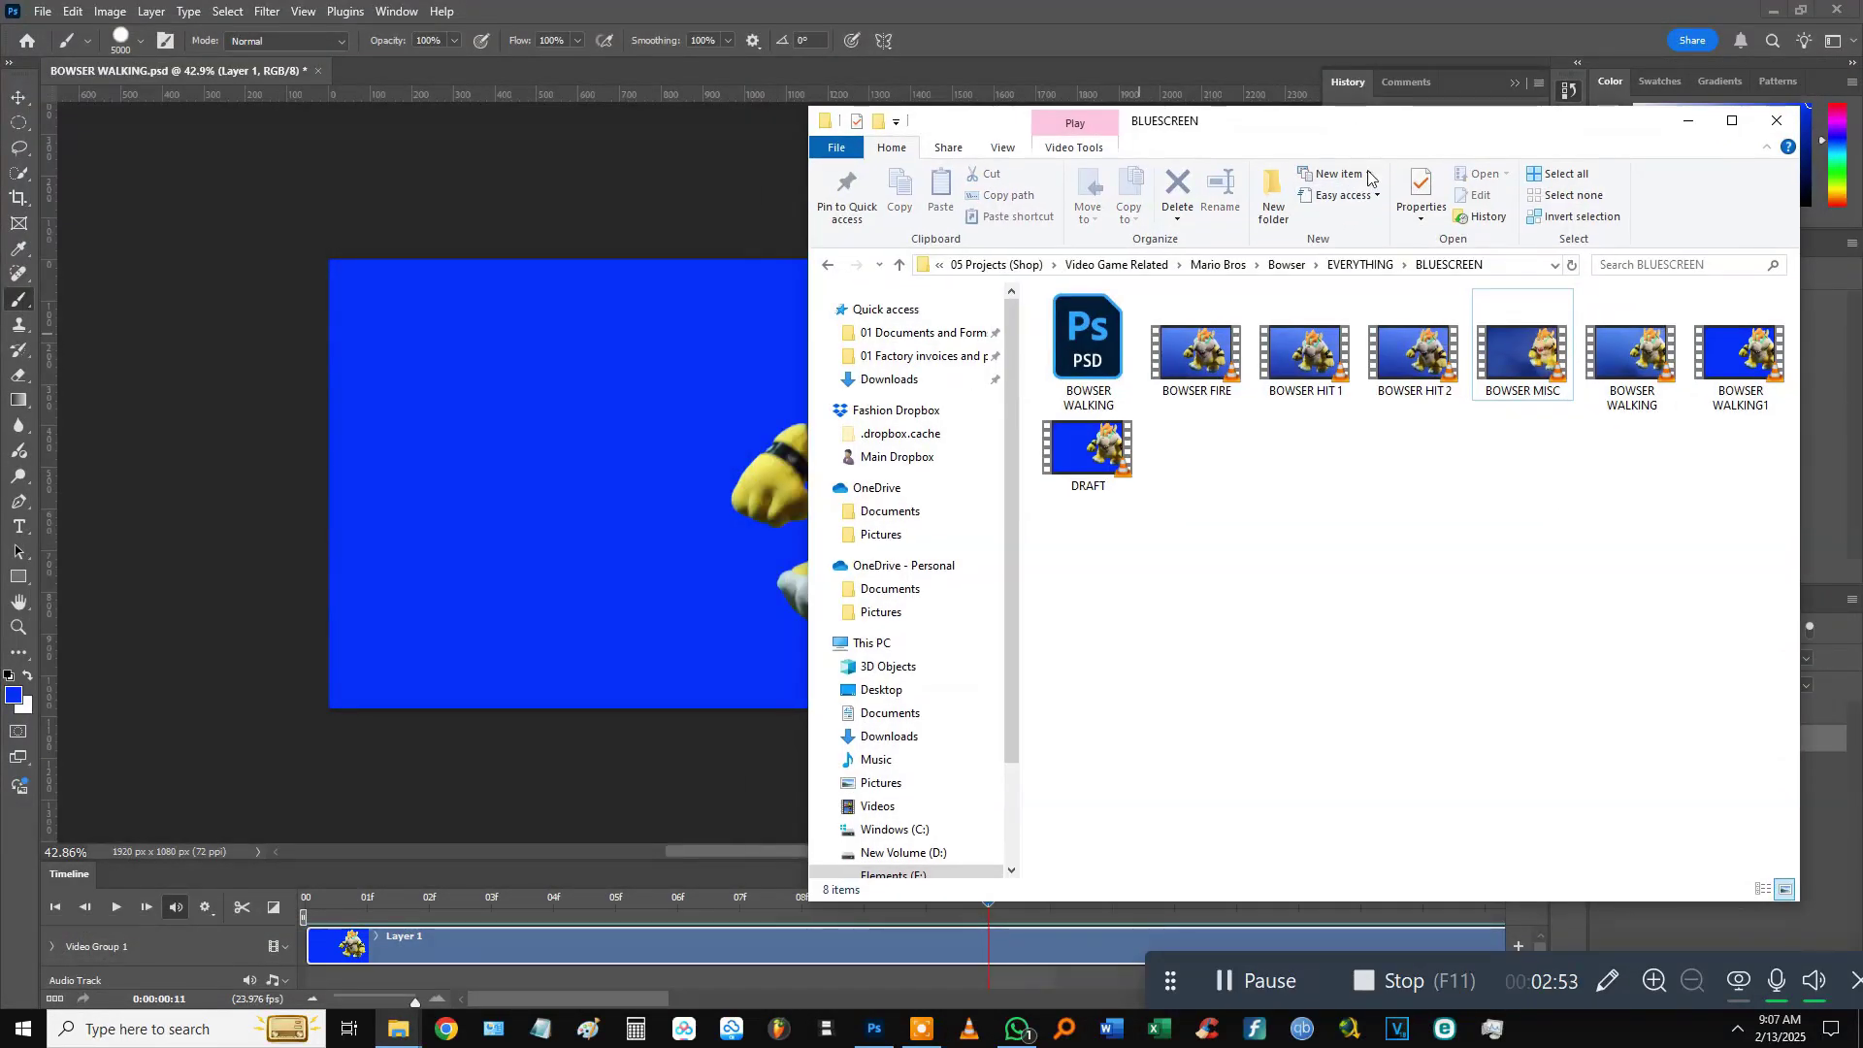
{"action": "left_click", "coordinate": [484, 82]}
{"action": "key", "text": "ctrl+w"}
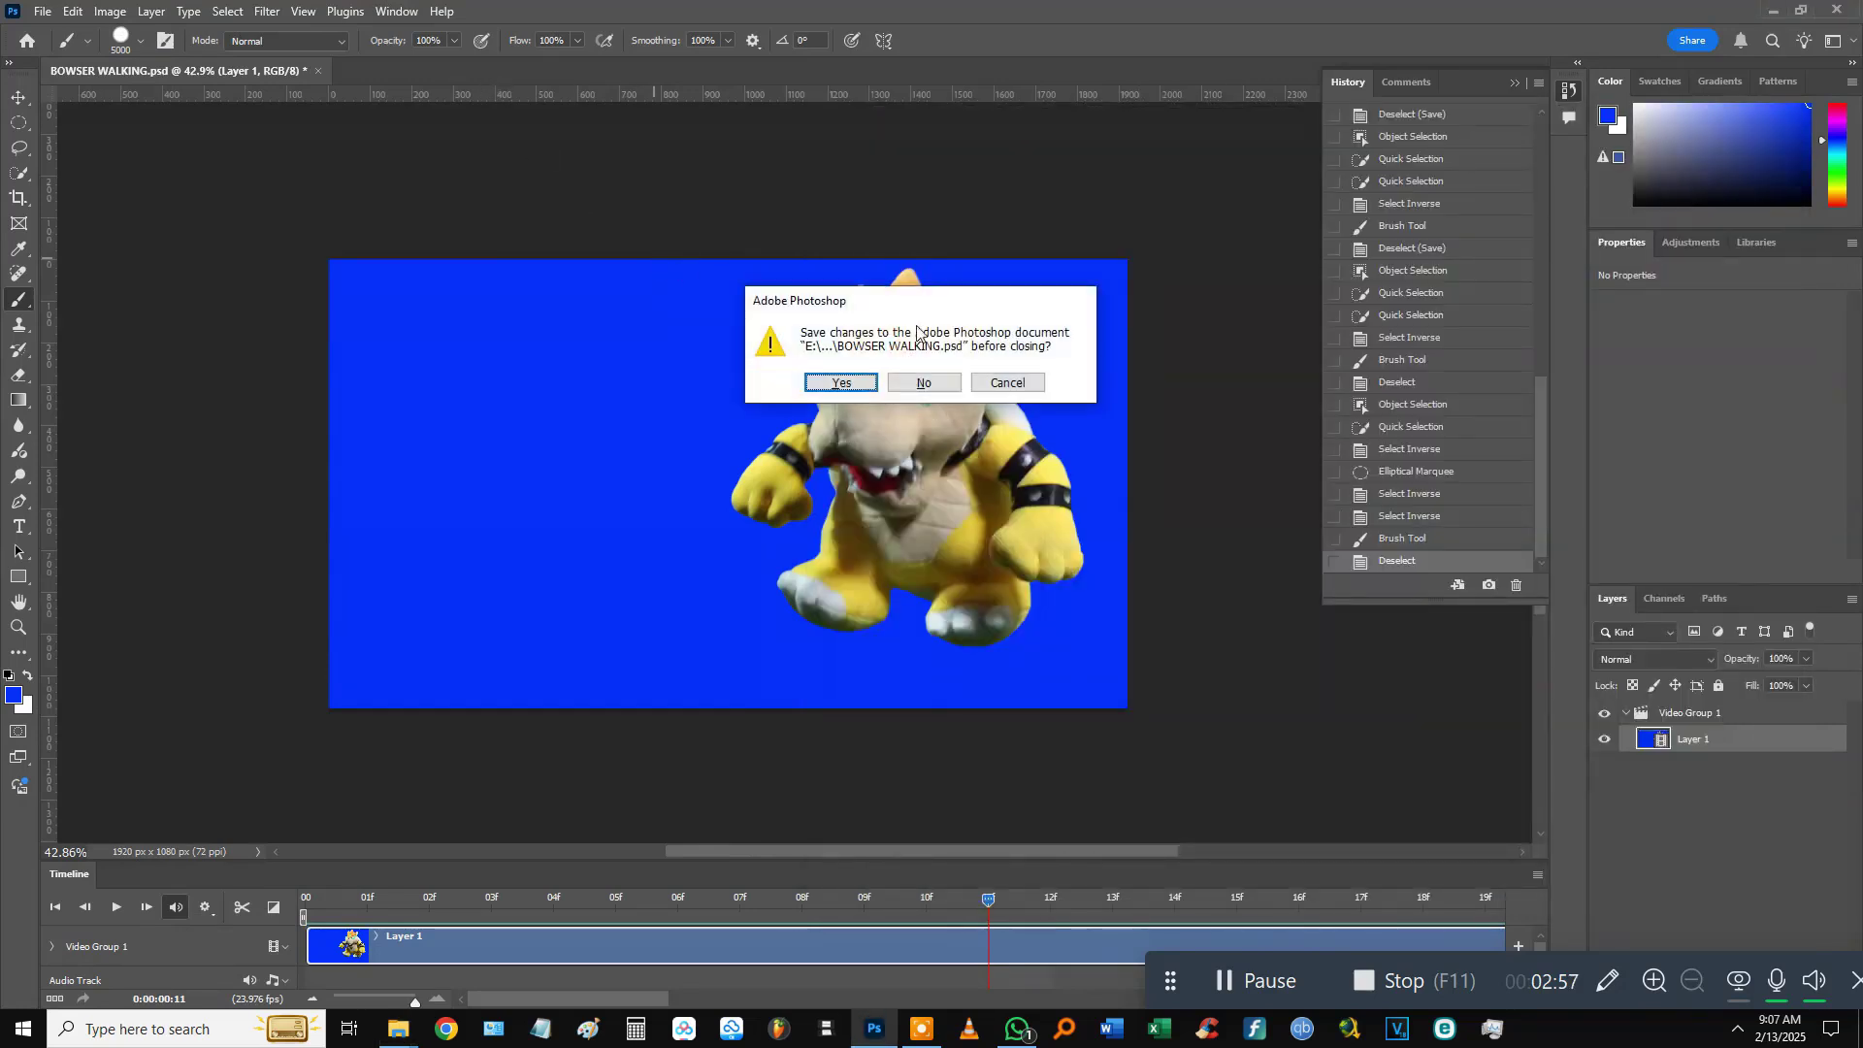
{"action": "left_click", "coordinate": [840, 384]}
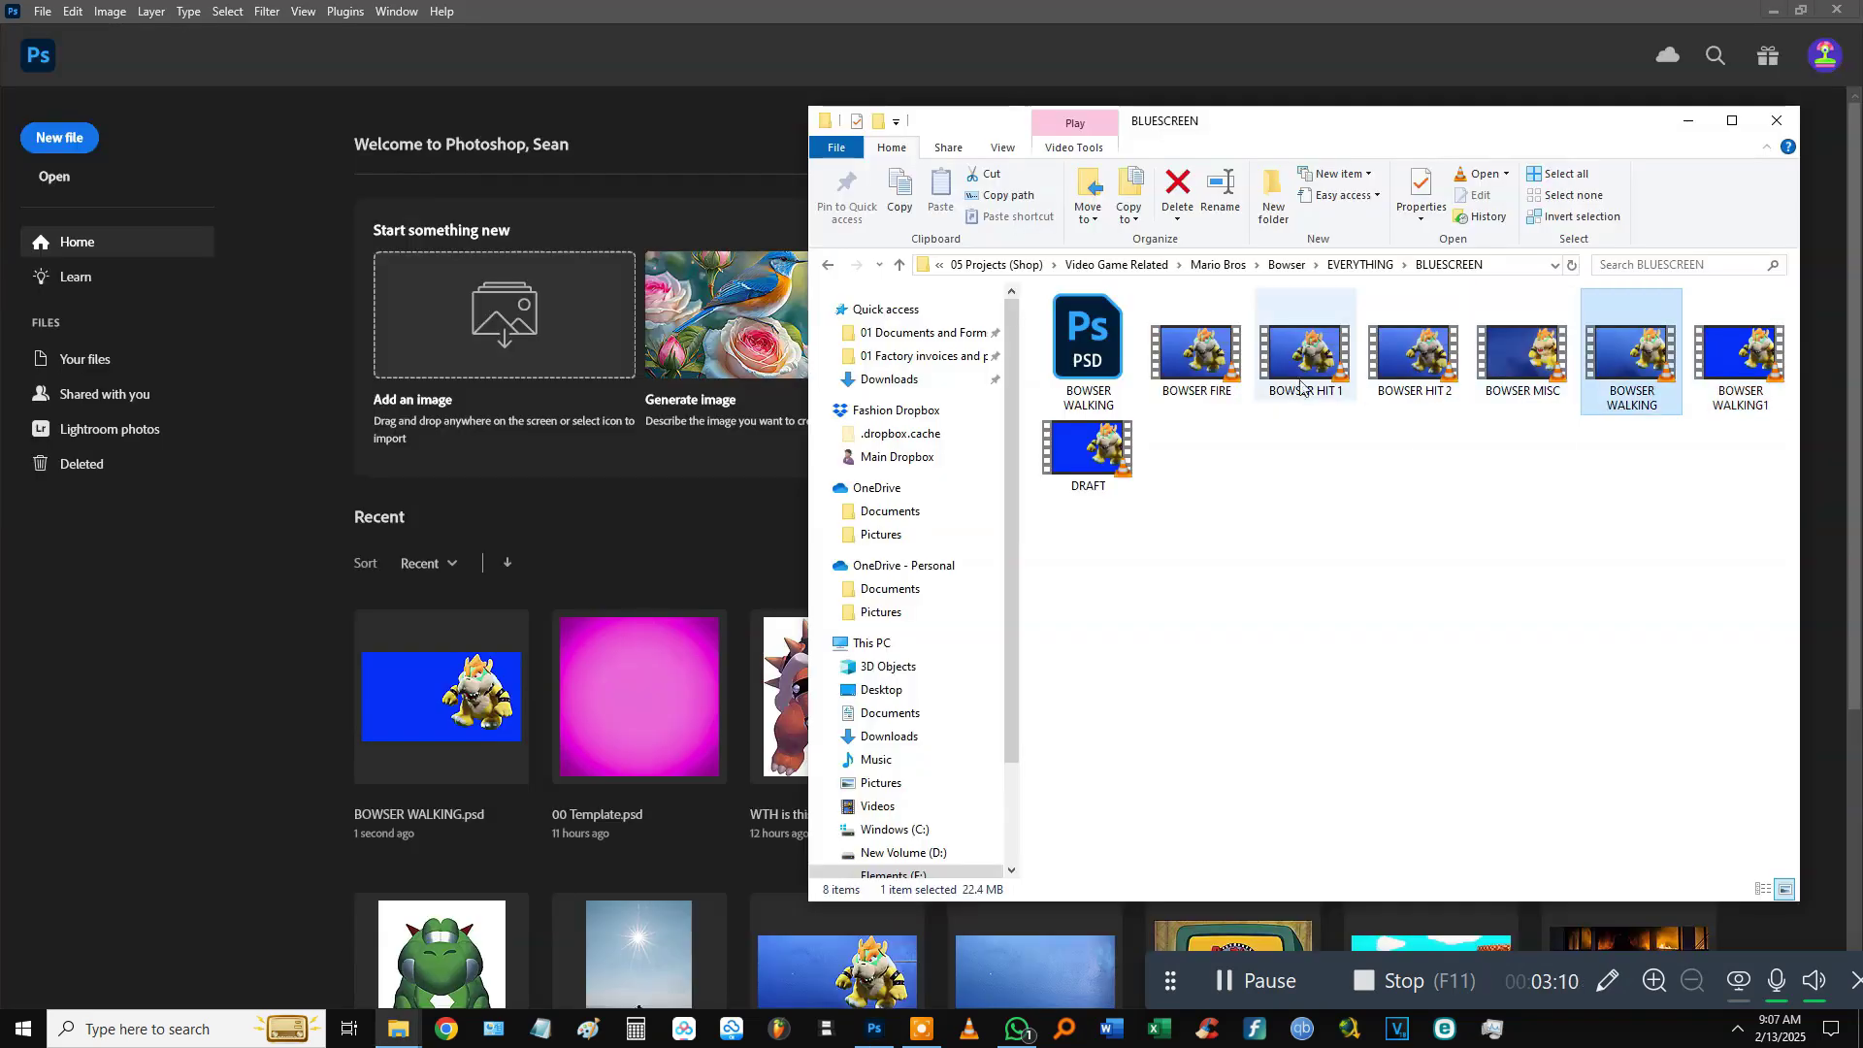
Open the BOWSER FIRE clip from the BLUESCREEN folder in Photoshop and select Bowser on its first frame with Object Selection.
{"action": "left_click", "coordinate": [1186, 379]}
{"action": "left_click_drag", "start_coordinate": [1202, 392], "coordinate": [460, 118]}
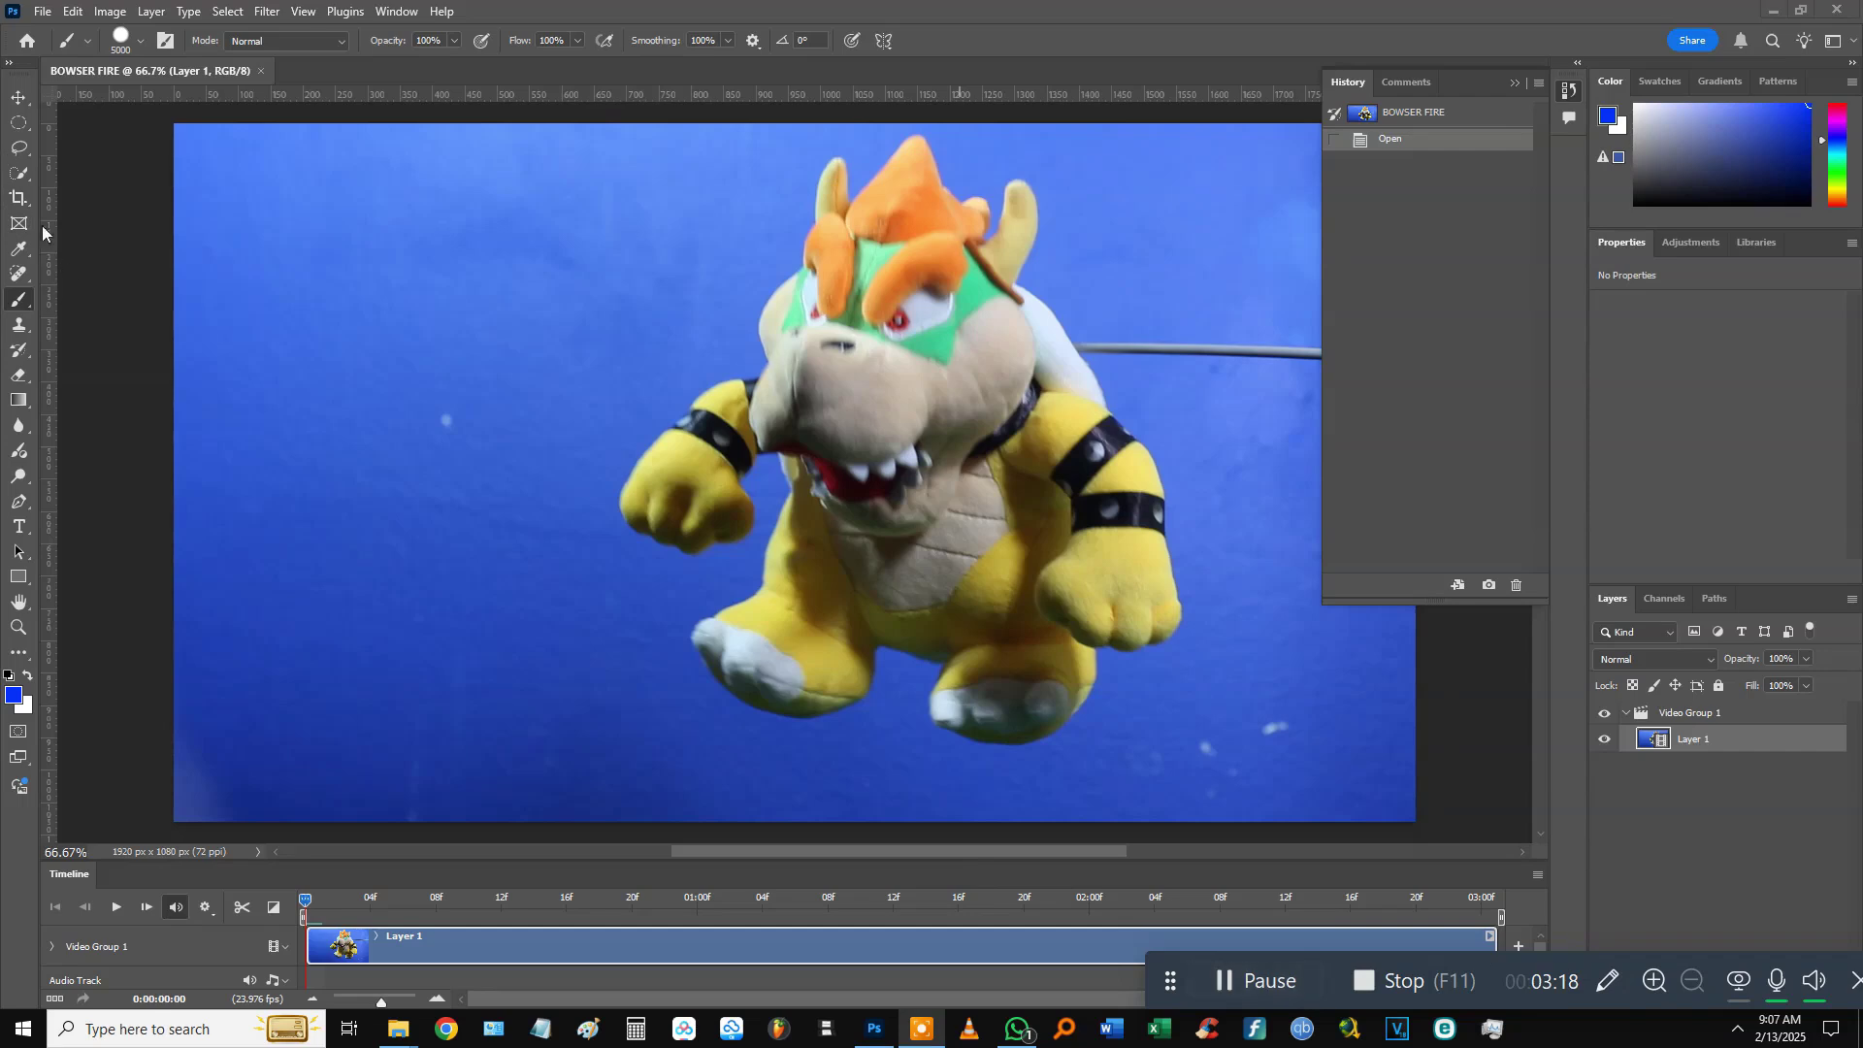
{"action": "mouse_move", "coordinate": [19, 174]}
{"action": "left_mouse_down"}
{"action": "mouse_move", "coordinate": [79, 194]}
{"action": "mouse_move", "coordinate": [97, 174]}
{"action": "left_mouse_up"}
{"action": "mouse_move", "coordinate": [587, 126]}
{"action": "left_mouse_down"}
{"action": "mouse_move", "coordinate": [1206, 615]}
{"action": "mouse_move", "coordinate": [1218, 761]}
{"action": "left_mouse_up"}
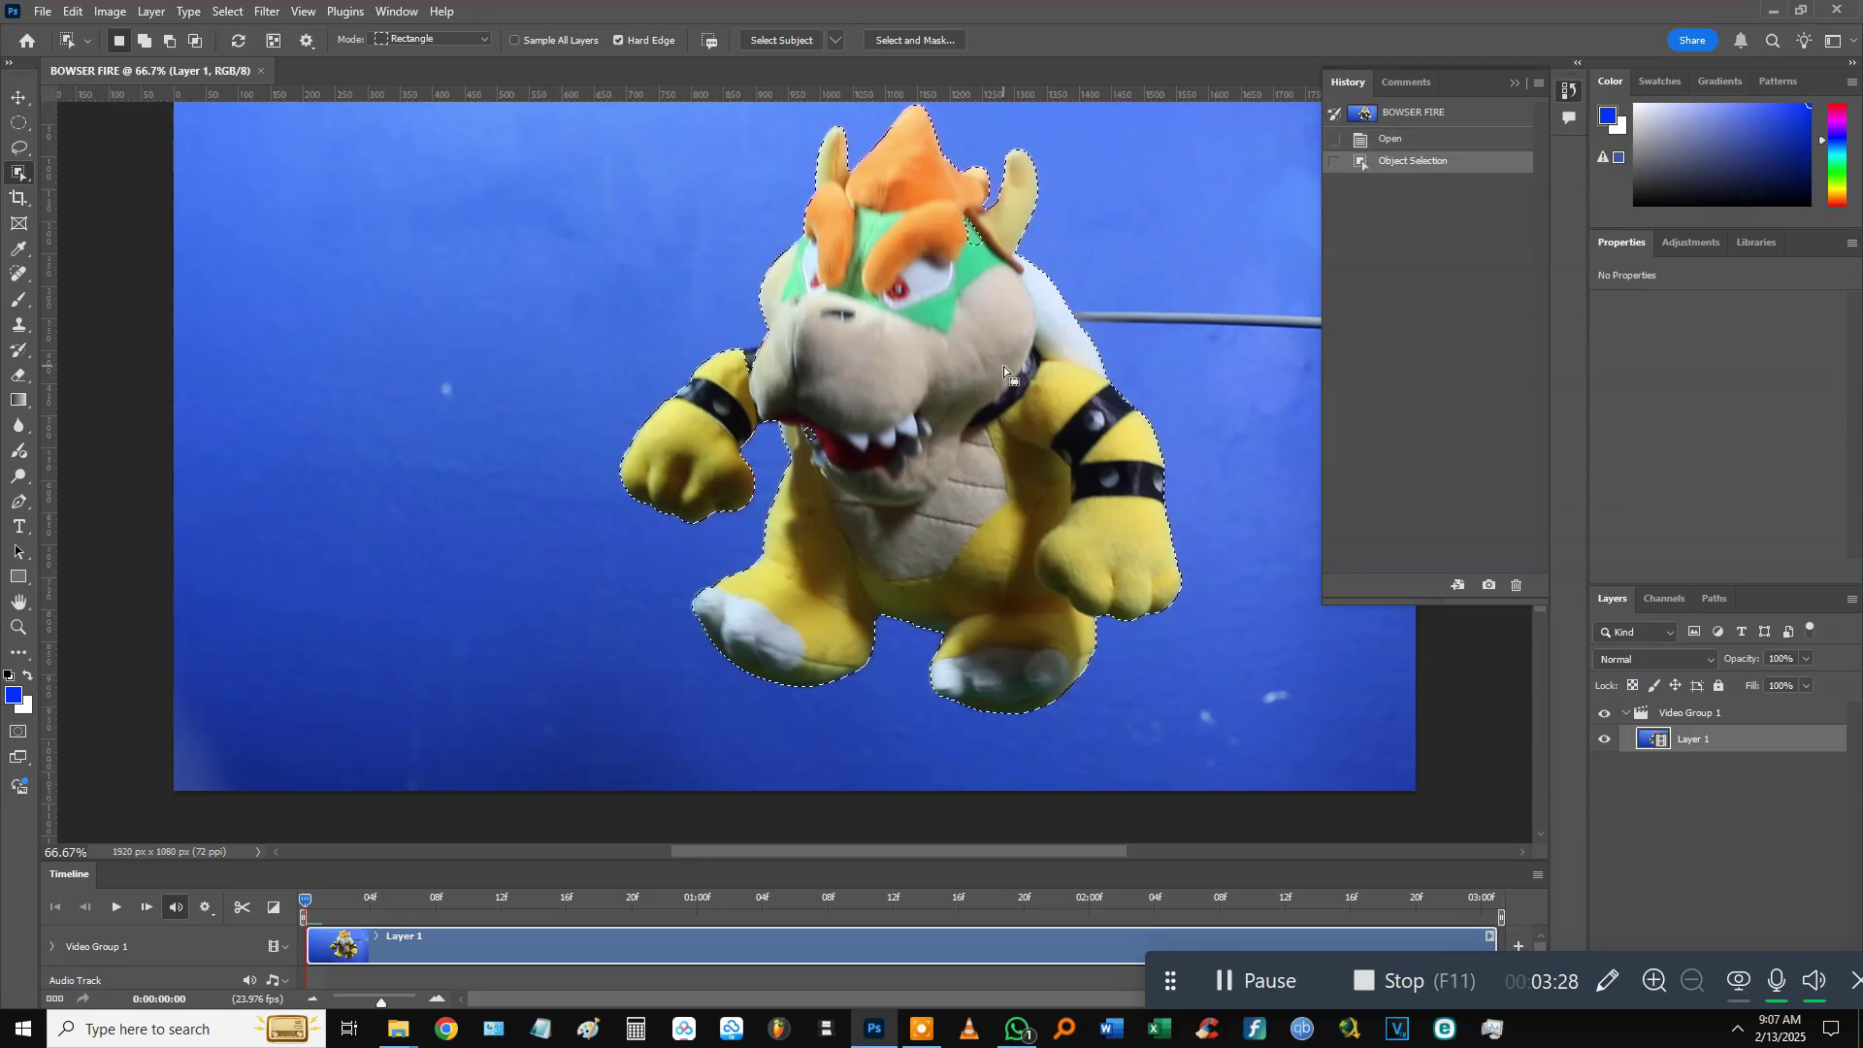
Refine the first frame's selection edge around Bowser's mouth, raised arm and horn with Quick Selection.
{"action": "left_click_drag", "start_coordinate": [18, 173], "coordinate": [74, 199]}
{"action": "left_click", "coordinate": [815, 443]}
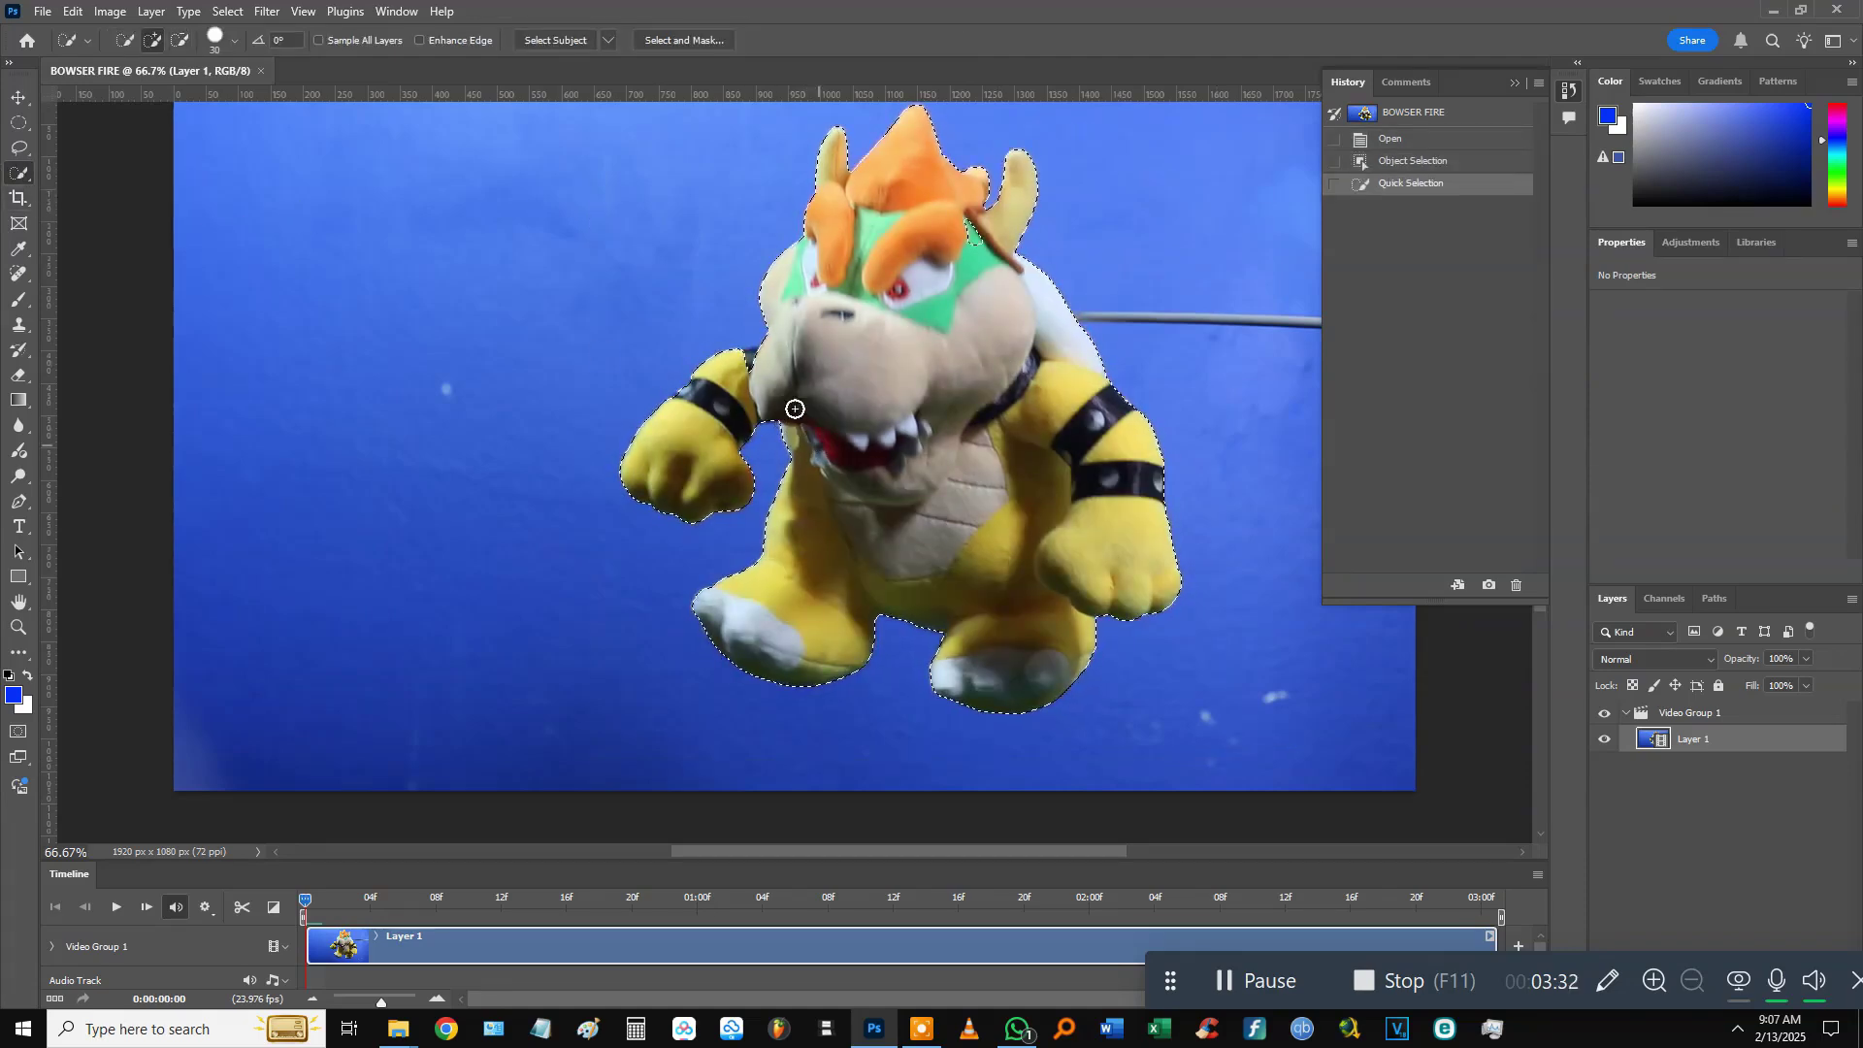
{"action": "left_click", "coordinate": [765, 360]}
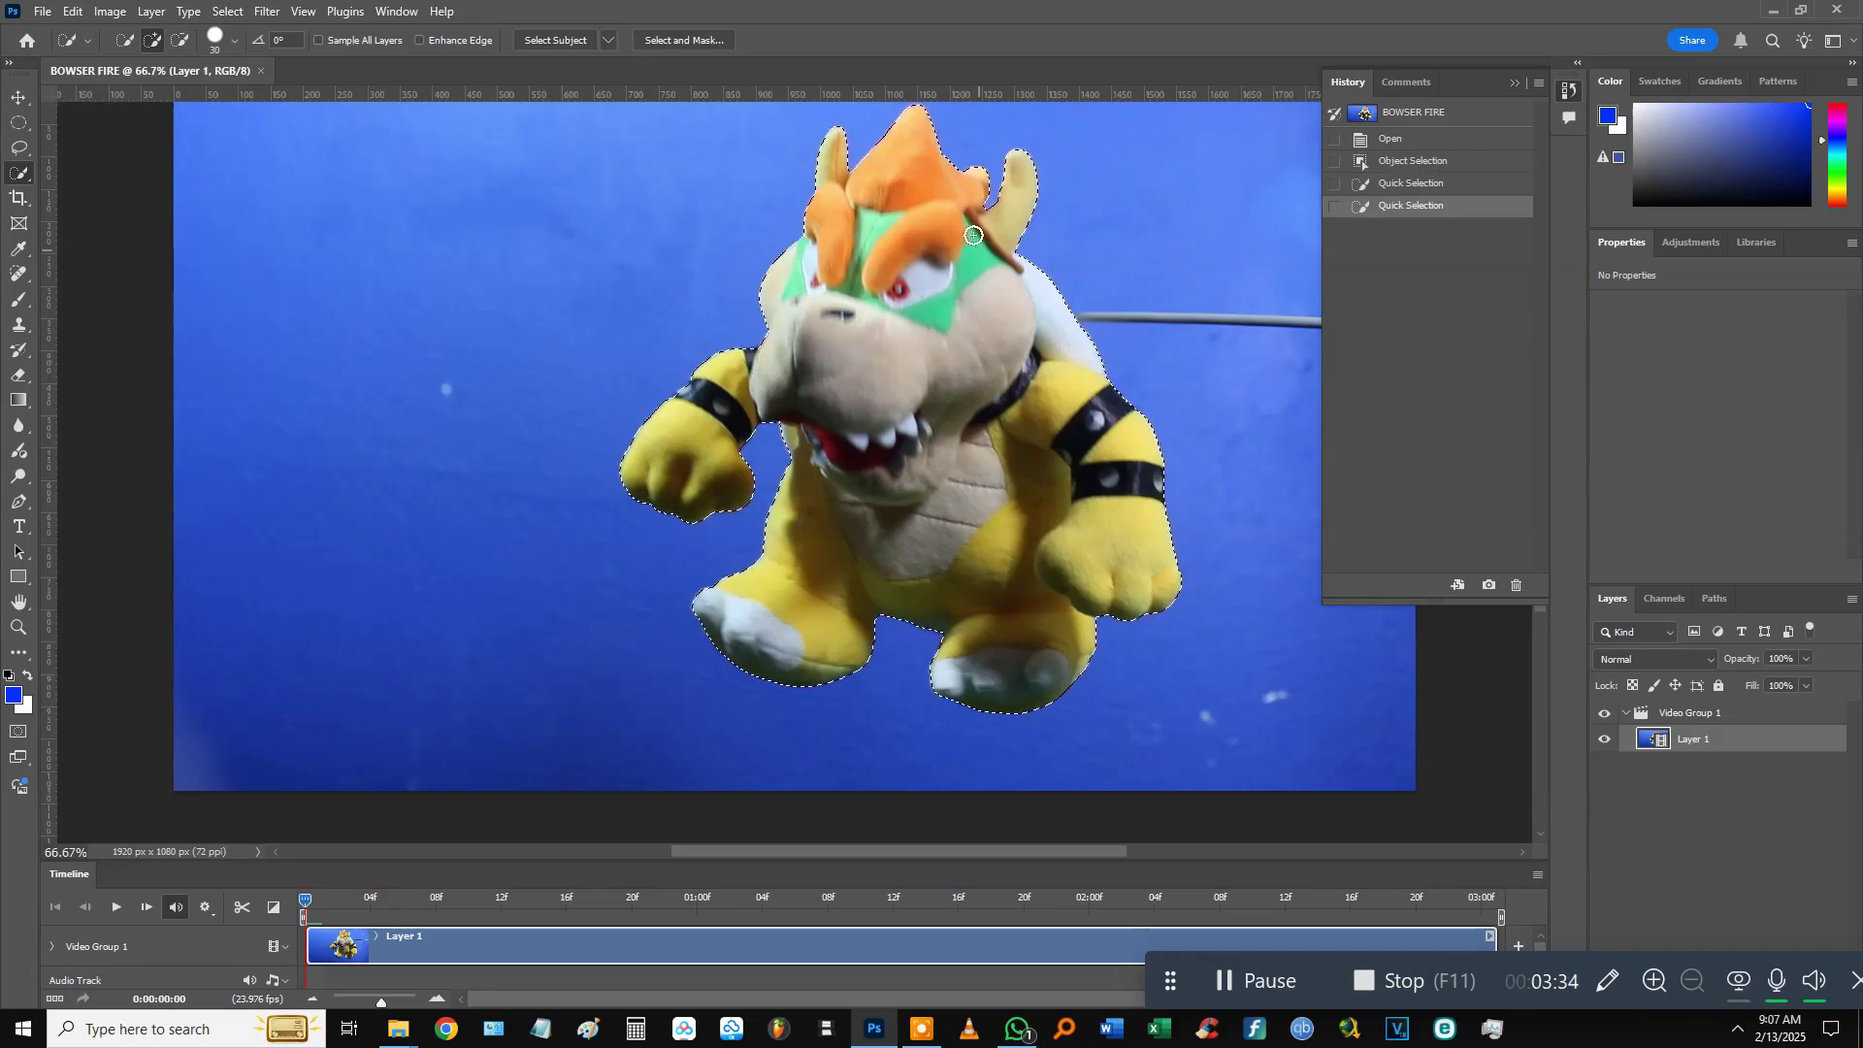
{"action": "left_click", "coordinate": [858, 524]}
{"action": "scroll", "coordinate": [947, 499], "scroll_direction": "down", "scroll_amount": 1}
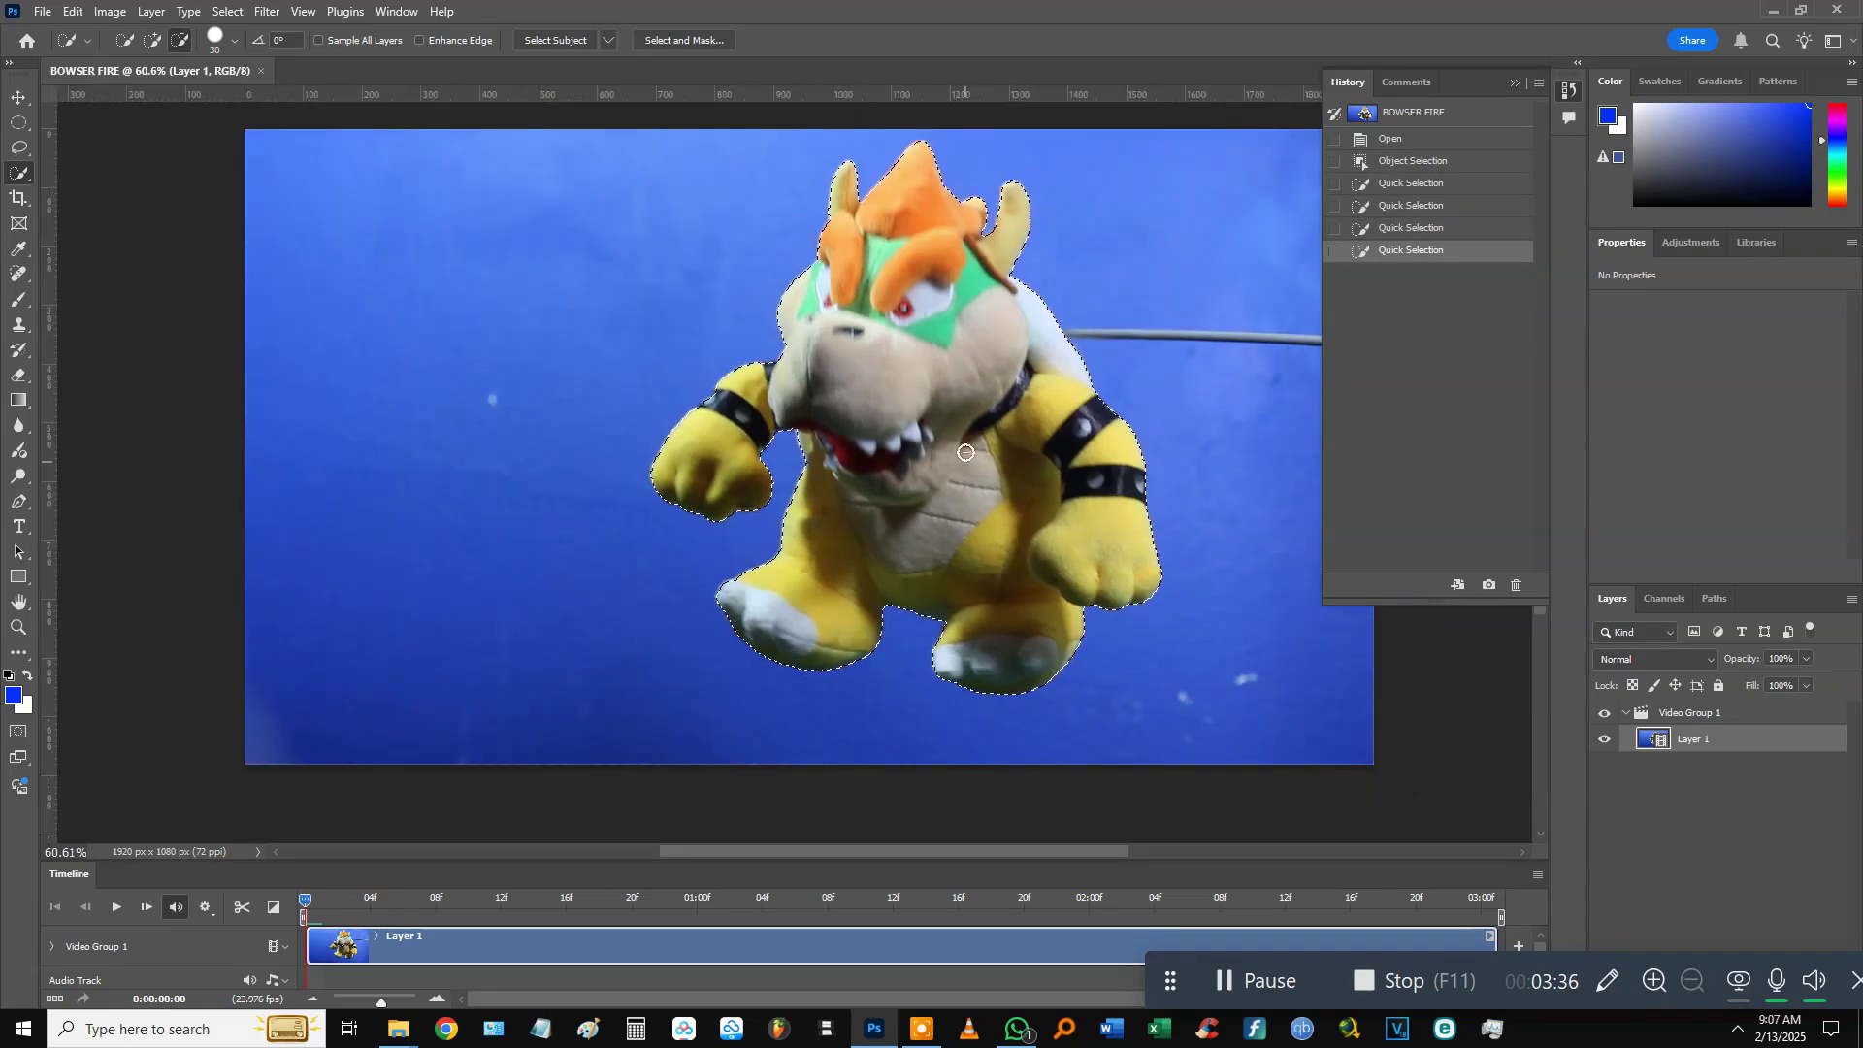
Invert the selection on the first frame, paint the background solid blue with the Brush tool, and deselect.
{"action": "right_click", "coordinate": [963, 427]}
{"action": "left_click", "coordinate": [994, 453]}
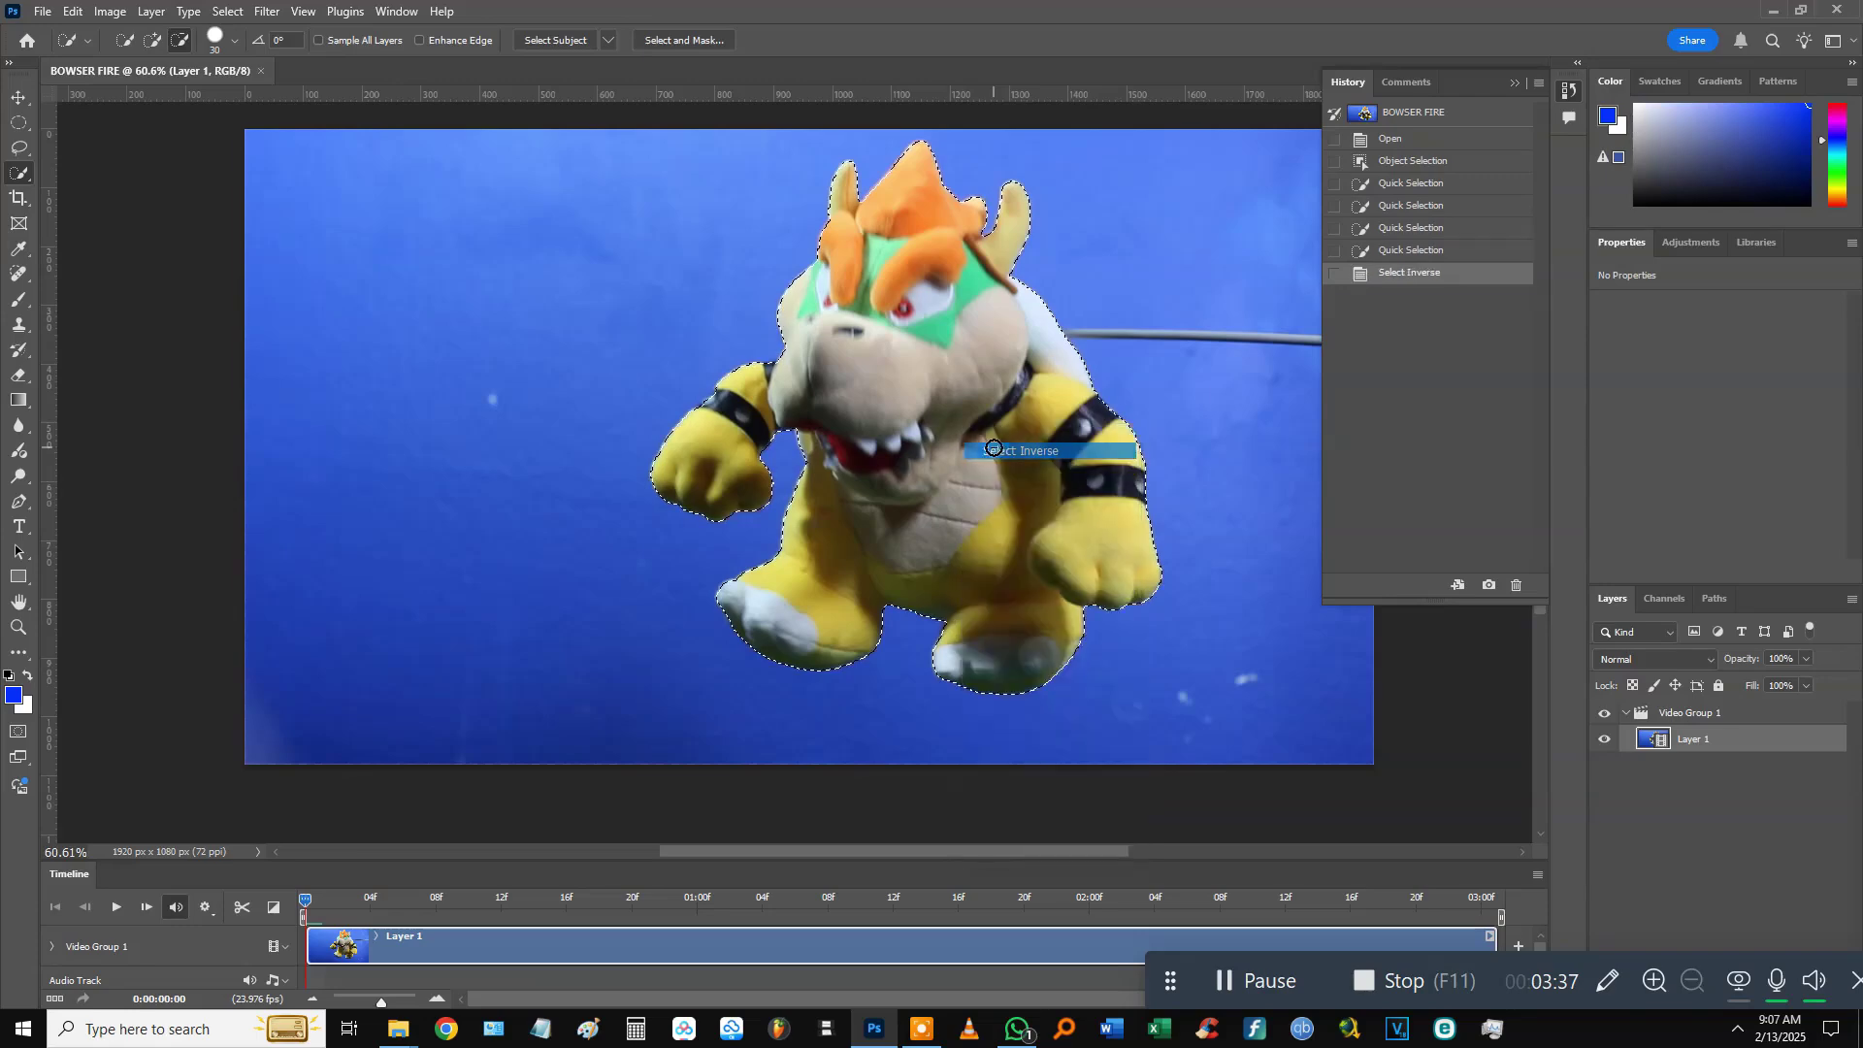
{"action": "key", "text": "b"}
{"action": "left_click", "coordinate": [626, 346]}
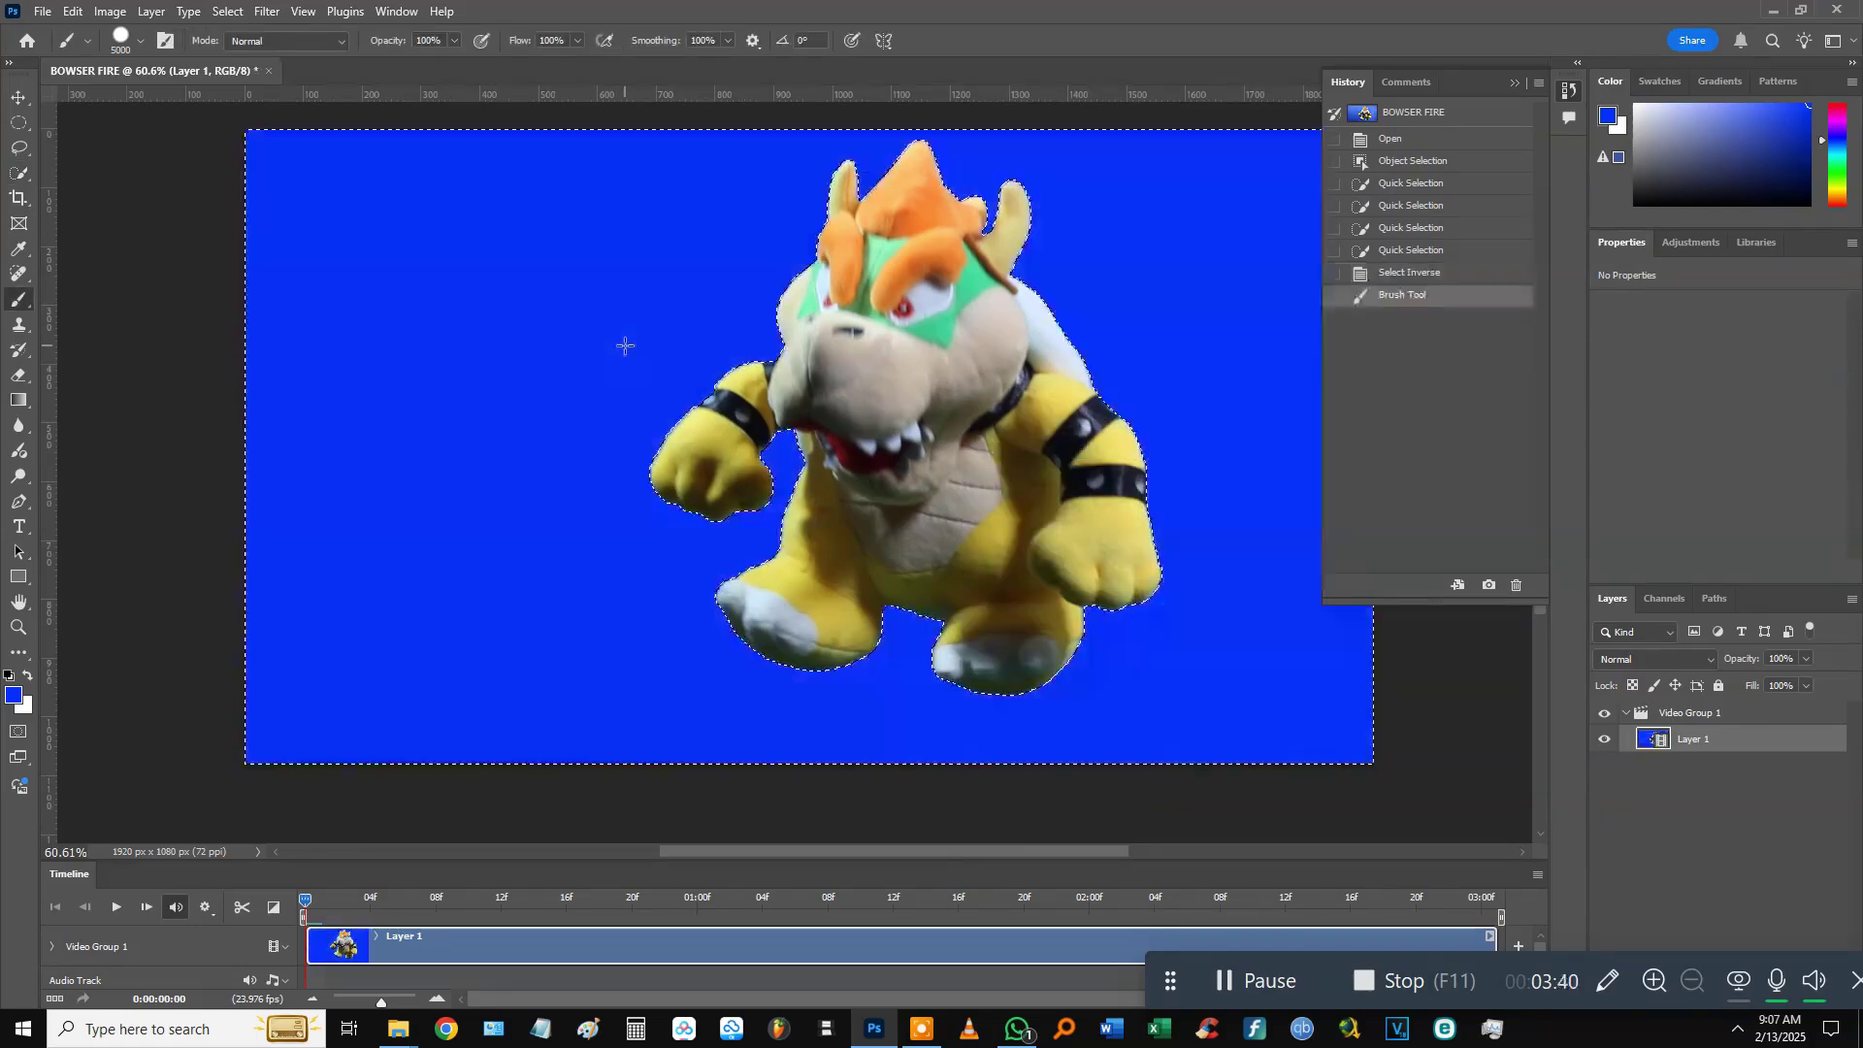
{"action": "key", "text": "ctrl+d"}
Save the document as BOWSER FIRE in Photoshop format in the BLUESCREEN folder, with Maximize Compatibility enabled.
{"action": "key", "text": "ctrl+shift+s"}
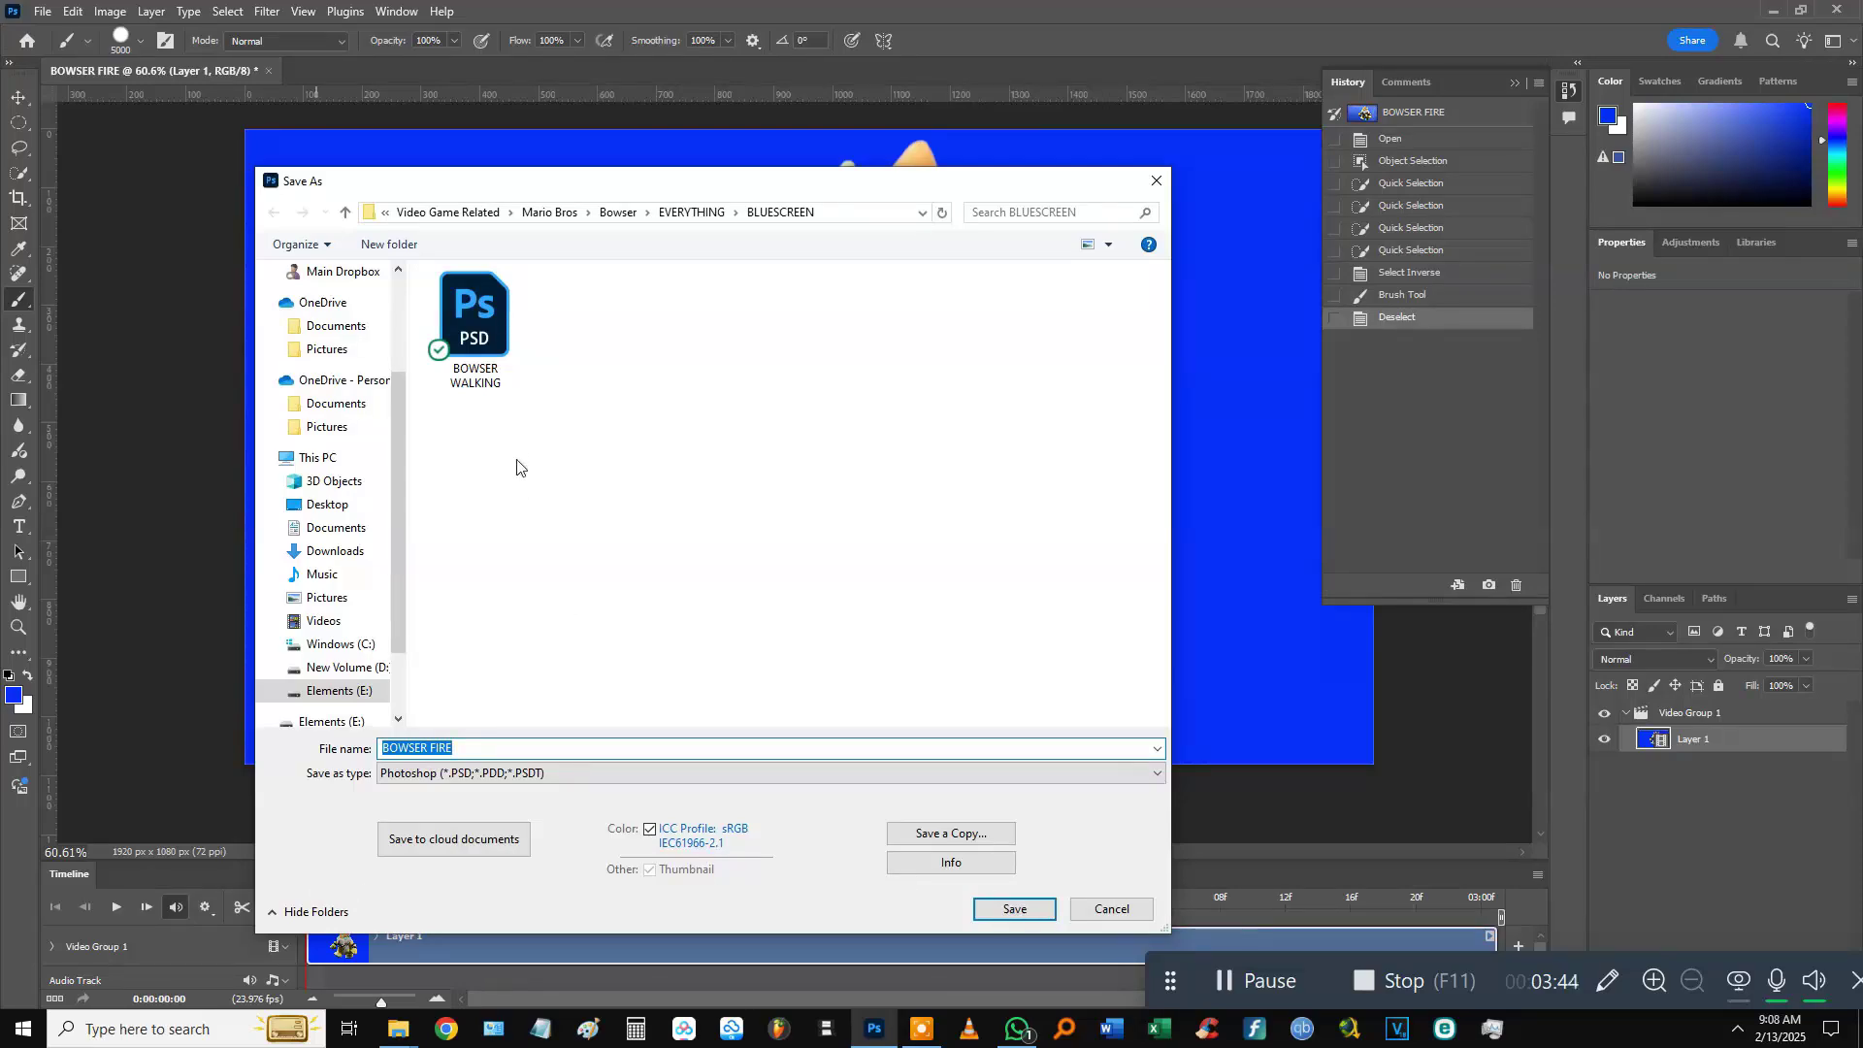
{"action": "key", "text": "Return"}
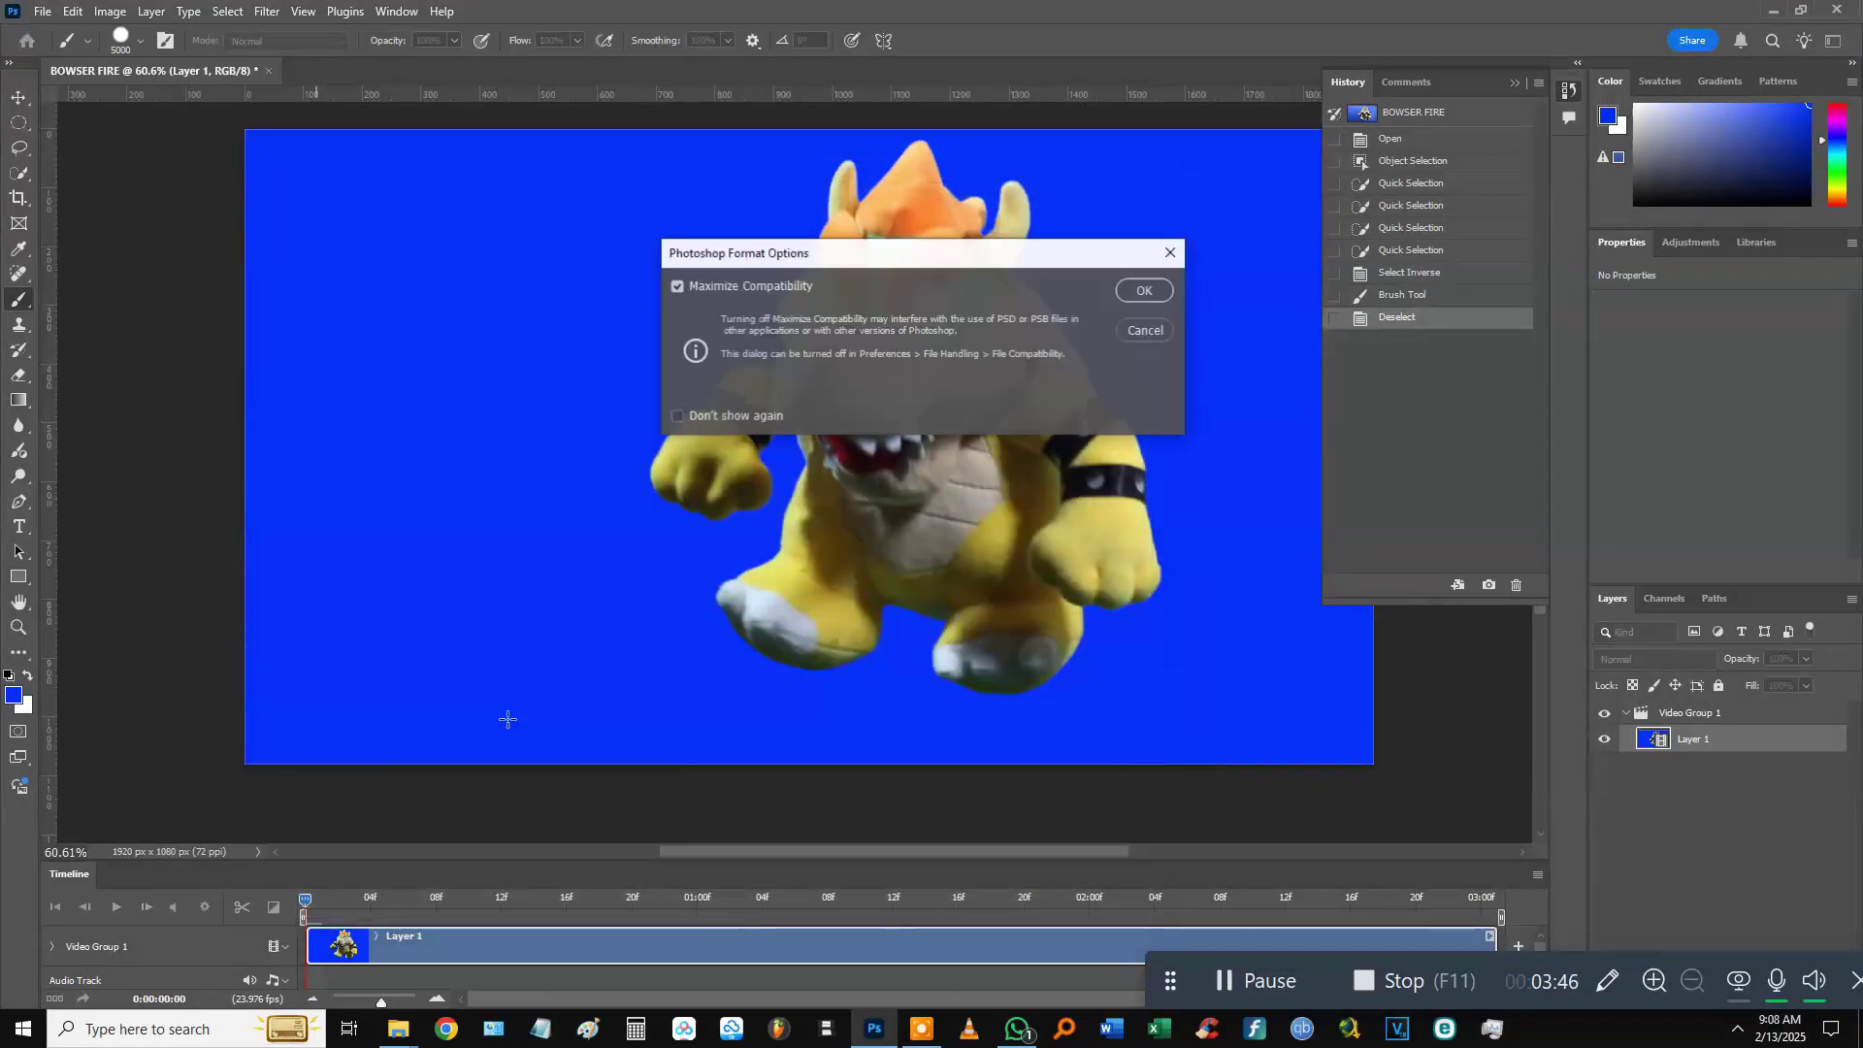
{"action": "left_click", "coordinate": [1164, 295]}
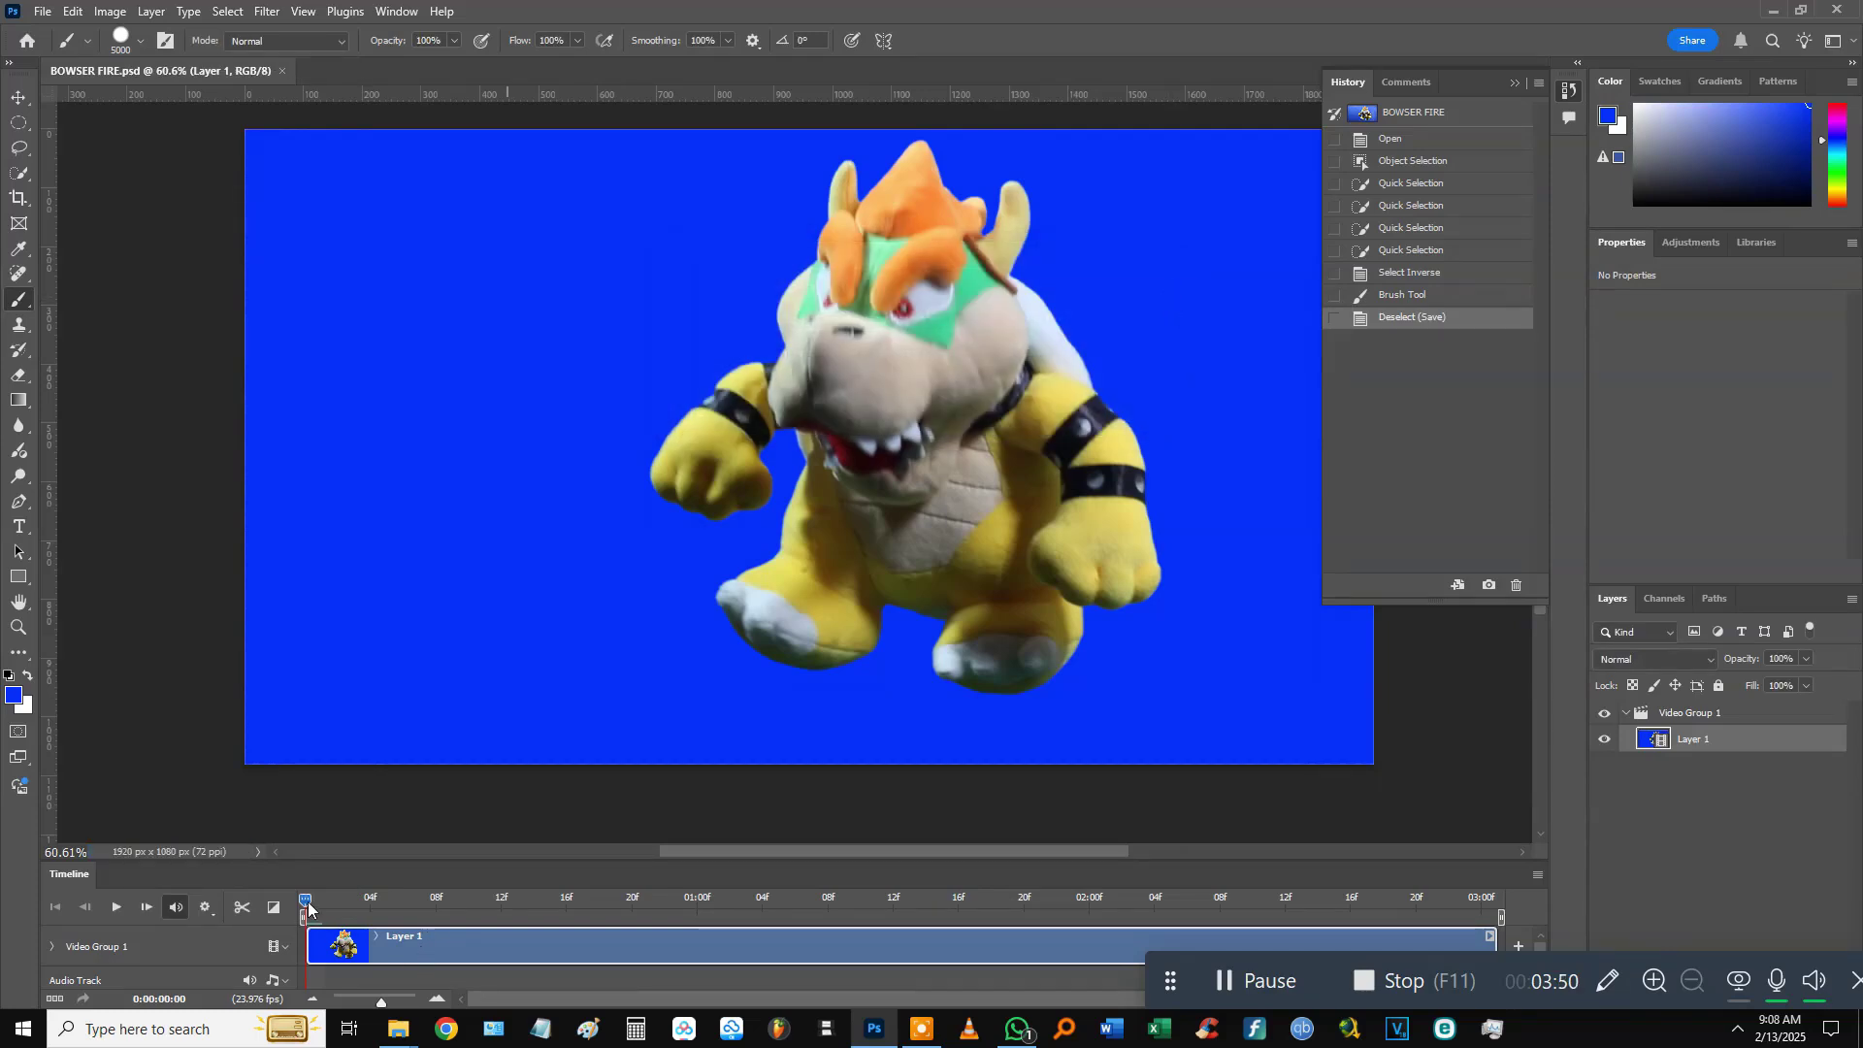
Magnify the timeline, advance the playhead to frame 1, and select Bowser there with Object Selection.
{"action": "mouse_move", "coordinate": [308, 909]}
{"action": "left_mouse_down"}
{"action": "mouse_move", "coordinate": [353, 905]}
{"action": "mouse_move", "coordinate": [275, 909]}
{"action": "mouse_move", "coordinate": [360, 905]}
{"action": "mouse_move", "coordinate": [291, 908]}
{"action": "left_mouse_up"}
{"action": "left_click_drag", "start_coordinate": [385, 1007], "coordinate": [415, 1003]}
{"action": "left_click_drag", "start_coordinate": [310, 905], "coordinate": [367, 904]}
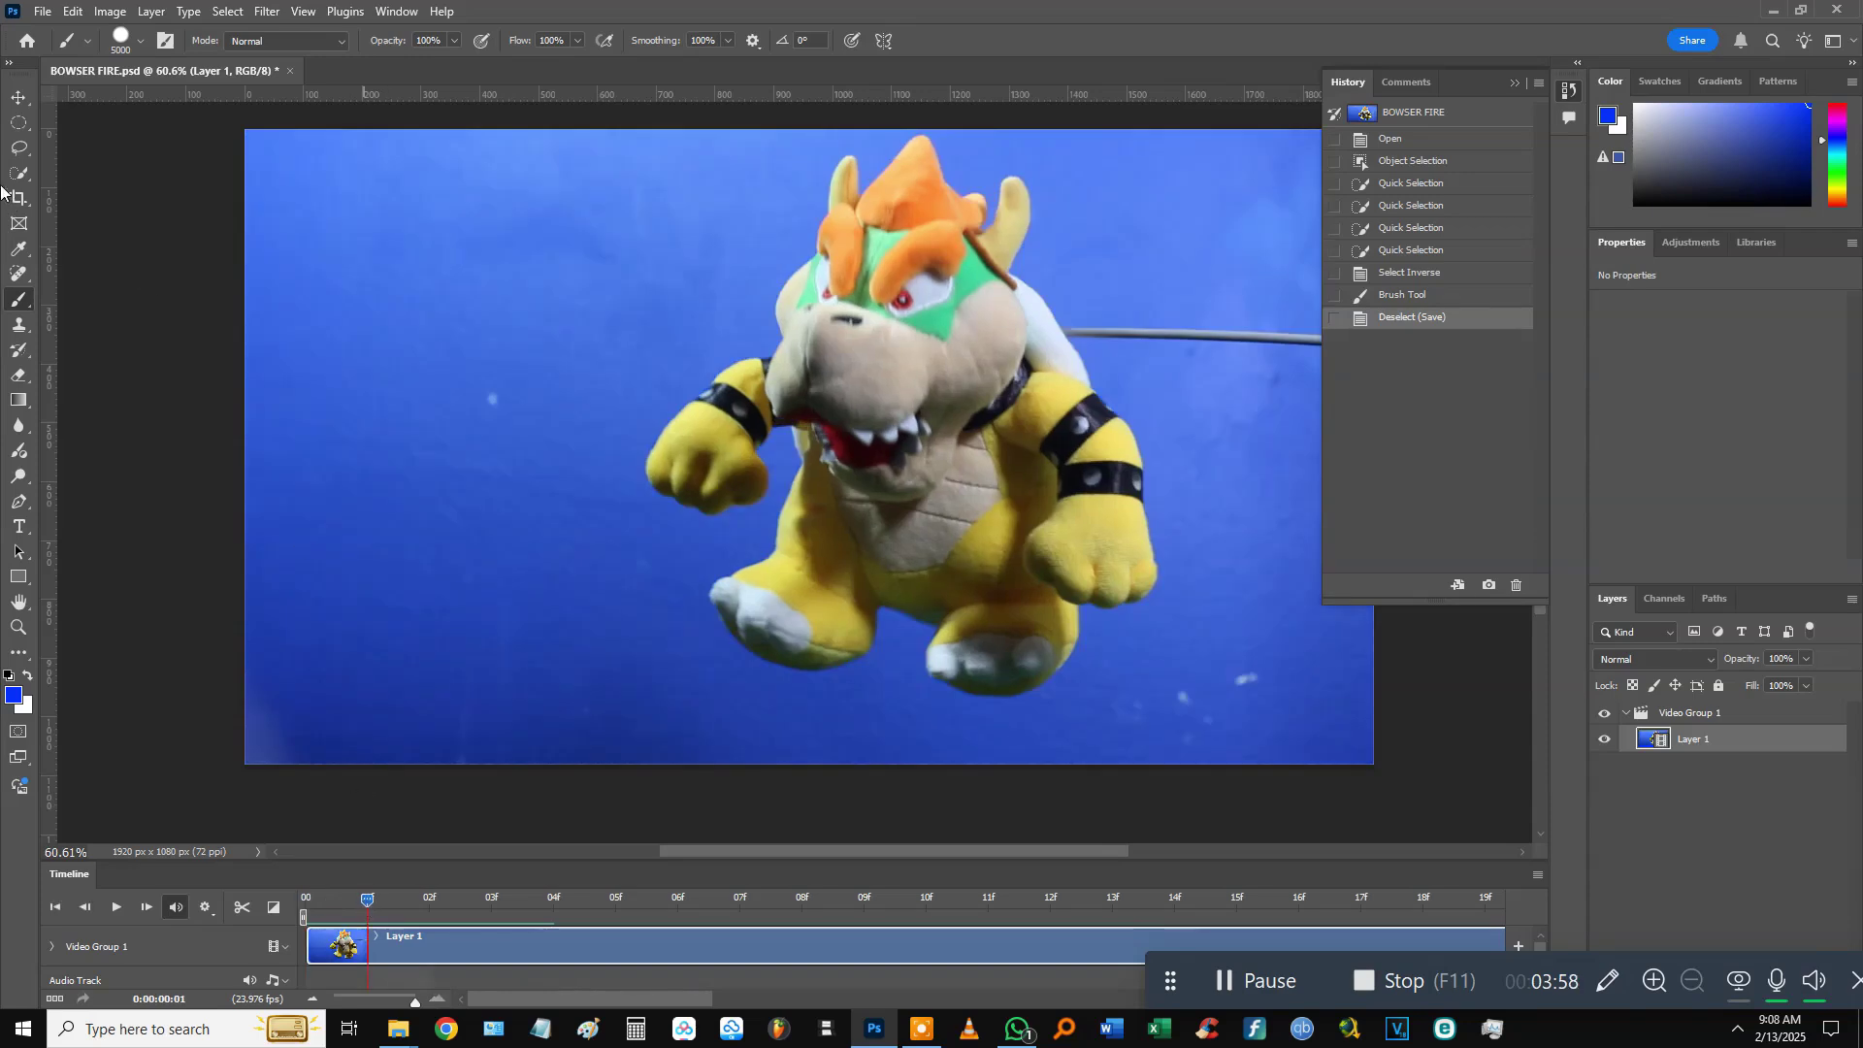
{"action": "left_click", "coordinate": [26, 176]}
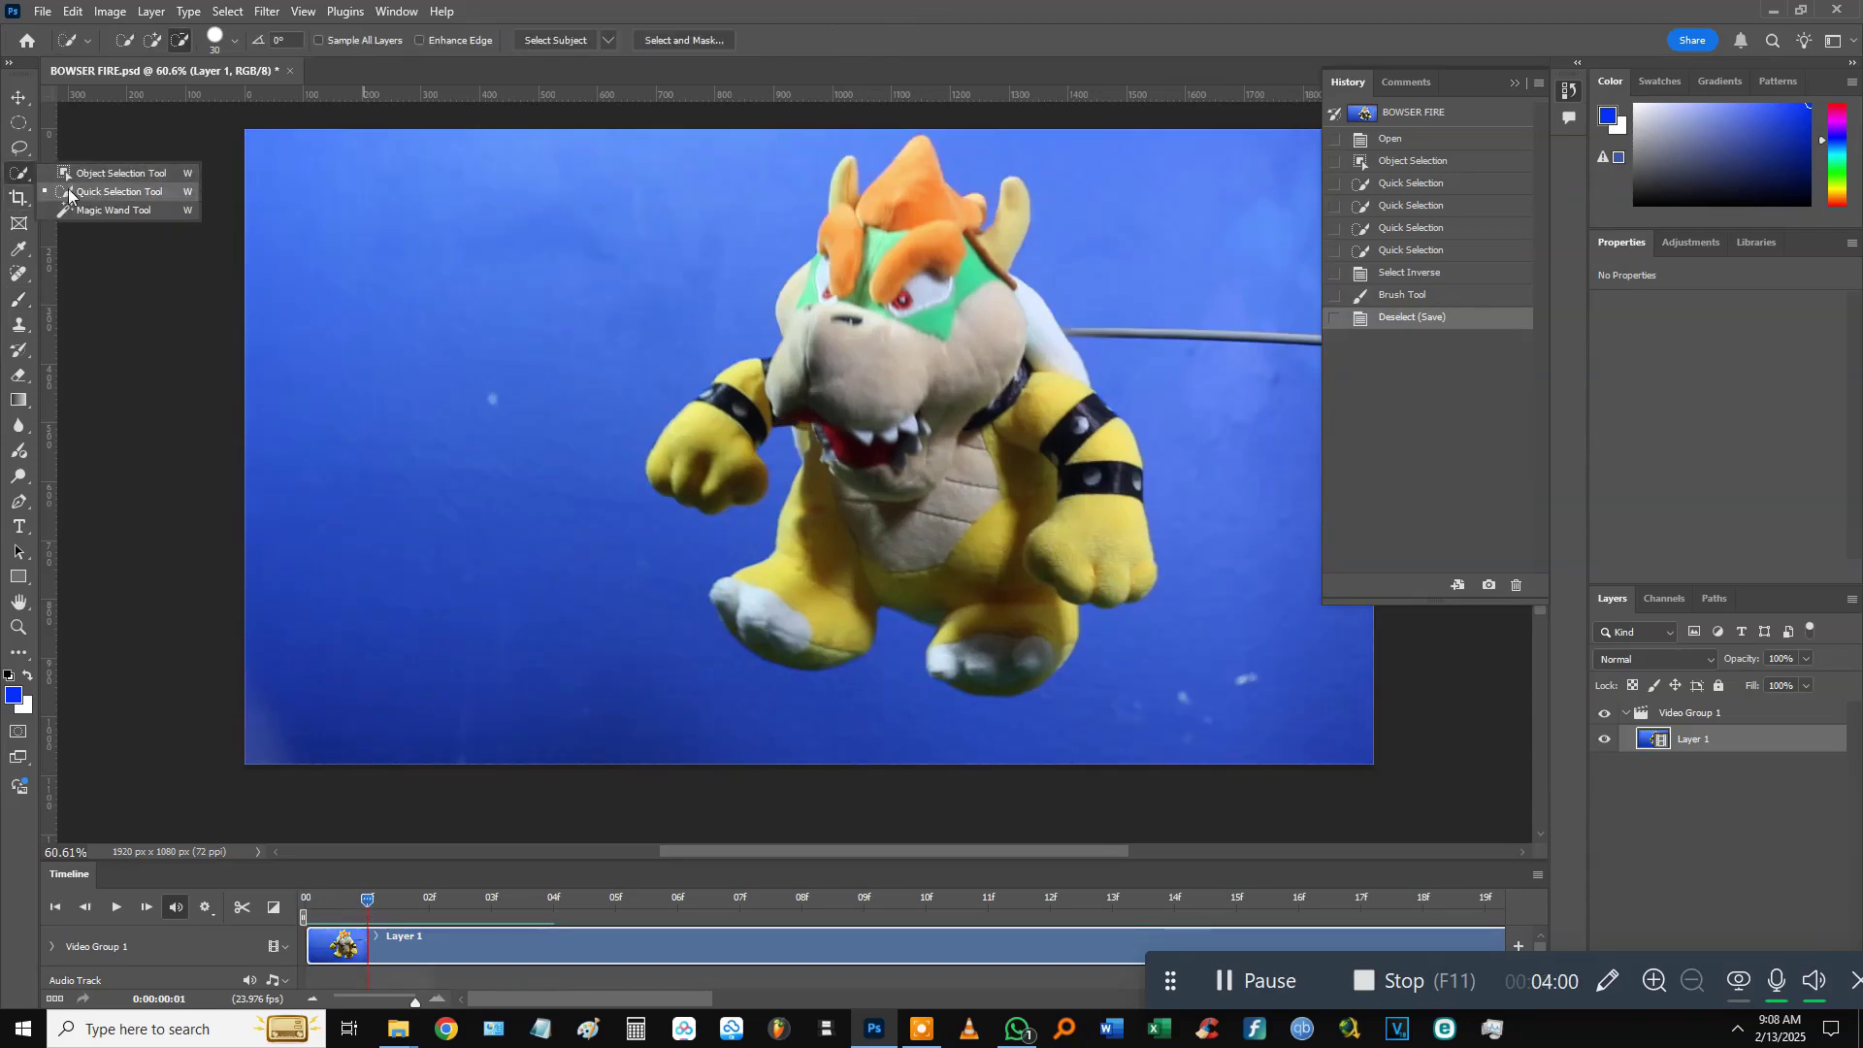
{"action": "left_click", "coordinate": [88, 178]}
{"action": "left_click_drag", "start_coordinate": [663, 139], "coordinate": [1183, 718]}
Refine the frame 1 selection around Bowser's head and the gap between face and raised arm with Quick Selection.
{"action": "left_click", "coordinate": [20, 176]}
{"action": "left_click", "coordinate": [87, 191]}
{"action": "left_click", "coordinate": [964, 291]}
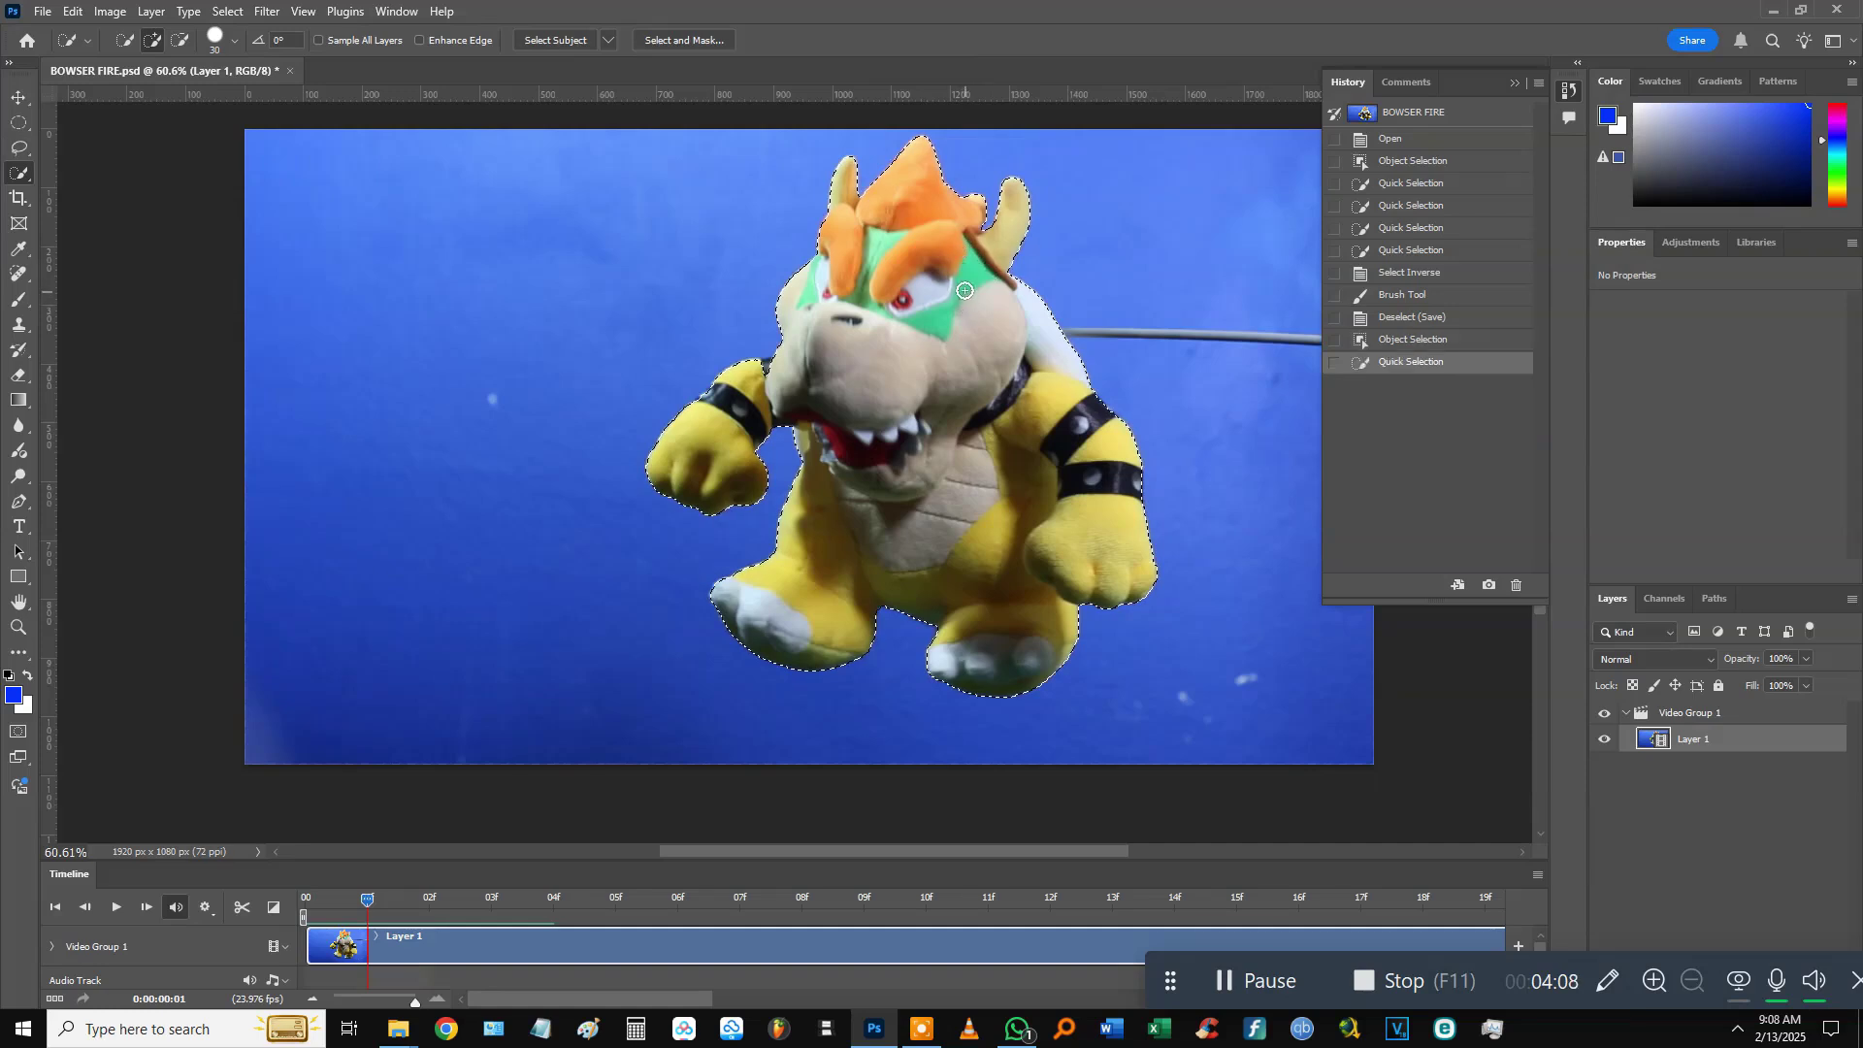
{"action": "left_click", "coordinate": [757, 372]}
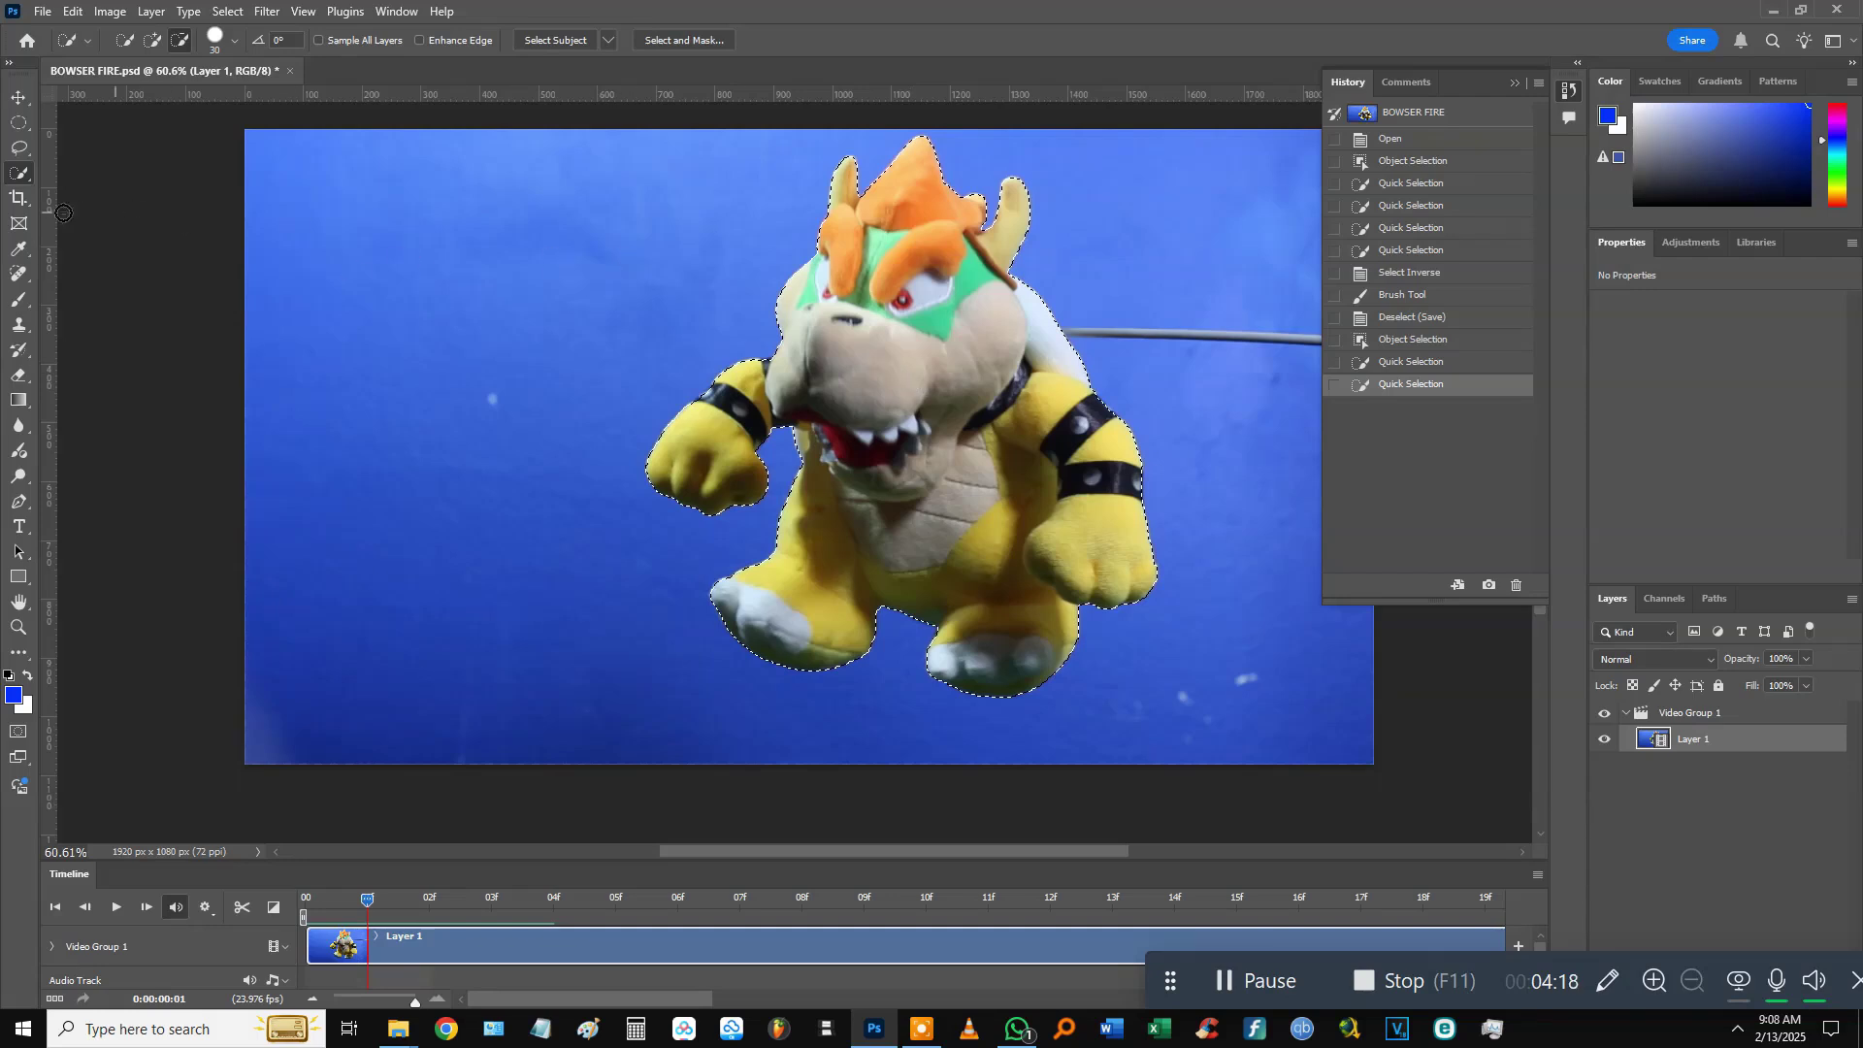
Invert the frame 1 selection, paint the background solid blue with the Brush tool, deselect, and advance the playhead.
{"action": "right_click", "coordinate": [836, 330]}
{"action": "left_click", "coordinate": [878, 357]}
{"action": "key", "text": "b"}
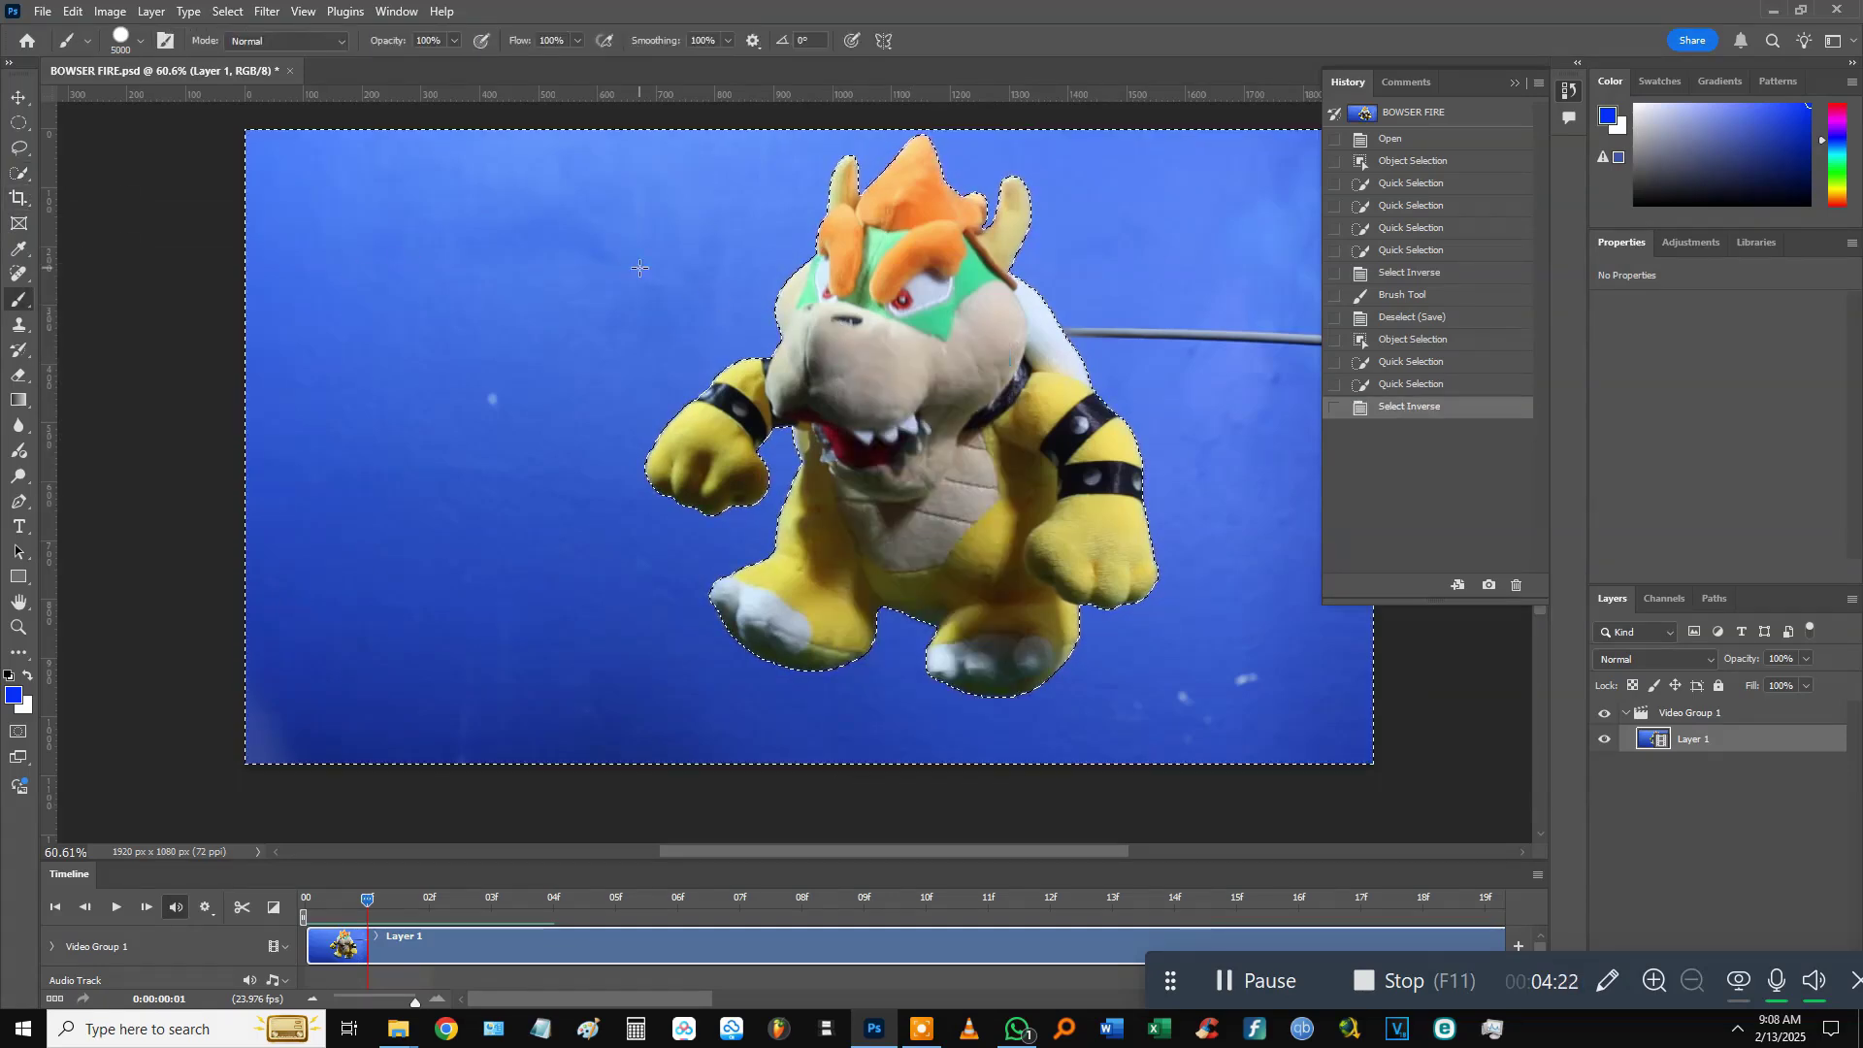
{"action": "left_click", "coordinate": [638, 266]}
{"action": "key", "text": "ctrl+d"}
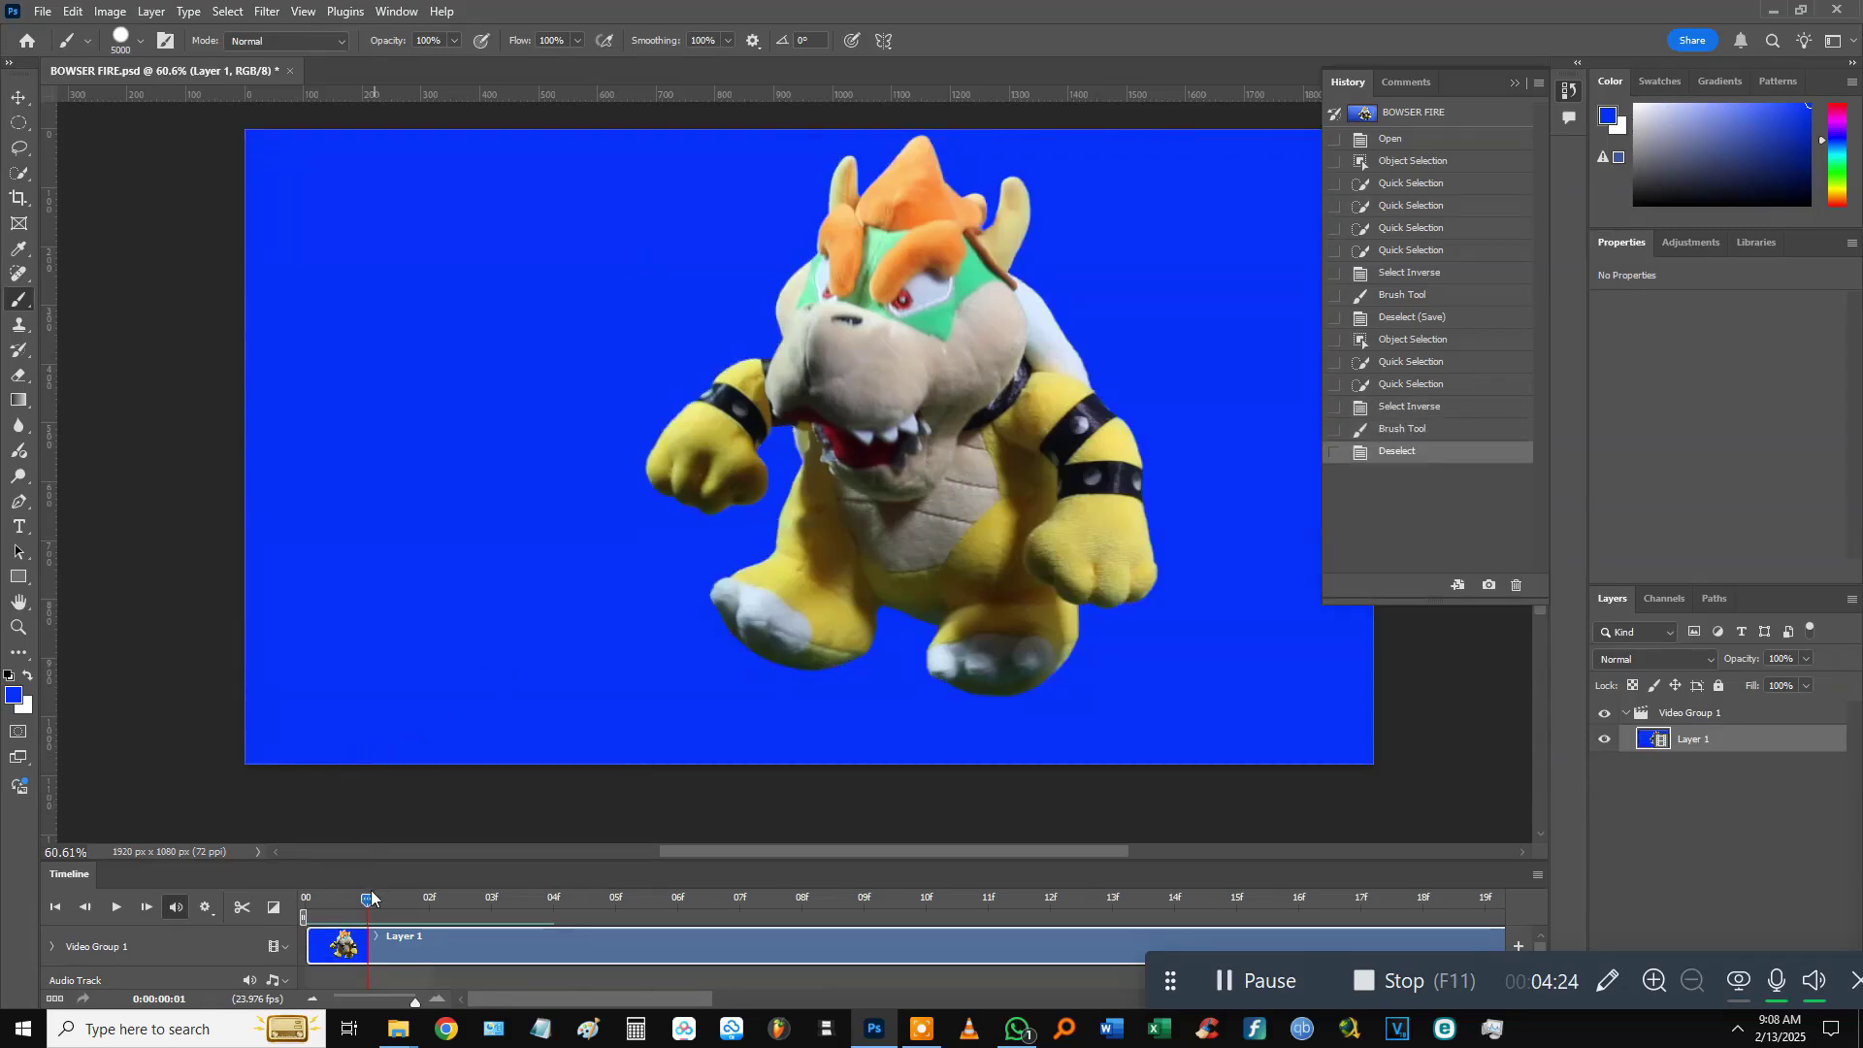
{"action": "mouse_move", "coordinate": [350, 898]}
{"action": "left_mouse_down"}
{"action": "mouse_move", "coordinate": [303, 906]}
{"action": "mouse_move", "coordinate": [434, 912]}
{"action": "mouse_move", "coordinate": [368, 910]}
{"action": "left_mouse_up"}
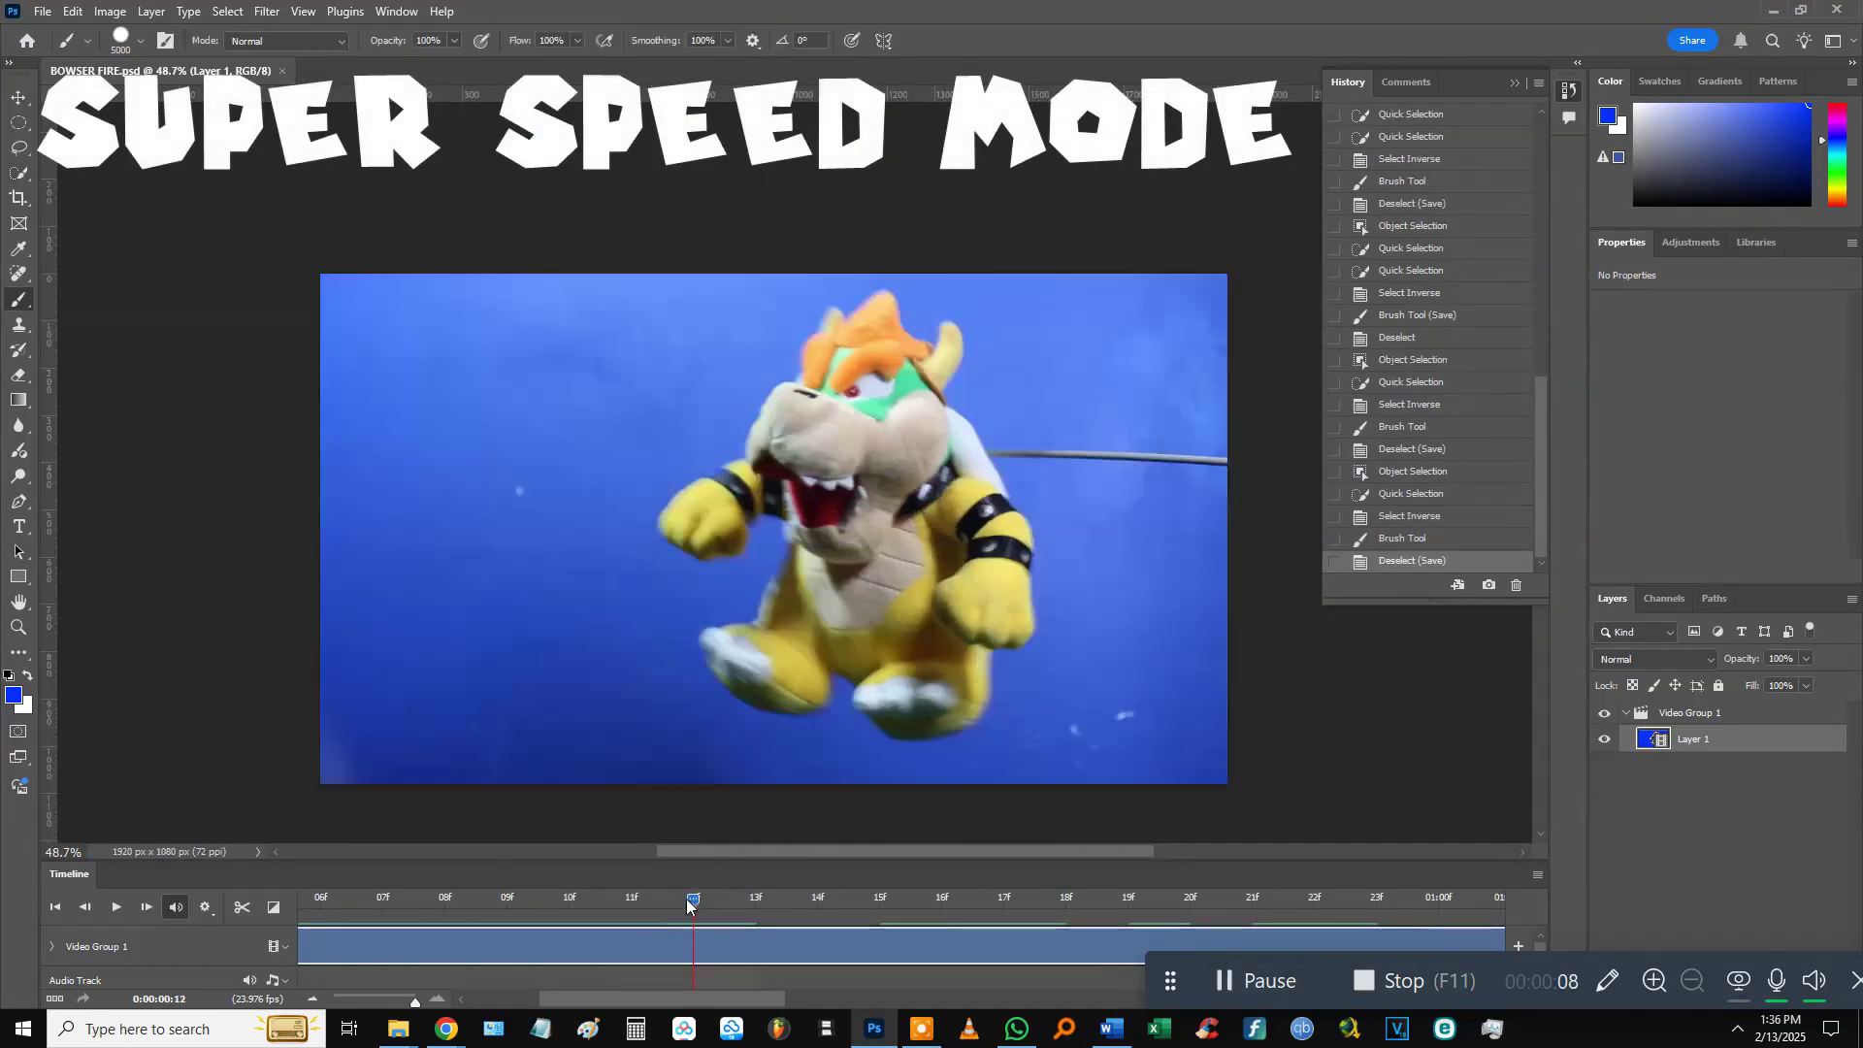
On frame 12, isolate the background around Bowser, paint it solid blue with the Brush tool, and deselect.
{"action": "key", "text": "ctrl+shift+i"}
{"action": "key", "text": "b"}
{"action": "key", "text": "ctrl+d"}
Select Bowser on frame 13, invert the selection, and paint the background solid blue.
{"action": "left_click_drag", "start_coordinate": [649, 280], "coordinate": [1101, 754]}
{"action": "key", "text": "ctrl+shift+i"}
{"action": "key", "text": "ctrl+d"}
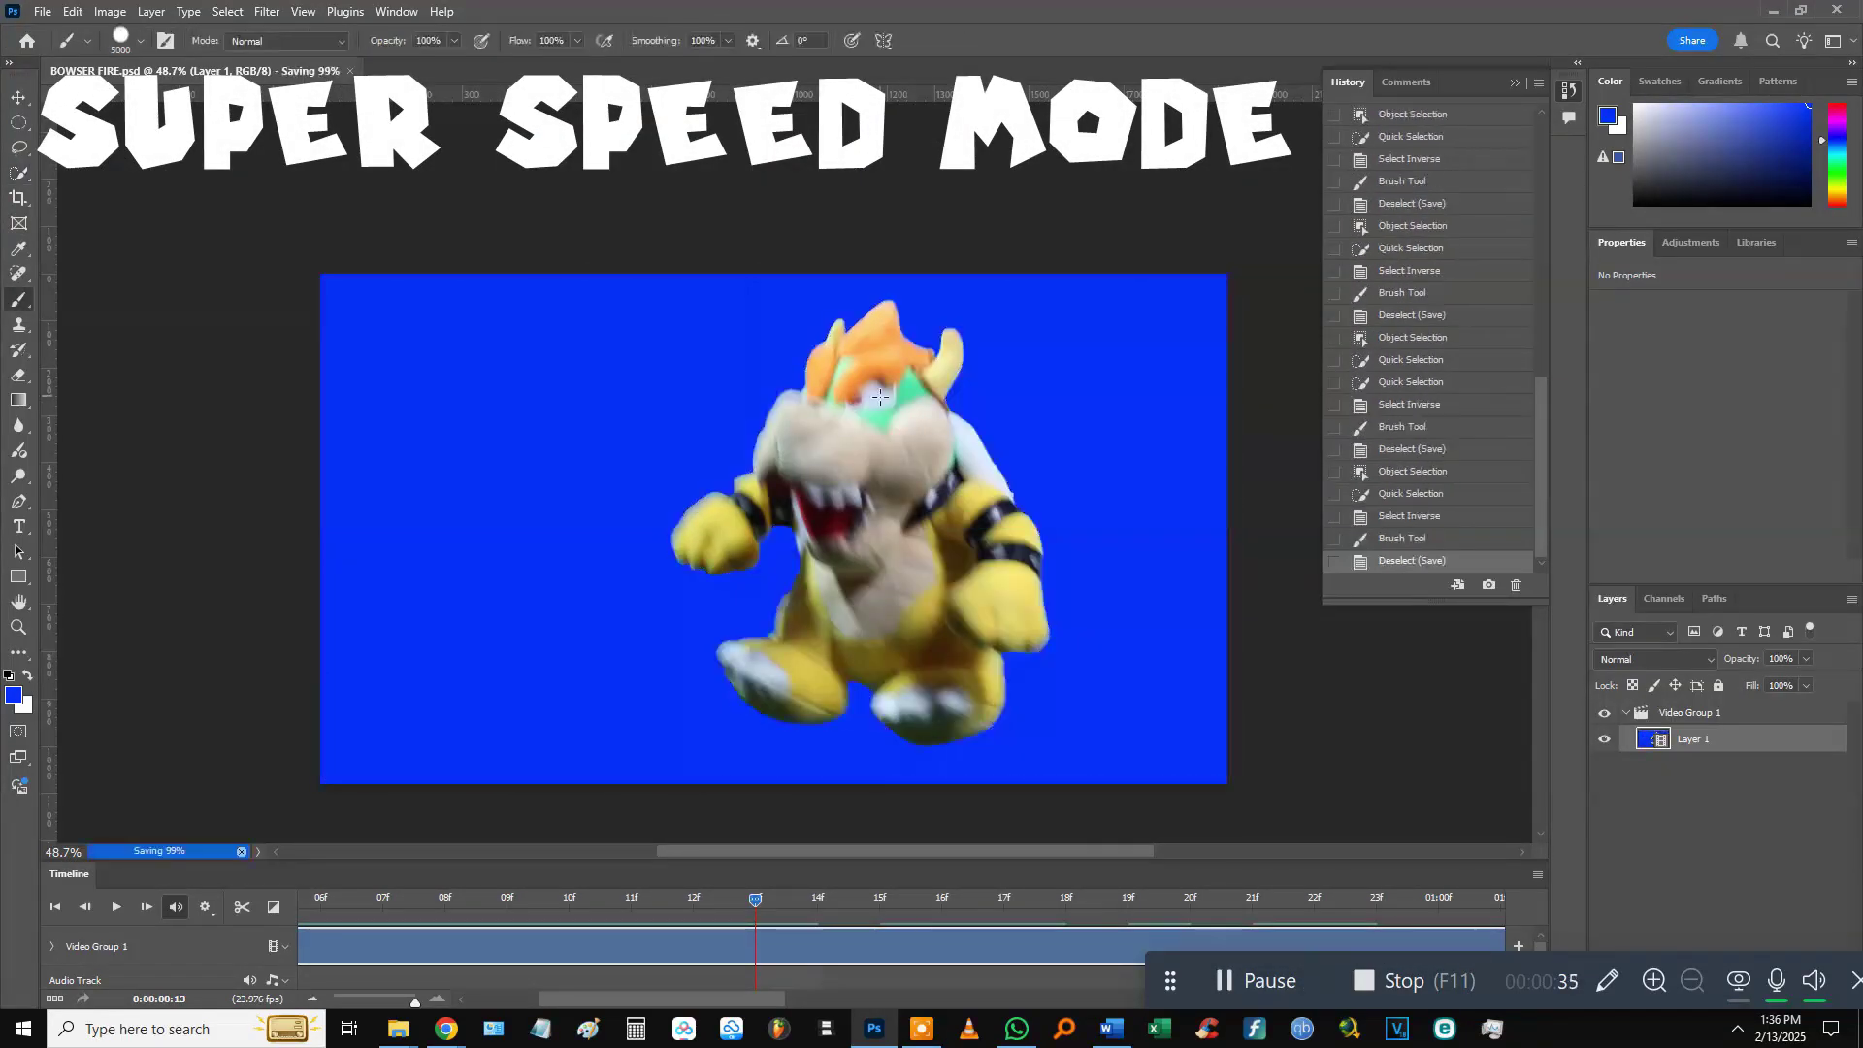
Undo the frame 13 background fill, correct the selection with Elliptical Marquee, and repaint the inverted area blue.
{"action": "key", "text": "ctrl+z"}
{"action": "key", "text": "ctrl+z"}
{"action": "key", "text": "ctrl+z"}
{"action": "scroll", "coordinate": [754, 490], "scroll_direction": "up", "scroll_amount": 7}
{"action": "key", "text": "ctrl+shift+i"}
{"action": "key", "text": "ctrl+d"}
Advance to frame 14, select Bowser with Object Selection, replace the background with solid blue, and save.
{"action": "left_click_drag", "start_coordinate": [755, 901], "coordinate": [817, 900]}
{"action": "left_click_drag", "start_coordinate": [711, 291], "coordinate": [1184, 806]}
{"action": "scroll", "coordinate": [834, 544], "scroll_direction": "up", "scroll_amount": 4}
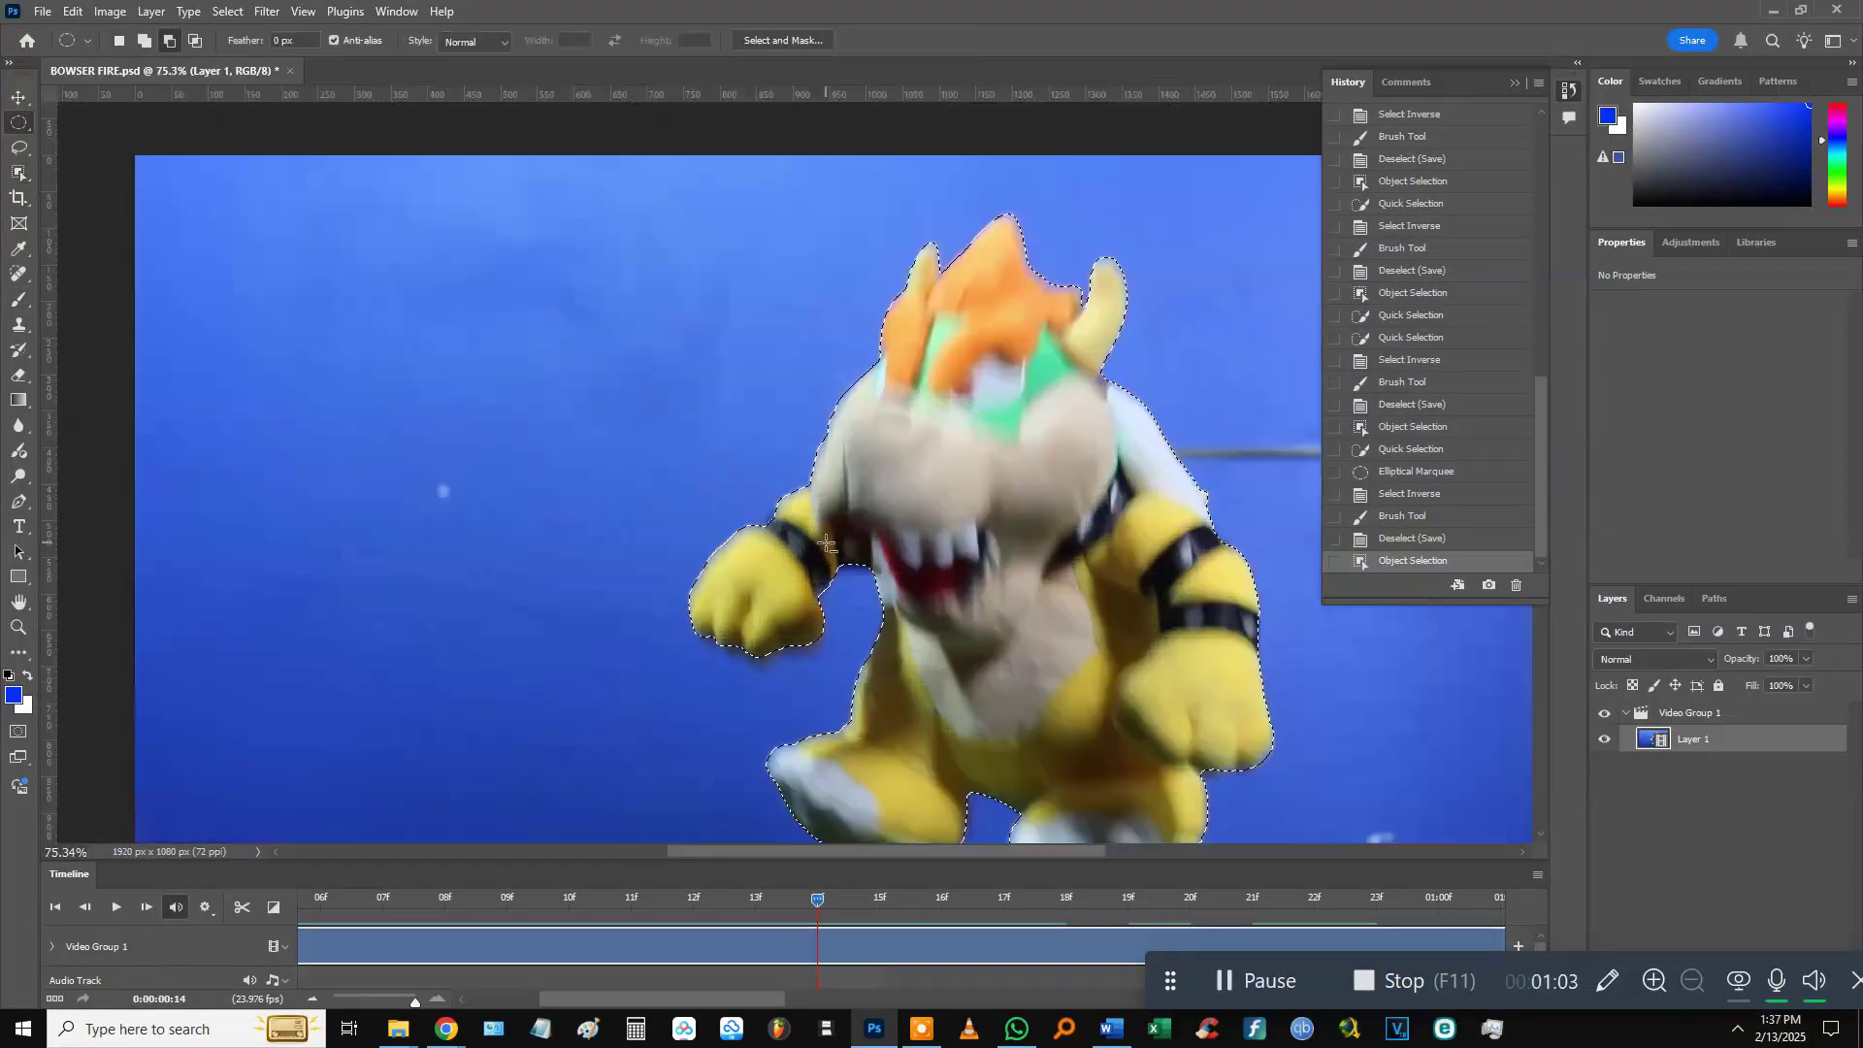
{"action": "key", "text": "ctrl+shift+i"}
{"action": "key", "text": "ctrl+d"}
{"action": "key", "text": "ctrl+s"}
Advance to frame 15 and try to select Bowser and invert the selection for the blue background fill.
{"action": "left_click_drag", "start_coordinate": [817, 900], "coordinate": [879, 900]}
{"action": "left_click_drag", "start_coordinate": [737, 320], "coordinate": [1144, 767]}
{"action": "key", "text": "ctrl+shift+i"}
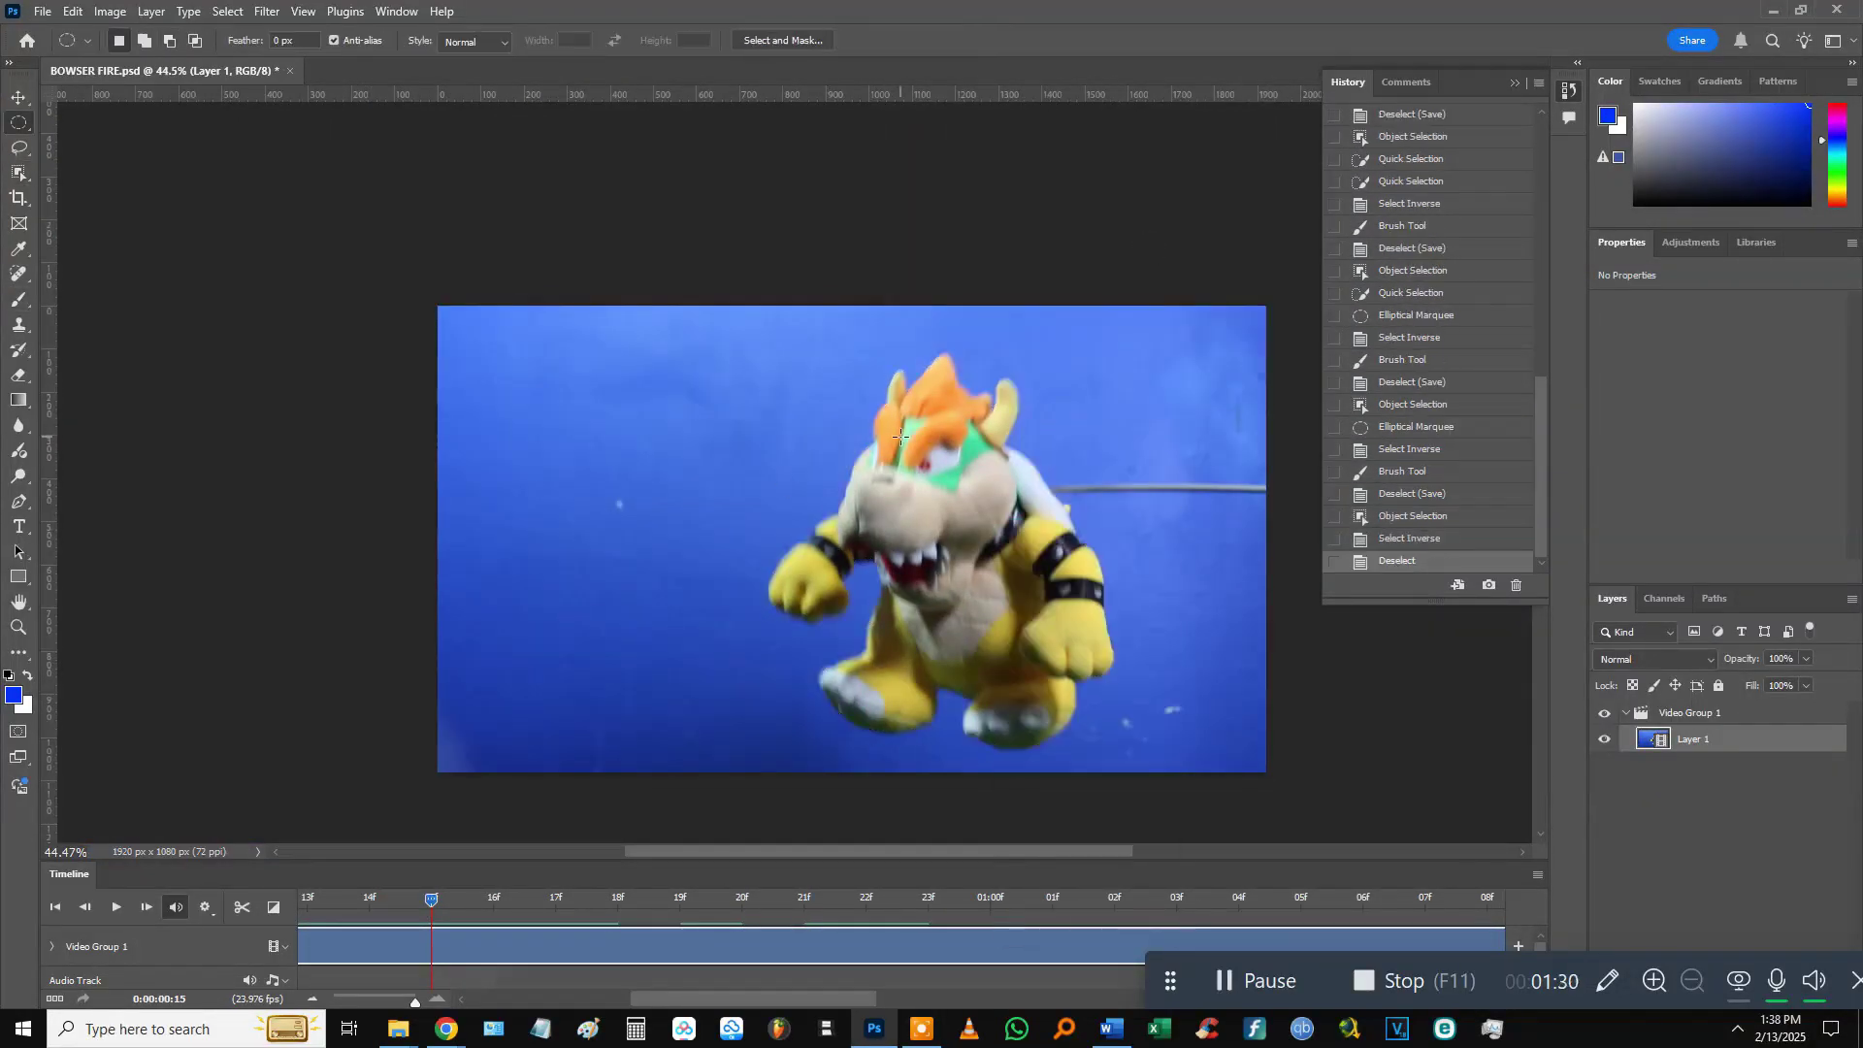
{"action": "left_click", "coordinate": [582, 534]}
{"action": "key", "text": "ctrl+d"}
{"action": "key", "text": "ctrl+s"}
Undo the last frame 15 changes and clear the selection.
{"action": "key", "text": "ctrl+z"}
{"action": "key", "text": "ctrl+z"}
{"action": "key", "text": "ctrl+z"}
{"action": "key", "text": "ctrl+d"}
Reselect Bowser on frame 15, refine the selection with Elliptical Marquee, paint the inverted area blue, and save.
{"action": "left_click_drag", "start_coordinate": [745, 341], "coordinate": [1169, 748]}
{"action": "scroll", "coordinate": [853, 543], "scroll_direction": "up", "scroll_amount": 5}
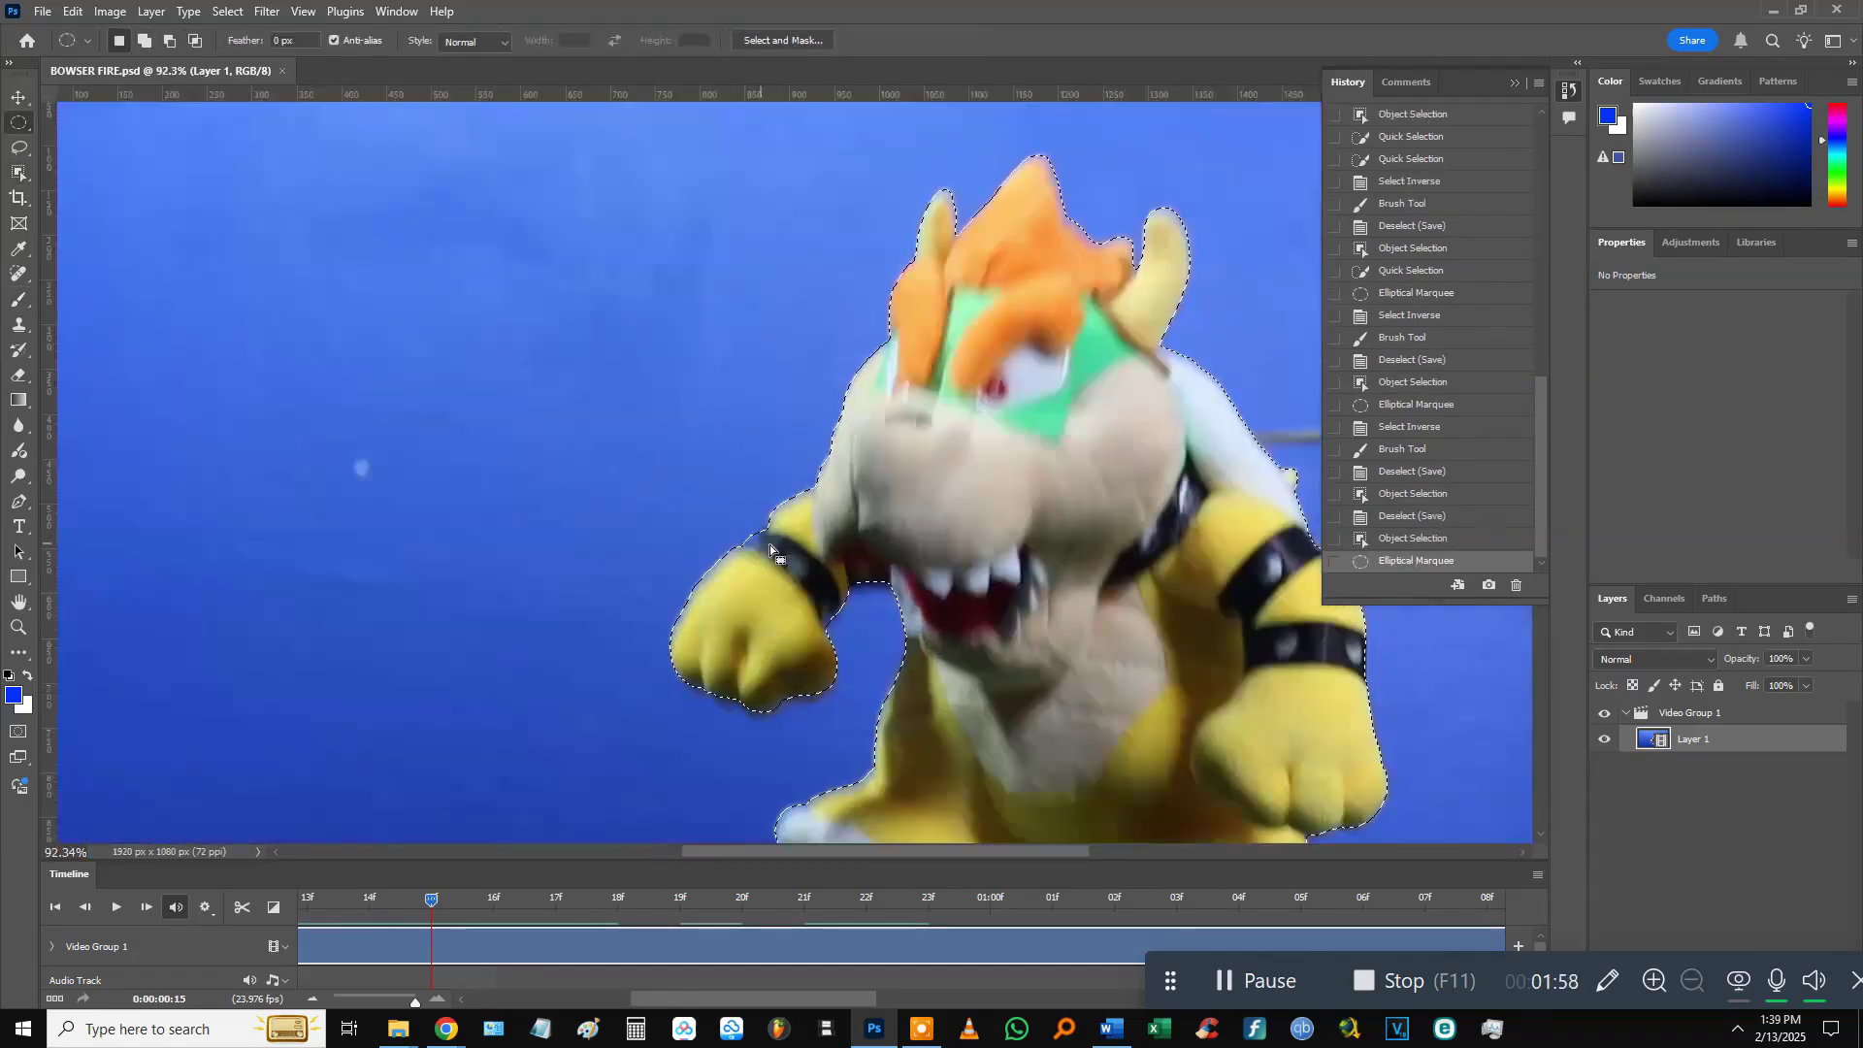
{"action": "key", "text": "ctrl+shift+i"}
{"action": "key", "text": "ctrl+d"}
{"action": "key", "text": "ctrl+s"}
Advance to frame 16, select Bowser, replace the background with solid blue, and save the document.
{"action": "left_click_drag", "start_coordinate": [430, 901], "coordinate": [493, 900]}
{"action": "left_click_drag", "start_coordinate": [742, 335], "coordinate": [1150, 767]}
{"action": "key", "text": "ctrl+shift+i"}
{"action": "key", "text": "ctrl+s"}
{"action": "key", "text": "ctrl+d"}
Advance to frame 17, select Bowser, paint the inverted selection solid blue, deselect, and save.
{"action": "left_click_drag", "start_coordinate": [493, 900], "coordinate": [555, 901]}
{"action": "left_click_drag", "start_coordinate": [743, 339], "coordinate": [1125, 762]}
{"action": "key", "text": "ctrl+shift+i"}
{"action": "left_click", "coordinate": [1053, 446]}
{"action": "key", "text": "ctrl+d"}
{"action": "key", "text": "ctrl+s"}
Advance one frame past frame 17, select Bowser, fill the inverted selection with solid blue, and deselect.
{"action": "left_click_drag", "start_coordinate": [392, 901], "coordinate": [453, 901]}
{"action": "left_click_drag", "start_coordinate": [773, 375], "coordinate": [1115, 768]}
{"action": "key", "text": "ctrl+shift+i"}
{"action": "key", "text": "ctrl+d"}
Advance another frame, select and refine Bowser's outline, paint the background solid blue, and deselect.
{"action": "left_click_drag", "start_coordinate": [453, 901], "coordinate": [515, 901]}
{"action": "left_click_drag", "start_coordinate": [747, 354], "coordinate": [1121, 767]}
{"action": "left_click", "coordinate": [961, 442]}
{"action": "key", "text": "ctrl+shift+i"}
{"action": "key", "text": "ctrl+d"}
Select Bowser on the following frame, replace the background with solid blue, deselect, and save.
{"action": "left_click_drag", "start_coordinate": [747, 349], "coordinate": [1120, 766]}
{"action": "key", "text": "ctrl+shift+i"}
{"action": "key", "text": "ctrl+d"}
{"action": "key", "text": "ctrl+s"}
Select Bowser on the next unpainted frame, invert the selection, paint the background solid blue, and deselect.
{"action": "mouse_move", "coordinate": [698, 998]}
{"action": "left_mouse_down"}
{"action": "mouse_move", "coordinate": [1098, 995]}
{"action": "mouse_move", "coordinate": [671, 999]}
{"action": "left_mouse_up"}
{"action": "left_click_drag", "start_coordinate": [747, 349], "coordinate": [1121, 767]}
{"action": "right_click", "coordinate": [964, 540]}
{"action": "left_click", "coordinate": [1014, 579]}
{"action": "left_click", "coordinate": [1053, 446]}
{"action": "key", "text": "ctrl+d"}
Advance one frame, select Bowser, turn the background solid blue, deselect, and save the document.
{"action": "left_click_drag", "start_coordinate": [666, 900], "coordinate": [727, 901]}
{"action": "left_click_drag", "start_coordinate": [747, 349], "coordinate": [1120, 766]}
{"action": "key", "text": "ctrl+d"}
{"action": "key", "text": "ctrl+s"}
Move the playhead to the next frame, select Bowser, and invert the selection for the blue background fill.
{"action": "left_click_drag", "start_coordinate": [727, 900], "coordinate": [789, 900]}
{"action": "left_click_drag", "start_coordinate": [739, 357], "coordinate": [1123, 757]}
{"action": "right_click", "coordinate": [902, 532]}
{"action": "left_click", "coordinate": [970, 557]}
Select Bowser on the next frame, refine the outline with Quick Selection, paint the inverted area blue, and deselect.
{"action": "left_click_drag", "start_coordinate": [789, 901], "coordinate": [851, 900]}
{"action": "left_click_drag", "start_coordinate": [749, 346], "coordinate": [1120, 747]}
{"action": "key", "text": "shift+w"}
{"action": "left_click", "coordinate": [858, 579]}
{"action": "left_click", "coordinate": [932, 701]}
{"action": "right_click", "coordinate": [18, 173]}
{"action": "left_click", "coordinate": [97, 191]}
{"action": "key", "text": "ctrl+shift+i"}
{"action": "left_click", "coordinate": [699, 543]}
{"action": "key", "text": "ctrl+d"}
Advance the playhead to the next unpainted frame, select Bowser, paint the inverted selection blue, and deselect.
{"action": "left_click_drag", "start_coordinate": [442, 900], "coordinate": [504, 900]}
{"action": "right_click", "coordinate": [19, 173]}
{"action": "left_click", "coordinate": [77, 191]}
{"action": "left_click", "coordinate": [568, 900]}
{"action": "left_click_drag", "start_coordinate": [766, 353], "coordinate": [1110, 748]}
{"action": "key", "text": "ctrl+shift+i"}
{"action": "left_click", "coordinate": [19, 299]}
{"action": "left_click", "coordinate": [698, 543]}
{"action": "key", "text": "ctrl+d"}
Select Bowser on the current frame, invert the selection, brush the background solid blue, and deselect.
{"action": "mouse_move", "coordinate": [769, 345]}
{"action": "left_mouse_down"}
{"action": "mouse_move", "coordinate": [1156, 697]}
{"action": "mouse_move", "coordinate": [1156, 752]}
{"action": "left_mouse_up"}
{"action": "key", "text": "ctrl+shift+i"}
{"action": "left_click", "coordinate": [18, 299]}
{"action": "left_click", "coordinate": [699, 543]}
{"action": "key", "text": "ctrl+d"}
Continue the solid blue background replacement around Bowser through frame 1:06, deselecting when painted.
{"action": "left_click", "coordinate": [422, 900]}
{"action": "left_click_drag", "start_coordinate": [768, 345], "coordinate": [1155, 737]}
{"action": "key", "text": "ctrl+shift+i"}
{"action": "left_click", "coordinate": [698, 543]}
{"action": "key", "text": "ctrl+shift+i"}
{"action": "left_click", "coordinate": [698, 543]}
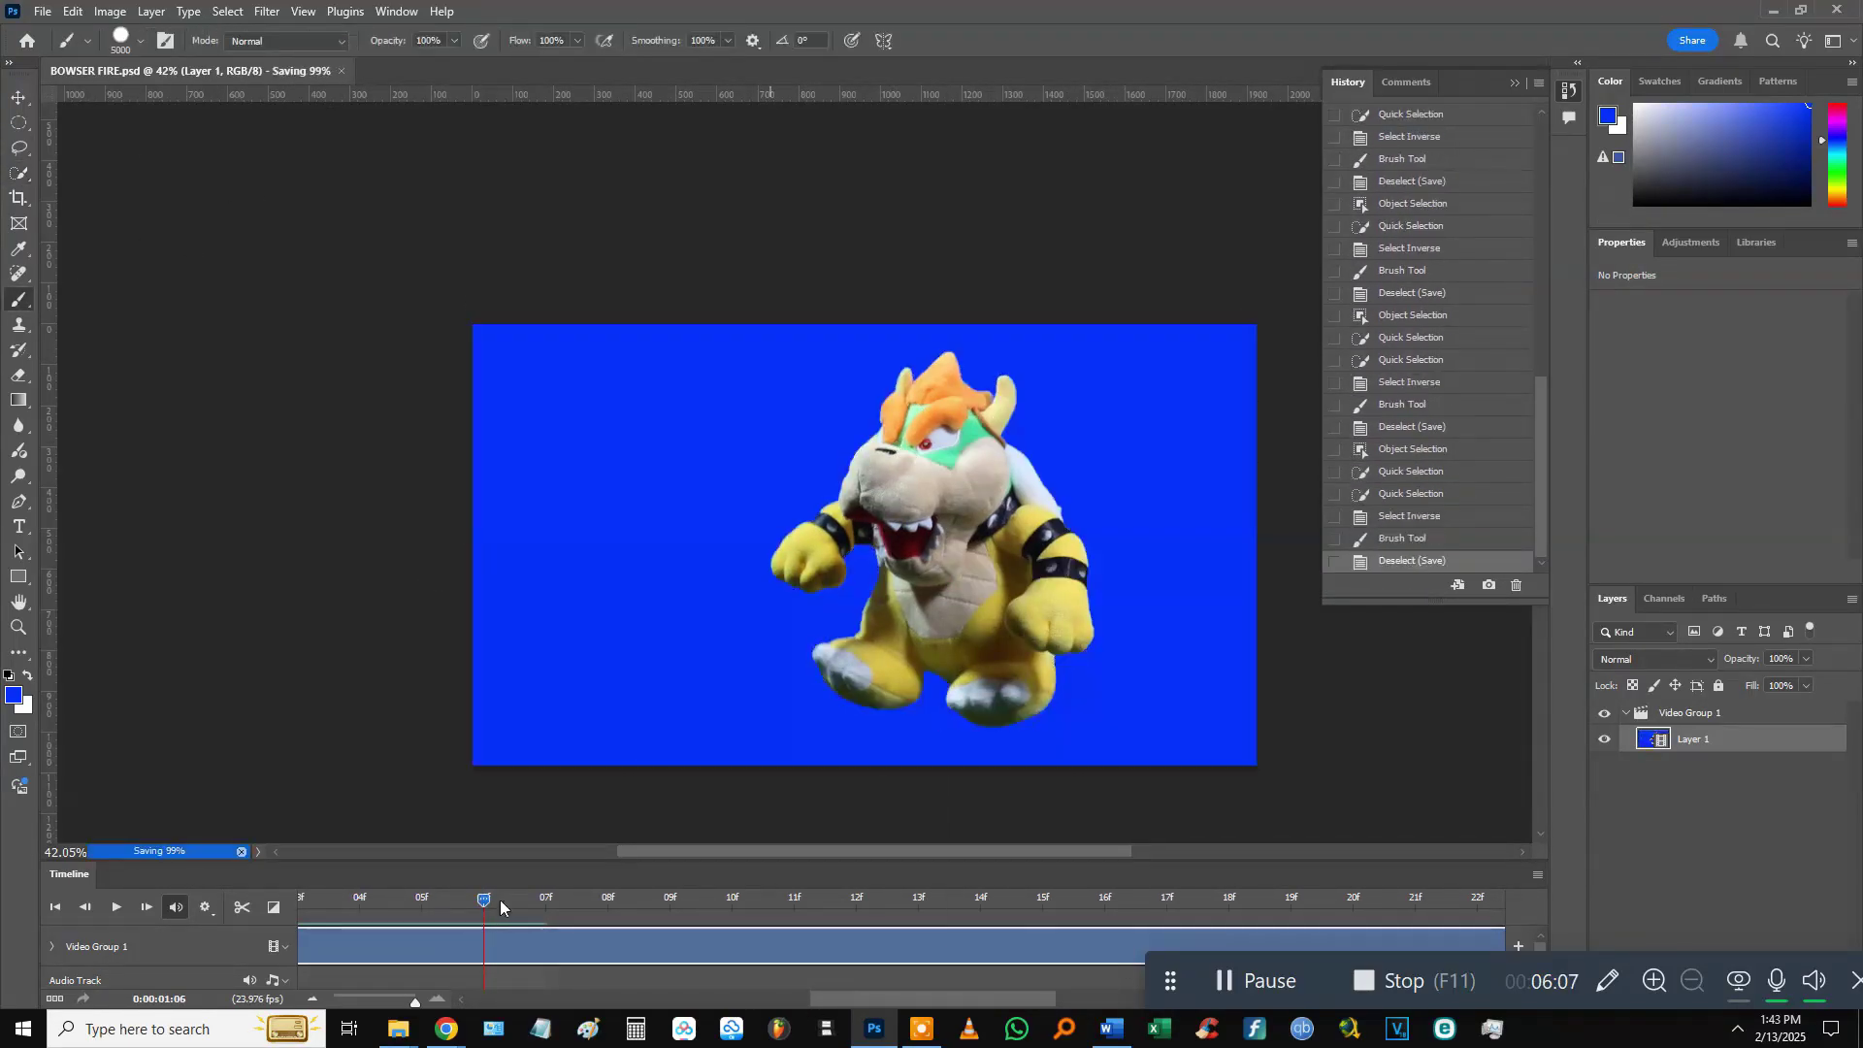
{"action": "key", "text": "ctrl+d"}
Advance to frame 1:07, select Bowser, invert the selection, and paint the background solid blue.
{"action": "left_click", "coordinate": [546, 899]}
{"action": "left_click_drag", "start_coordinate": [742, 326], "coordinate": [1164, 748]}
{"action": "key", "text": "ctrl+shift+i"}
{"action": "left_click", "coordinate": [698, 544]}
Select Bowser on frame 1:08, invert the selection, paint the background solid blue, and deselect.
{"action": "left_click_drag", "start_coordinate": [742, 326], "coordinate": [1126, 742]}
{"action": "key", "text": "ctrl+shift+i"}
{"action": "left_click", "coordinate": [699, 543]}
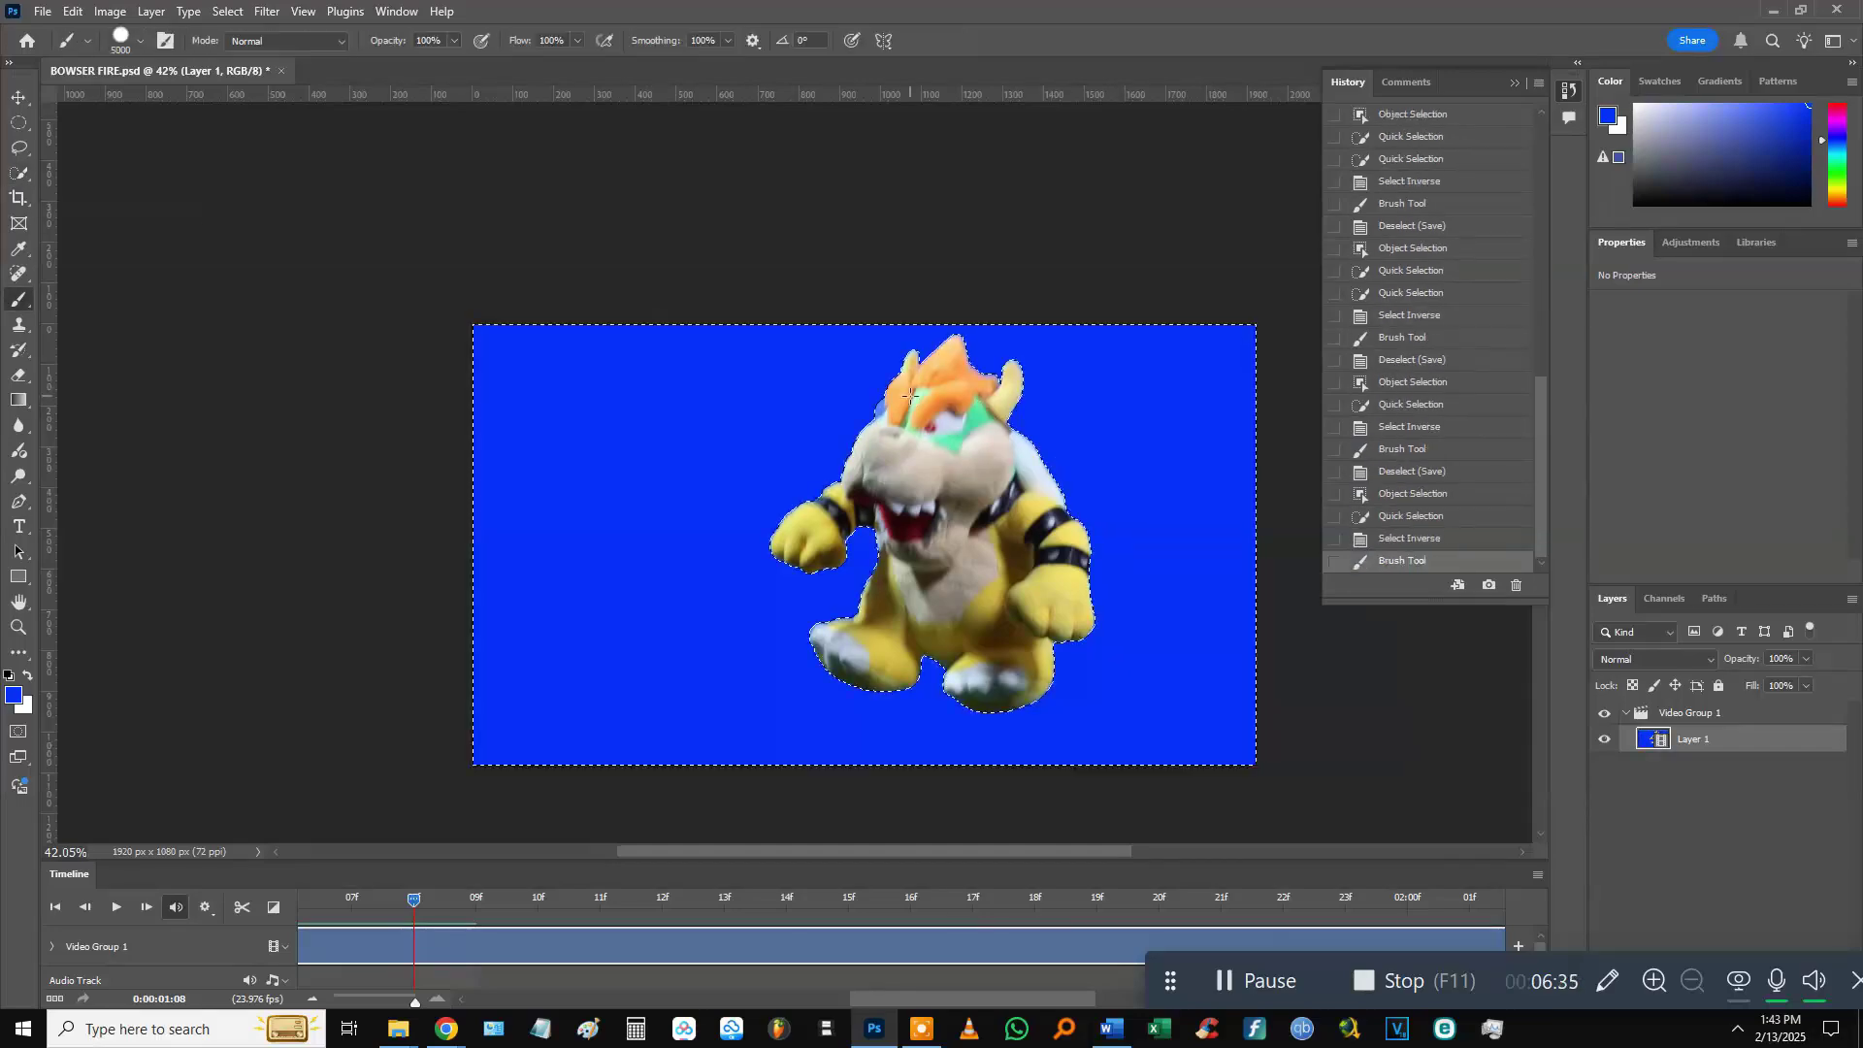
{"action": "key", "text": "ctrl+d"}
Advance to frame 1:09, select Bowser, refine the outline with Quick Selection, paint the background solid blue, and deselect.
{"action": "left_click", "coordinate": [466, 899]}
{"action": "left_click_drag", "start_coordinate": [742, 326], "coordinate": [1125, 742]}
{"action": "left_click", "coordinate": [1017, 582]}
{"action": "key", "text": "ctrl+shift+i"}
{"action": "left_click", "coordinate": [699, 543]}
{"action": "key", "text": "ctrl+d"}
Advance to frame 1:10, select Bowser with Object Selection, and refine the outline with Quick Selection.
{"action": "left_click", "coordinate": [528, 899]}
{"action": "left_click_drag", "start_coordinate": [742, 326], "coordinate": [1125, 742]}
{"action": "left_click", "coordinate": [18, 172]}
{"action": "left_click", "coordinate": [18, 147]}
{"action": "left_click", "coordinate": [960, 436]}
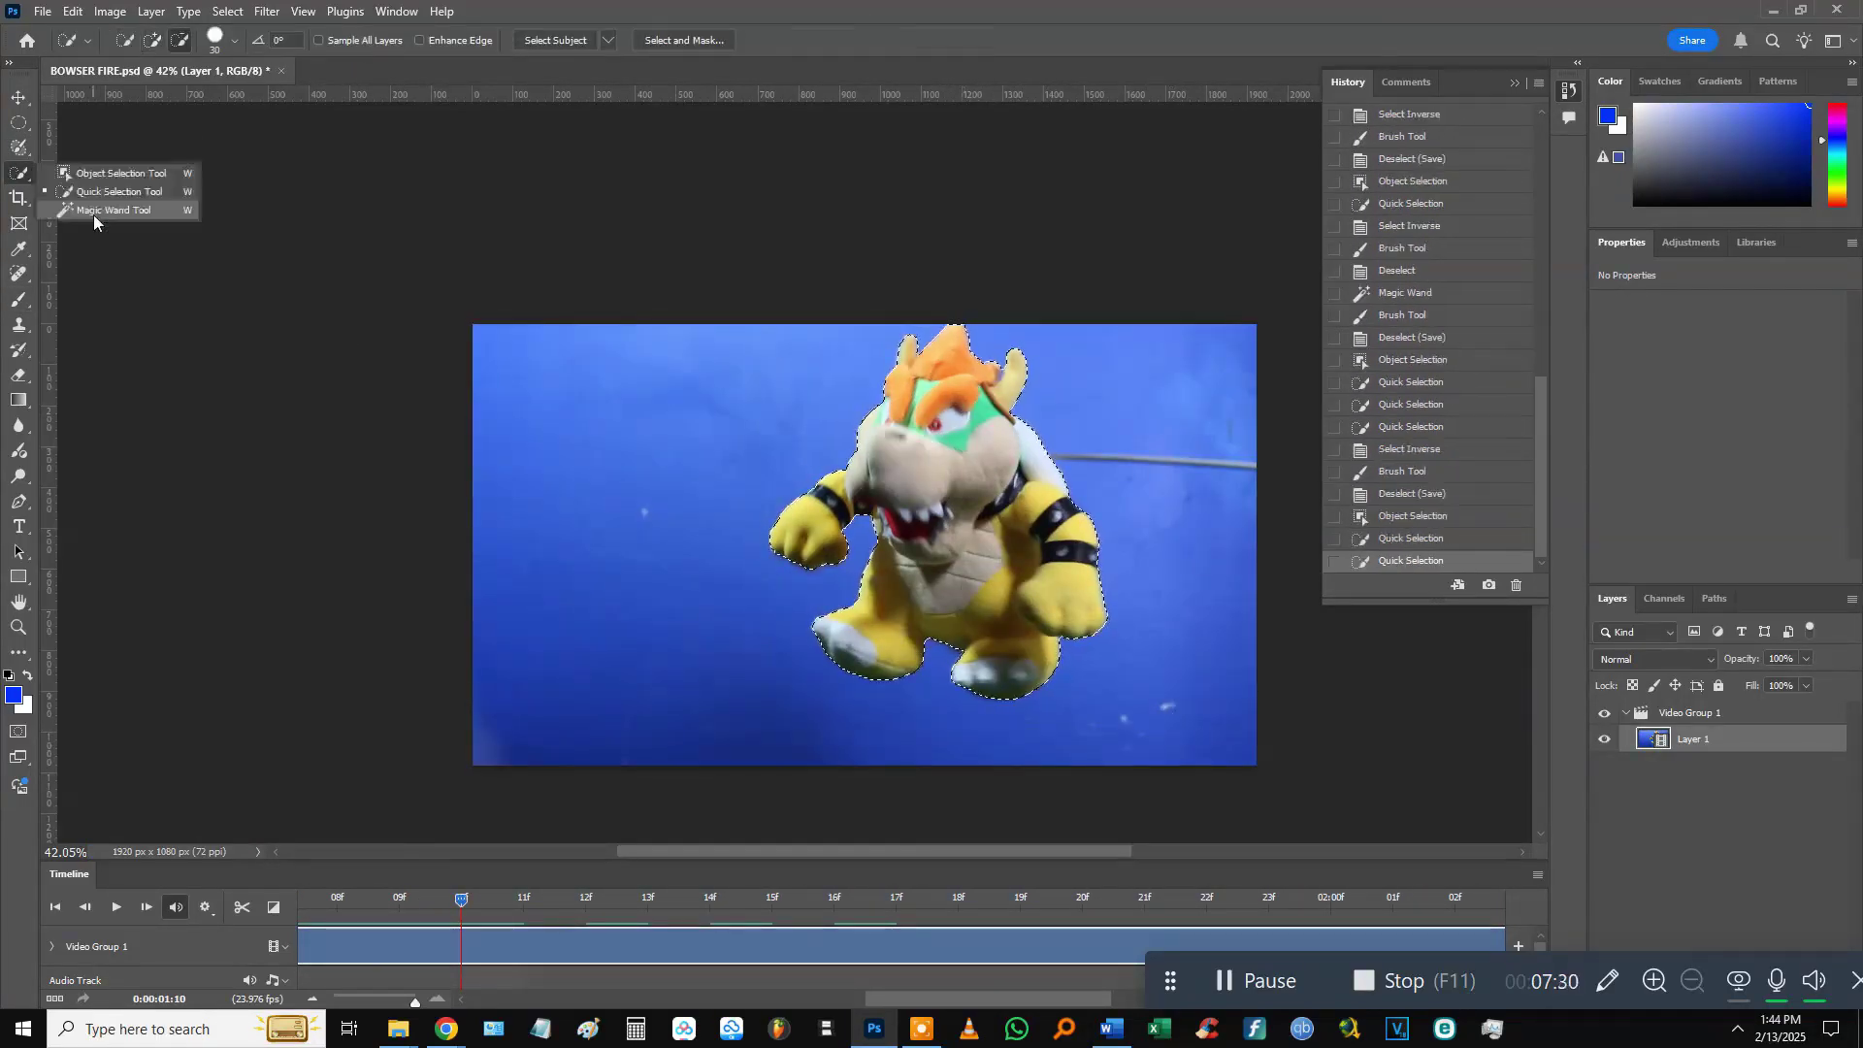
Adjust the frame 1:10 selection with Magic Wand, invert it, paint the background solid blue, and deselect.
{"action": "left_click", "coordinate": [18, 300]}
{"action": "key", "text": "ctrl+shift+i"}
{"action": "left_click_drag", "start_coordinate": [621, 465], "coordinate": [1184, 718]}
{"action": "key", "text": "ctrl+d"}
Touch up the background around Bowser's hair on frame 1:10 with a small blue brush.
{"action": "left_click", "coordinate": [18, 375]}
{"action": "left_click_drag", "start_coordinate": [912, 362], "coordinate": [991, 361]}
{"action": "left_click", "coordinate": [19, 299]}
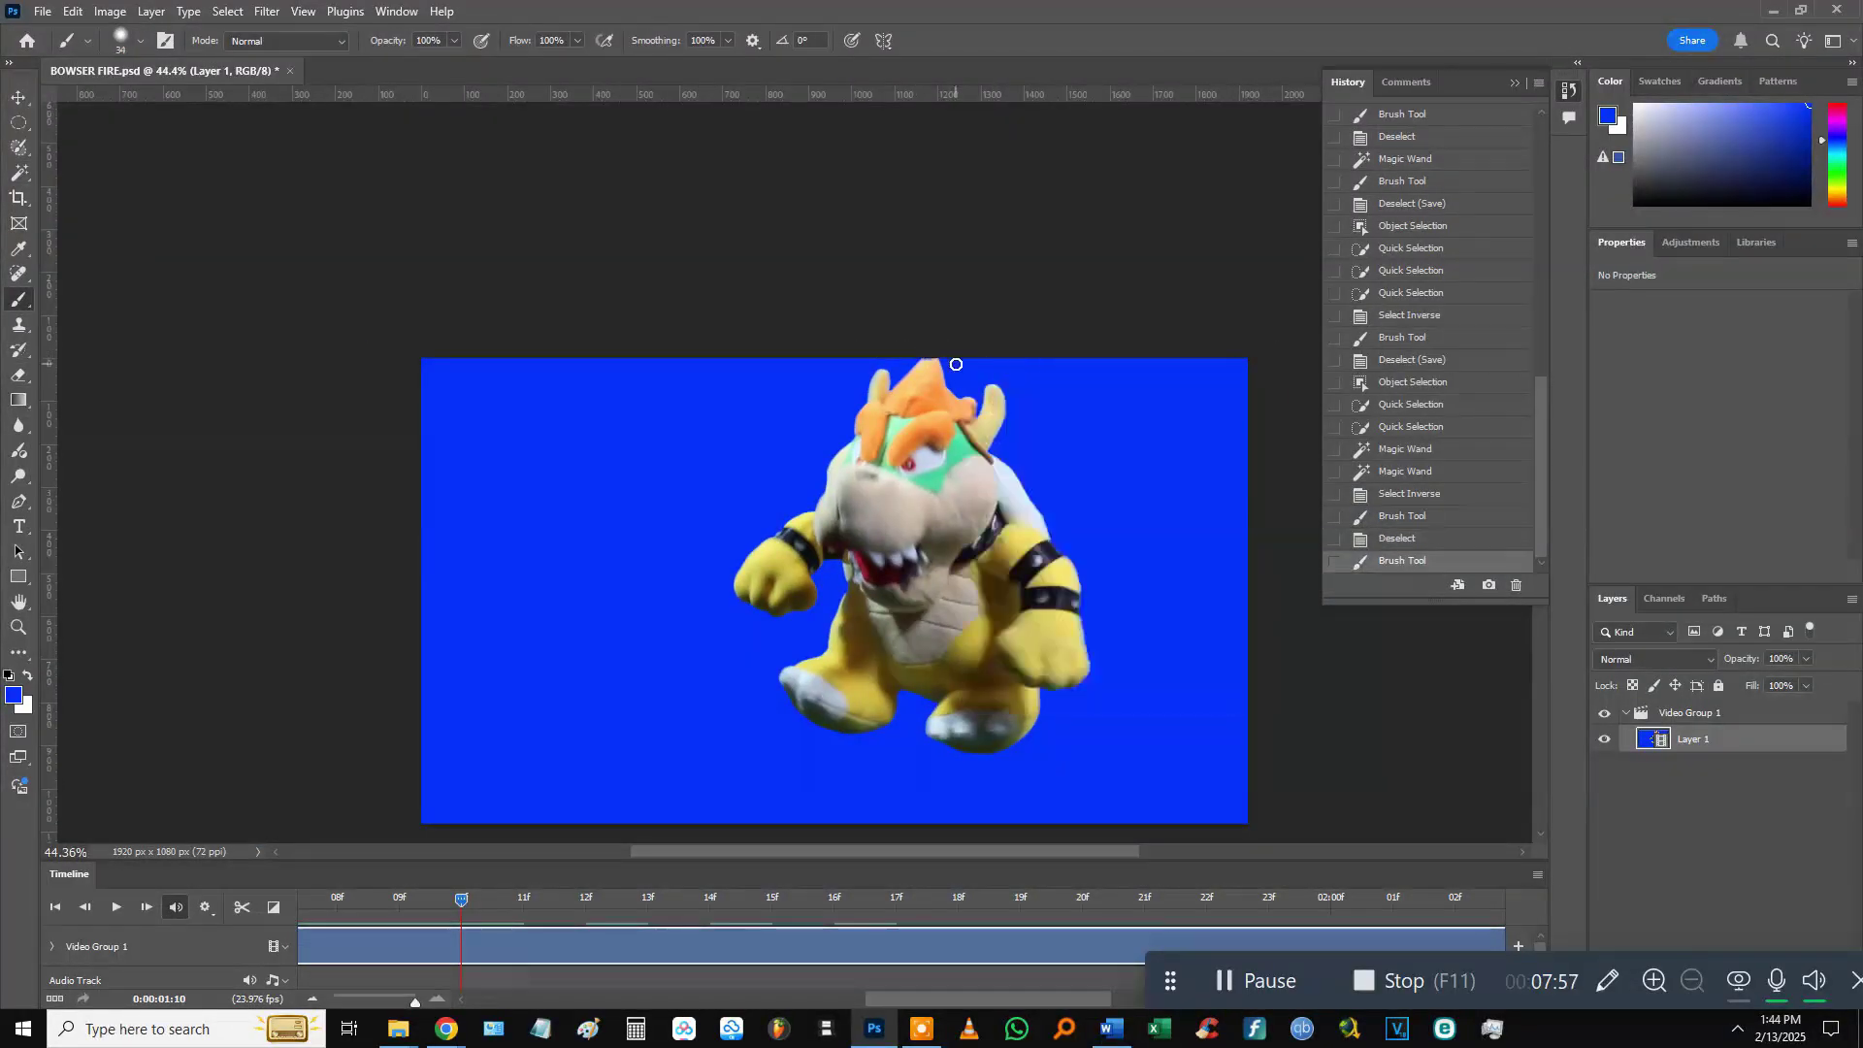
Advance to frame 1:11, select Bowser, paint the inverted selection solid blue with a large brush, and deselect.
{"action": "left_click", "coordinate": [528, 899]}
{"action": "left_click", "coordinate": [18, 172]}
{"action": "left_click_drag", "start_coordinate": [742, 326], "coordinate": [1125, 742]}
{"action": "key", "text": "ctrl+shift+i"}
{"action": "left_click", "coordinate": [19, 300]}
{"action": "right_click", "coordinate": [1257, 518]}
{"action": "left_click_drag", "start_coordinate": [621, 466], "coordinate": [1183, 718]}
{"action": "key", "text": "ctrl+d"}
Advance to frame 1:12, select Bowser with Object Selection, and refine the outline with Quick Selection.
{"action": "left_click", "coordinate": [585, 899]}
{"action": "left_click", "coordinate": [19, 172]}
{"action": "left_click_drag", "start_coordinate": [686, 365], "coordinate": [1145, 769]}
{"action": "left_click", "coordinate": [814, 464]}
Invert the frame 1:12 selection, paint the background solid blue with the brush, and deselect.
{"action": "right_click", "coordinate": [956, 507]}
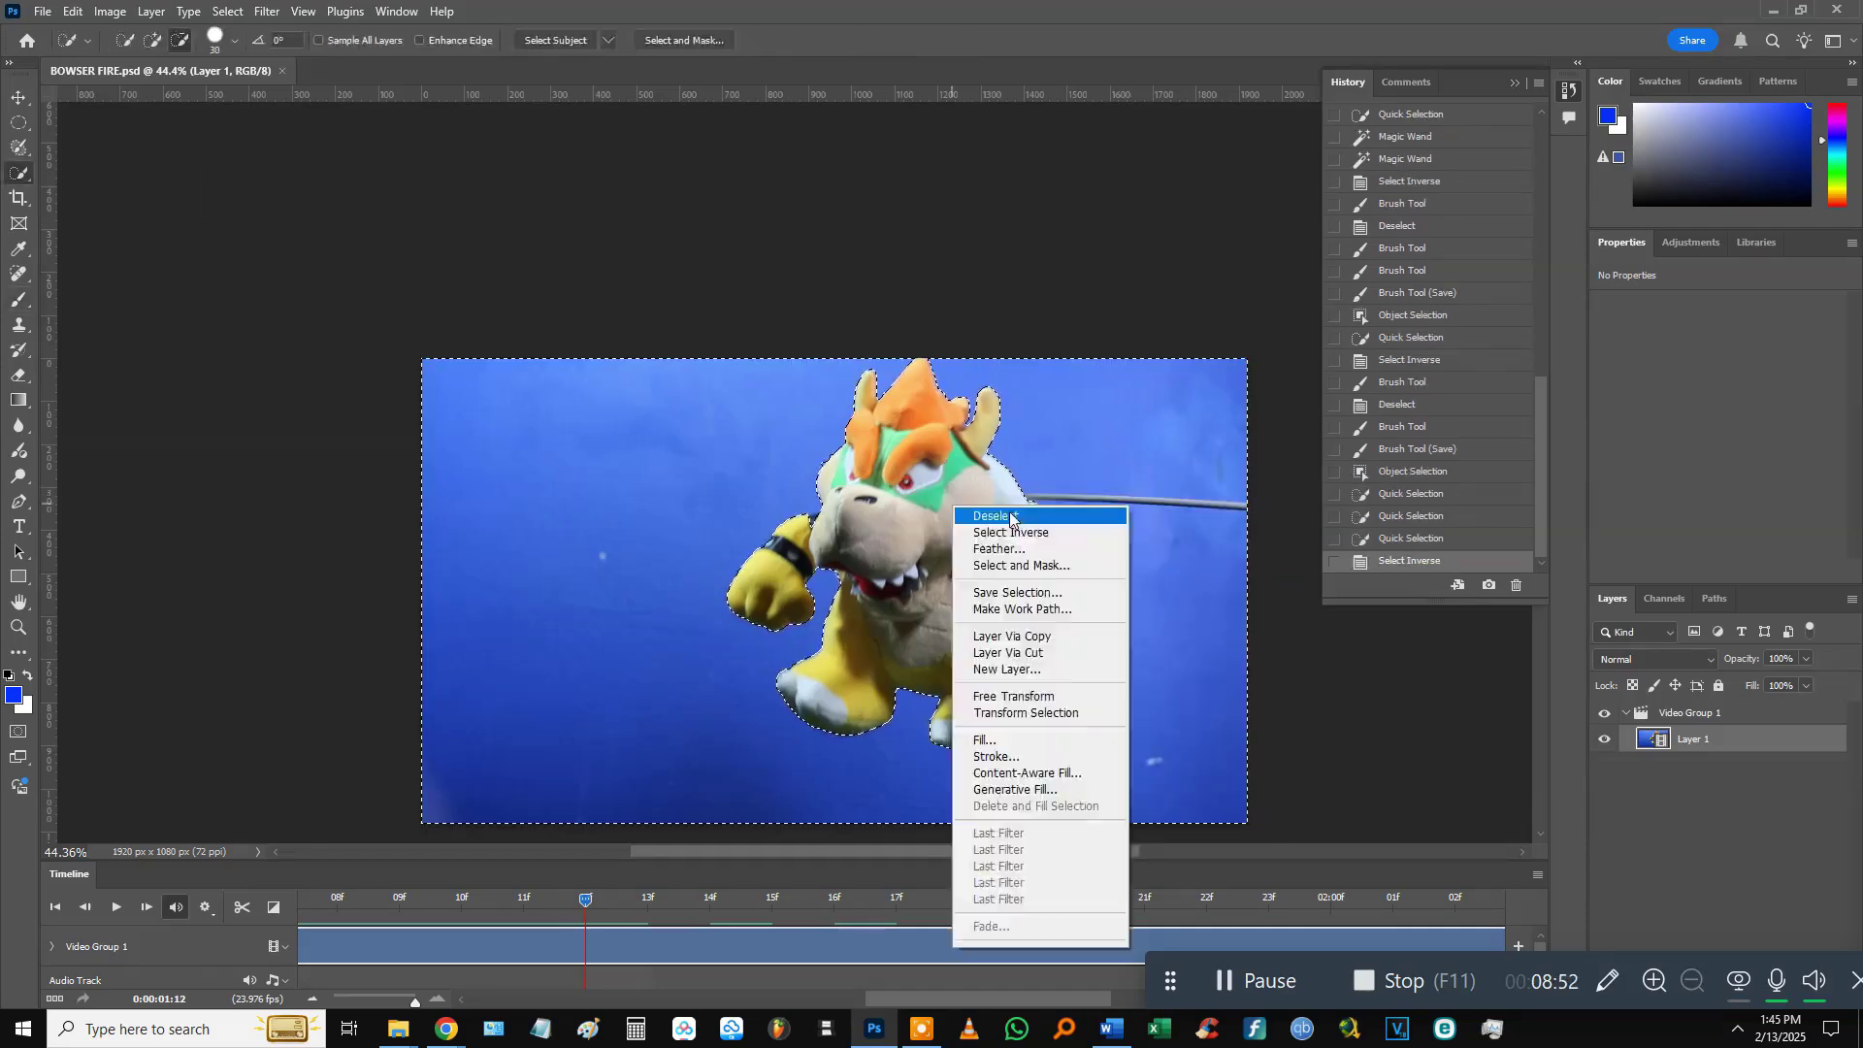
{"action": "left_click", "coordinate": [1009, 528]}
{"action": "right_click", "coordinate": [948, 487]}
{"action": "left_click", "coordinate": [999, 507]}
{"action": "left_click", "coordinate": [19, 300]}
{"action": "mouse_move", "coordinate": [621, 465]}
{"action": "left_mouse_down"}
{"action": "mouse_move", "coordinate": [1183, 718]}
{"action": "mouse_move", "coordinate": [779, 439]}
{"action": "left_mouse_up"}
{"action": "key", "text": "ctrl+d"}
Advance to frame 1:13, select Bowser, invert the selection, paint the background solid blue, and deselect.
{"action": "left_click", "coordinate": [648, 899]}
{"action": "left_click_drag", "start_coordinate": [707, 362], "coordinate": [1103, 749]}
{"action": "right_click", "coordinate": [910, 514]}
{"action": "left_click", "coordinate": [962, 535]}
{"action": "left_click_drag", "start_coordinate": [621, 466], "coordinate": [1184, 718]}
{"action": "key", "text": "ctrl+d"}
Paint the background solid blue on the frame after 1:13, deselect, and advance one more frame.
{"action": "left_click", "coordinate": [696, 899]}
{"action": "left_click_drag", "start_coordinate": [621, 466], "coordinate": [1183, 718]}
{"action": "key", "text": "ctrl+d"}
{"action": "left_click", "coordinate": [759, 899]}
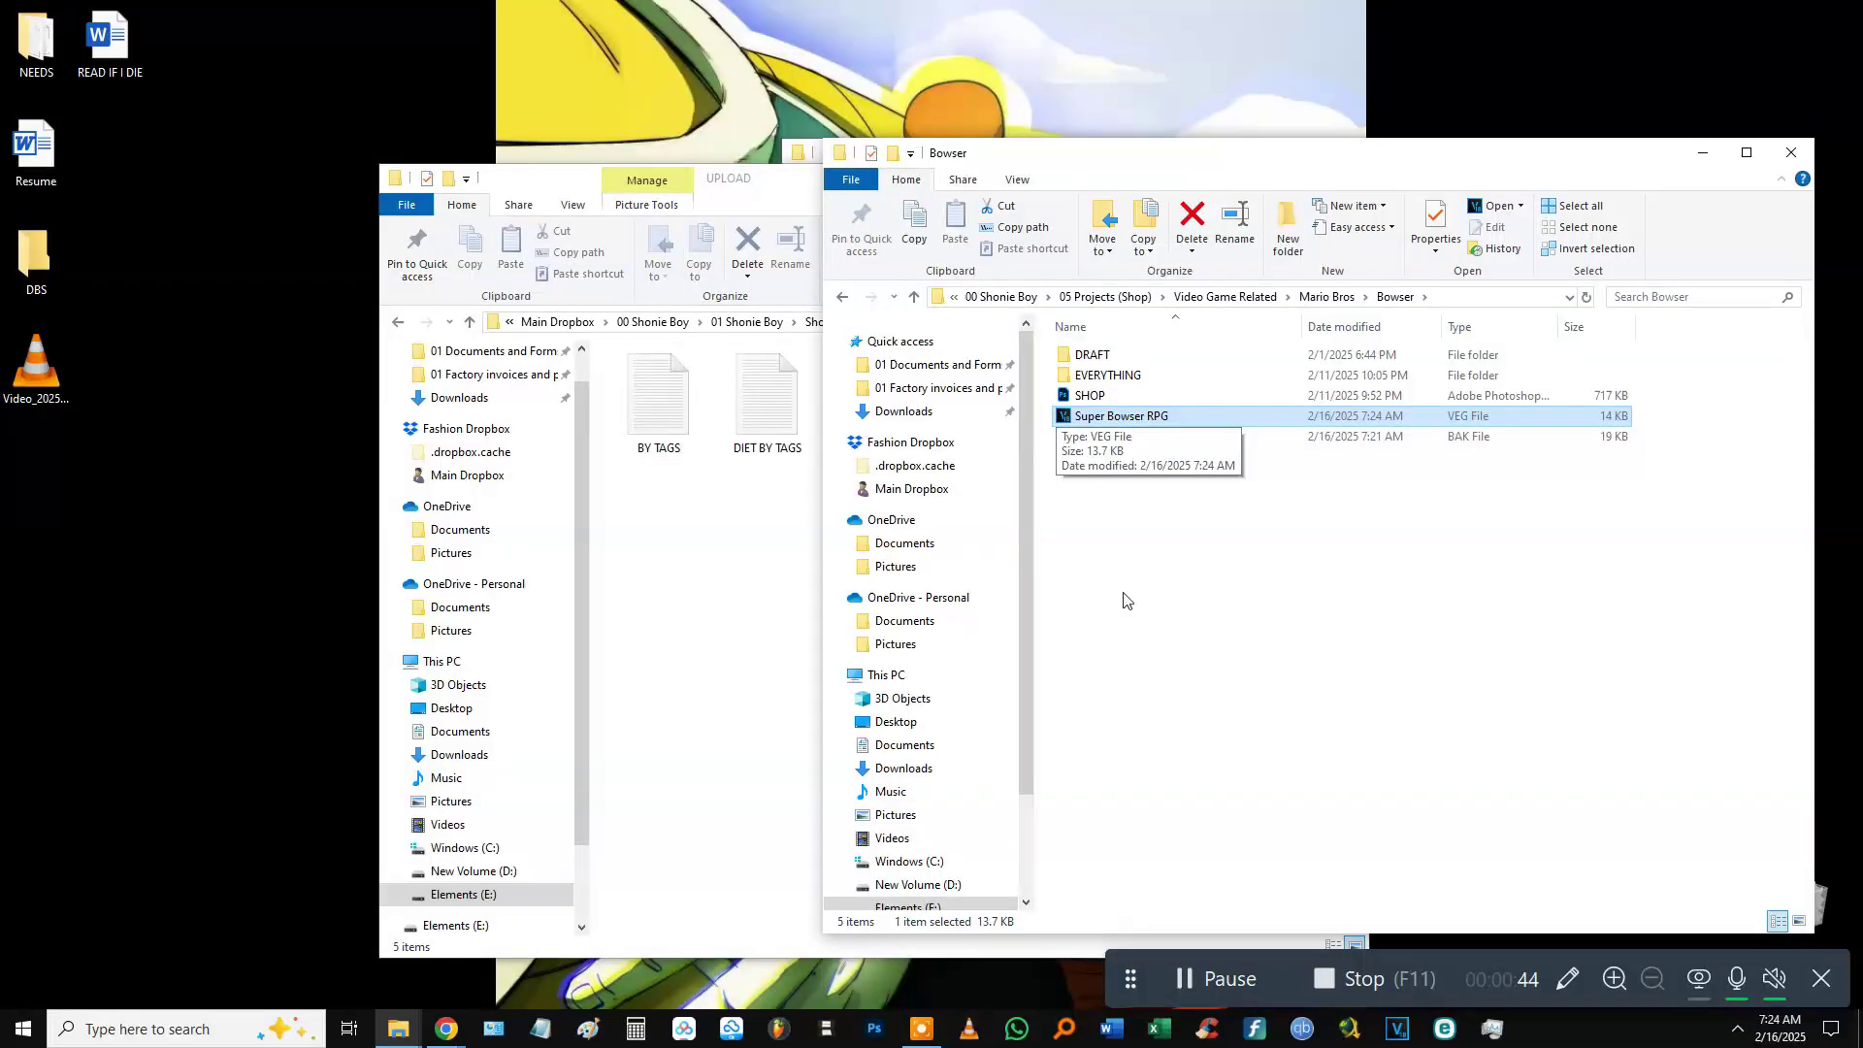
Open the Super Bowser RPG project in VEGAS Pro and open the EVERYTHING folder in File Explorer.
{"action": "left_click", "coordinate": [1280, 546]}
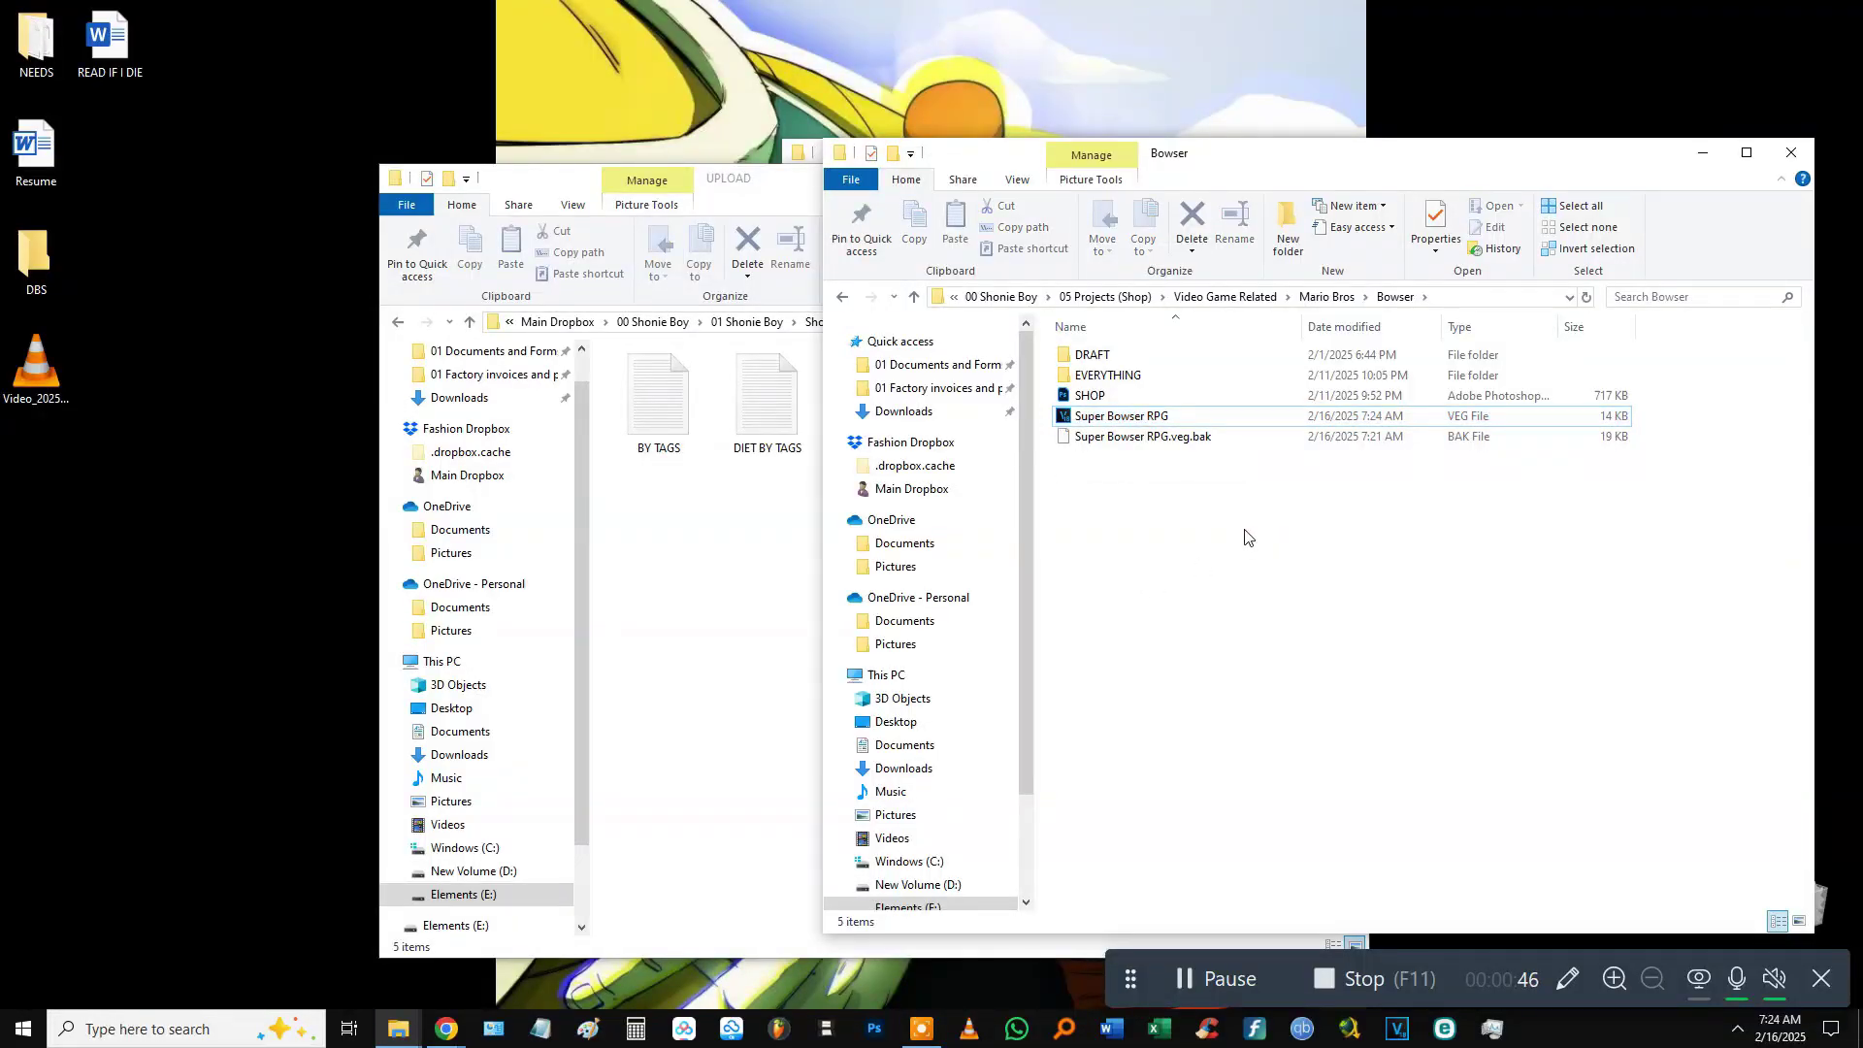
{"action": "left_click", "coordinate": [1145, 420]}
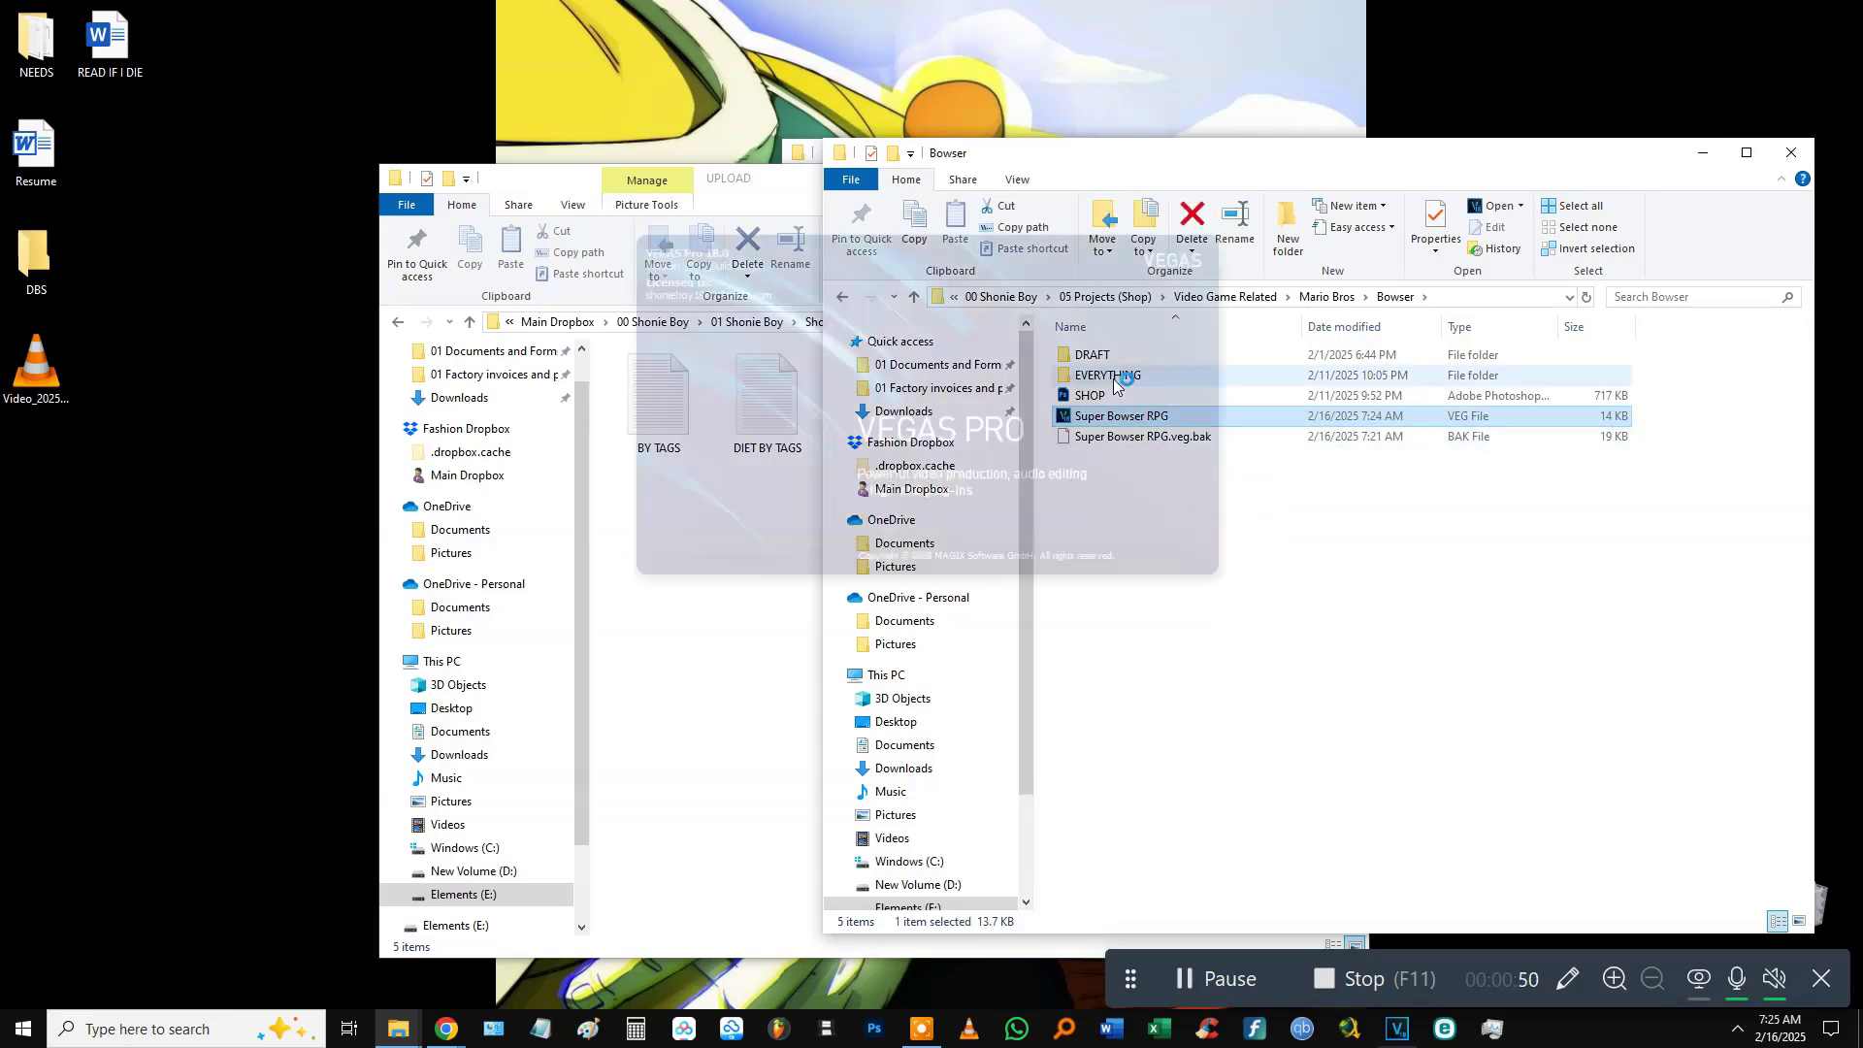
{"action": "double_click", "coordinate": [1169, 378]}
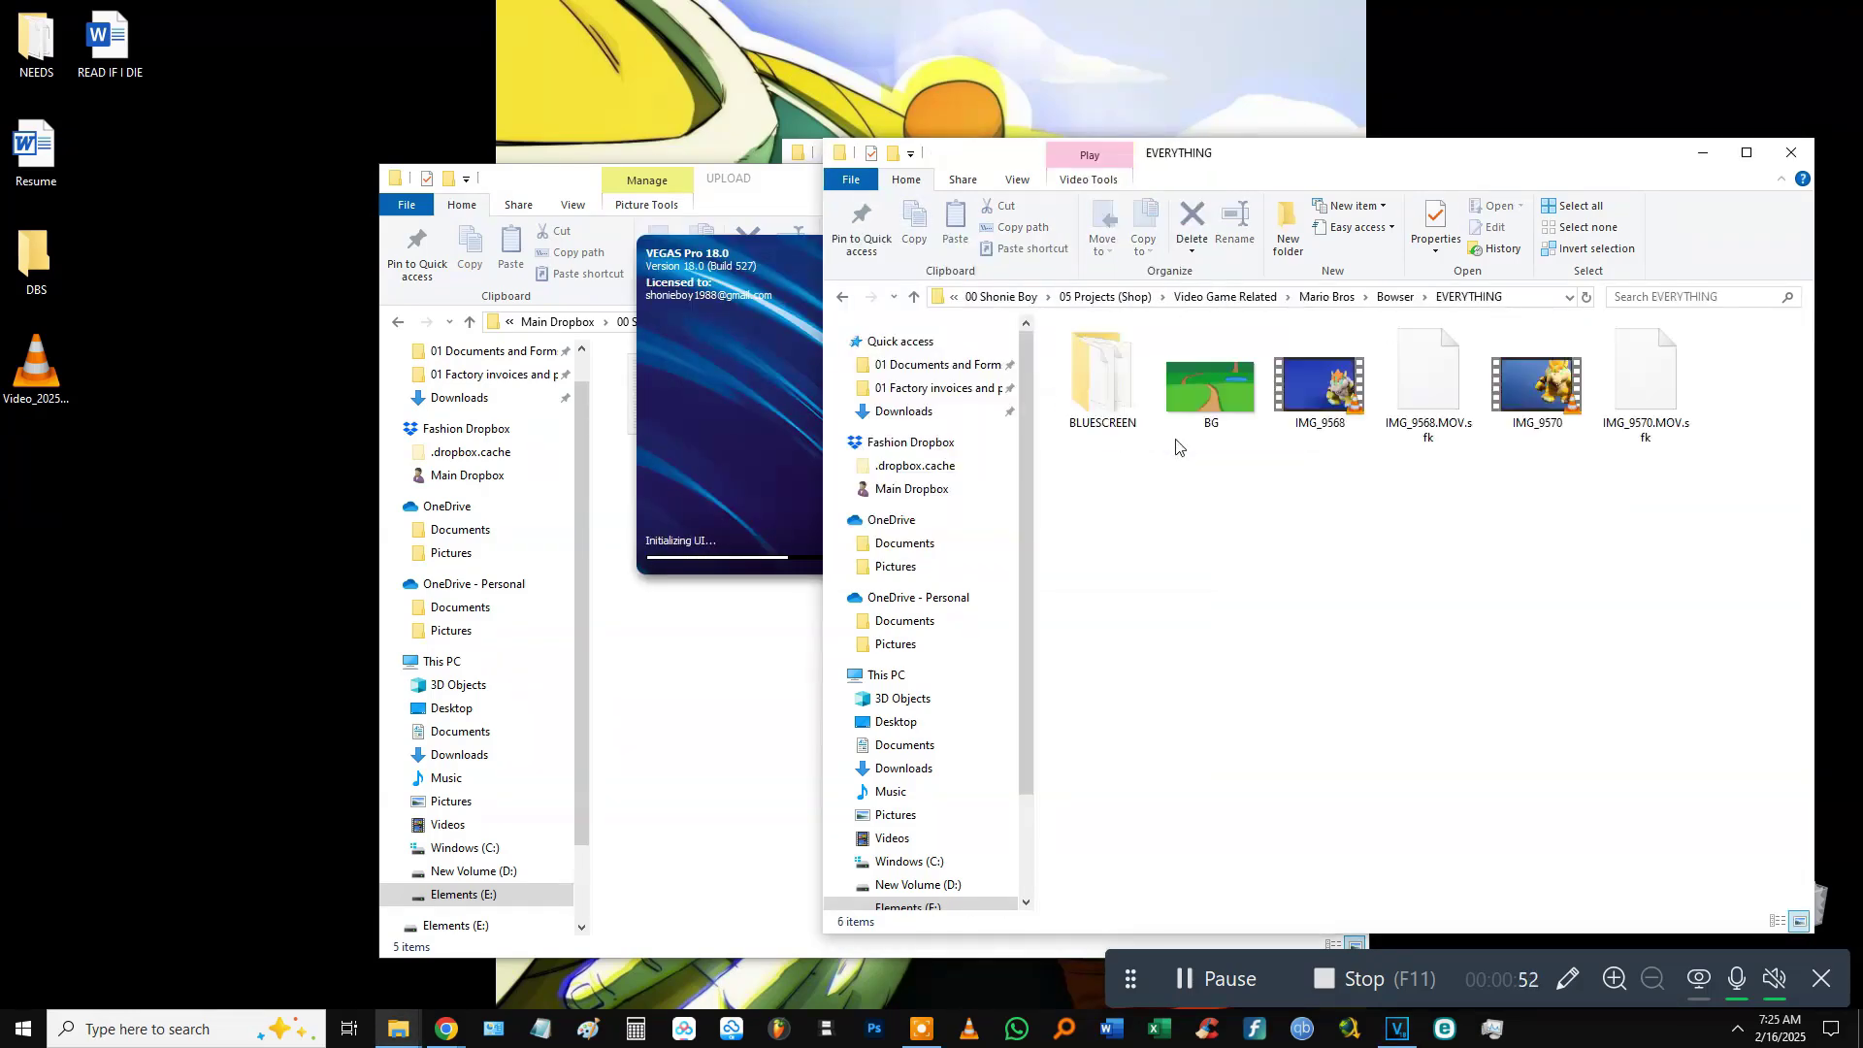
Add the BOWSER FIRE1, BOWSER HIT 1-1, BOWSER HIT 2-1 and BOWSER WALKING1 videos from the BLUESCREEN folder to the VEGAS Pro timeline.
{"action": "left_click", "coordinate": [1646, 388]}
{"action": "left_click", "coordinate": [1131, 529], "text": "ctrl"}
{"action": "left_click", "coordinate": [1319, 514], "text": "ctrl"}
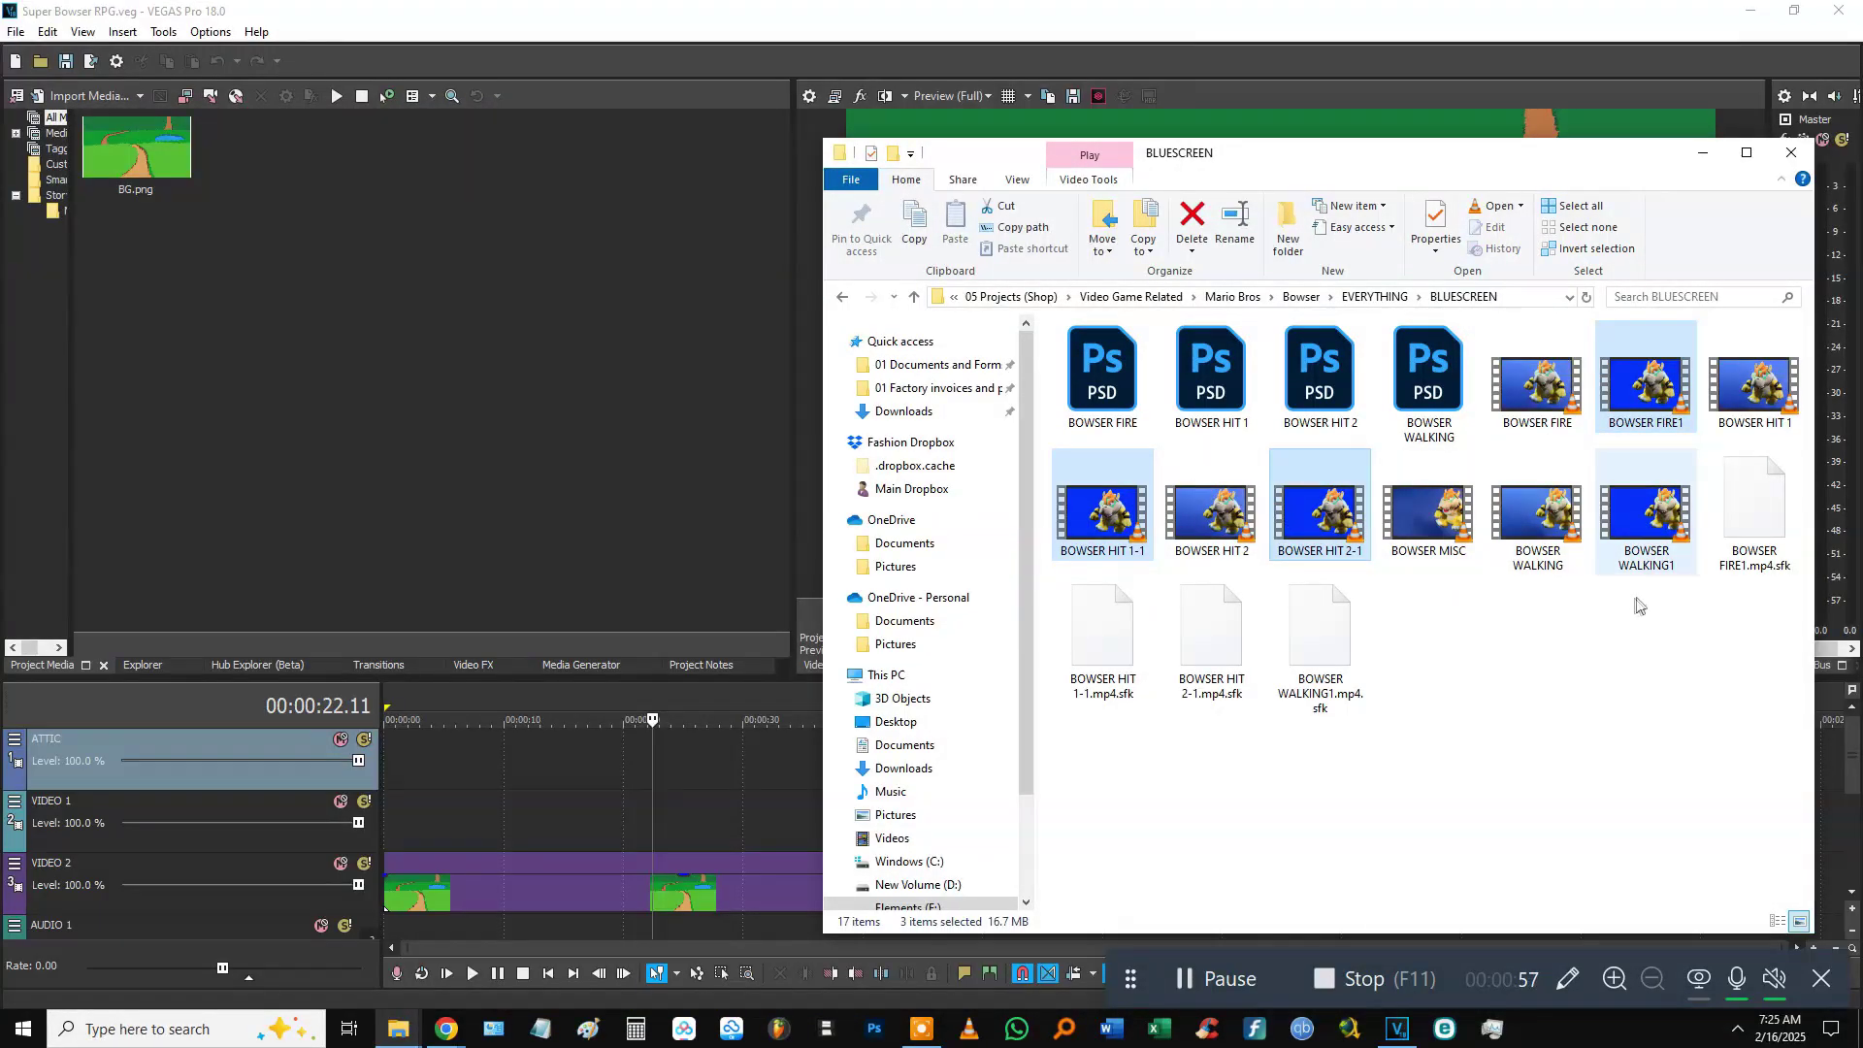
{"action": "left_click", "coordinate": [1646, 514], "text": "ctrl"}
{"action": "left_click_drag", "start_coordinate": [1320, 504], "coordinate": [524, 786]}
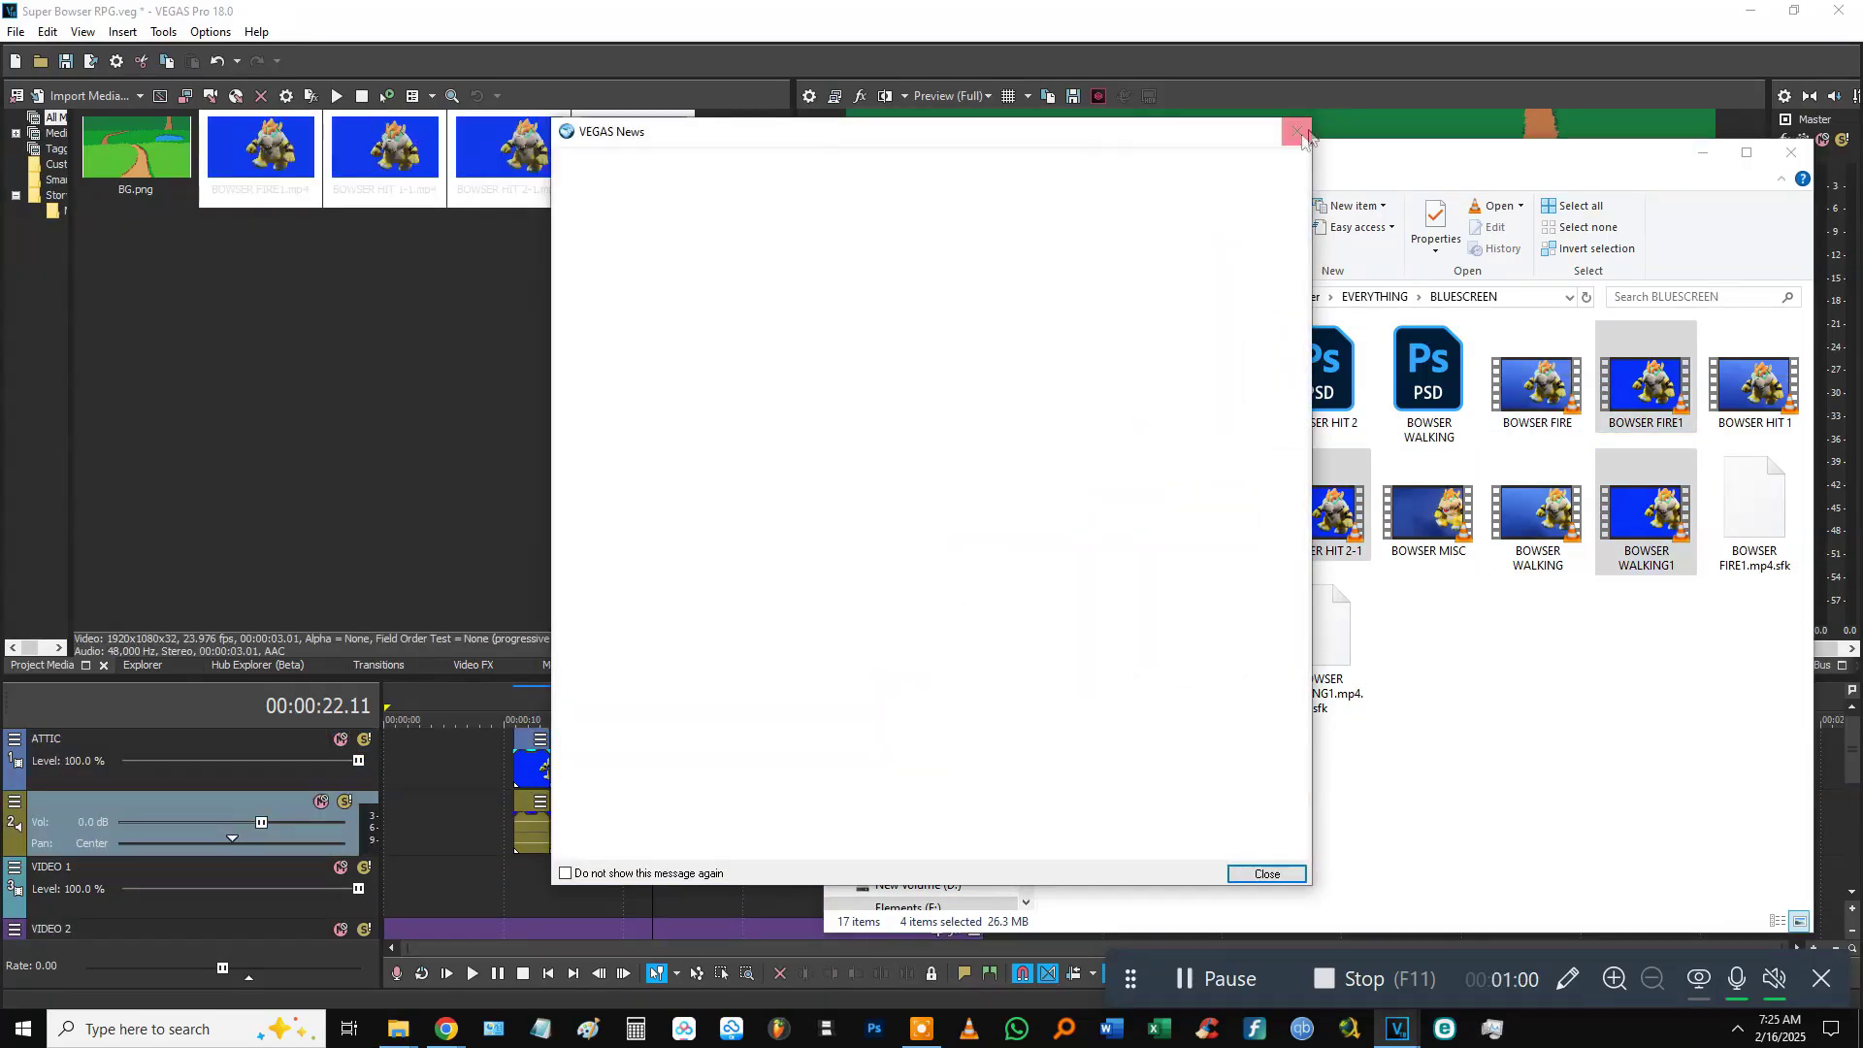
Delete the audio track that came in with the Bowser clips.
{"action": "left_click", "coordinate": [262, 822]}
{"action": "key", "text": "Delete"}
{"action": "left_click", "coordinate": [831, 798]}
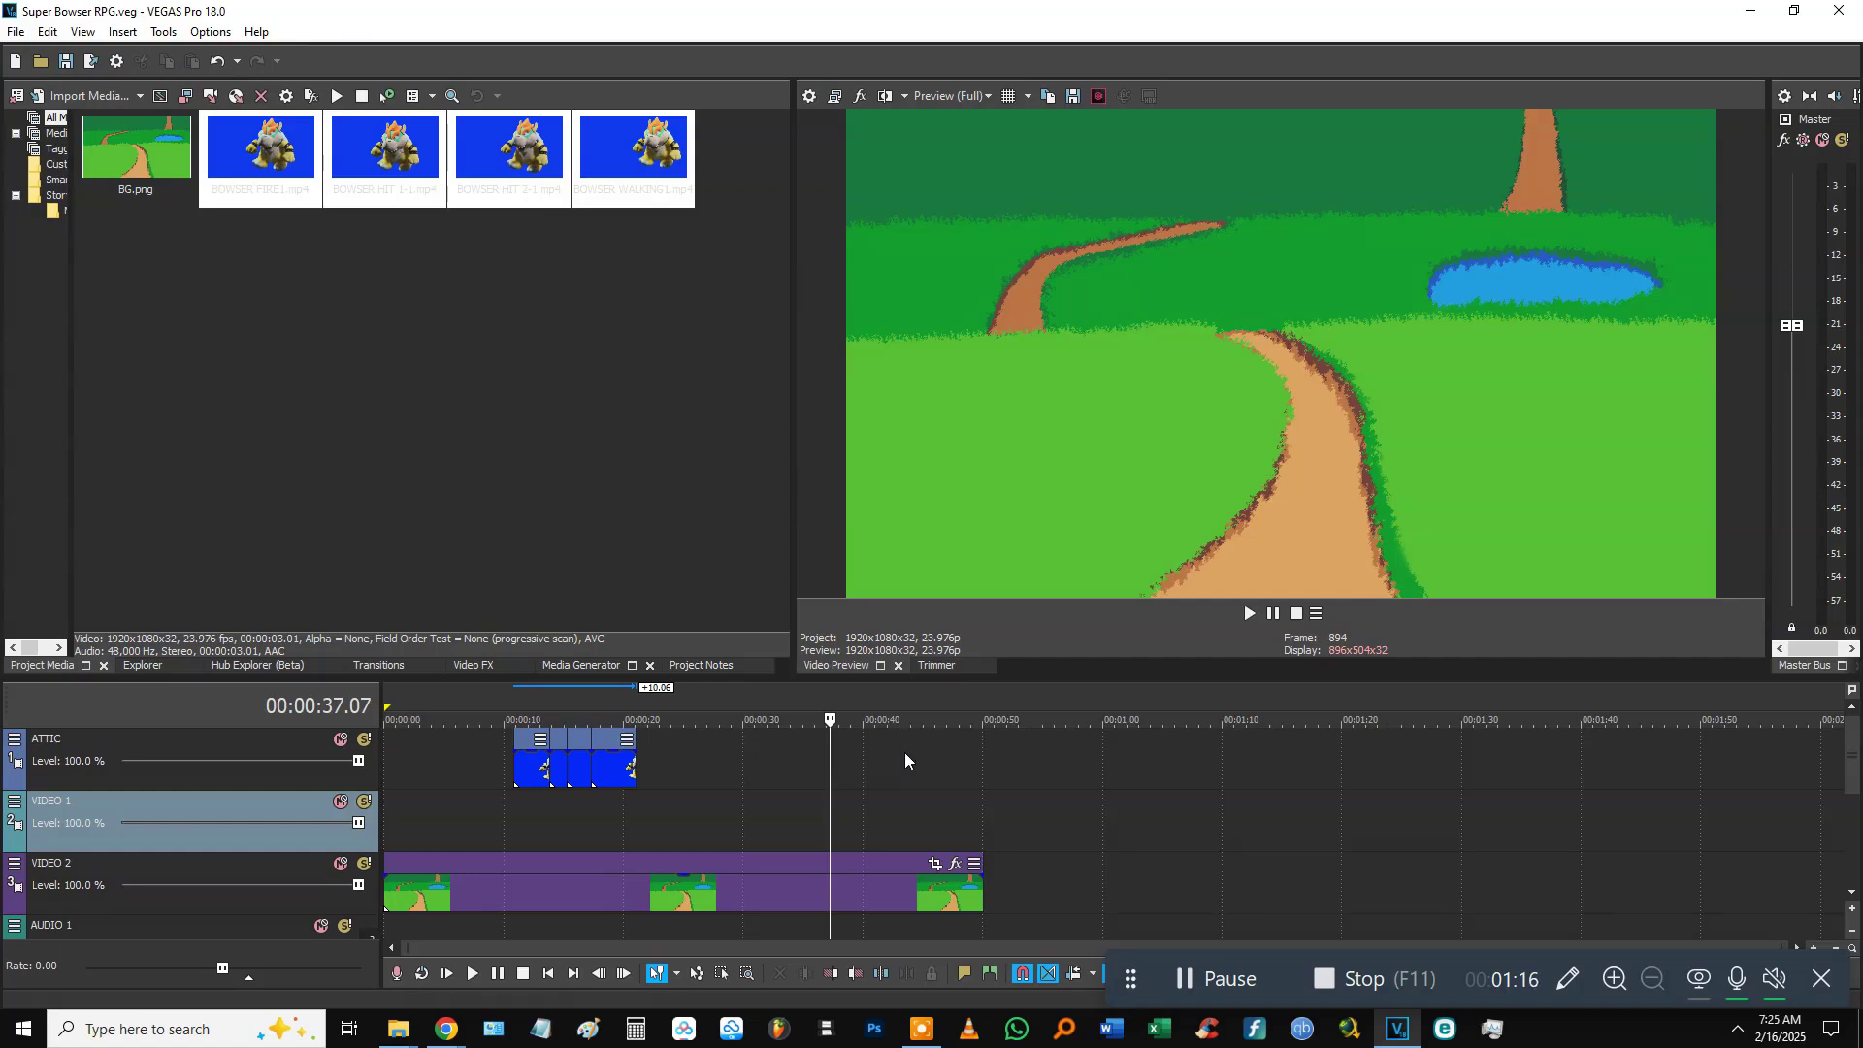
Play back the imported Bowser clips on the ATTIC track to review their blue backgrounds.
{"action": "left_click", "coordinate": [482, 813]}
{"action": "left_click", "coordinate": [541, 821]}
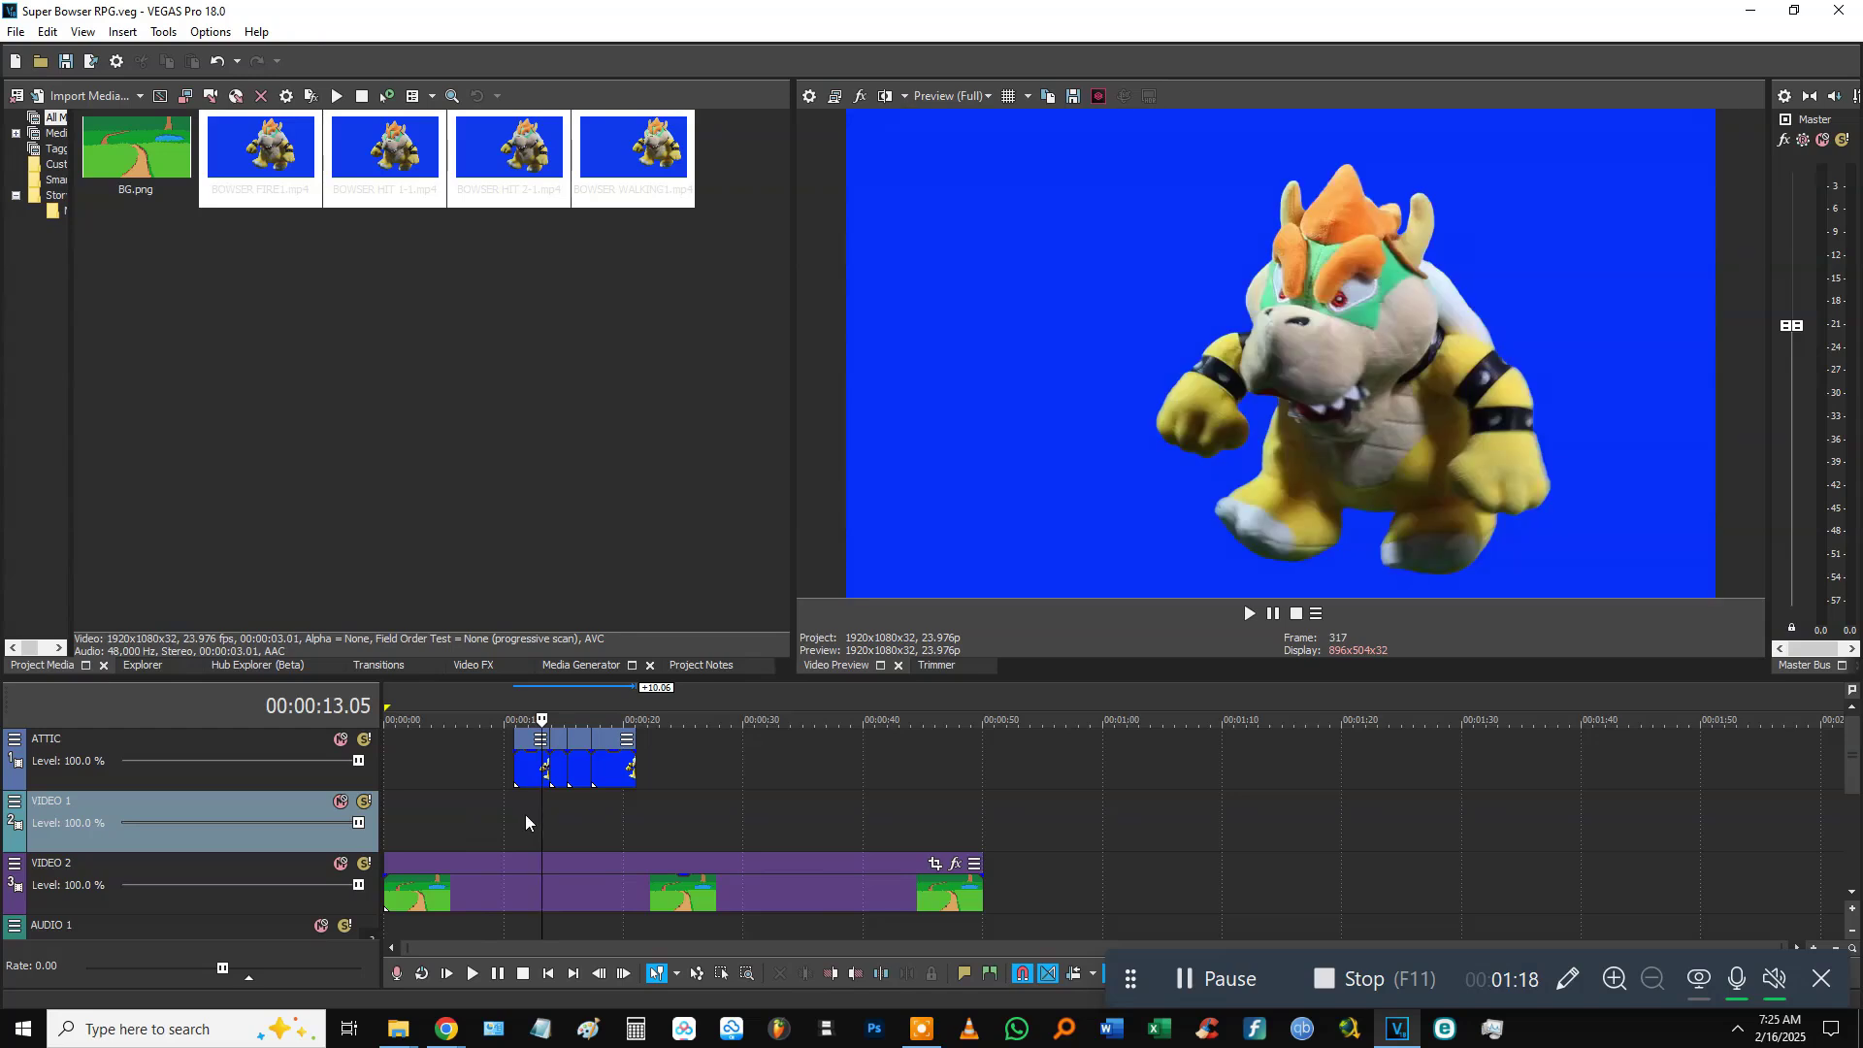
{"action": "key", "text": "space"}
{"action": "scroll", "coordinate": [526, 823], "scroll_direction": "up", "scroll_amount": 3}
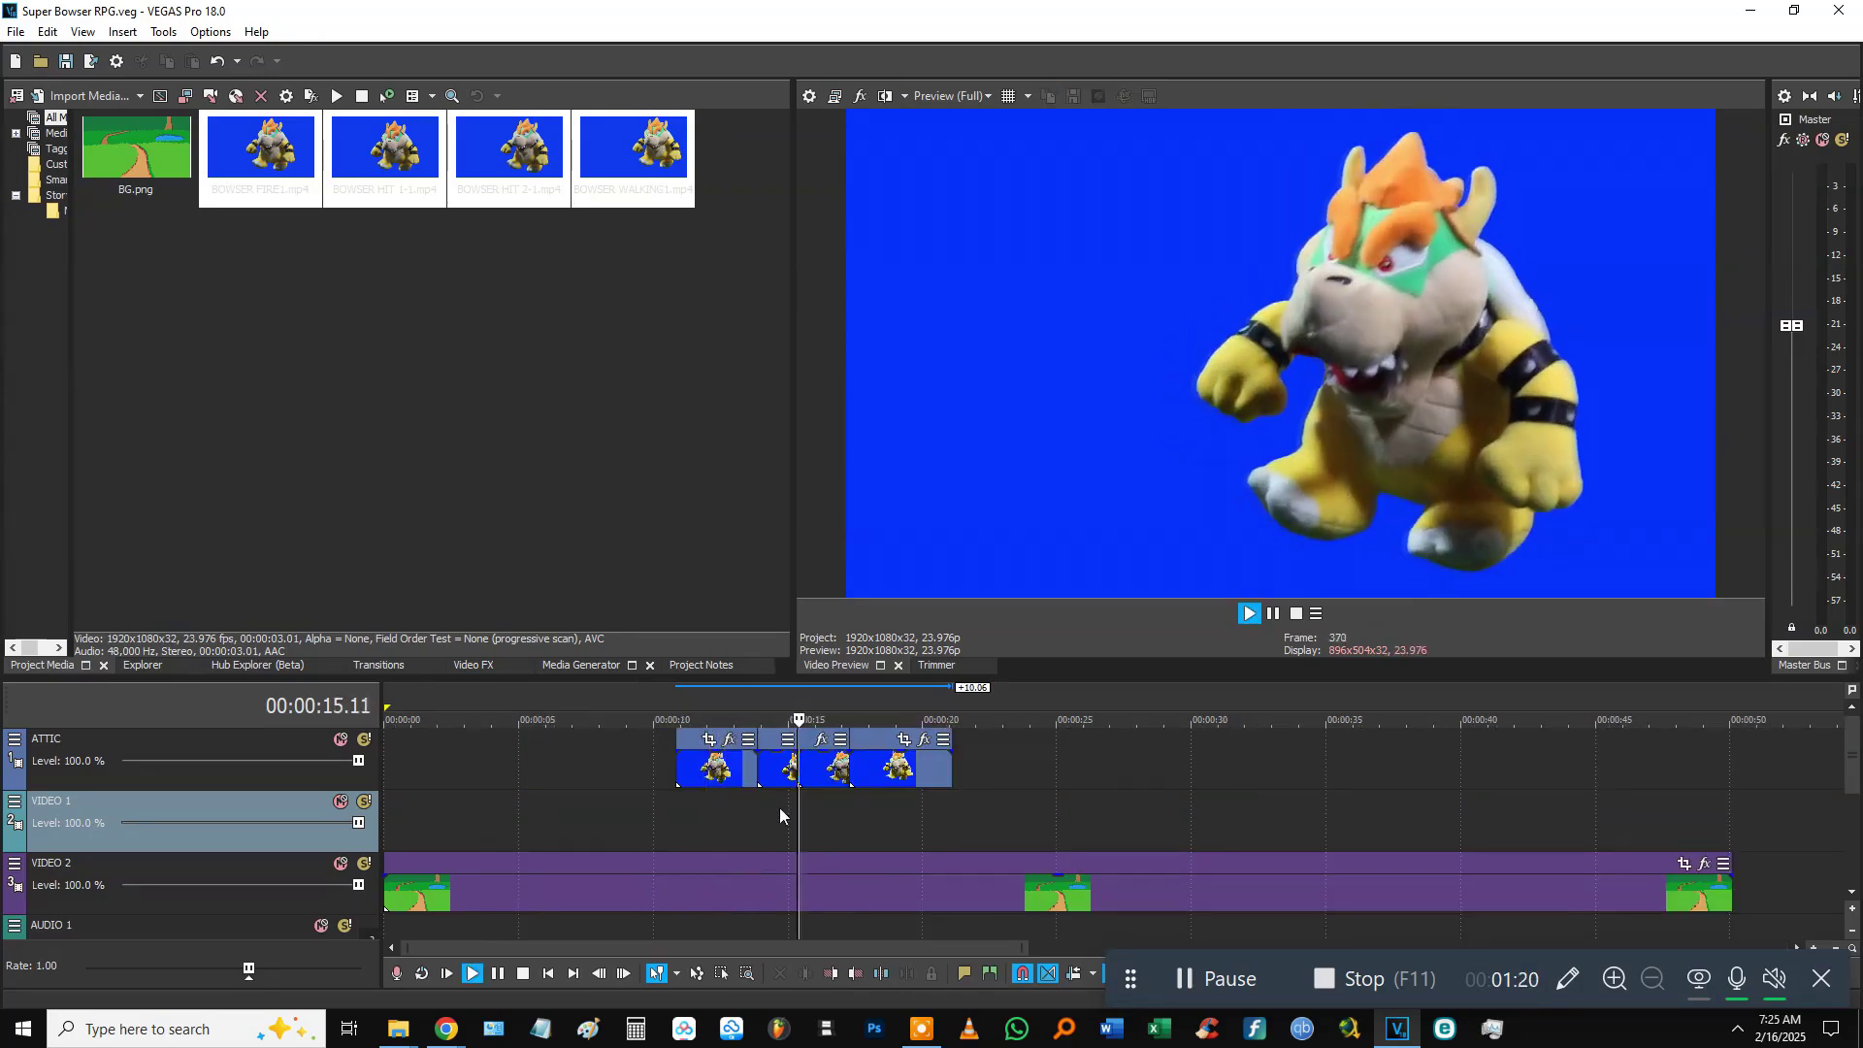
{"action": "left_click", "coordinate": [713, 771]}
{"action": "key", "text": "space"}
{"action": "scroll", "coordinate": [1070, 784], "scroll_direction": "up", "scroll_amount": 2}
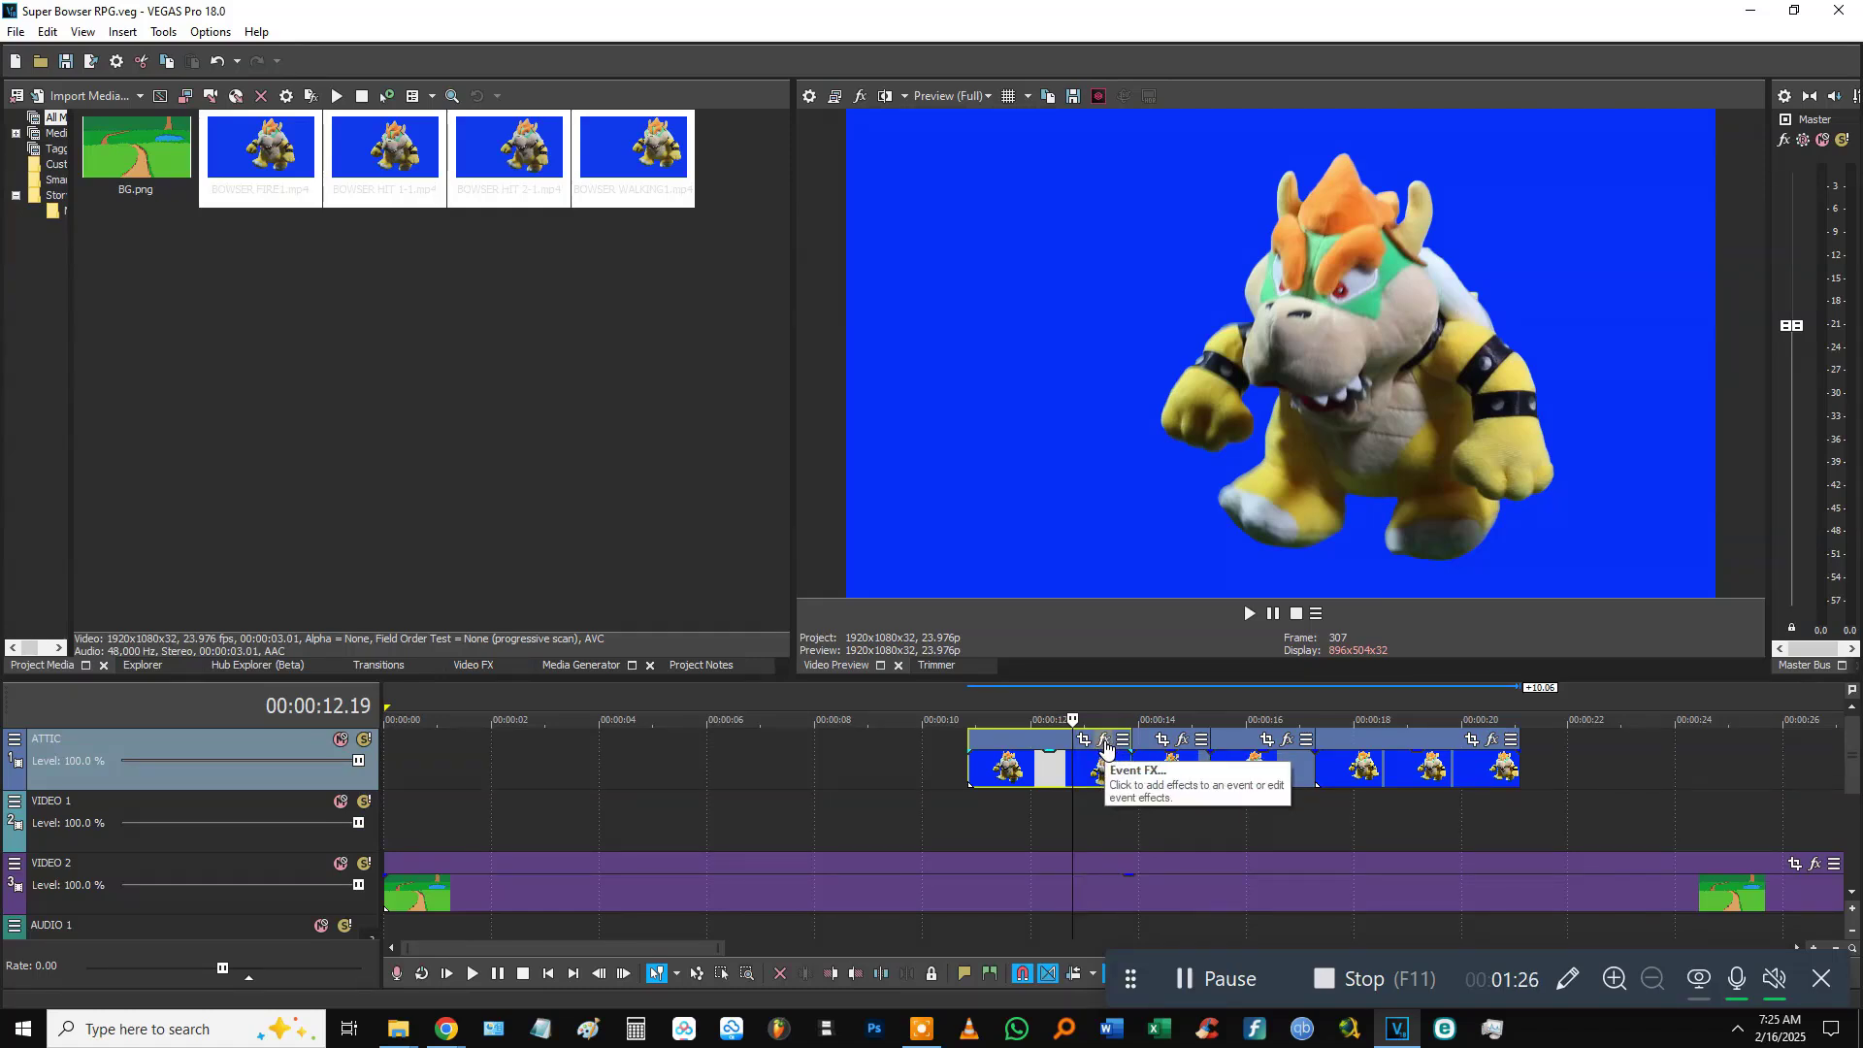
Apply VEGAS Chroma Keyer to the BOWSER FIRE1 clip with low threshold 0.286 and high threshold 0.578.
{"action": "left_click", "coordinate": [1104, 742]}
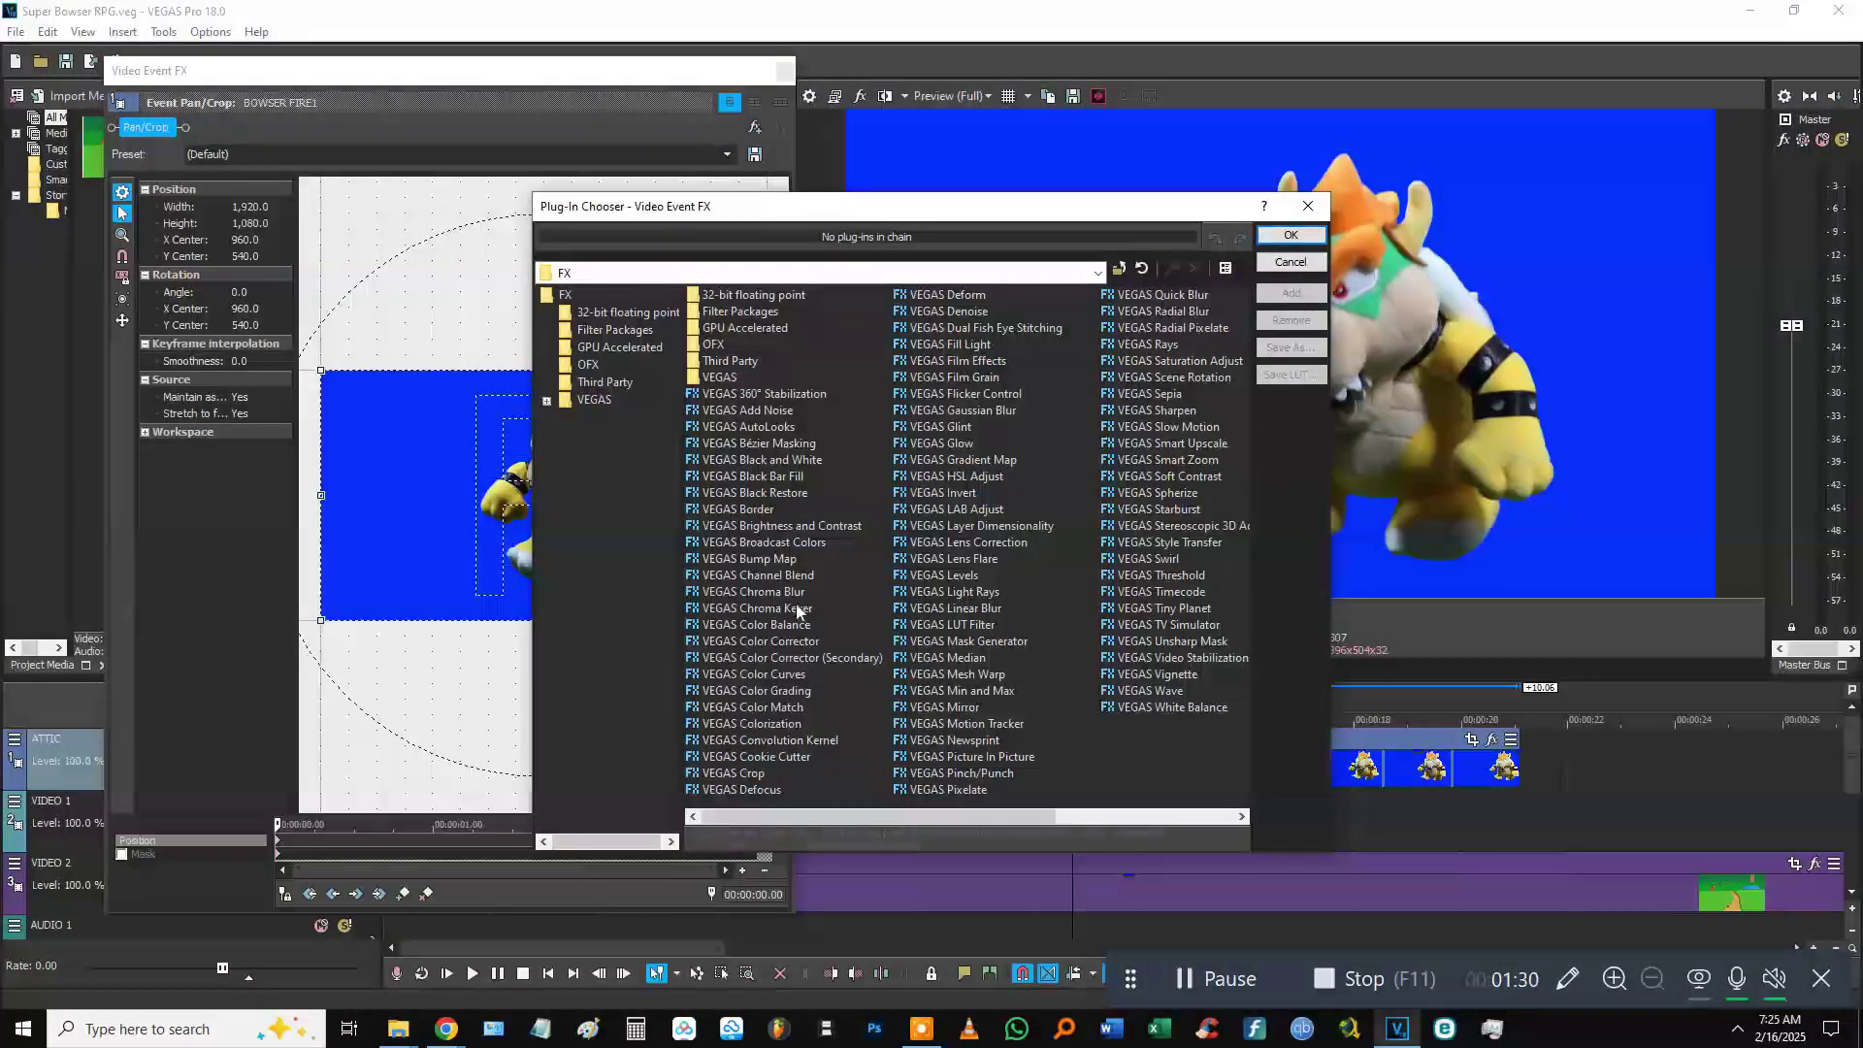
{"action": "double_click", "coordinate": [798, 610]}
{"action": "left_click", "coordinate": [1291, 237]}
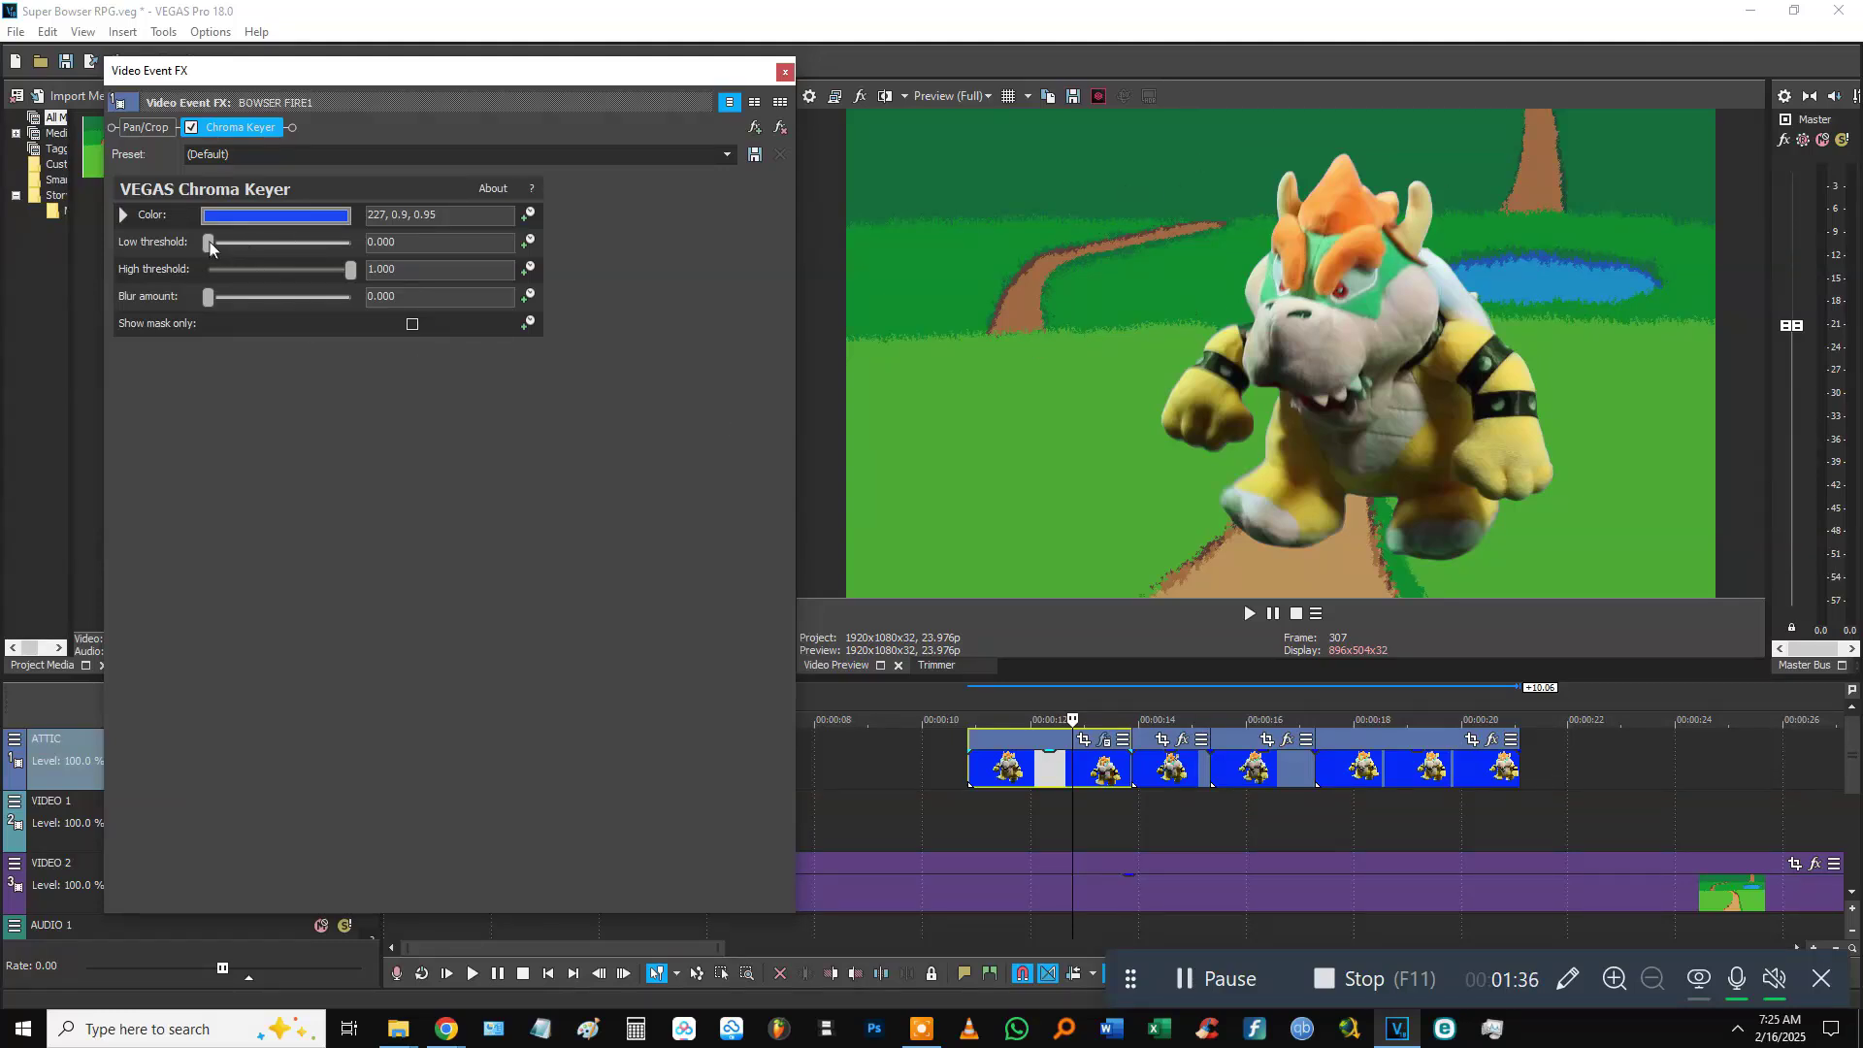
{"action": "mouse_move", "coordinate": [215, 248]}
{"action": "left_mouse_down"}
{"action": "mouse_move", "coordinate": [260, 248]}
{"action": "mouse_move", "coordinate": [190, 248]}
{"action": "mouse_move", "coordinate": [243, 246]}
{"action": "left_mouse_up"}
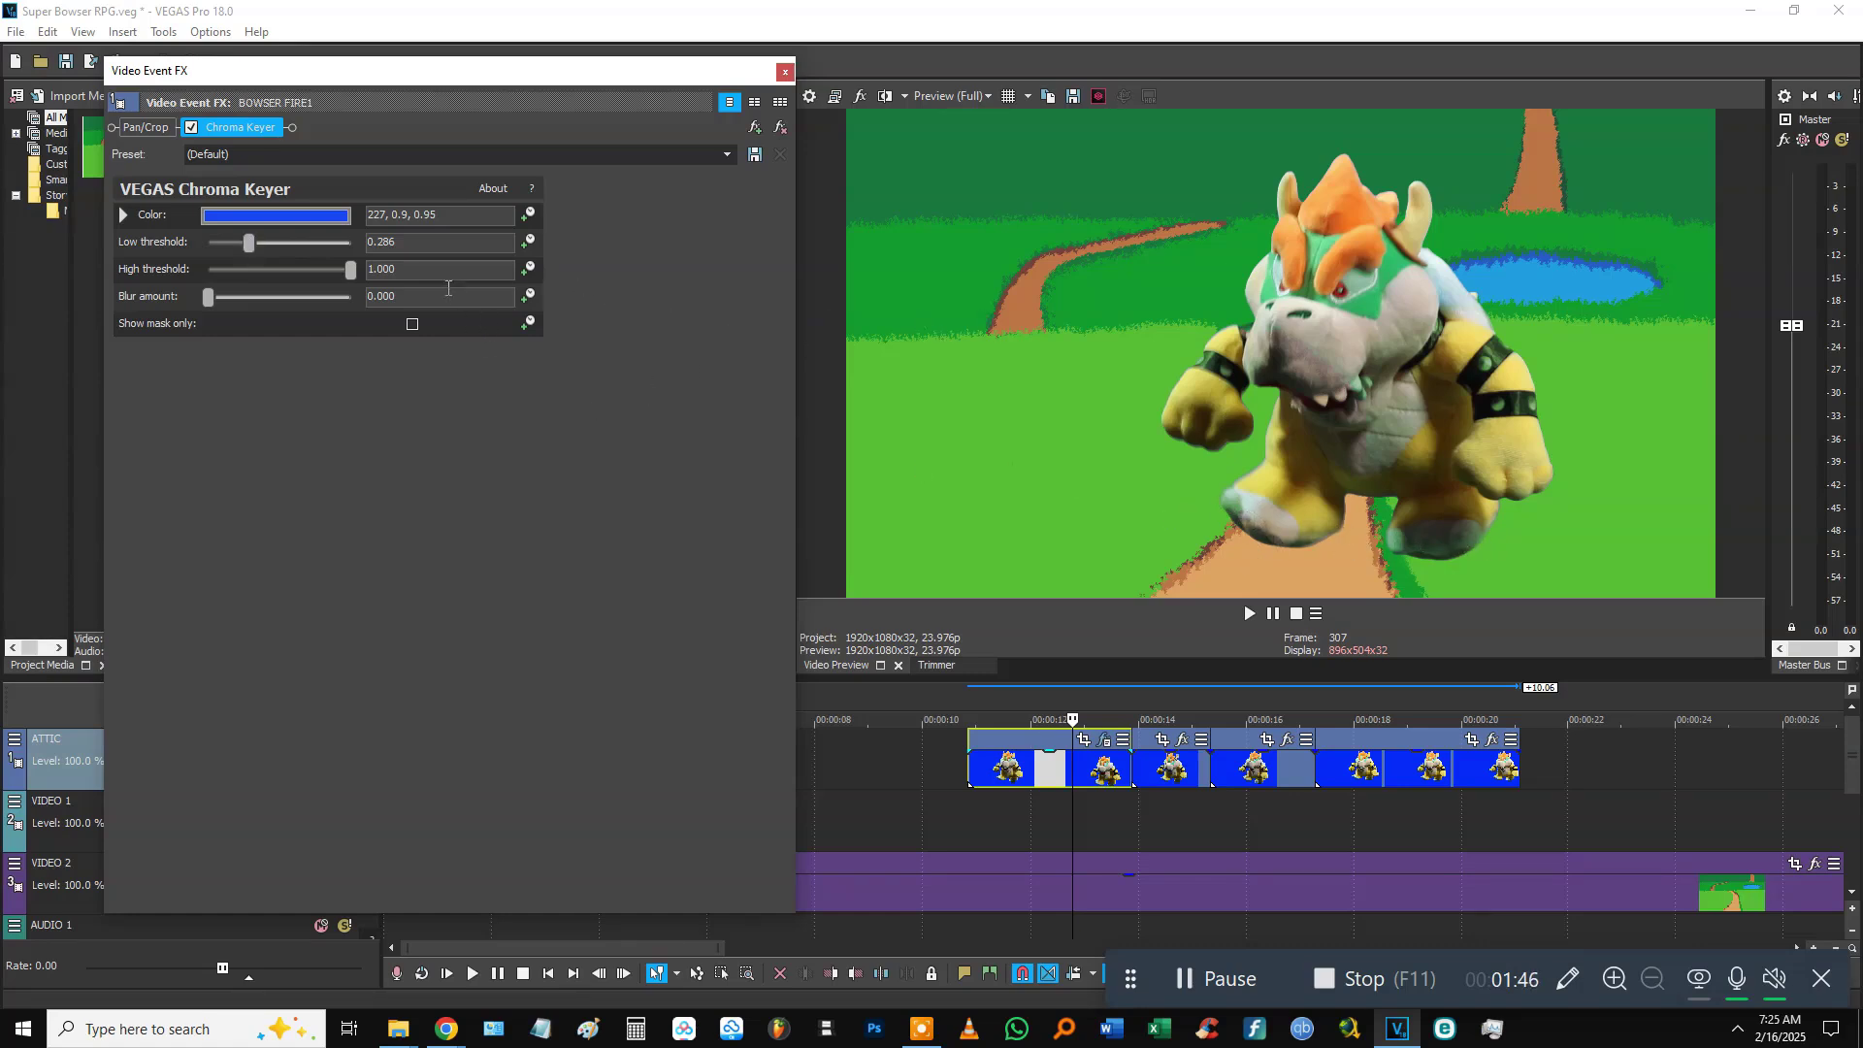
{"action": "left_click_drag", "start_coordinate": [346, 281], "coordinate": [325, 284]}
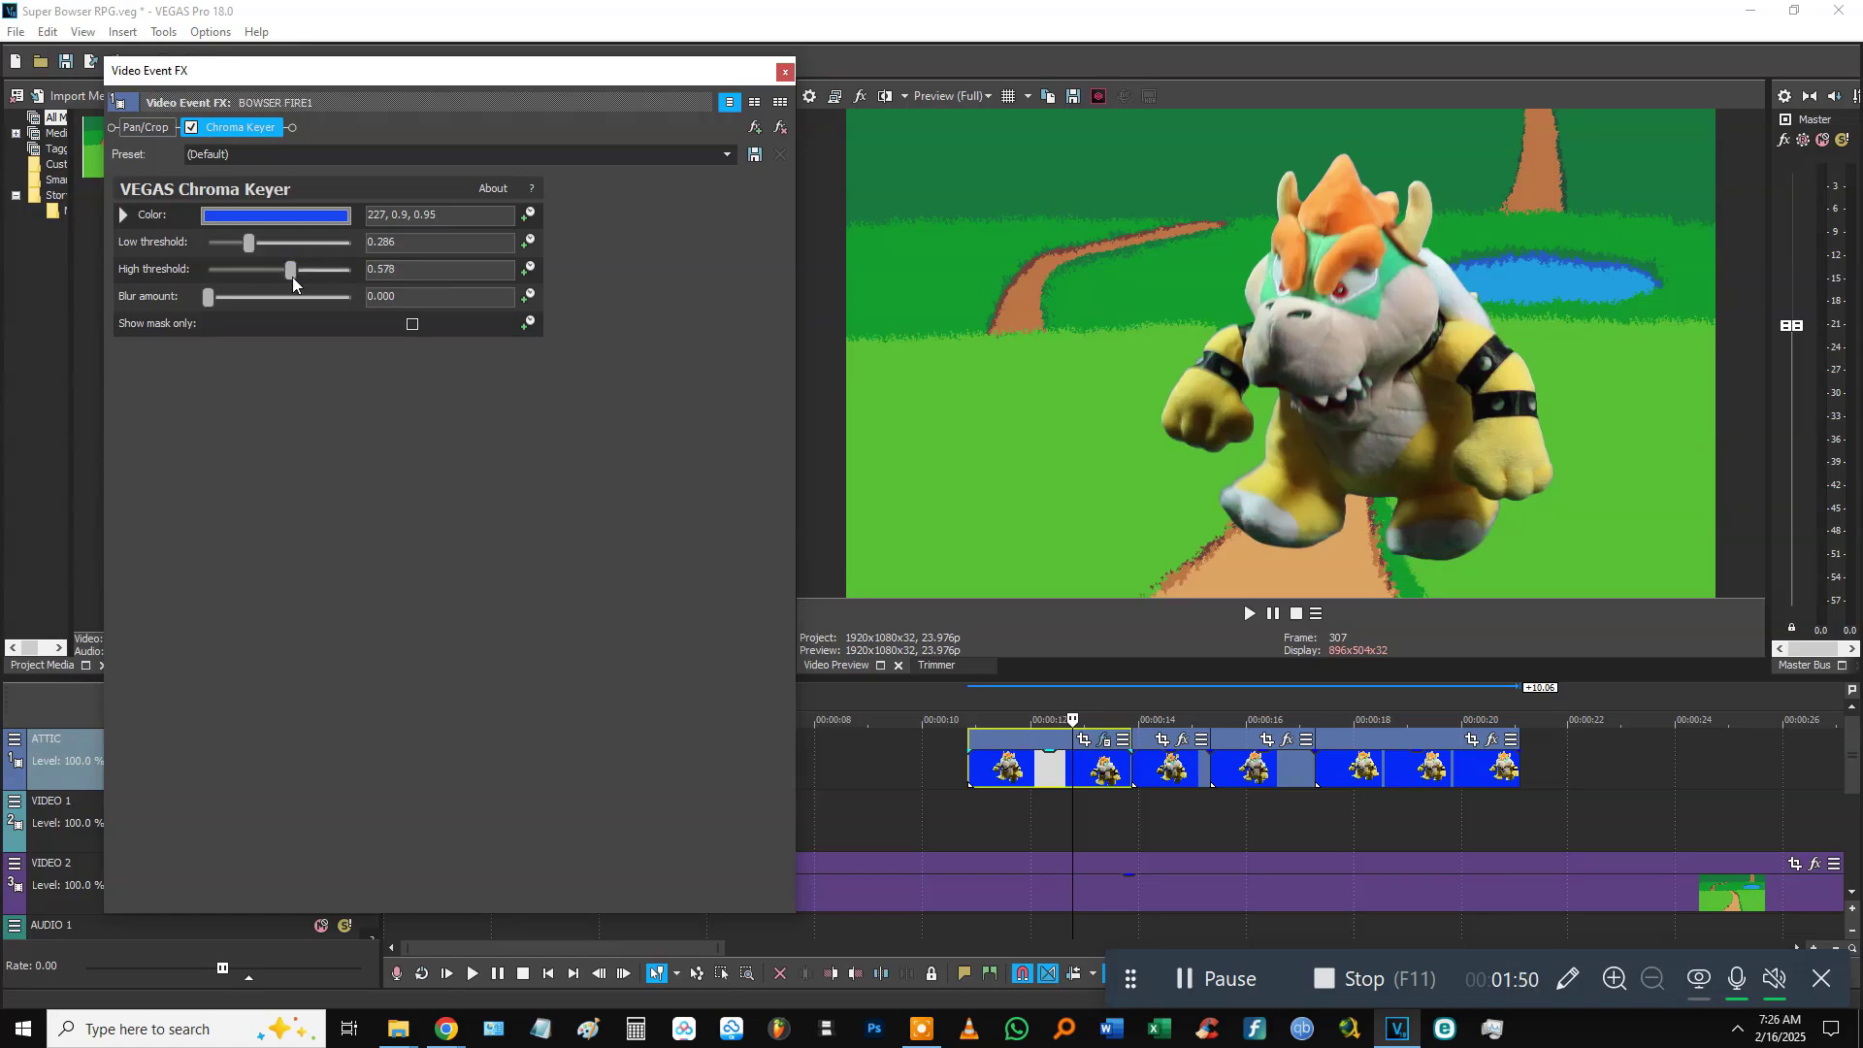
{"action": "key", "text": "ctrl+s"}
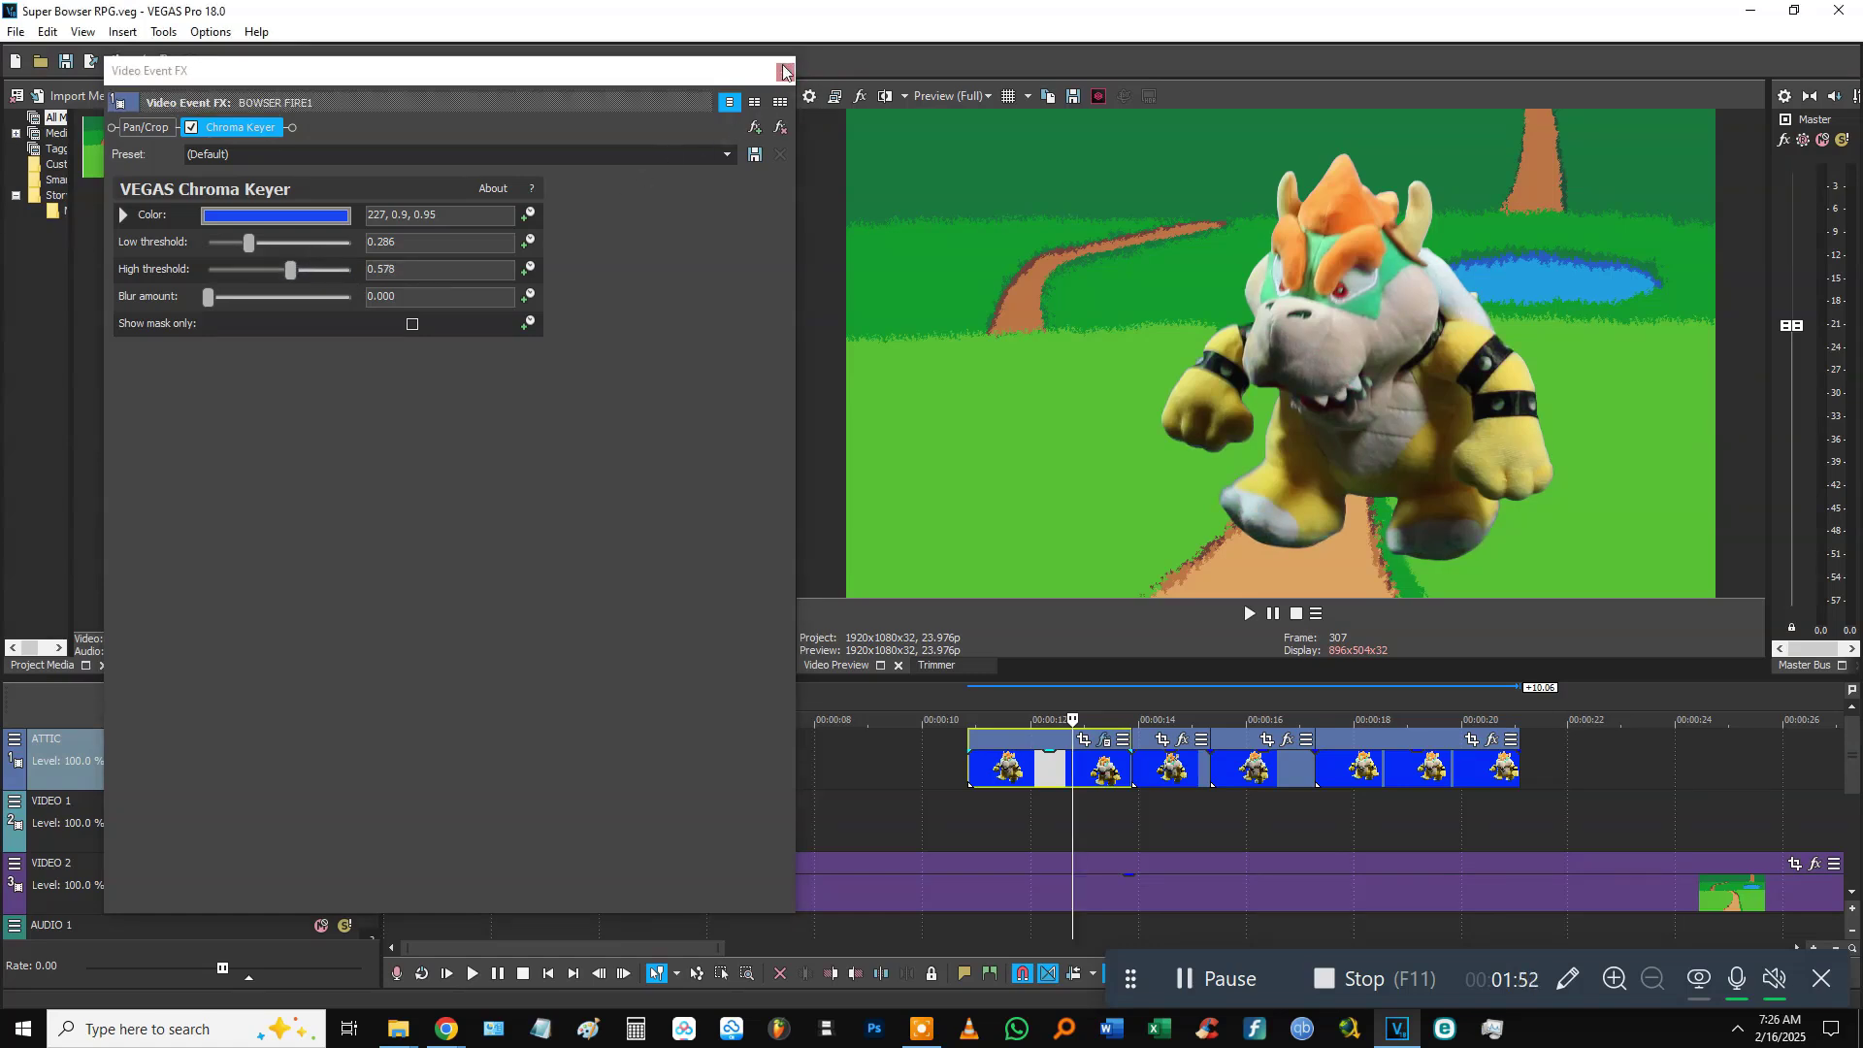
{"action": "left_click", "coordinate": [447, 215]}
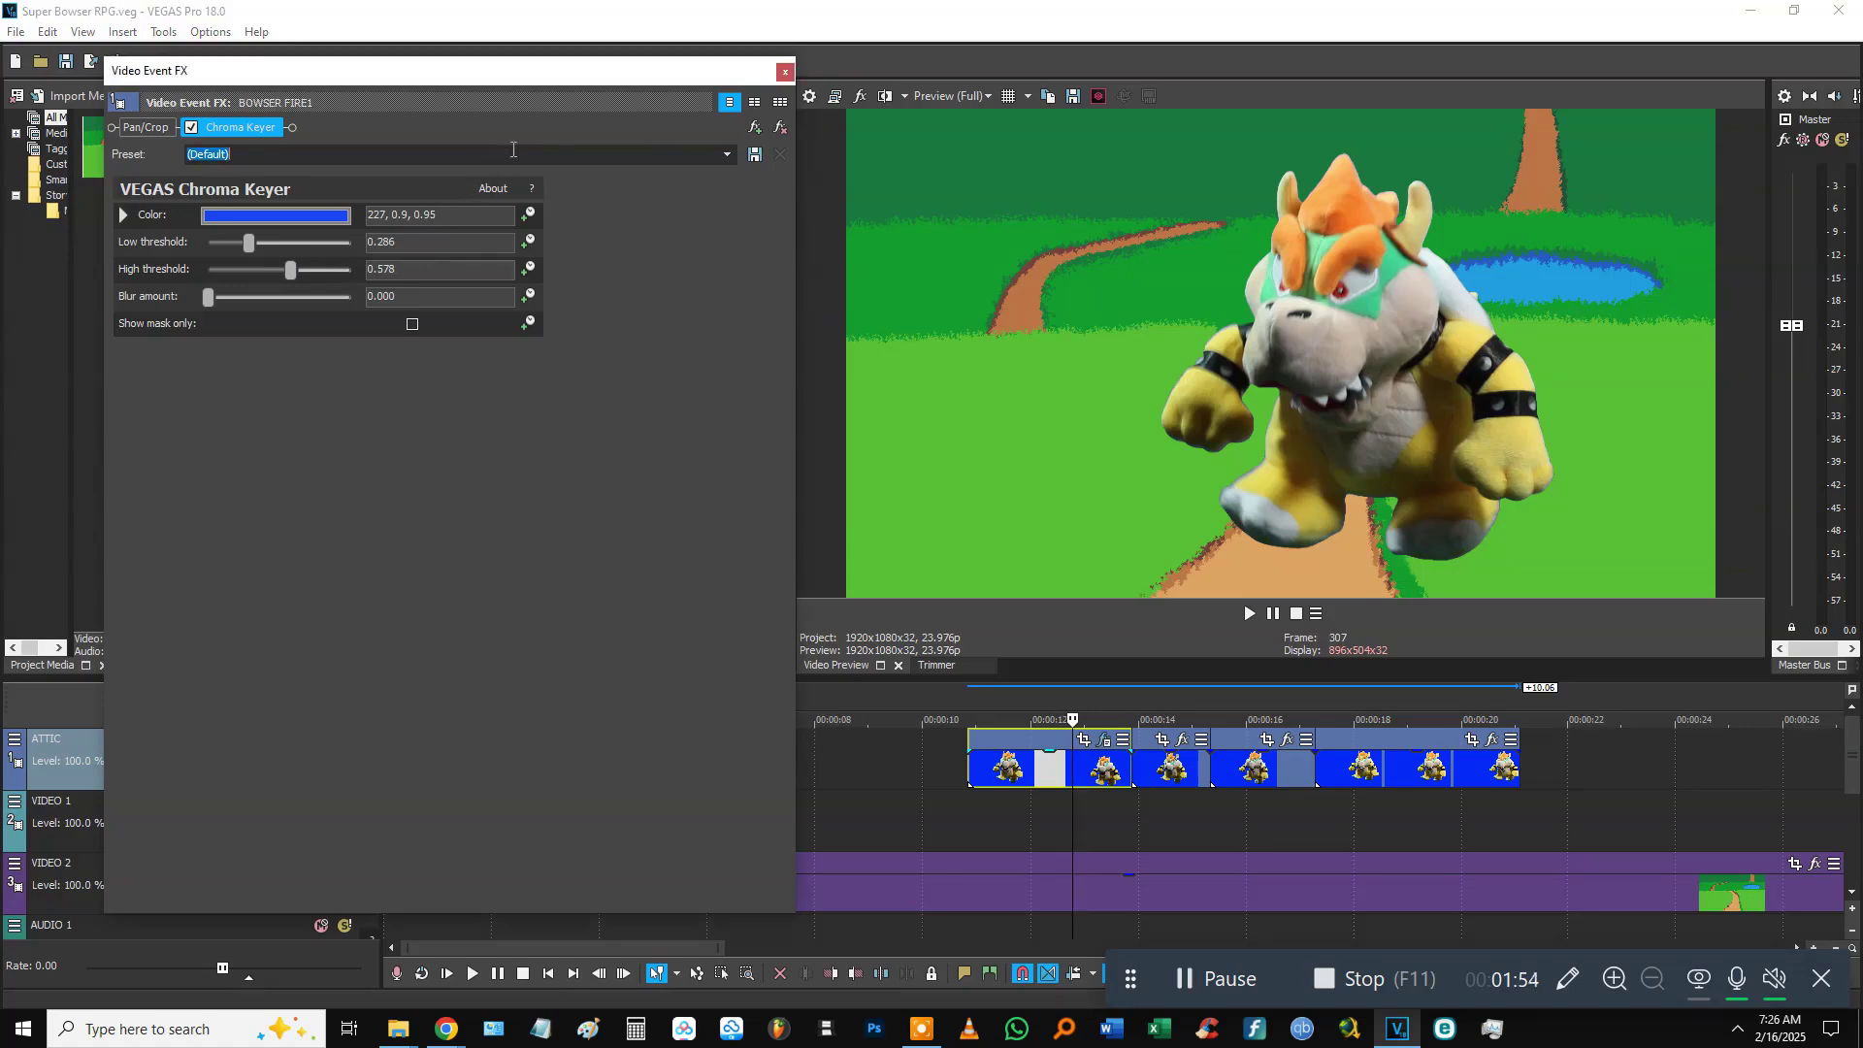
{"action": "left_click", "coordinate": [785, 71]}
Apply VEGAS Chroma Keyer to the BOWSER HIT 1-1 clip with low threshold 0.259 and high threshold 0.837.
{"action": "left_click", "coordinate": [1182, 739]}
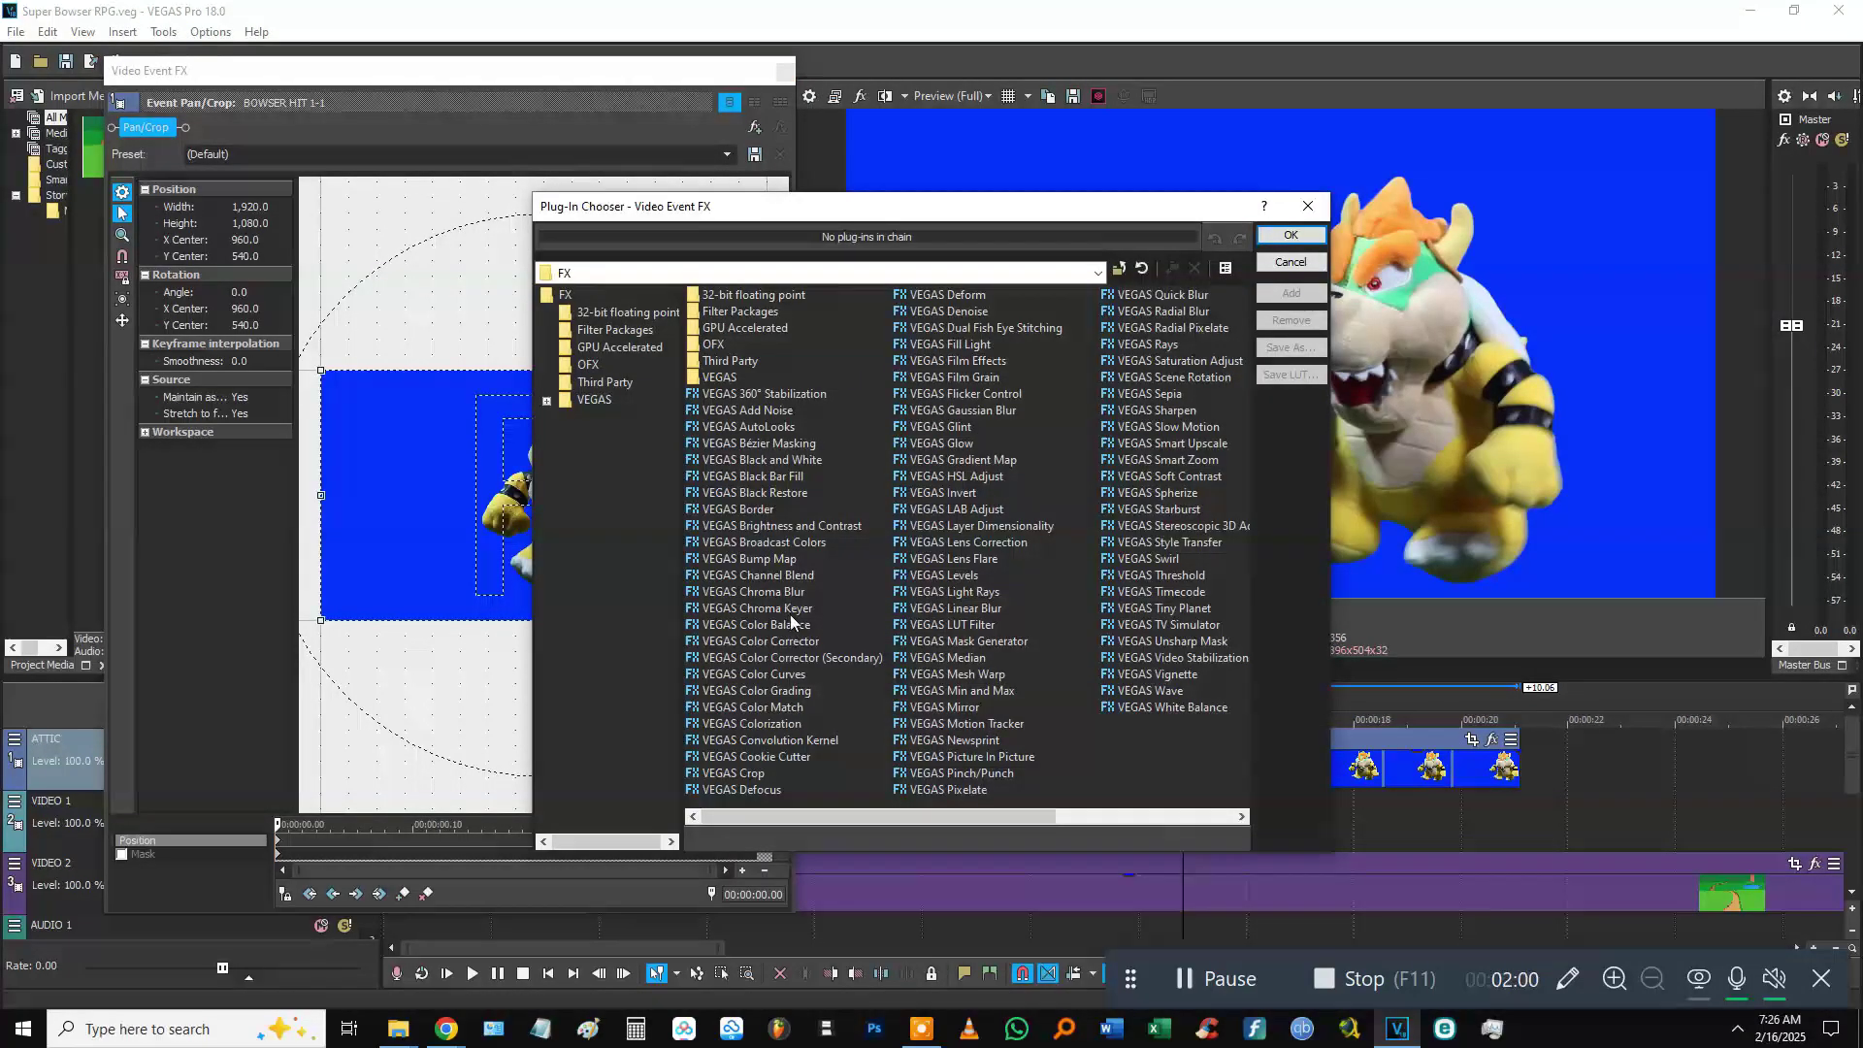
{"action": "double_click", "coordinate": [789, 609]}
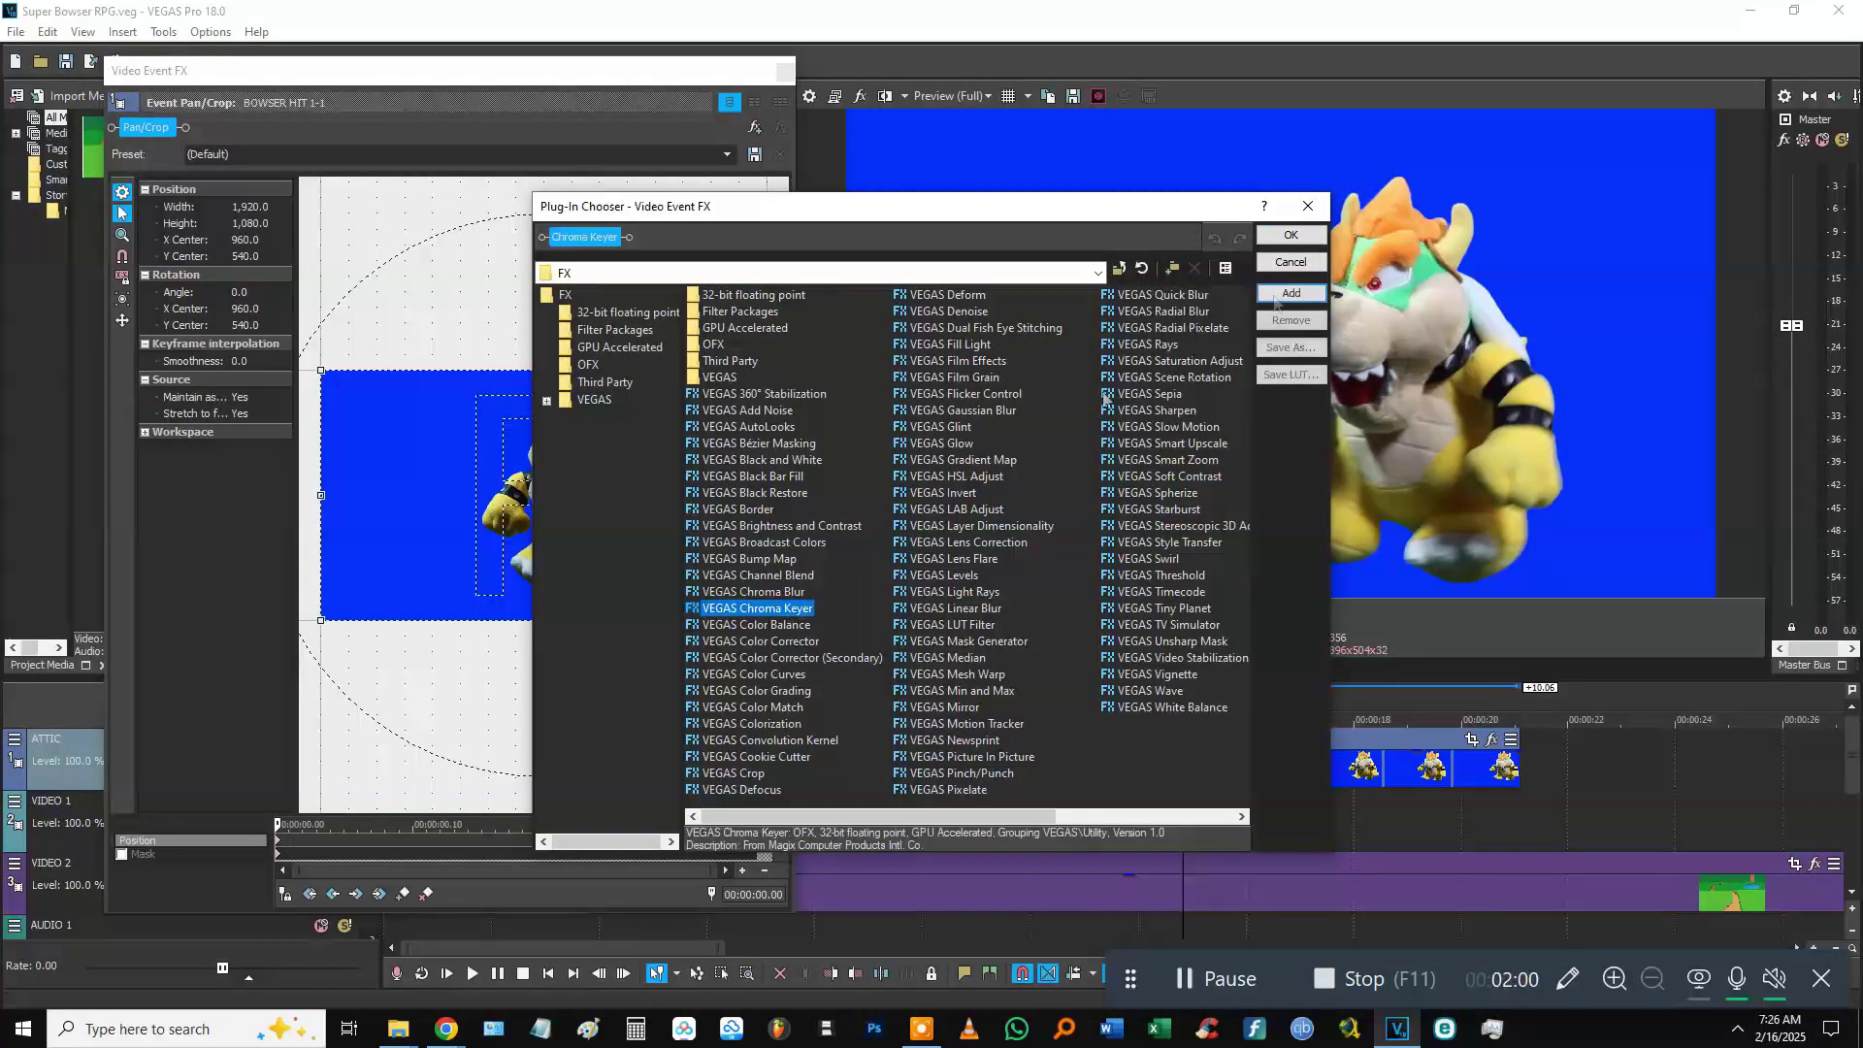
{"action": "left_click", "coordinate": [1291, 235]}
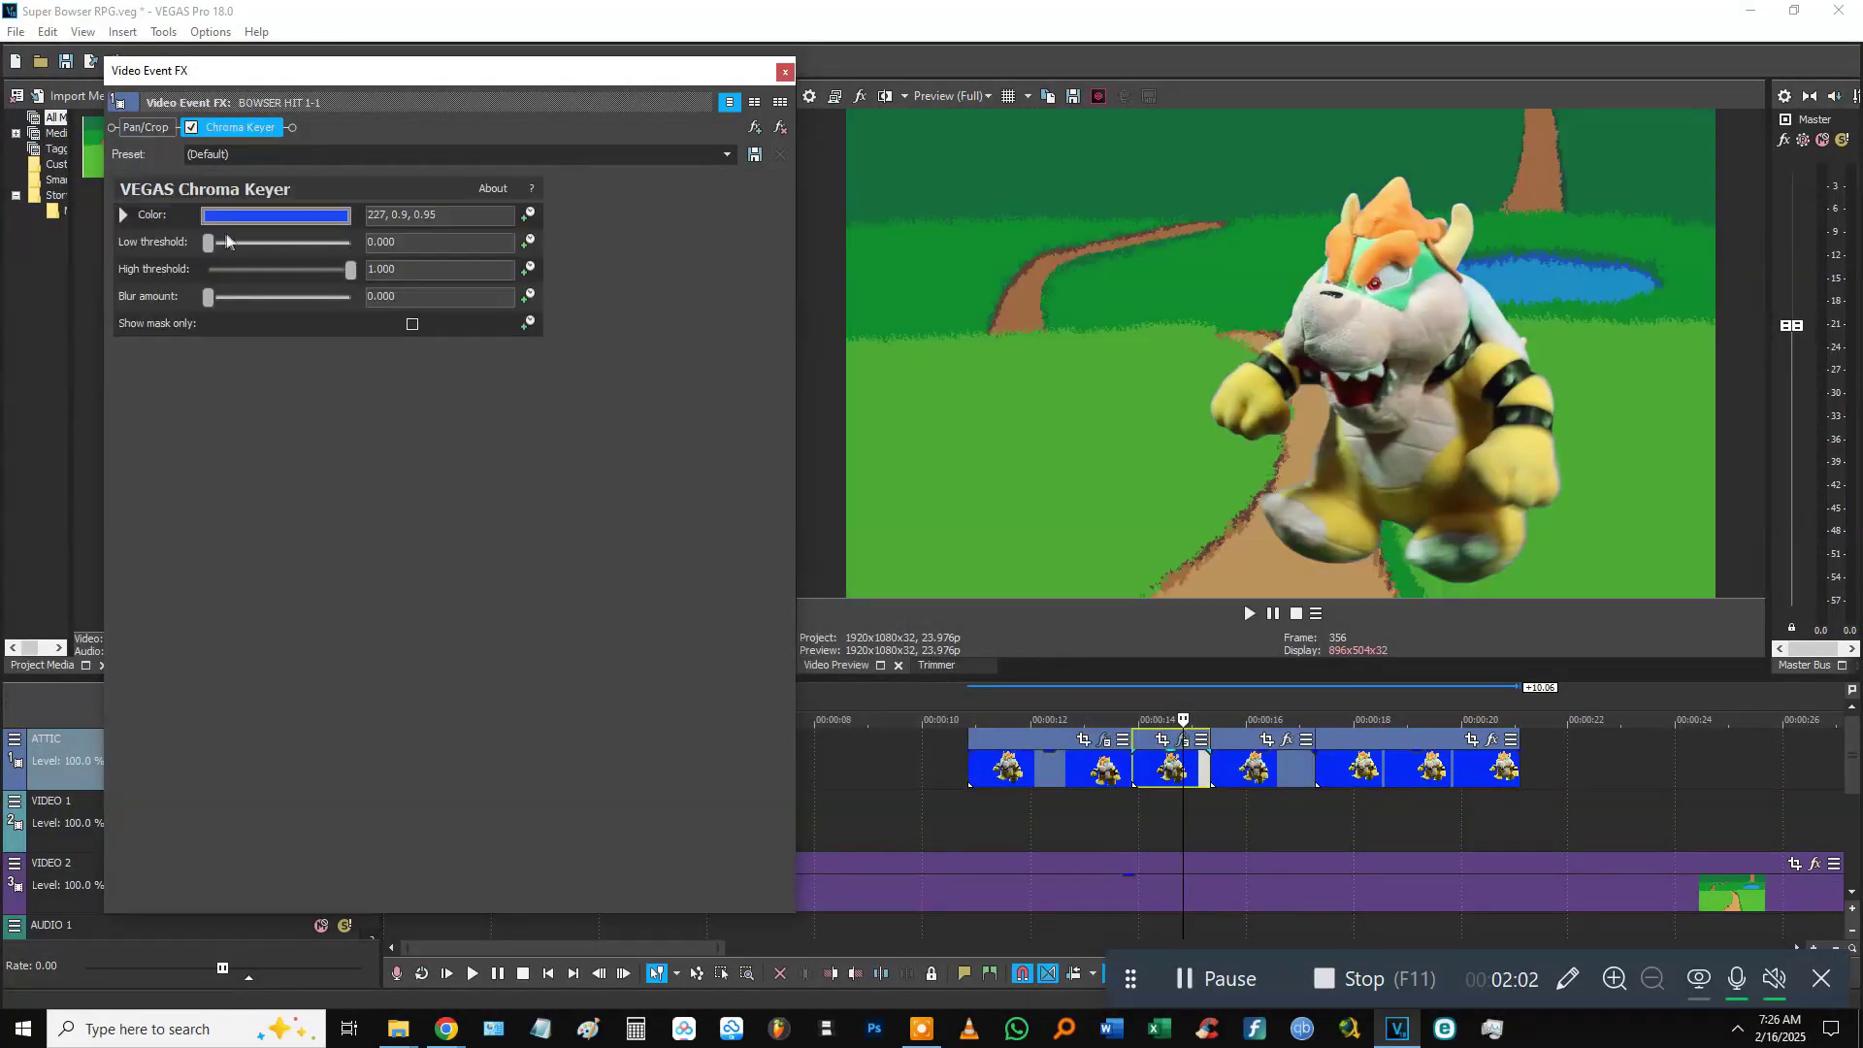
{"action": "left_click_drag", "start_coordinate": [208, 251], "coordinate": [236, 251]}
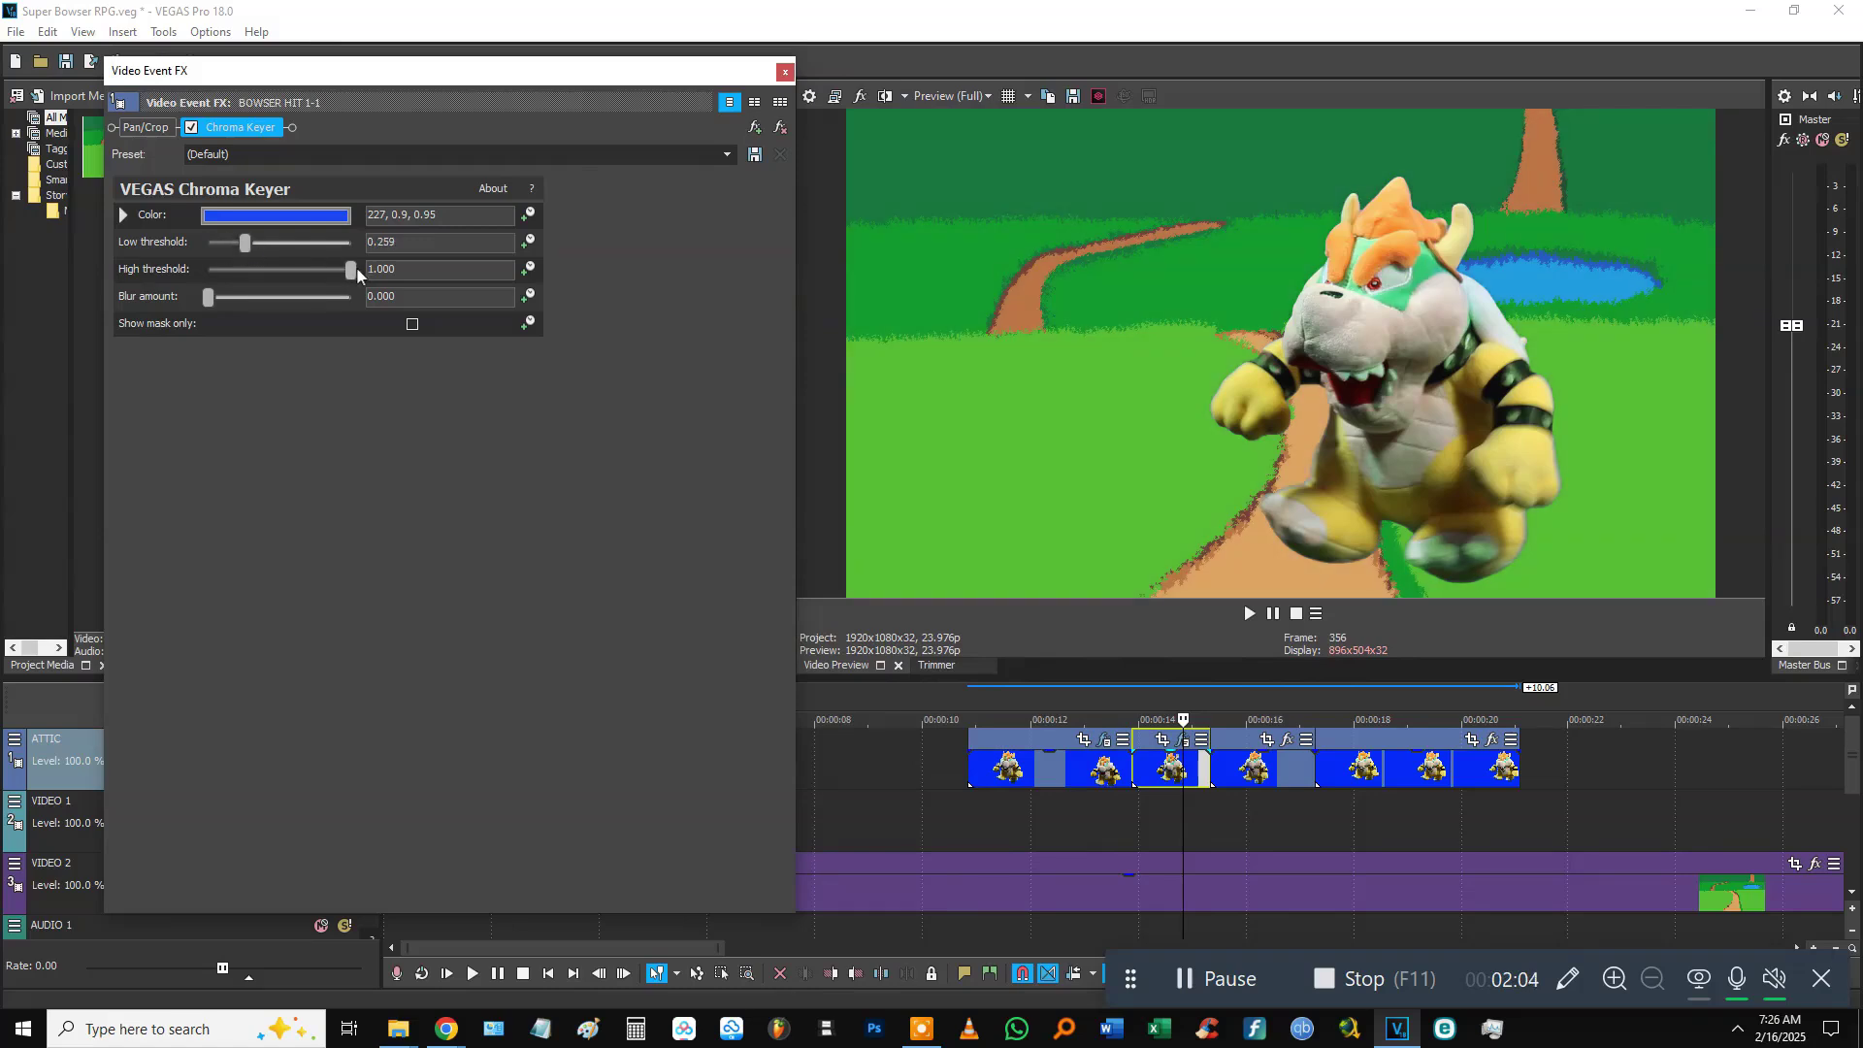
{"action": "left_click_drag", "start_coordinate": [356, 276], "coordinate": [332, 275]}
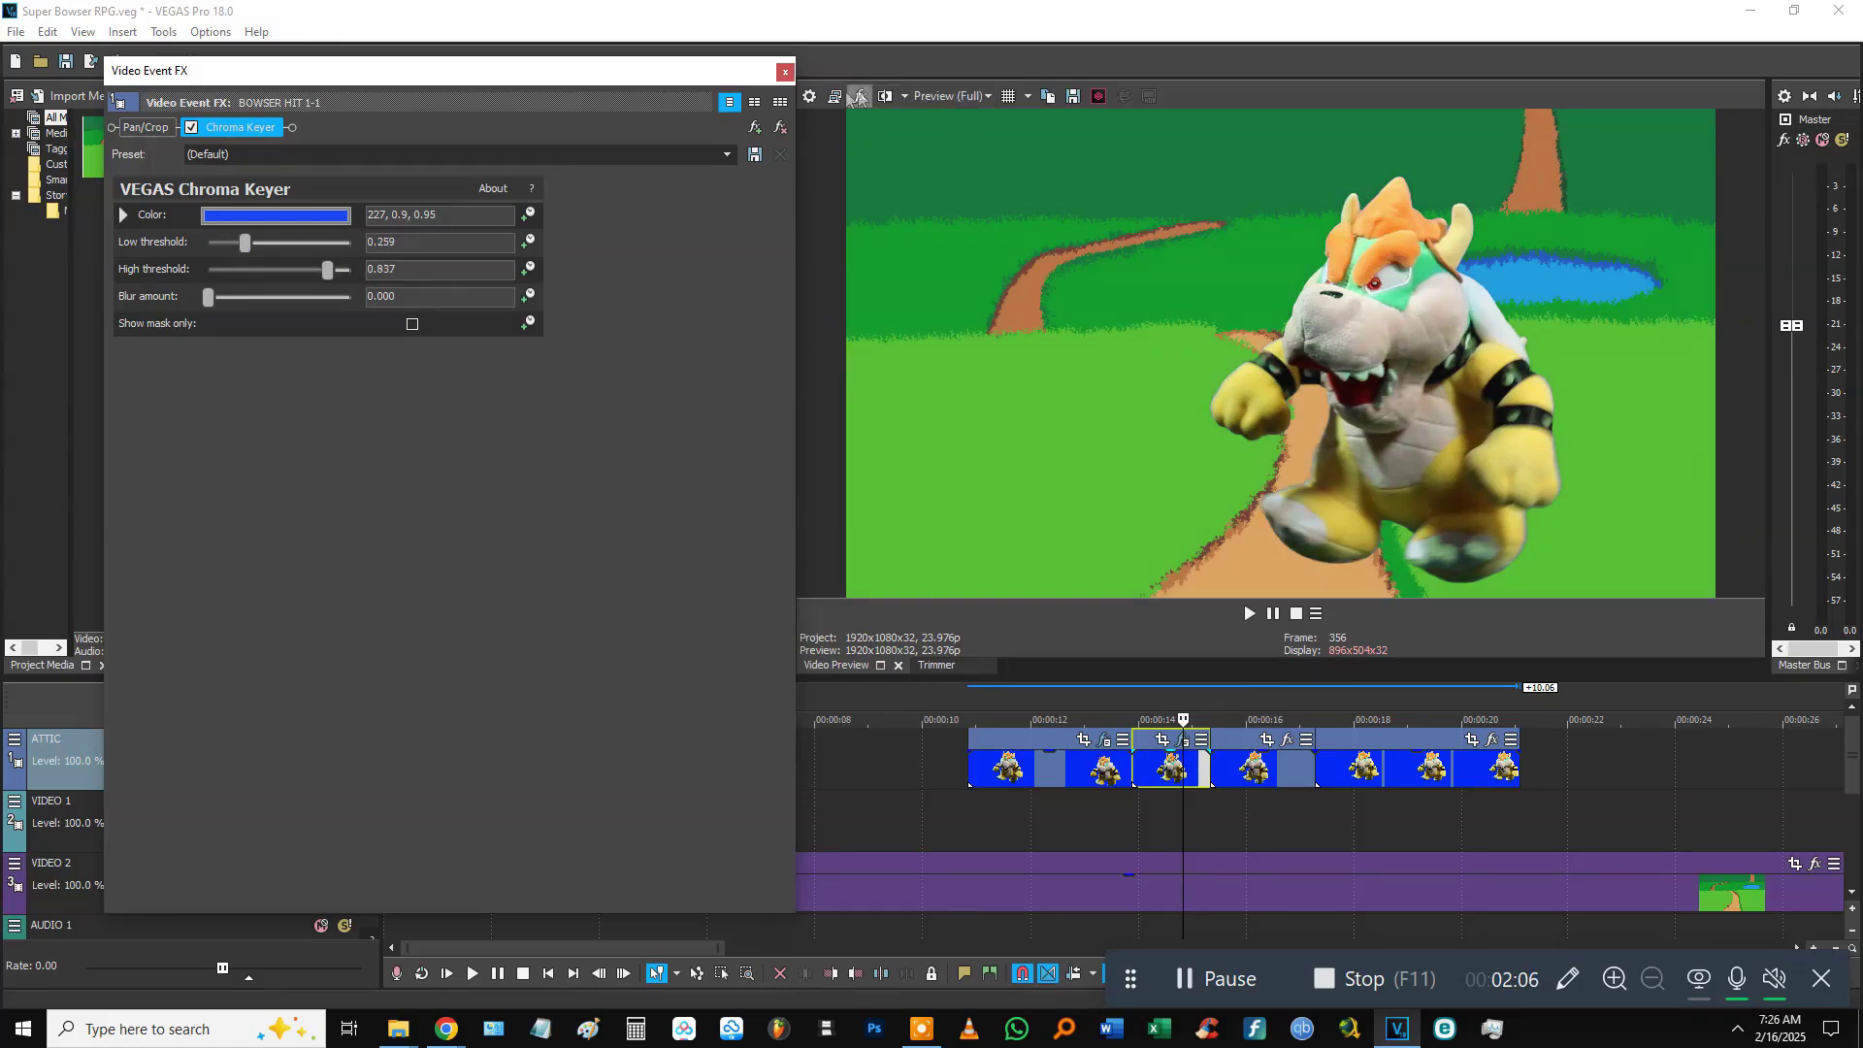
{"action": "left_click", "coordinate": [786, 72]}
Apply VEGAS Chroma Keyer to the BOWSER HIT 2-1 clip with low threshold 0.293 and high threshold 0.871, and save the project.
{"action": "left_click", "coordinate": [1287, 742]}
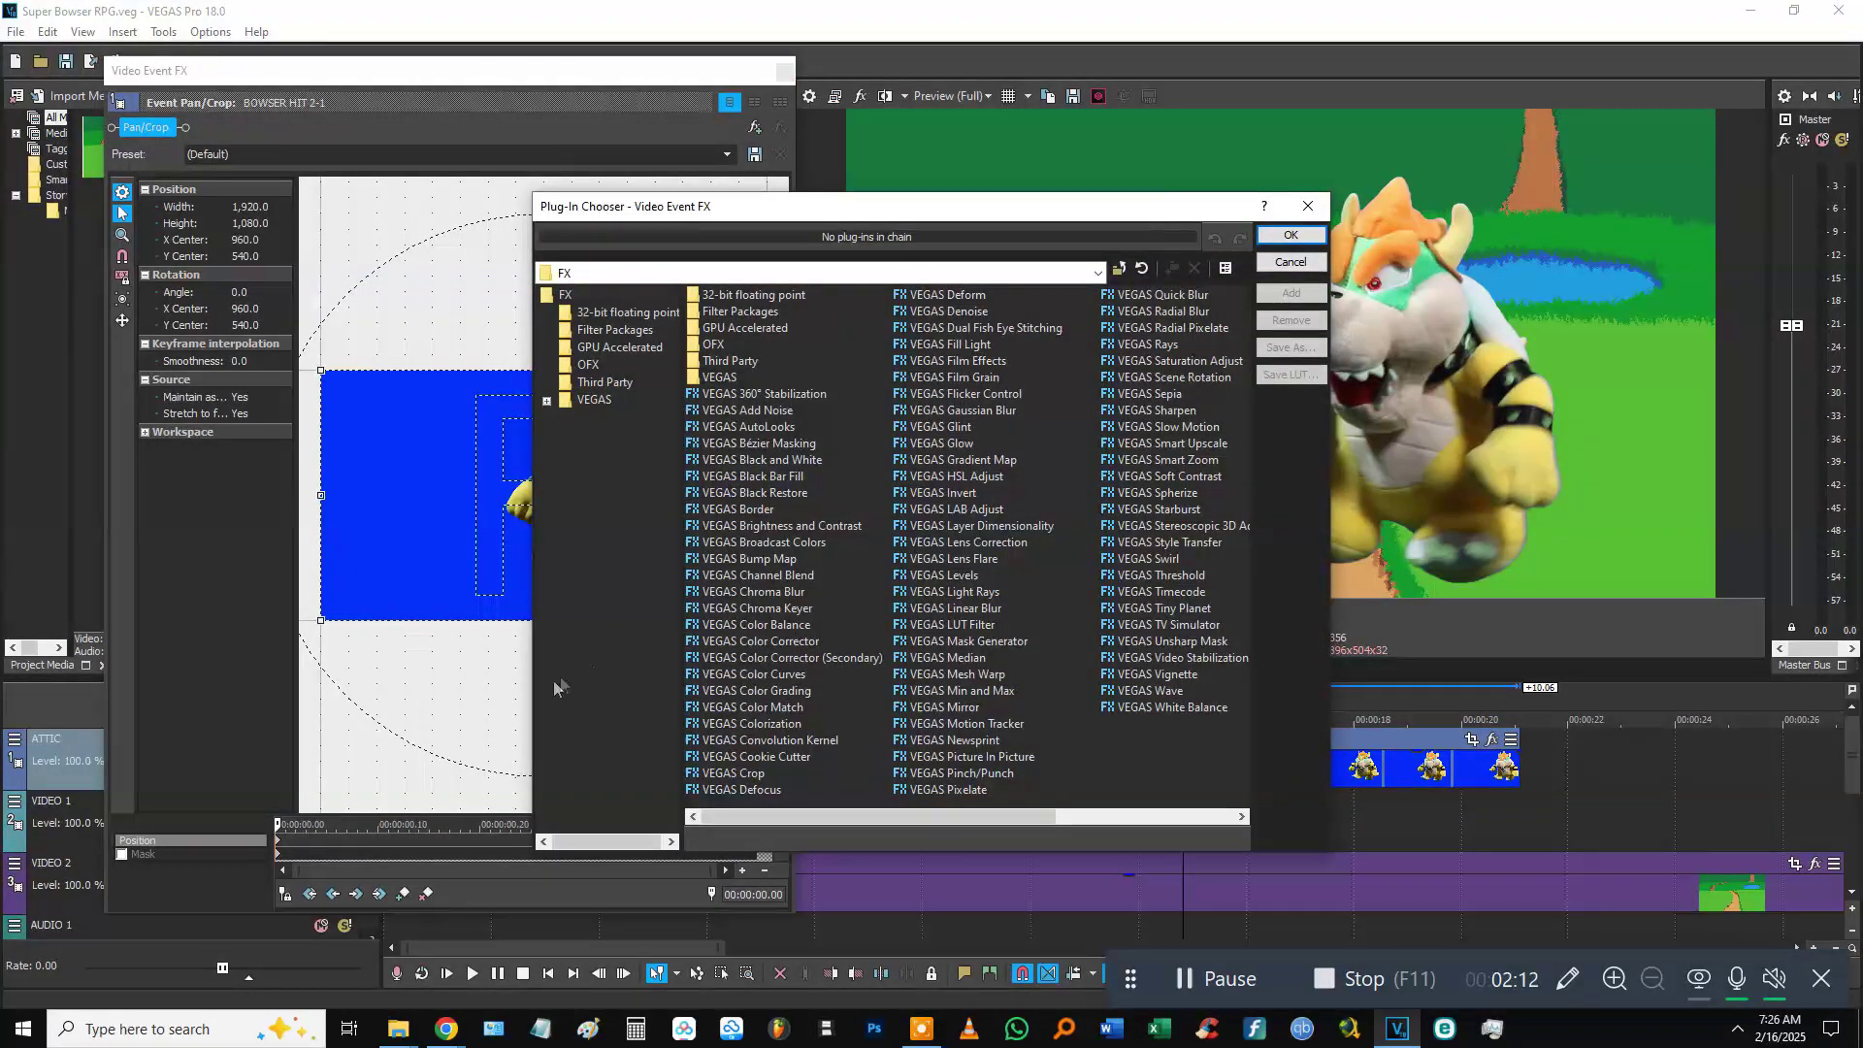
{"action": "double_click", "coordinate": [800, 611]}
{"action": "left_click", "coordinate": [1298, 236]}
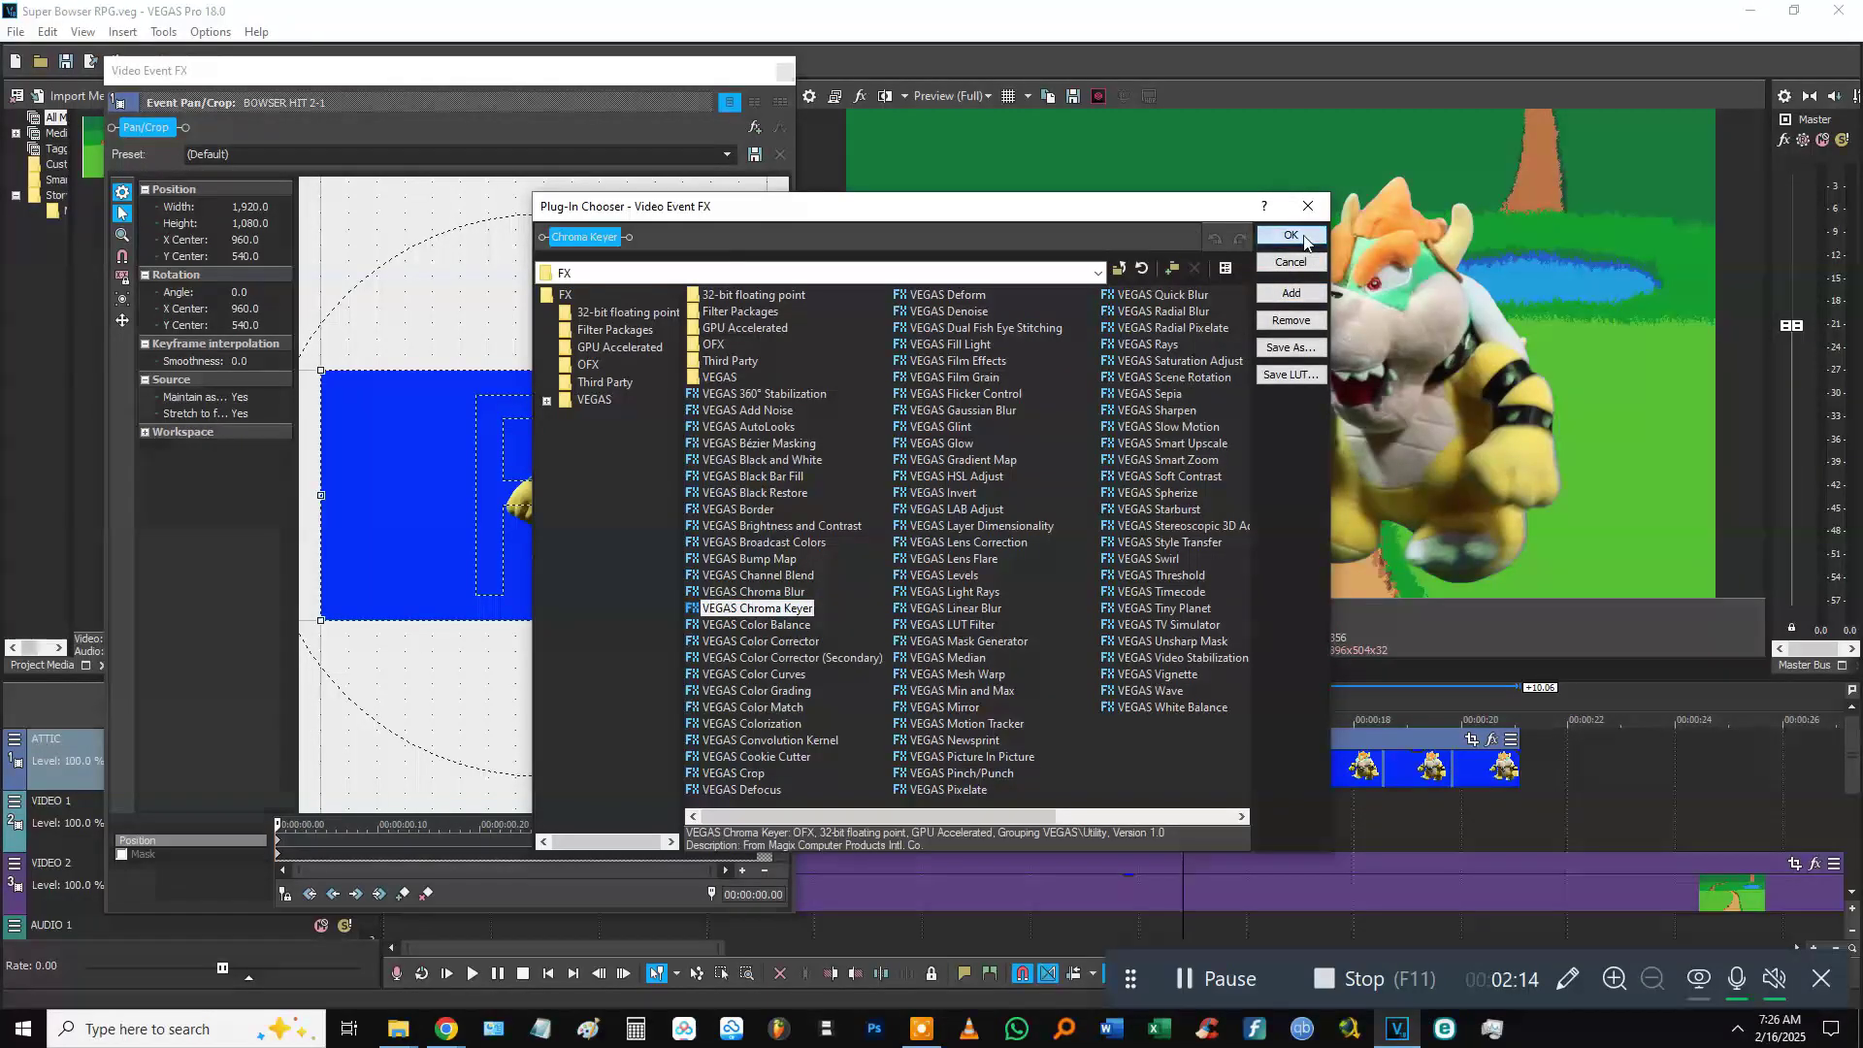
{"action": "left_click", "coordinate": [1242, 772]}
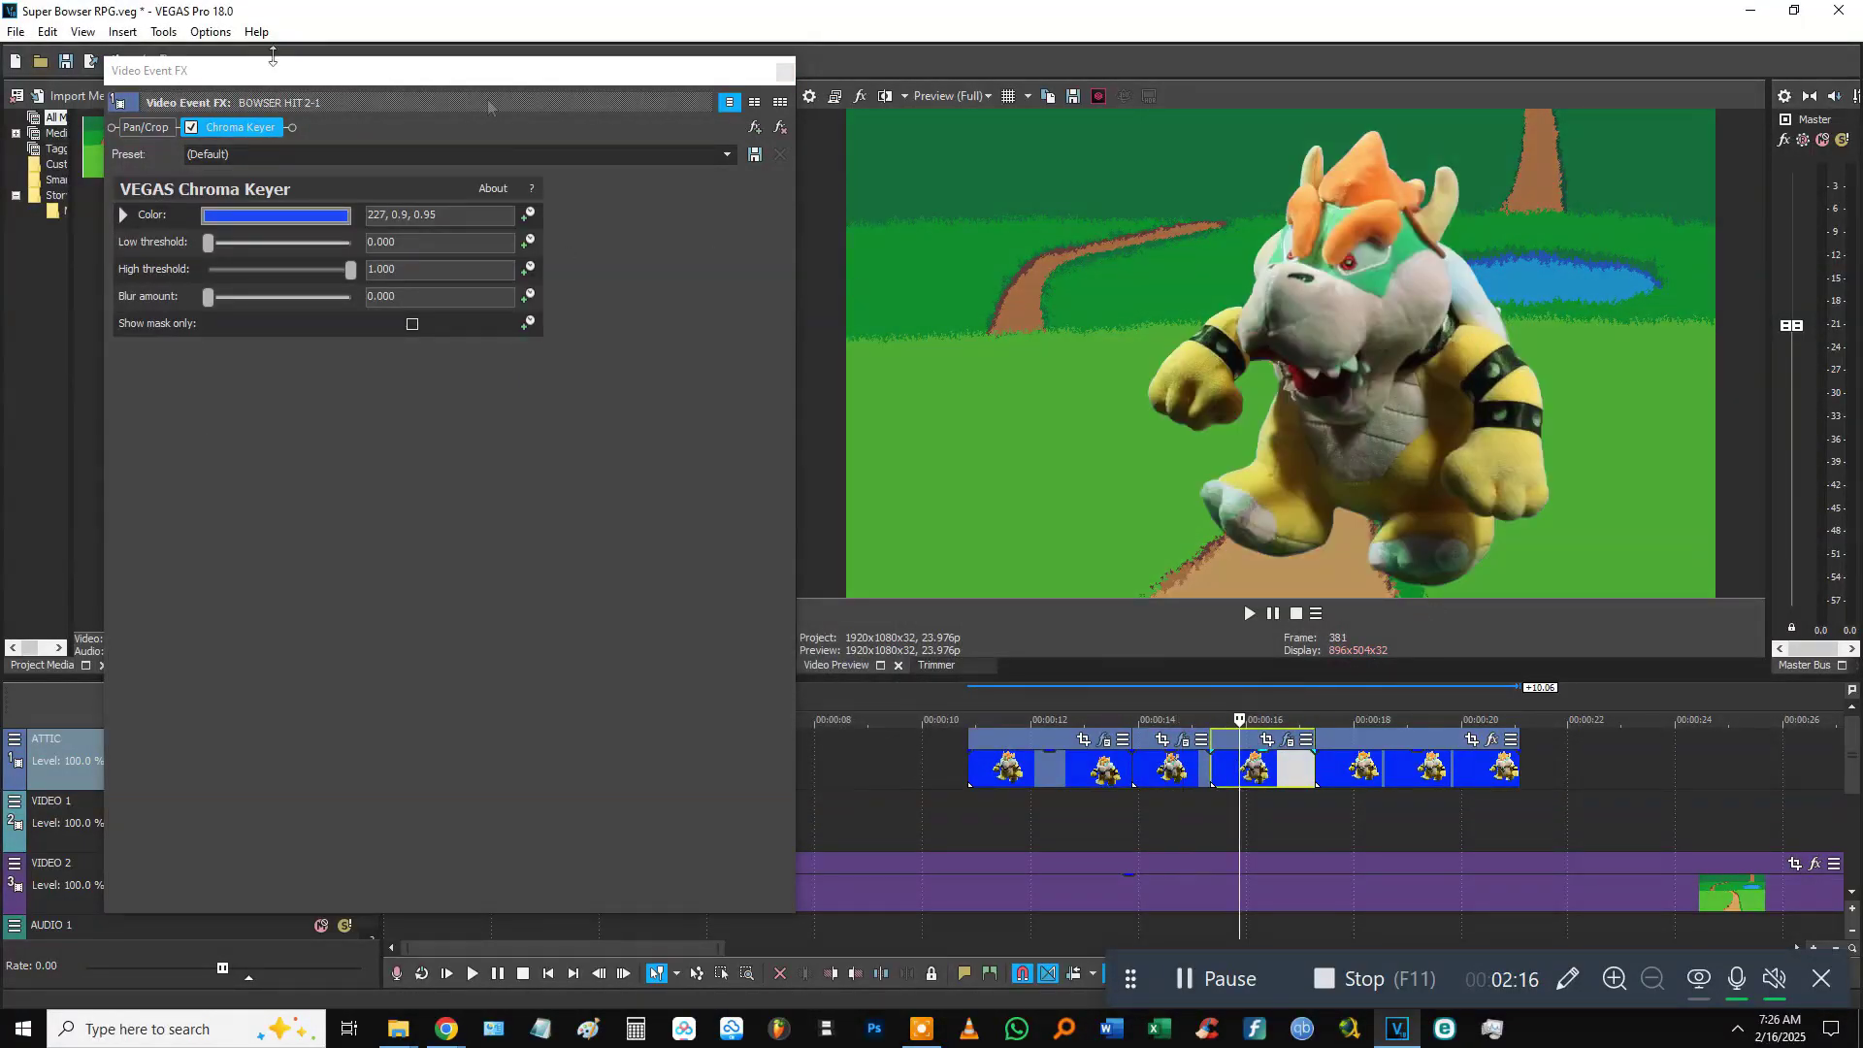
{"action": "left_click_drag", "start_coordinate": [209, 243], "coordinate": [241, 243]}
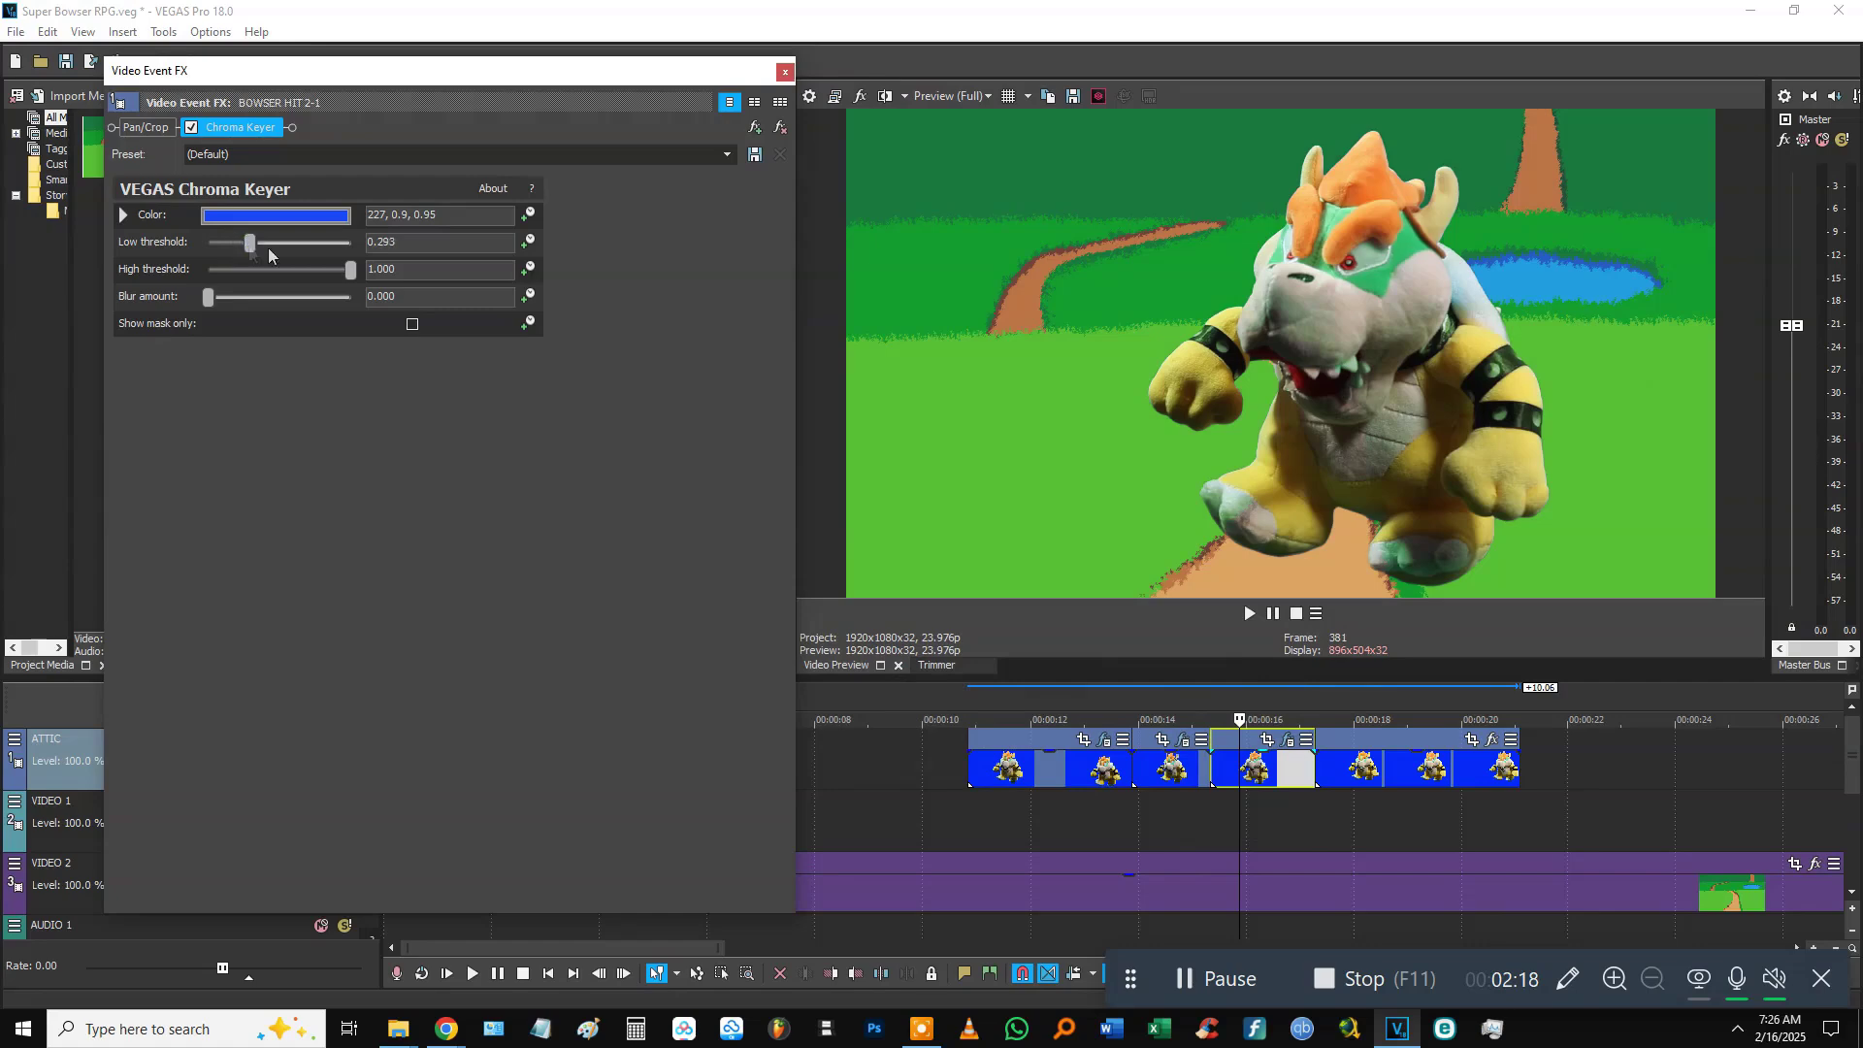
{"action": "left_click_drag", "start_coordinate": [206, 303], "coordinate": [94, 310]}
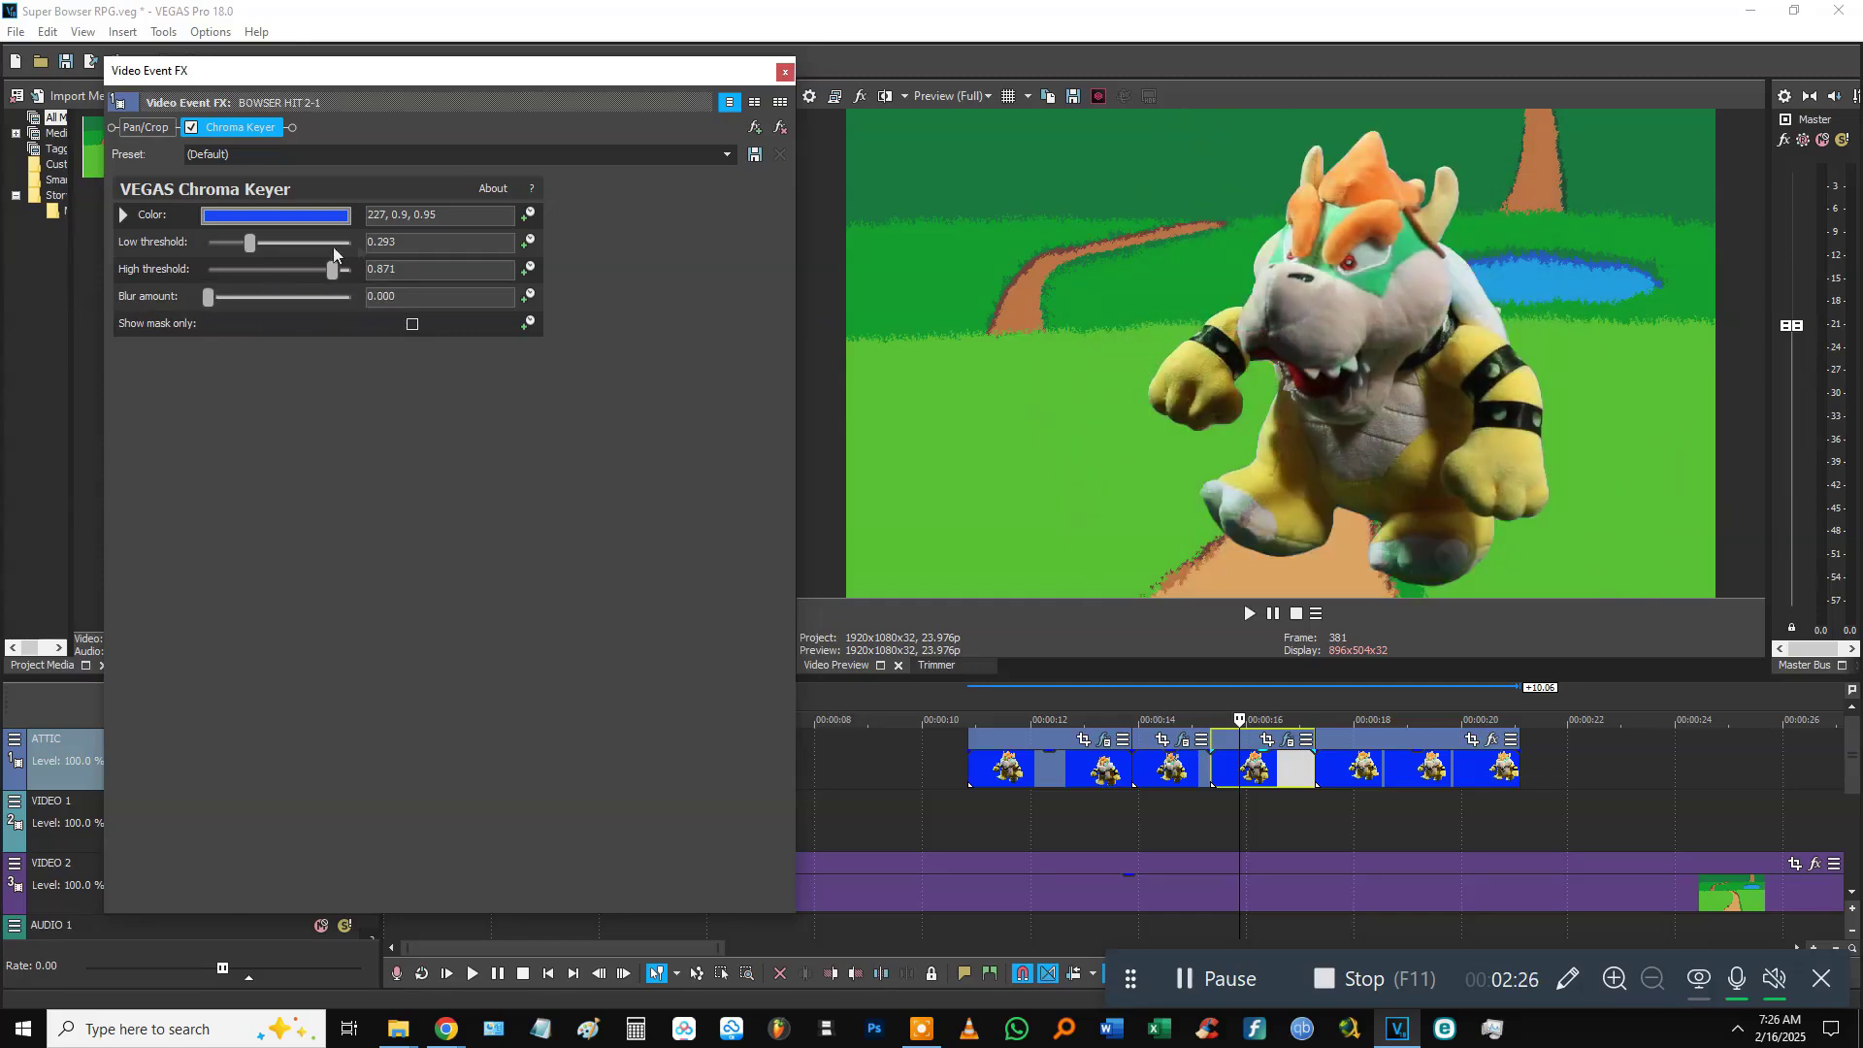
{"action": "left_click", "coordinate": [785, 74]}
{"action": "key", "text": "ctrl+s"}
Apply VEGAS Chroma Keyer to the BOWSER WALKING1 clip with low threshold 0.401 and high threshold 0.769, and save the project.
{"action": "left_click", "coordinate": [1378, 767]}
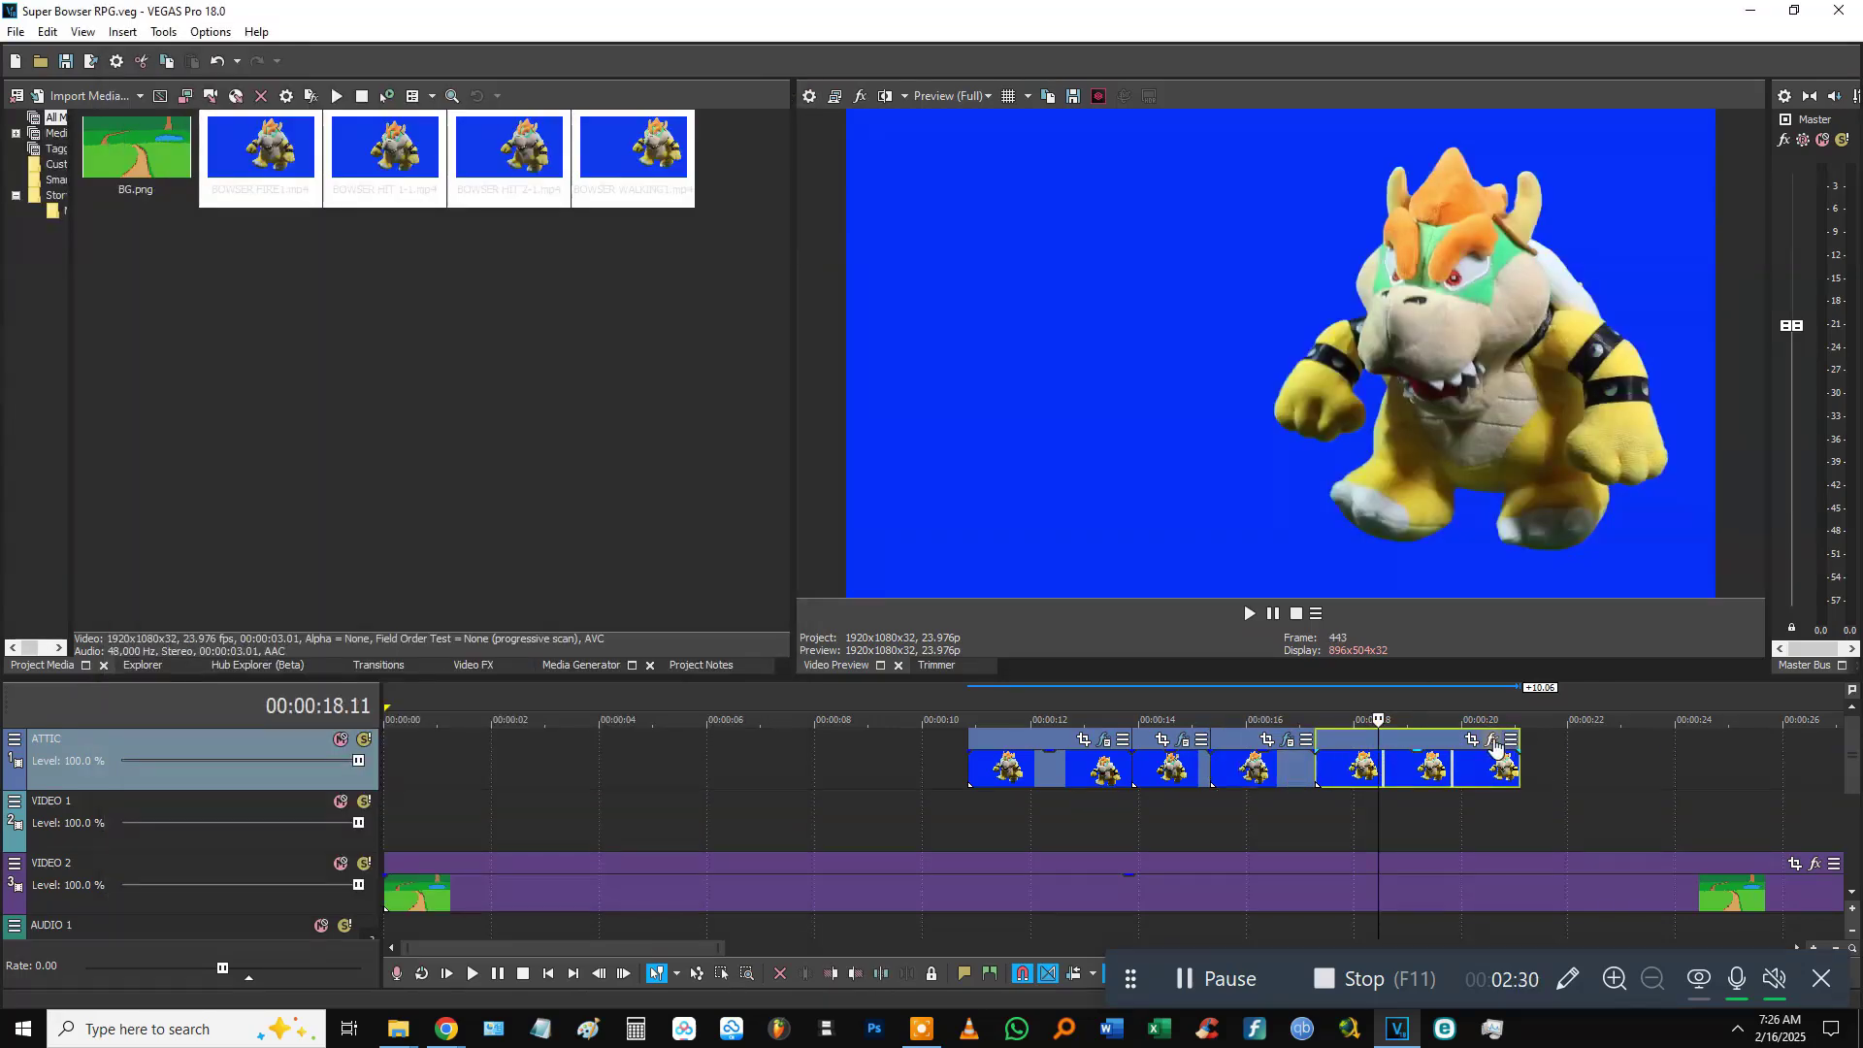
{"action": "left_click", "coordinate": [1493, 742]}
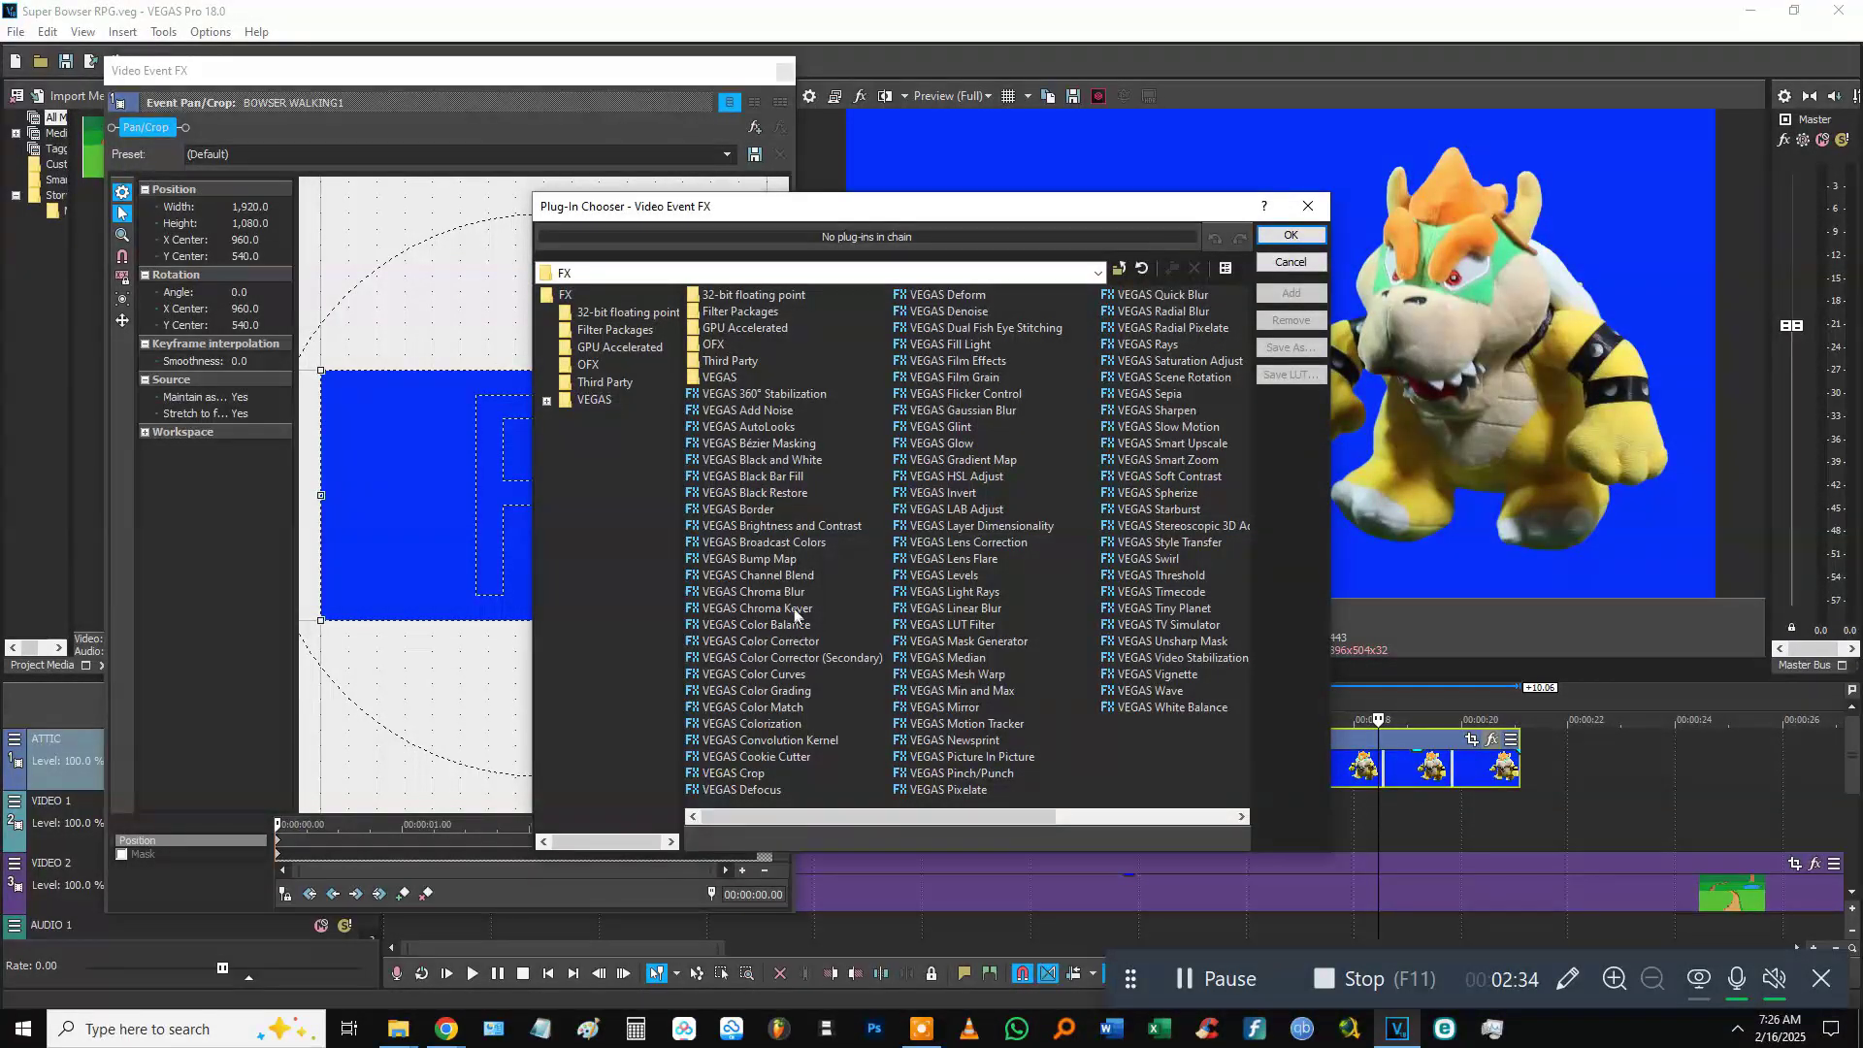
{"action": "double_click", "coordinate": [795, 609]}
{"action": "left_click", "coordinate": [1291, 235]}
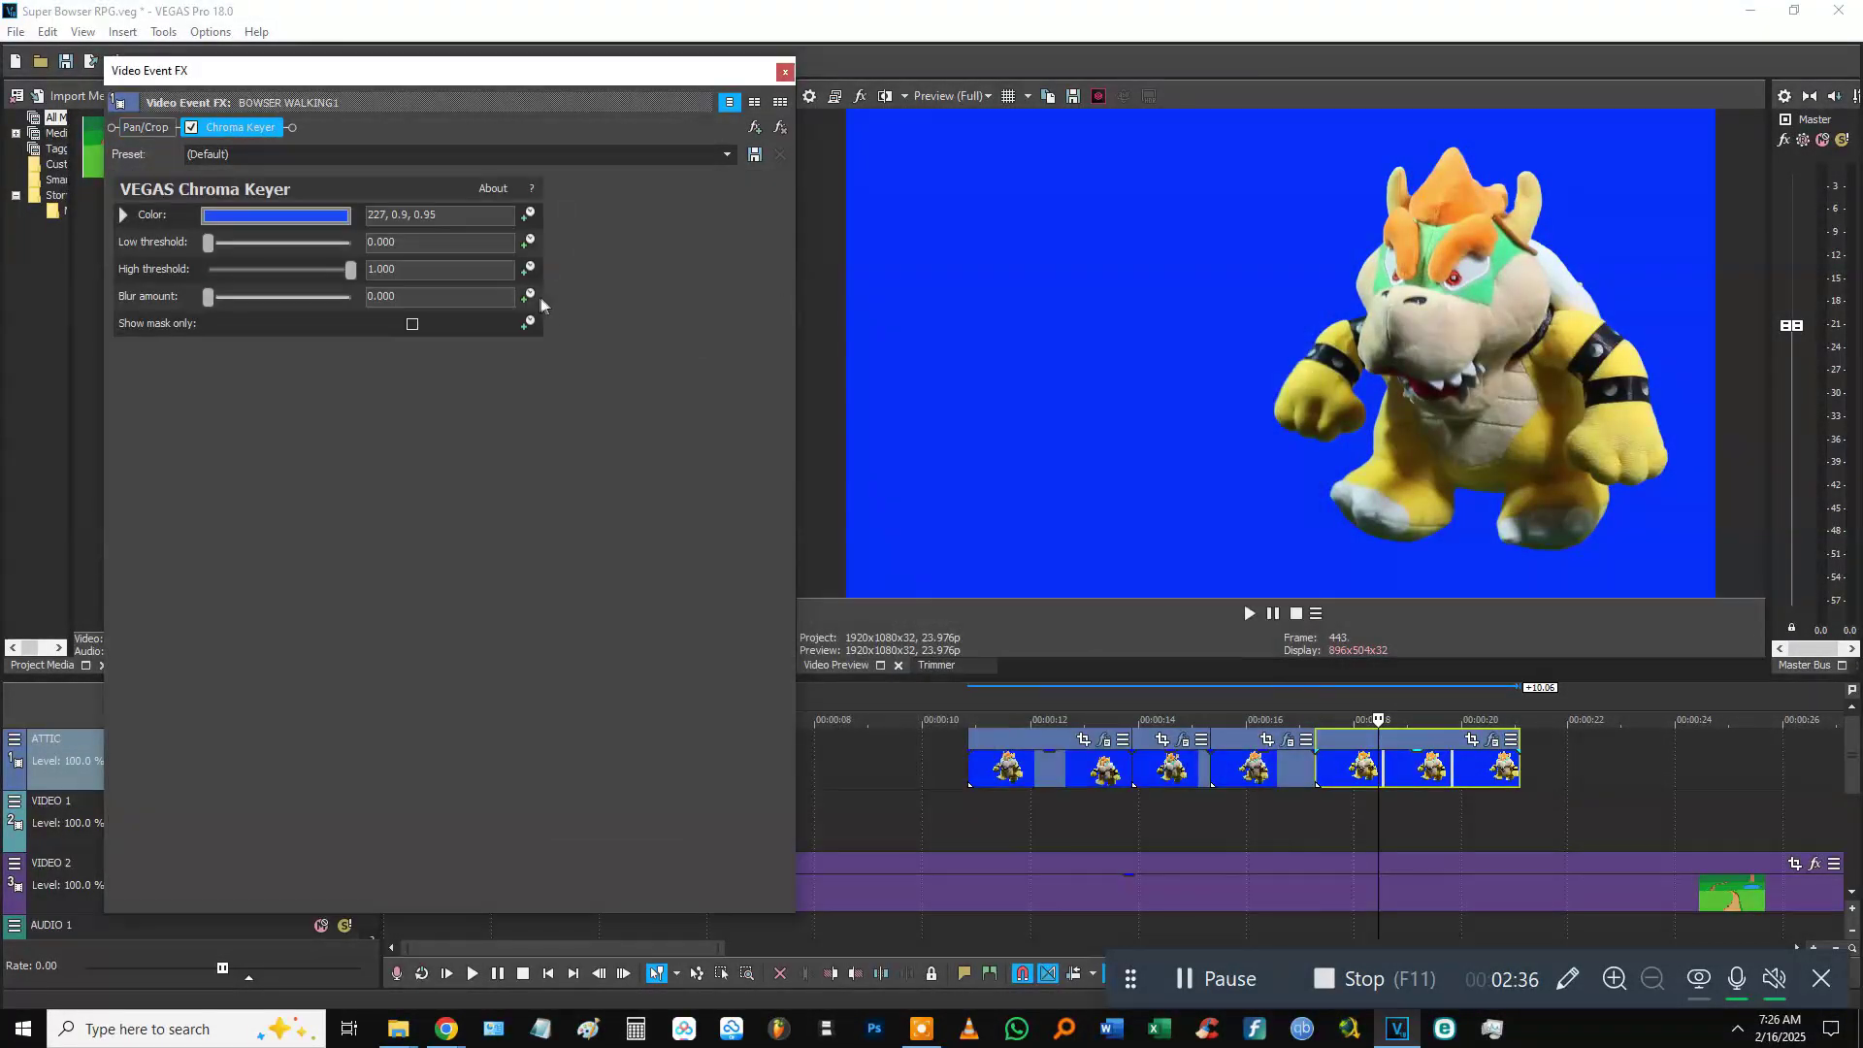
{"action": "left_click_drag", "start_coordinate": [205, 250], "coordinate": [320, 273]}
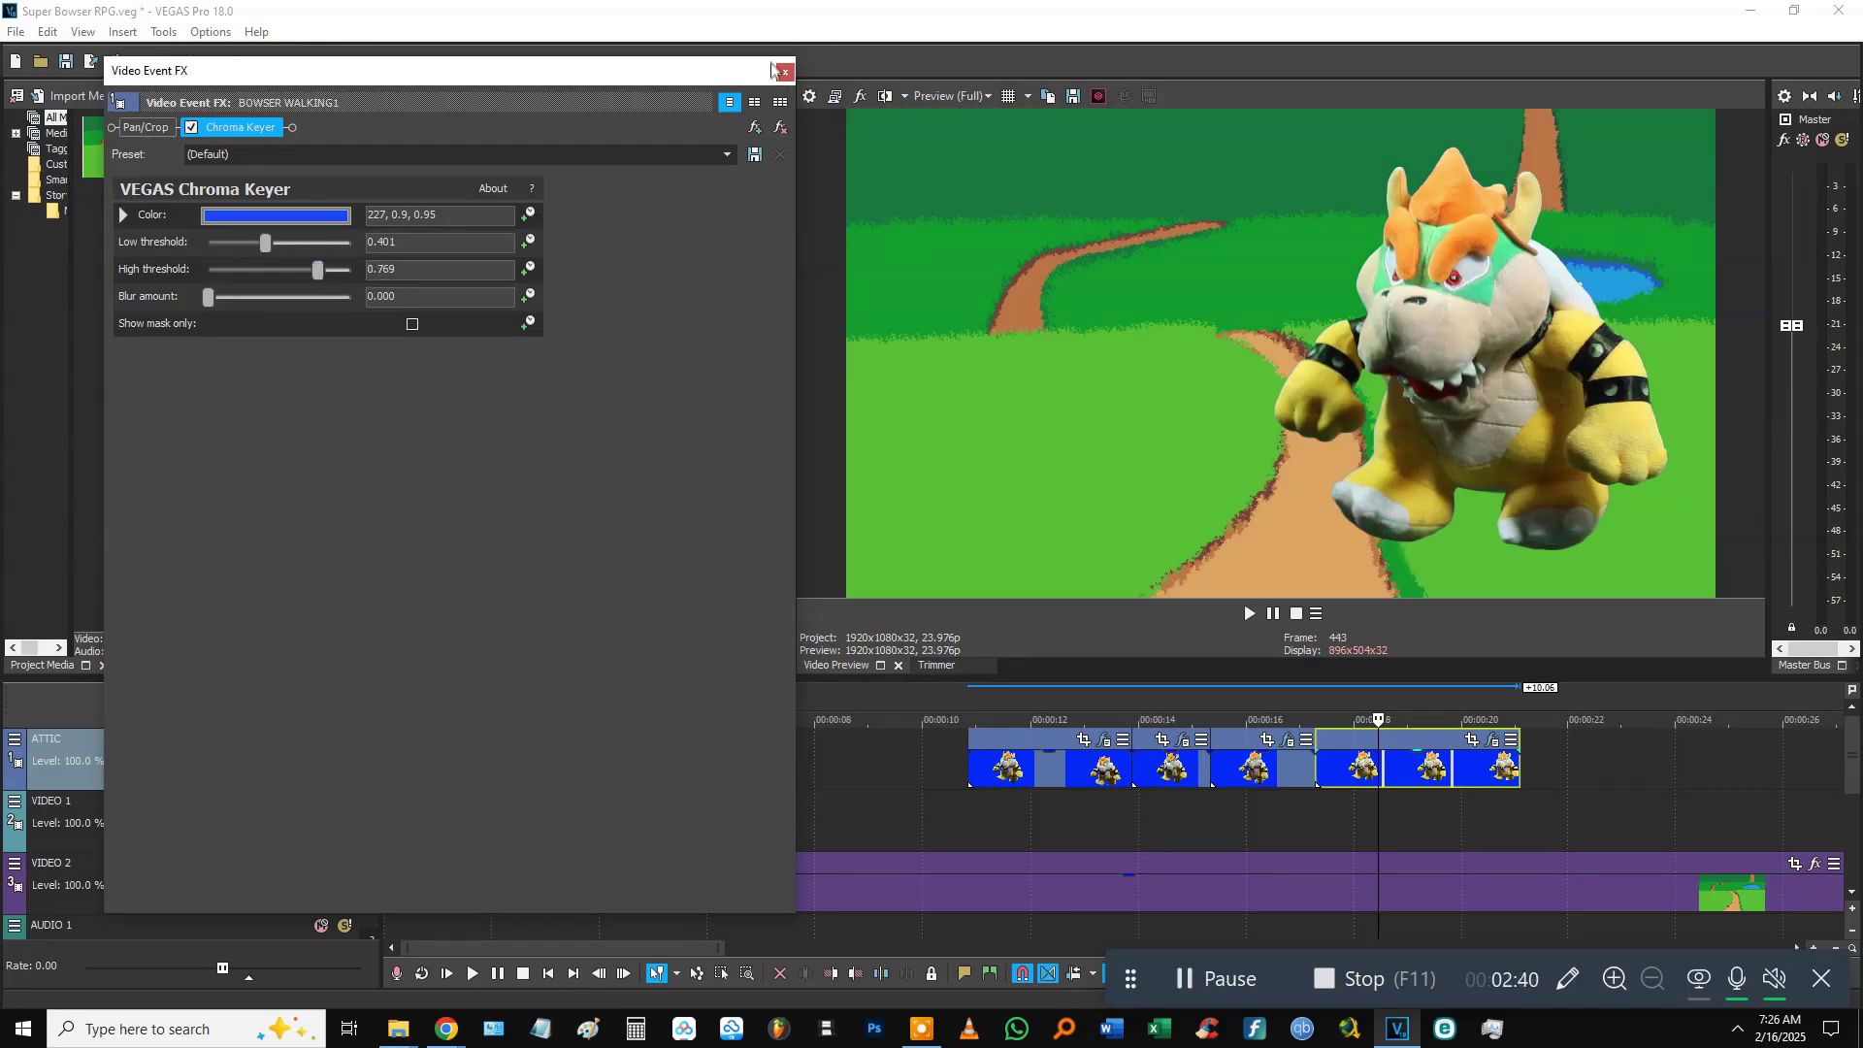
{"action": "left_click", "coordinate": [785, 72]}
{"action": "key", "text": "ctrl+s"}
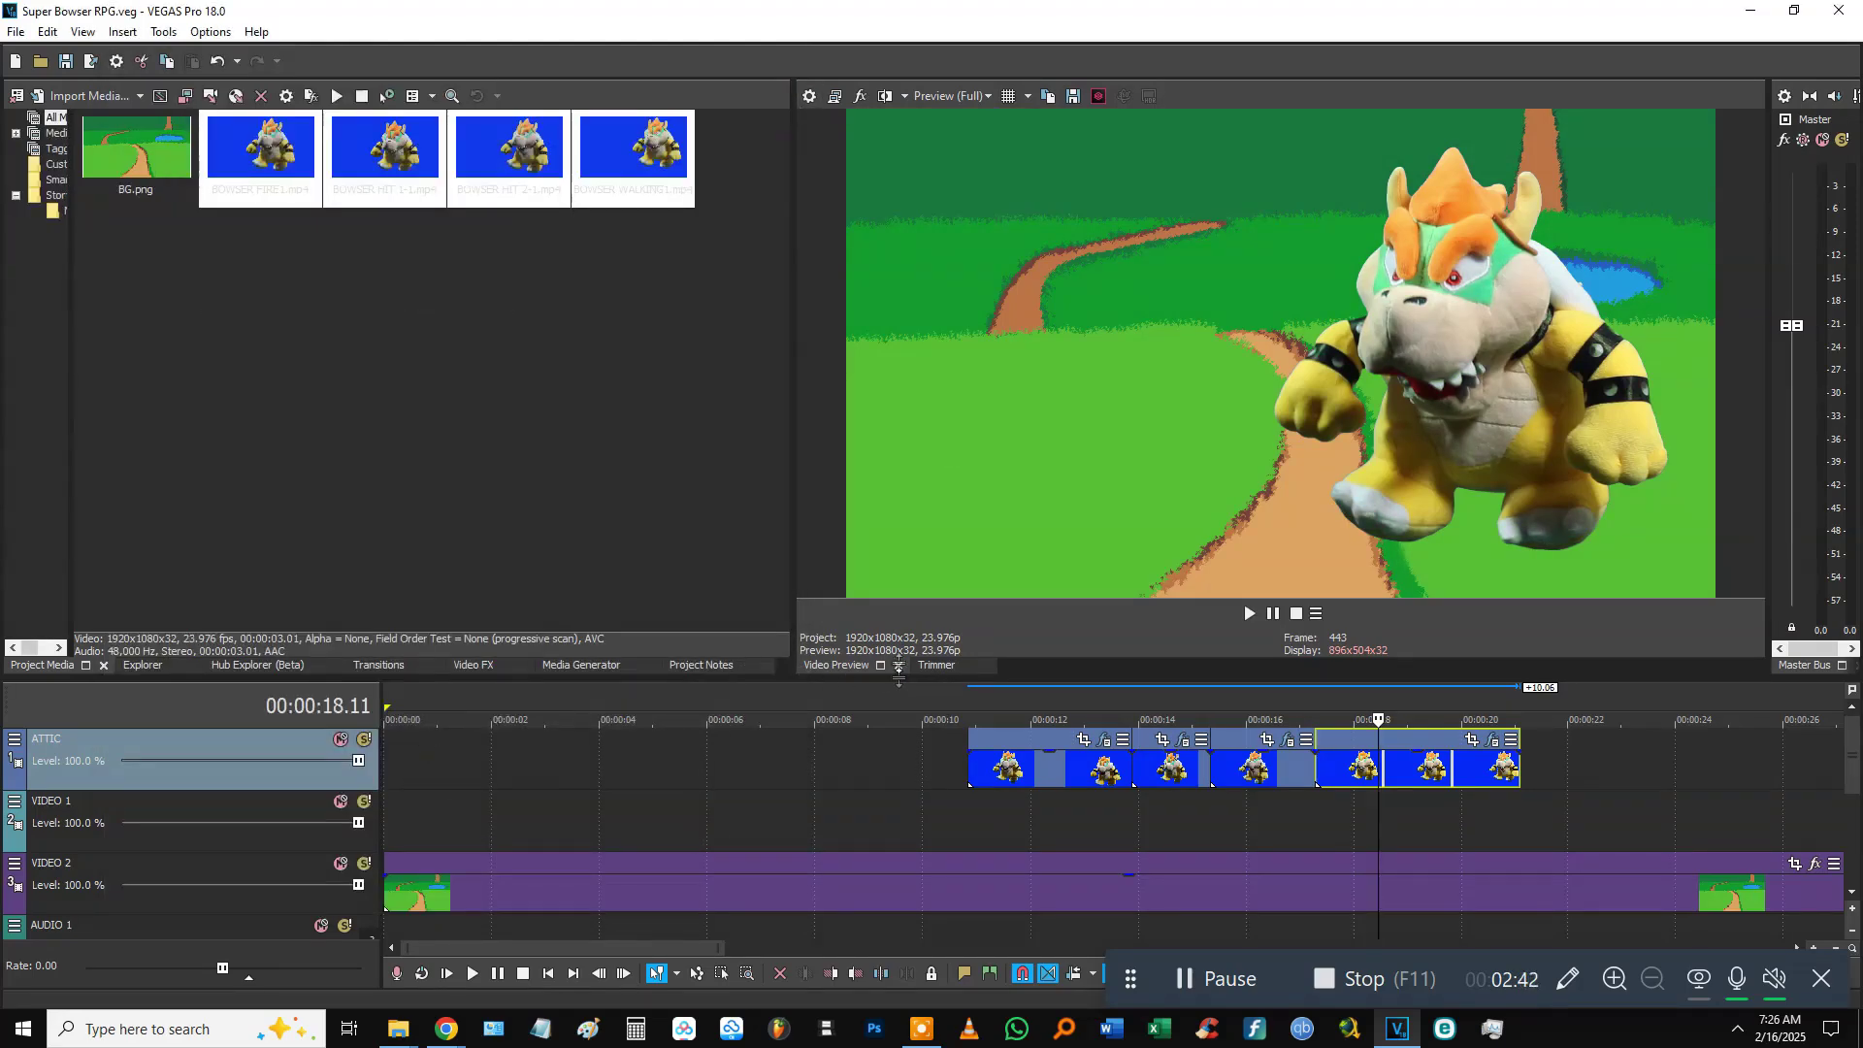
Insert a video track below VIDEO 2 and name it VIDEO 3.
{"action": "left_click_drag", "start_coordinate": [898, 681], "coordinate": [899, 542]}
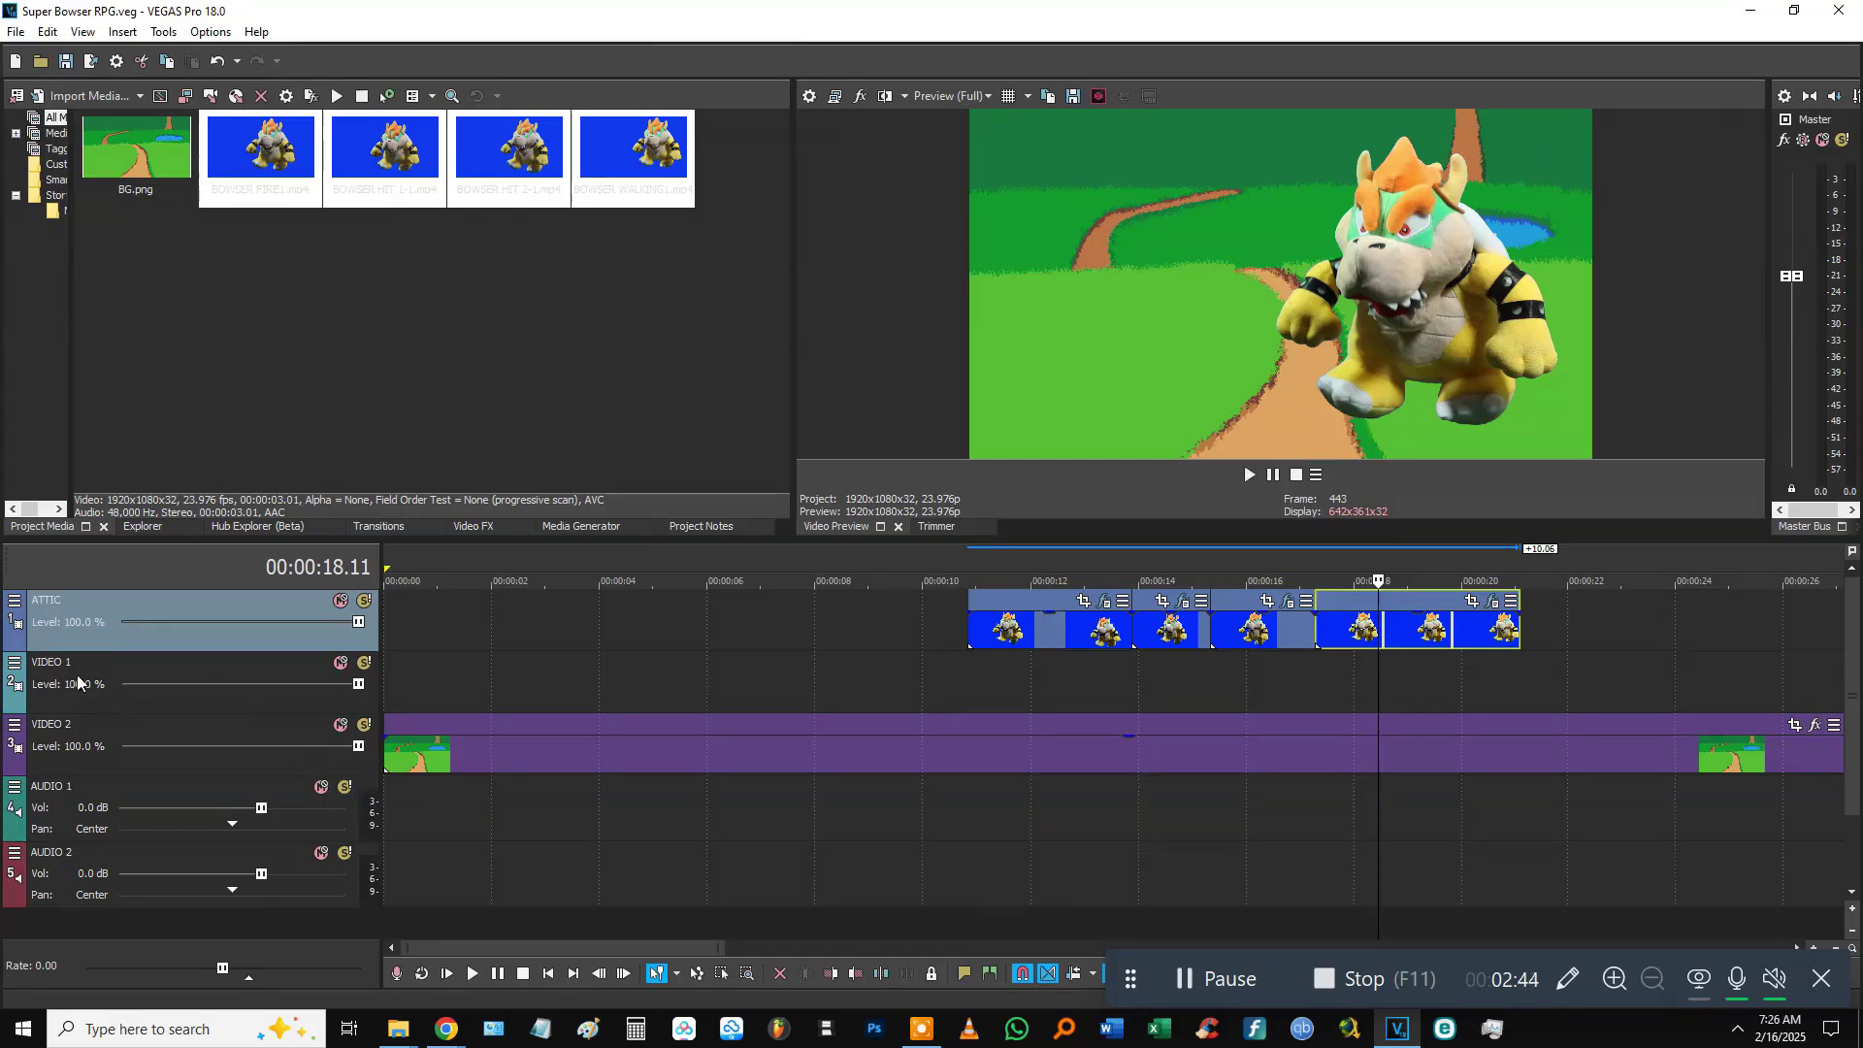
{"action": "right_click", "coordinate": [130, 725]}
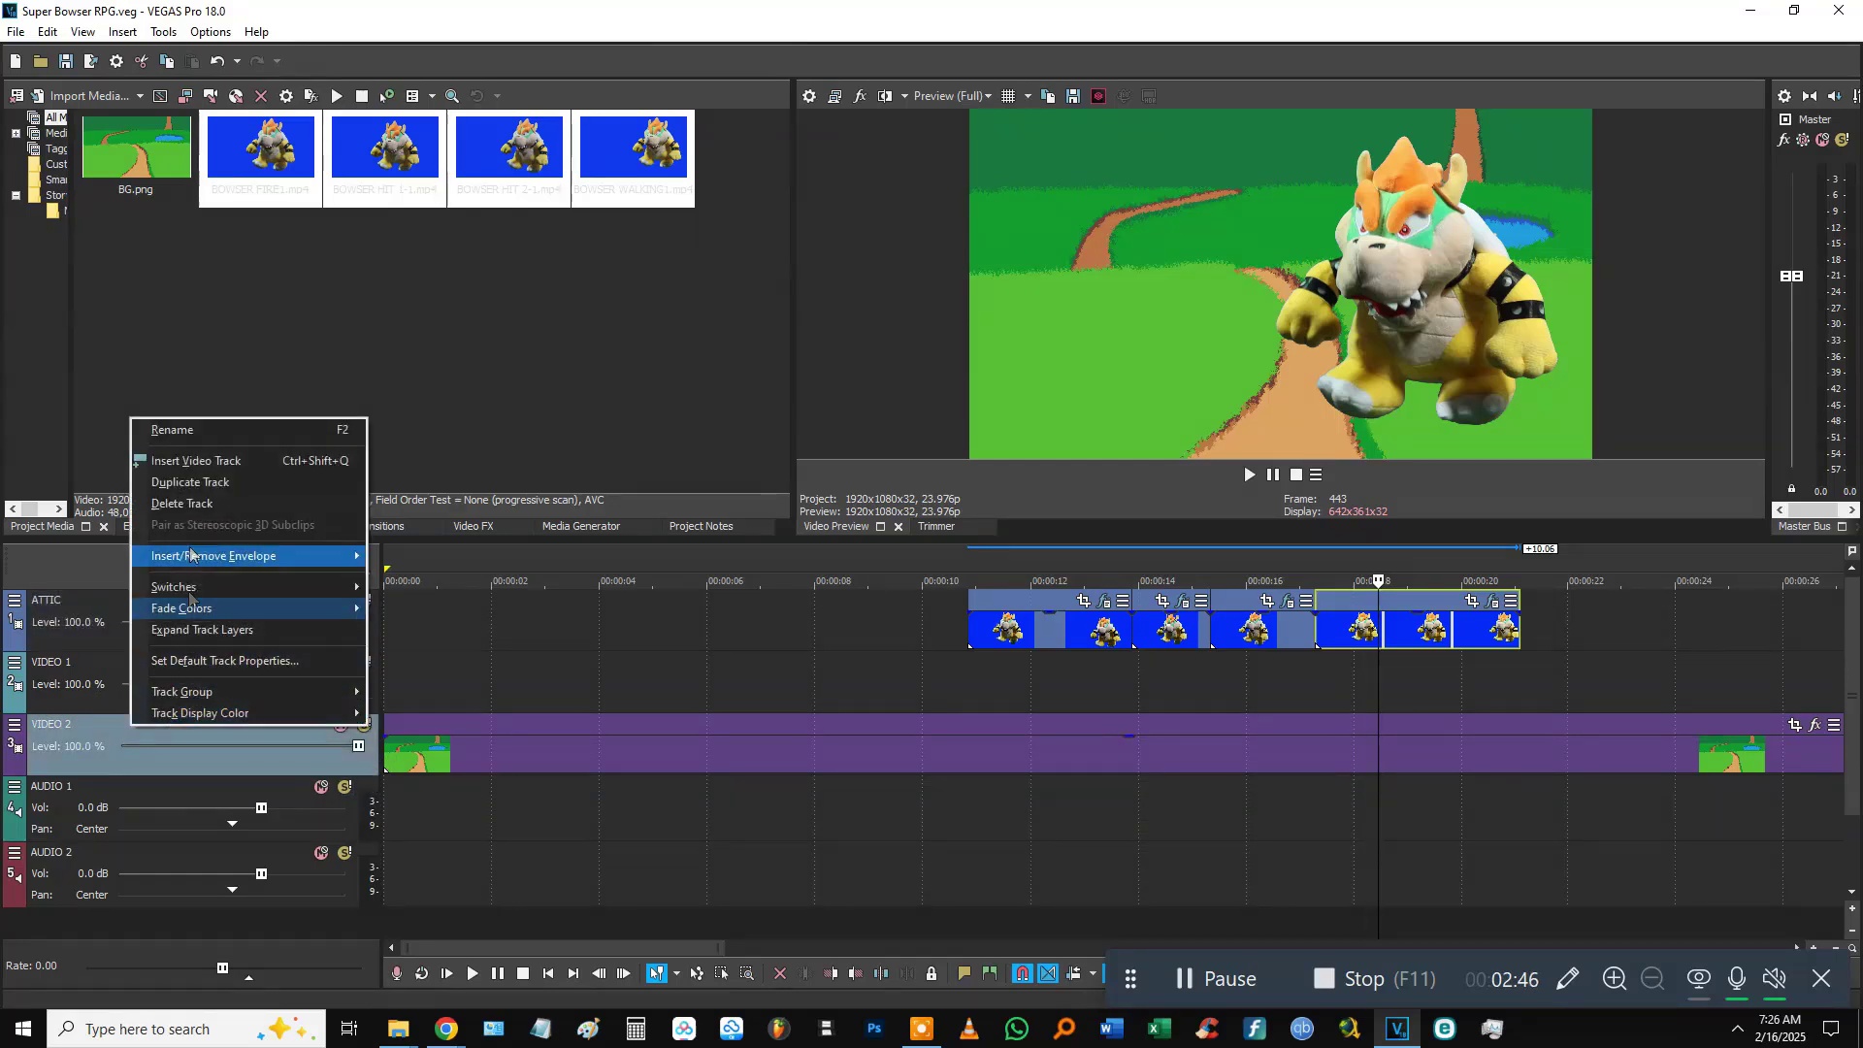
{"action": "left_click", "coordinate": [155, 460]}
{"action": "left_click_drag", "start_coordinate": [92, 777], "coordinate": [55, 728]}
{"action": "double_click", "coordinate": [55, 728]}
{"action": "double_click", "coordinate": [60, 790]}
{"action": "type", "text": "VIDEO 3\\"}
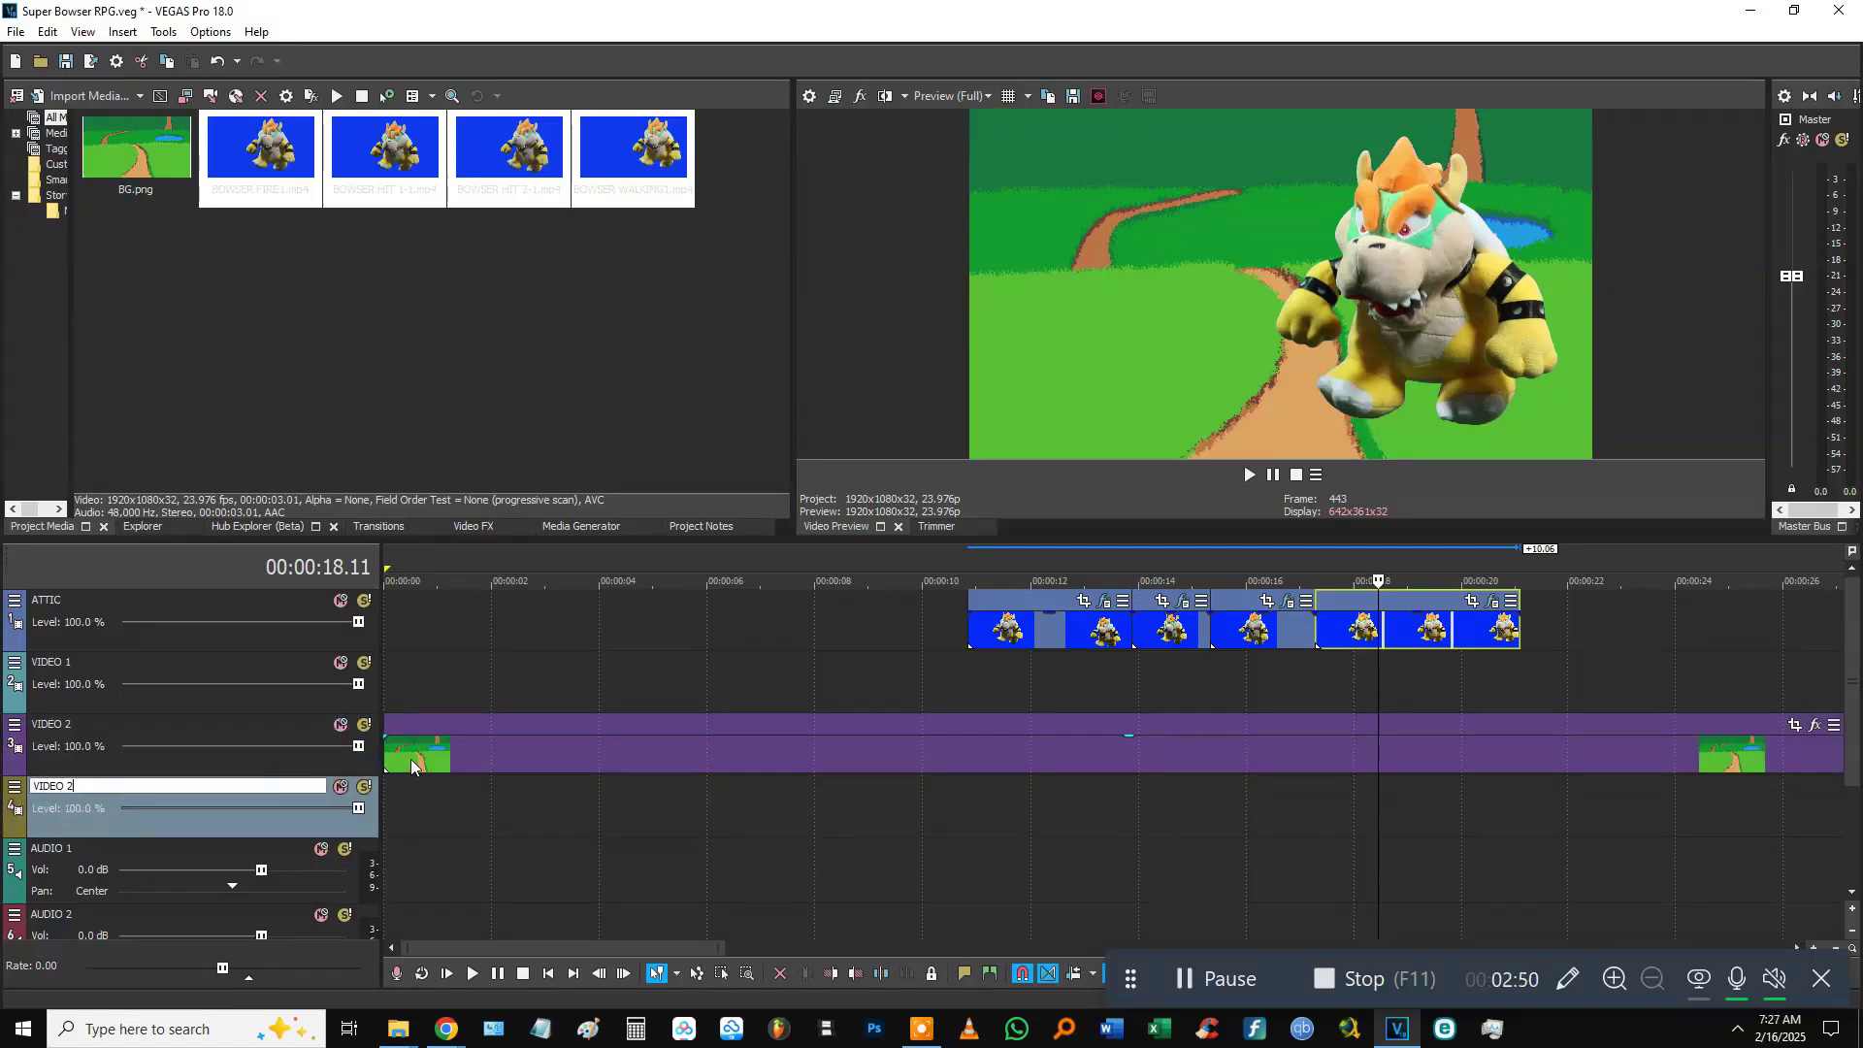
{"action": "key", "text": "Return"}
{"action": "double_click", "coordinate": [145, 790]}
{"action": "key", "text": "BackSpace"}
{"action": "key", "text": "Return"}
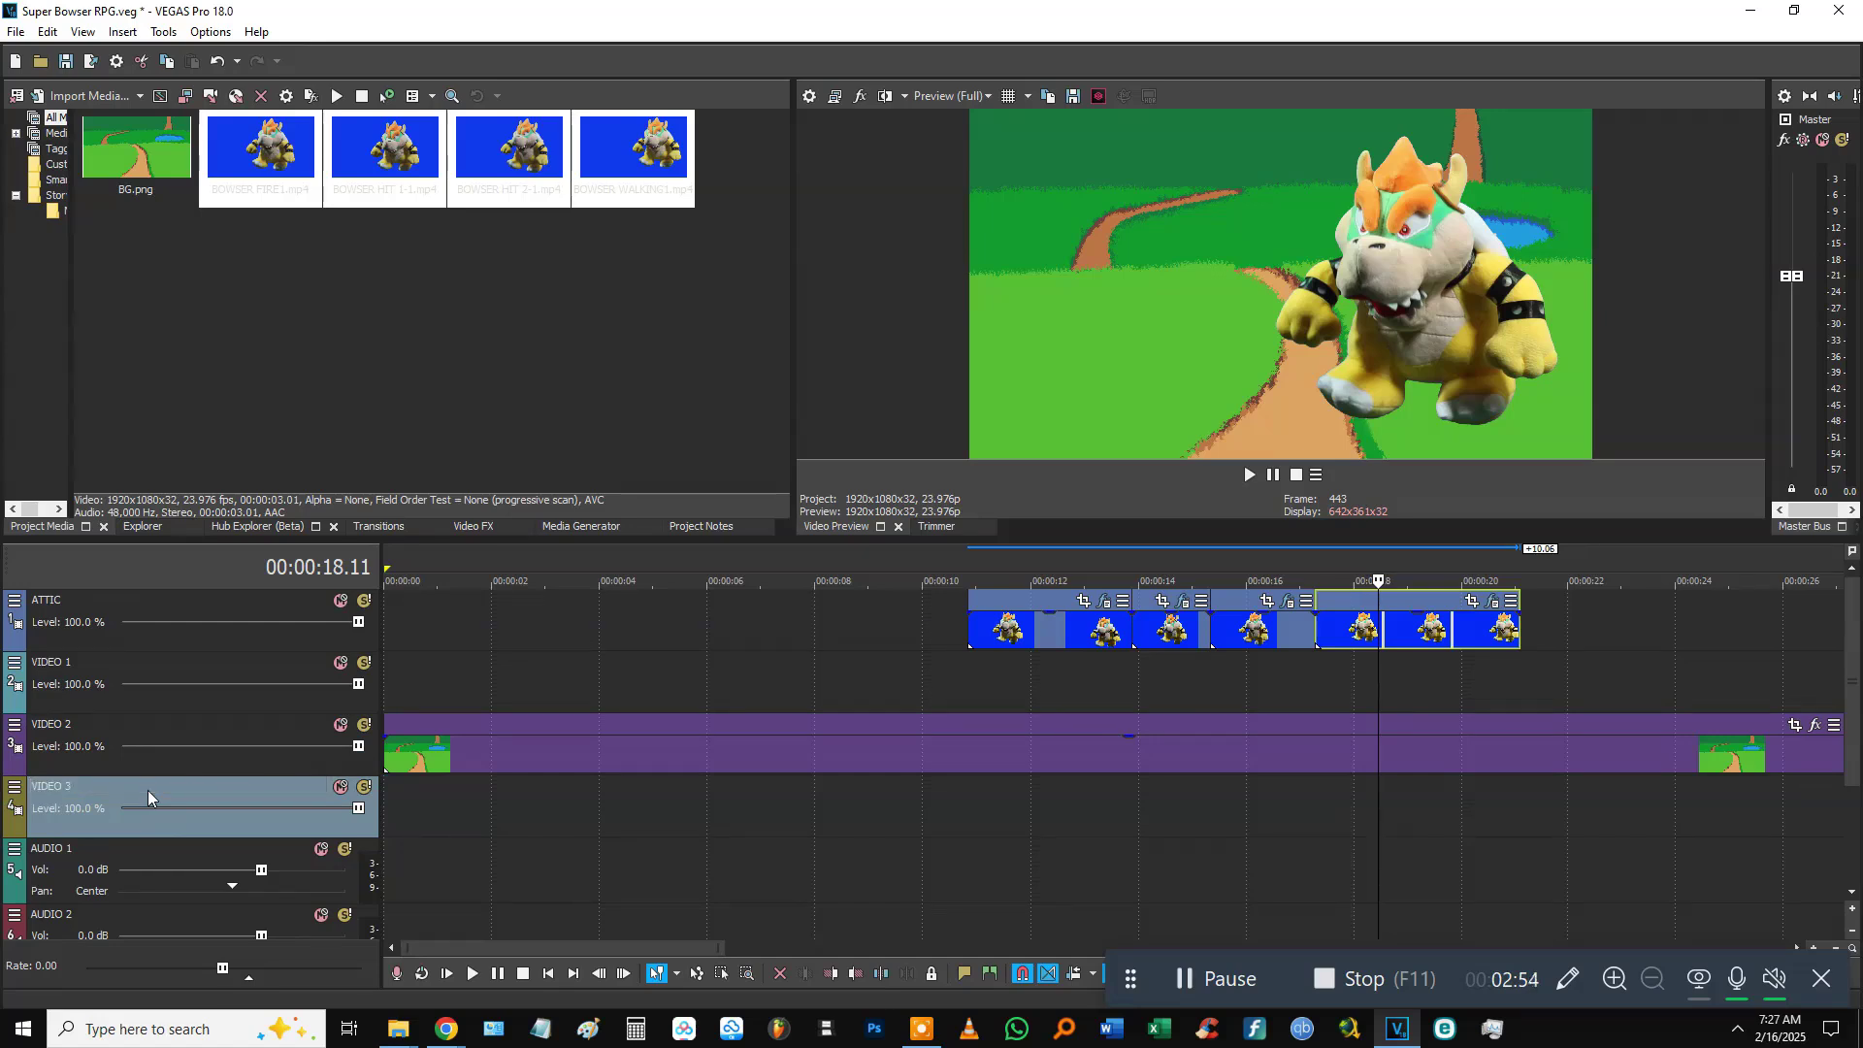
Insert another video track below VIDEO 3 and name it VIDEO 4.
{"action": "right_click", "coordinate": [148, 790]}
{"action": "left_click", "coordinate": [243, 525]}
{"action": "left_click_drag", "start_coordinate": [90, 805], "coordinate": [61, 851]}
{"action": "double_click", "coordinate": [60, 852]}
{"action": "type", "text": "VIDEO 4"}
{"action": "key", "text": "Return"}
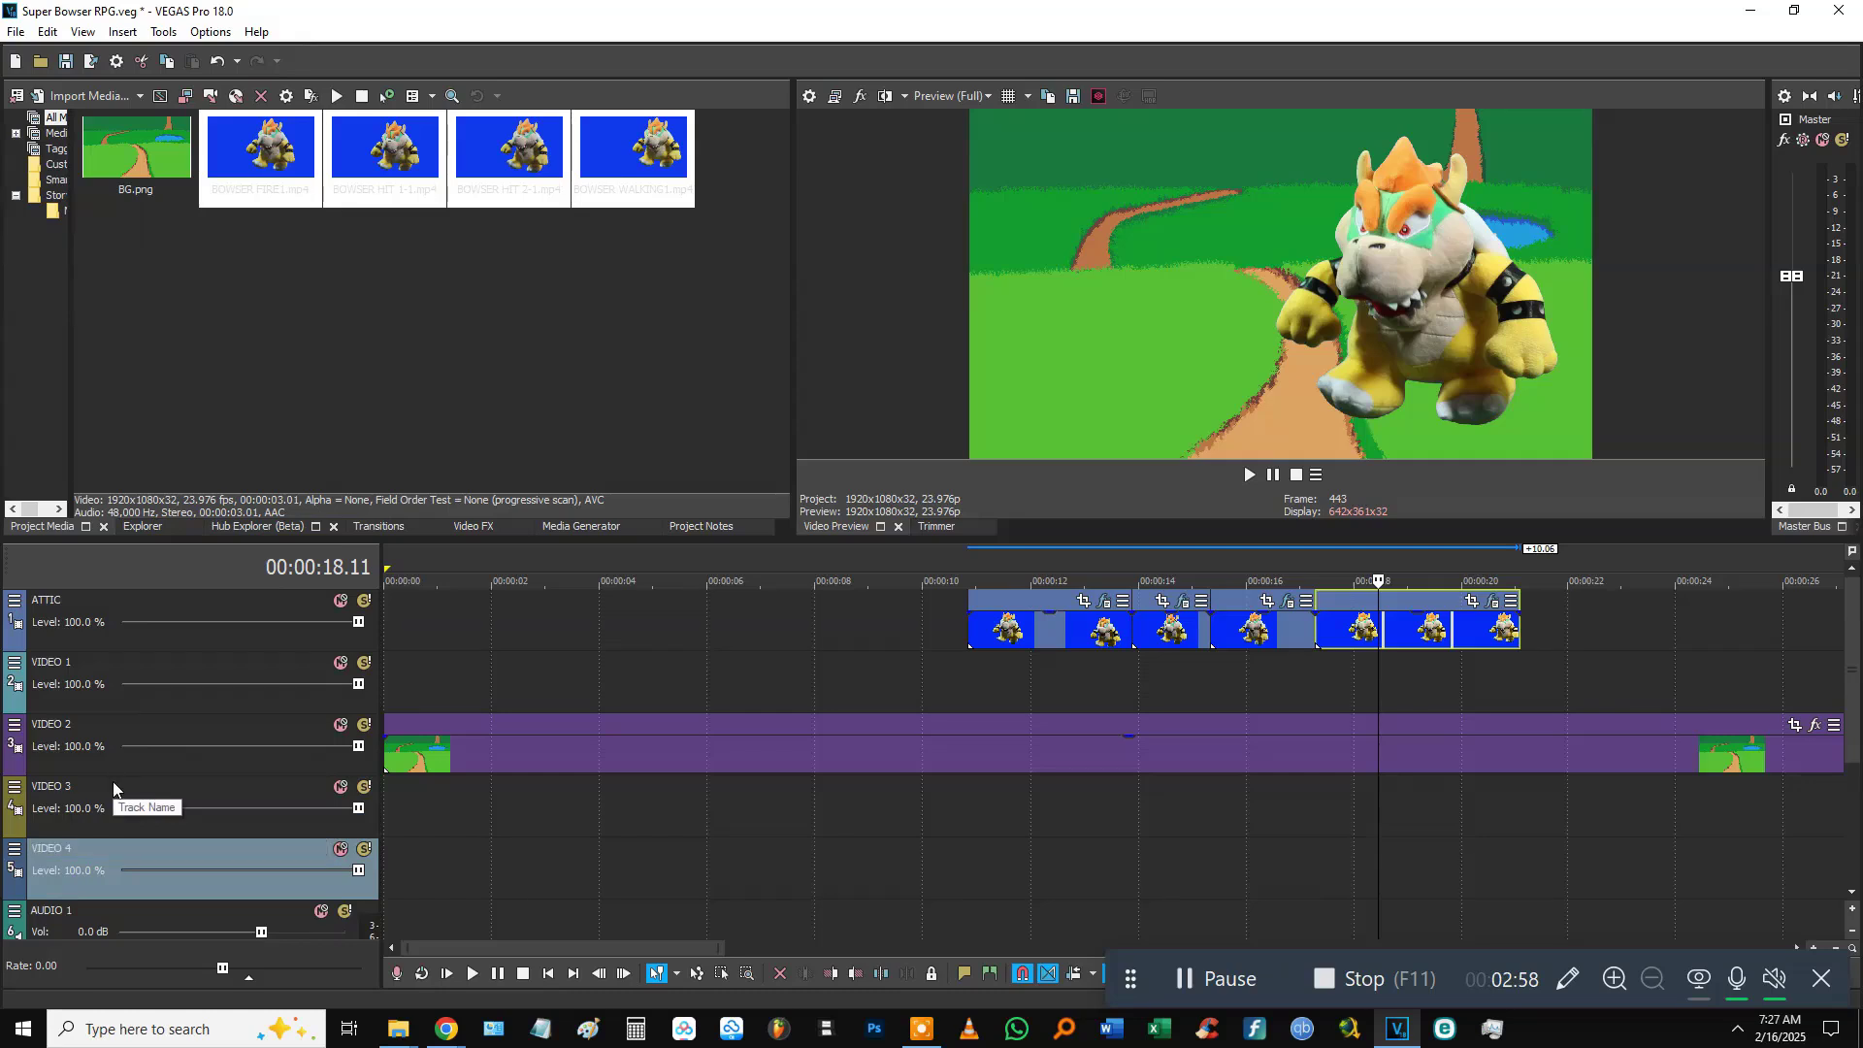
Add a video track directly beneath VIDEO 4 and move the background image event onto it.
{"action": "left_click_drag", "start_coordinate": [443, 759], "coordinate": [417, 889]}
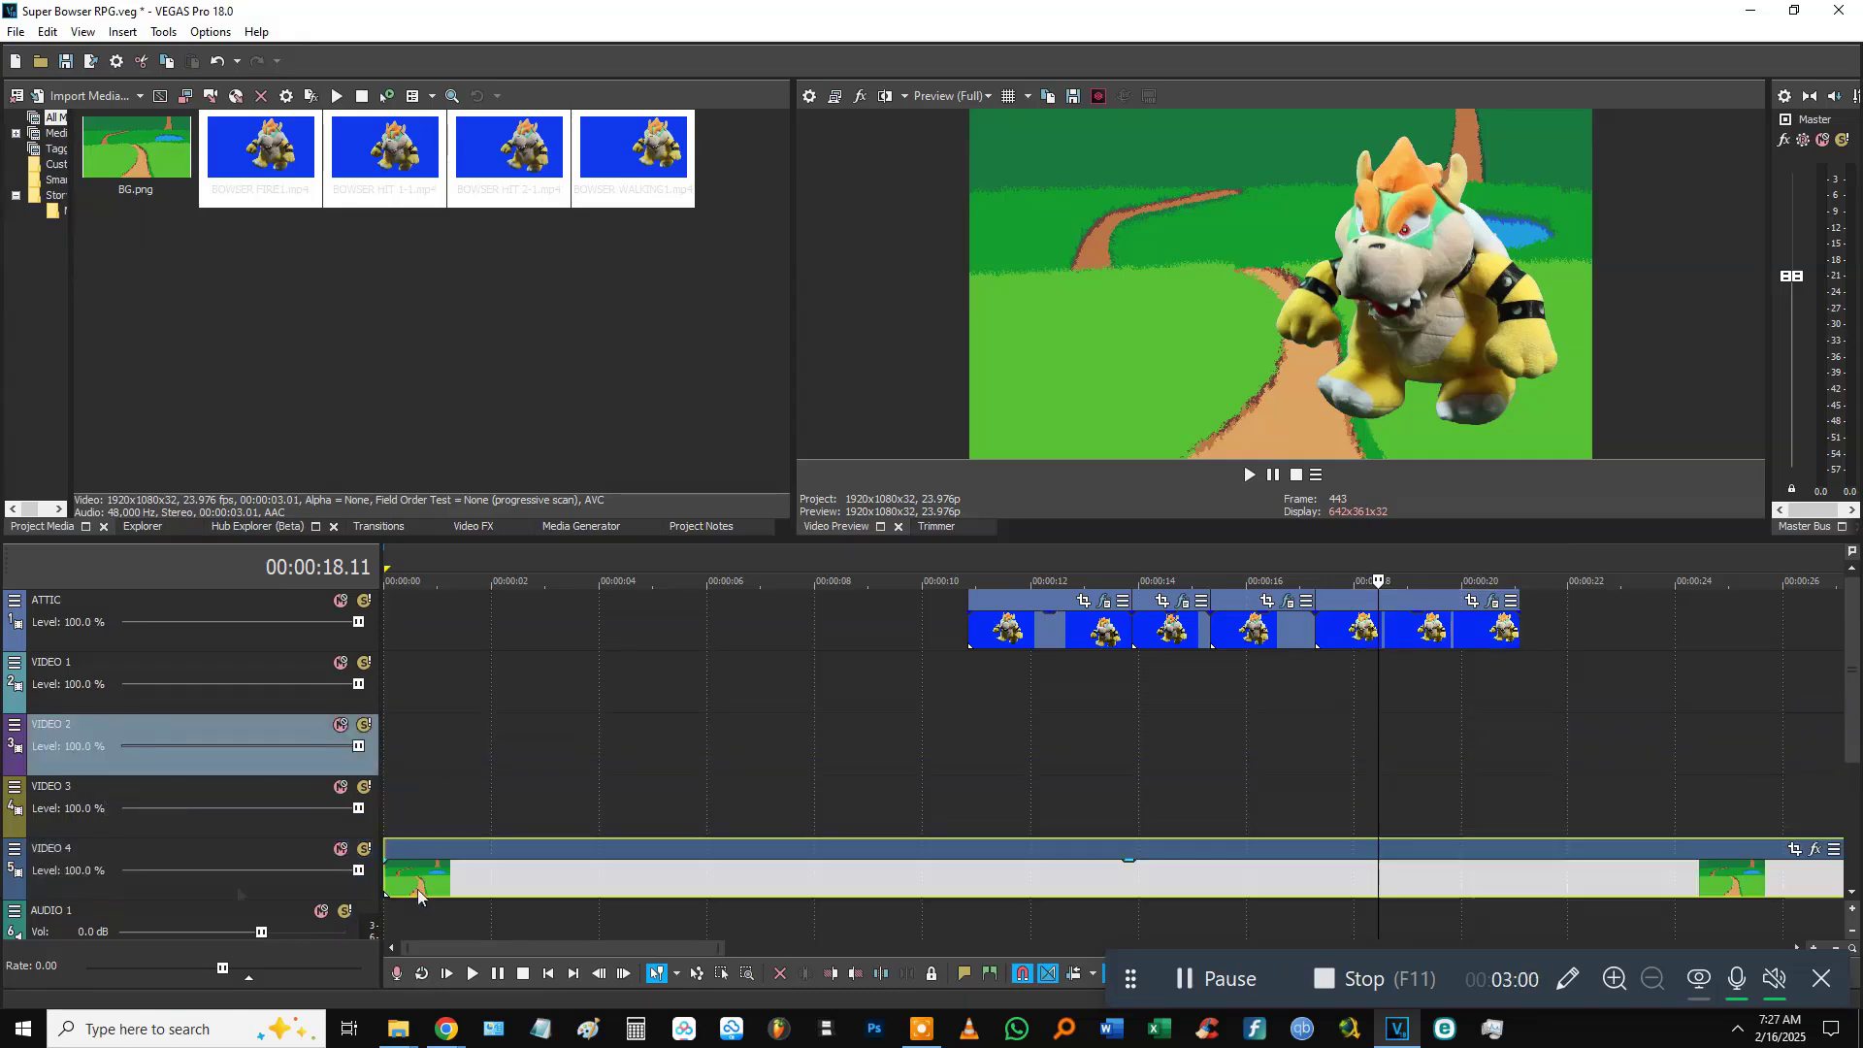
{"action": "right_click", "coordinate": [143, 850]}
{"action": "left_click", "coordinate": [184, 590]}
{"action": "left_click", "coordinate": [119, 910]}
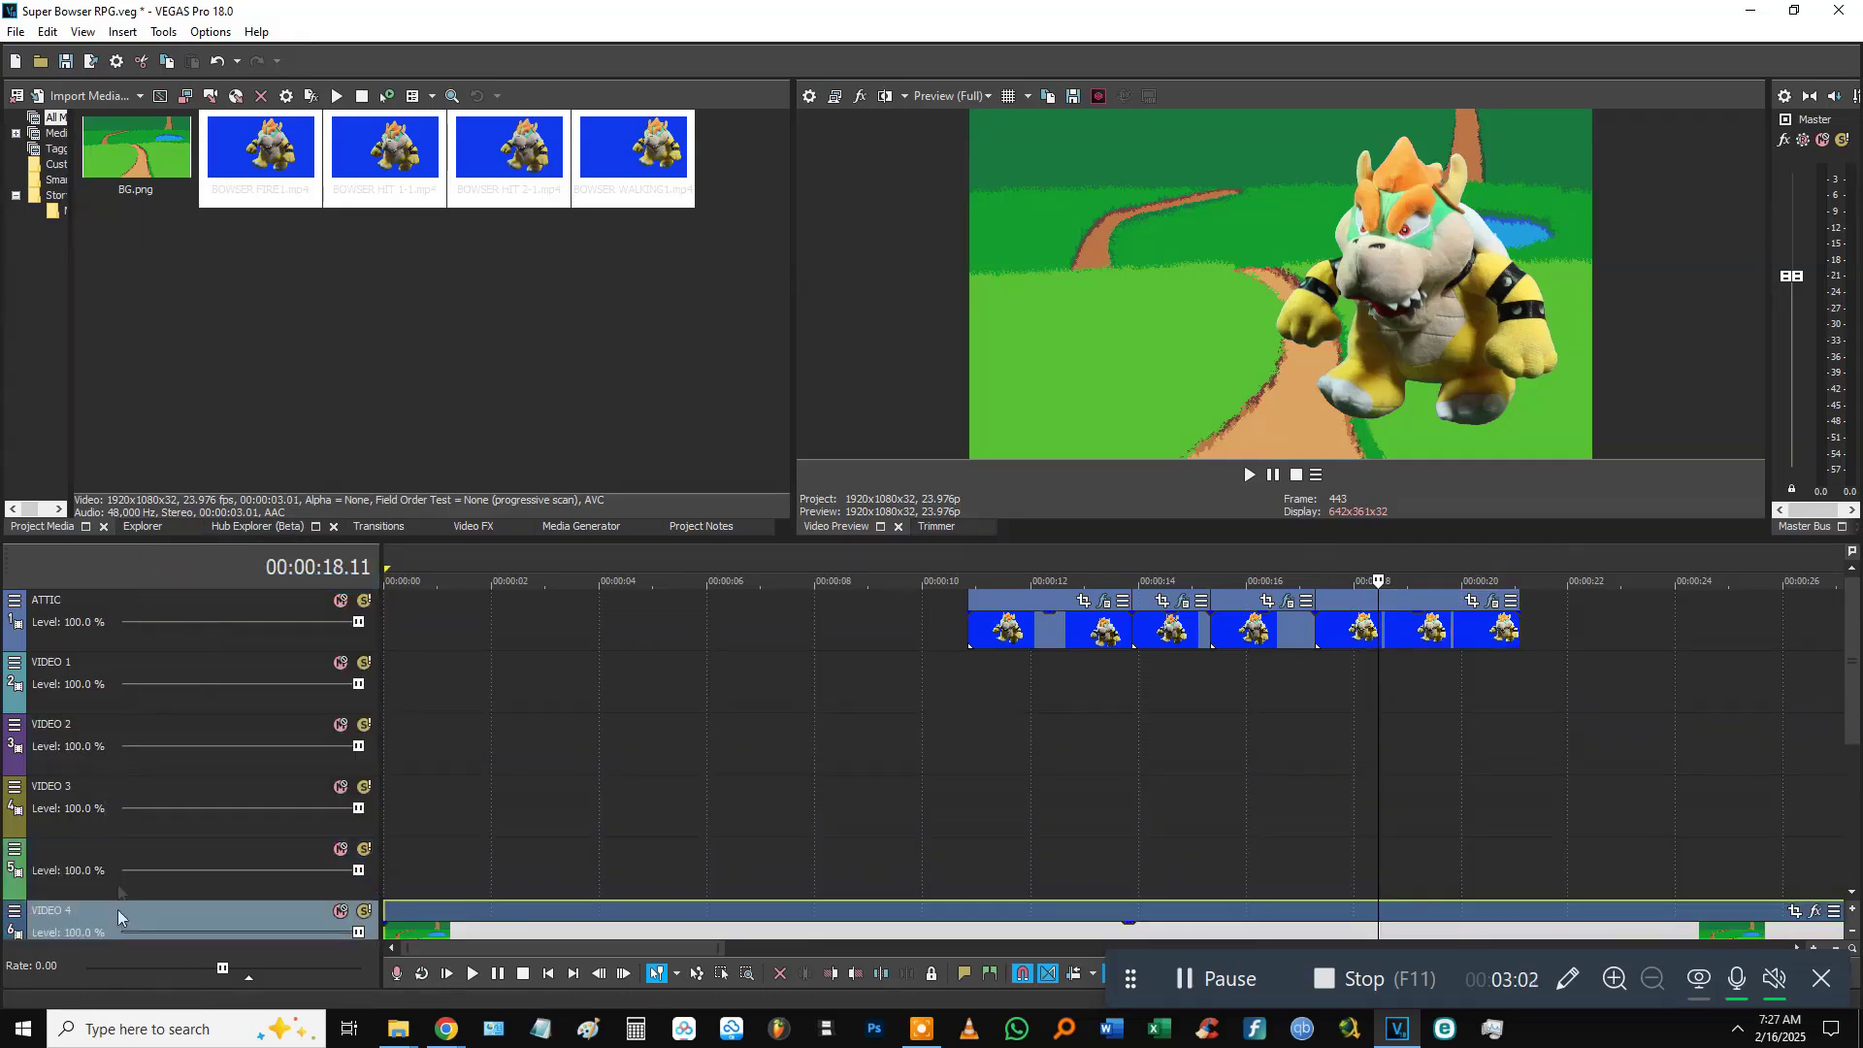
{"action": "left_click_drag", "start_coordinate": [119, 910], "coordinate": [120, 863]}
{"action": "scroll", "coordinate": [120, 864], "scroll_direction": "down", "scroll_amount": 1}
{"action": "left_click_drag", "start_coordinate": [465, 831], "coordinate": [474, 865]}
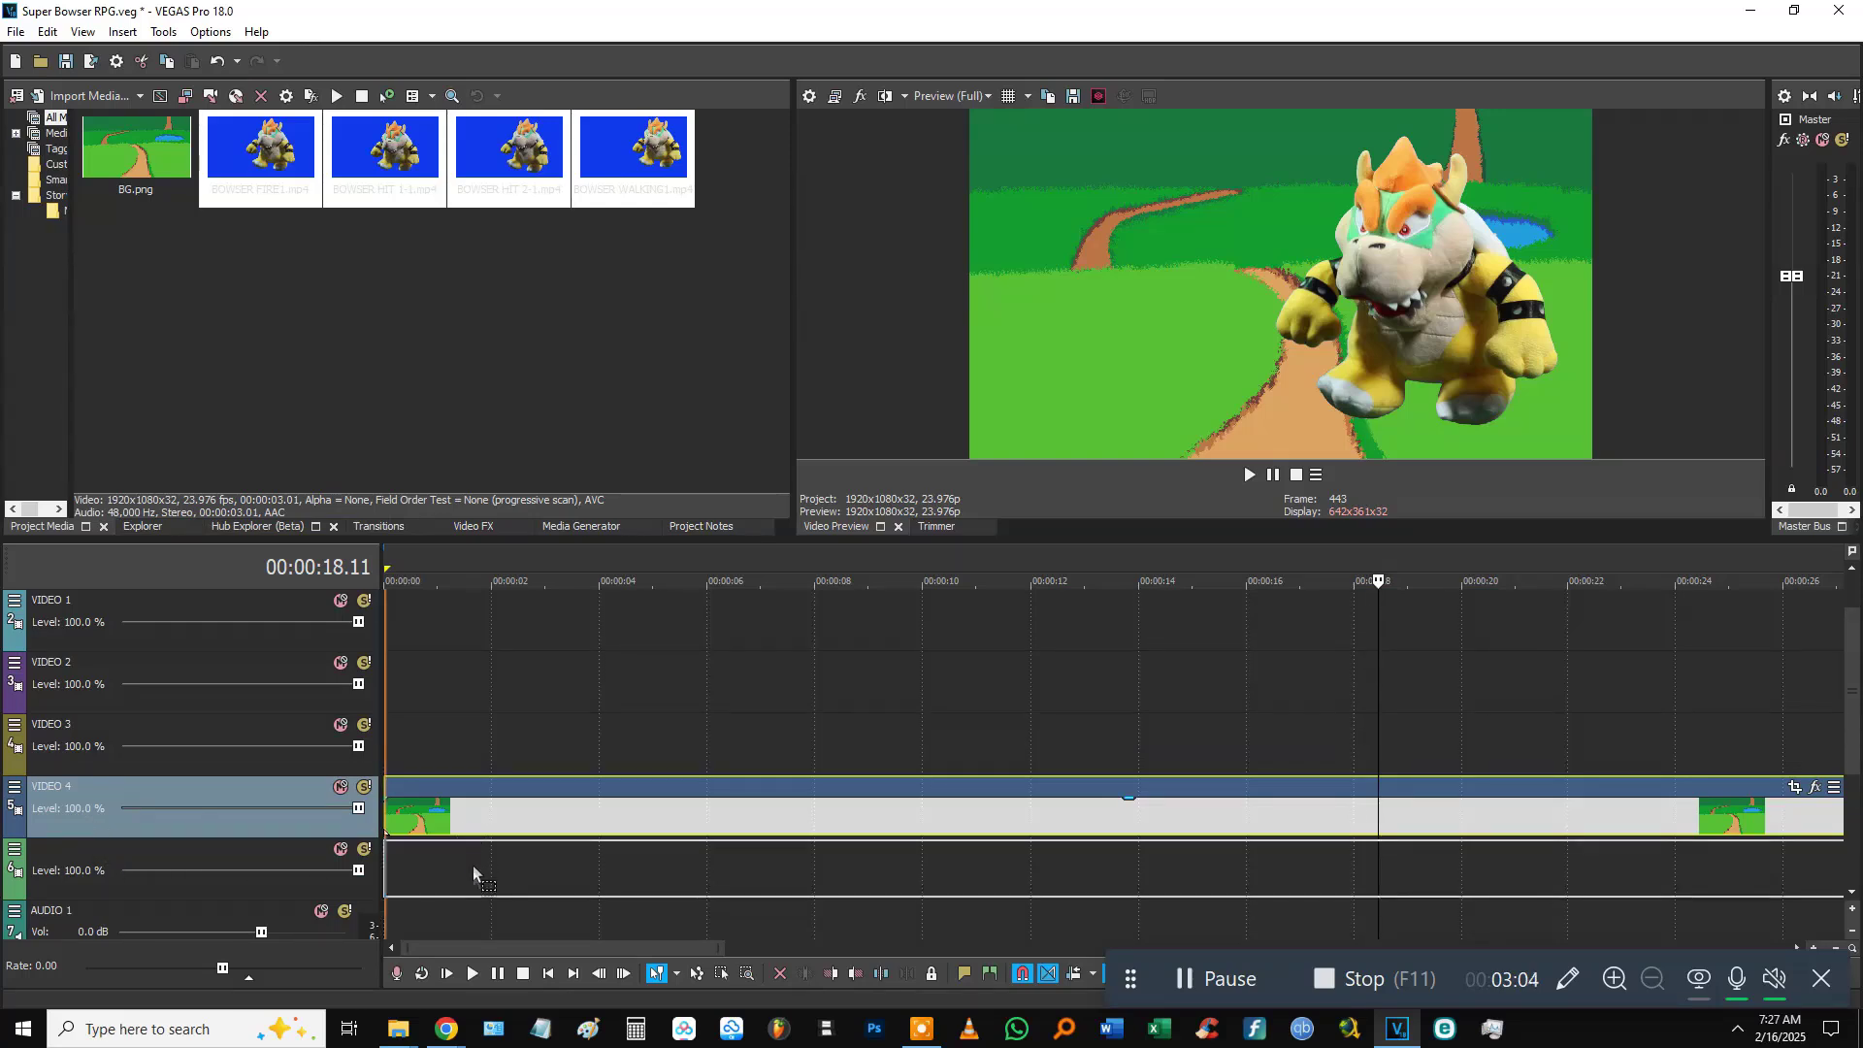
Name the track holding the background image VIDEO 5.
{"action": "left_click", "coordinate": [78, 860]}
{"action": "double_click", "coordinate": [77, 852]}
{"action": "type", "text": "VIDEO 5\\"}
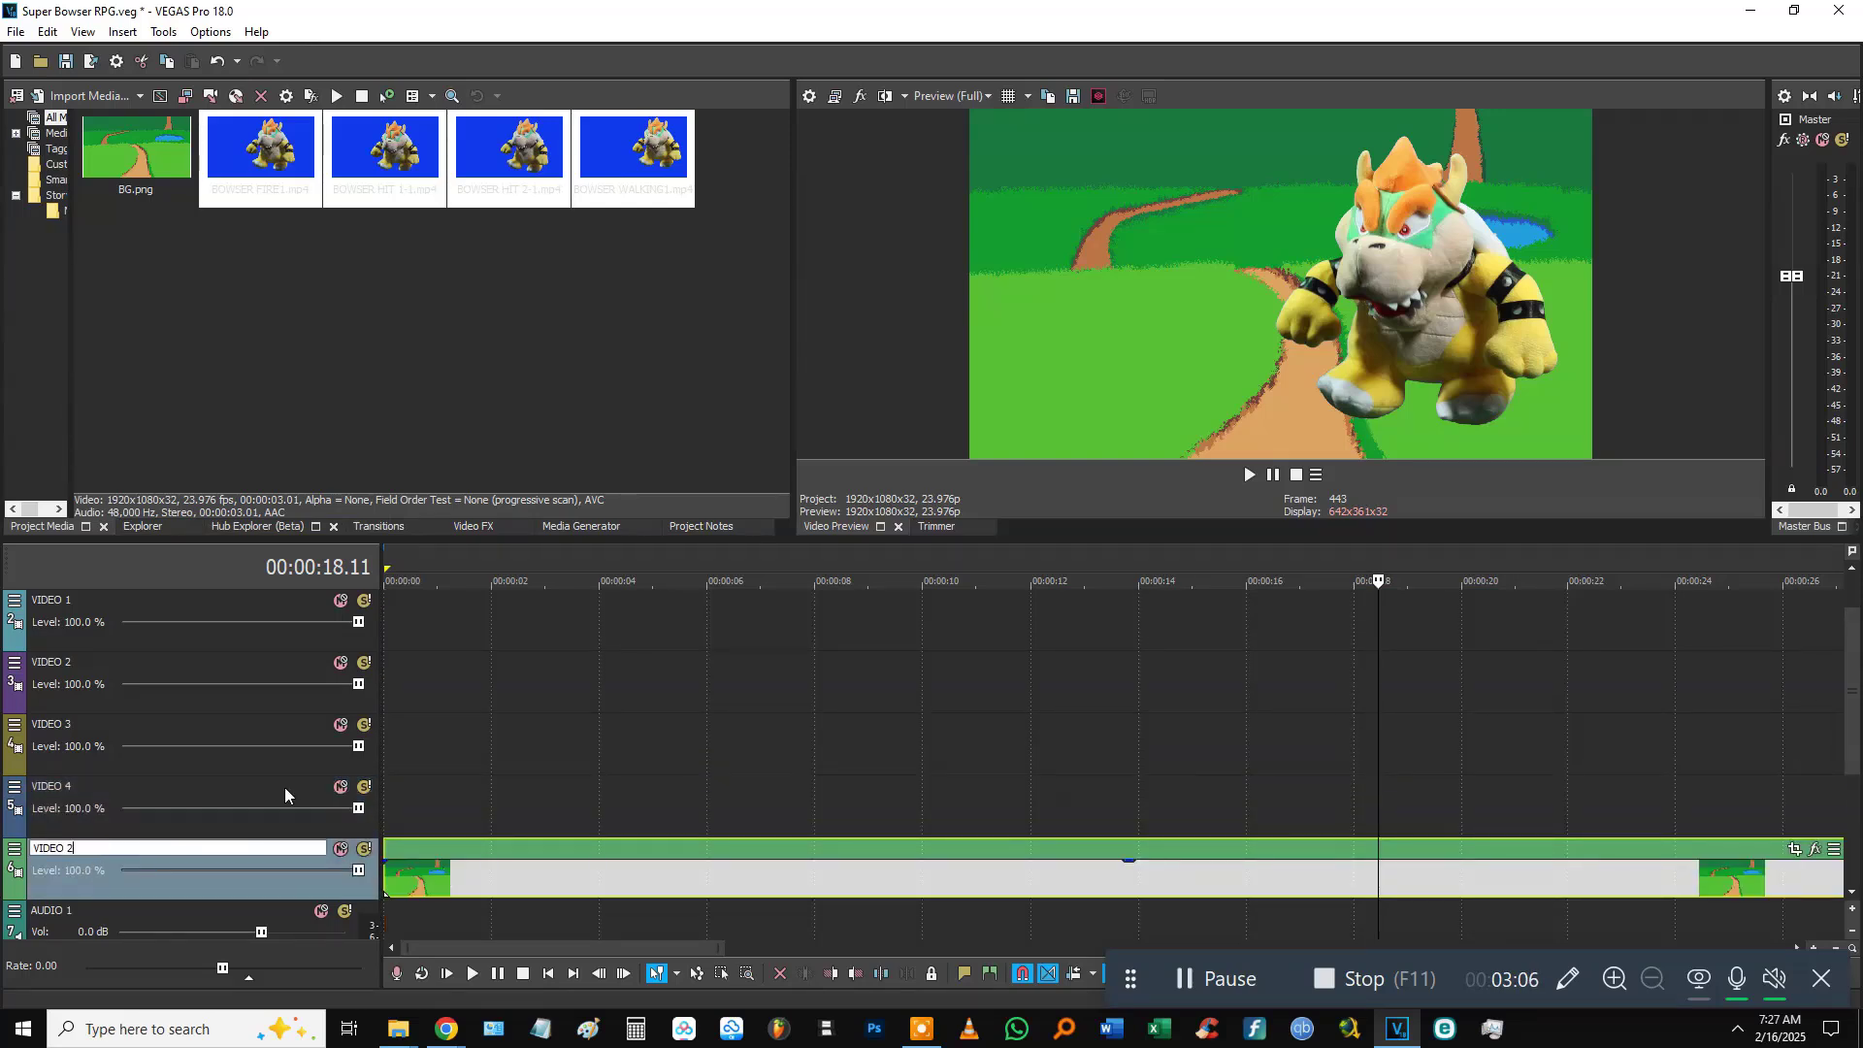
{"action": "key", "text": "Return"}
{"action": "double_click", "coordinate": [106, 846]}
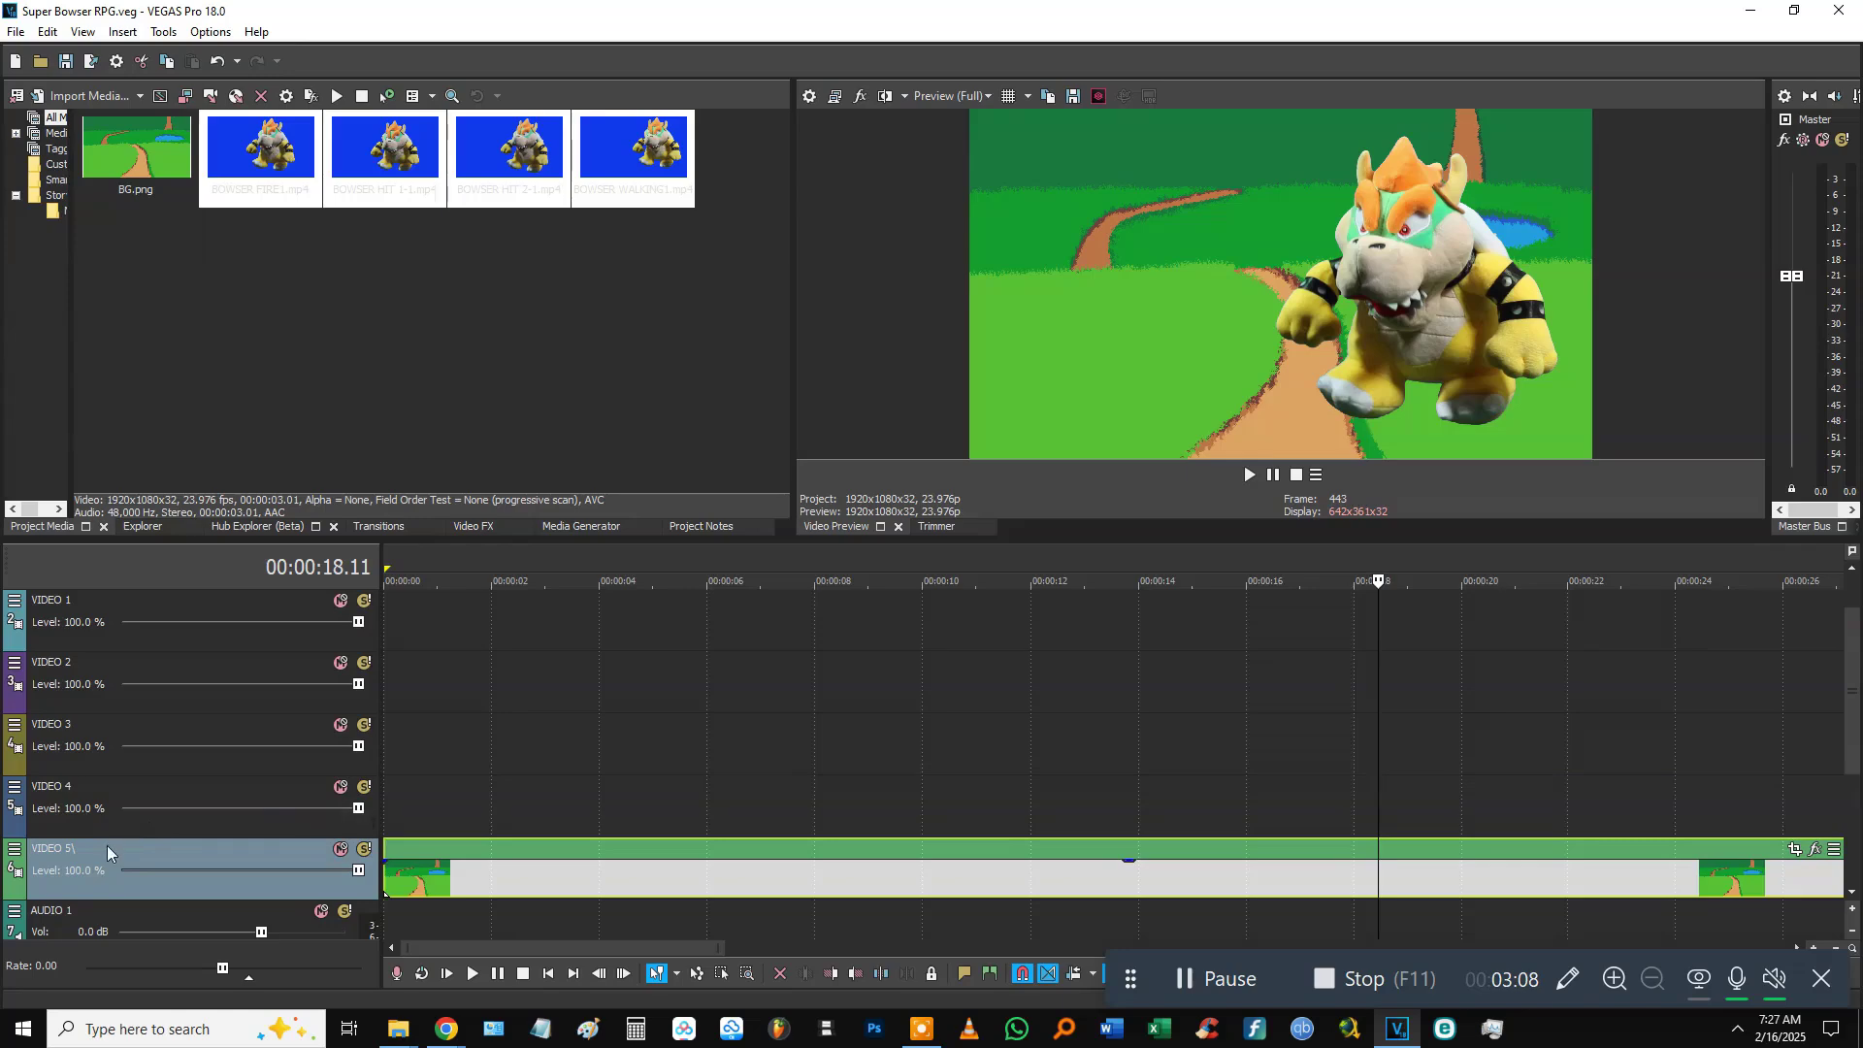
{"action": "key", "text": "BackSpace"}
{"action": "key", "text": "Return"}
Move BOWSER WALKING1, HIT 2-1, HIT 1-1 and FIRE1 to the timeline start on tracks VIDEO 1, 2, 3 and 4 respectively.
{"action": "scroll", "coordinate": [885, 773], "scroll_direction": "up", "scroll_amount": 1}
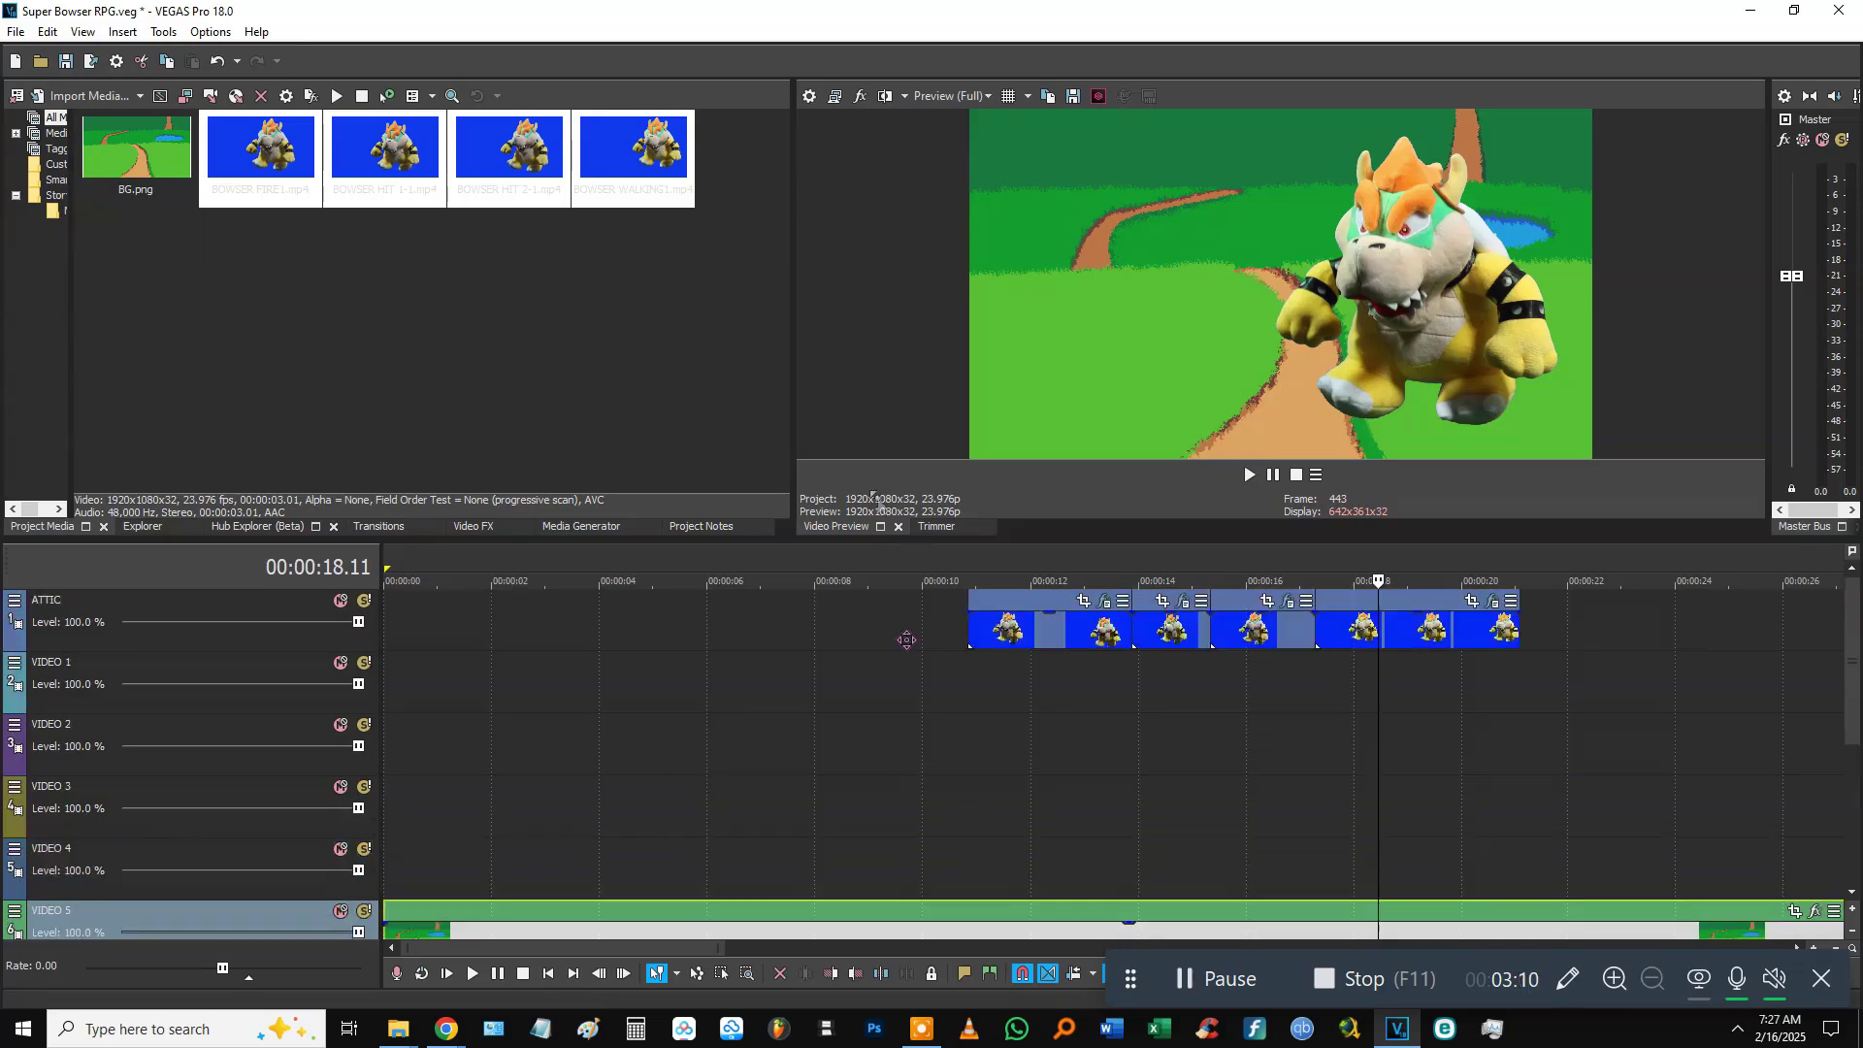
{"action": "left_click", "coordinate": [1084, 630]}
{"action": "left_click_drag", "start_coordinate": [1393, 645], "coordinate": [824, 863]}
{"action": "left_click", "coordinate": [416, 819]}
{"action": "left_click_drag", "start_coordinate": [554, 883], "coordinate": [389, 820]}
{"action": "left_click_drag", "start_coordinate": [679, 878], "coordinate": [412, 697]}
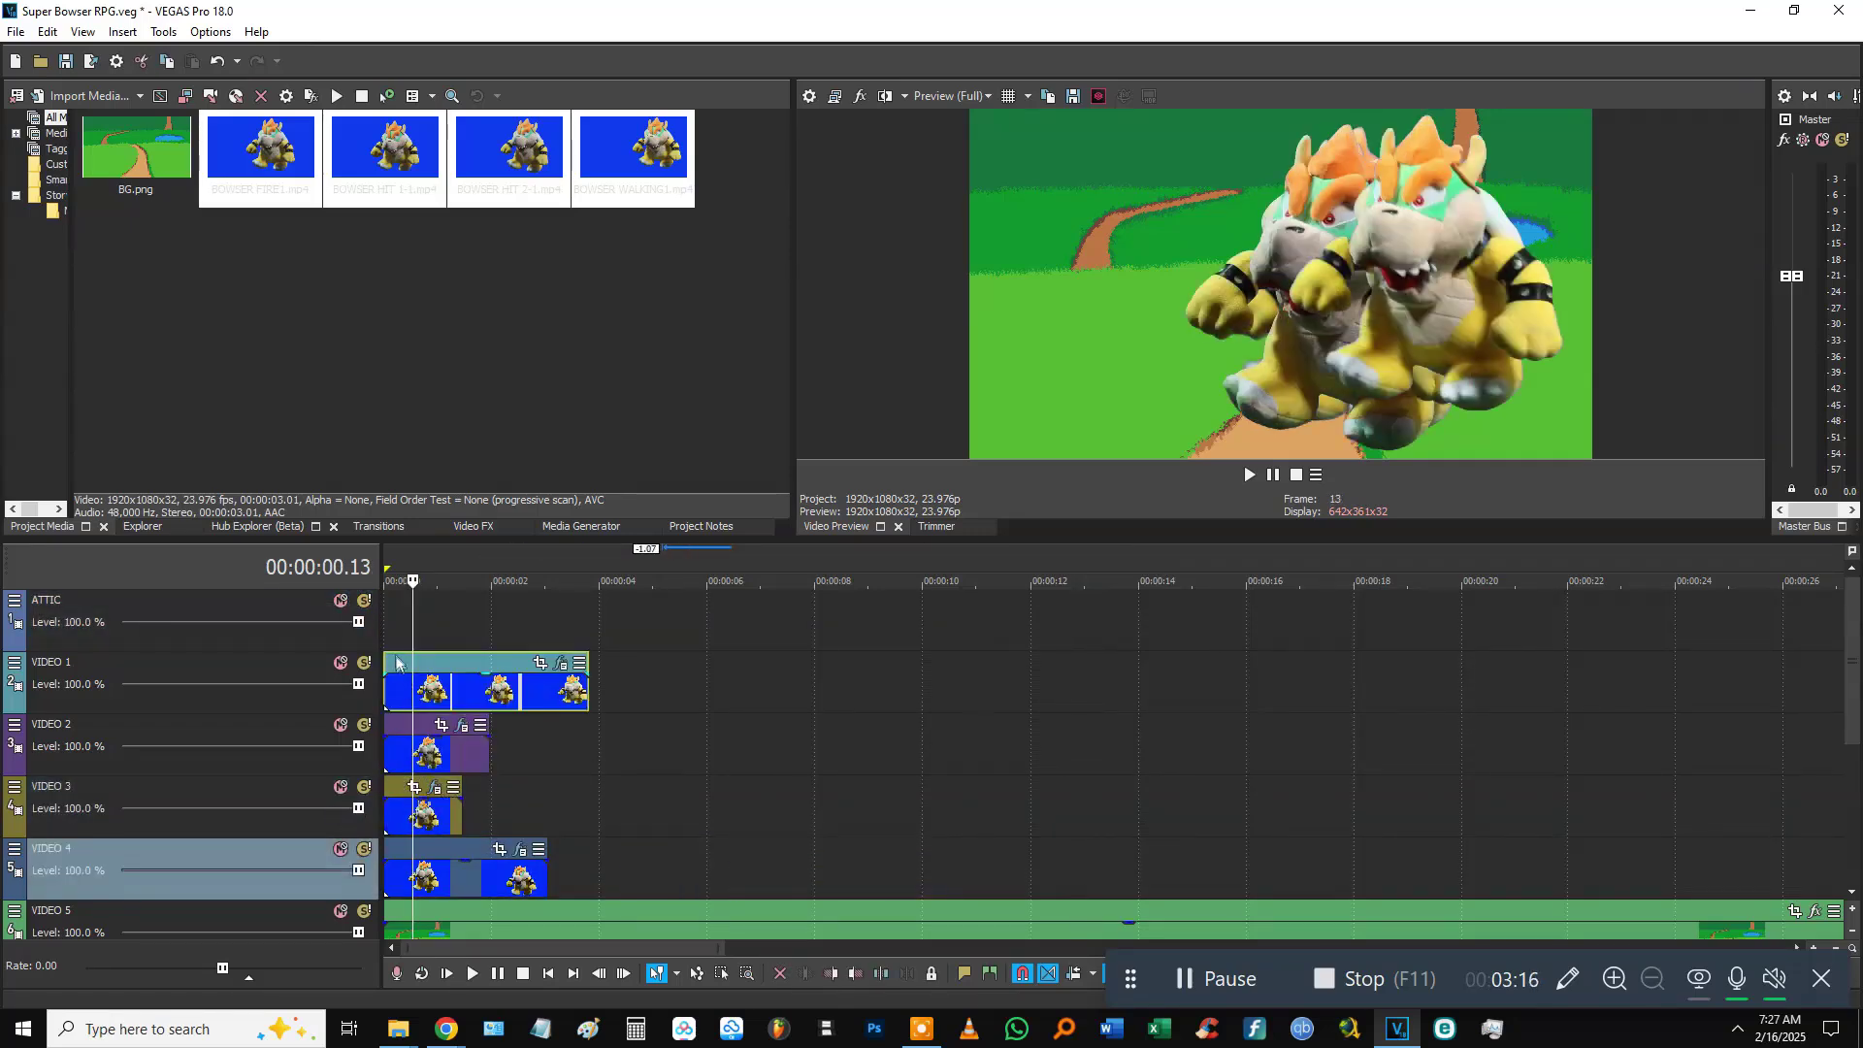
Shrink Bowser in the BOWSER FIRE1 event by enlarging its pan/crop frame to 3,000 × 1,687.5.
{"action": "key", "text": "space"}
{"action": "key", "text": "space"}
{"action": "left_click_drag", "start_coordinate": [858, 543], "coordinate": [853, 629]}
{"action": "left_click", "coordinate": [402, 897]}
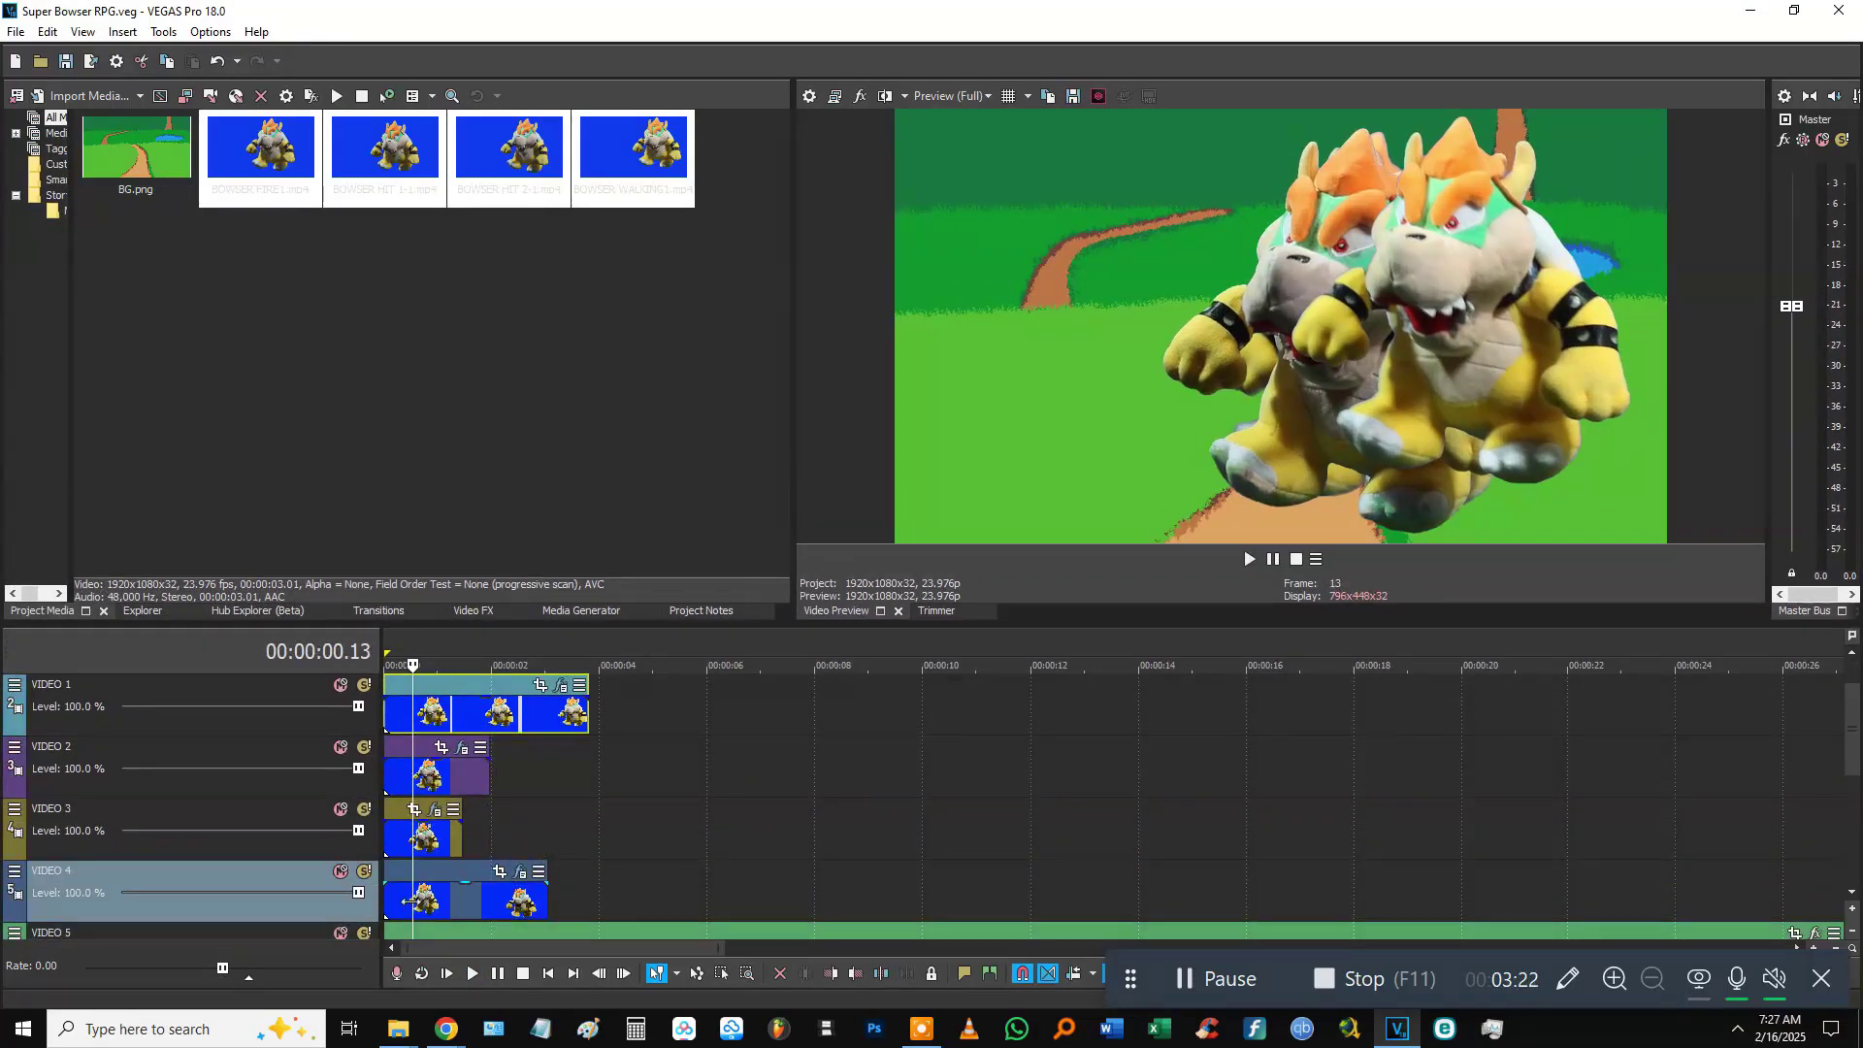
{"action": "left_click", "coordinate": [516, 873]}
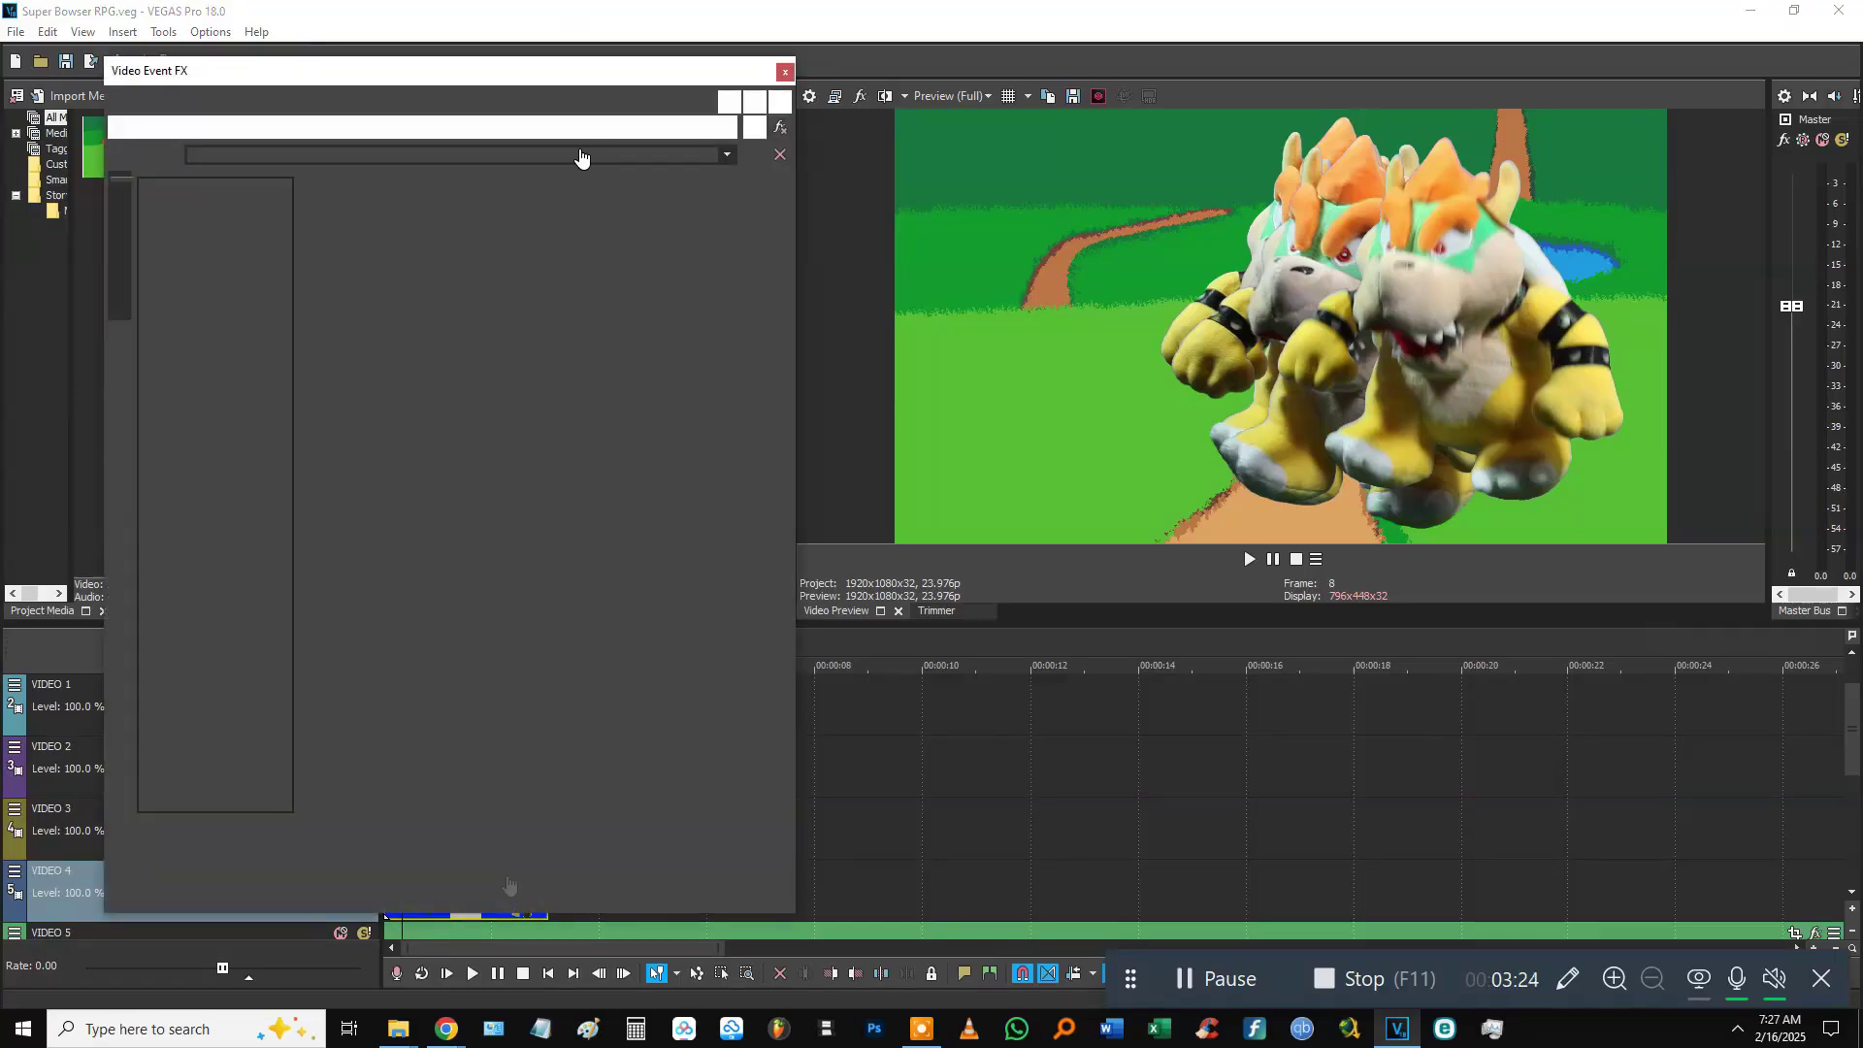
{"action": "scroll", "coordinate": [505, 408], "scroll_direction": "down", "scroll_amount": 5}
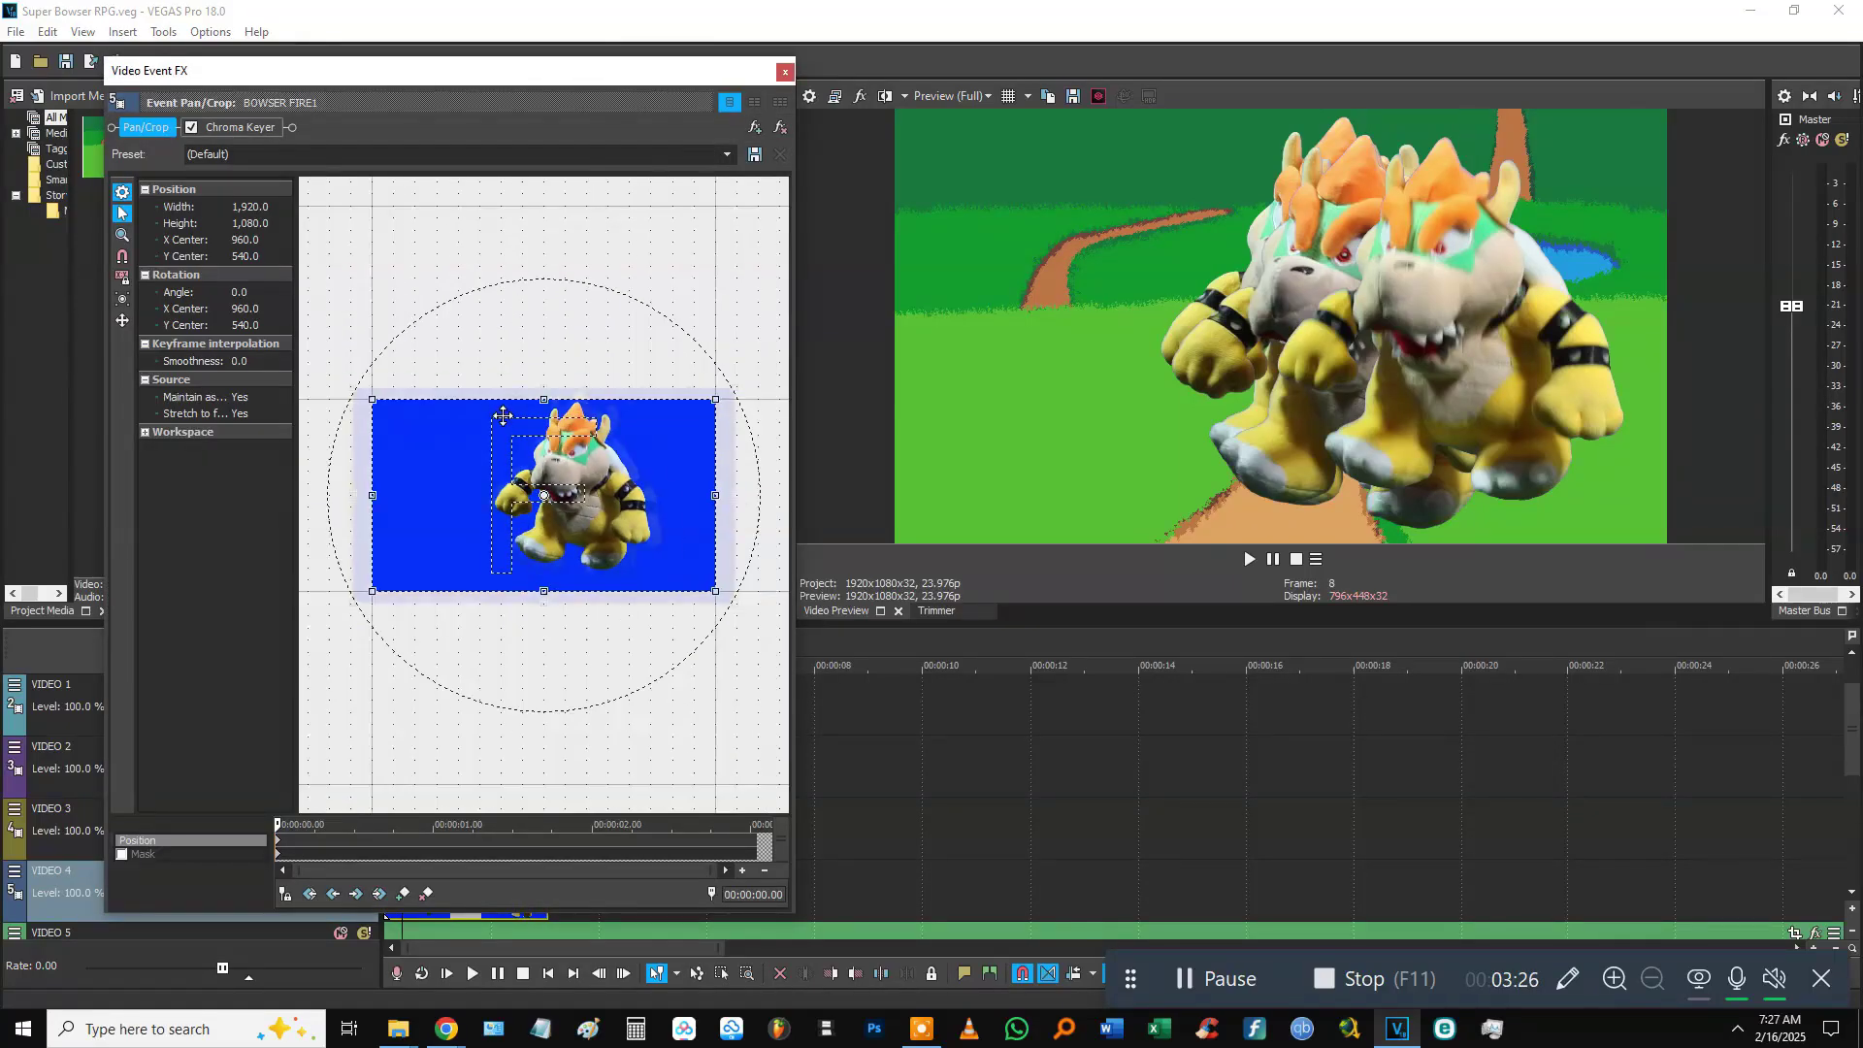
{"action": "scroll", "coordinate": [502, 427], "scroll_direction": "down", "scroll_amount": 3}
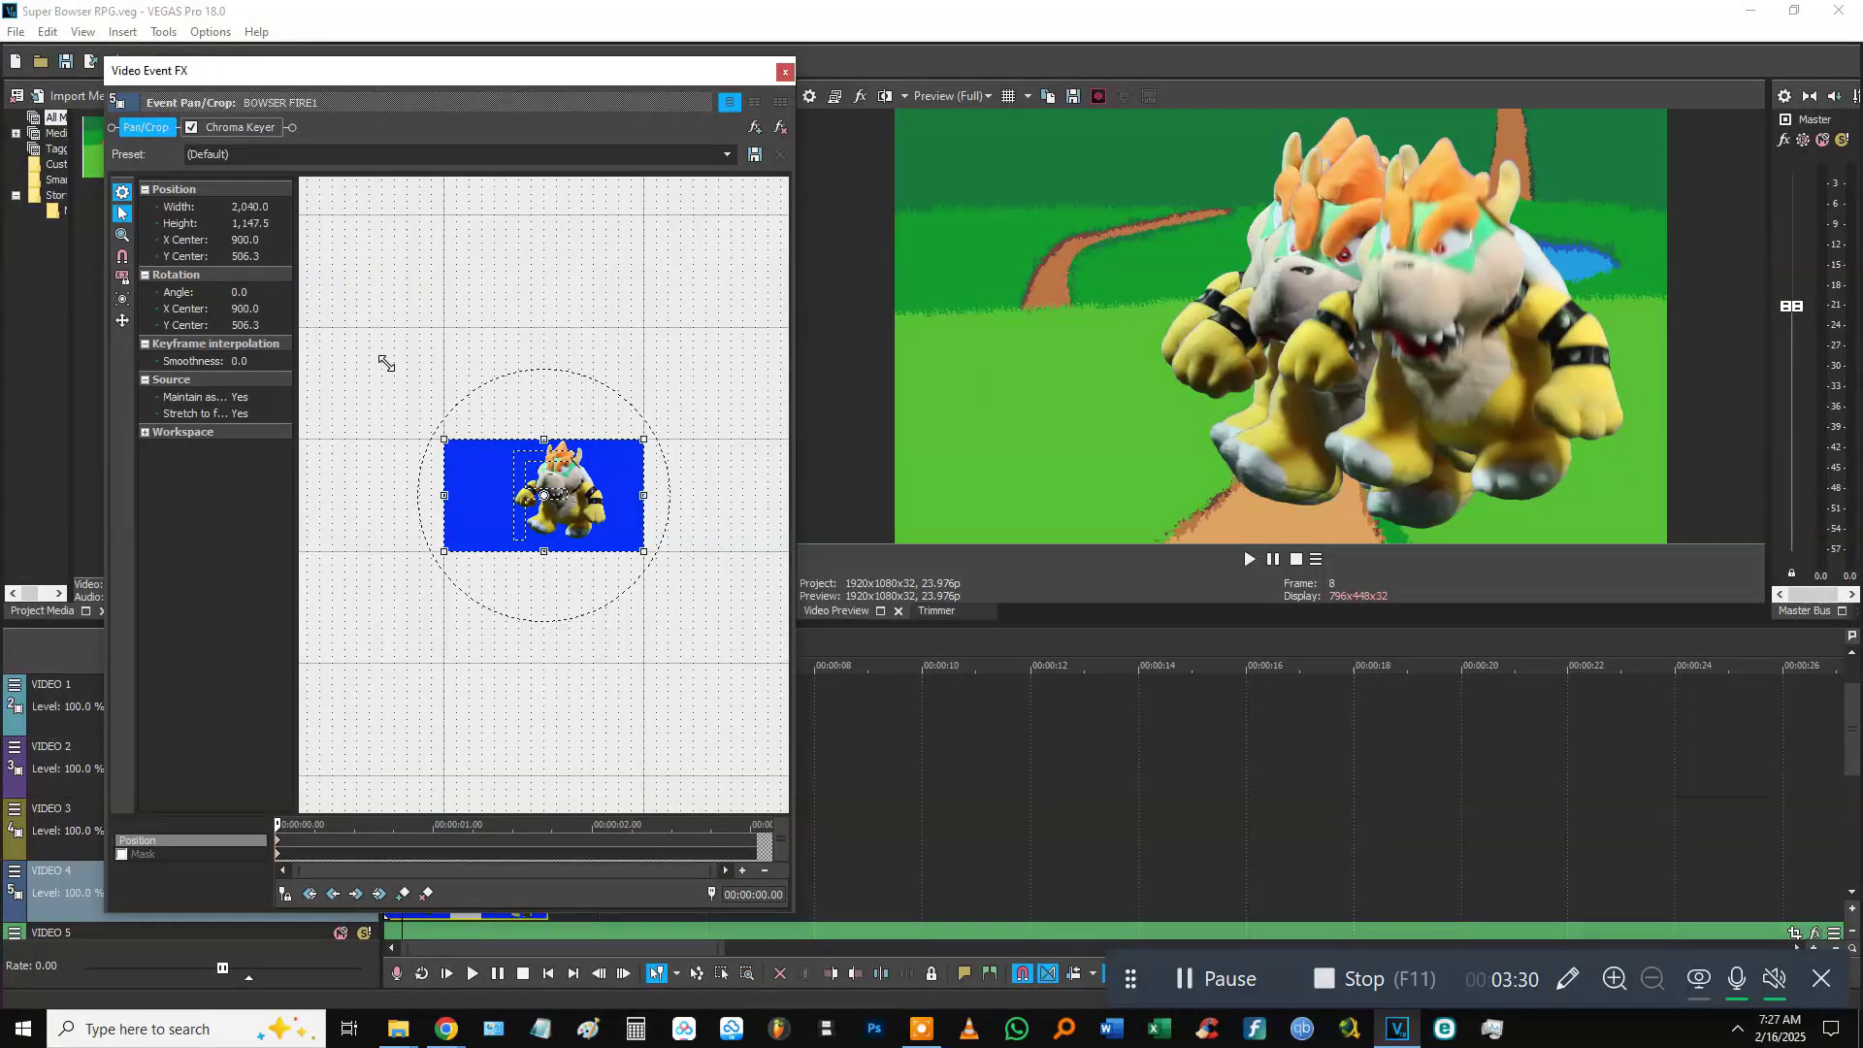
{"action": "left_click_drag", "start_coordinate": [342, 330], "coordinate": [342, 327]}
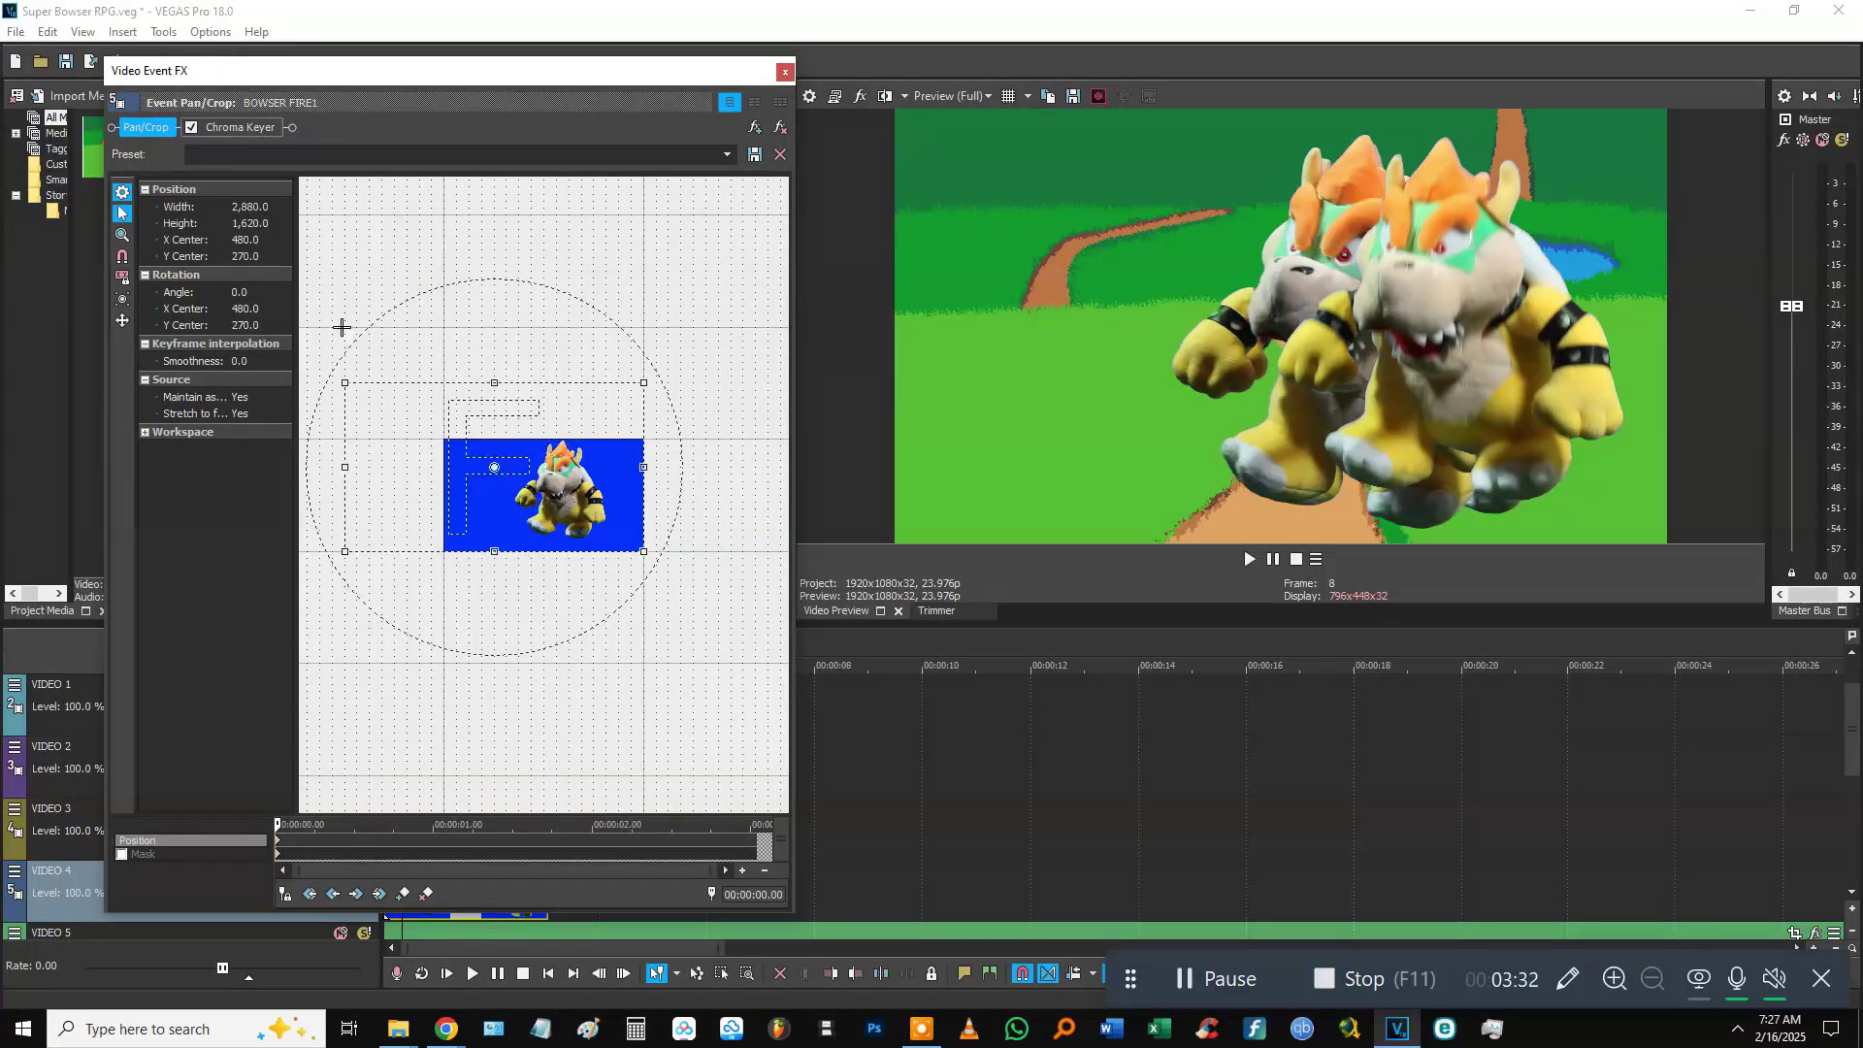
{"action": "left_click", "coordinate": [786, 72]}
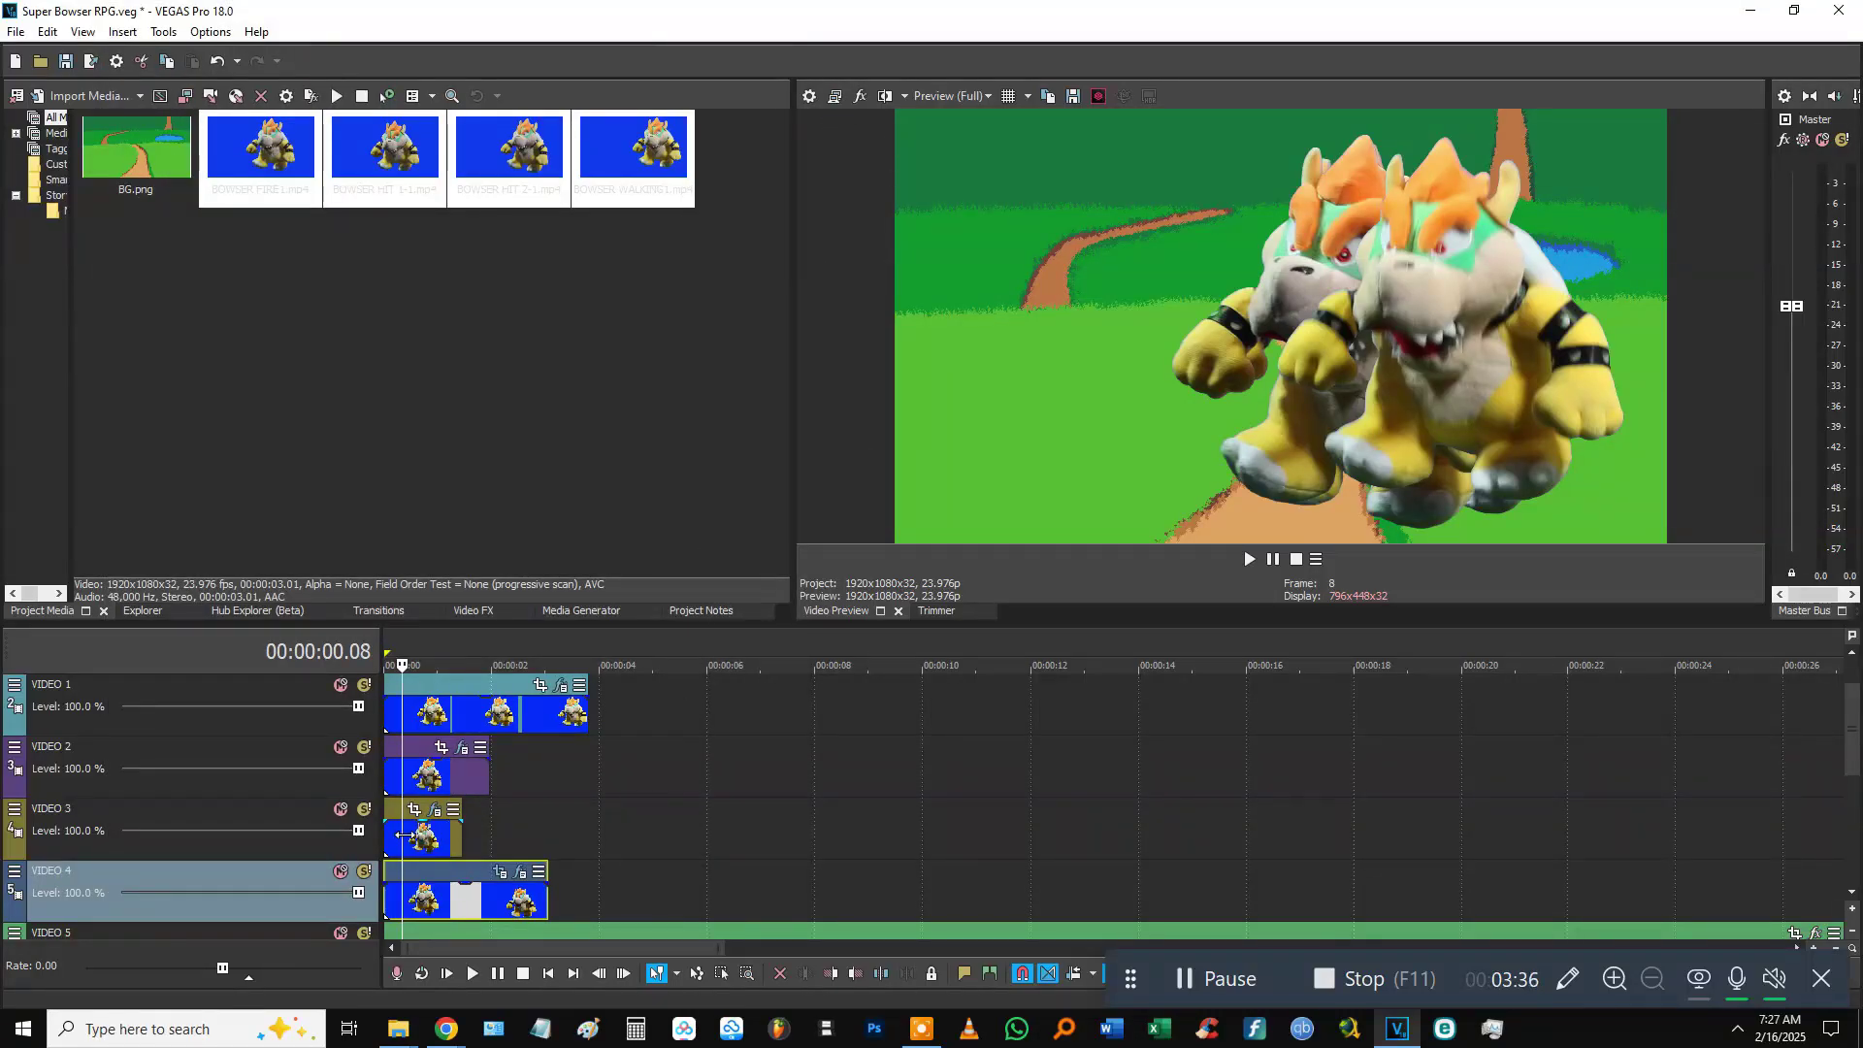
Mute tracks VIDEO 1, VIDEO 2 and VIDEO 3 so only BOWSER FIRE1 shows over the background.
{"action": "left_click", "coordinate": [339, 809]}
{"action": "left_click", "coordinate": [340, 747]}
{"action": "left_click", "coordinate": [340, 685]}
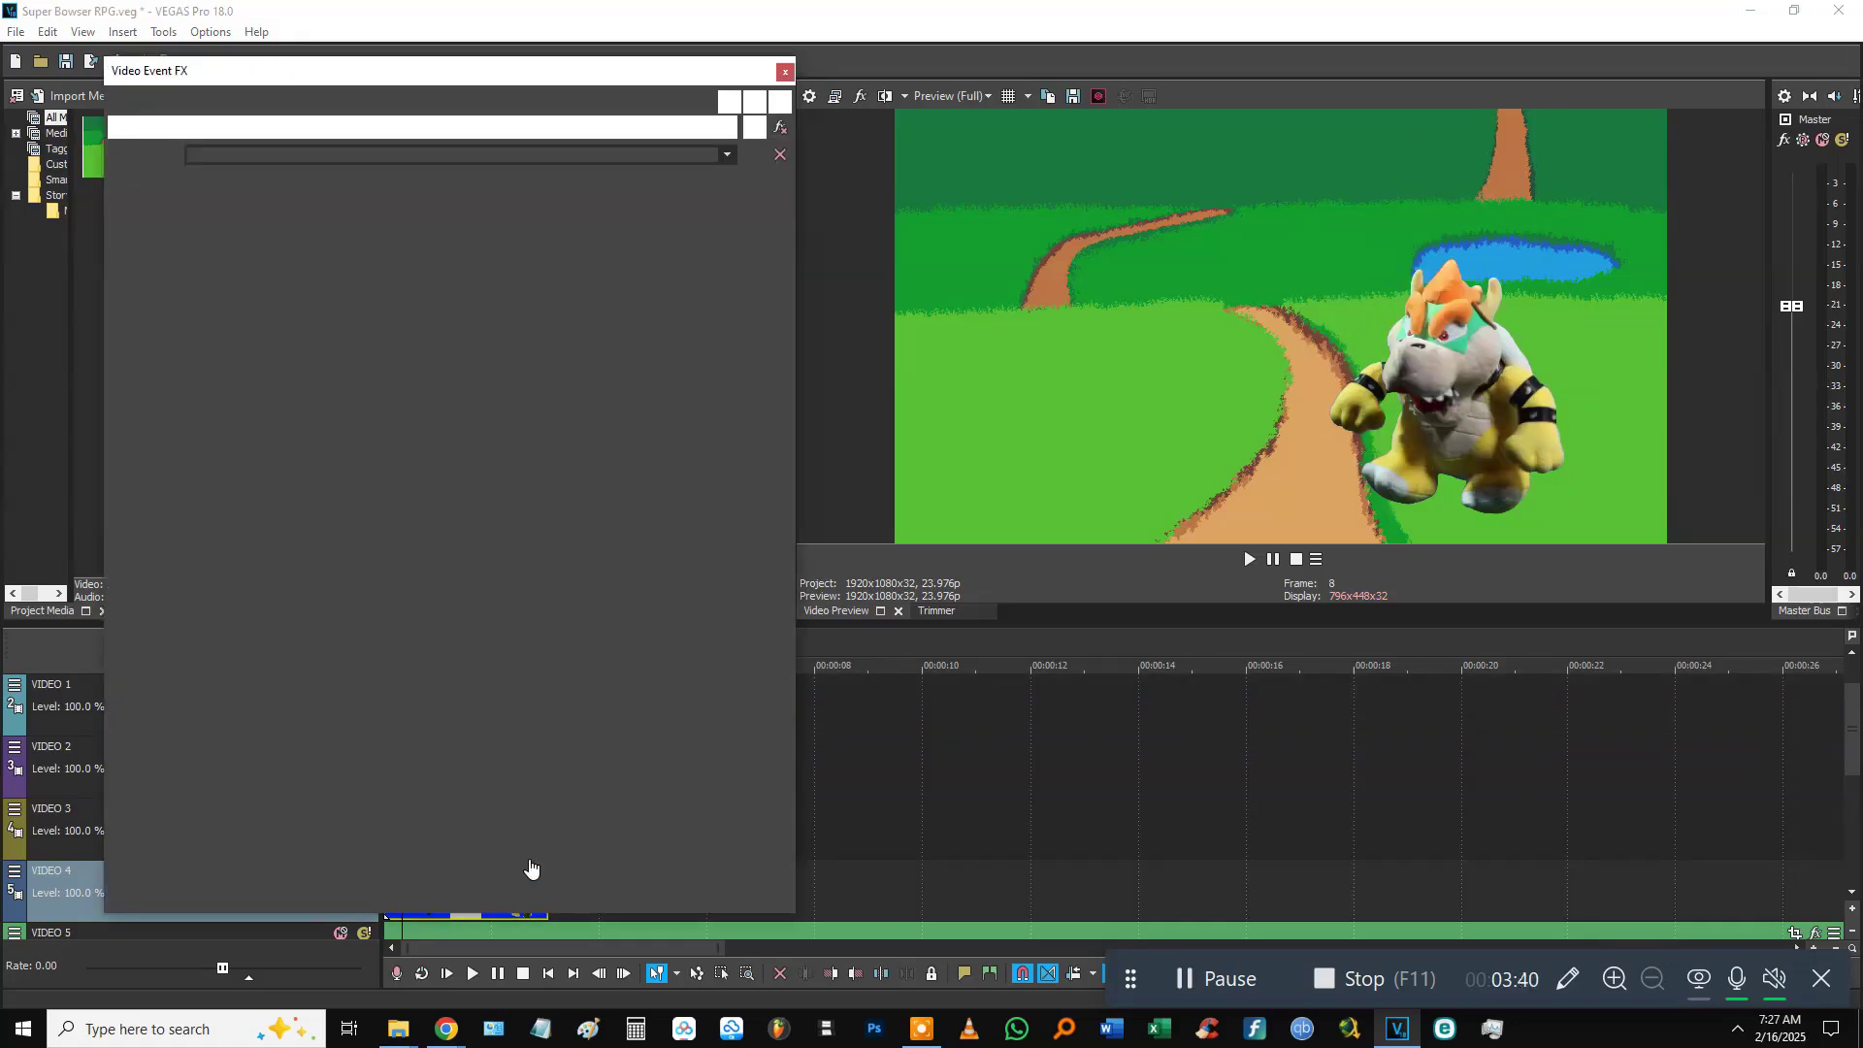
Resize the BOWSER FIRE1 pan/crop frame to 4,080 × 2,295 and centre it at about X 305.7, Y 469.3.
{"action": "scroll", "coordinate": [580, 367], "scroll_direction": "down", "scroll_amount": 4}
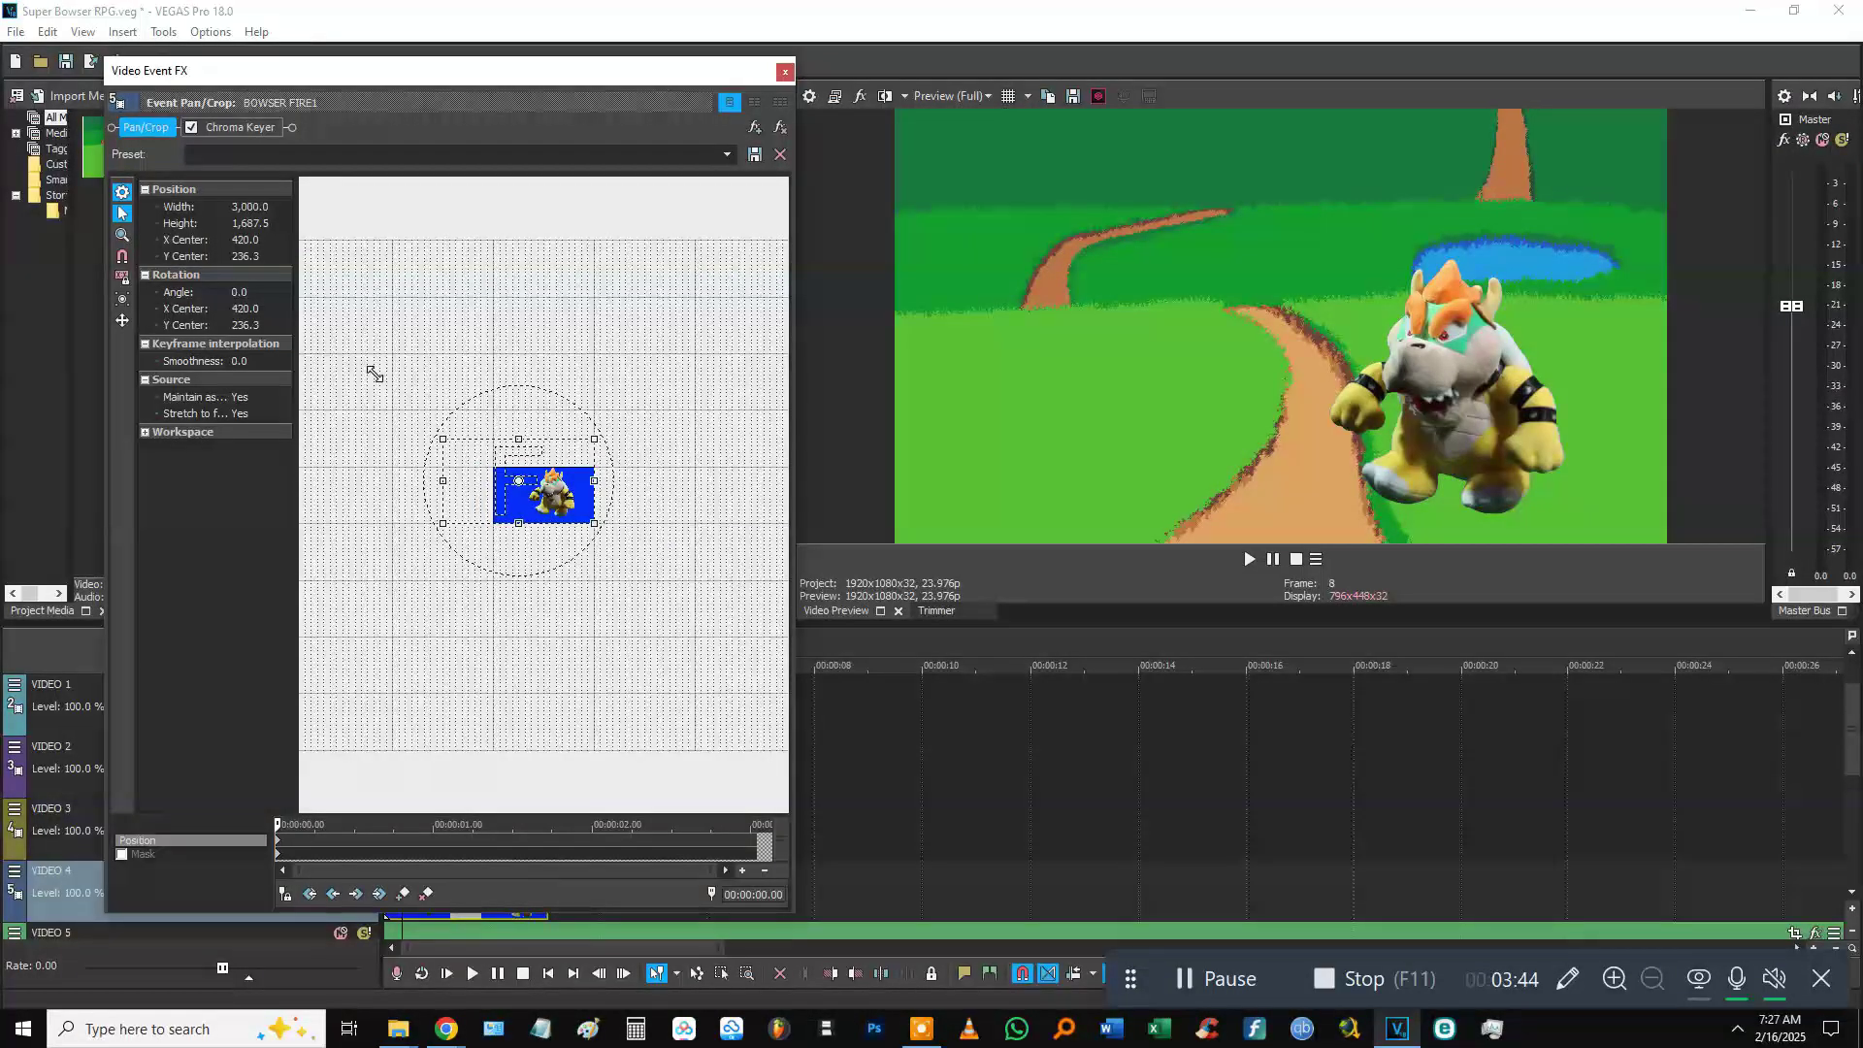
{"action": "left_click_drag", "start_coordinate": [373, 364], "coordinate": [380, 373]}
{"action": "left_click_drag", "start_coordinate": [437, 434], "coordinate": [430, 431]}
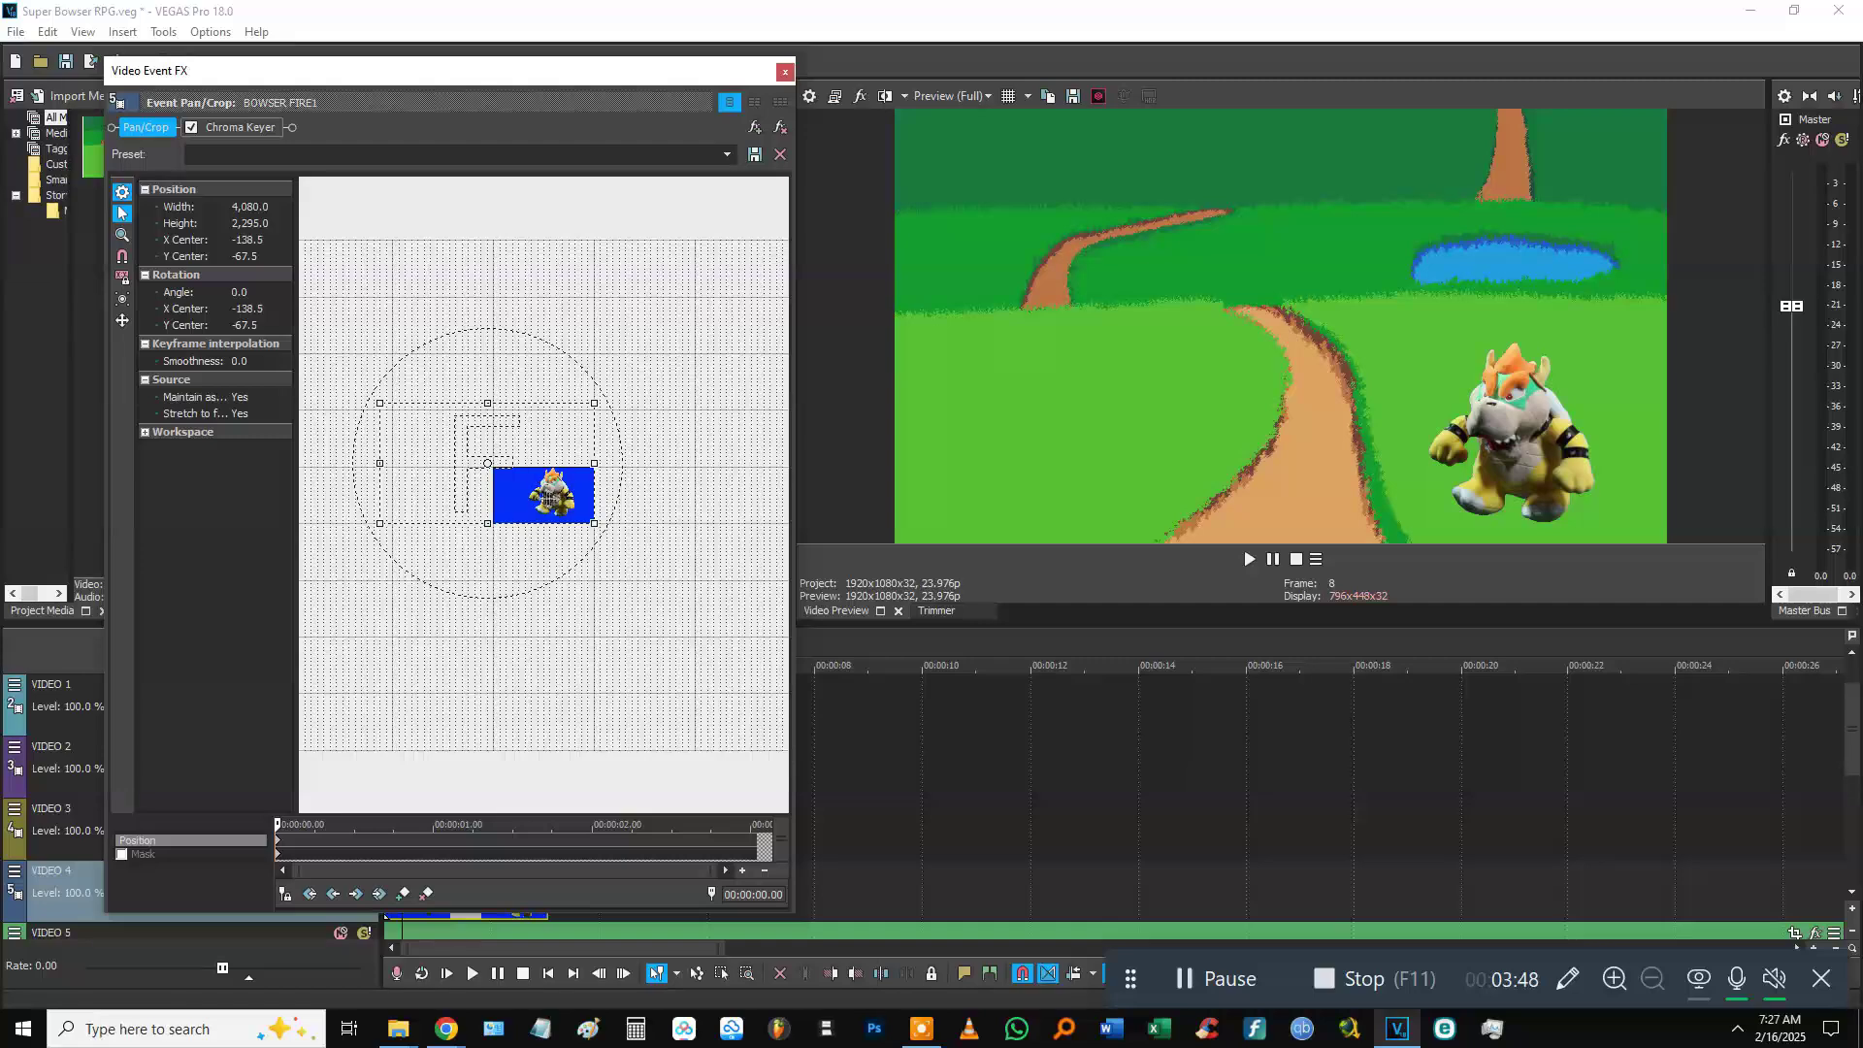
{"action": "left_click_drag", "start_coordinate": [563, 510], "coordinate": [550, 505]}
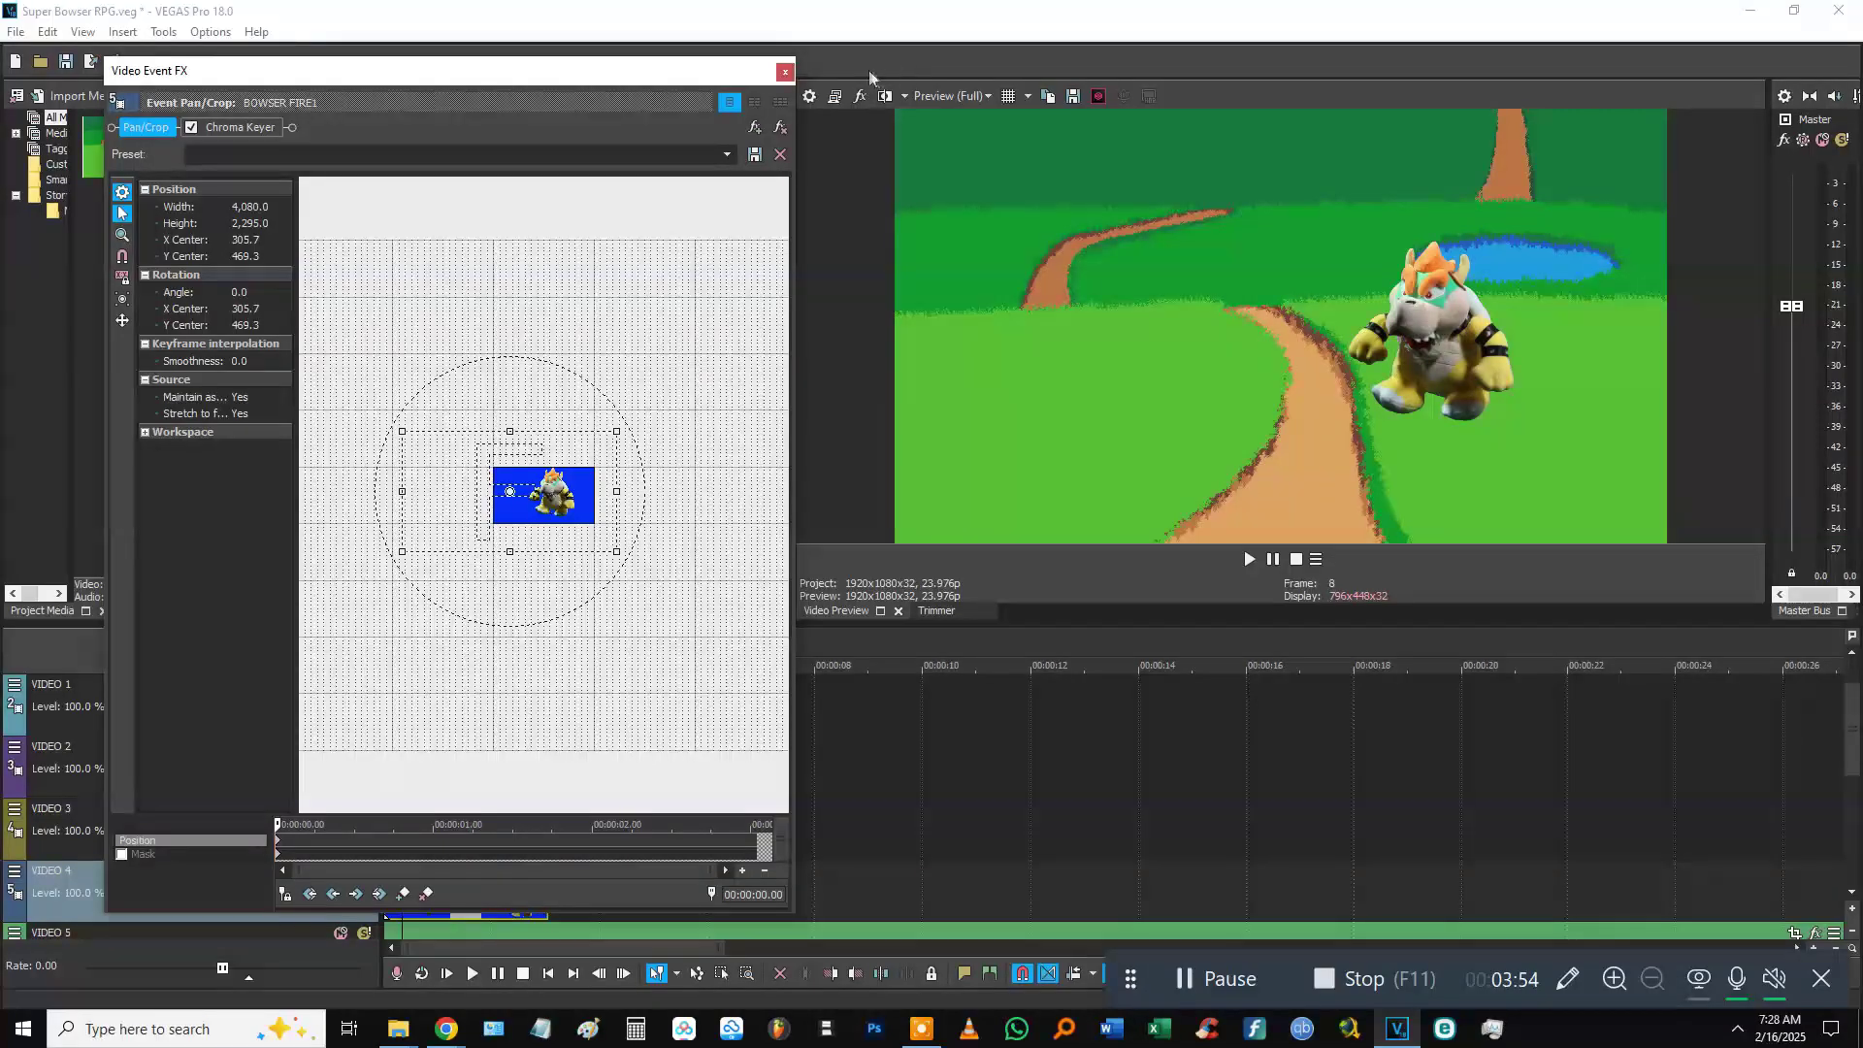
{"action": "left_click", "coordinate": [785, 71]}
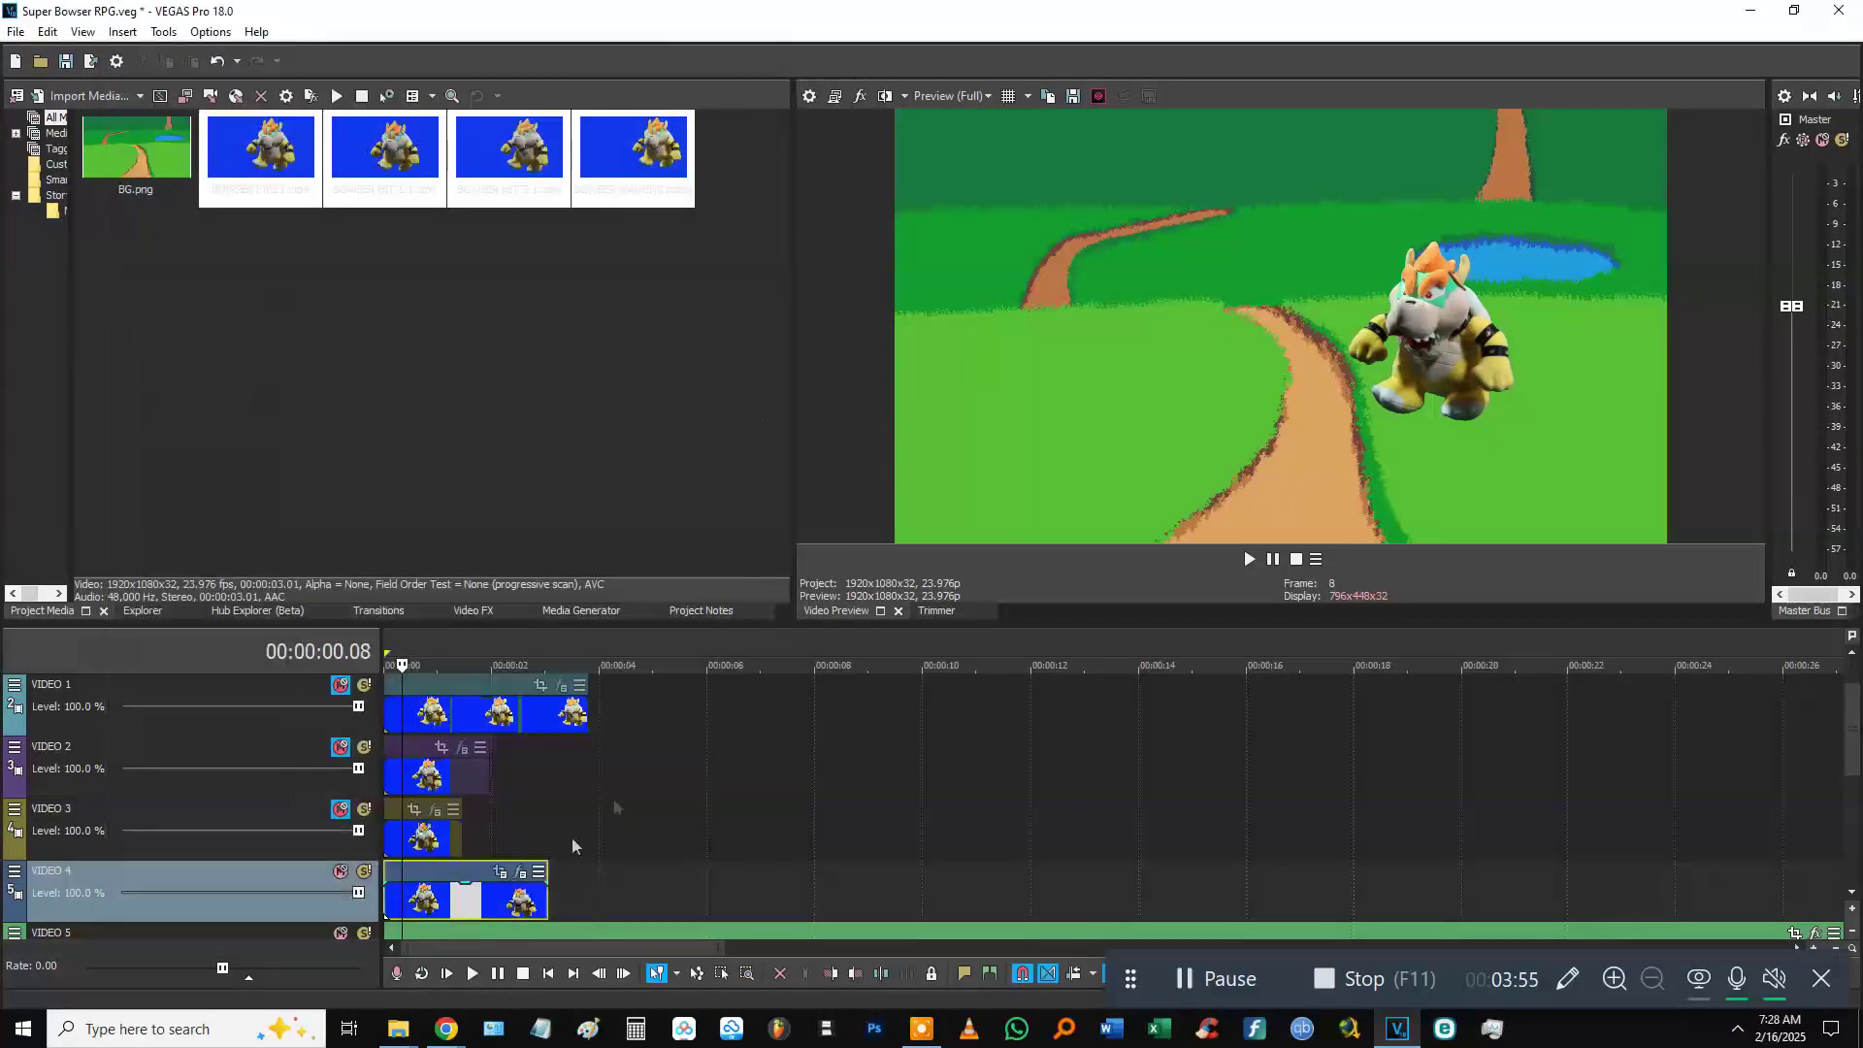
Unmute VIDEO 3 and set the BOWSER HIT 1-1 pan/crop frame to 3,600 × 2,025, aligning Bowser with the FIRE1 figure.
{"action": "left_click", "coordinate": [327, 822]}
{"action": "left_click", "coordinate": [412, 842]}
{"action": "left_click", "coordinate": [414, 810]}
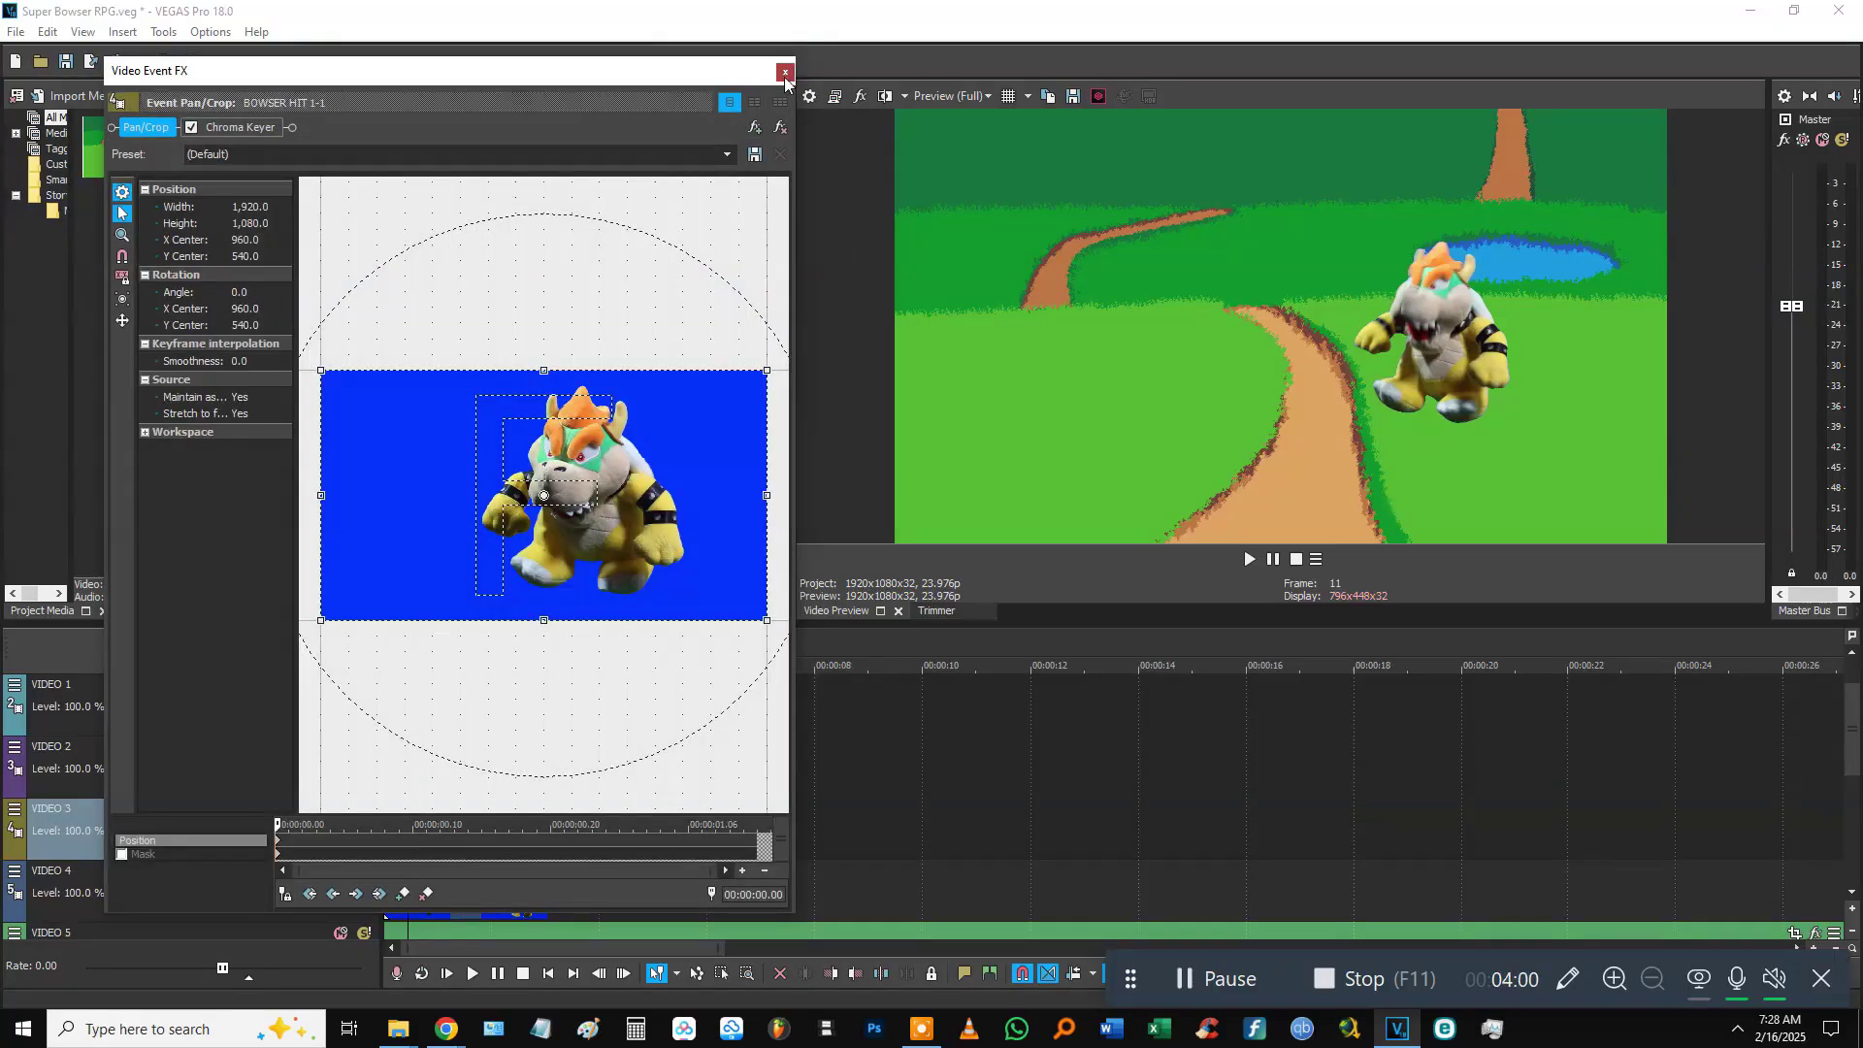
{"action": "left_click", "coordinate": [785, 72]}
{"action": "left_click", "coordinate": [414, 820]}
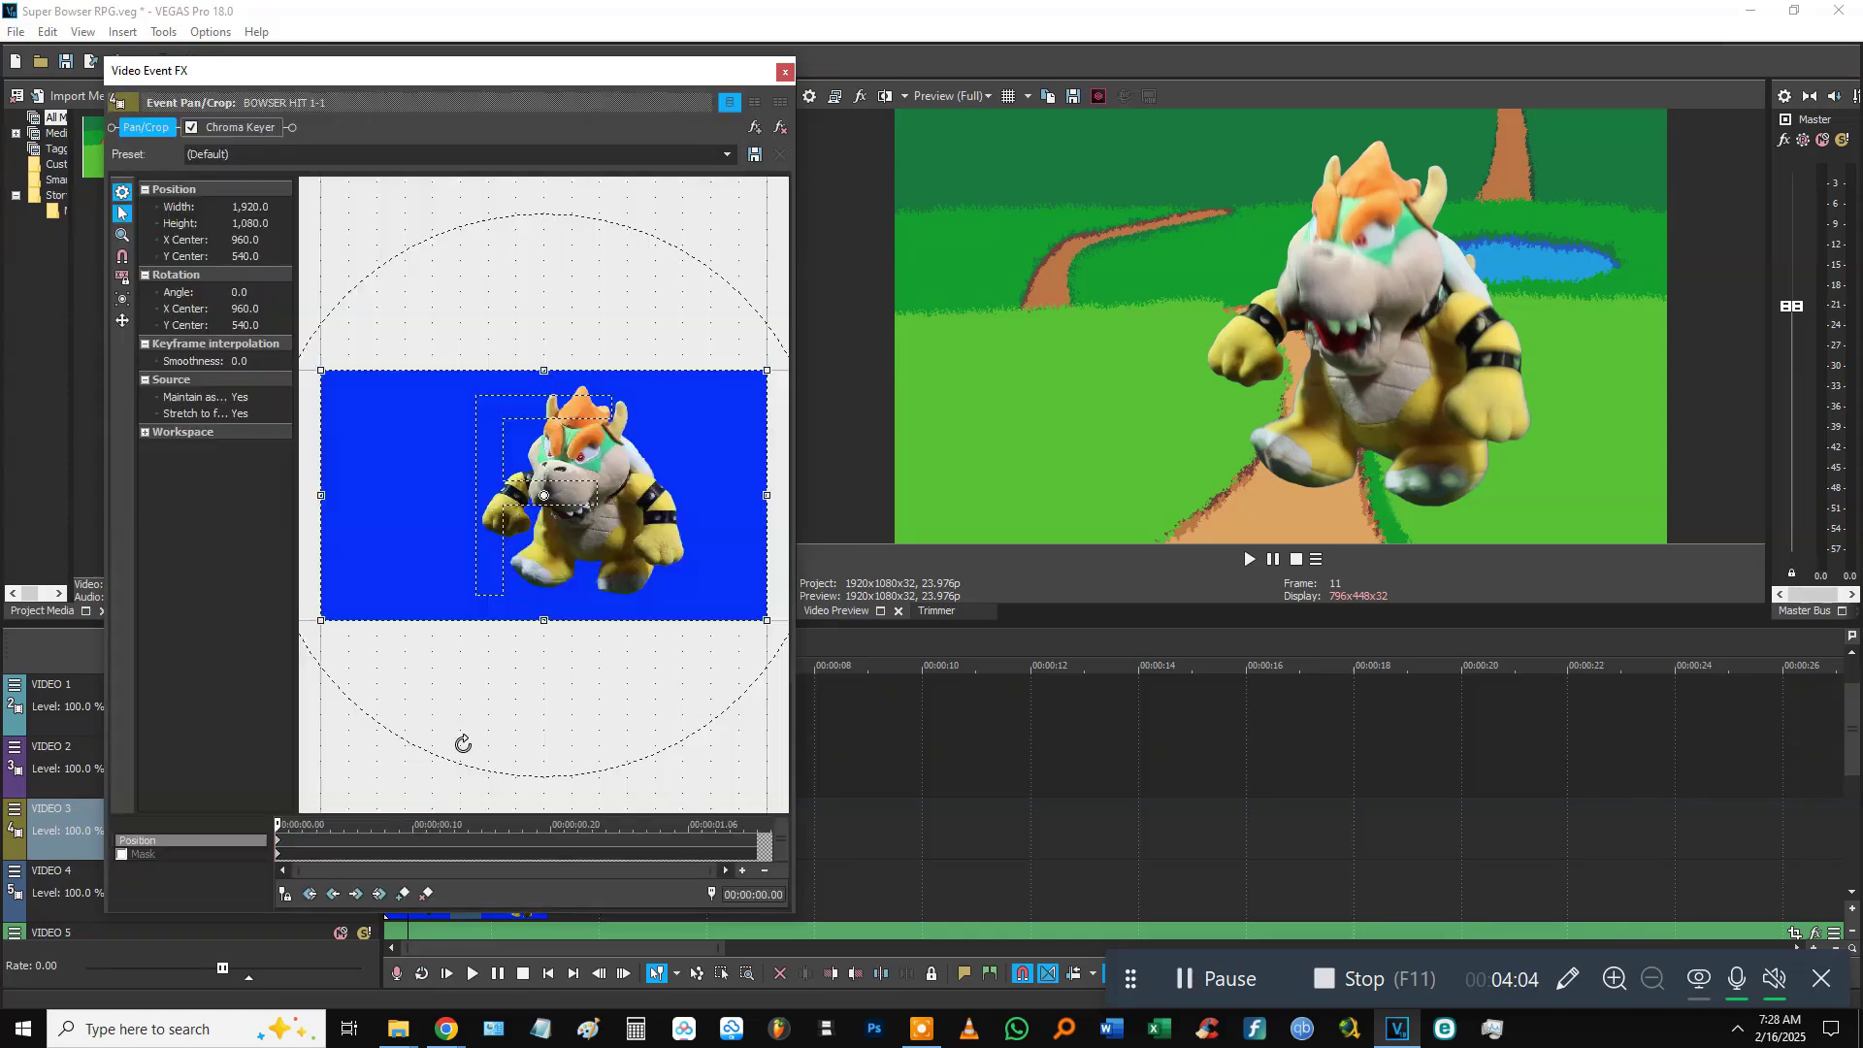
{"action": "scroll", "coordinate": [466, 737], "scroll_direction": "down", "scroll_amount": 3}
{"action": "mouse_move", "coordinate": [282, 264]}
{"action": "left_mouse_down"}
{"action": "mouse_move", "coordinate": [239, 234]}
{"action": "mouse_move", "coordinate": [293, 245]}
{"action": "left_mouse_up"}
{"action": "left_click_drag", "start_coordinate": [546, 498], "coordinate": [564, 519]}
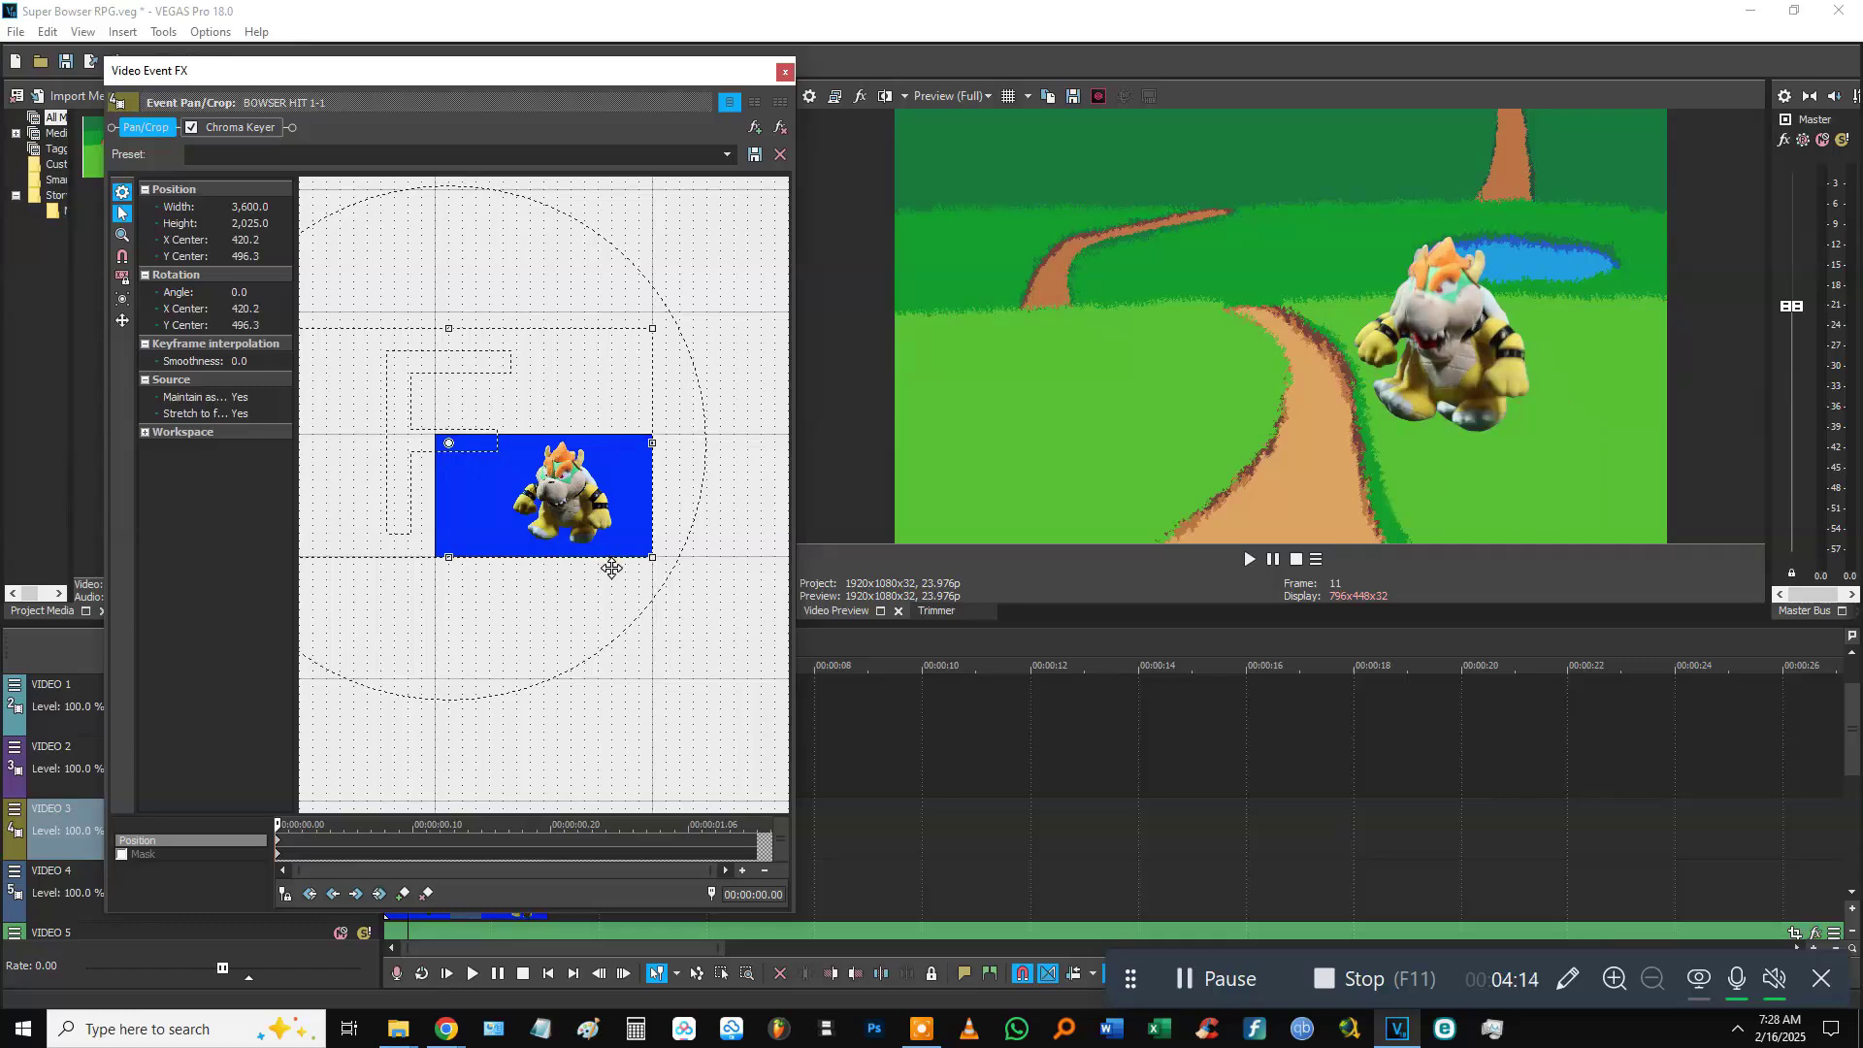
{"action": "left_click_drag", "start_coordinate": [614, 568], "coordinate": [616, 569]}
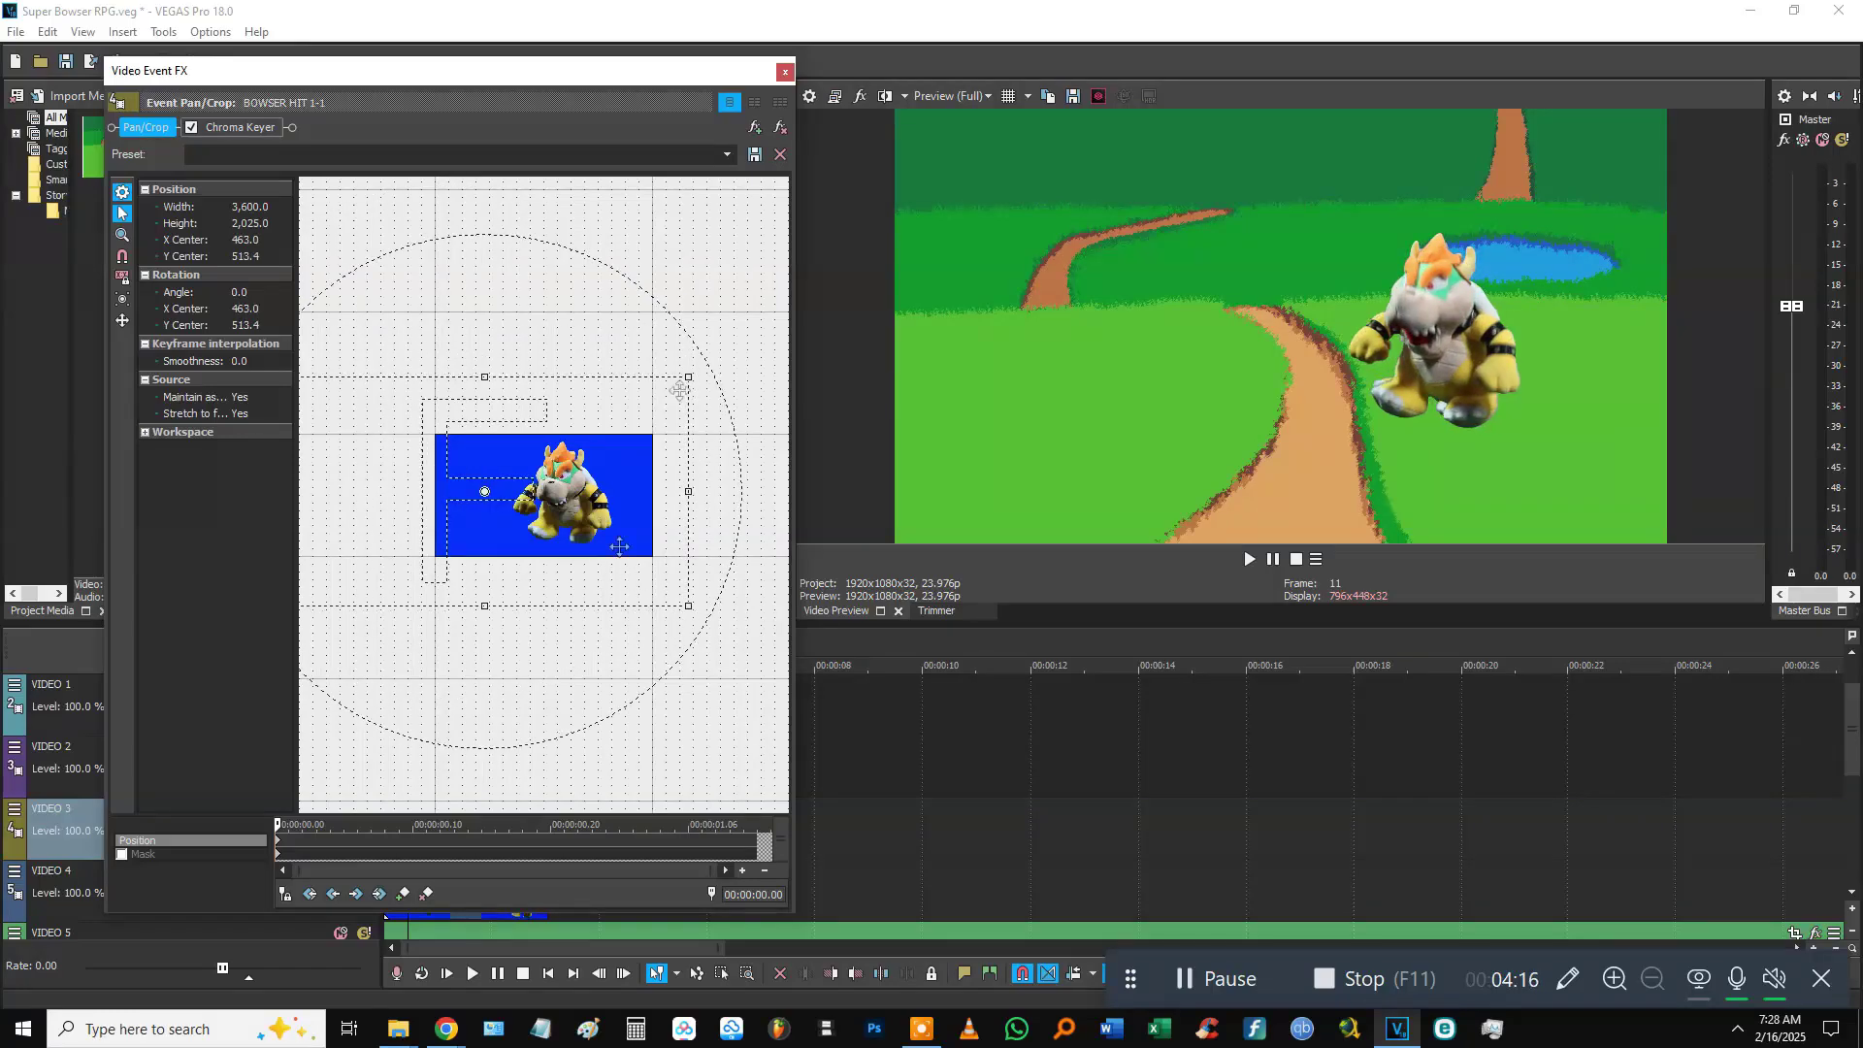
{"action": "left_click", "coordinate": [787, 72]}
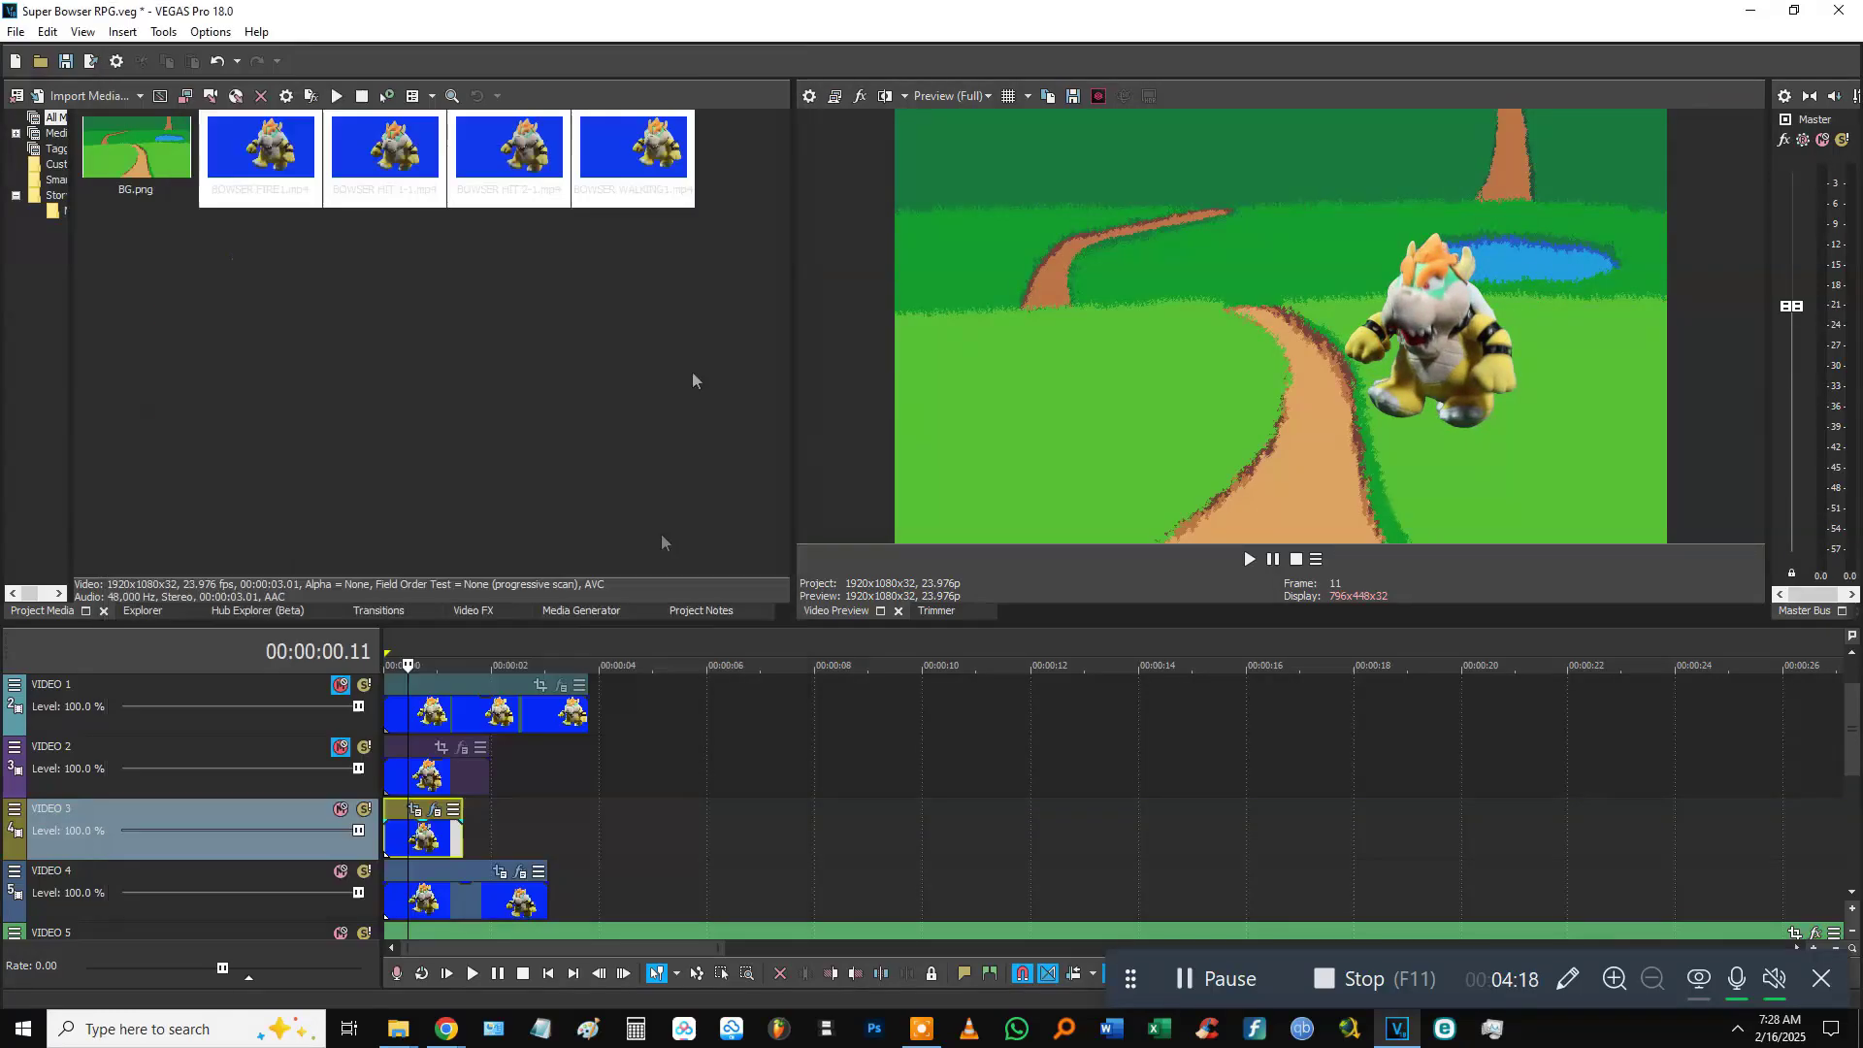
Unmute VIDEO 2 and set the BOWSER HIT 2-1 pan/crop frame to 3,840 × 2,160, aligning Bowser with the figures beneath.
{"action": "left_click", "coordinate": [417, 772]}
{"action": "left_click", "coordinate": [438, 750]}
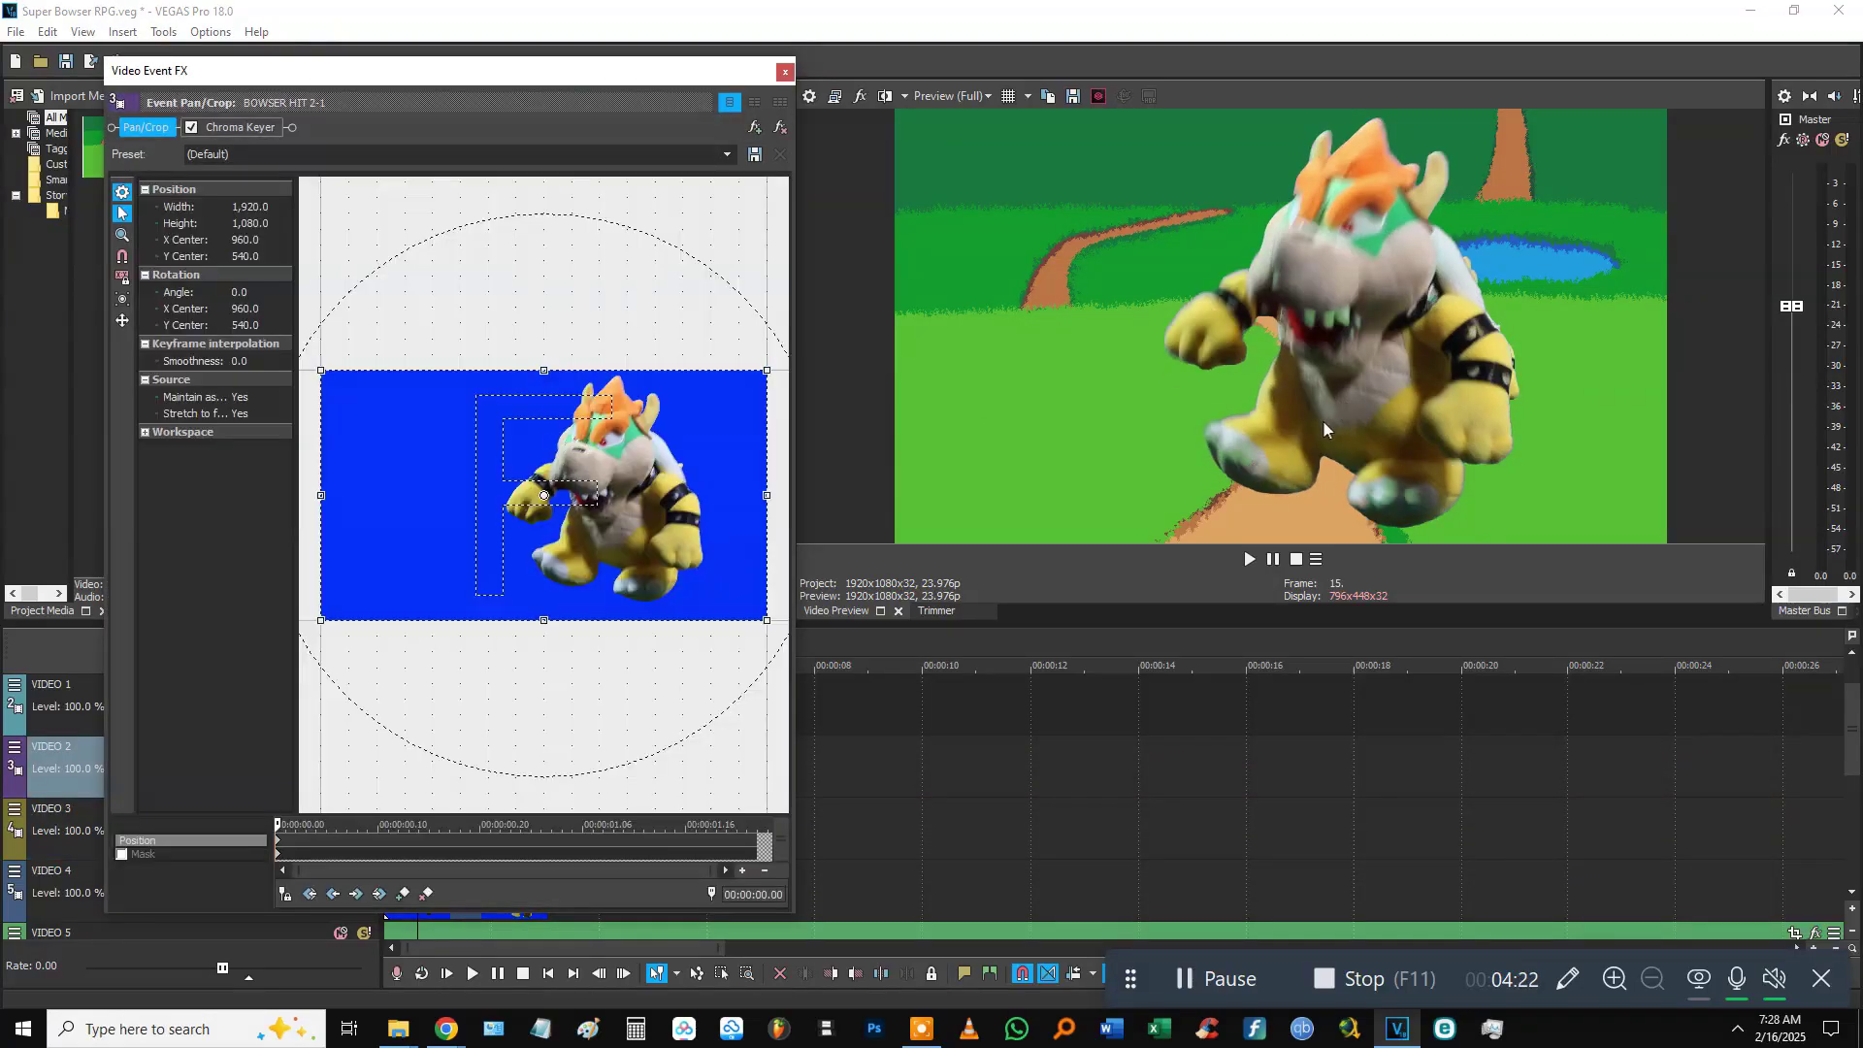
{"action": "scroll", "coordinate": [752, 439], "scroll_direction": "down", "scroll_amount": 4}
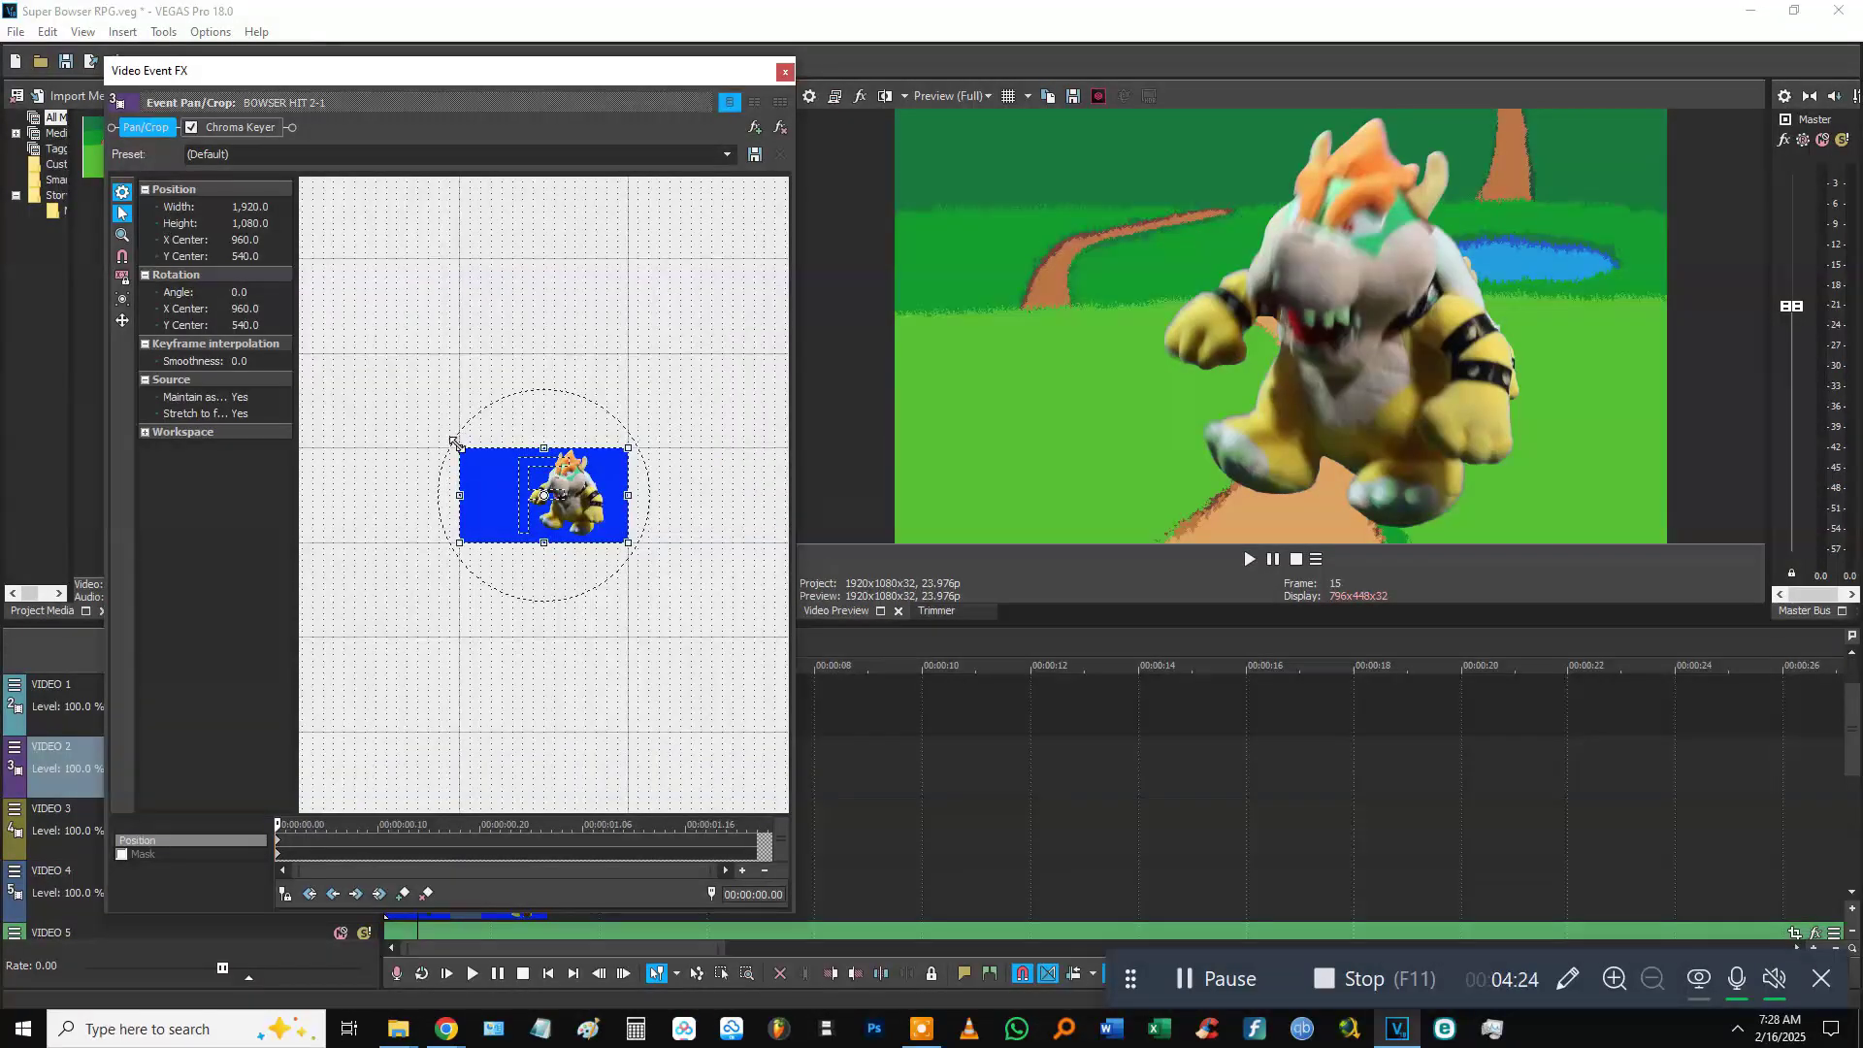
{"action": "left_click_drag", "start_coordinate": [451, 343], "coordinate": [474, 363]}
{"action": "left_click_drag", "start_coordinate": [578, 409], "coordinate": [635, 448]}
{"action": "left_click_drag", "start_coordinate": [606, 549], "coordinate": [601, 548]}
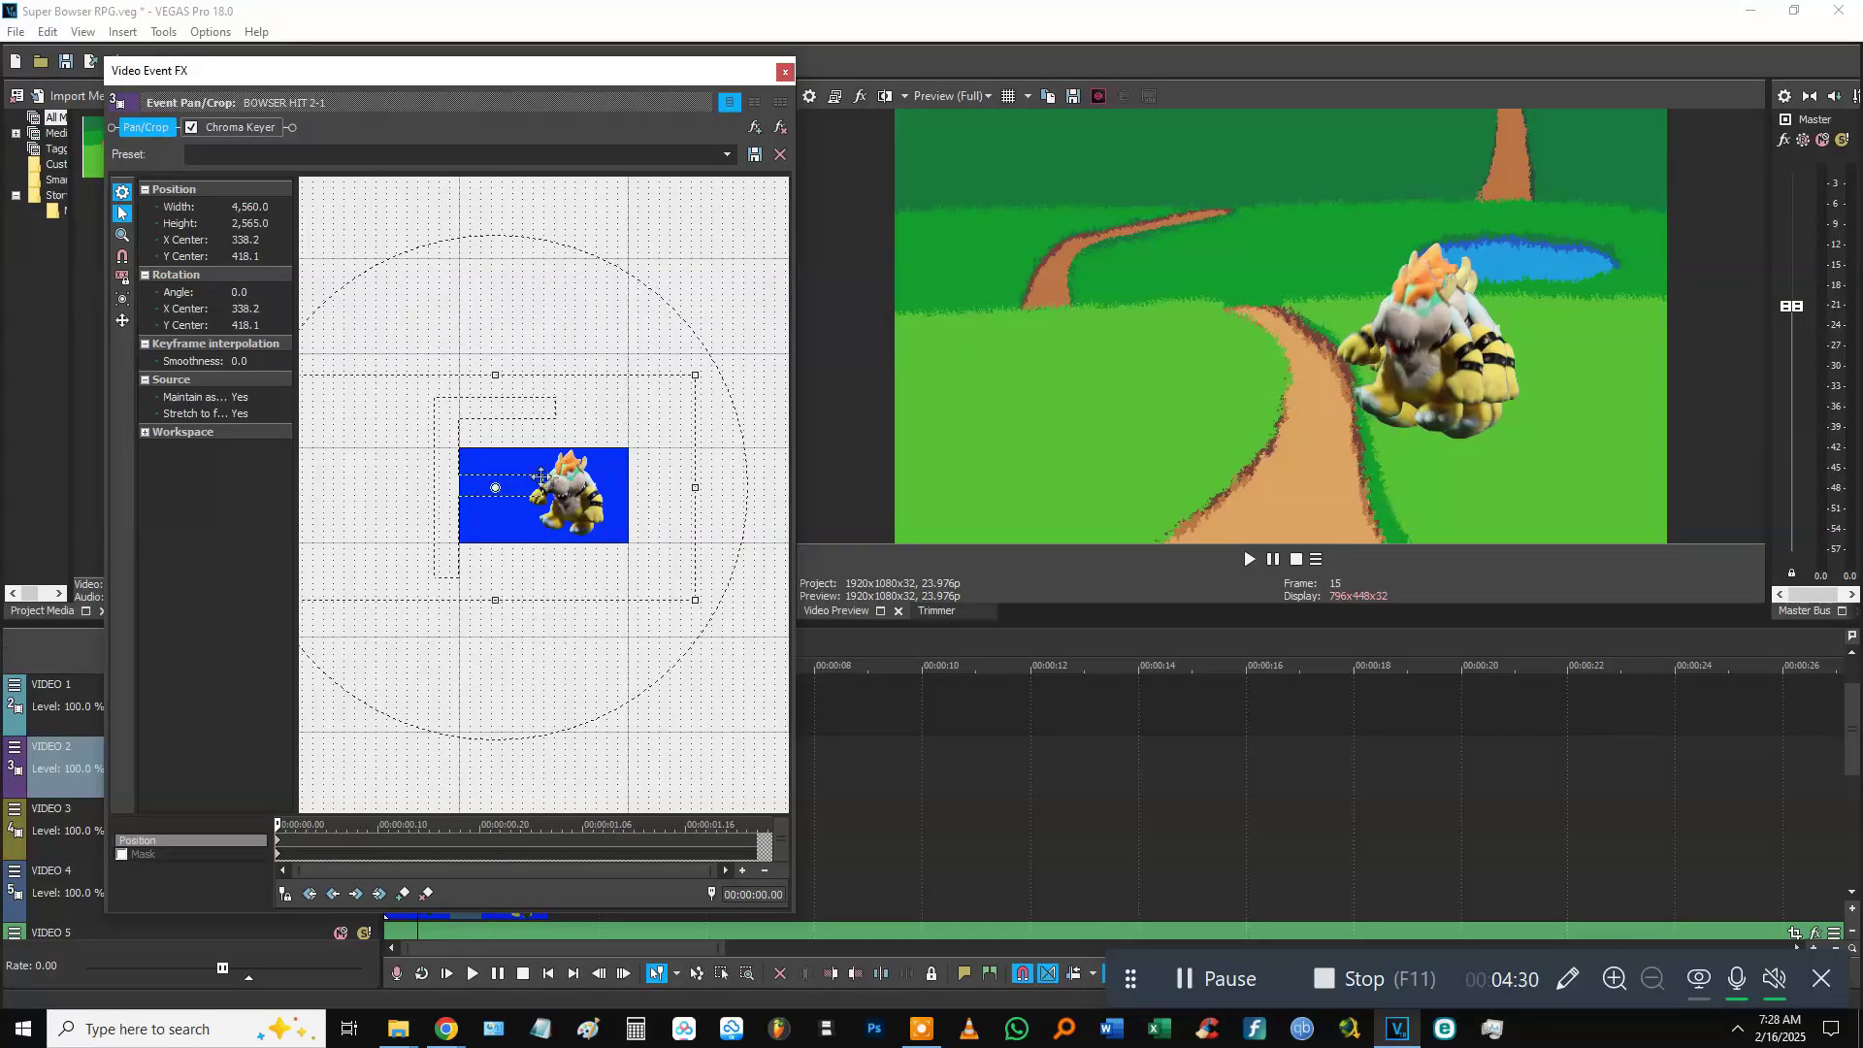
{"action": "scroll", "coordinate": [482, 420], "scroll_direction": "down", "scroll_amount": 2}
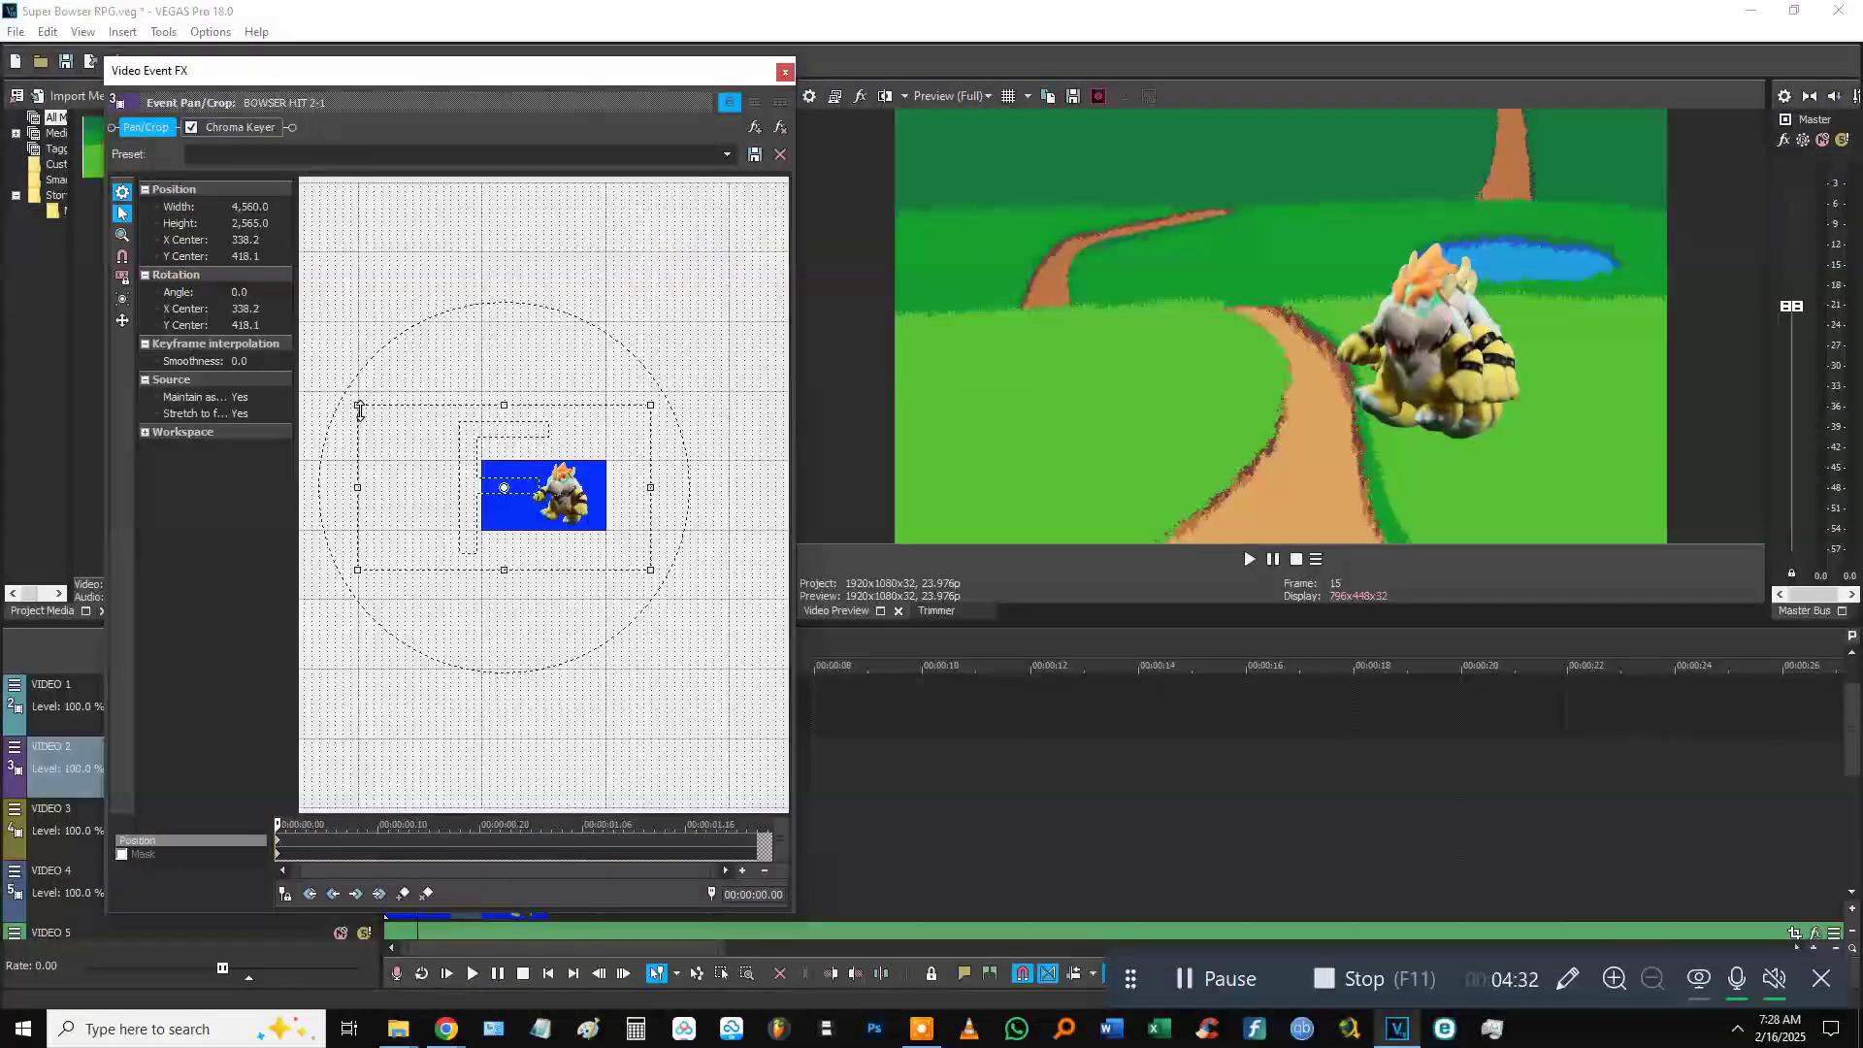
{"action": "left_click_drag", "start_coordinate": [375, 429], "coordinate": [402, 431]}
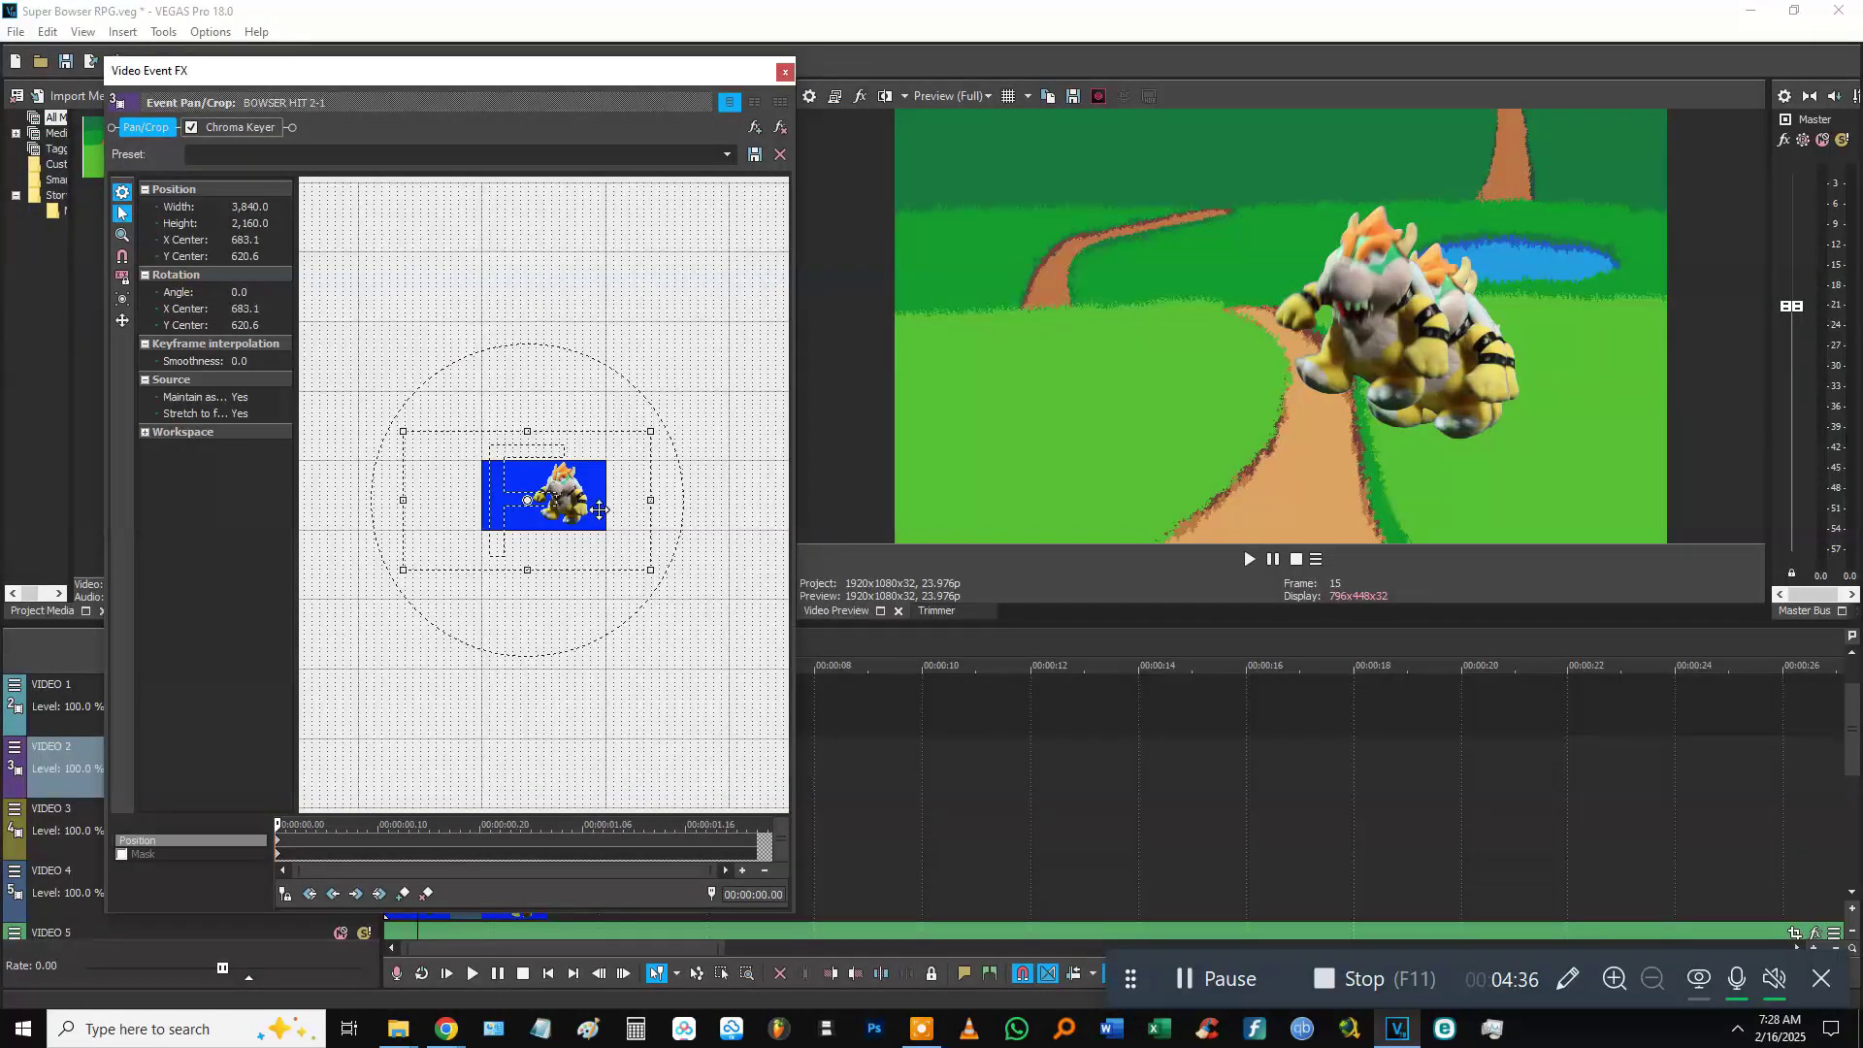
{"action": "left_click_drag", "start_coordinate": [595, 508], "coordinate": [582, 498]}
{"action": "left_click", "coordinate": [785, 71]}
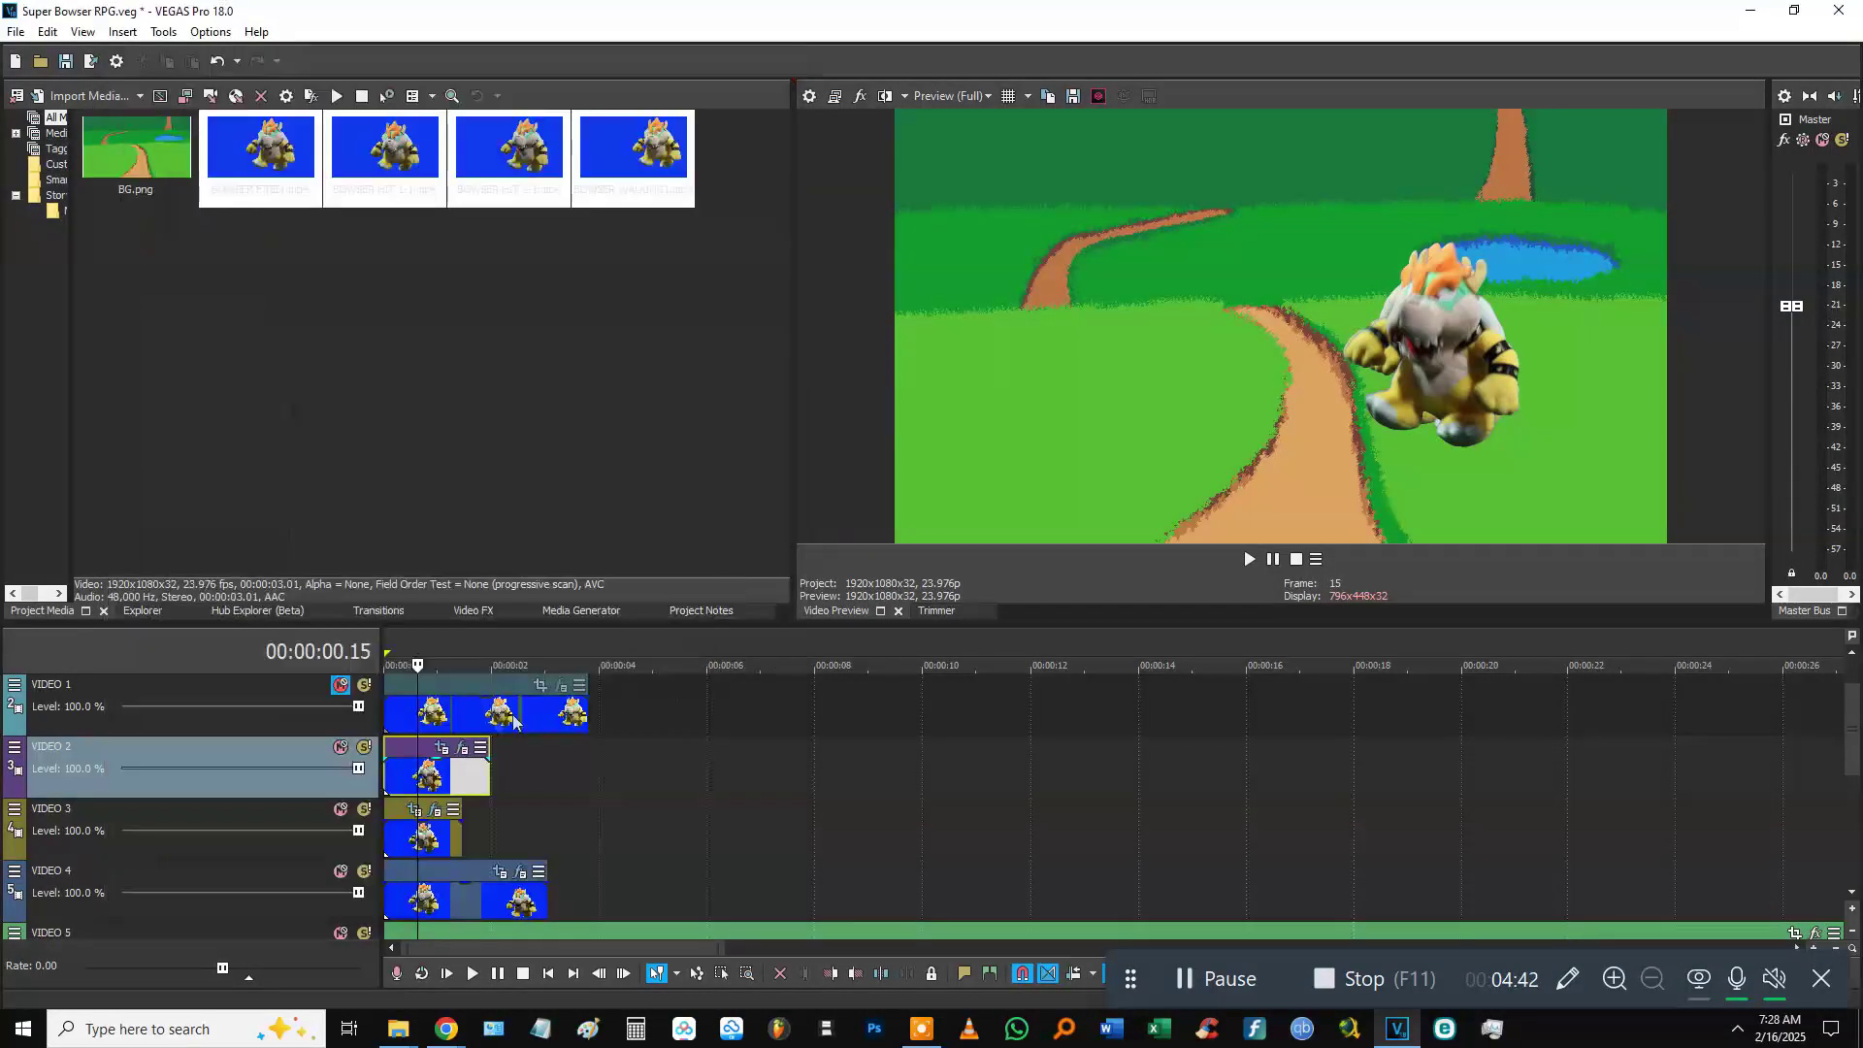
Unmute VIDEO 1 and resize the BOWSER WALKING1 pan/crop frame to 3,480 × 1,957.5, aligning Bowser with the figures beneath.
{"action": "left_click", "coordinate": [409, 717]}
{"action": "left_click", "coordinate": [539, 686]}
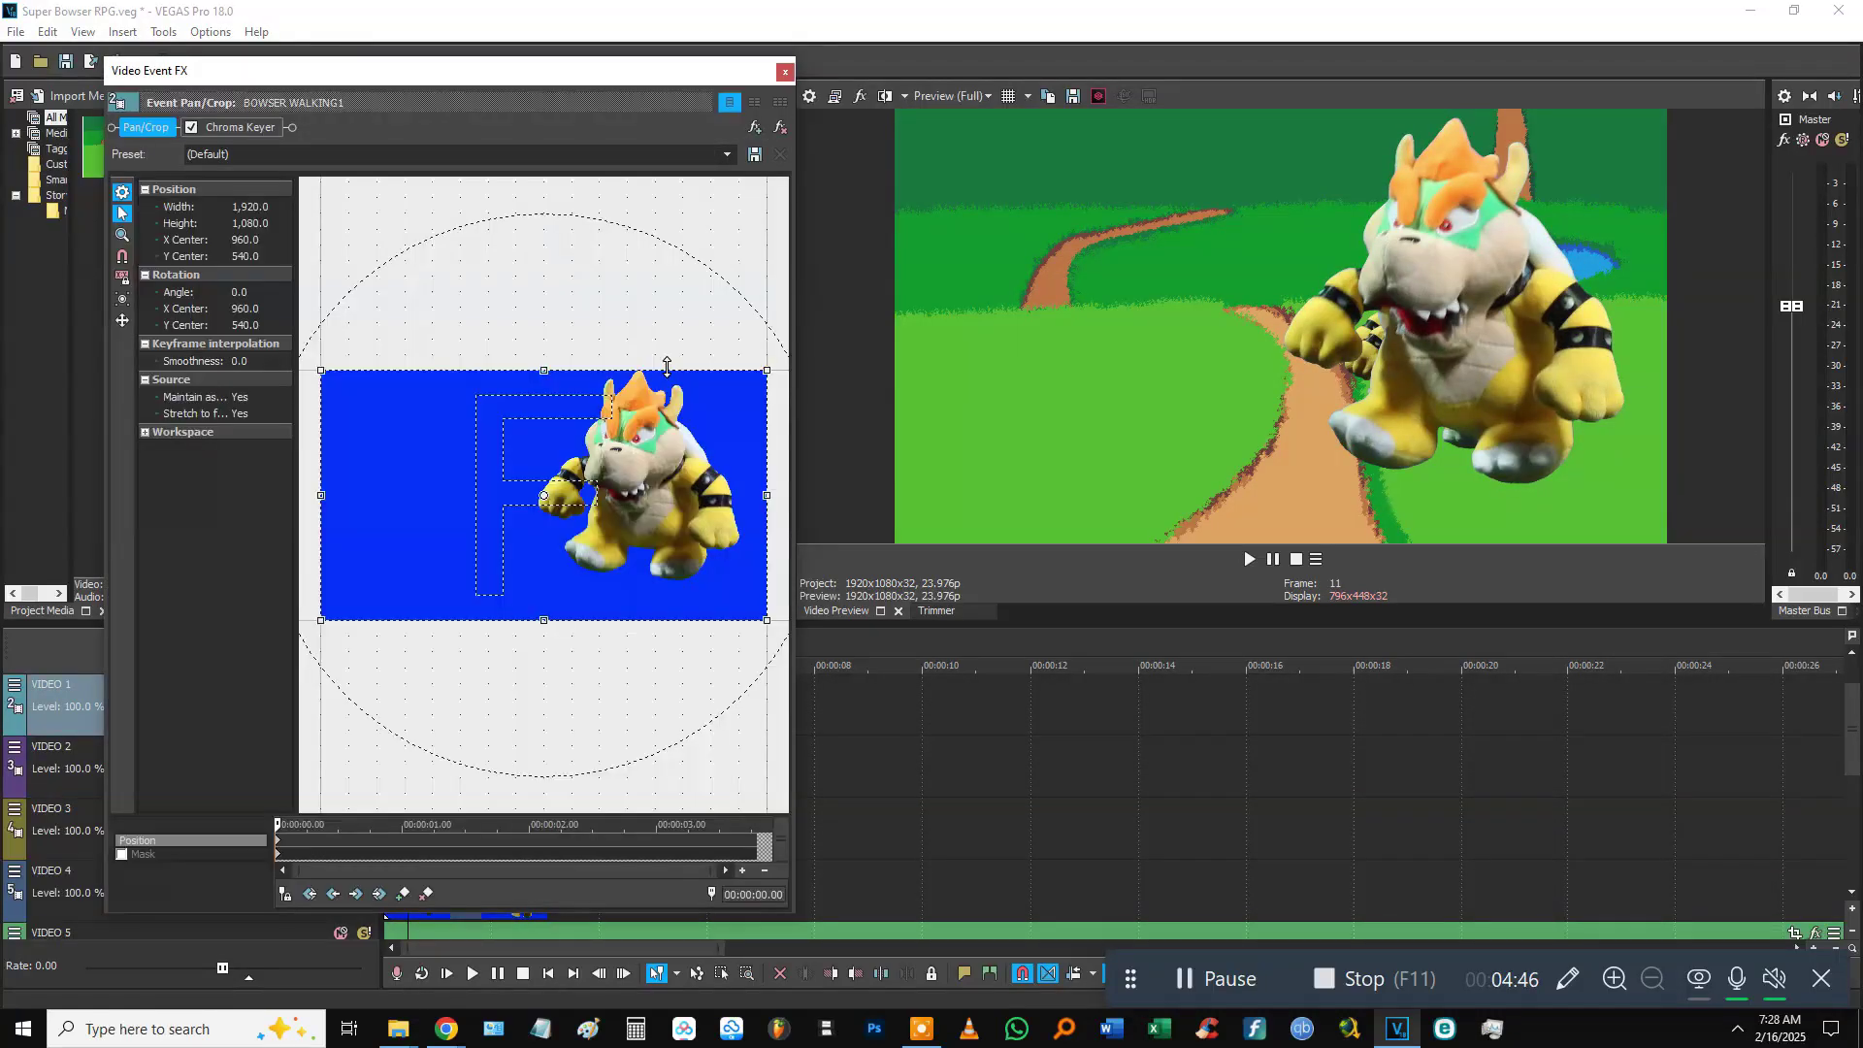
{"action": "scroll", "coordinate": [434, 427], "scroll_direction": "down", "scroll_amount": 3}
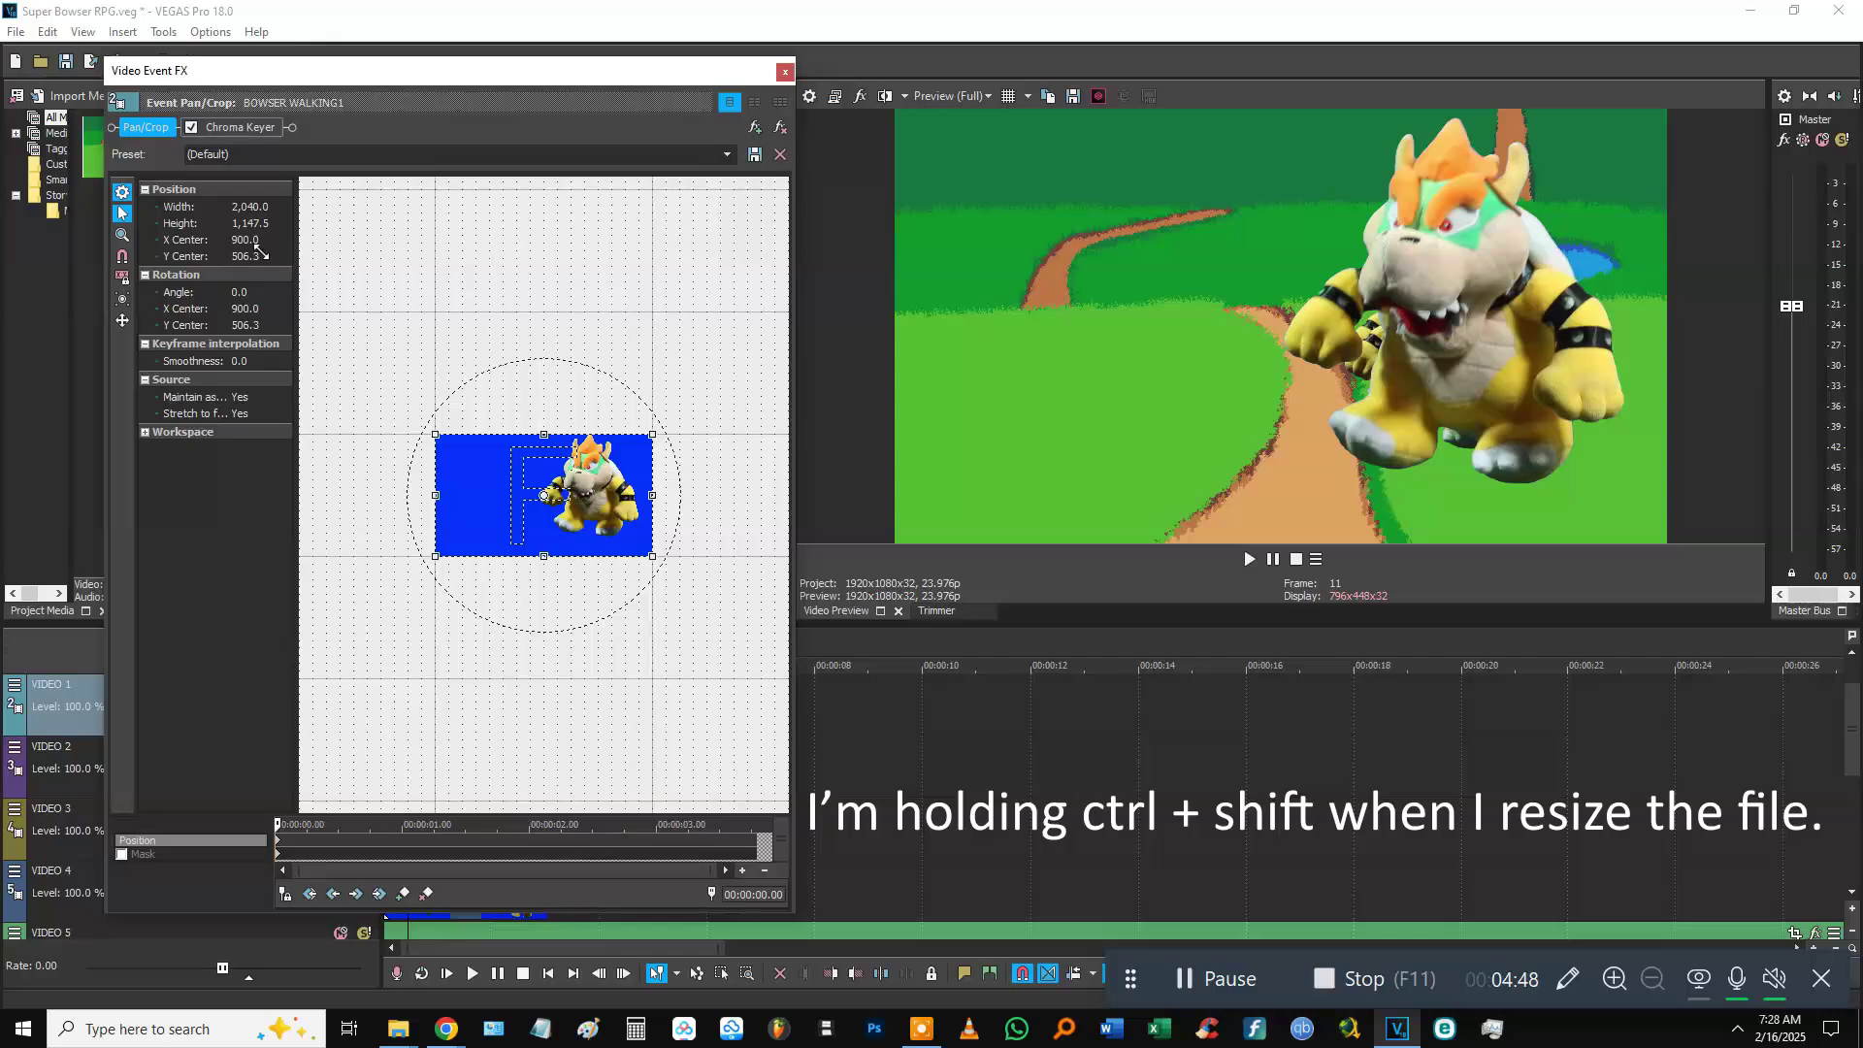
{"action": "left_click_drag", "start_coordinate": [652, 433], "coordinate": [554, 391]}
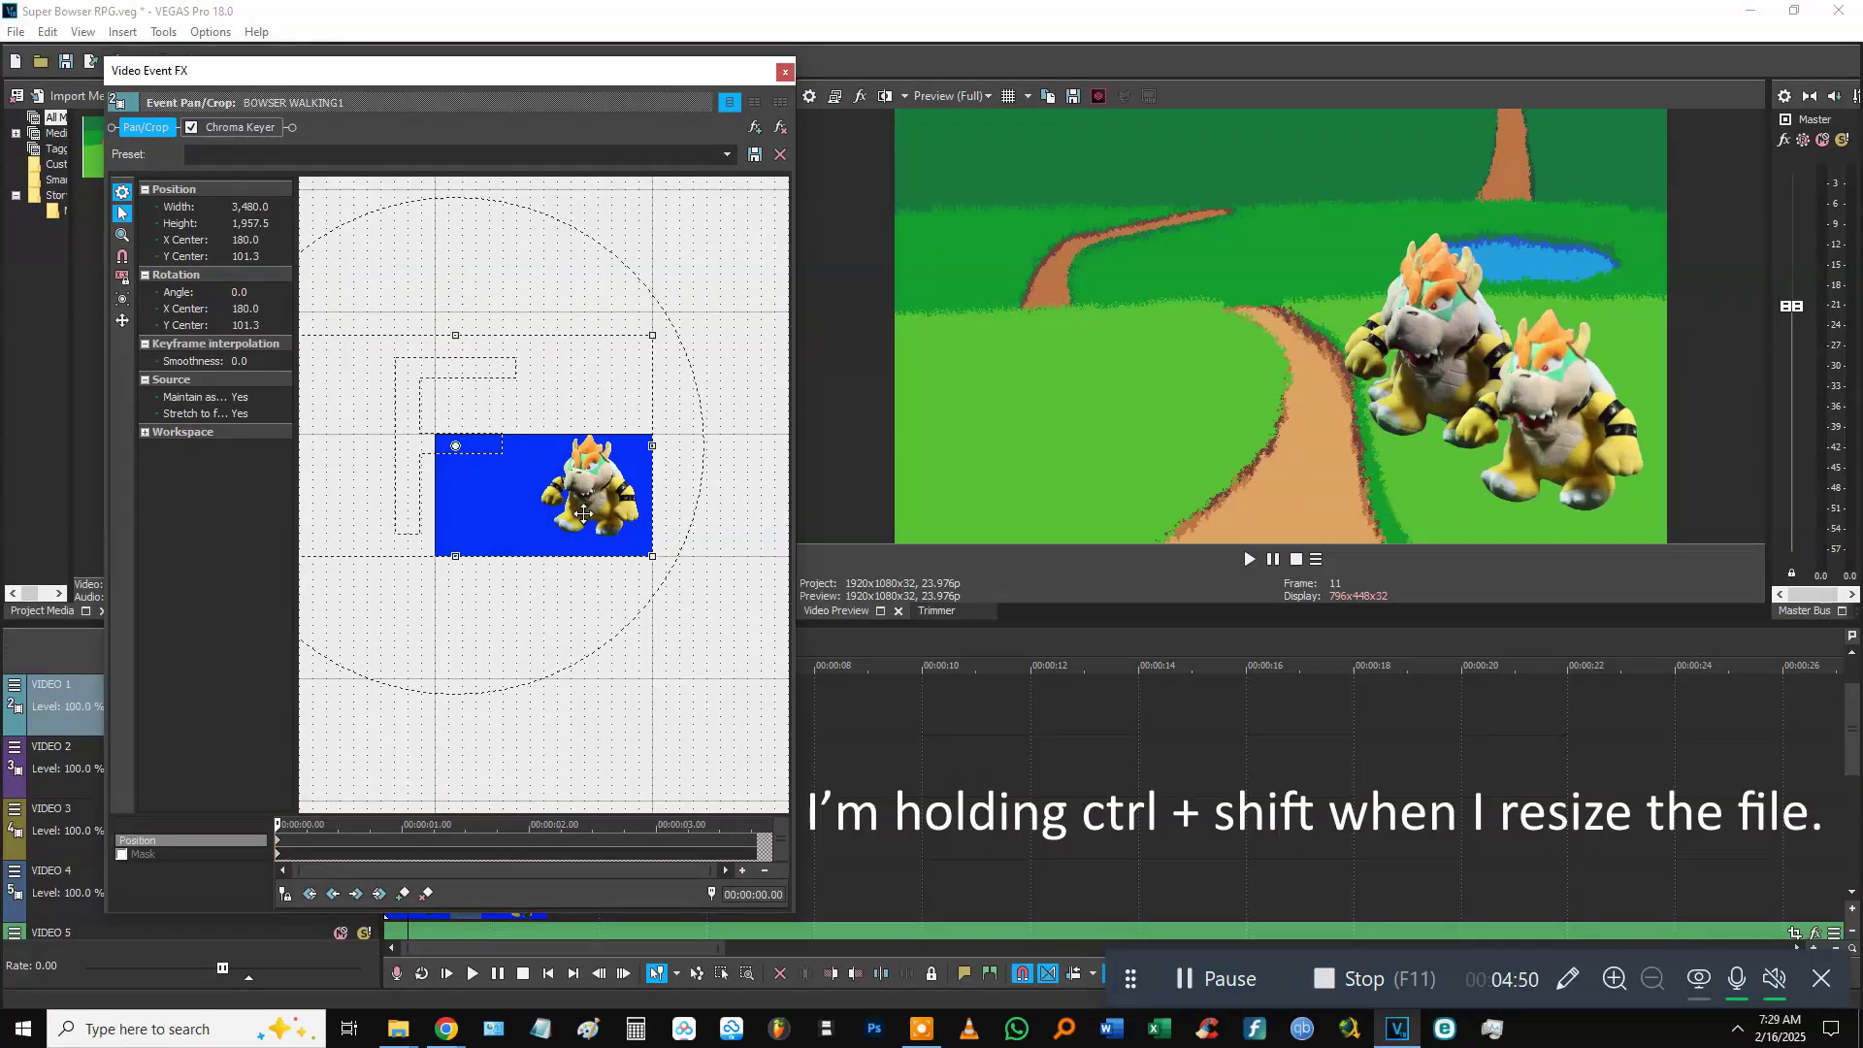
{"action": "left_click_drag", "start_coordinate": [603, 532], "coordinate": [624, 537]}
{"action": "key", "text": "Escape"}
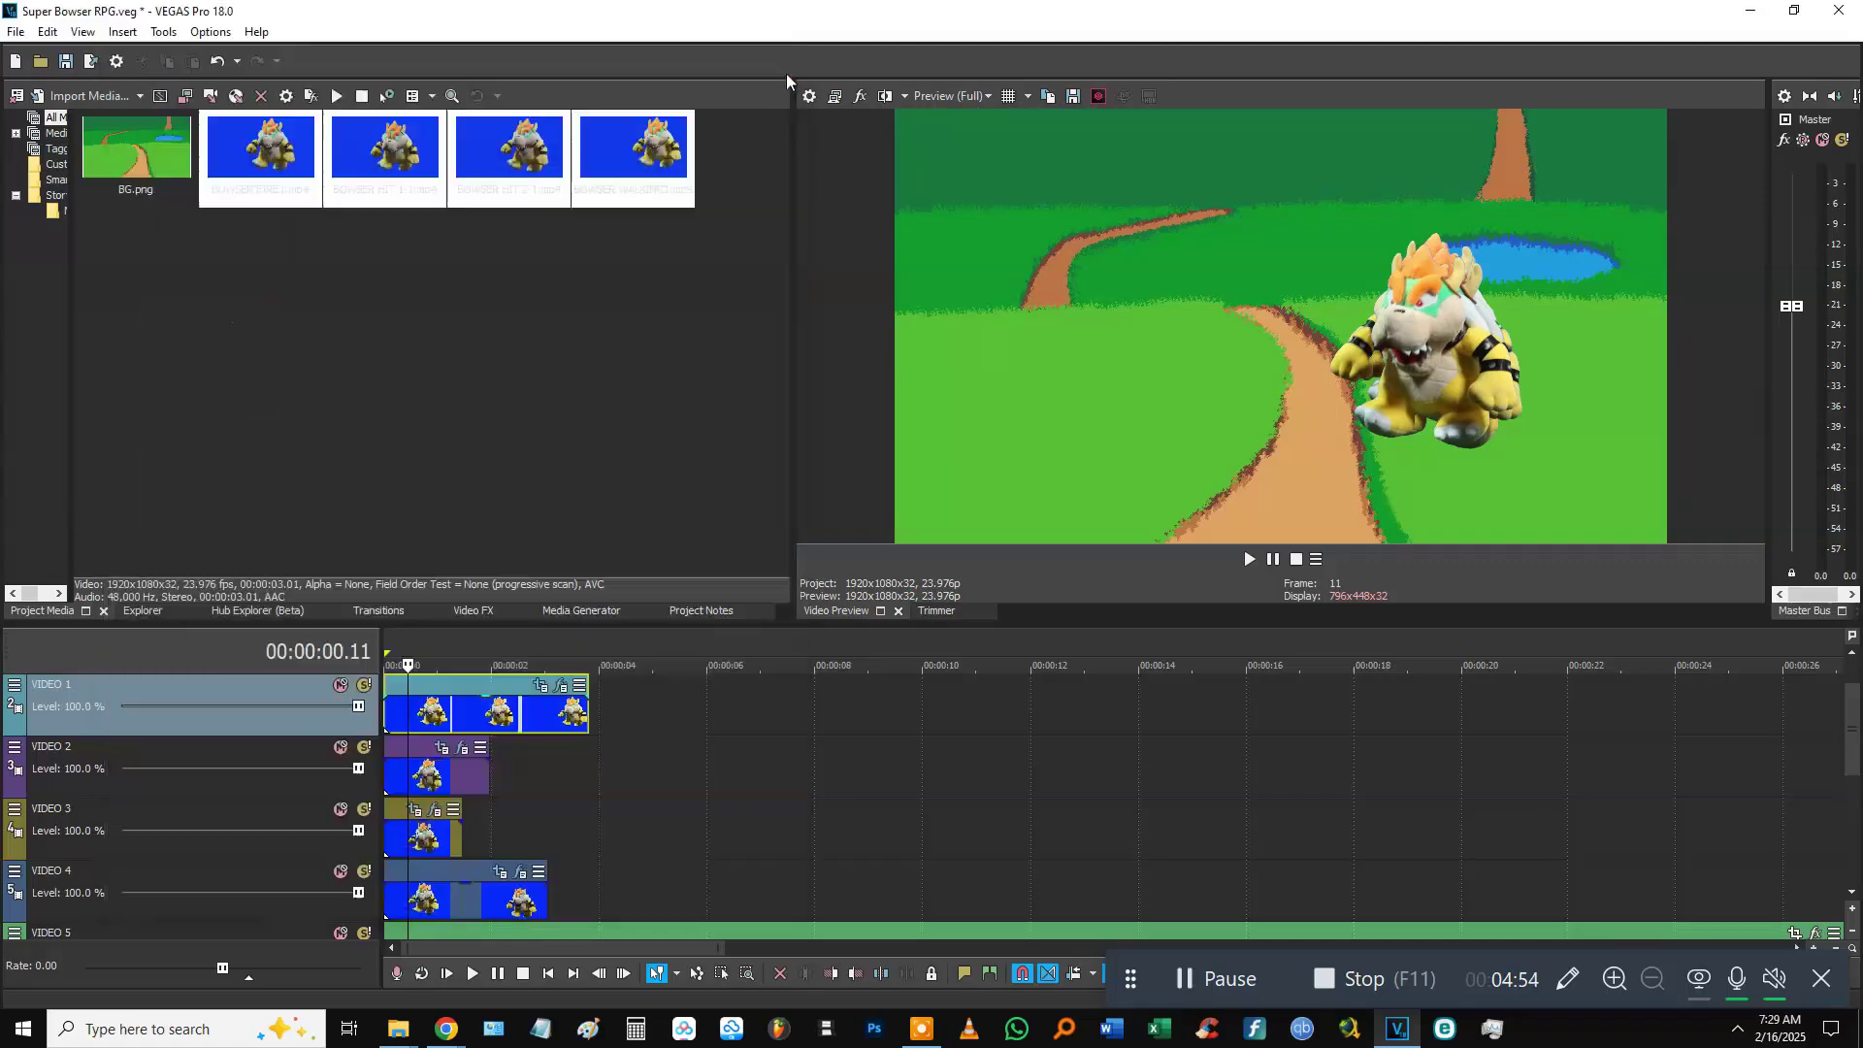
Play the four stacked Bowser clips together from the start to check their alignment.
{"action": "left_click", "coordinate": [385, 839]}
{"action": "key", "text": "space"}
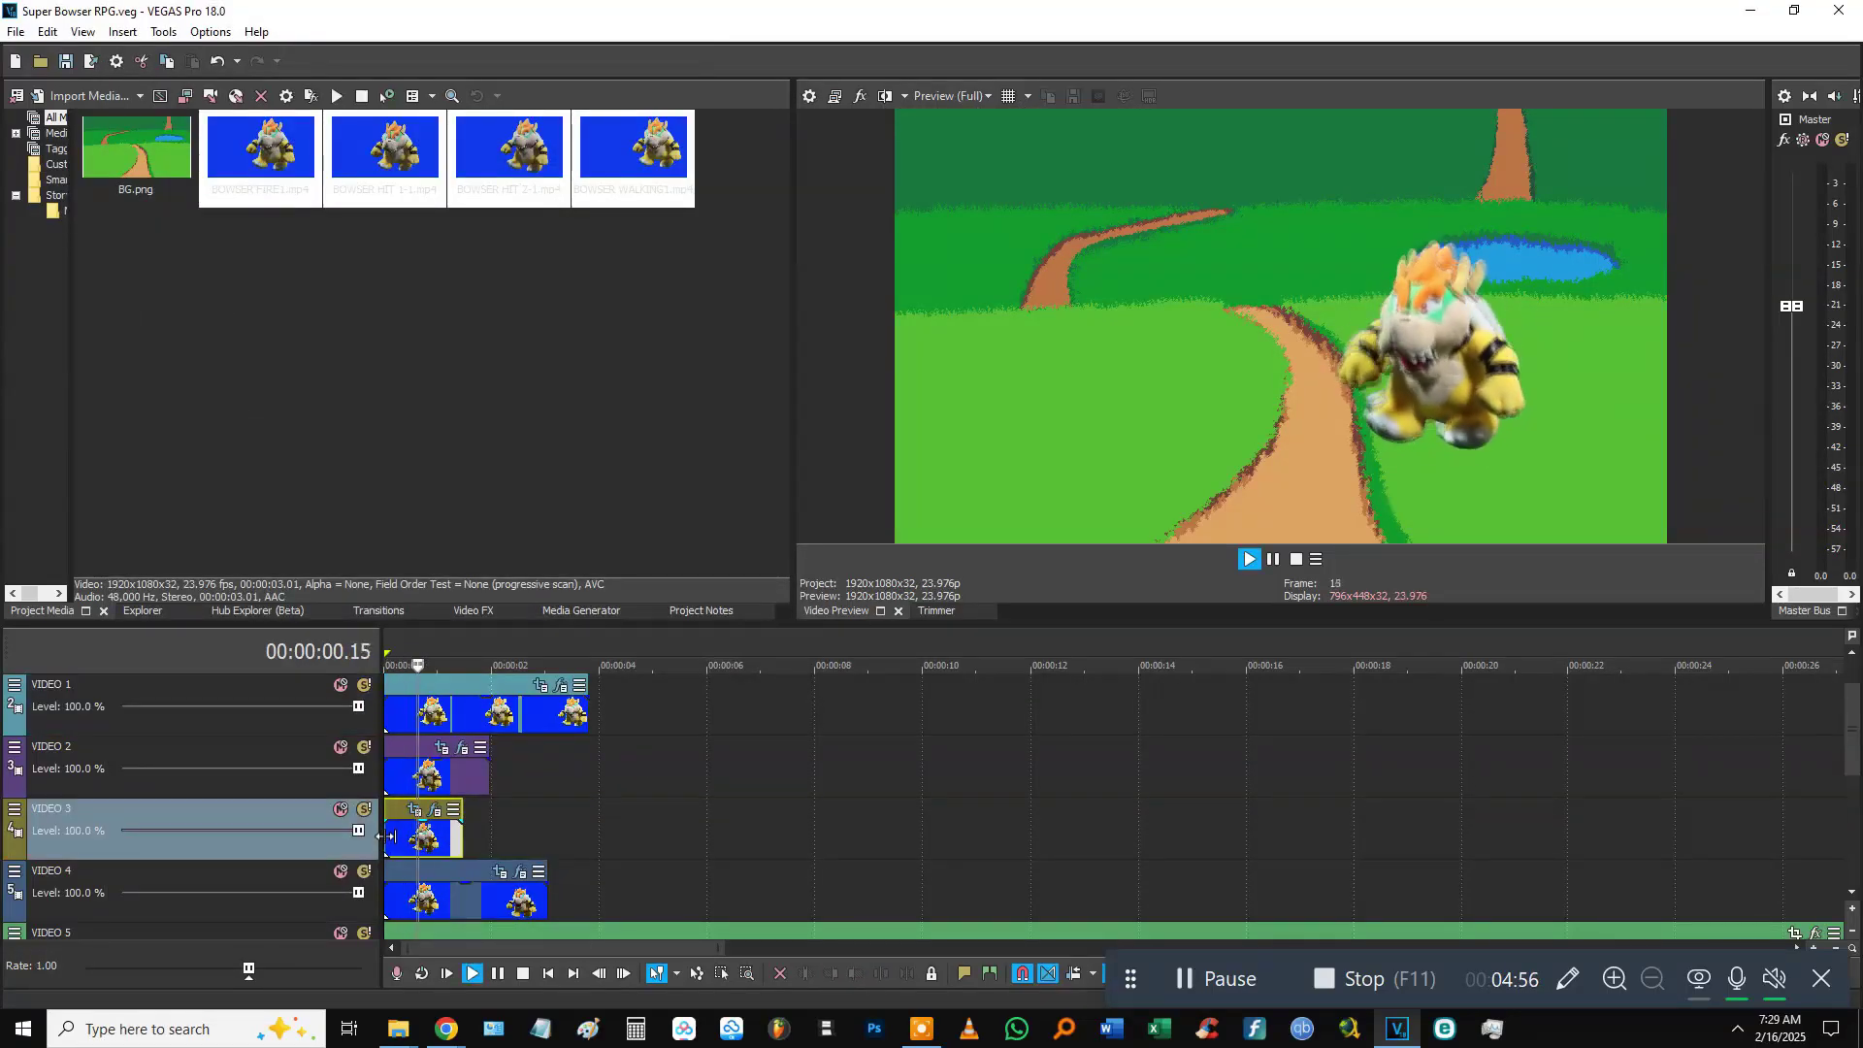
{"action": "key", "text": "space"}
Mute tracks VIDEO 1, VIDEO 2 and VIDEO 3, leaving only the VIDEO 4 clip over the background.
{"action": "scroll", "coordinate": [615, 747], "scroll_direction": "down", "scroll_amount": 1}
{"action": "left_click", "coordinate": [340, 747]}
{"action": "scroll", "coordinate": [338, 749], "scroll_direction": "up", "scroll_amount": 1}
{"action": "left_click", "coordinate": [339, 747]}
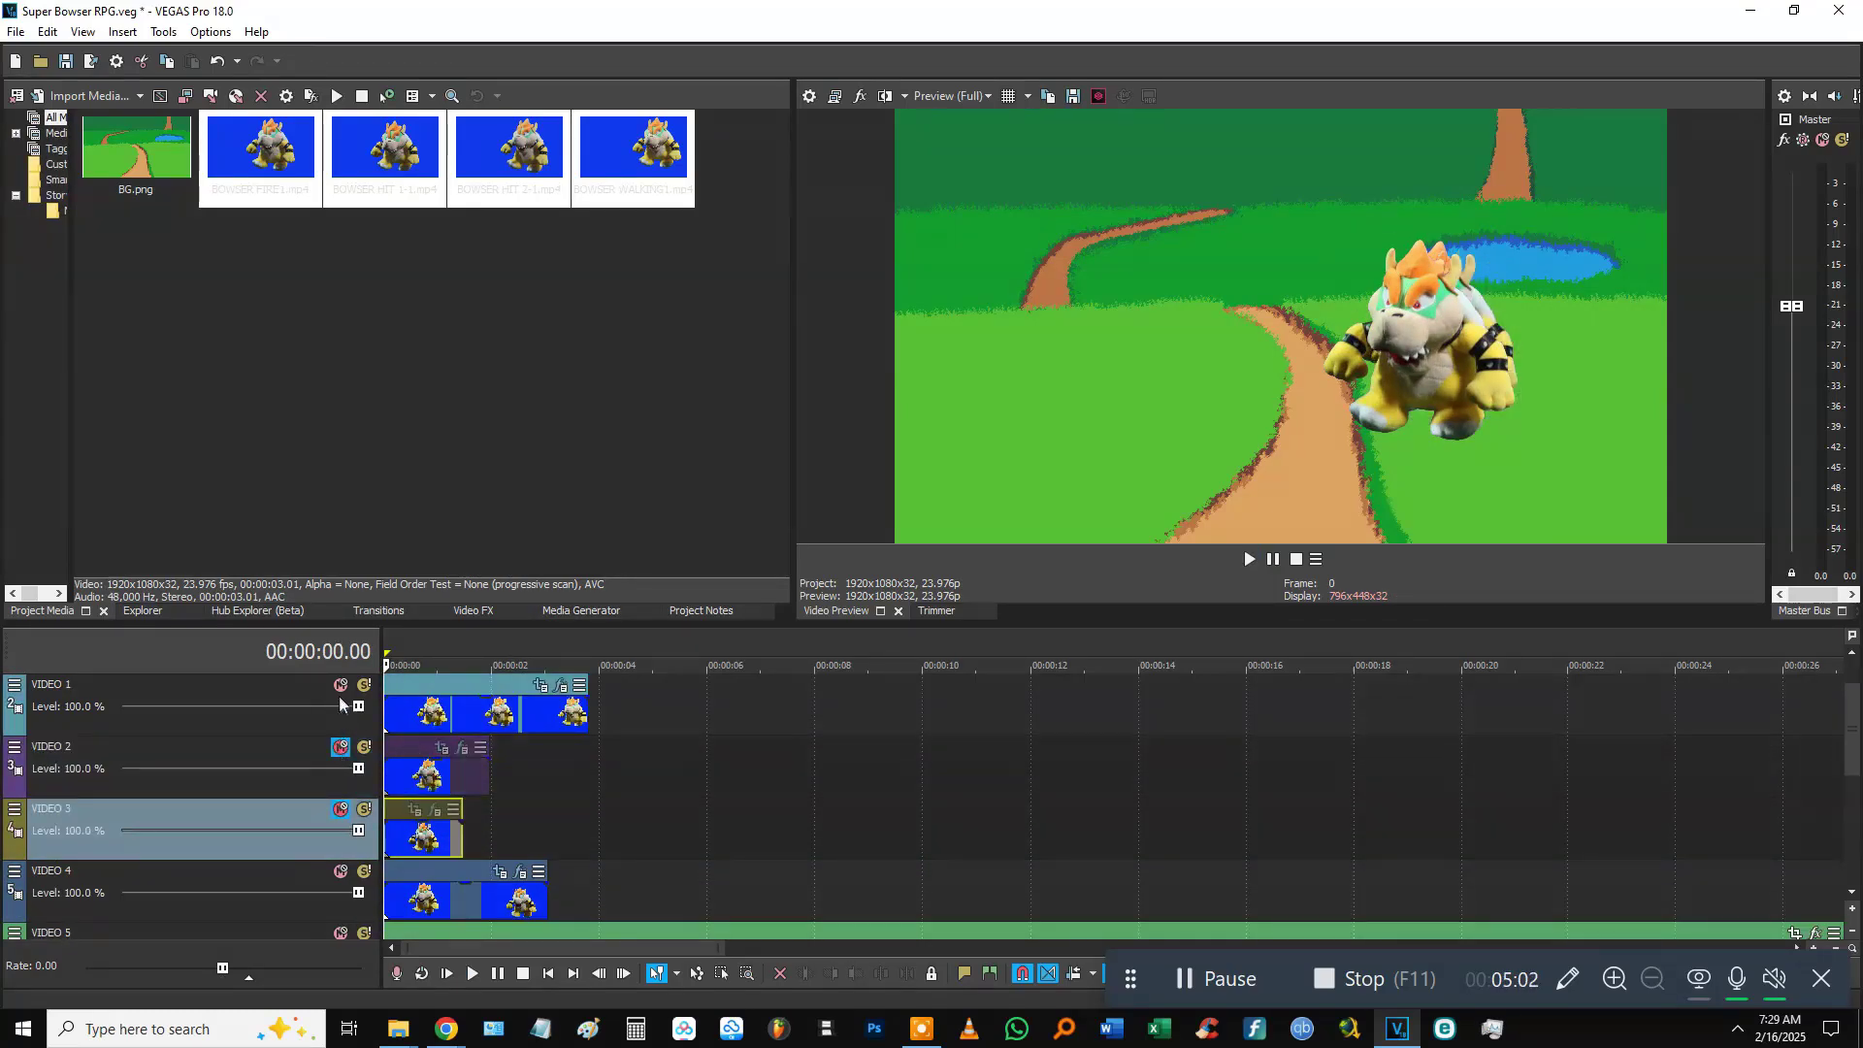
{"action": "left_click", "coordinate": [340, 685]}
{"action": "scroll", "coordinate": [437, 737], "scroll_direction": "up", "scroll_amount": 1}
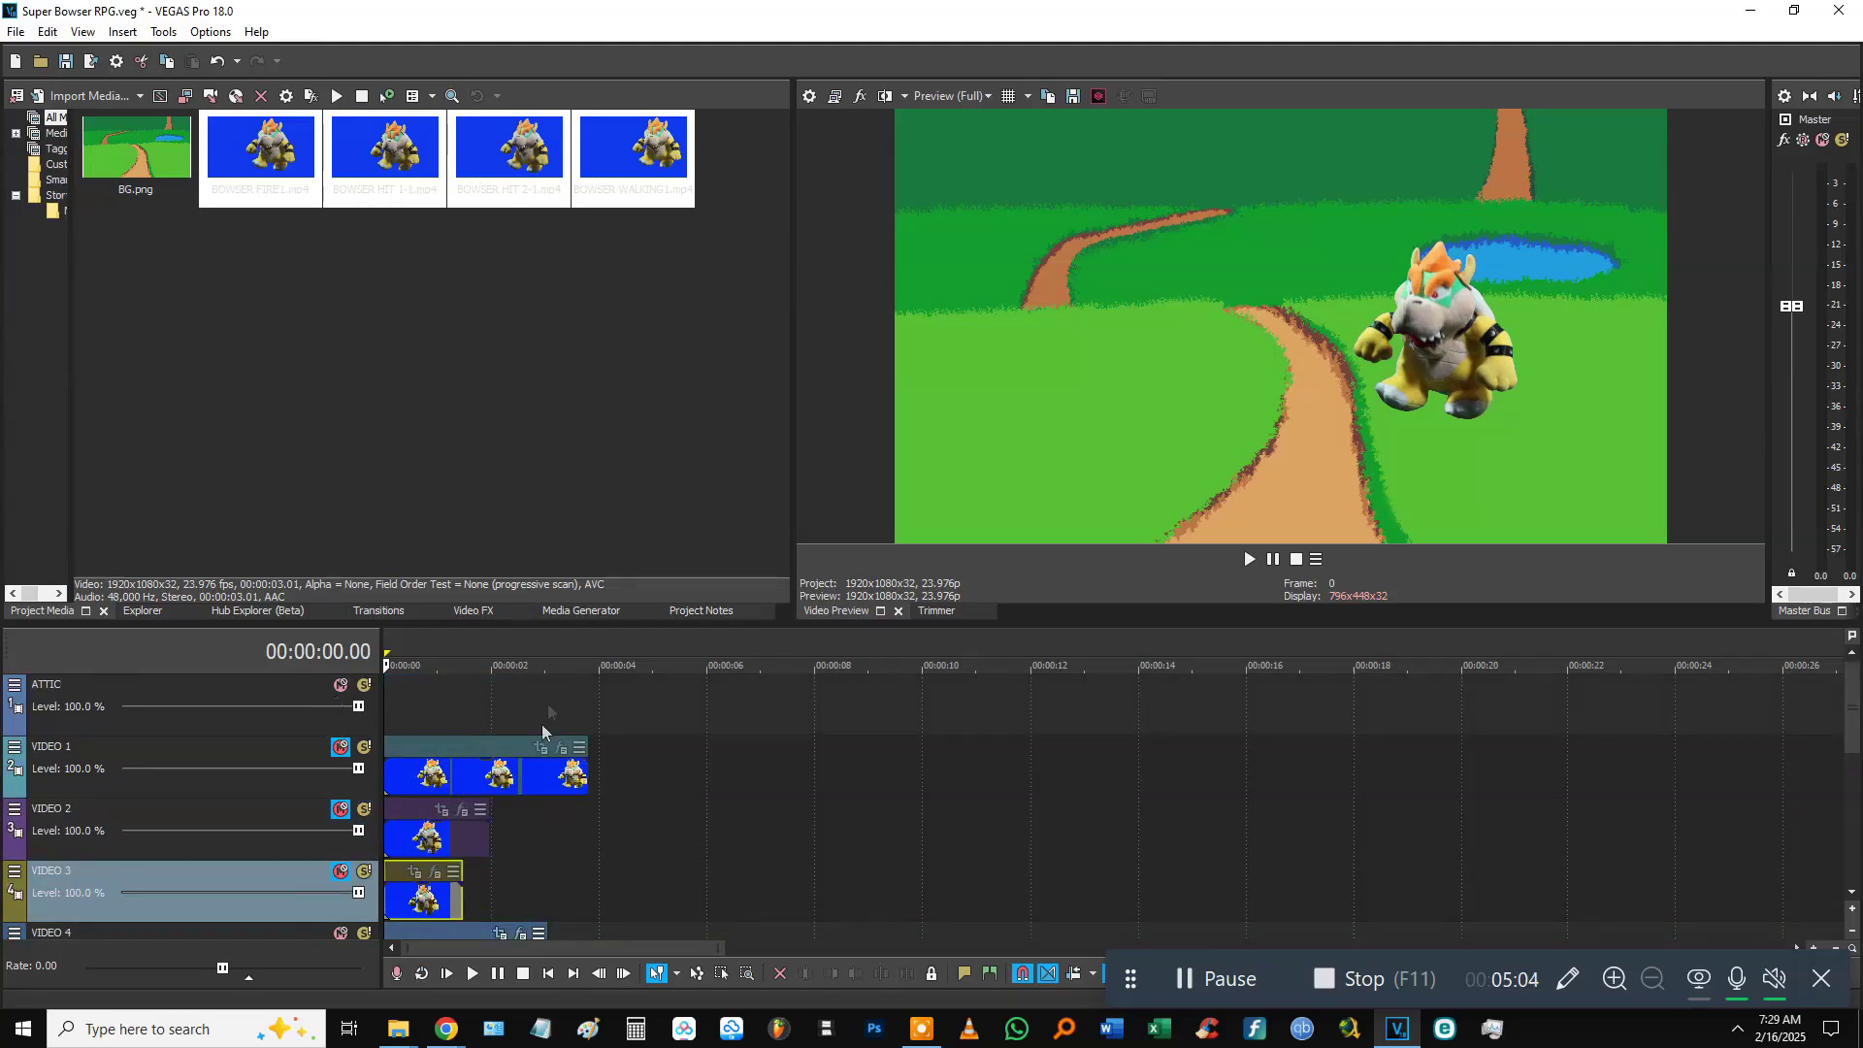
{"action": "scroll", "coordinate": [493, 865], "scroll_direction": "down", "scroll_amount": 3}
{"action": "scroll", "coordinate": [600, 847], "scroll_direction": "up", "scroll_amount": 2}
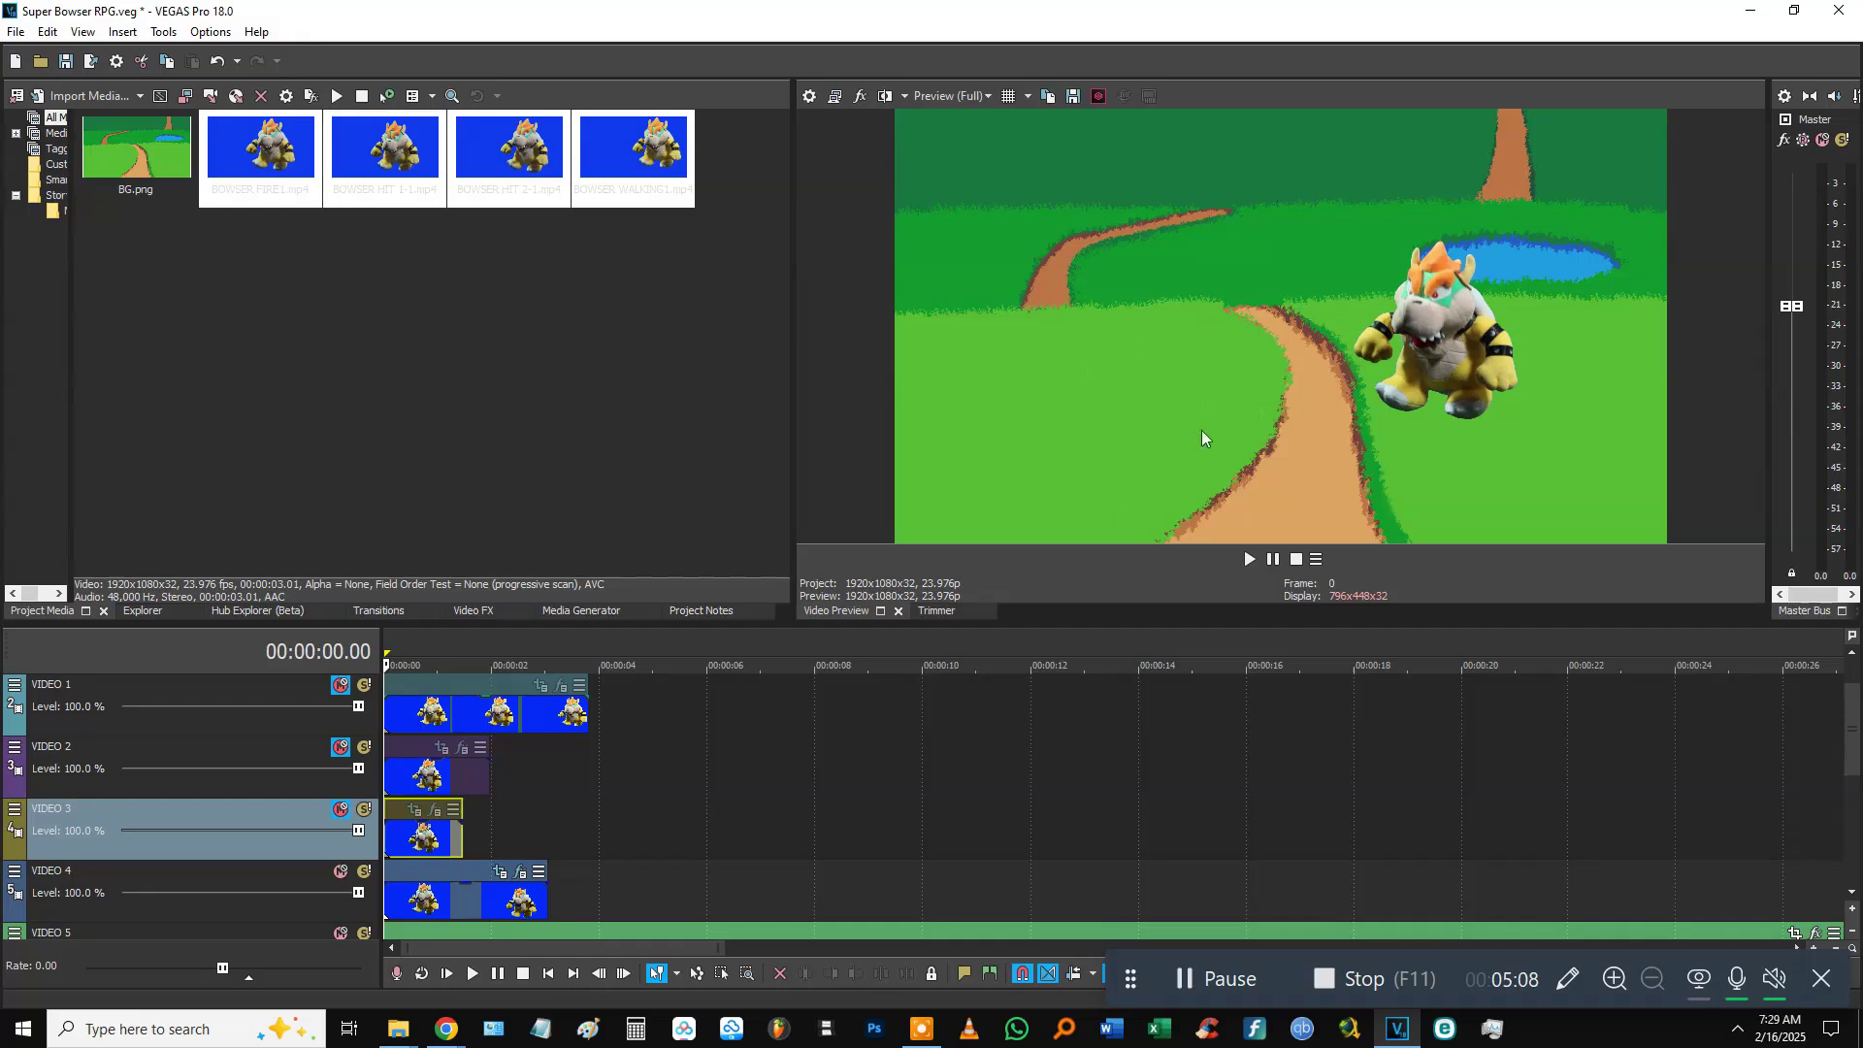
Play the BOWSER FIRE1 clip on VIDEO 4 by itself over the background.
{"action": "left_click", "coordinate": [384, 900]}
{"action": "scroll", "coordinate": [578, 812], "scroll_direction": "up", "scroll_amount": 1}
{"action": "scroll", "coordinate": [582, 869], "scroll_direction": "down", "scroll_amount": 3}
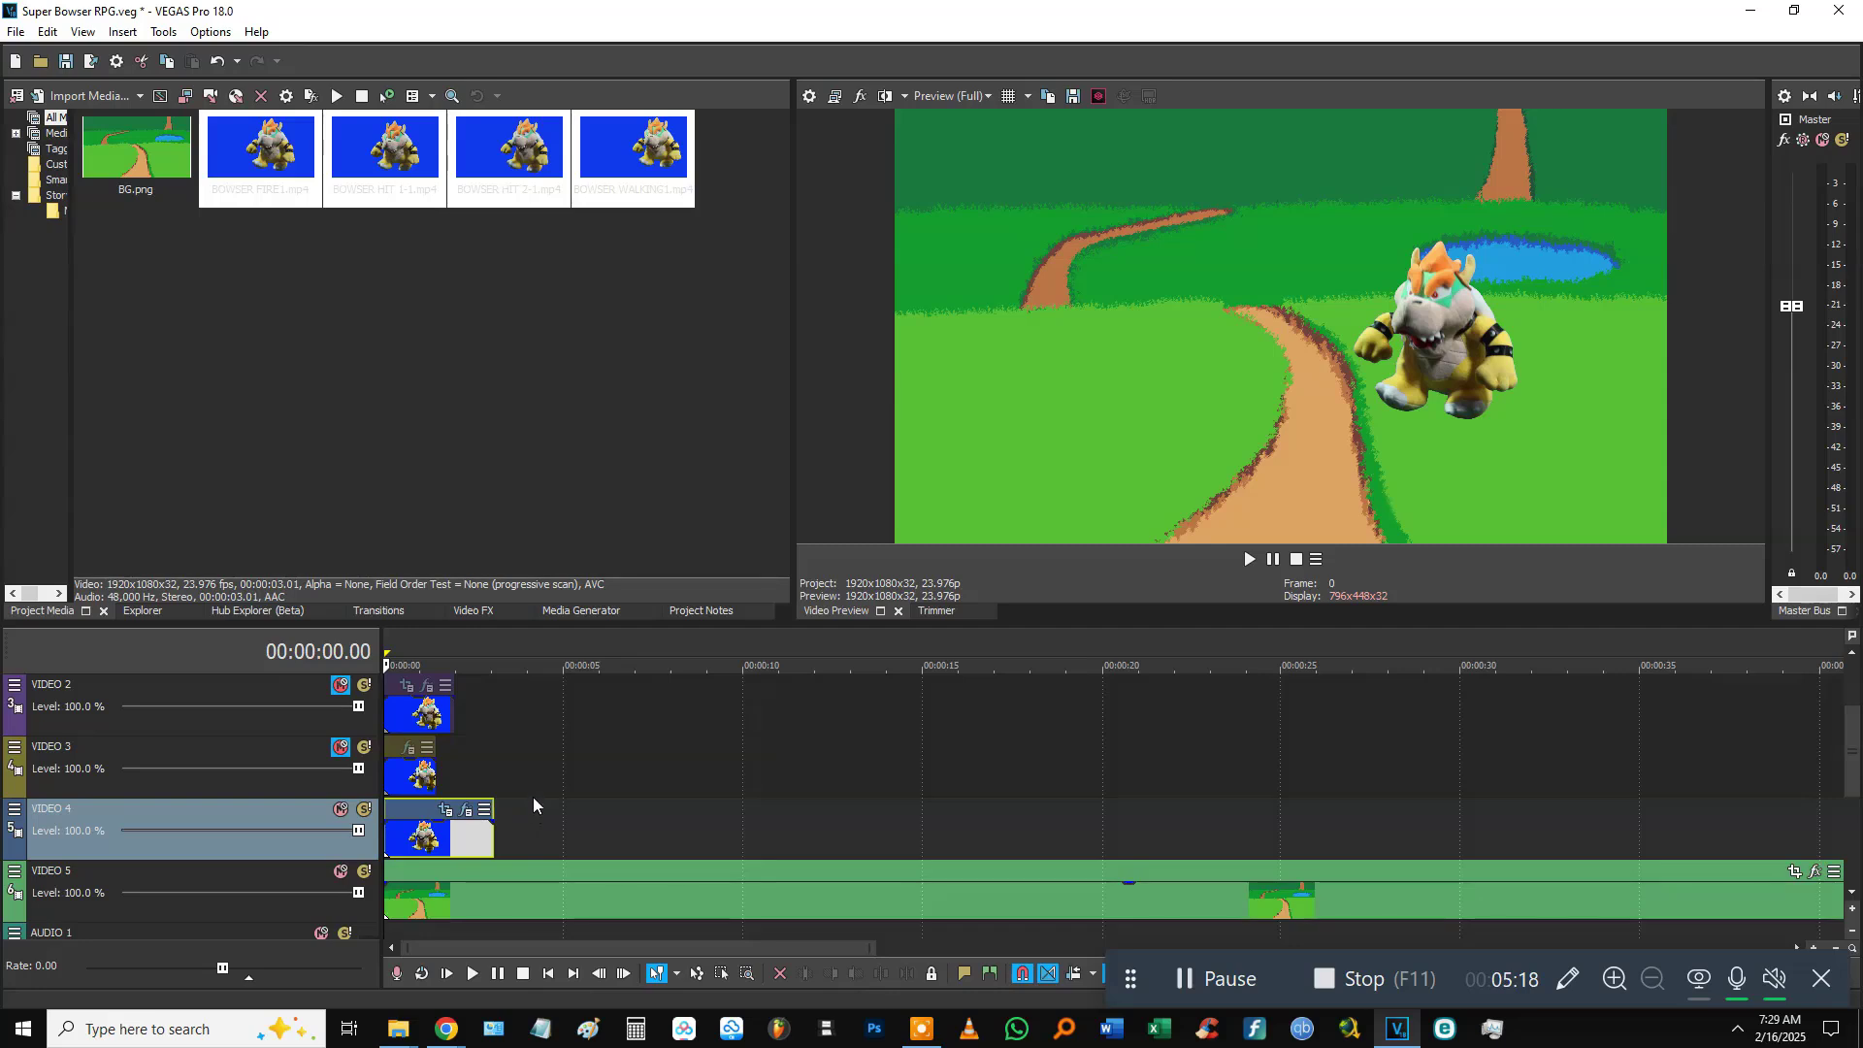
{"action": "key", "text": "space"}
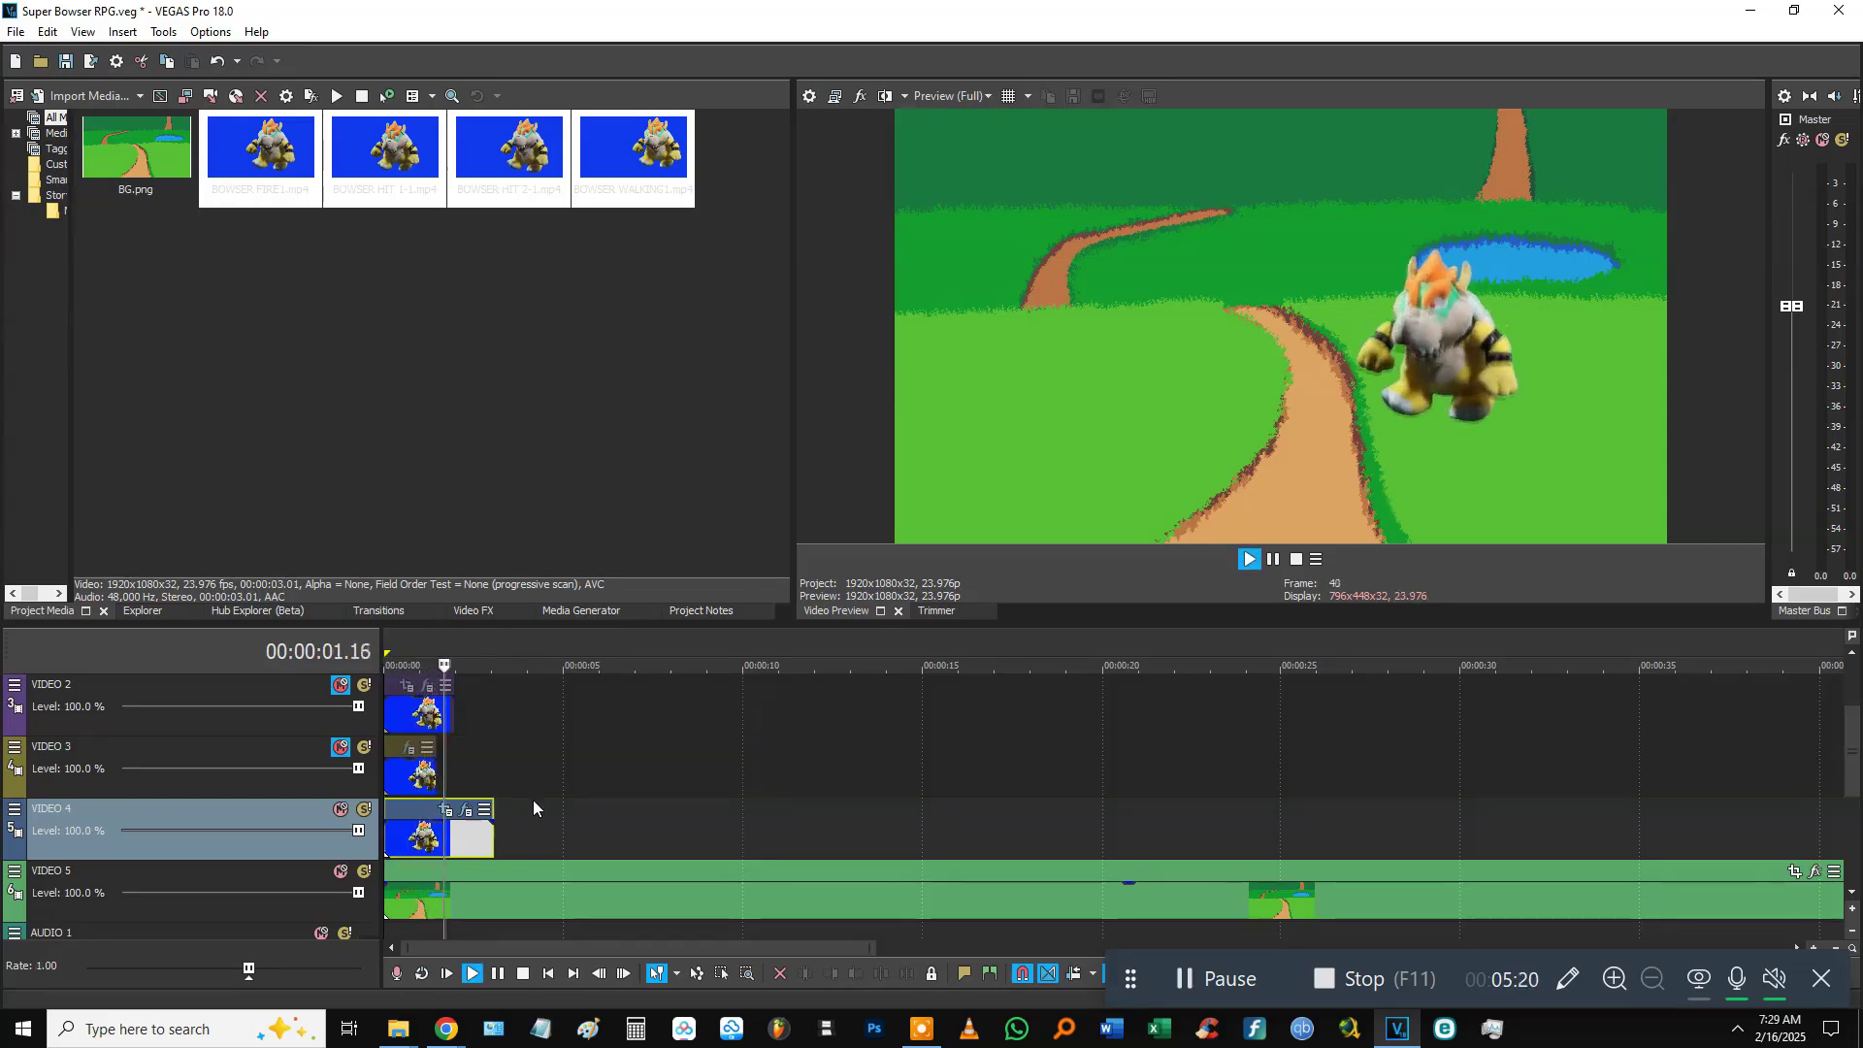
{"action": "key", "text": "space"}
Mute VIDEO 4, unmute VIDEO 1 and play the BOWSER WALKING1 clip alone.
{"action": "left_click", "coordinate": [338, 747]}
{"action": "scroll", "coordinate": [670, 727], "scroll_direction": "up", "scroll_amount": 1}
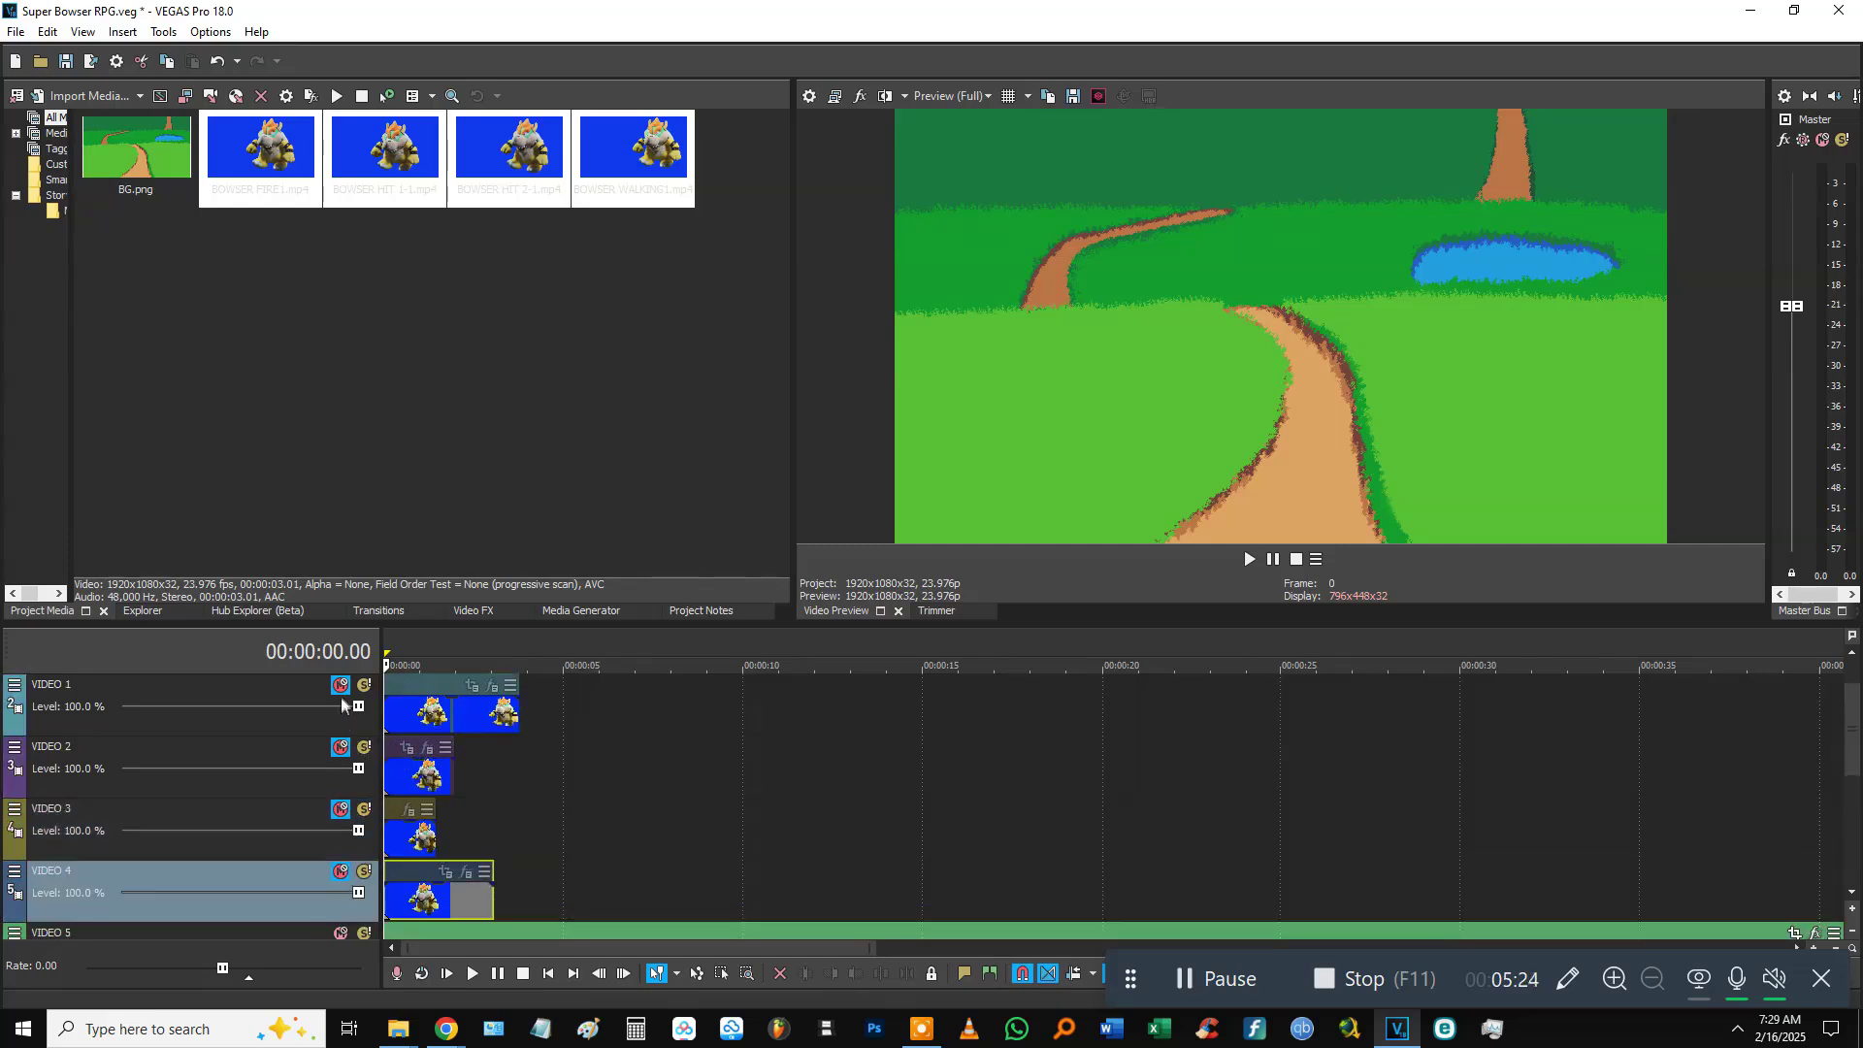
{"action": "key", "text": "space"}
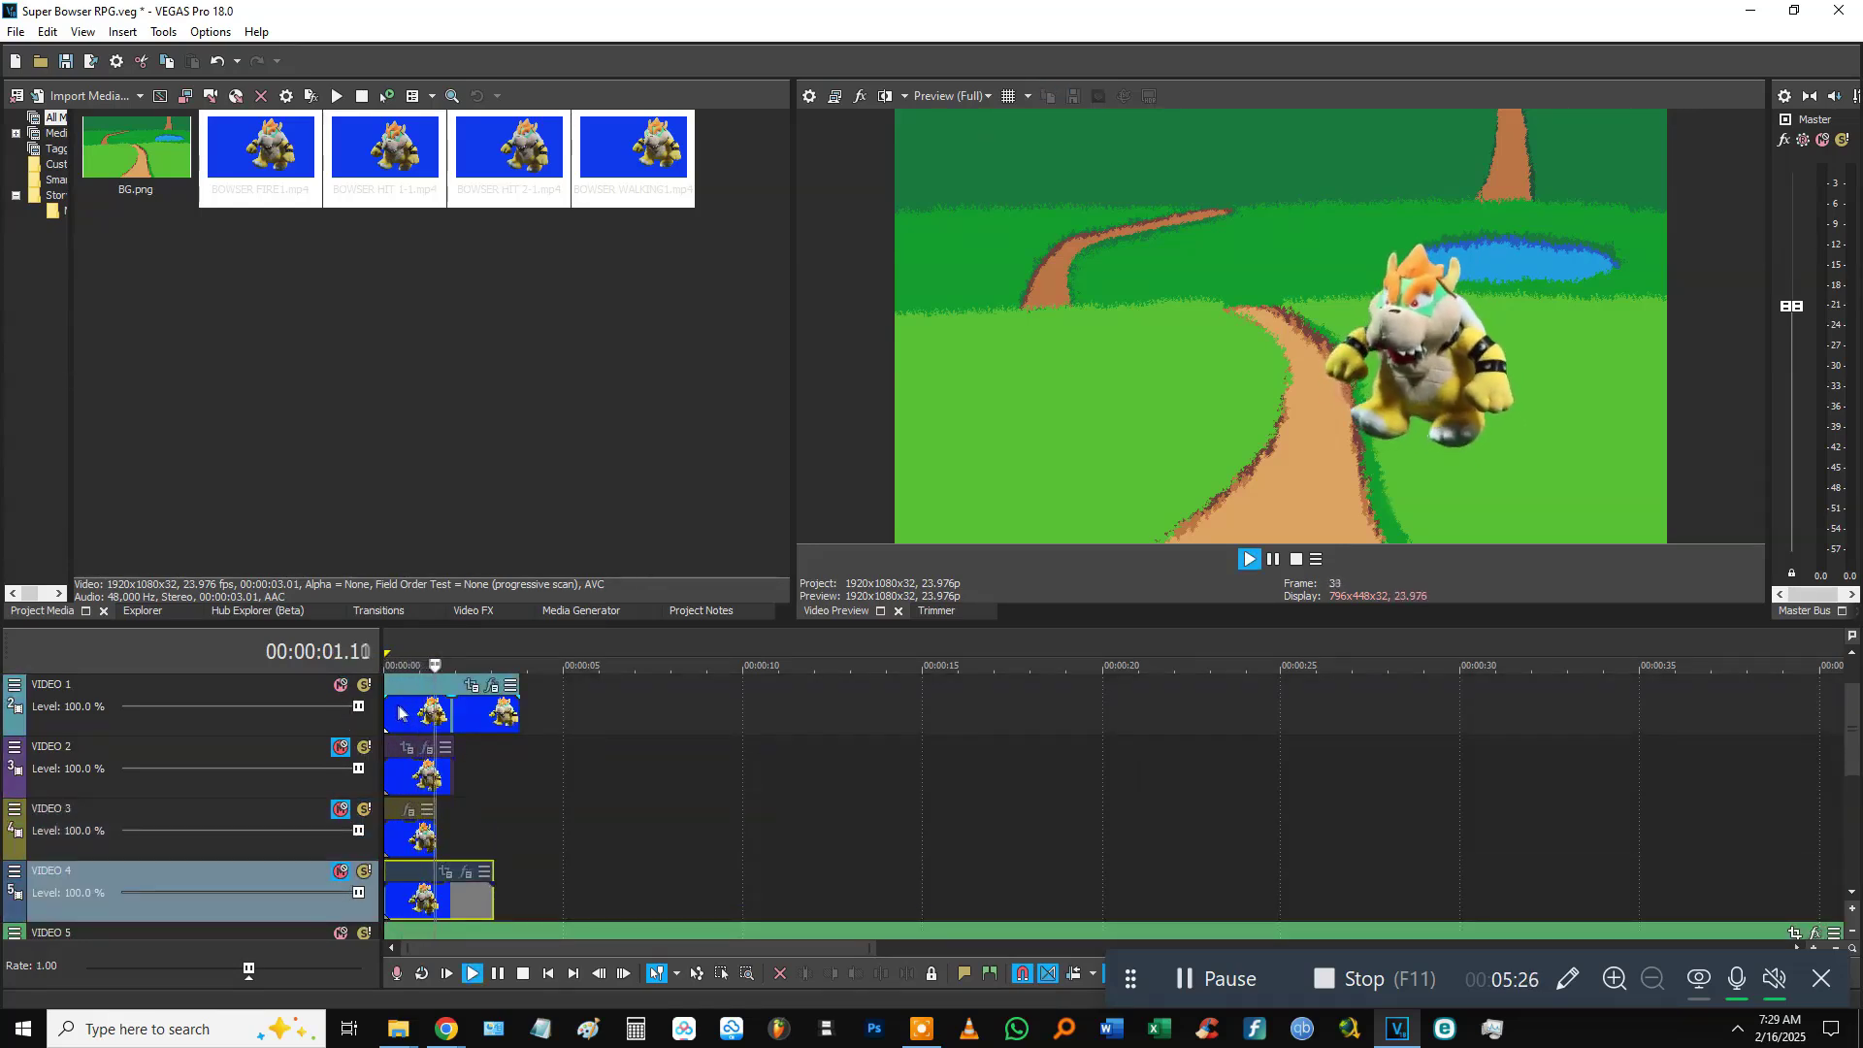
{"action": "key", "text": "space"}
Move the BOWSER WALKING1 pan/crop frame's centre to about X 672.7, Y 718.7 and play the clip.
{"action": "left_click", "coordinate": [408, 718]}
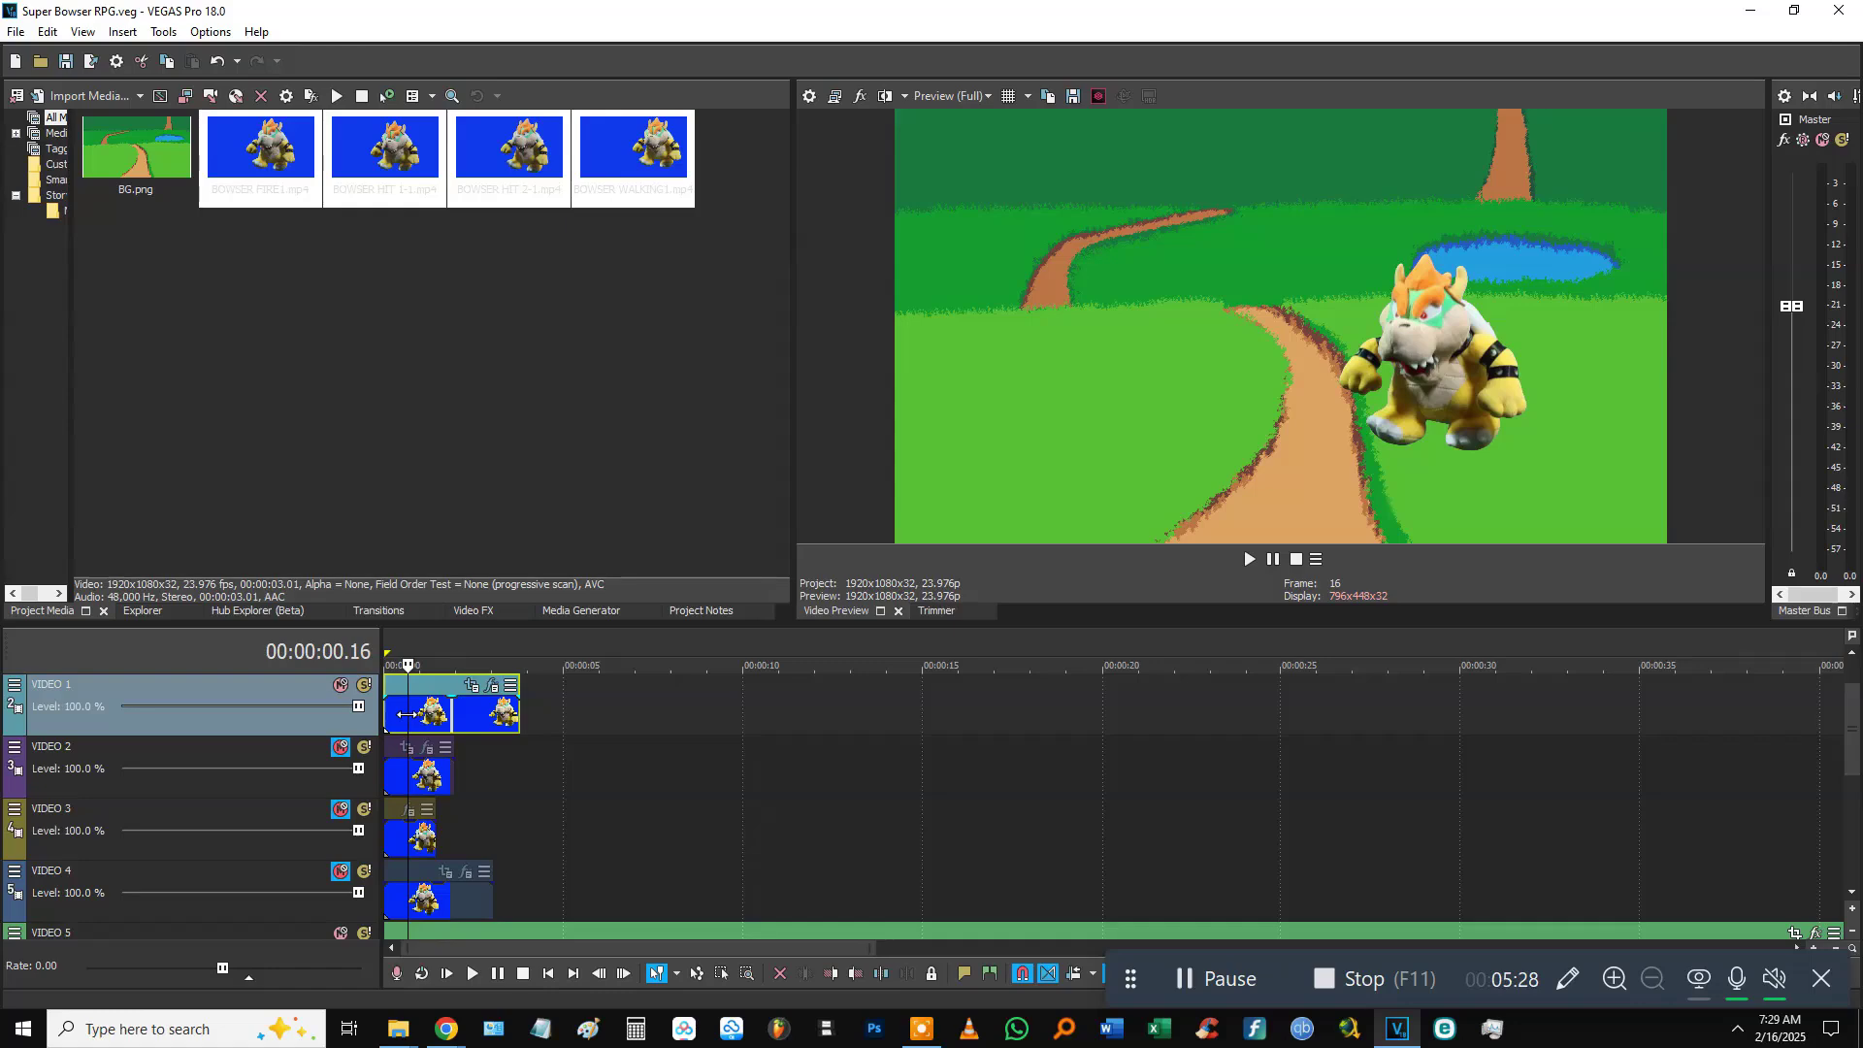
{"action": "left_click", "coordinate": [473, 688]}
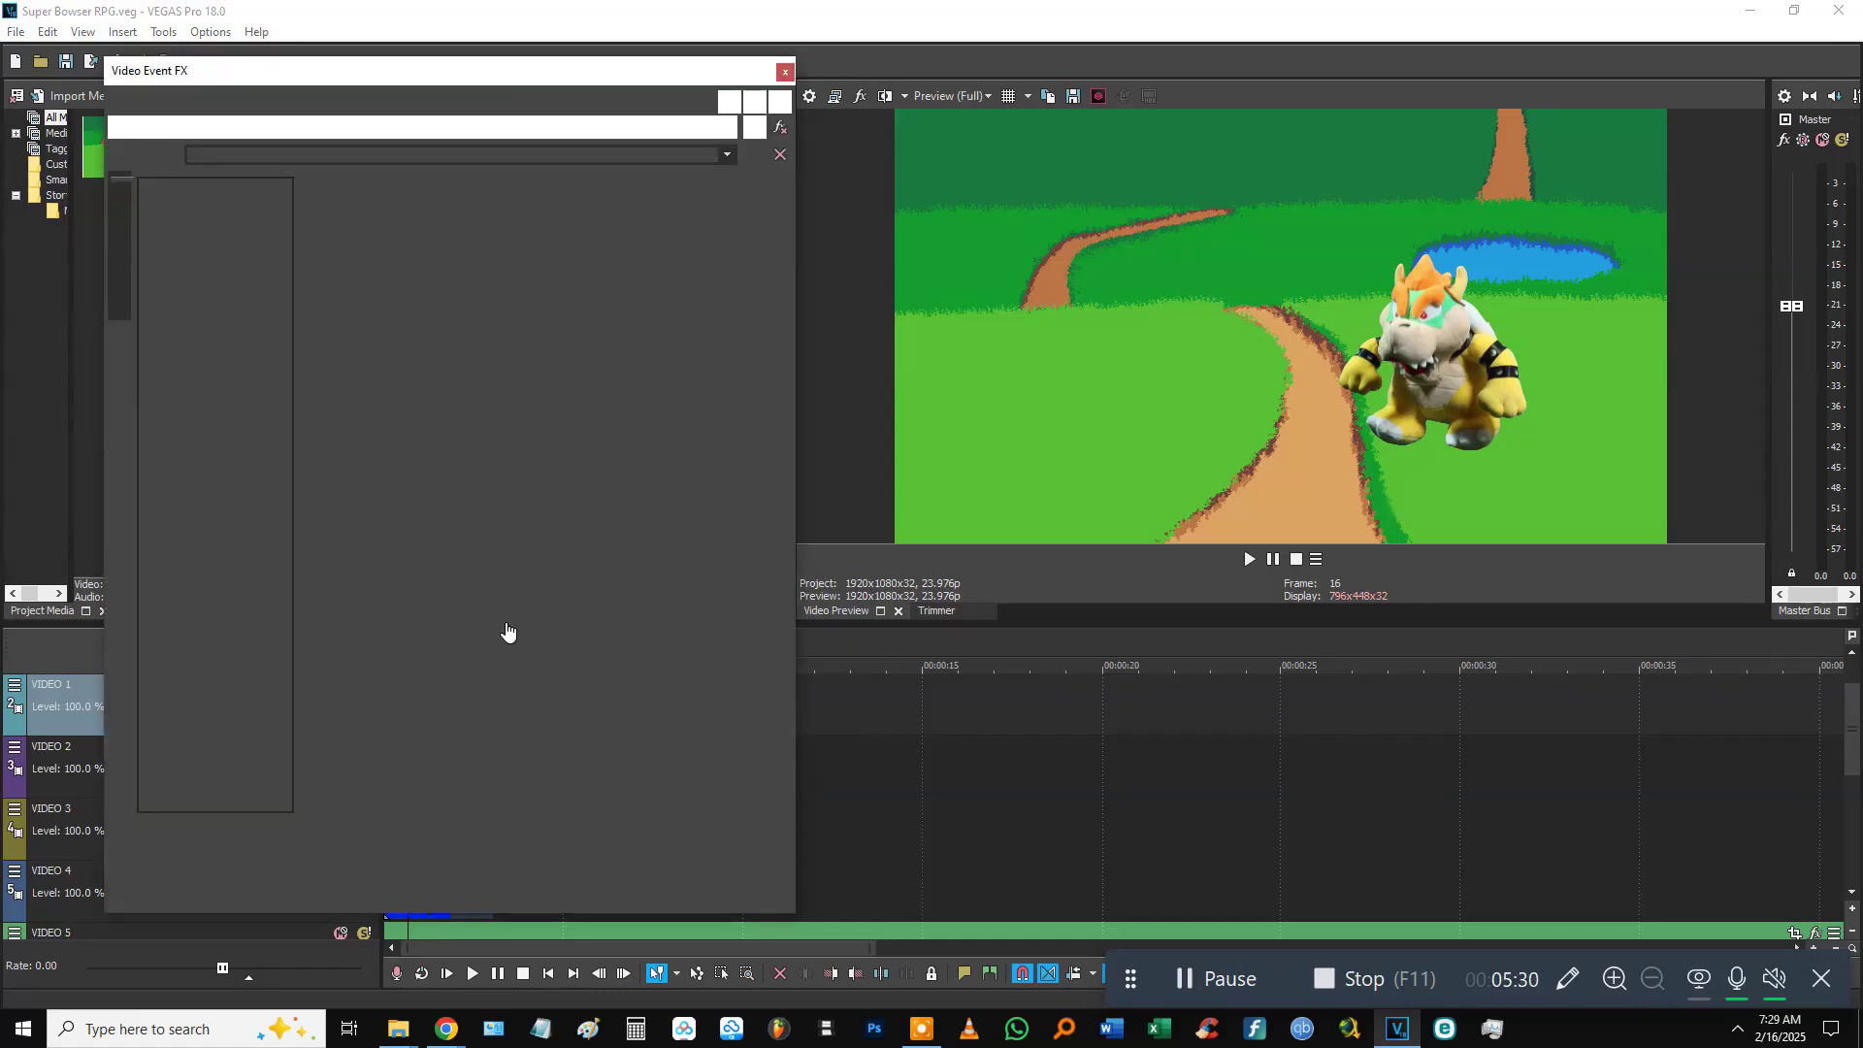
{"action": "scroll", "coordinate": [584, 536], "scroll_direction": "down", "scroll_amount": 4}
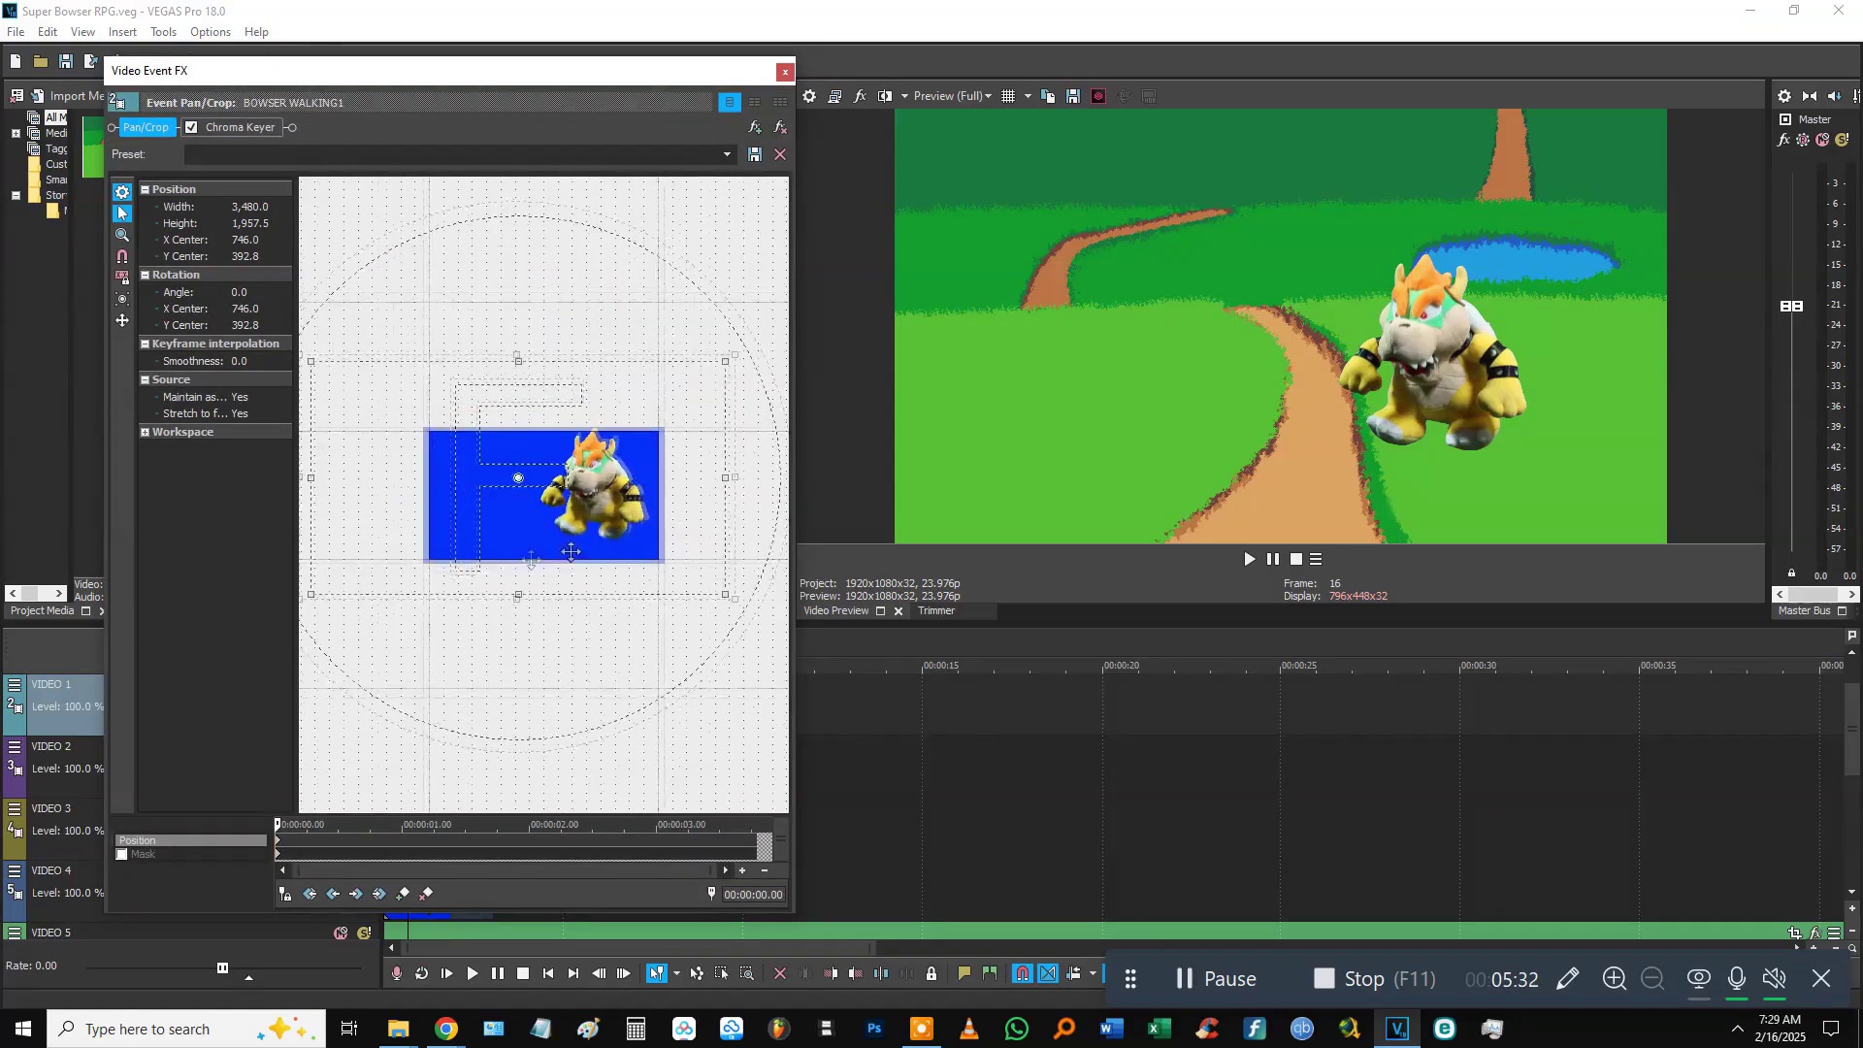
{"action": "left_click_drag", "start_coordinate": [574, 552], "coordinate": [579, 569]}
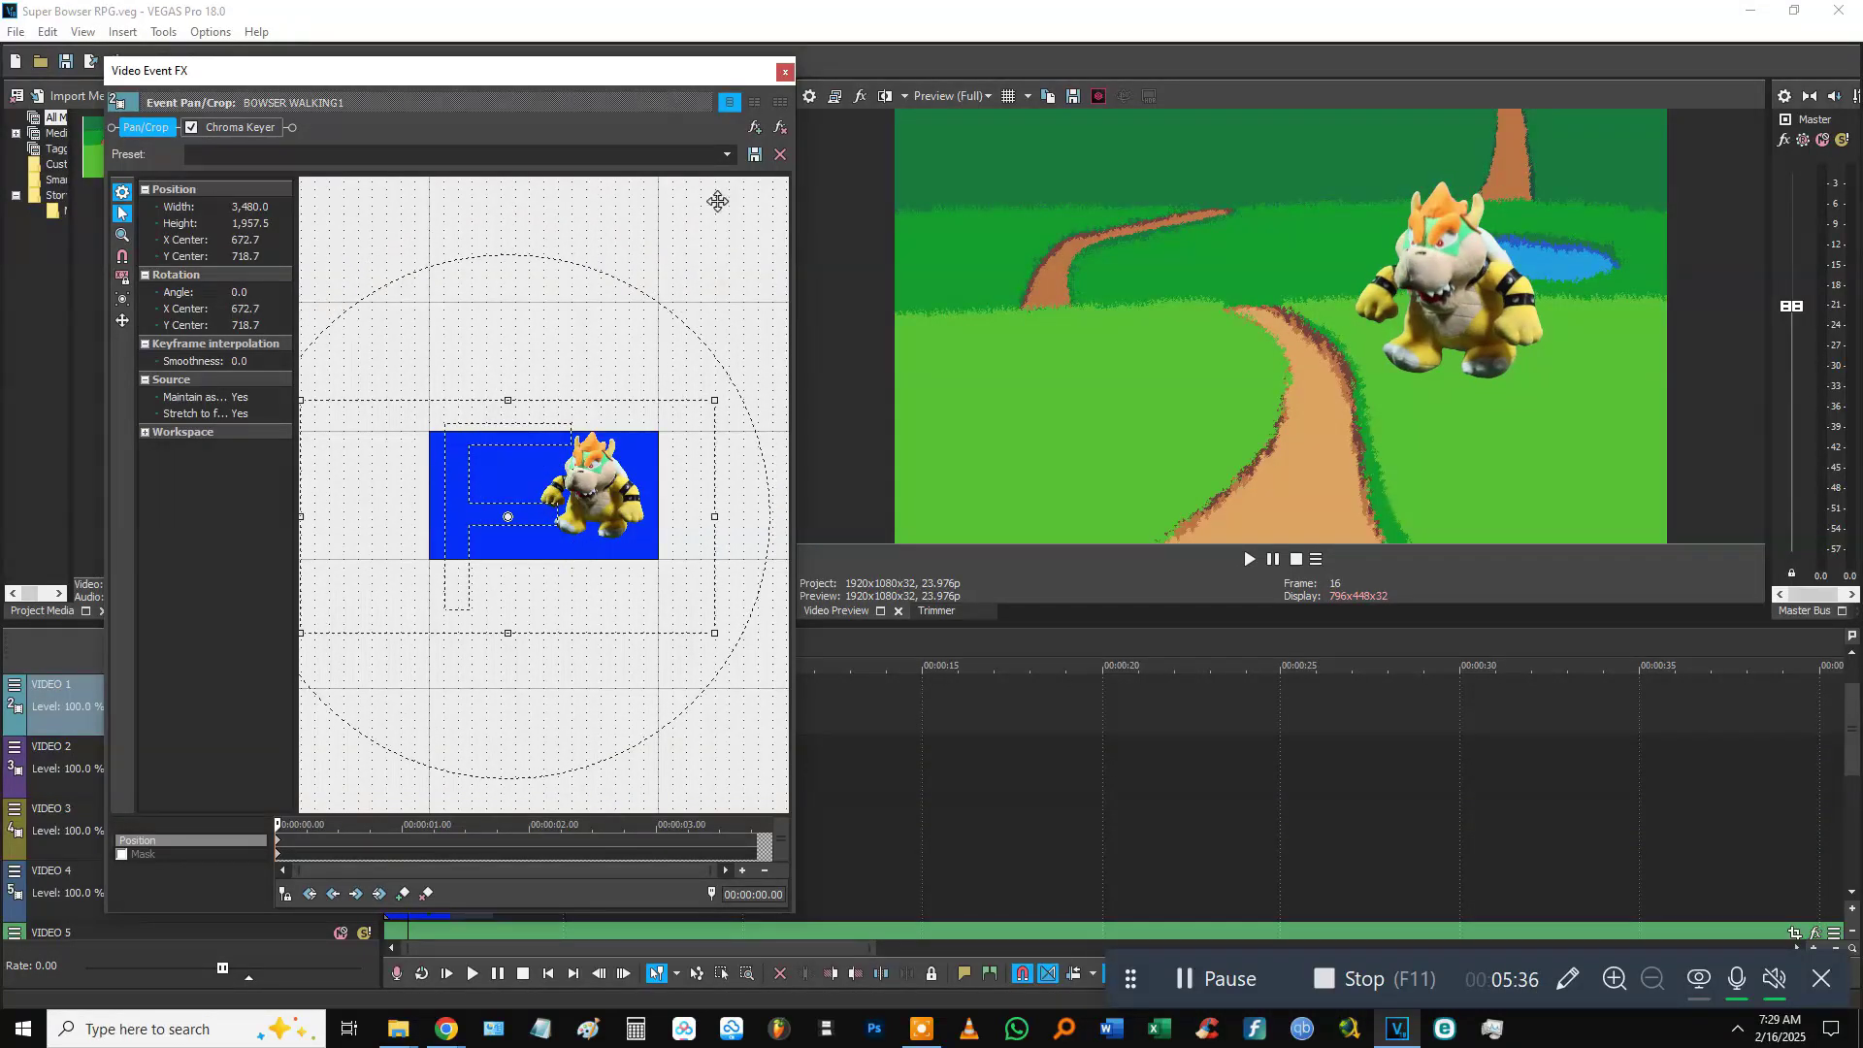
{"action": "left_click", "coordinate": [784, 71]}
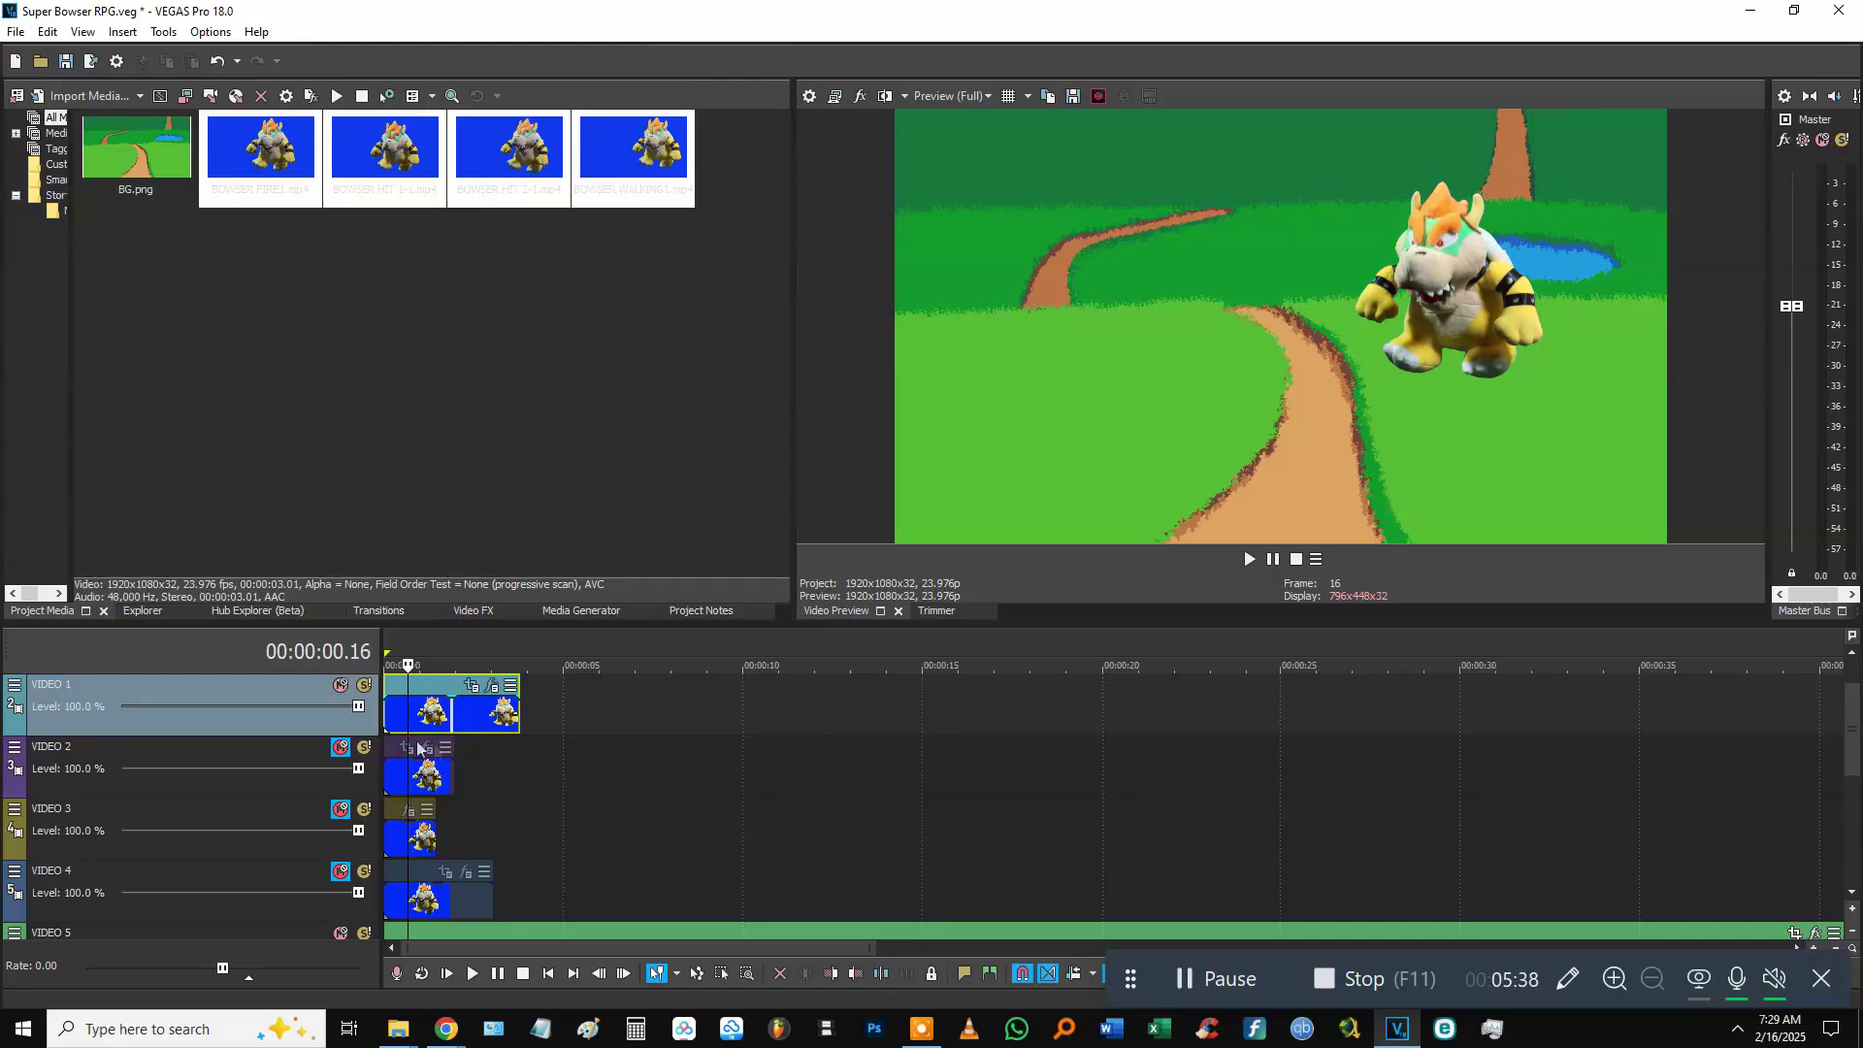
{"action": "key", "text": "space"}
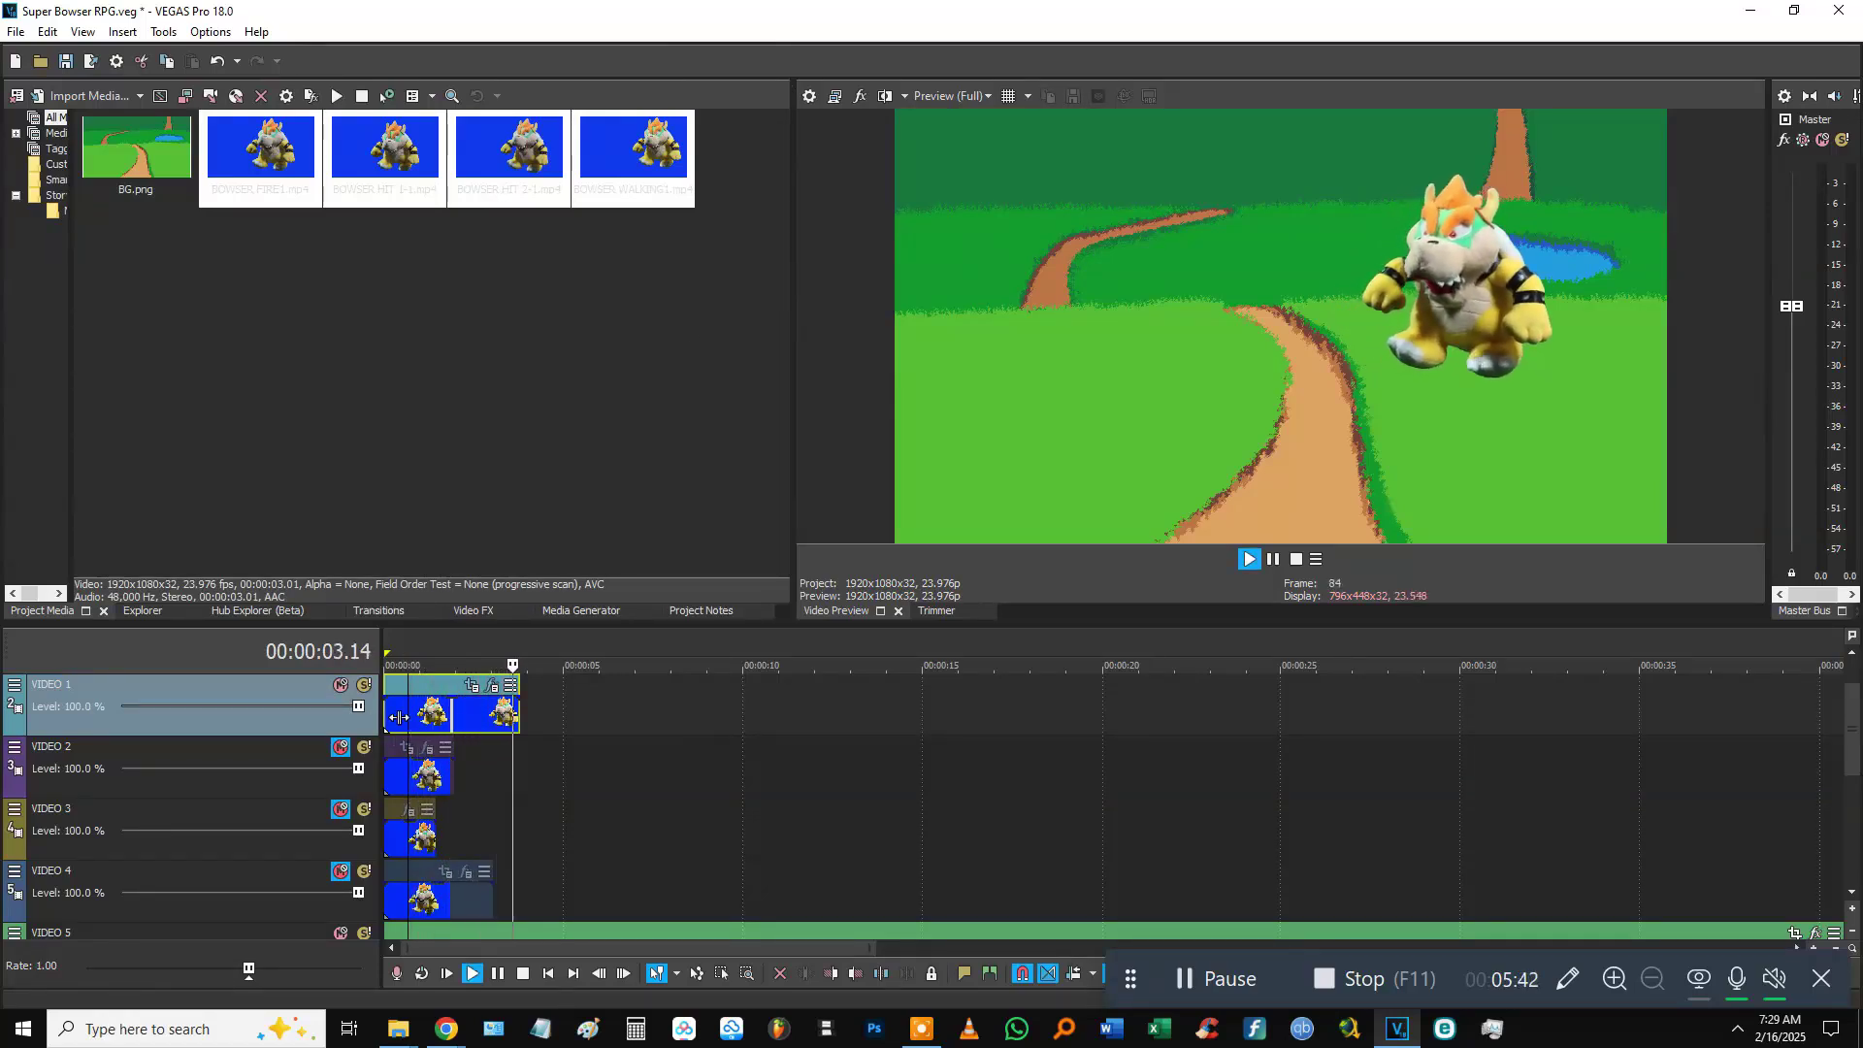
Try a duplicate of the BOWSER WALKING1 clip directly after the original on VIDEO 1 and play across the join.
{"action": "left_click", "coordinate": [430, 723]}
{"action": "left_click_drag", "start_coordinate": [478, 723], "coordinate": [611, 723]}
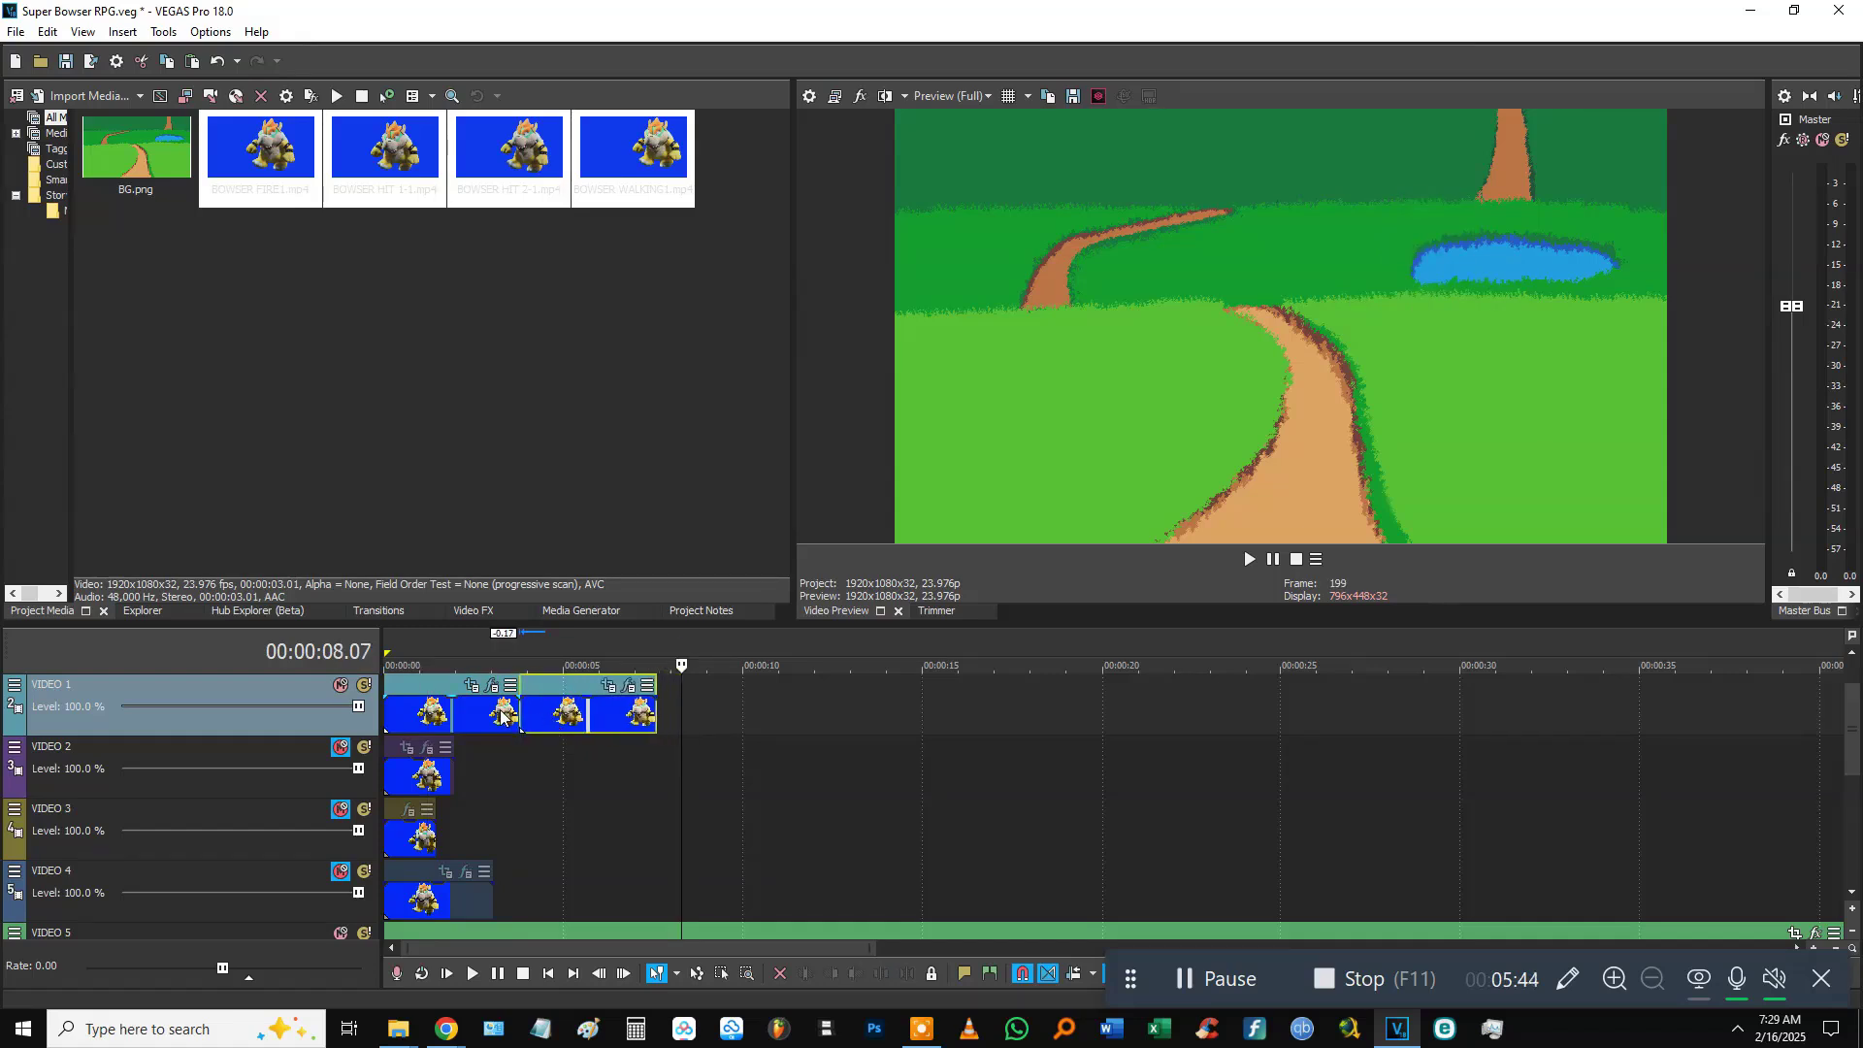
{"action": "left_click", "coordinate": [503, 718]}
{"action": "key", "text": "space"}
{"action": "key", "text": "space"}
{"action": "key", "text": "space"}
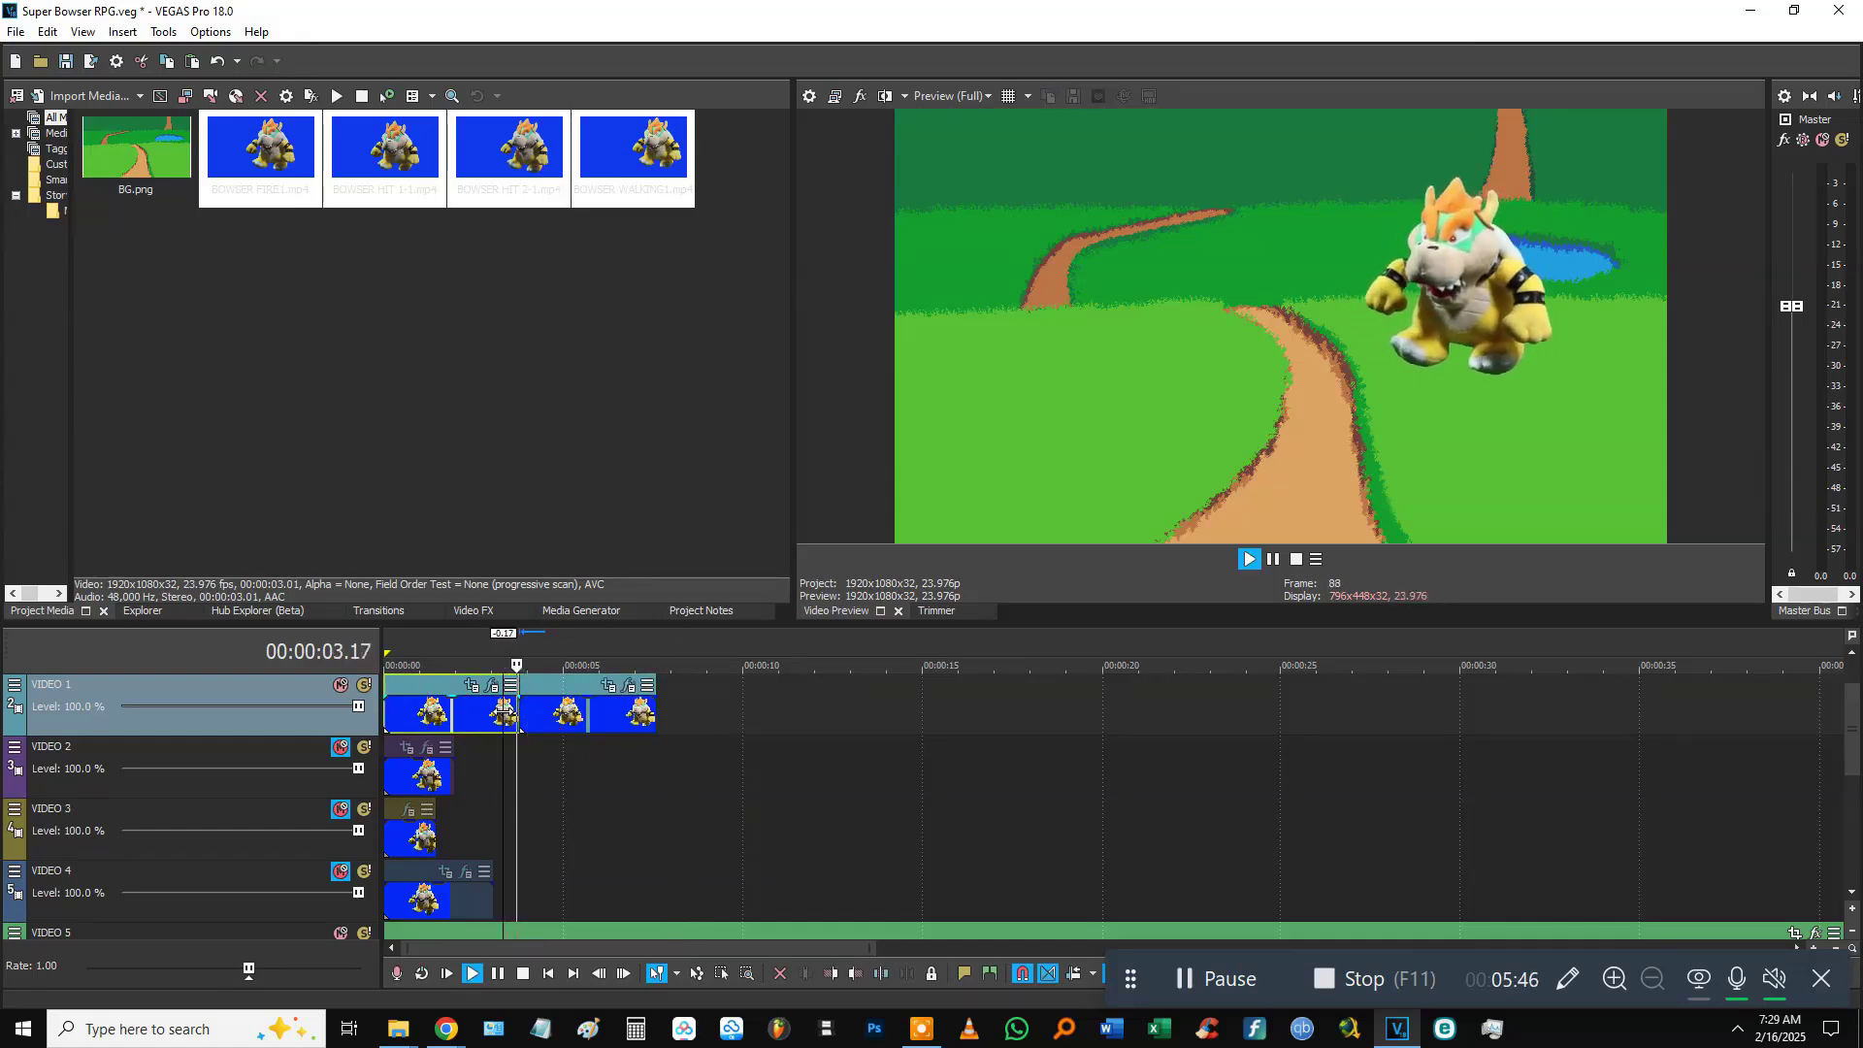
{"action": "key", "text": "space"}
{"action": "key", "text": "ctrl+z"}
Paste a copy of the BOWSER WALKING1 clip directly after the original on VIDEO 1 and reverse it.
{"action": "left_click", "coordinate": [475, 718]}
{"action": "left_click_drag", "start_coordinate": [509, 718], "coordinate": [535, 718]}
{"action": "right_click", "coordinate": [535, 718]}
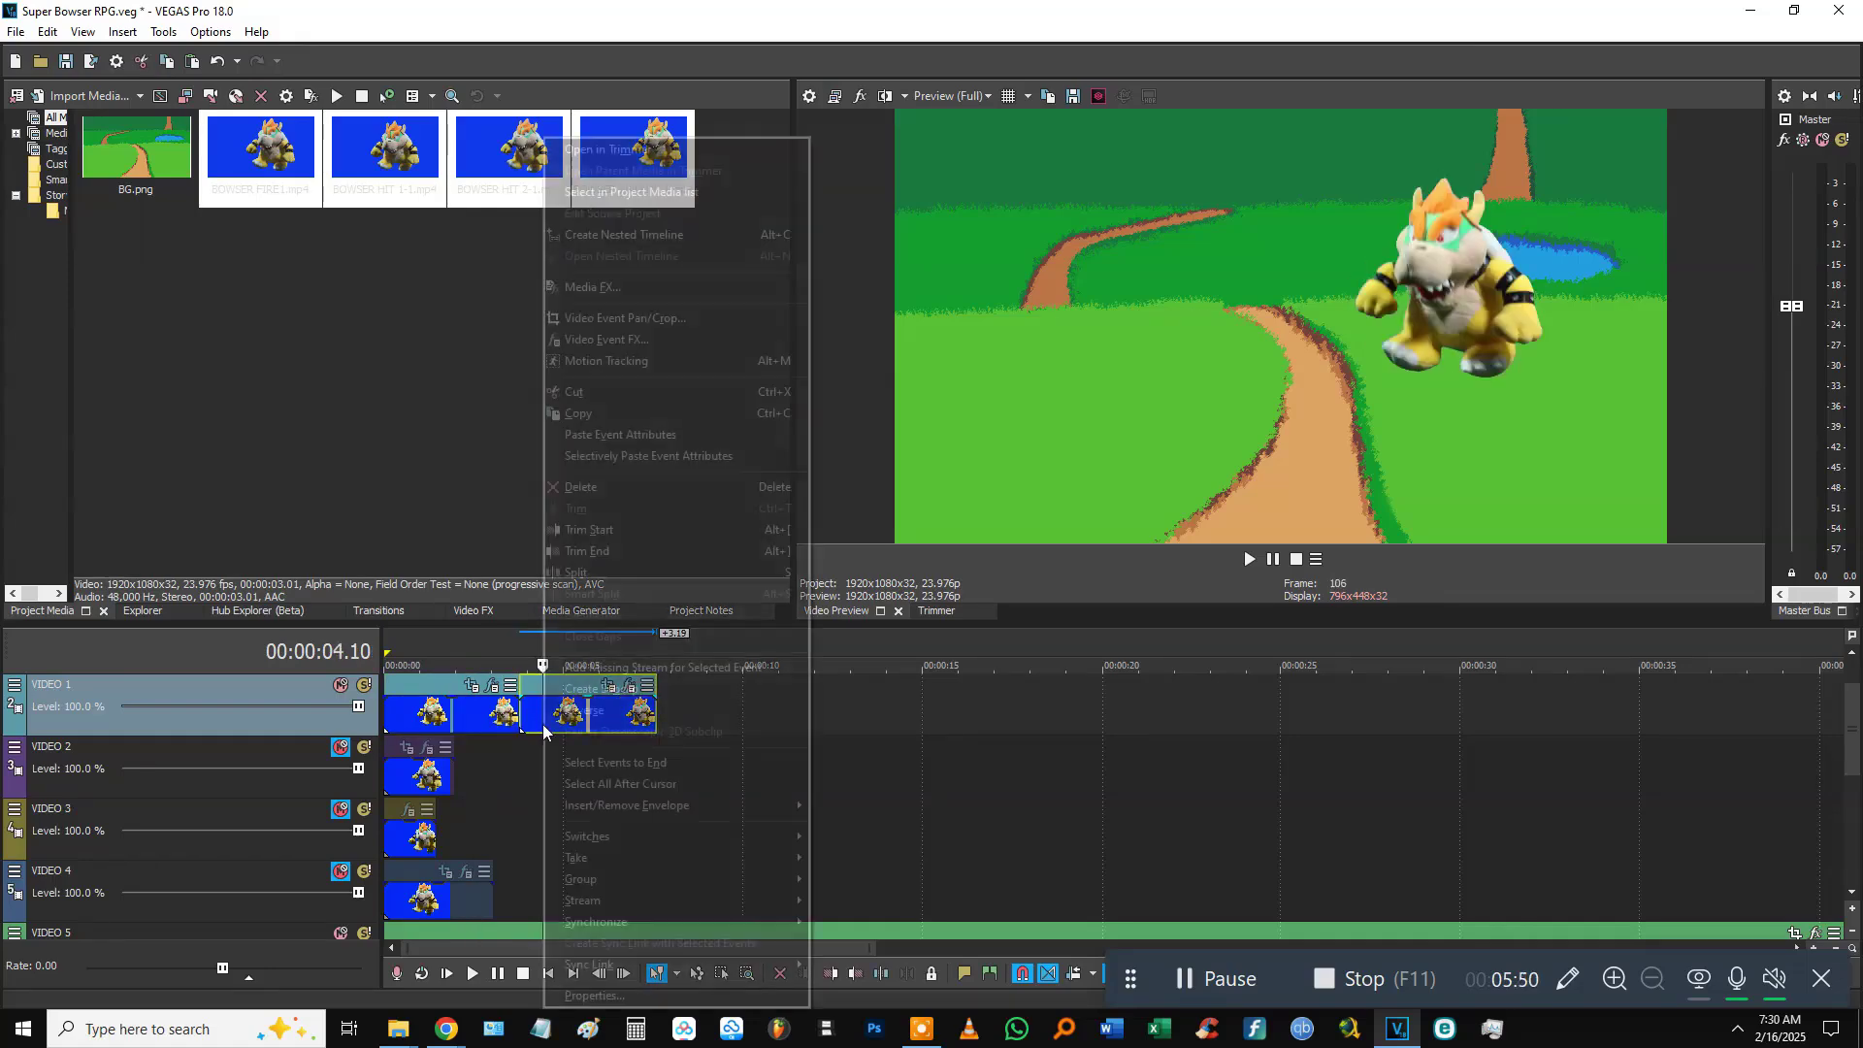
{"action": "key", "text": "Escape"}
{"action": "right_click", "coordinate": [547, 722]}
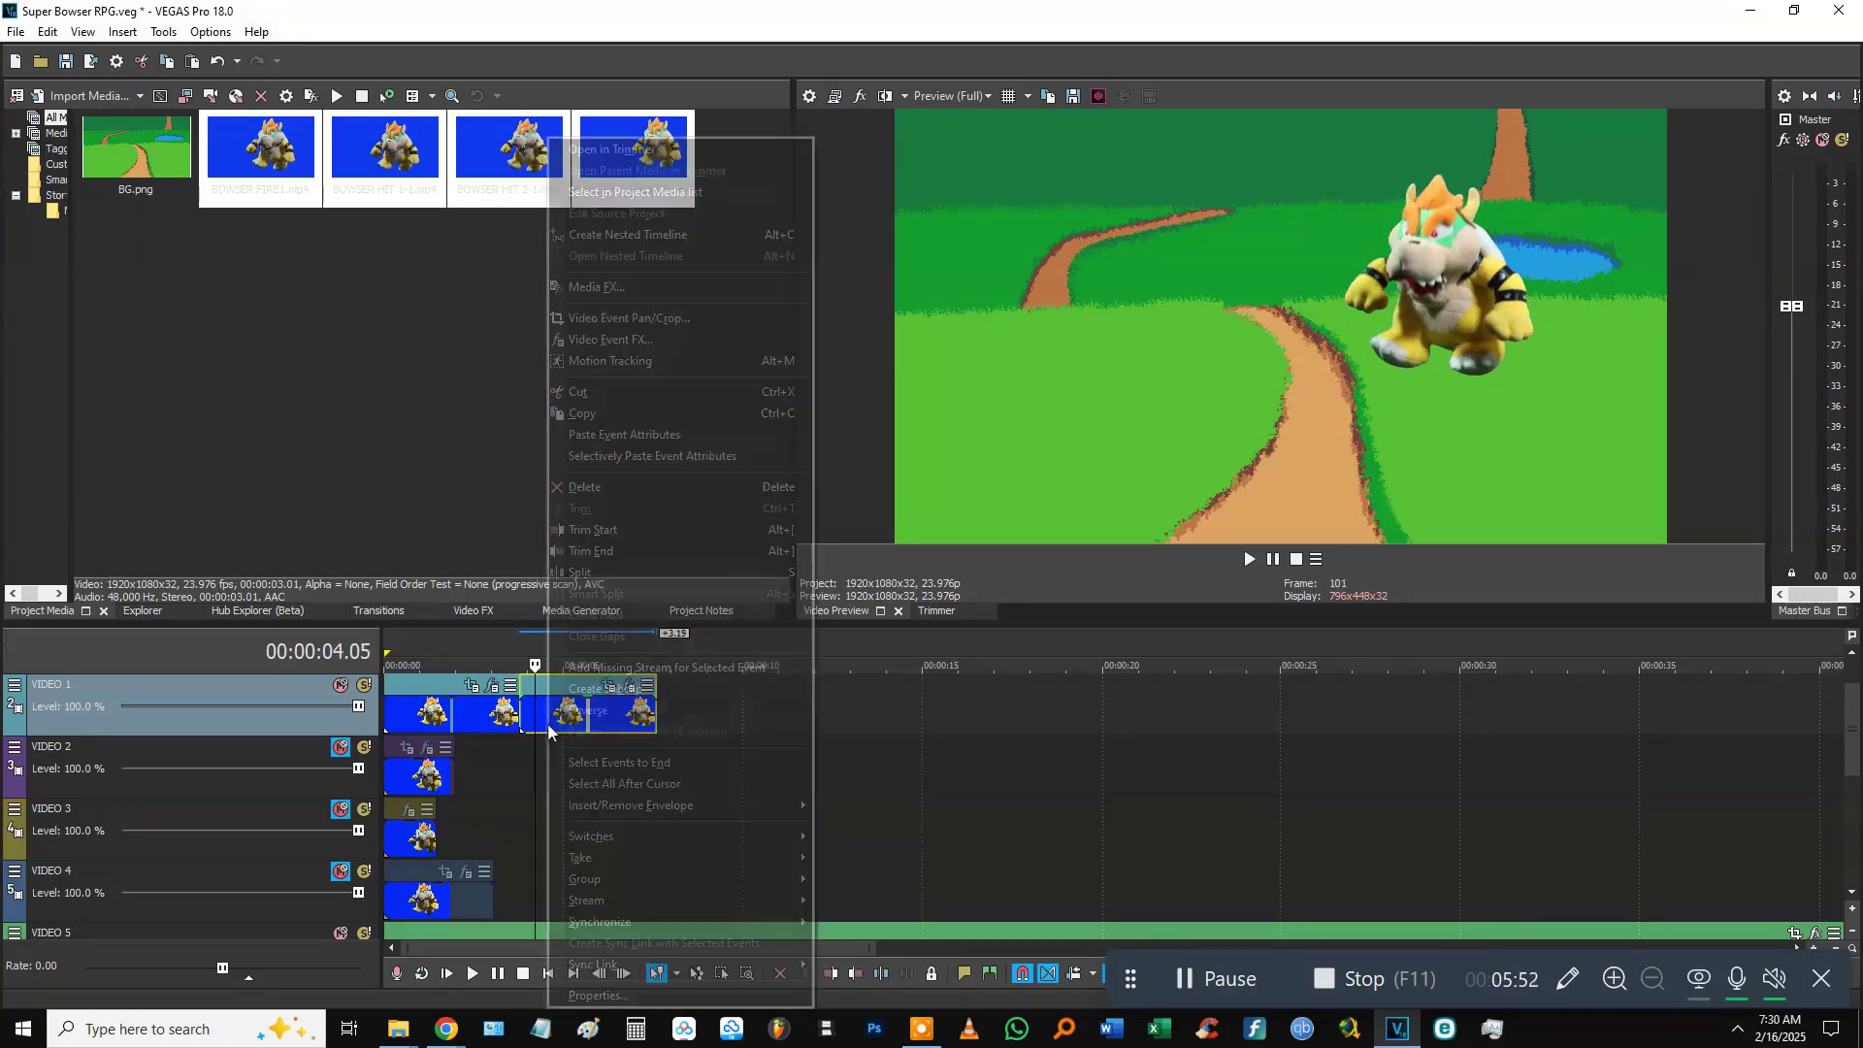
{"action": "left_click", "coordinate": [584, 709]}
Play across the join between the forward and reversed walking clips to check the loop.
{"action": "left_click", "coordinate": [493, 716]}
{"action": "key", "text": "space"}
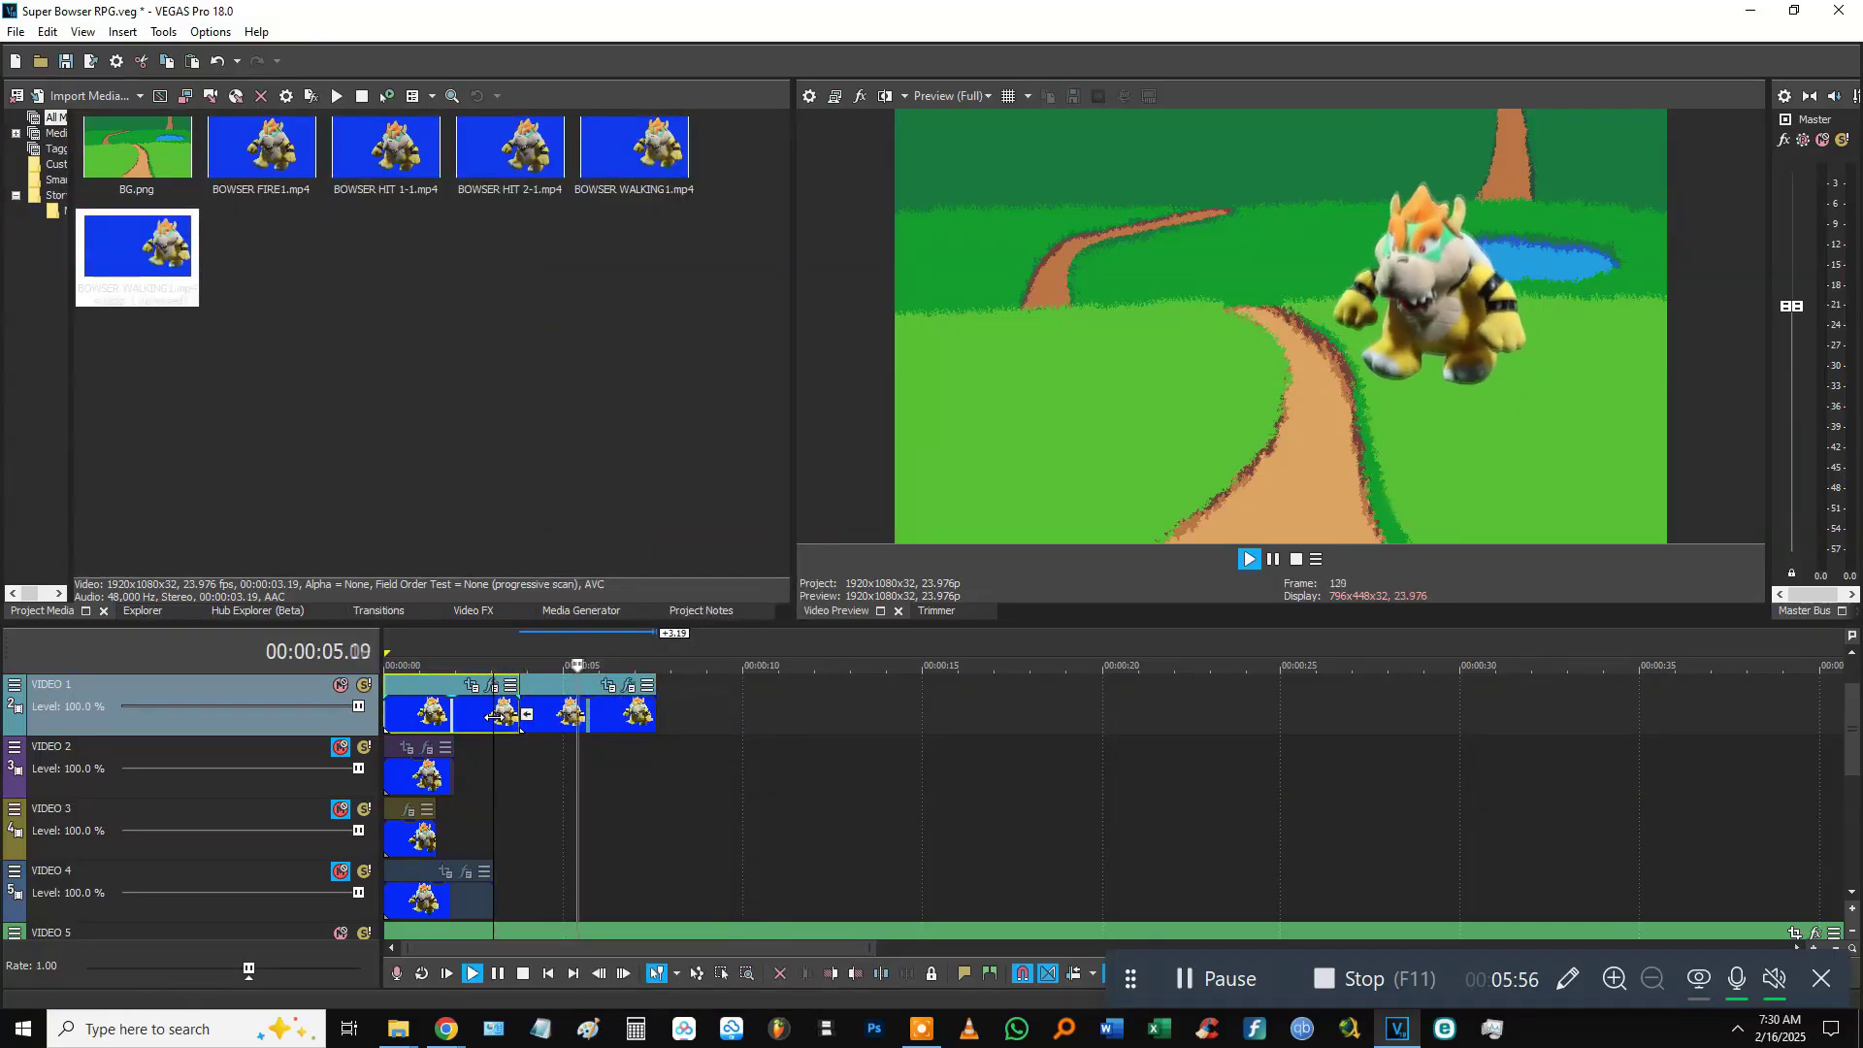
{"action": "key", "text": "space"}
{"action": "key", "text": "space"}
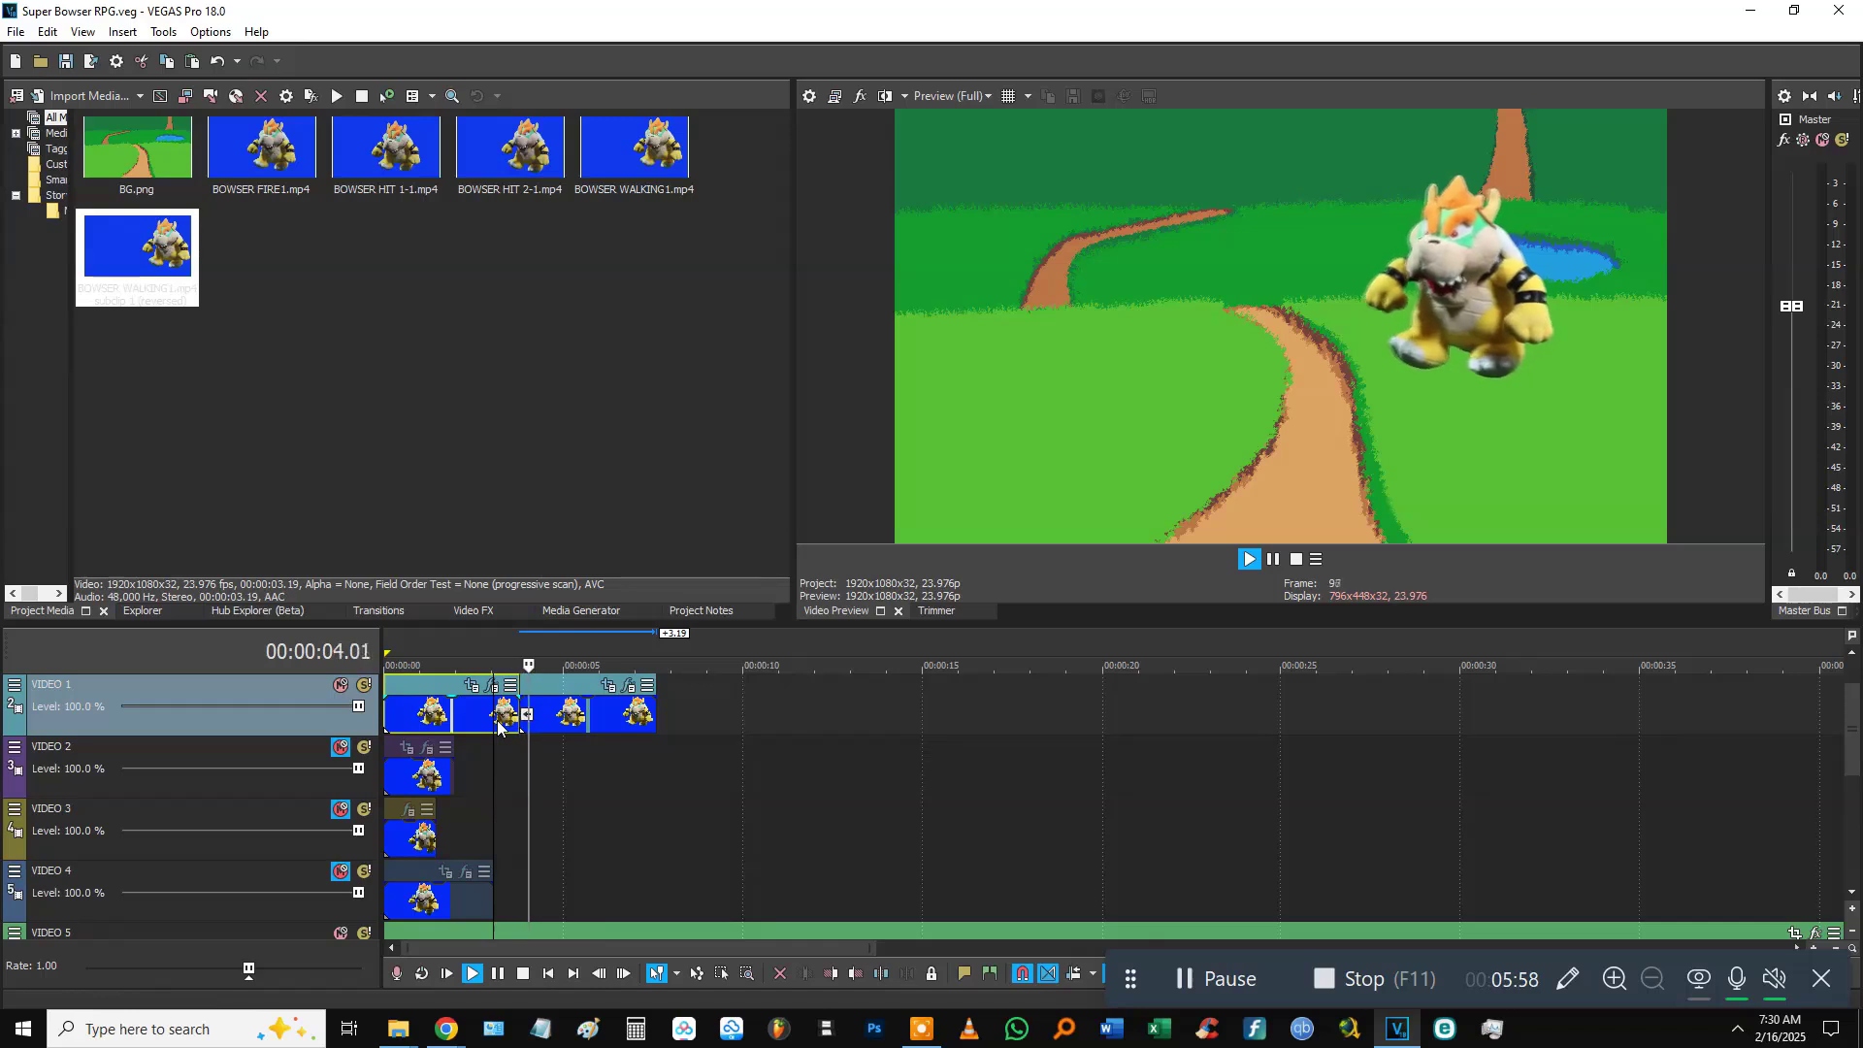
{"action": "key", "text": "space"}
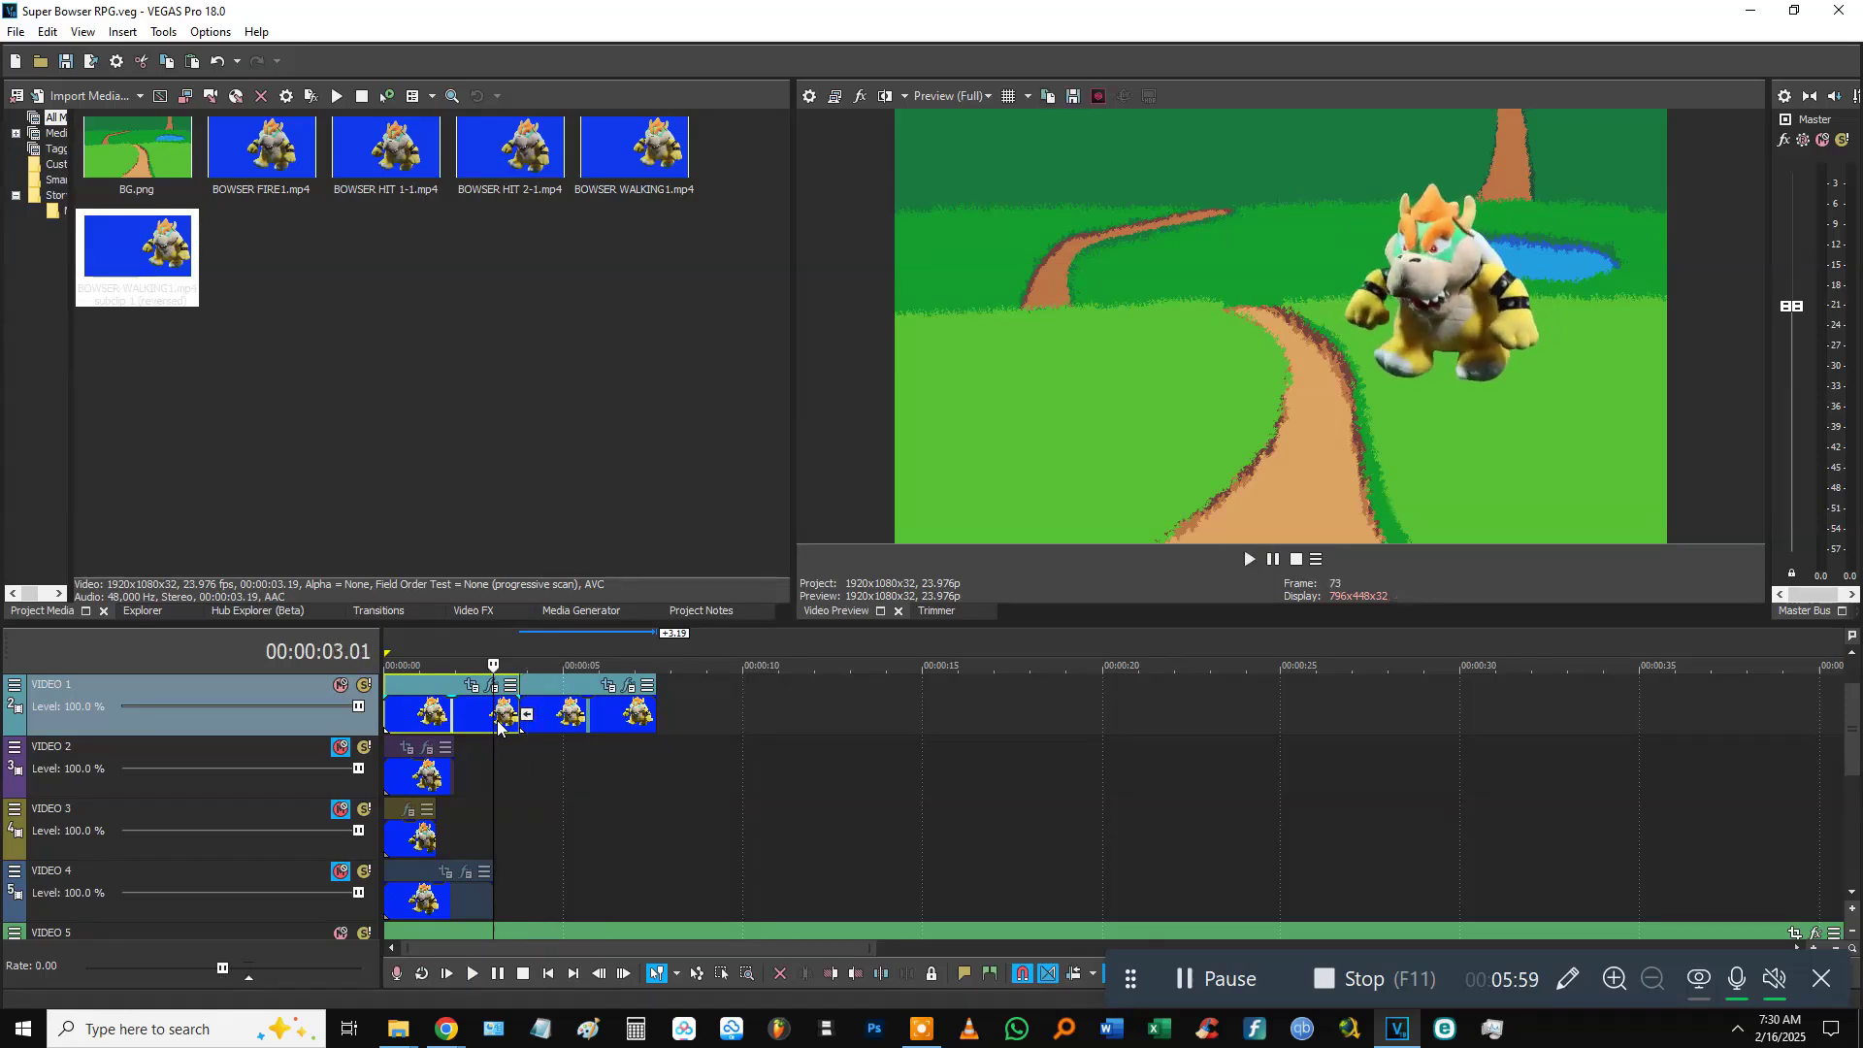
Extend the walk on VIDEO 1 by pasting a second forward and reversed clip pair directly after the first.
{"action": "left_click", "coordinate": [656, 718]}
{"action": "key", "text": "ctrl+c"}
{"action": "key", "text": "ctrl+v"}
{"action": "left_click", "coordinate": [623, 718]}
{"action": "left_click", "coordinate": [799, 714]}
{"action": "key", "text": "ctrl+v"}
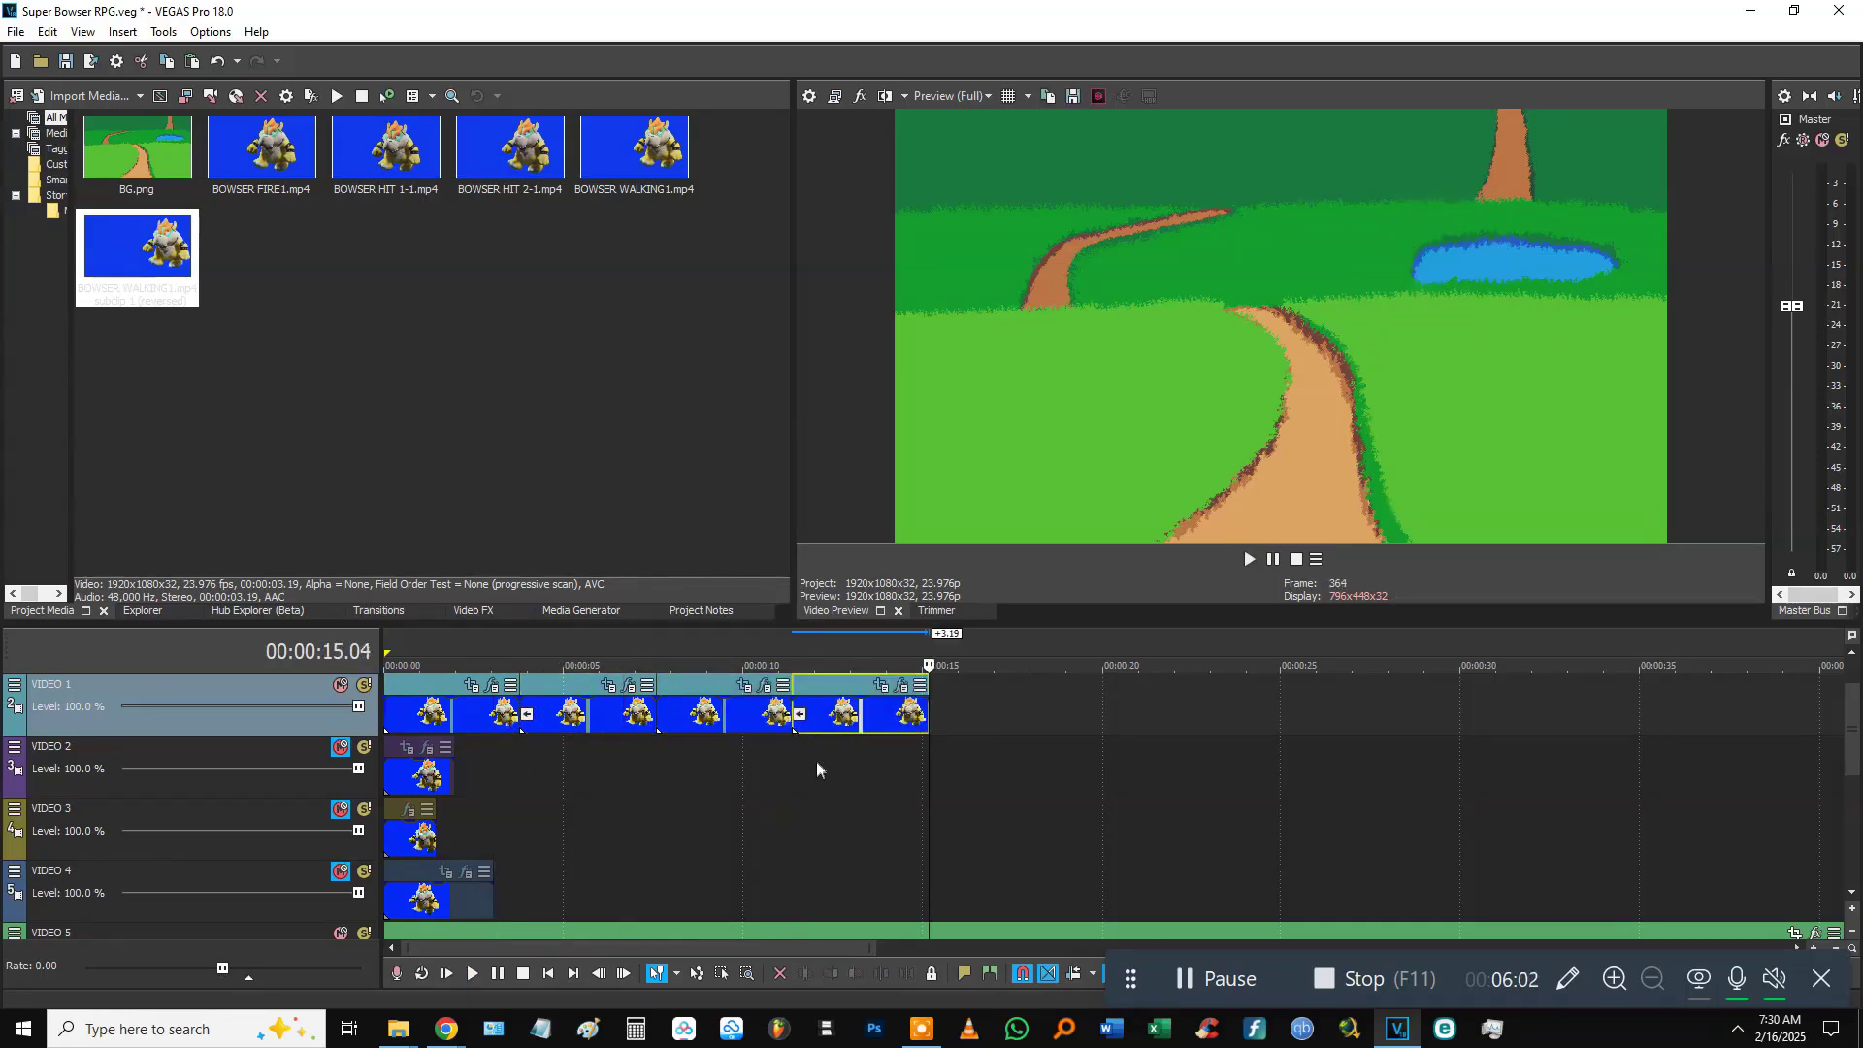
Play the extended walking sequence on VIDEO 1 through its remaining joins.
{"action": "left_click", "coordinate": [469, 719]}
{"action": "key", "text": "space"}
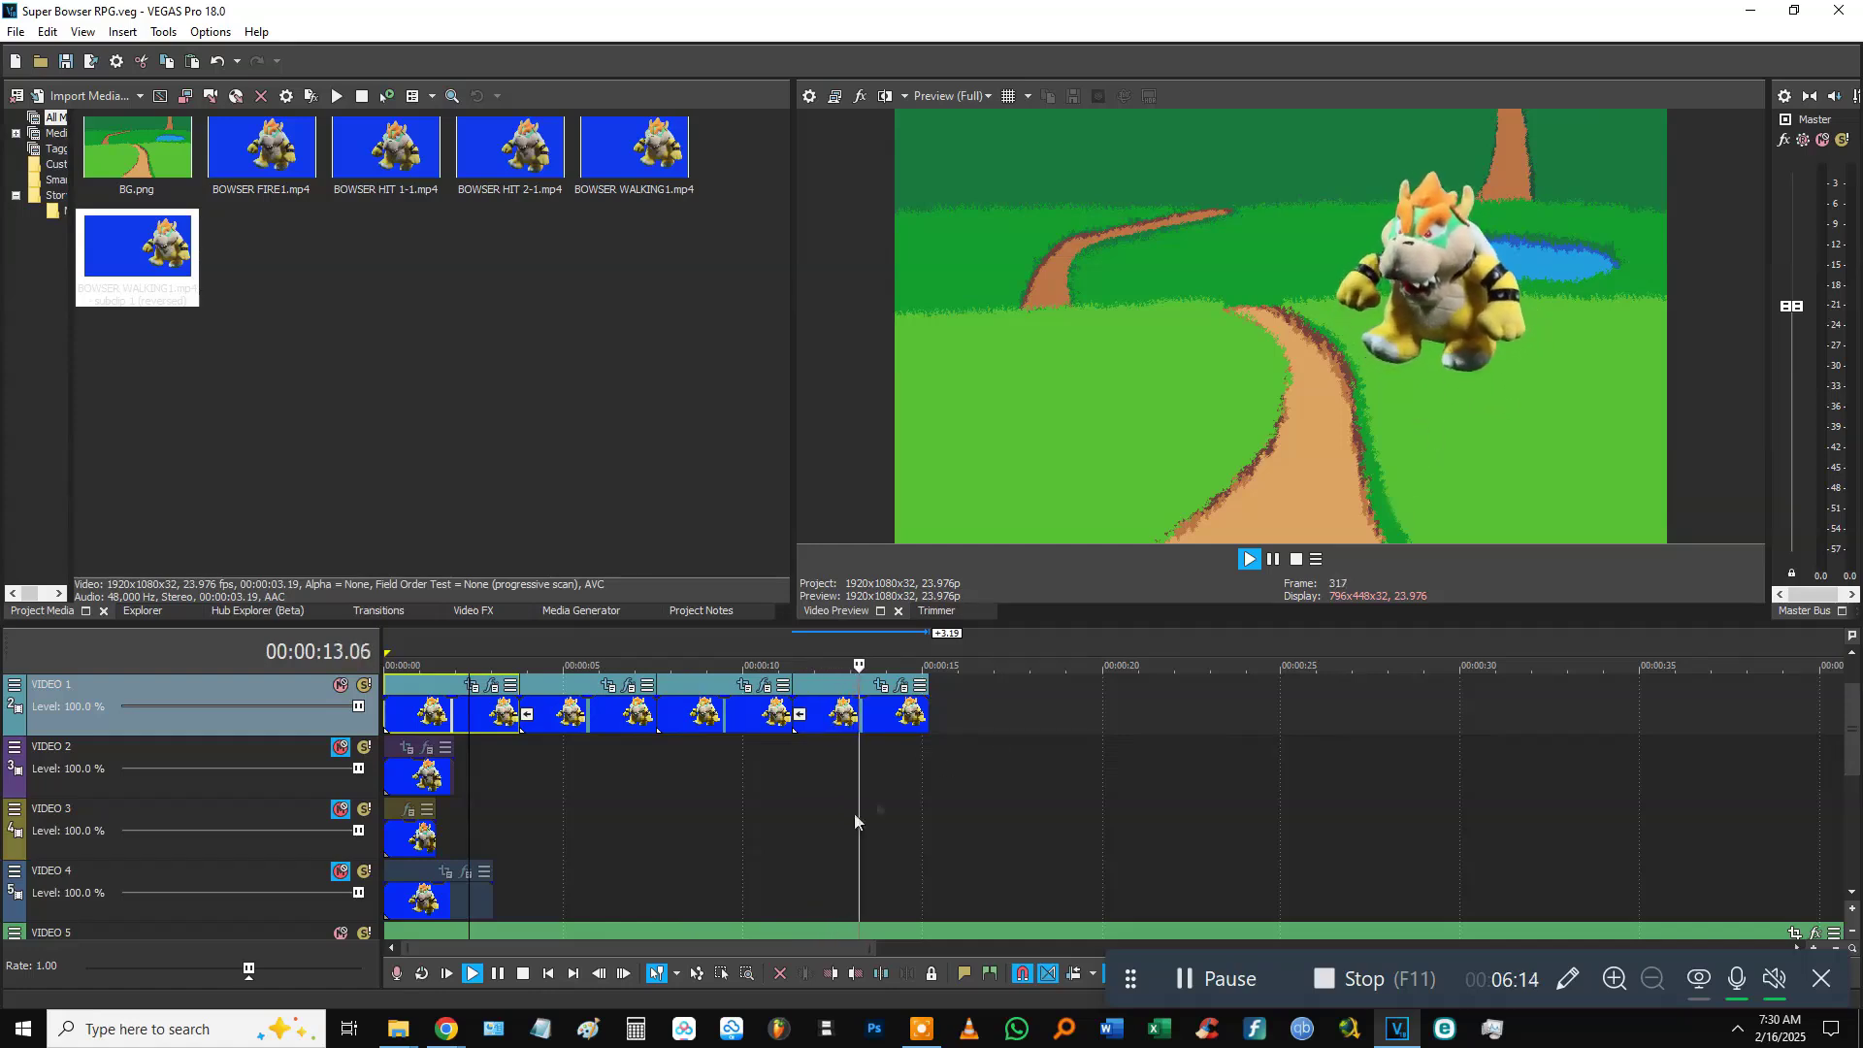
{"action": "key", "text": "space"}
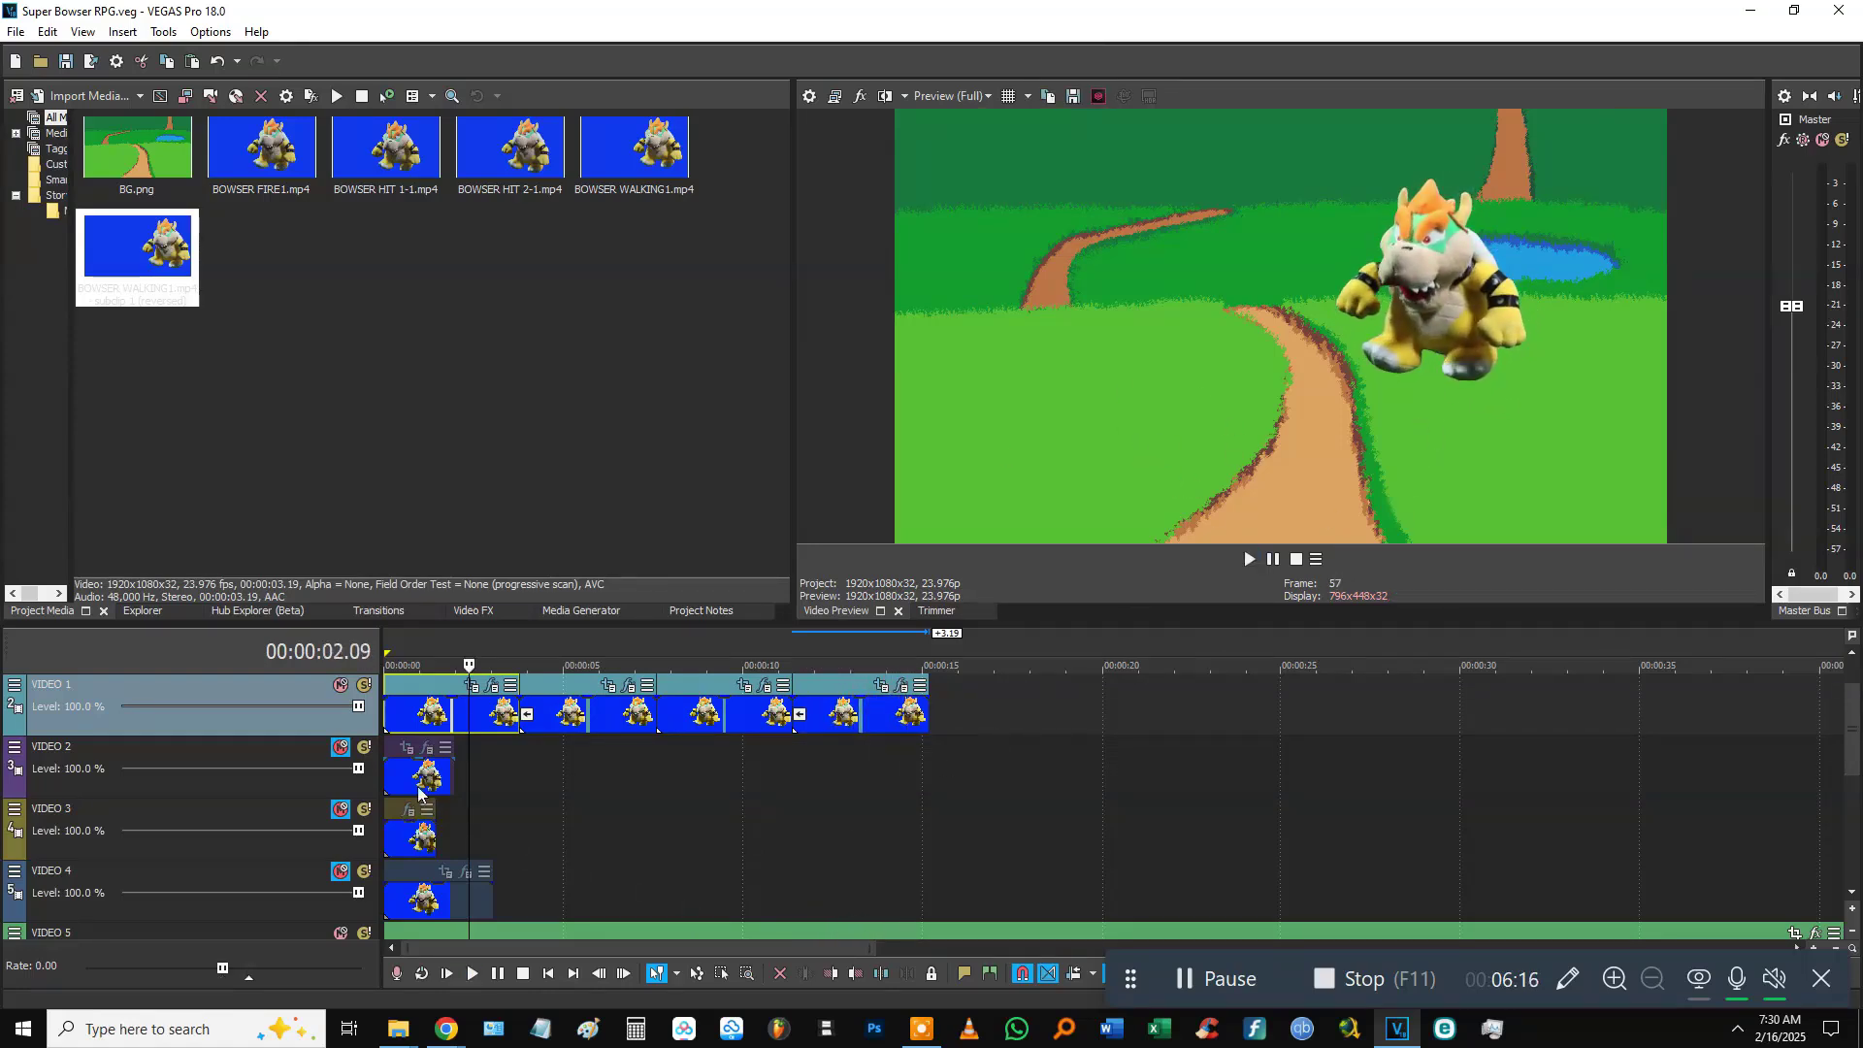
Unmute VIDEO 2 and play the BOWSER HIT 2-1 clip together with the walking clip.
{"action": "left_click", "coordinate": [419, 793]}
{"action": "key", "text": "space"}
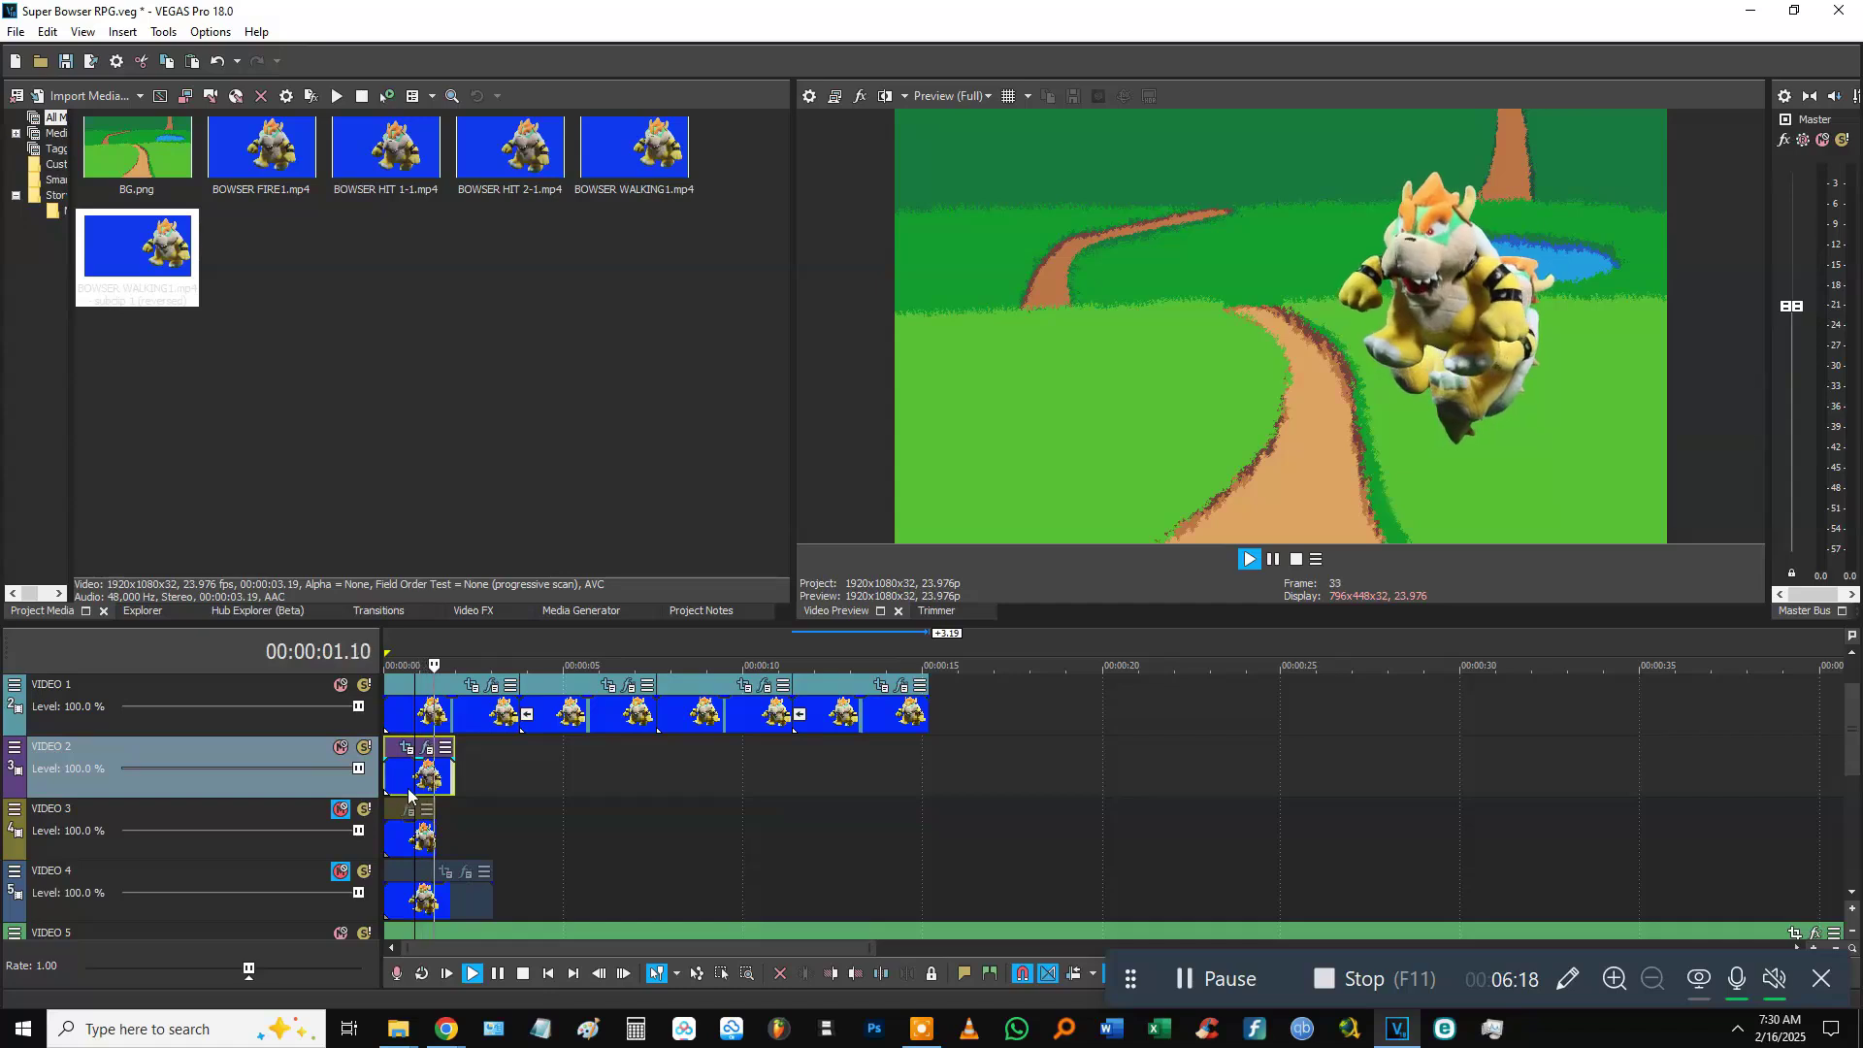
{"action": "key", "text": "space"}
Move the BOWSER HIT 2-1 clip from VIDEO 2 to the end of the VIDEO 1 walking sequence and play across the join.
{"action": "left_click_drag", "start_coordinate": [408, 794], "coordinate": [951, 710]}
{"action": "left_click", "coordinate": [910, 759]}
{"action": "key", "text": "space"}
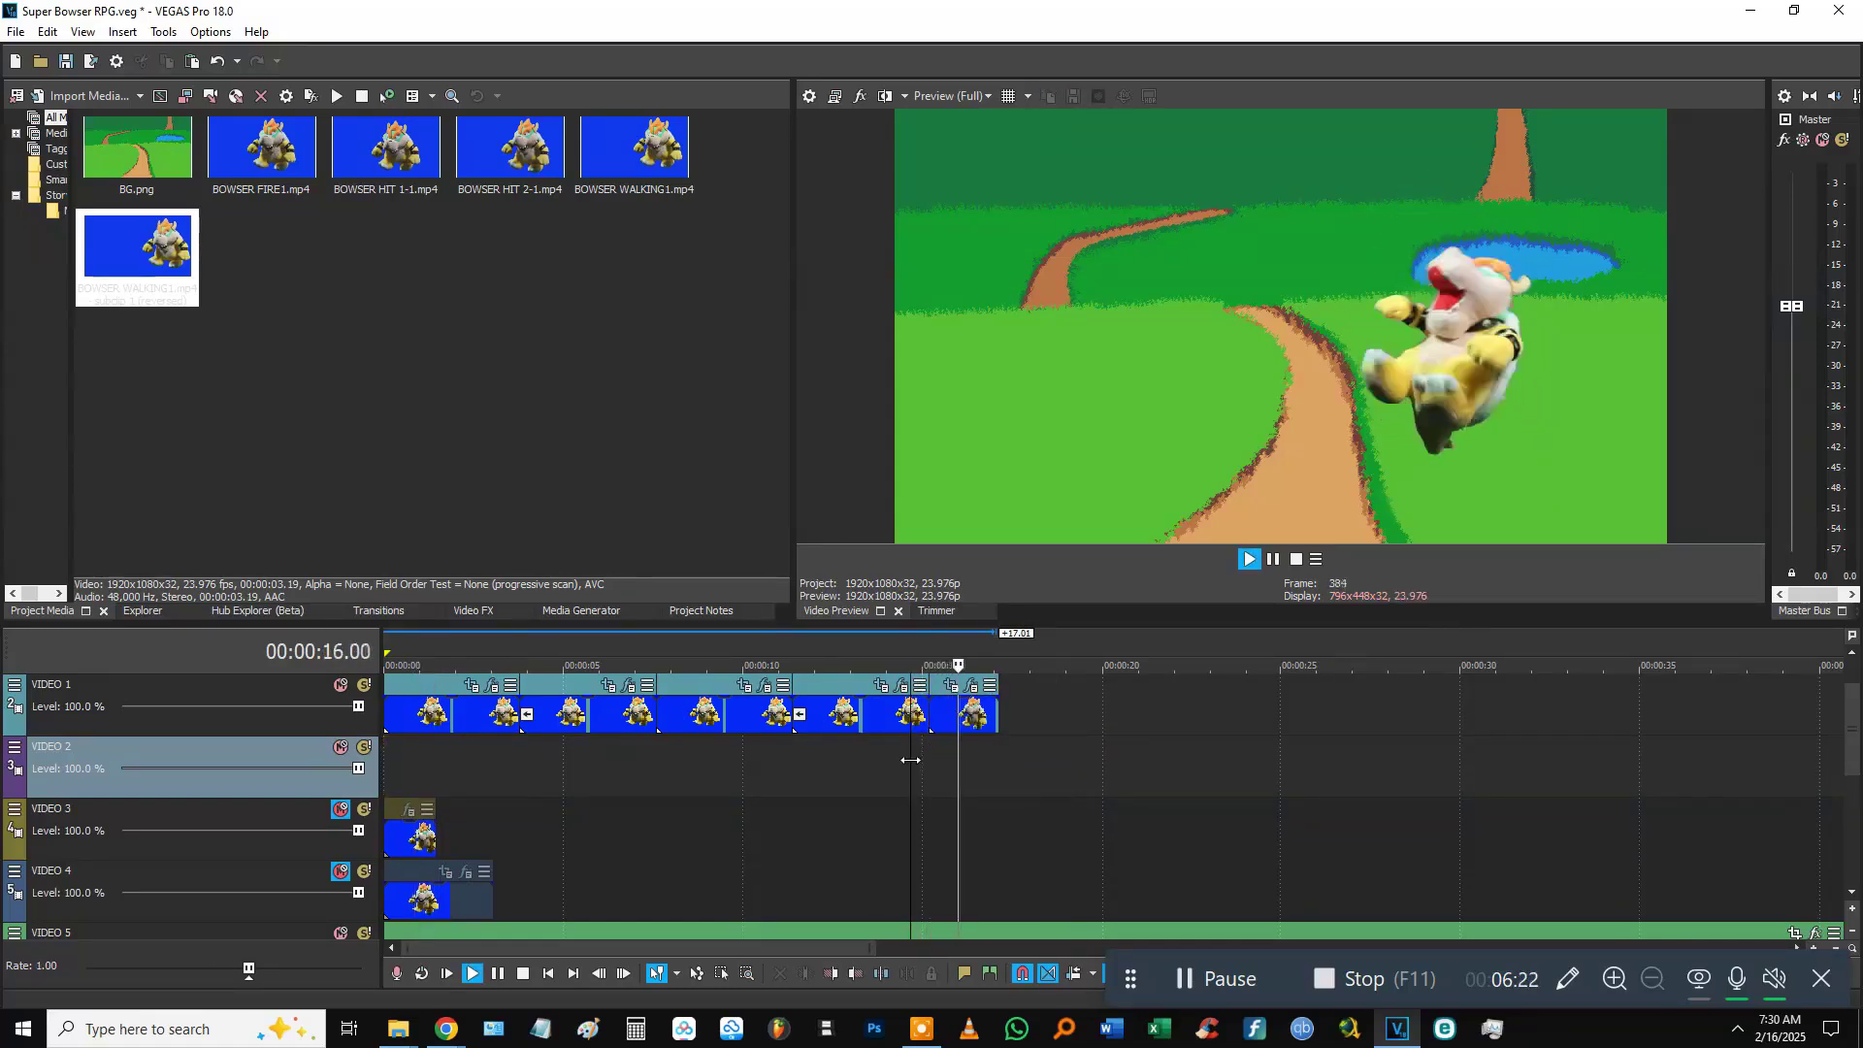
{"action": "key", "text": "space"}
Place the BOWSER HIT 2-1 clip on VIDEO 2 beneath the last walking clip and reposition its pan/crop frame to match the walking Bowser.
{"action": "left_click_drag", "start_coordinate": [946, 713], "coordinate": [903, 755]}
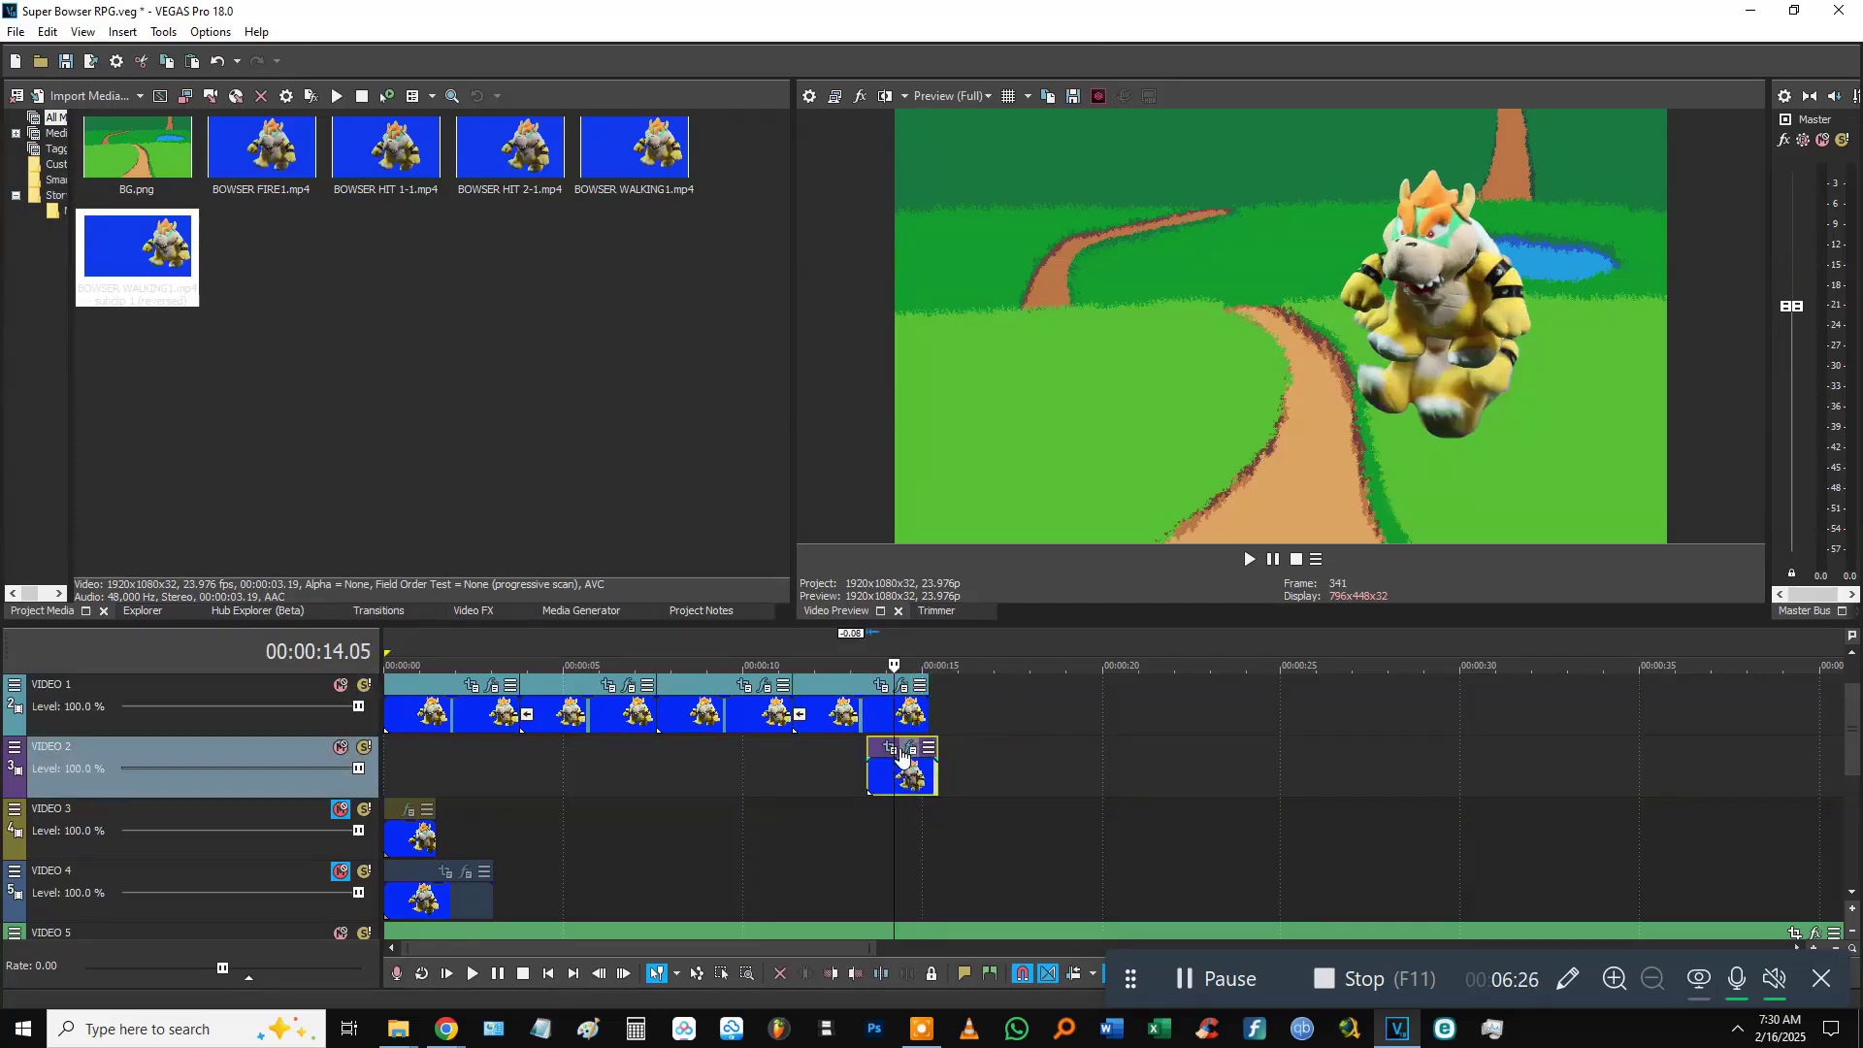
{"action": "left_click", "coordinate": [907, 750]}
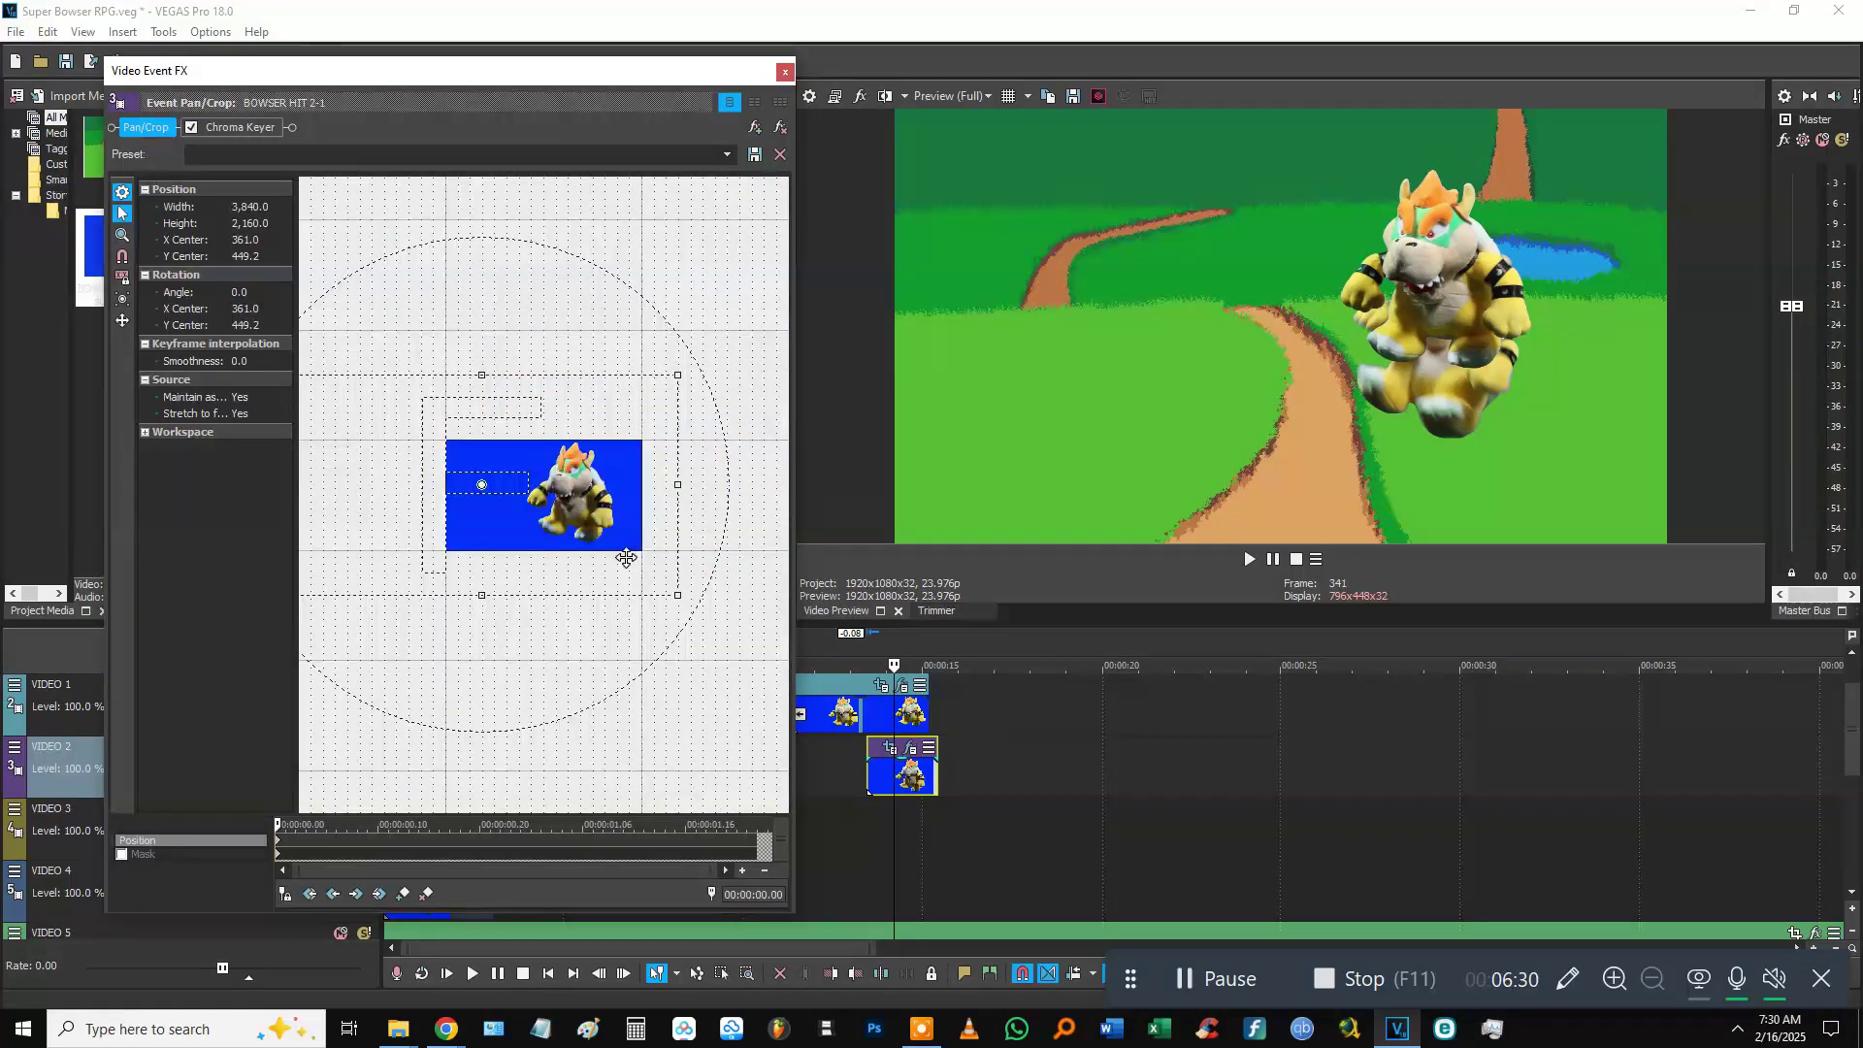
{"action": "left_click_drag", "start_coordinate": [622, 564], "coordinate": [615, 559]}
{"action": "left_click_drag", "start_coordinate": [726, 145], "coordinate": [793, 70]}
{"action": "left_click", "coordinate": [785, 72]}
Append the repositioned BOWSER HIT 2-1 clip to the end of the VIDEO 1 walking clips and play the transition.
{"action": "left_click_drag", "start_coordinate": [902, 771], "coordinate": [965, 711]}
{"action": "left_click", "coordinate": [918, 762]}
{"action": "key", "text": "space"}
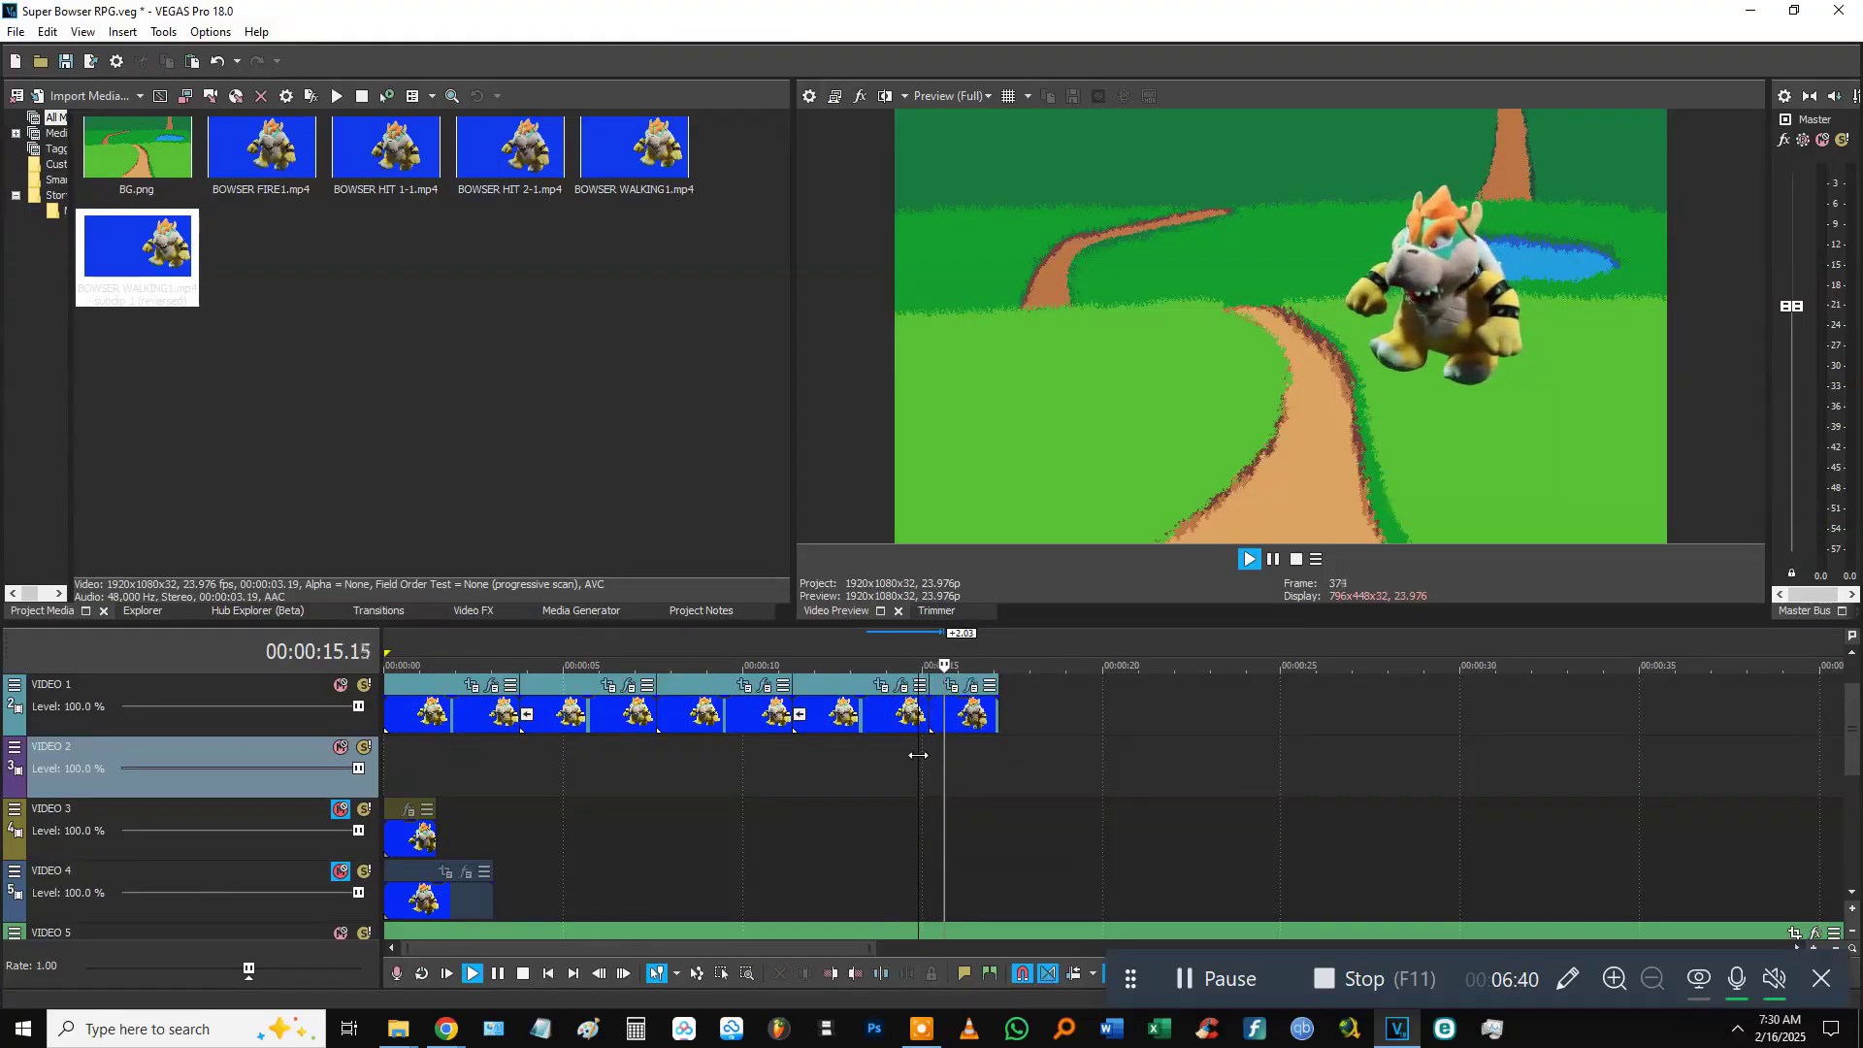
{"action": "key", "text": "space"}
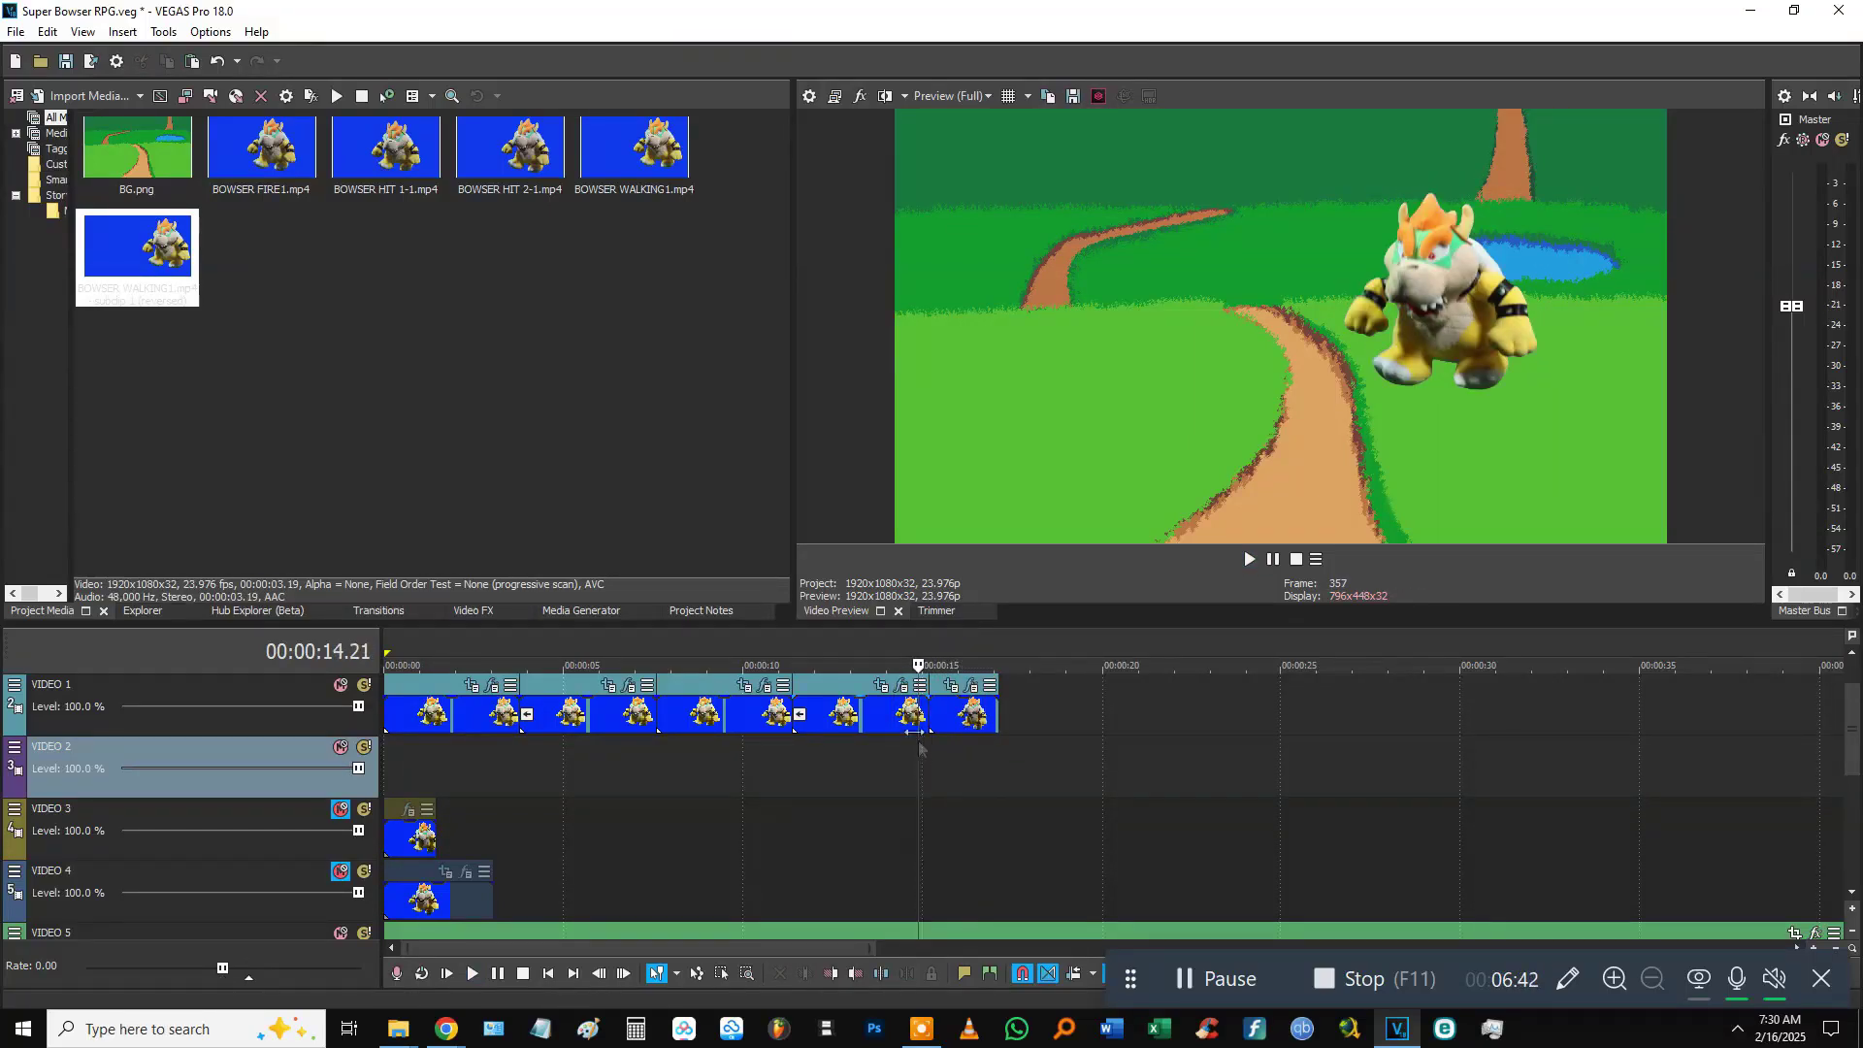
{"action": "key", "text": "space"}
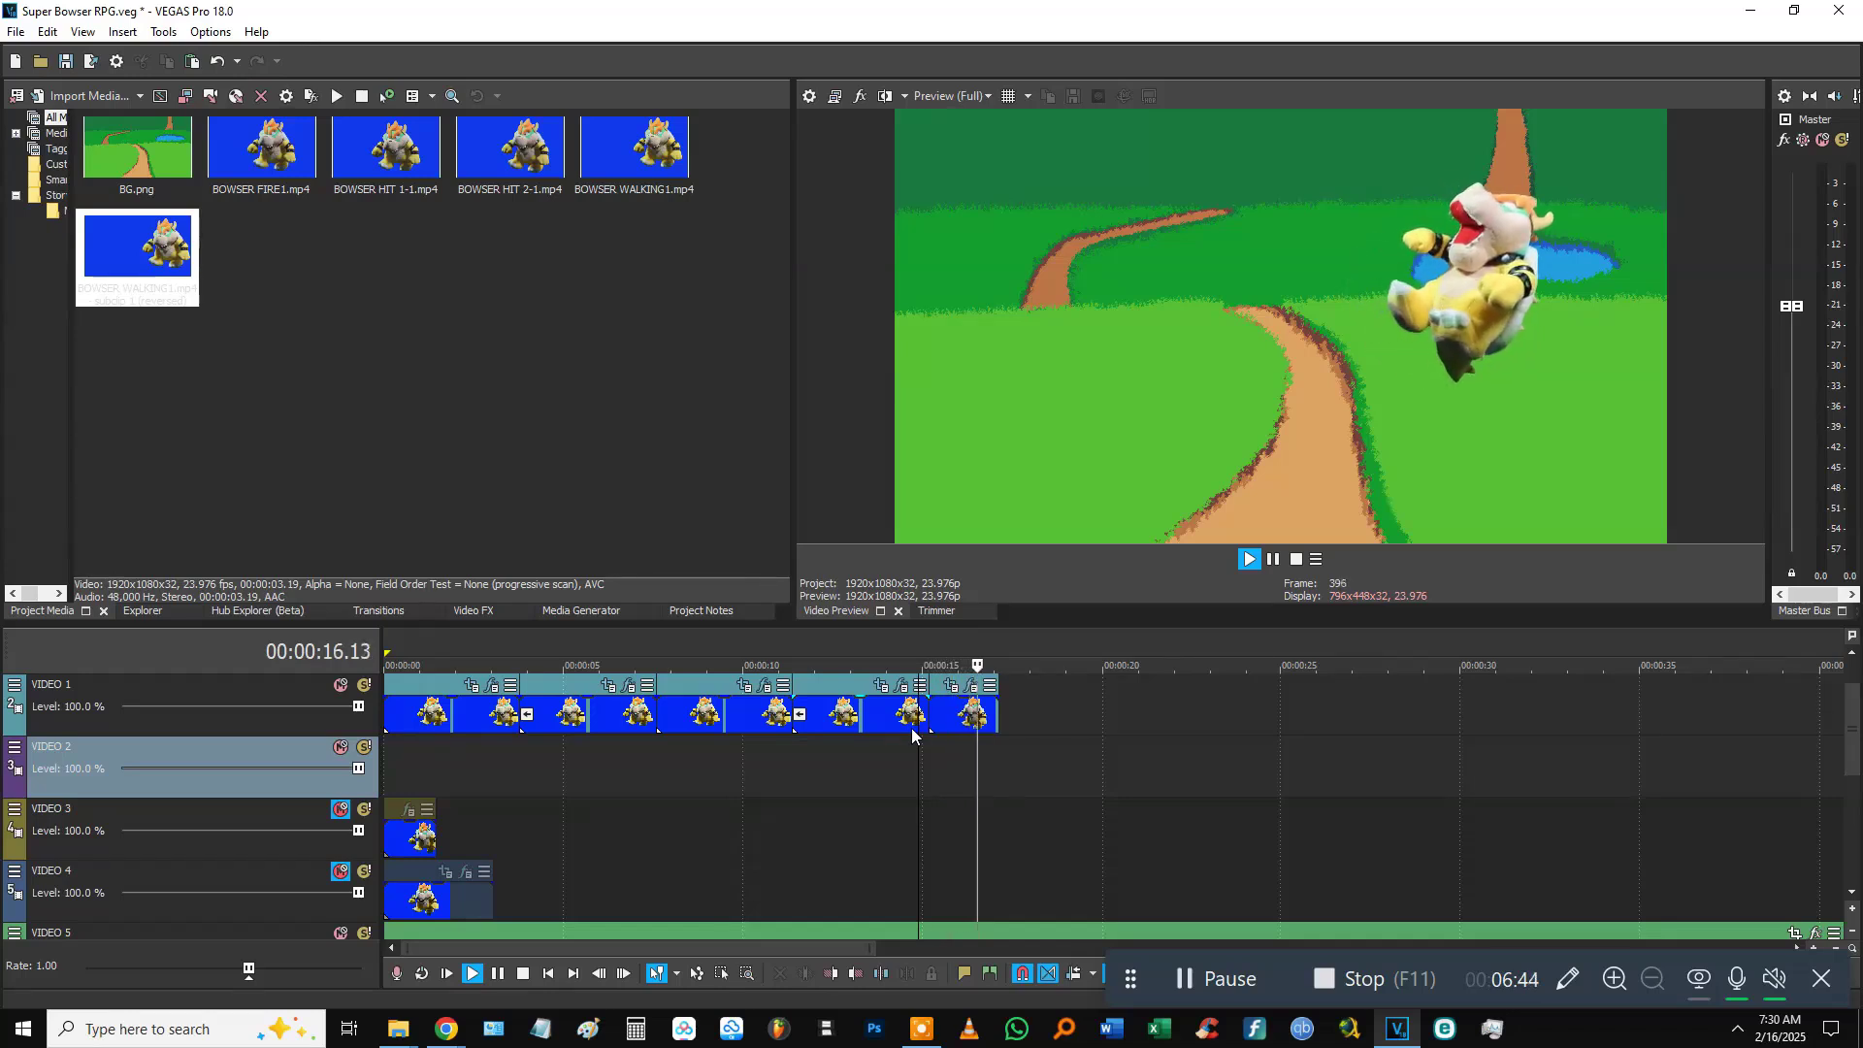
Replay the join between the last VIDEO 1 walking clip and the BOWSER HIT 2-1 clip to check the transition.
{"action": "key", "text": "space"}
{"action": "key", "text": "space"}
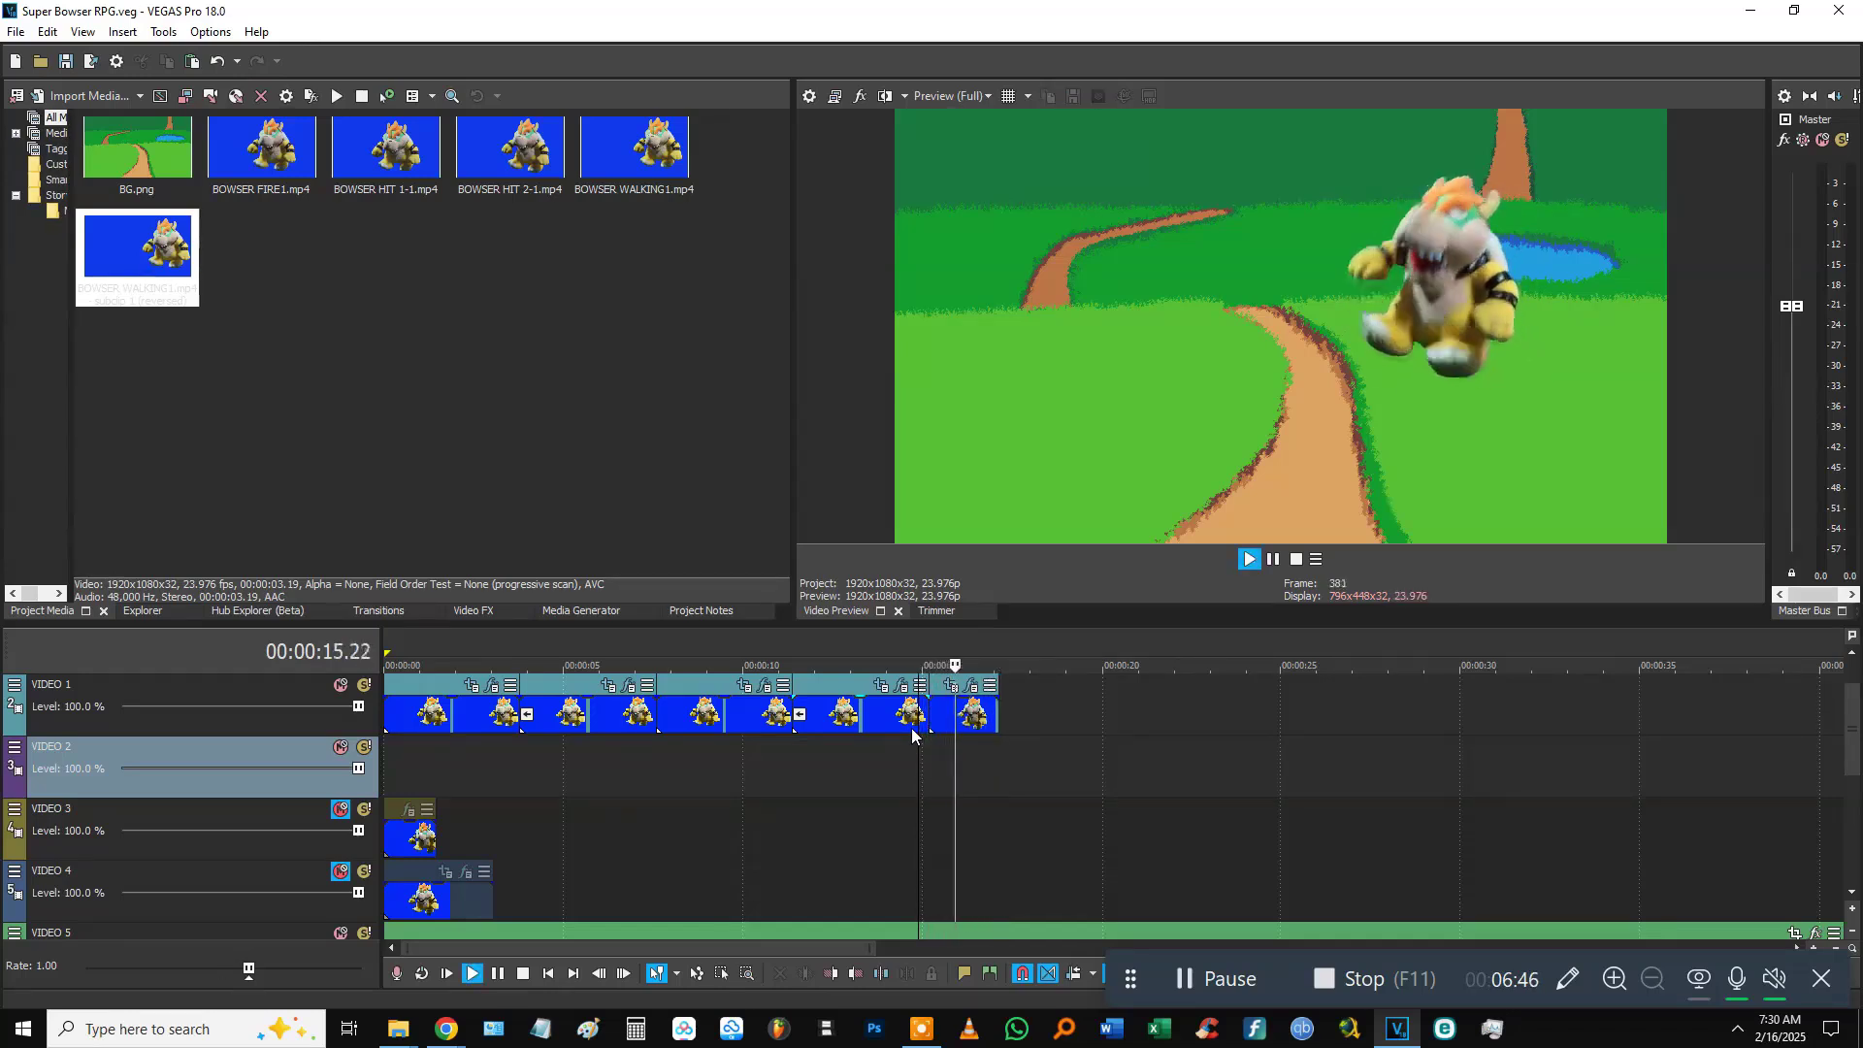
{"action": "mouse_move", "coordinate": [911, 727]}
{"action": "left_mouse_down"}
{"action": "mouse_move", "coordinate": [906, 747]}
{"action": "mouse_move", "coordinate": [948, 733]}
{"action": "left_mouse_up"}
{"action": "key", "text": "space"}
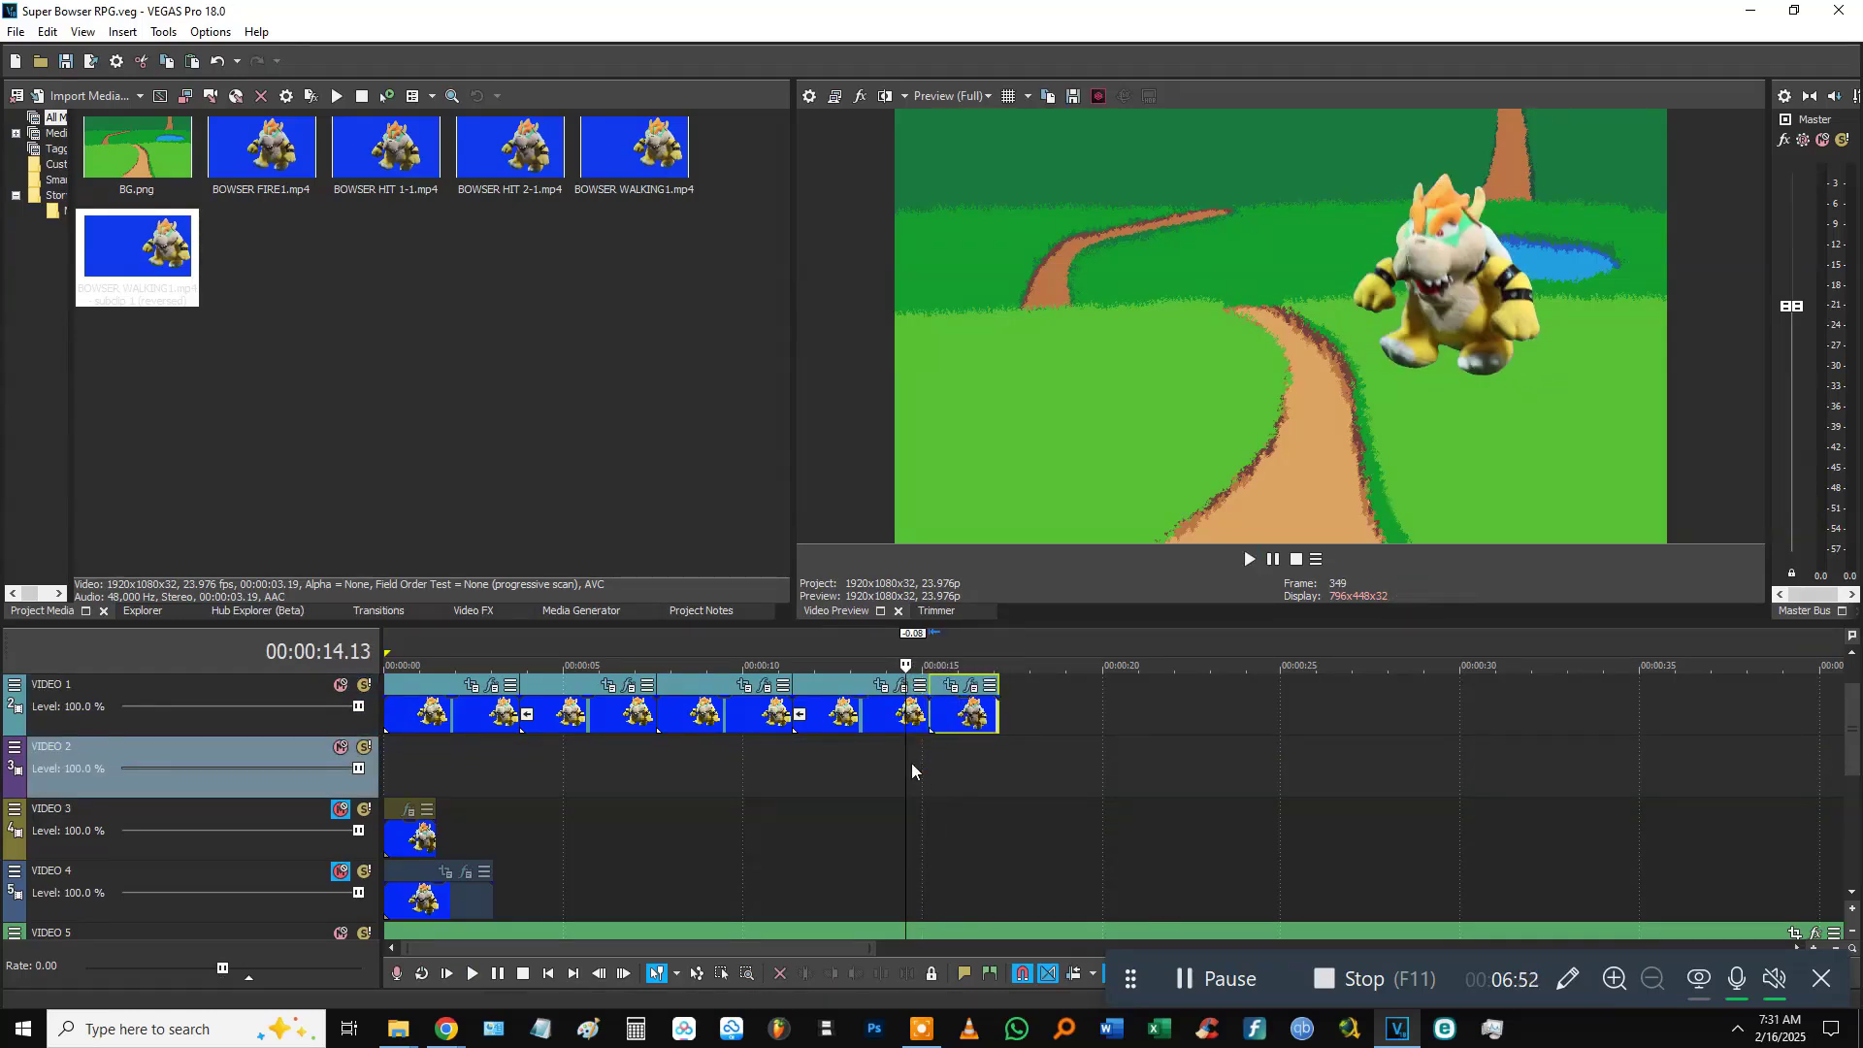
{"action": "left_click", "coordinate": [911, 763]}
{"action": "key", "text": "space"}
{"action": "key", "text": "space"}
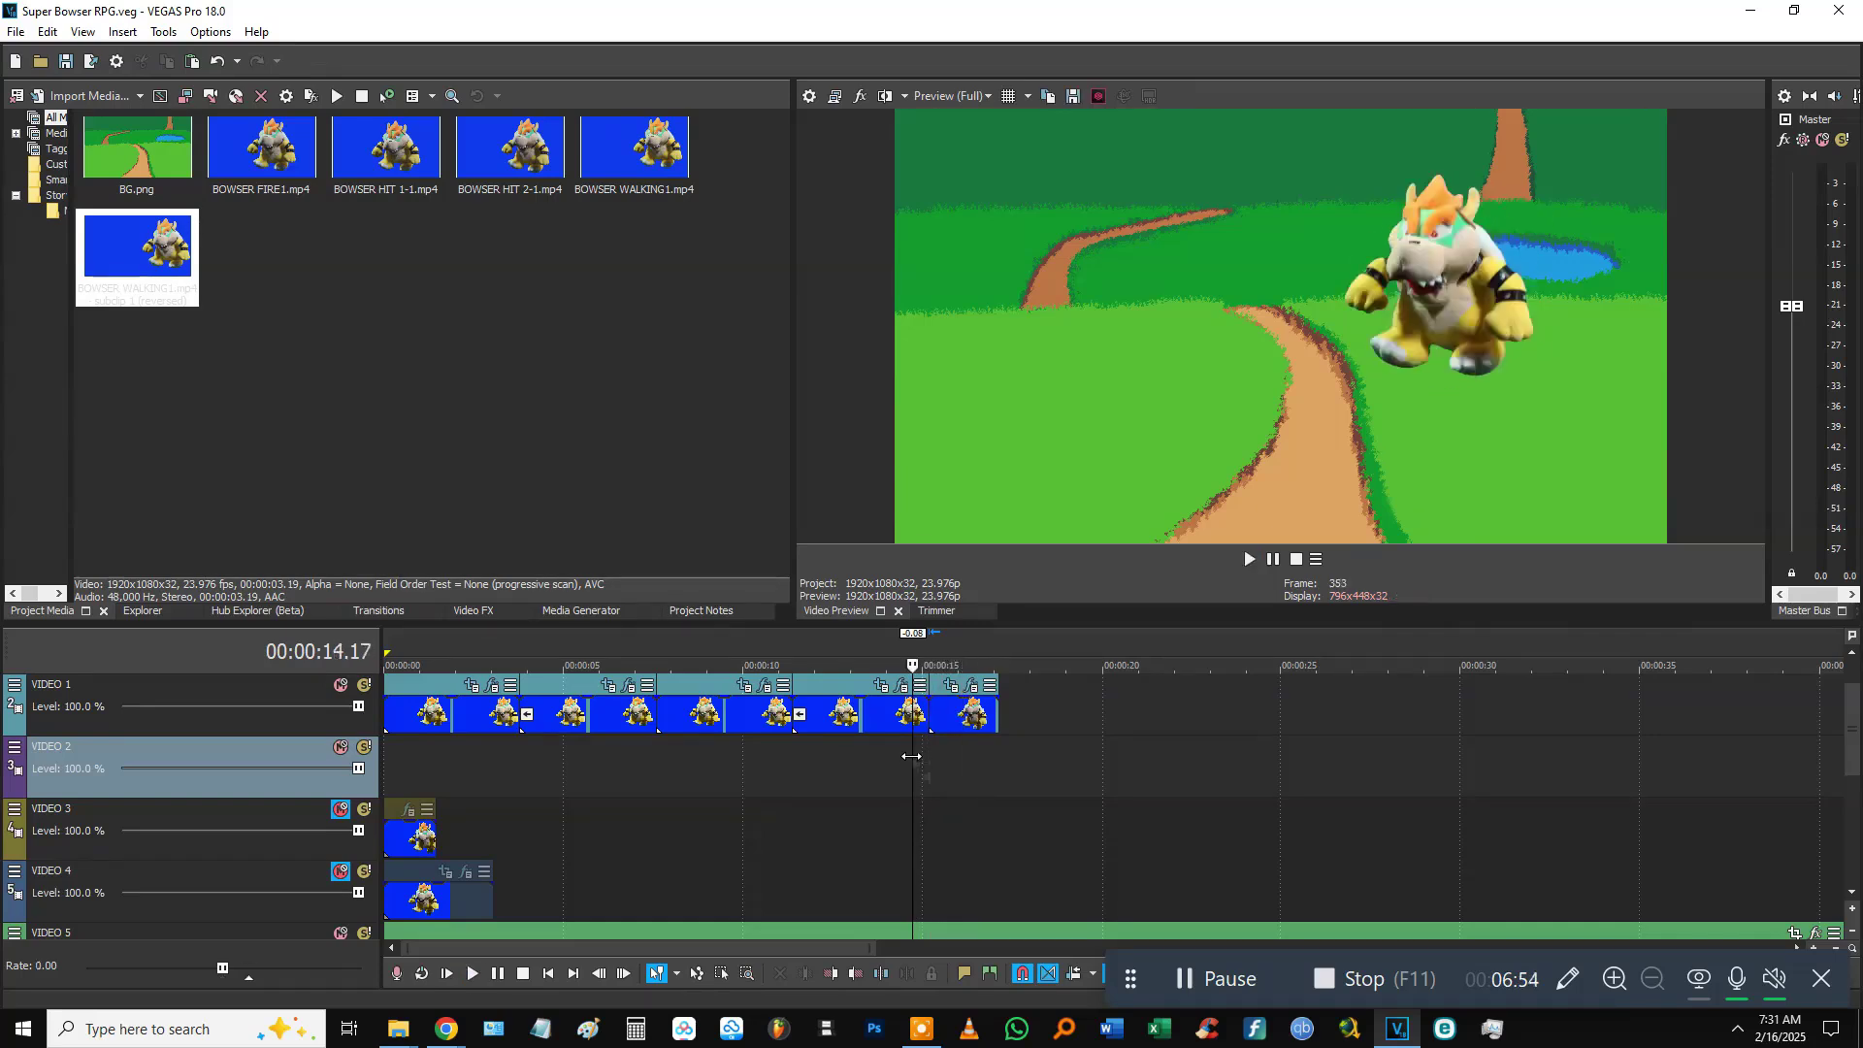
Preview the walking loop near the start of the timeline and the hit transition at its end.
{"action": "left_click", "coordinate": [441, 755]}
{"action": "key", "text": "space"}
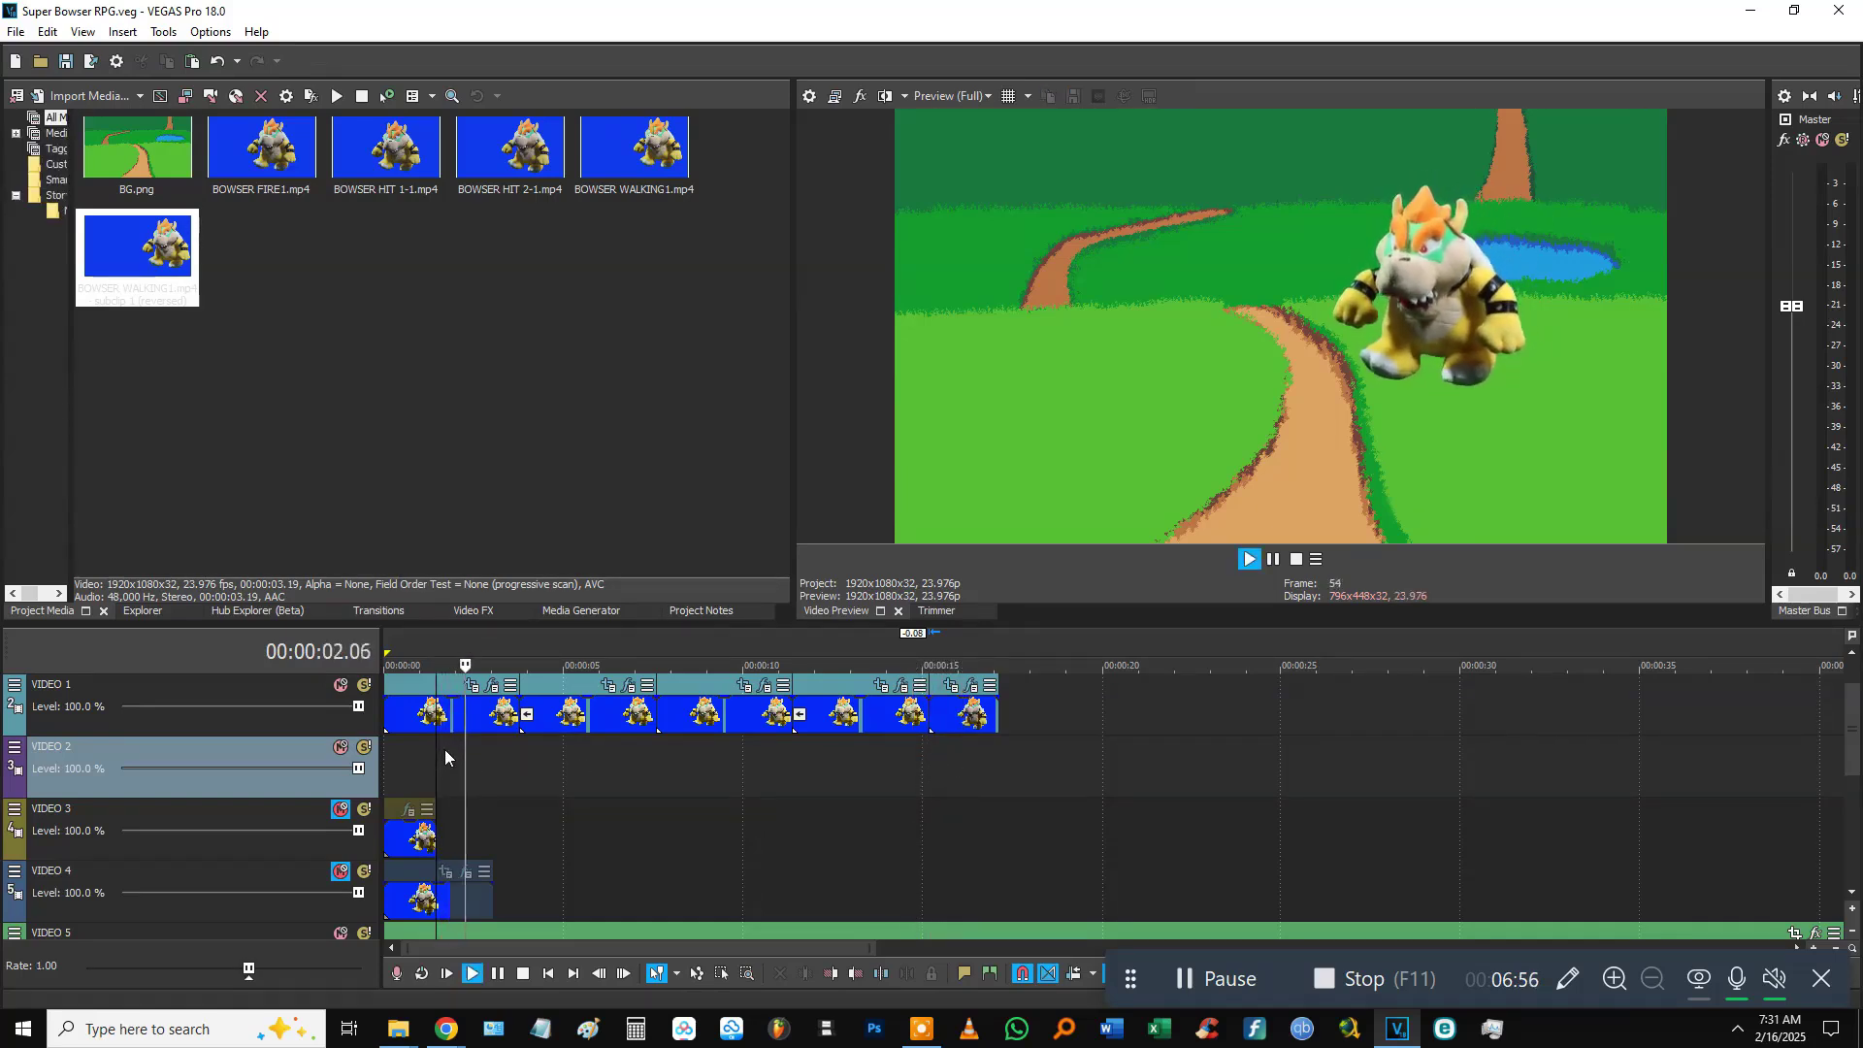
{"action": "left_click", "coordinate": [906, 754]}
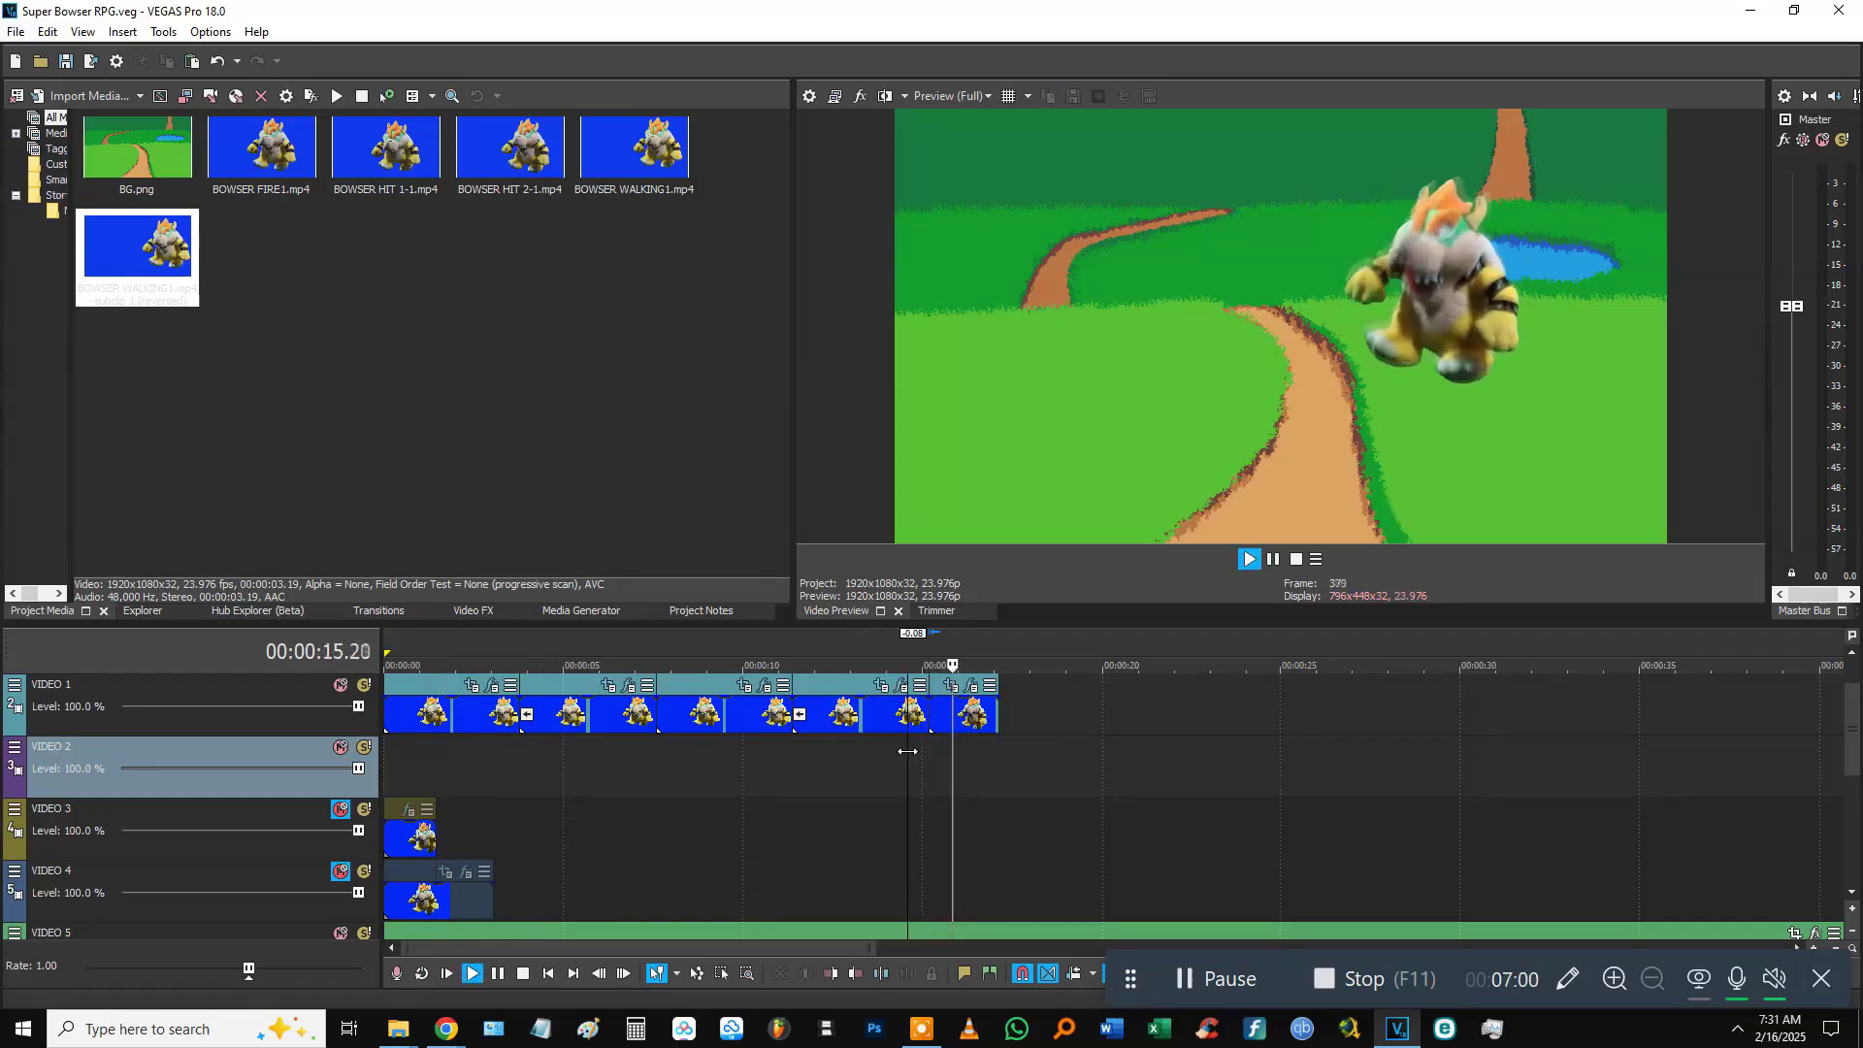
{"action": "left_click", "coordinate": [907, 751]}
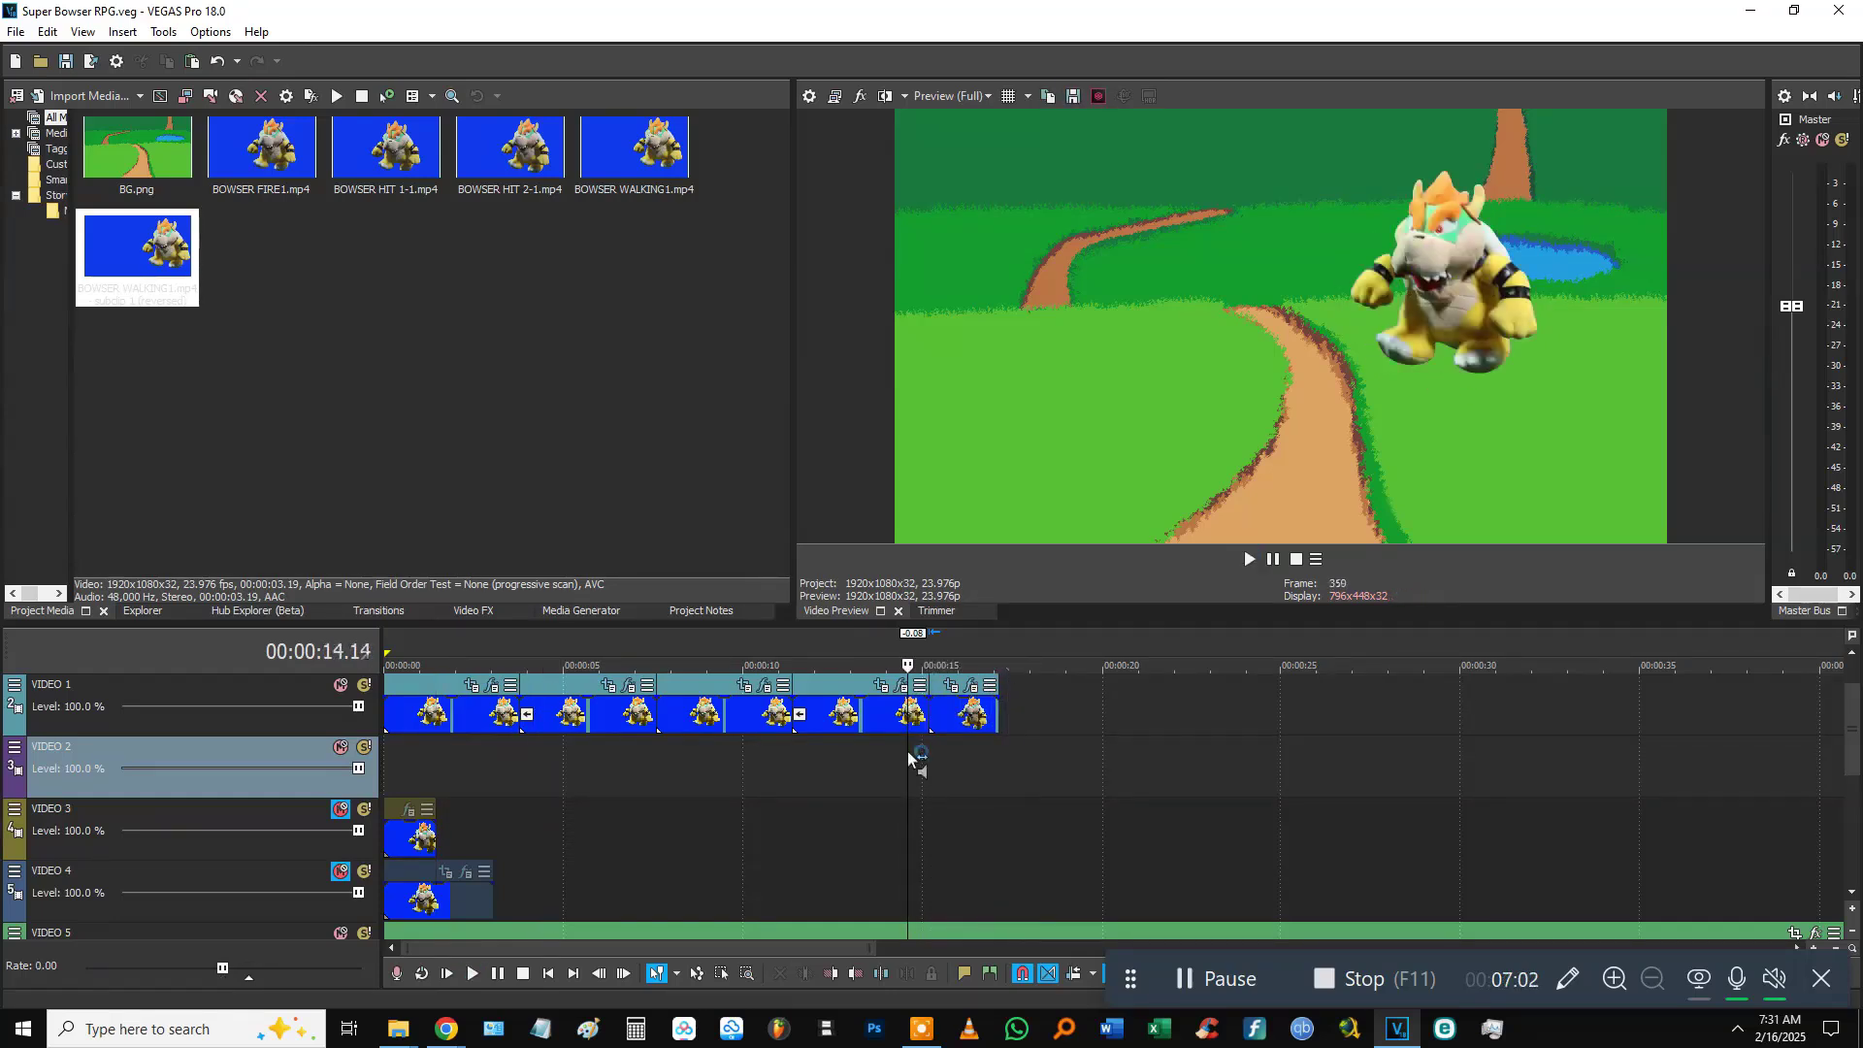
Unmute VIDEO 3 and VIDEO 4 and place the playhead where their clips overlap the first walking clip.
{"action": "scroll", "coordinate": [348, 759], "scroll_direction": "down", "scroll_amount": 3}
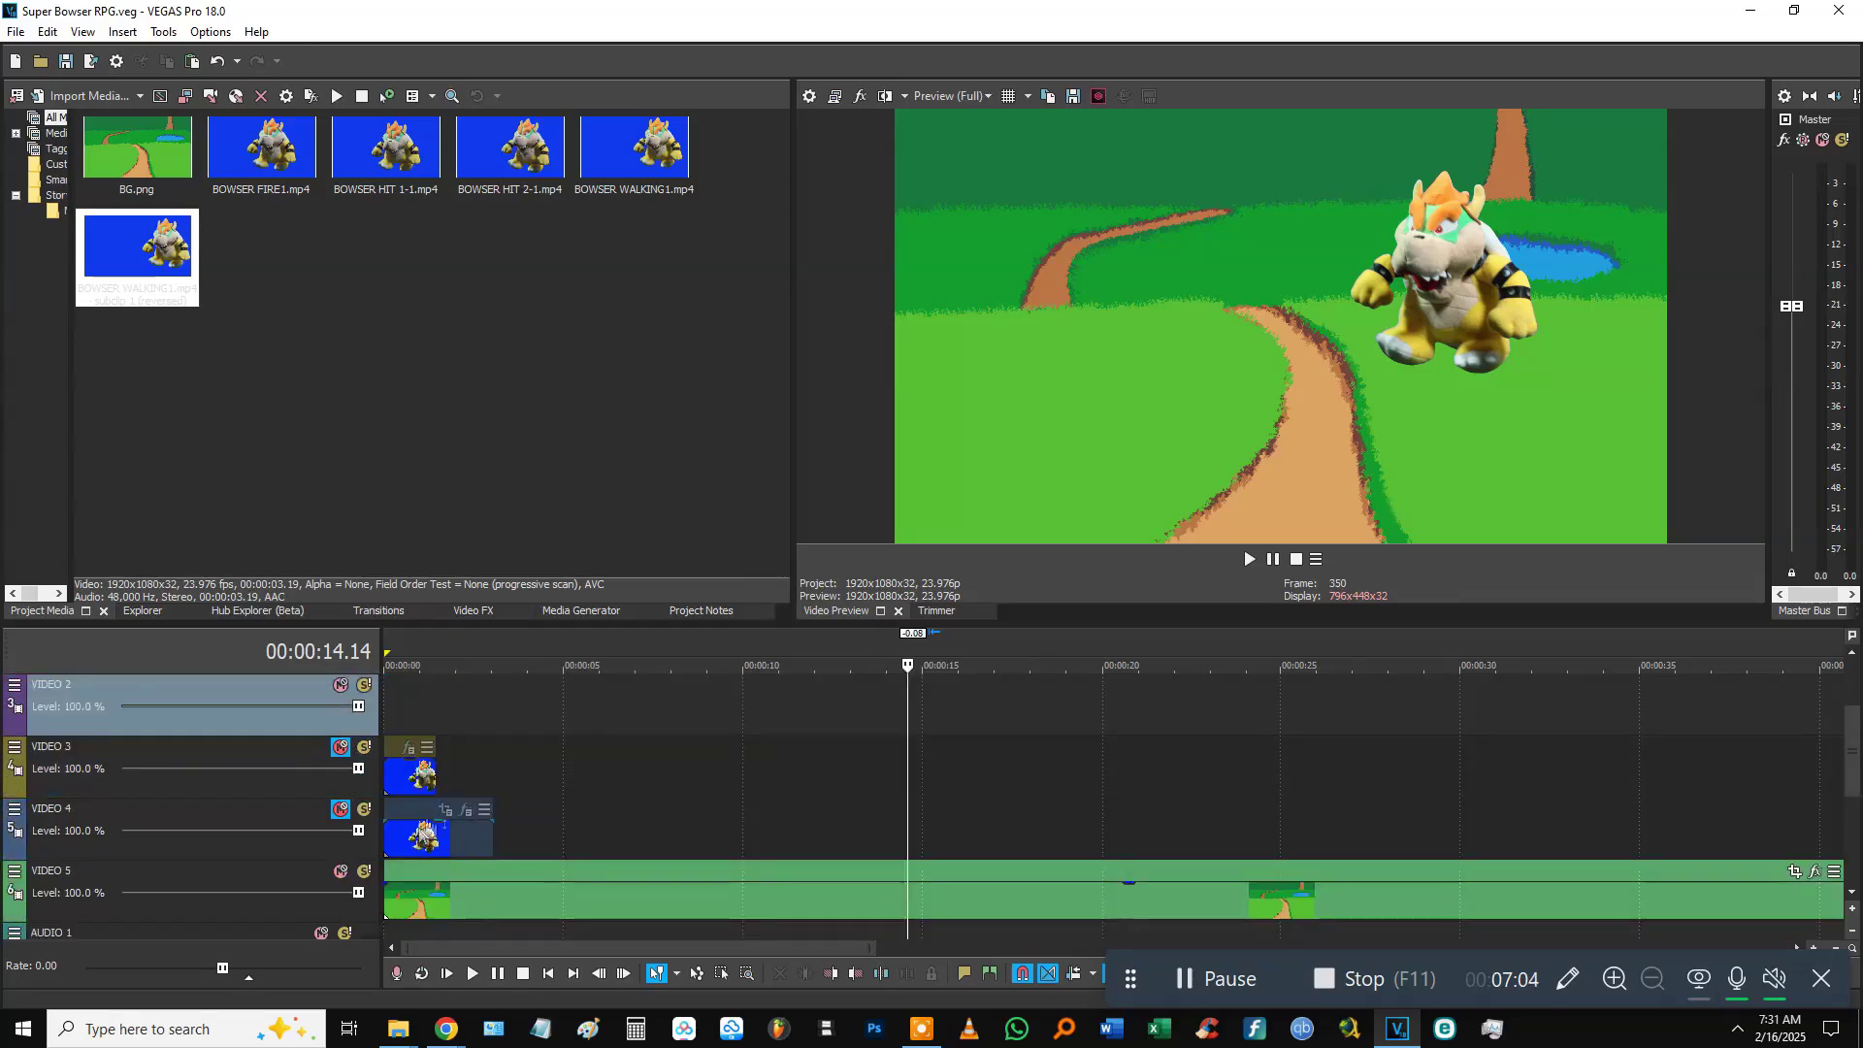
{"action": "scroll", "coordinate": [684, 872], "scroll_direction": "up", "scroll_amount": 4}
{"action": "scroll", "coordinate": [461, 723], "scroll_direction": "up", "scroll_amount": 3}
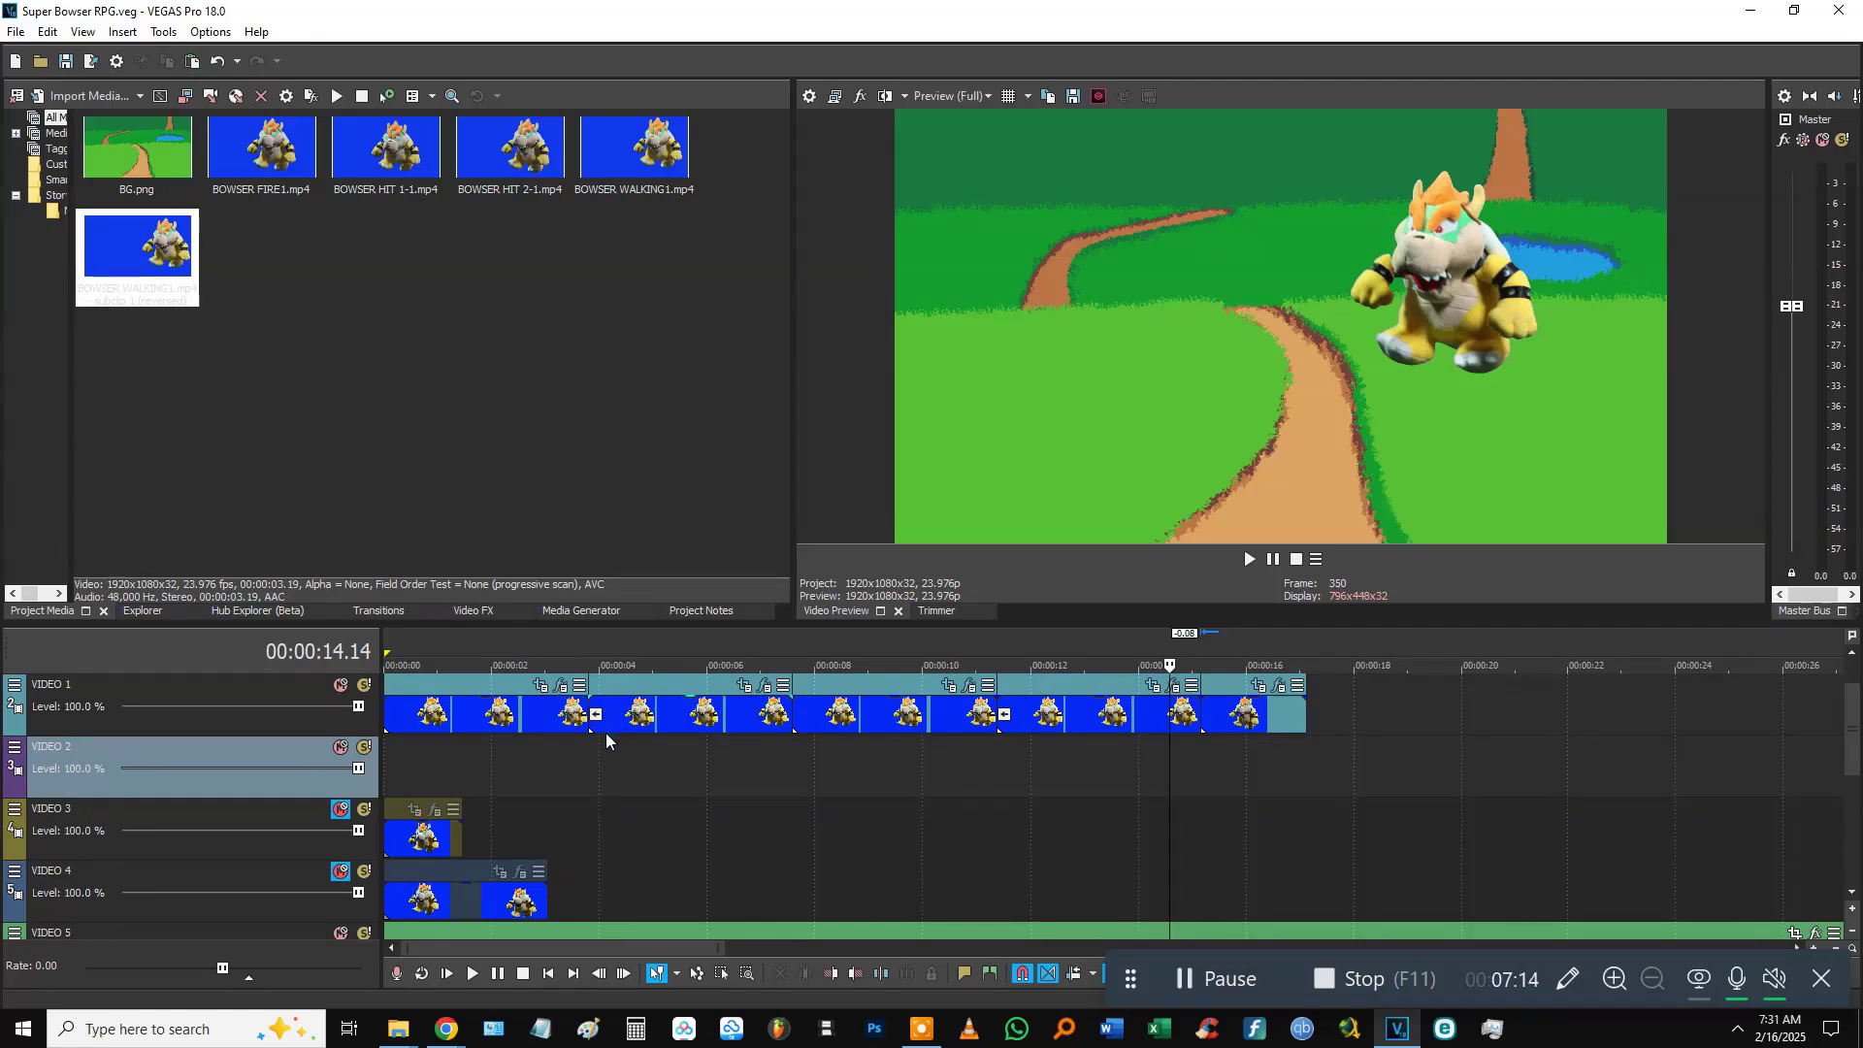
{"action": "left_click", "coordinate": [339, 808]}
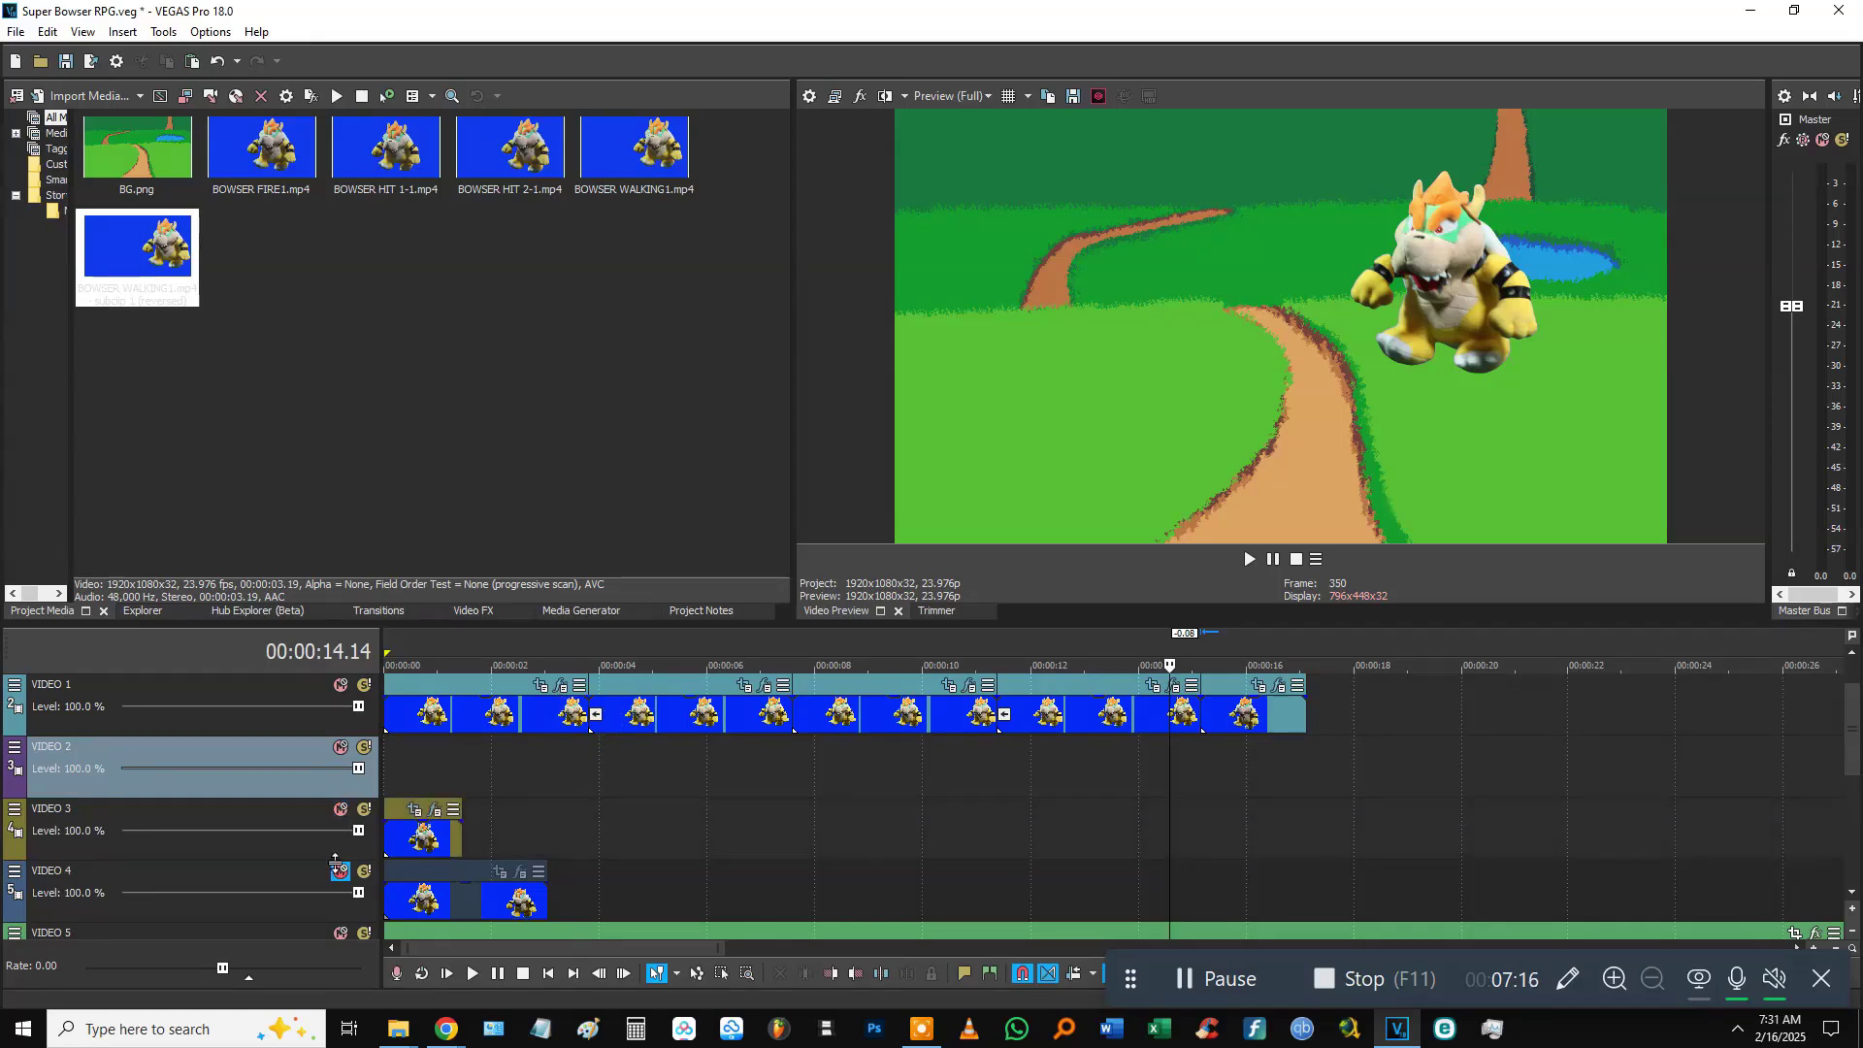
{"action": "left_click", "coordinate": [340, 870]}
{"action": "left_click", "coordinate": [444, 776]}
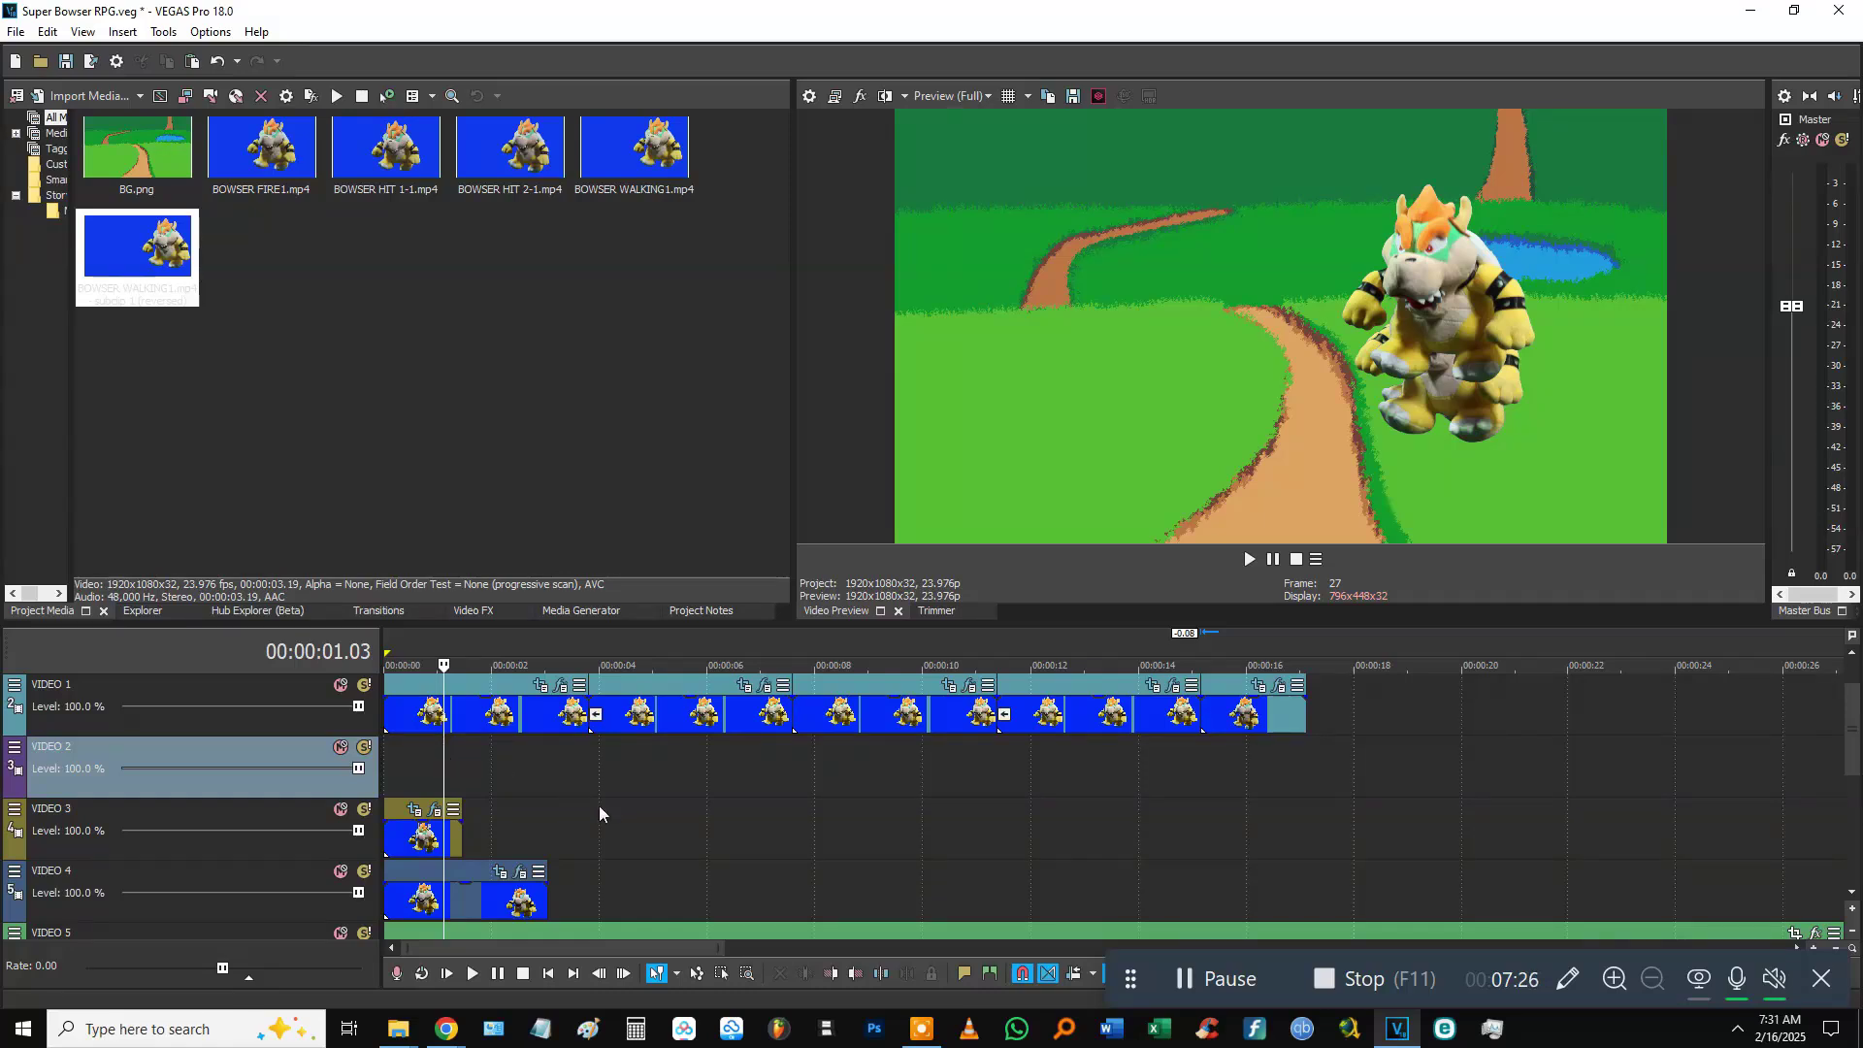
{"action": "scroll", "coordinate": [598, 805], "scroll_direction": "down", "scroll_amount": 4}
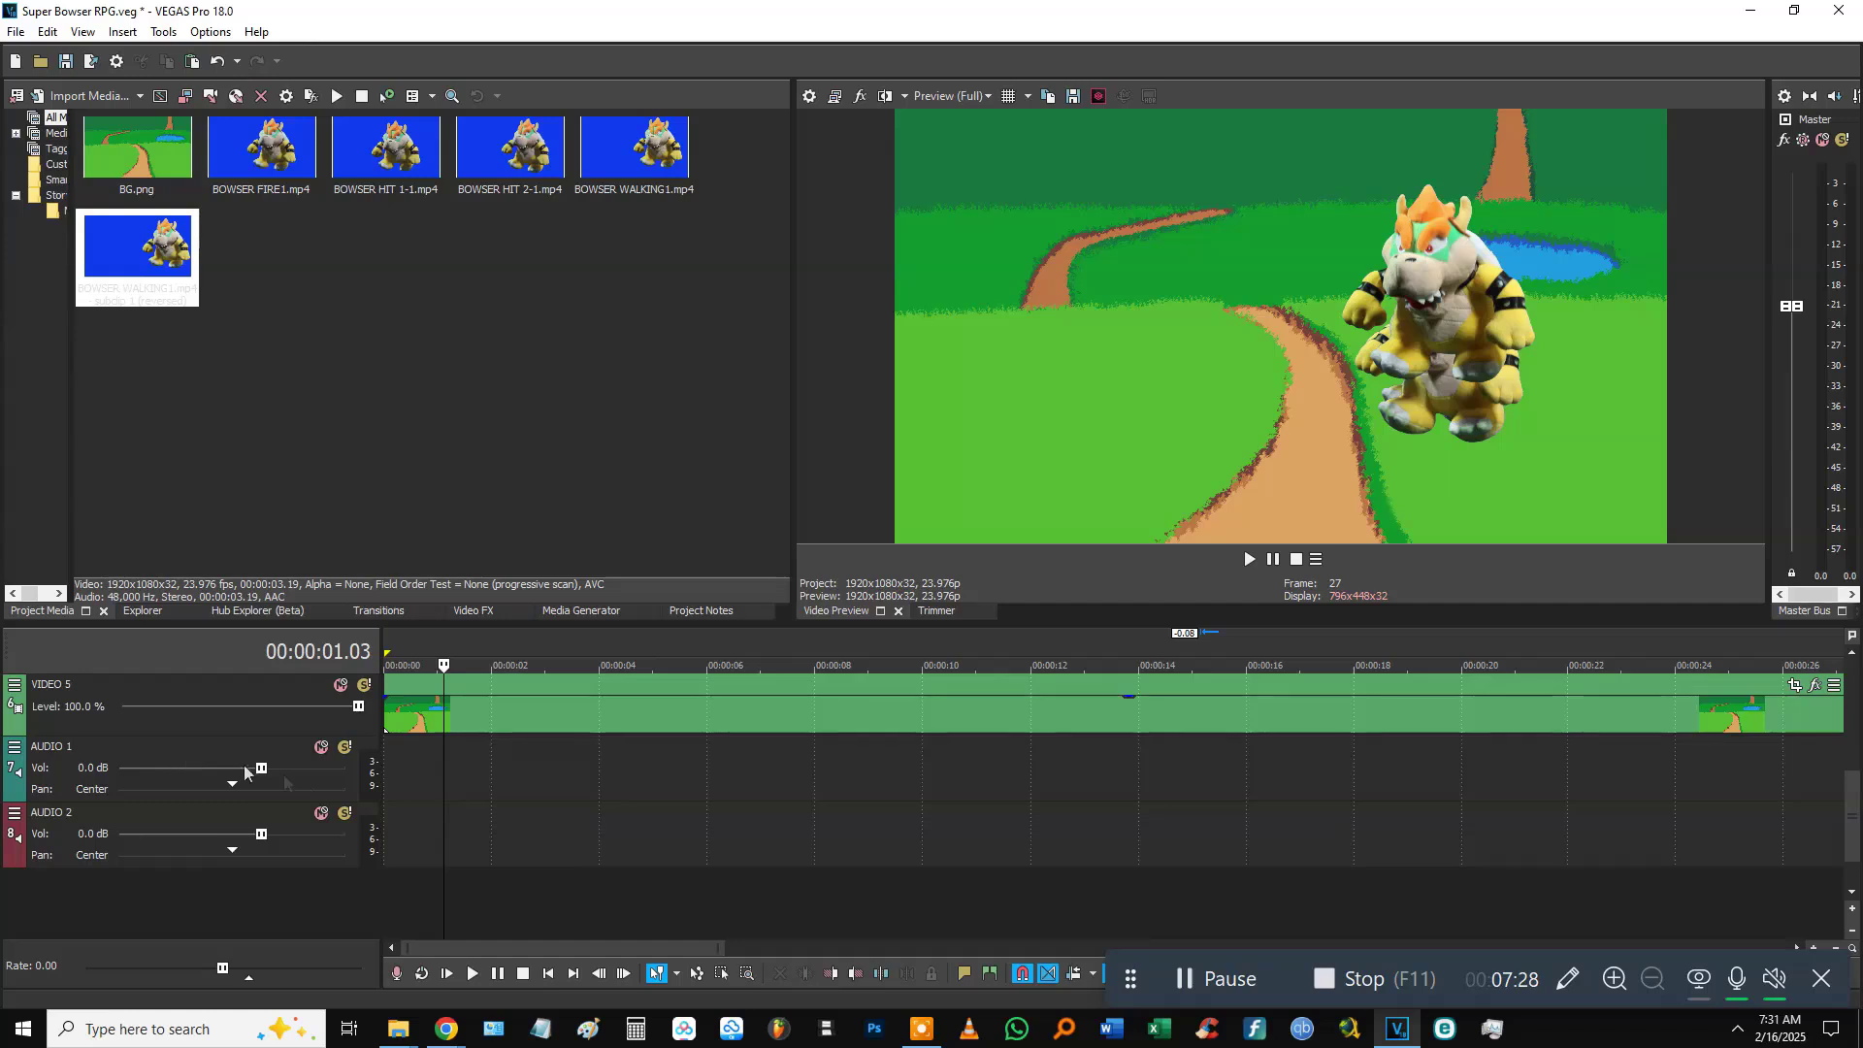
{"action": "scroll", "coordinate": [631, 795], "scroll_direction": "up", "scroll_amount": 2}
{"action": "scroll", "coordinate": [661, 759], "scroll_direction": "down", "scroll_amount": 2}
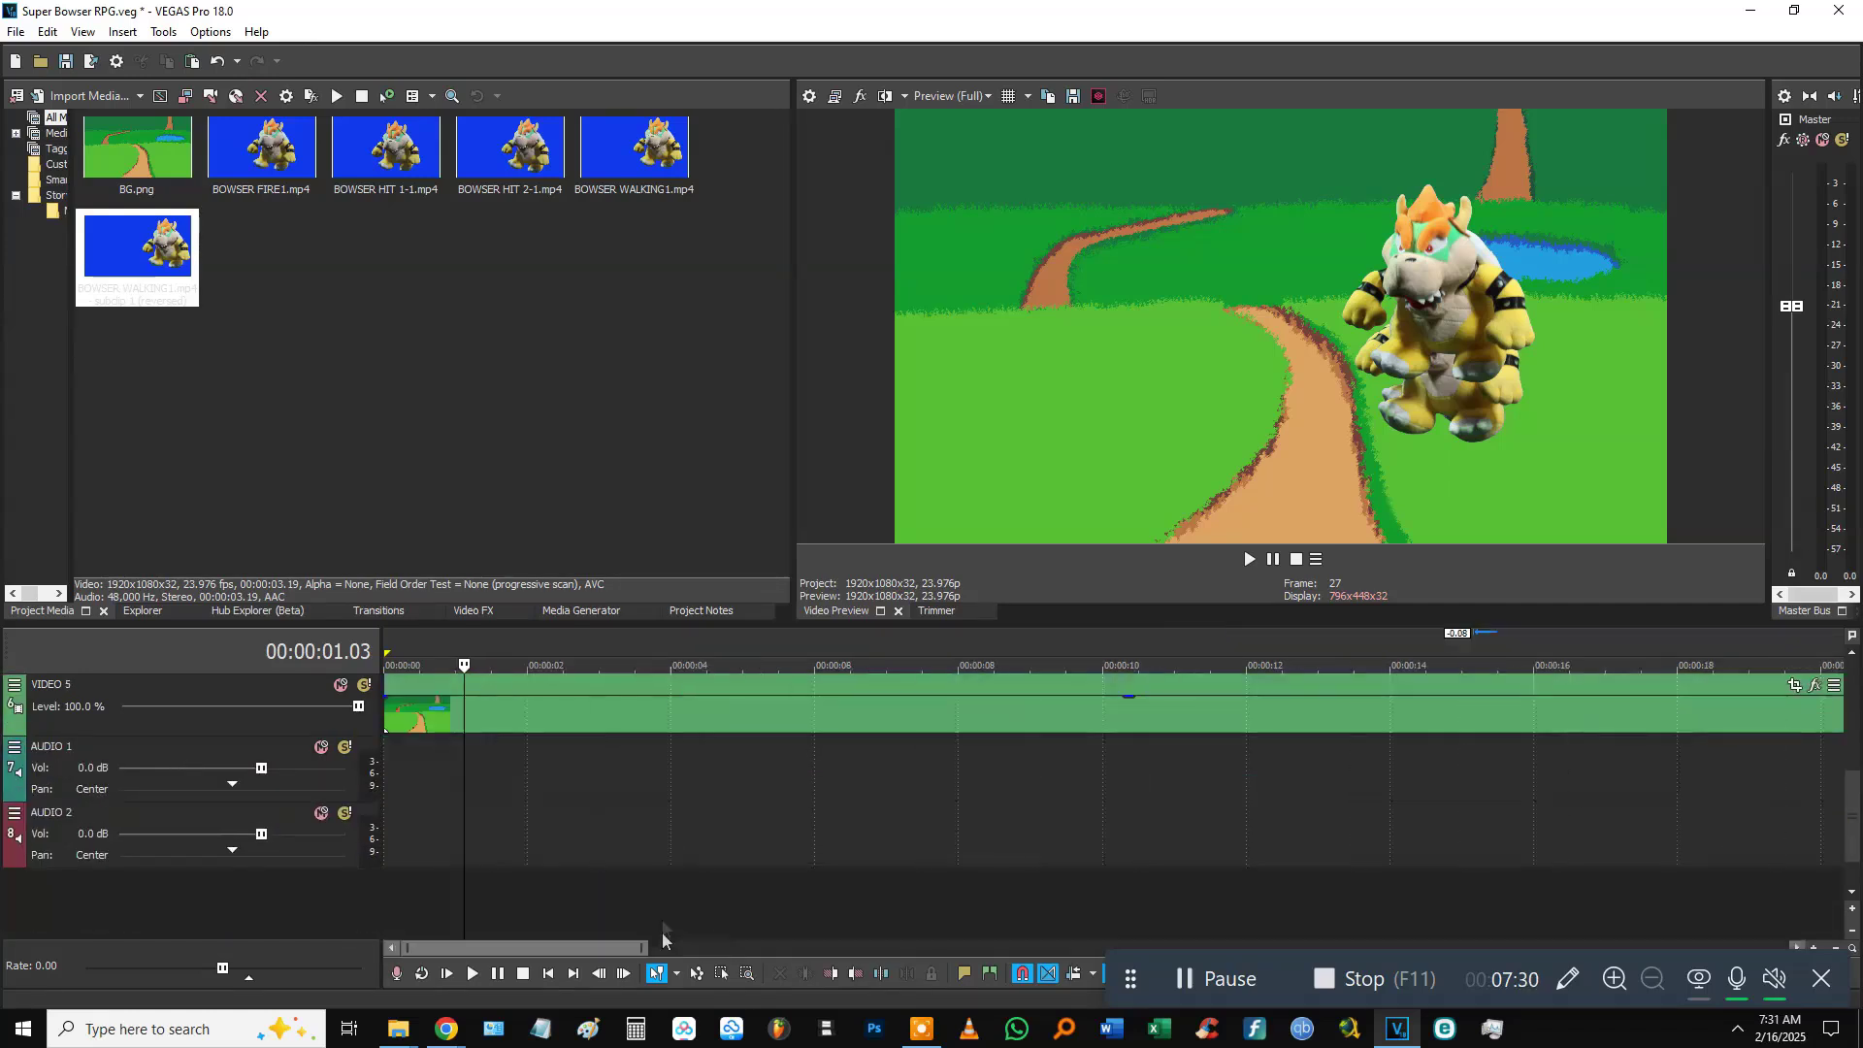
{"action": "left_click", "coordinate": [666, 833]}
{"action": "scroll", "coordinate": [662, 833], "scroll_direction": "down", "scroll_amount": 3}
{"action": "scroll", "coordinate": [500, 713], "scroll_direction": "up", "scroll_amount": 2}
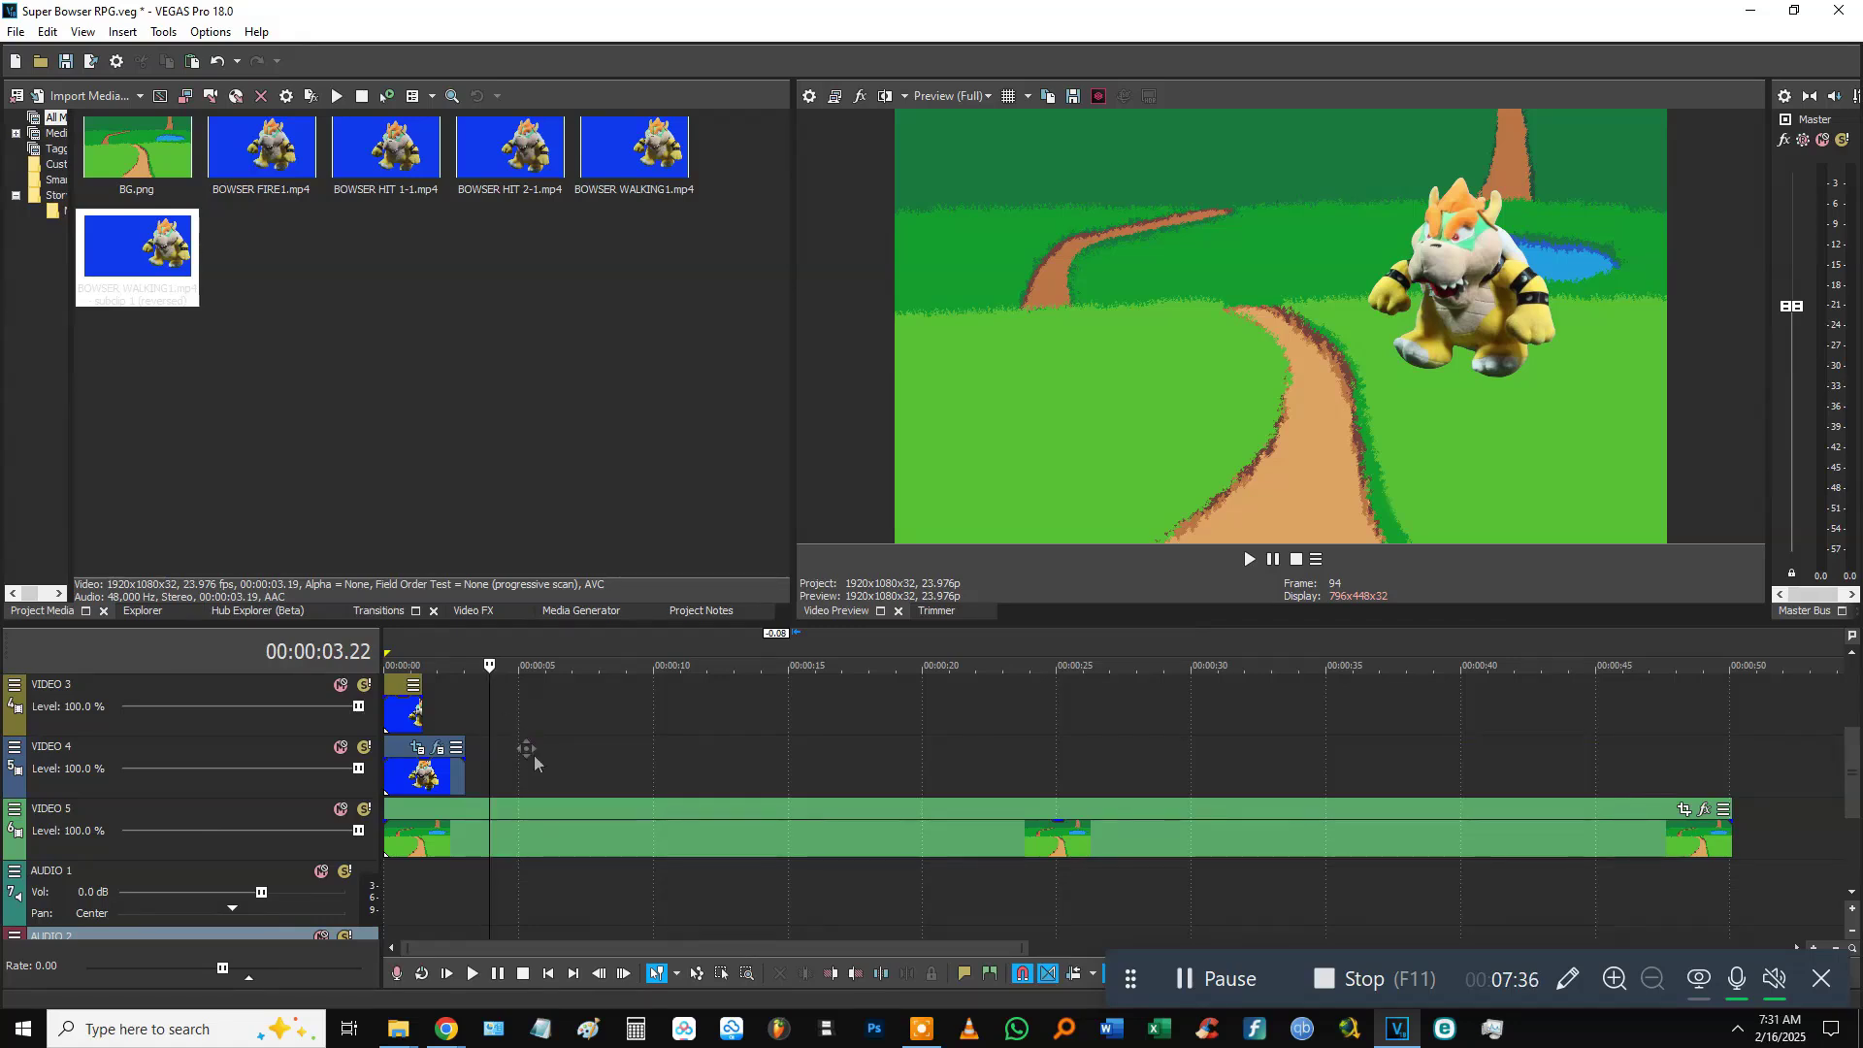
{"action": "scroll", "coordinate": [532, 752], "scroll_direction": "up", "scroll_amount": 2}
{"action": "left_click", "coordinate": [640, 773]}
{"action": "left_click", "coordinate": [729, 765]}
{"action": "left_click", "coordinate": [812, 745]}
{"action": "scroll", "coordinate": [812, 745], "scroll_direction": "up", "scroll_amount": 1}
Play the beginning of the timeline with the clips on VIDEO 3 and VIDEO 4 enabled.
{"action": "left_click", "coordinate": [420, 711]}
{"action": "key", "text": "space"}
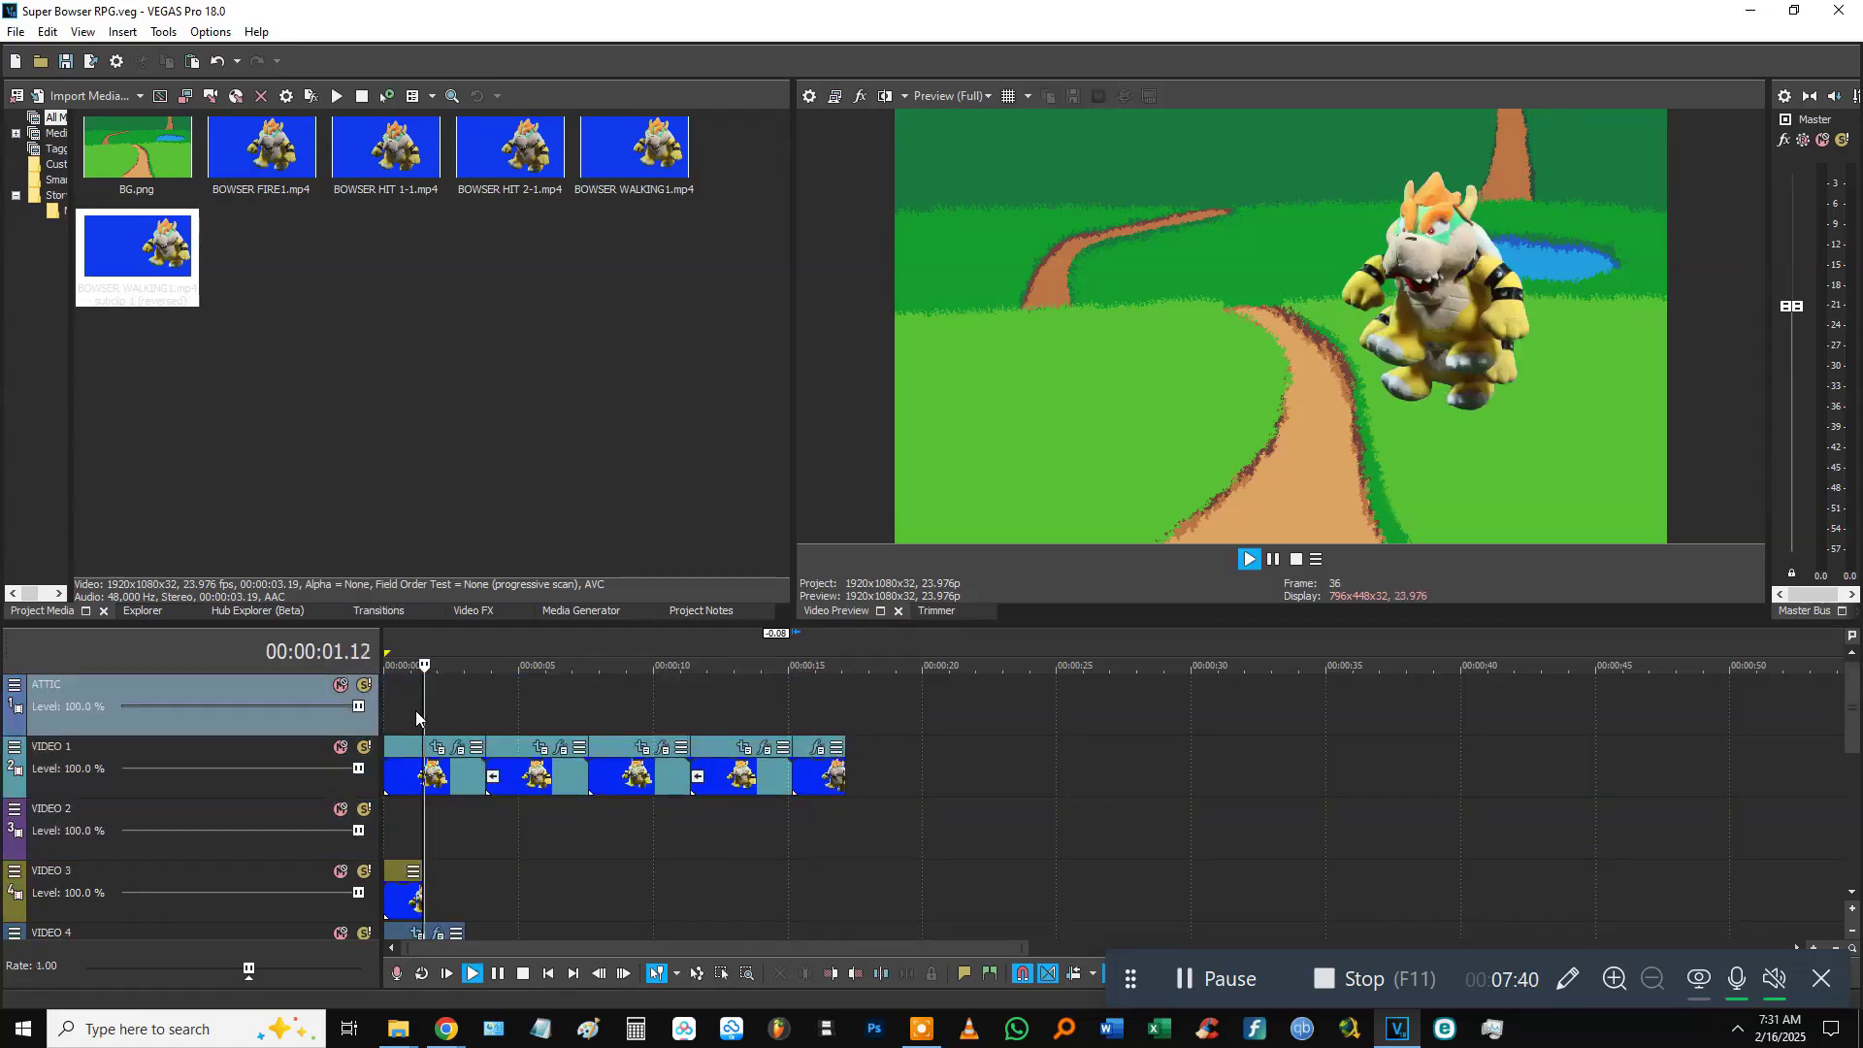
{"action": "left_click", "coordinate": [621, 809]}
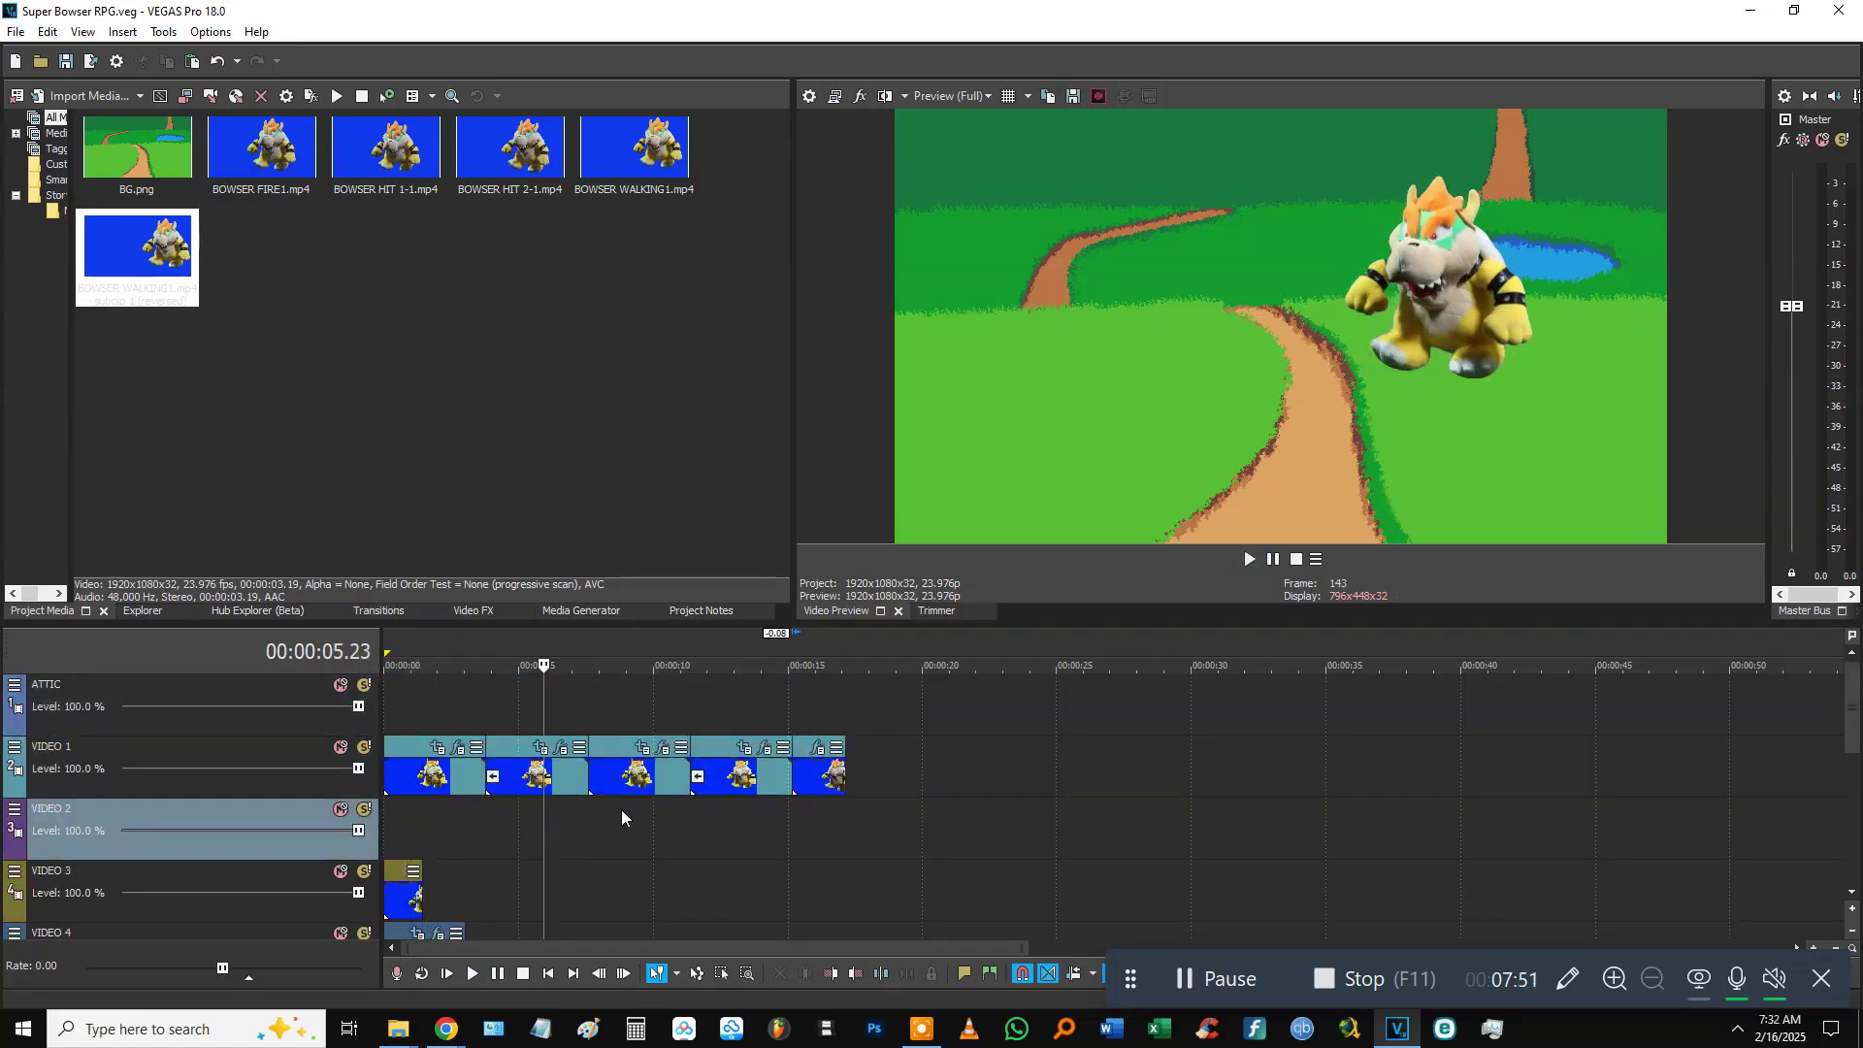